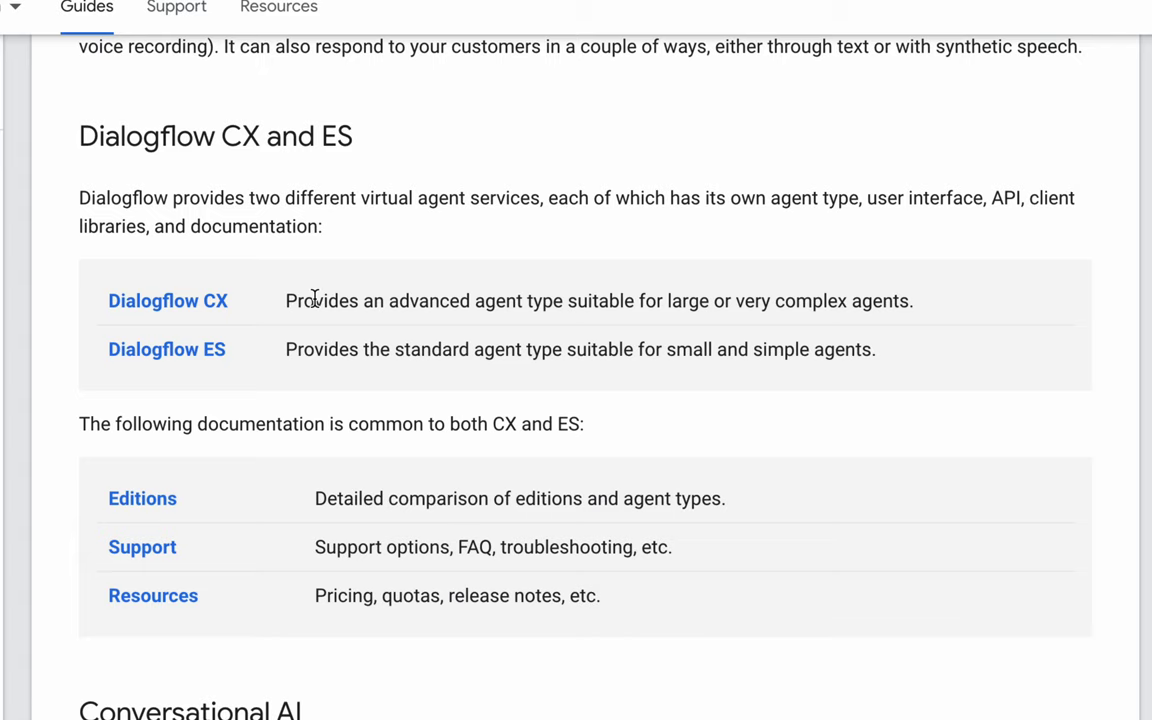
# - Read the Dialogflow CX description in the "Dialogflow CX and ES" table, highlighting its text
pyautogui.tripleClick(314, 298)
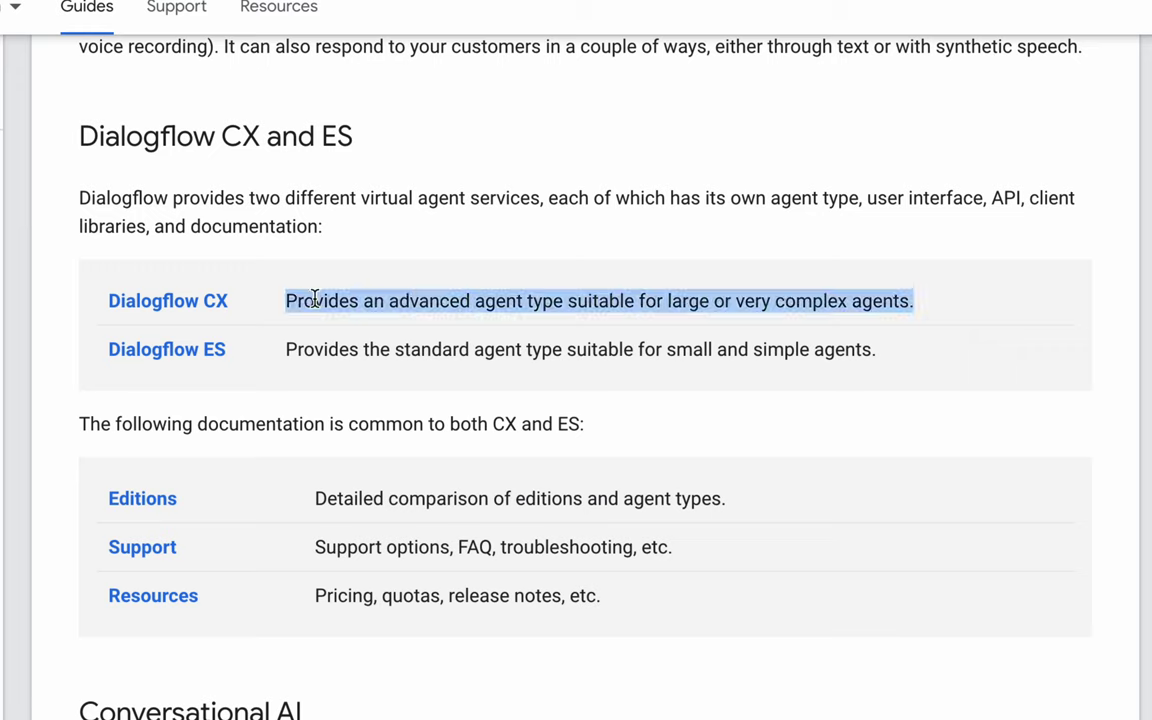
pyautogui.click(314, 298)
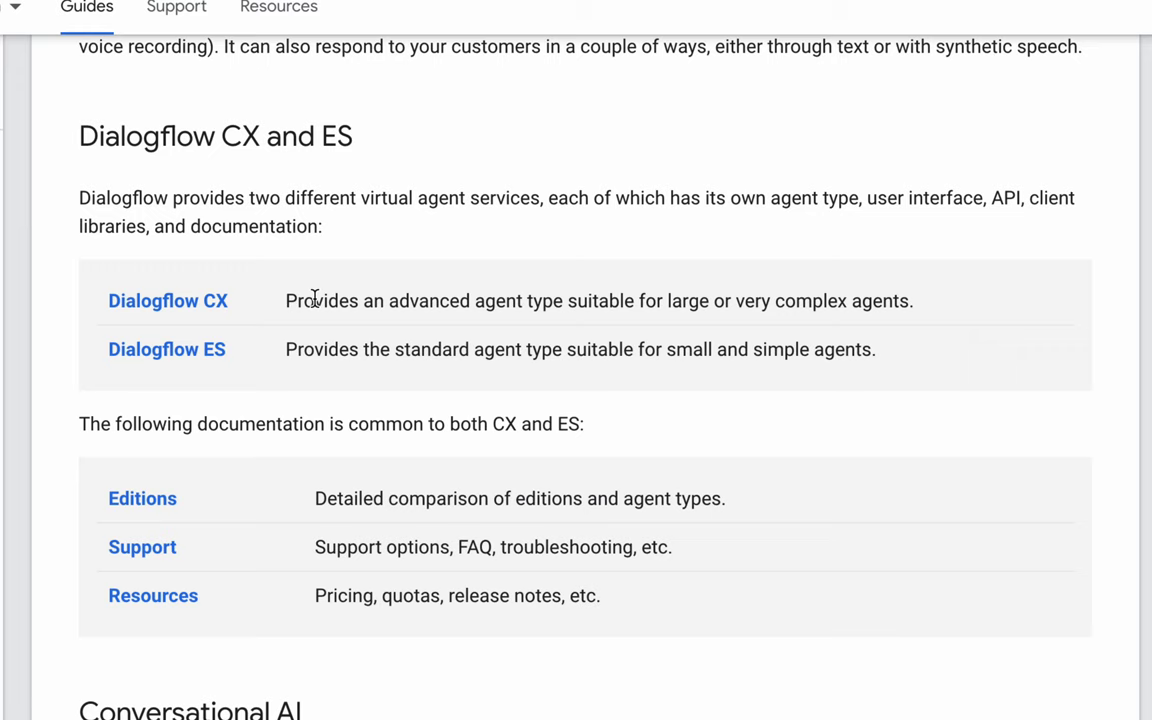
pyautogui.tripleClick(314, 298)
pyautogui.click(314, 298)
pyautogui.moveTo(104, 300); pyautogui.dragTo(357, 350)
pyautogui.click(359, 351)
pyautogui.tripleClick(390, 299)
pyautogui.click(395, 298)
# - Read the Dialogflow ES description and compare it with the Dialogflow CX entry by highlighting each text
pyautogui.moveTo(107, 352); pyautogui.dragTo(341, 349)
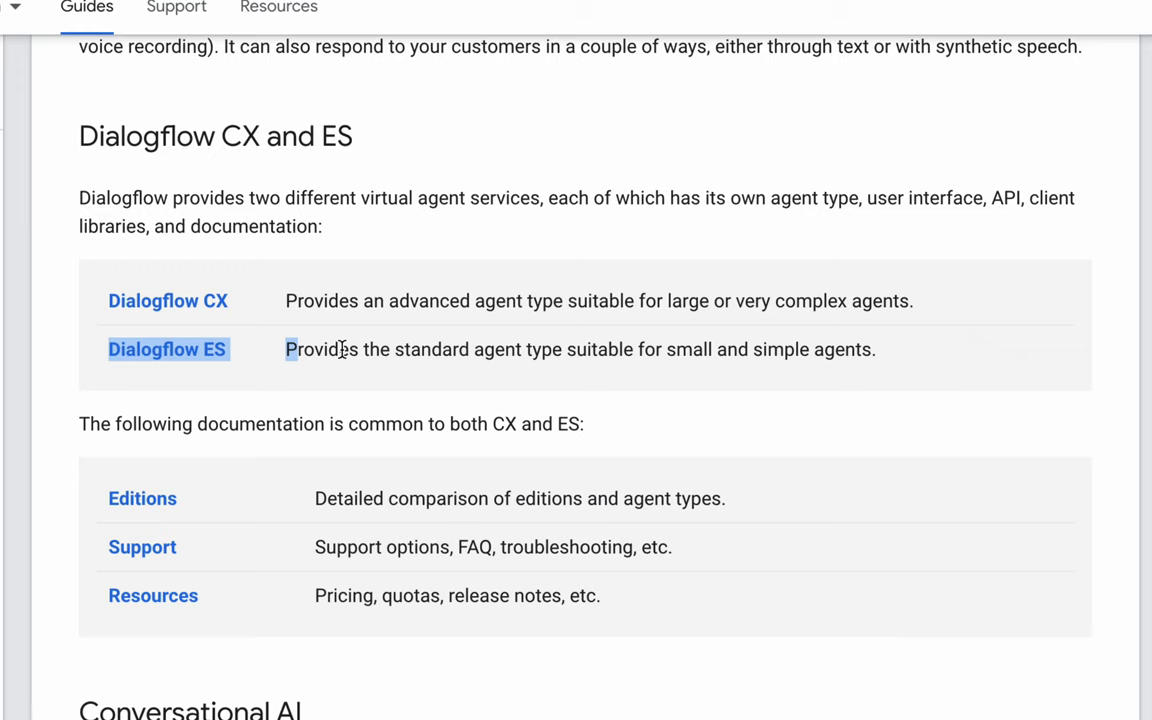
pyautogui.tripleClick(341, 349)
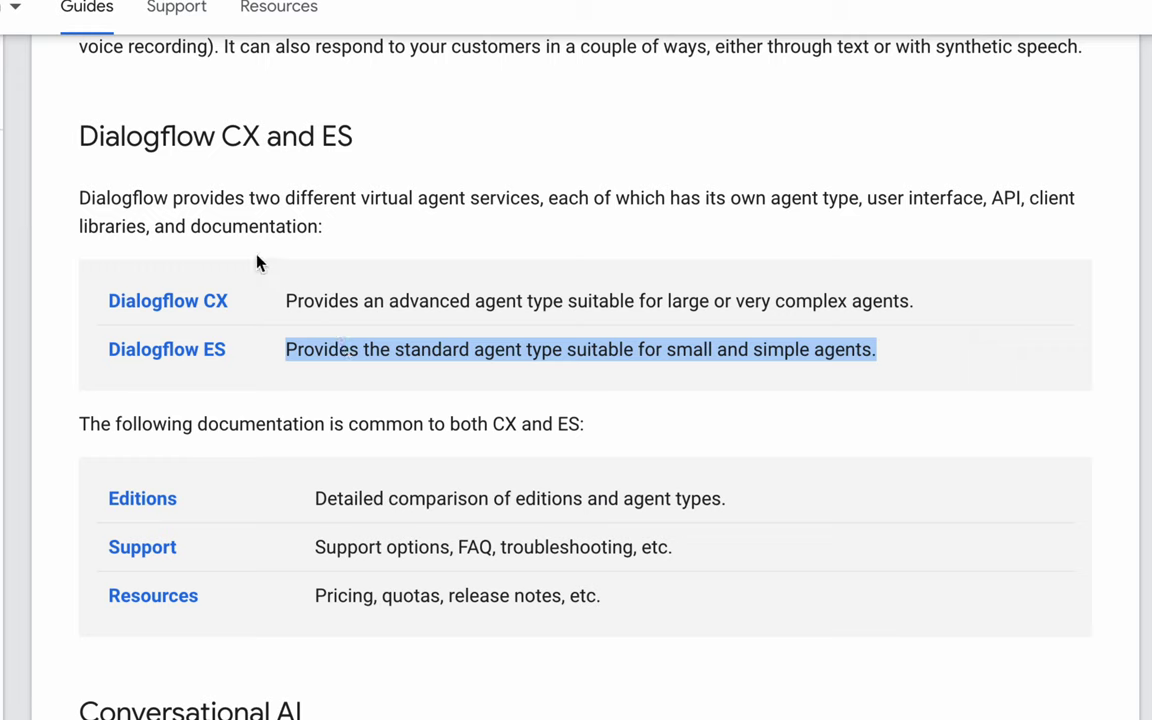
pyautogui.tripleClick(324, 301)
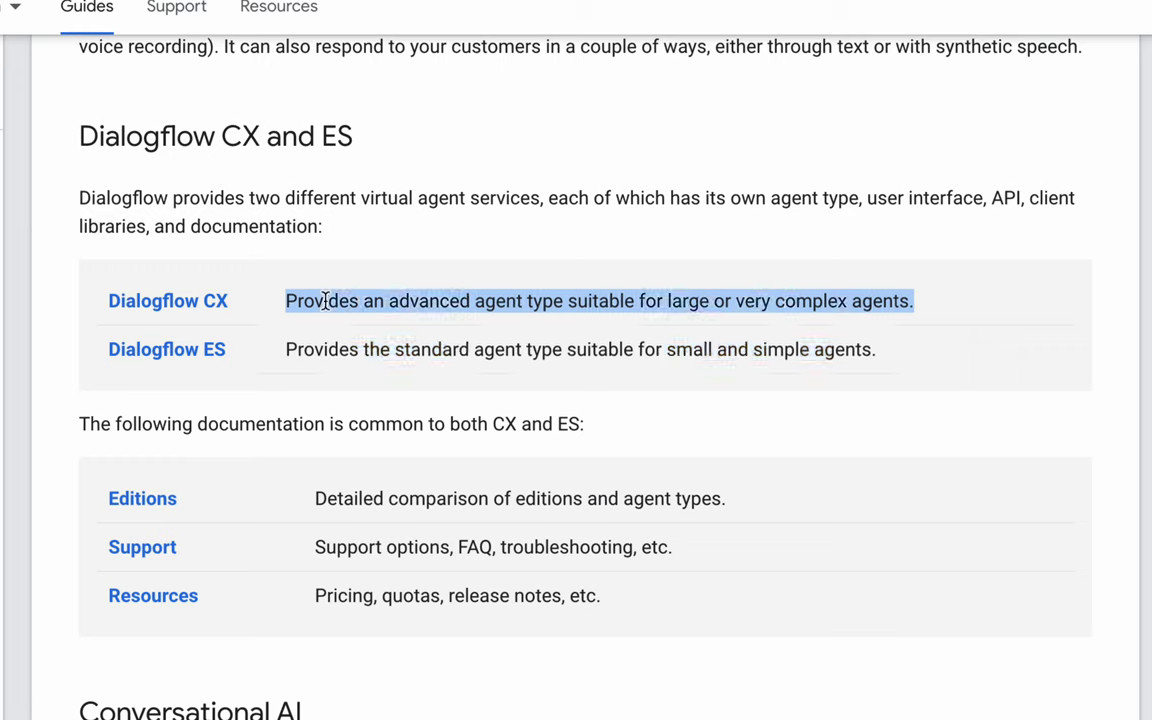
pyautogui.tripleClick(324, 301)
pyautogui.tripleClick(326, 347)
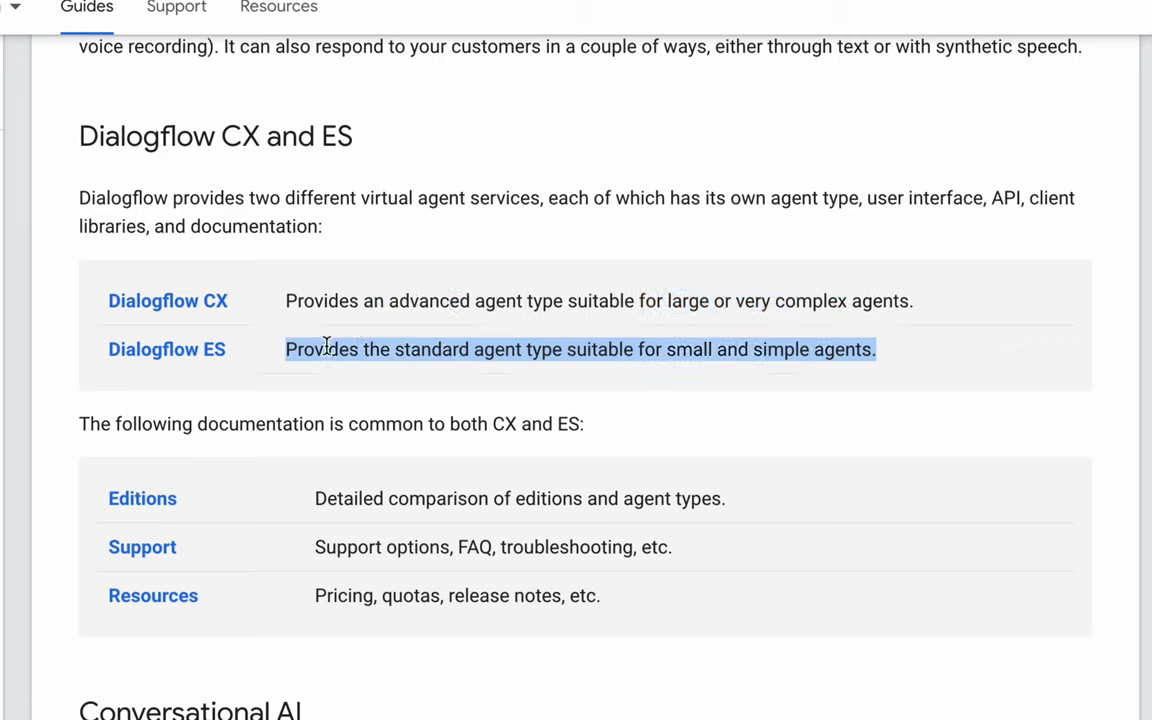
pyautogui.tripleClick(326, 347)
pyautogui.tripleClick(326, 347)
pyautogui.tripleClick(328, 348)
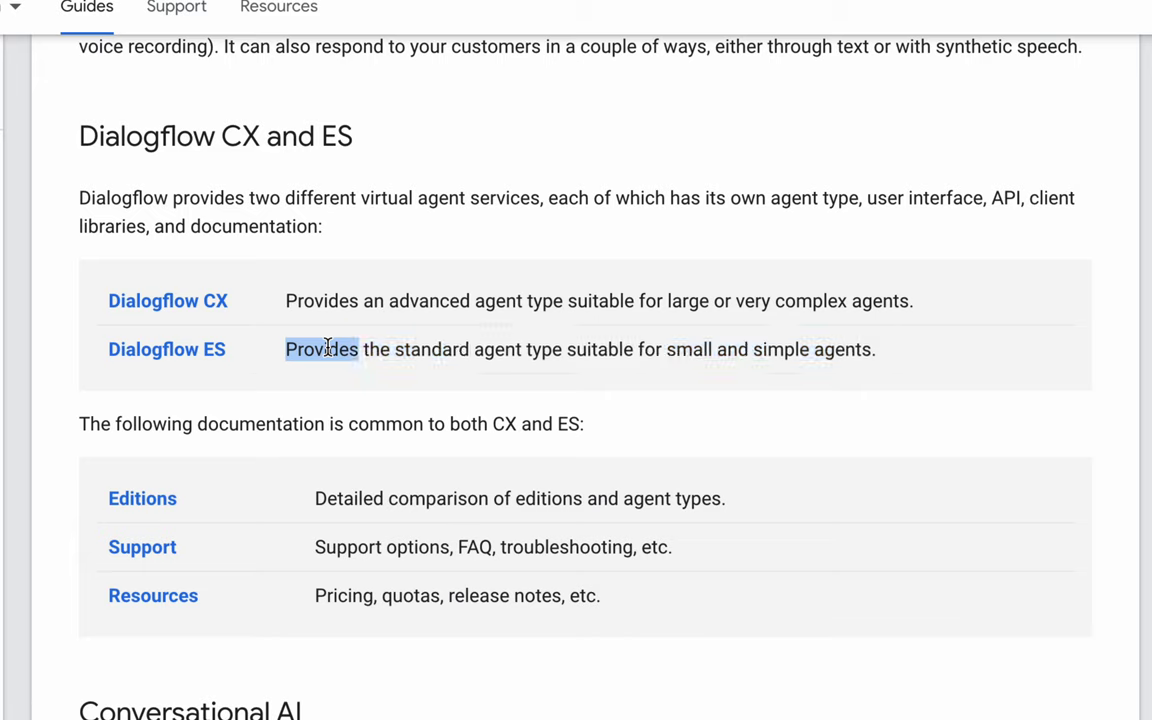
pyautogui.tripleClick(328, 348)
pyautogui.tripleClick(328, 348)
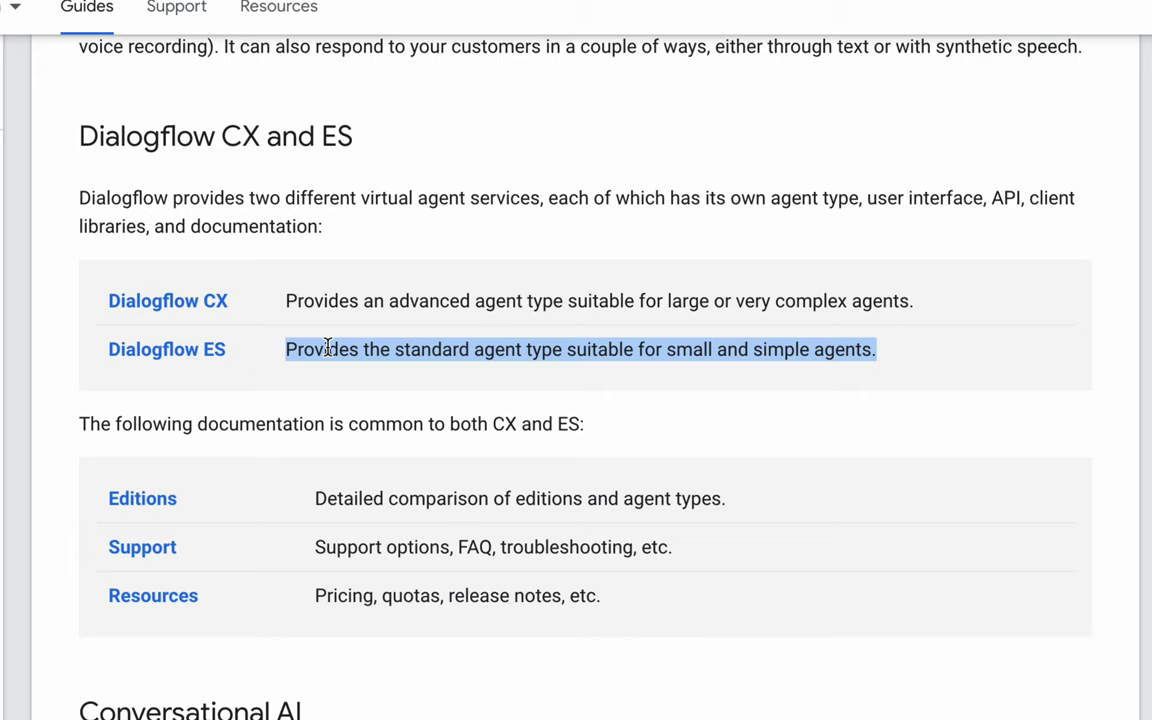
pyautogui.click(328, 348)
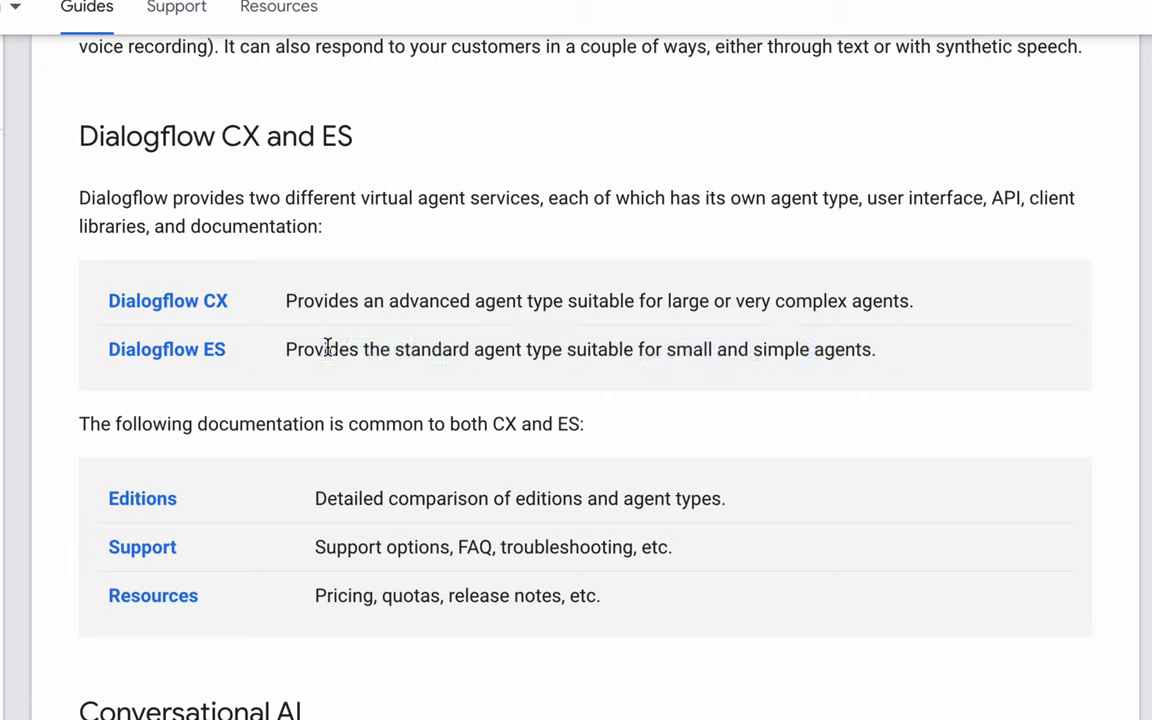
# - Review which agent sizes suit Dialogflow CX and which suit Dialogflow ES, highlighting both descriptions in turn
pyautogui.tripleClick(311, 296)
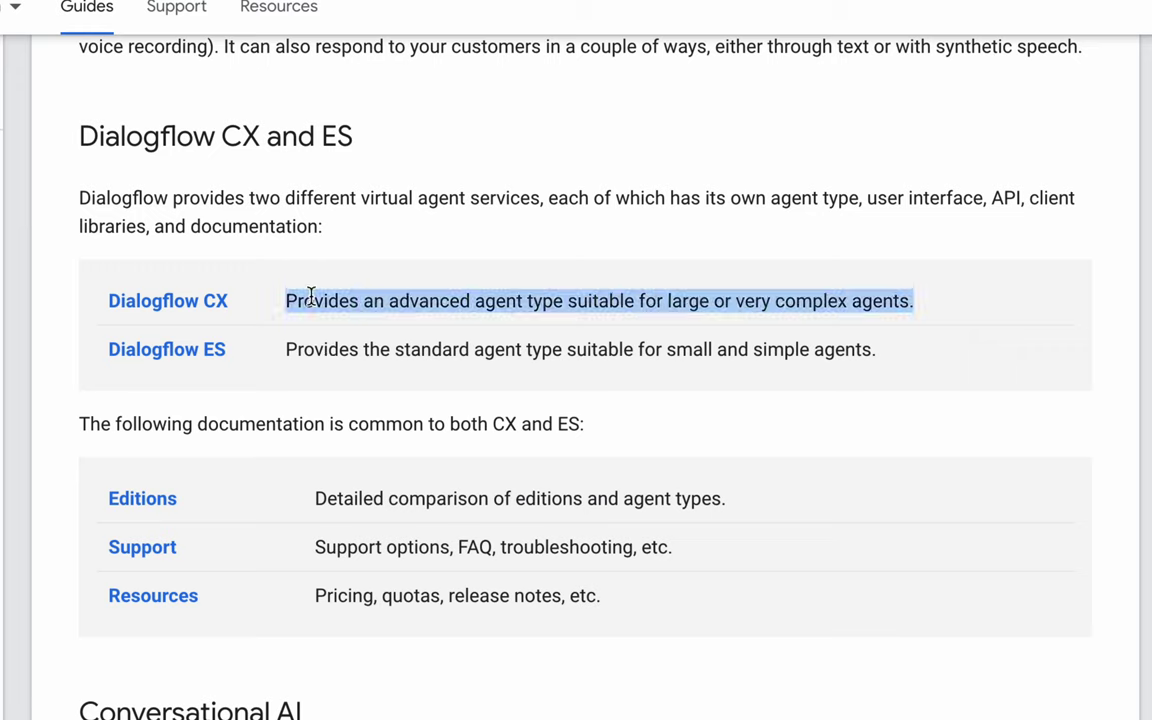
pyautogui.tripleClick(311, 296)
pyautogui.click(311, 296)
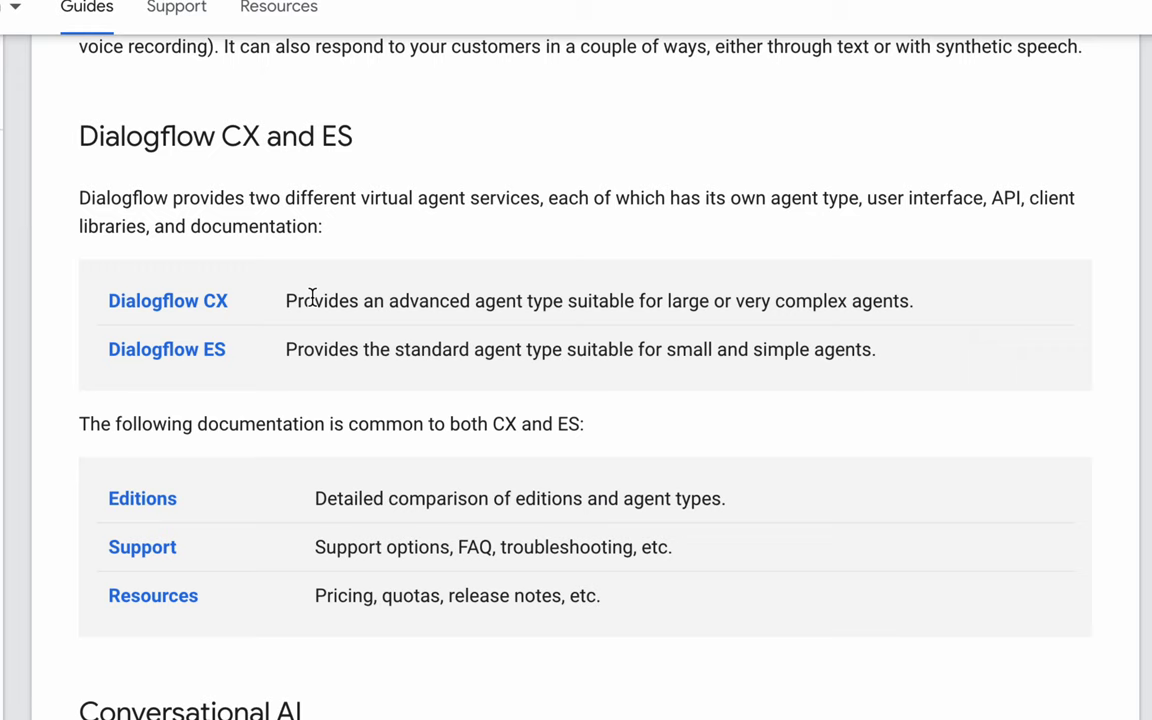
pyautogui.tripleClick(311, 296)
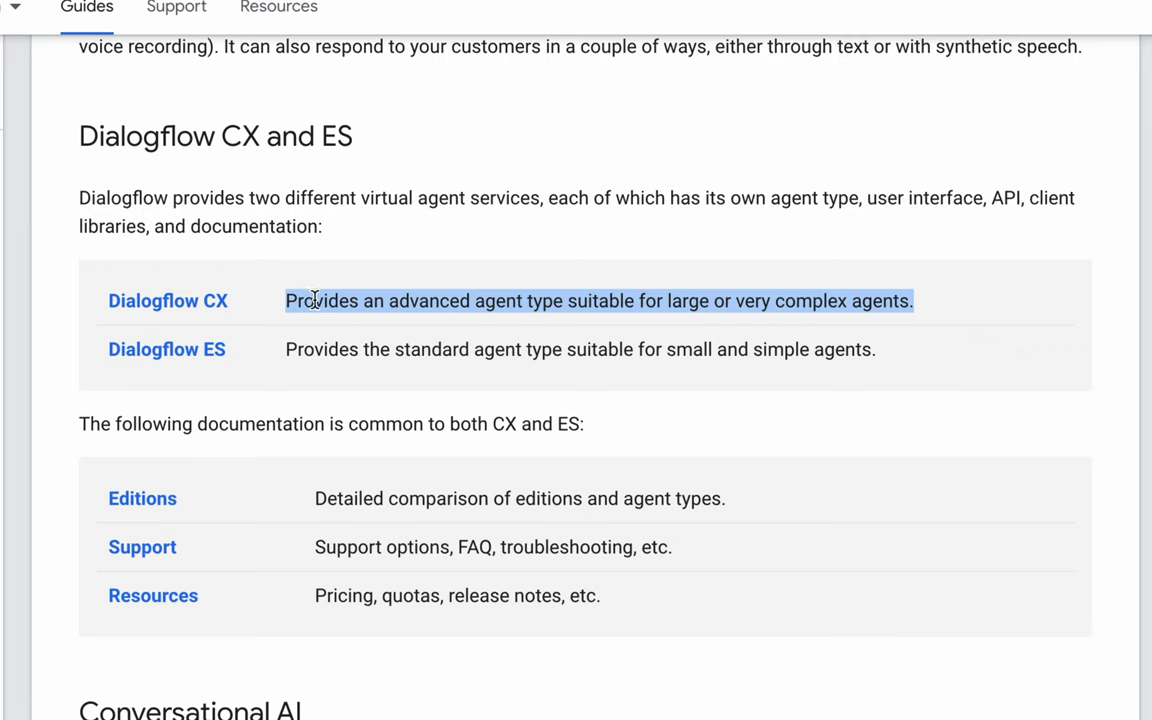
pyautogui.tripleClick(314, 300)
pyautogui.click(305, 300)
pyautogui.tripleClick(313, 347)
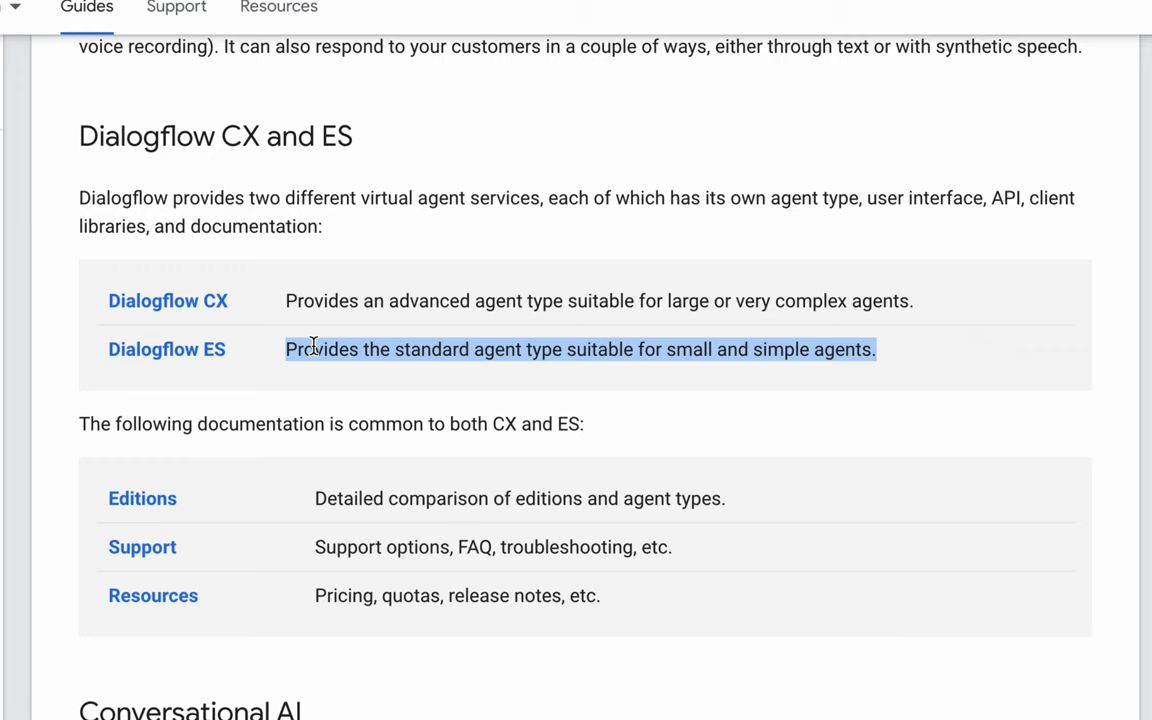
pyautogui.tripleClick(313, 346)
pyautogui.click(313, 346)
# - Read the sentence introducing the documentation common to both CX and ES, highlighting the two edition names
pyautogui.scroll(-3, 352, 393)
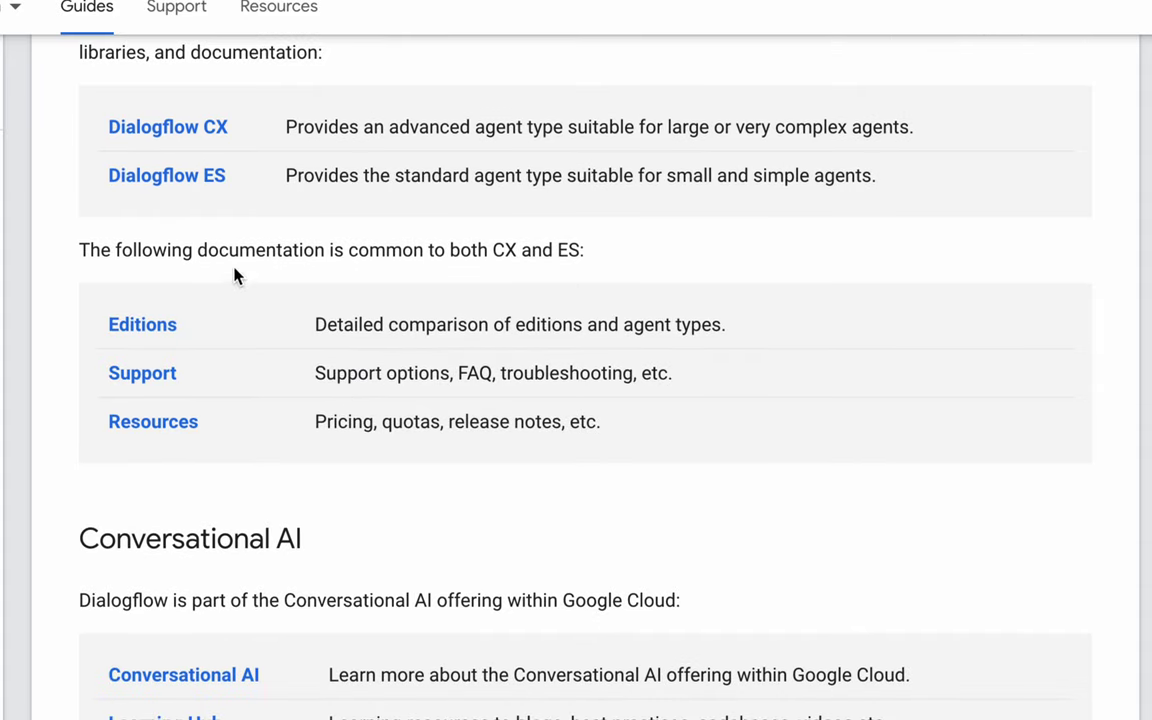
pyautogui.moveTo(90, 249); pyautogui.dragTo(566, 249)
pyautogui.click(540, 248)
pyautogui.doubleClick(505, 249)
pyautogui.doubleClick(568, 249)
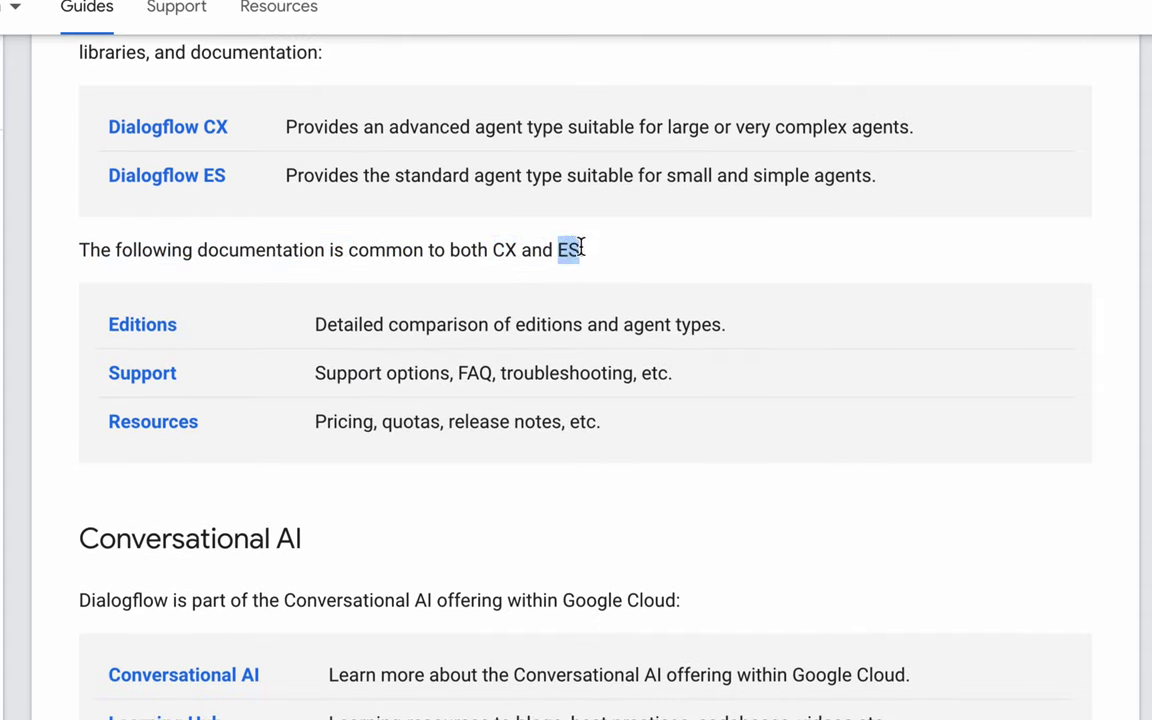
pyautogui.click(581, 248)
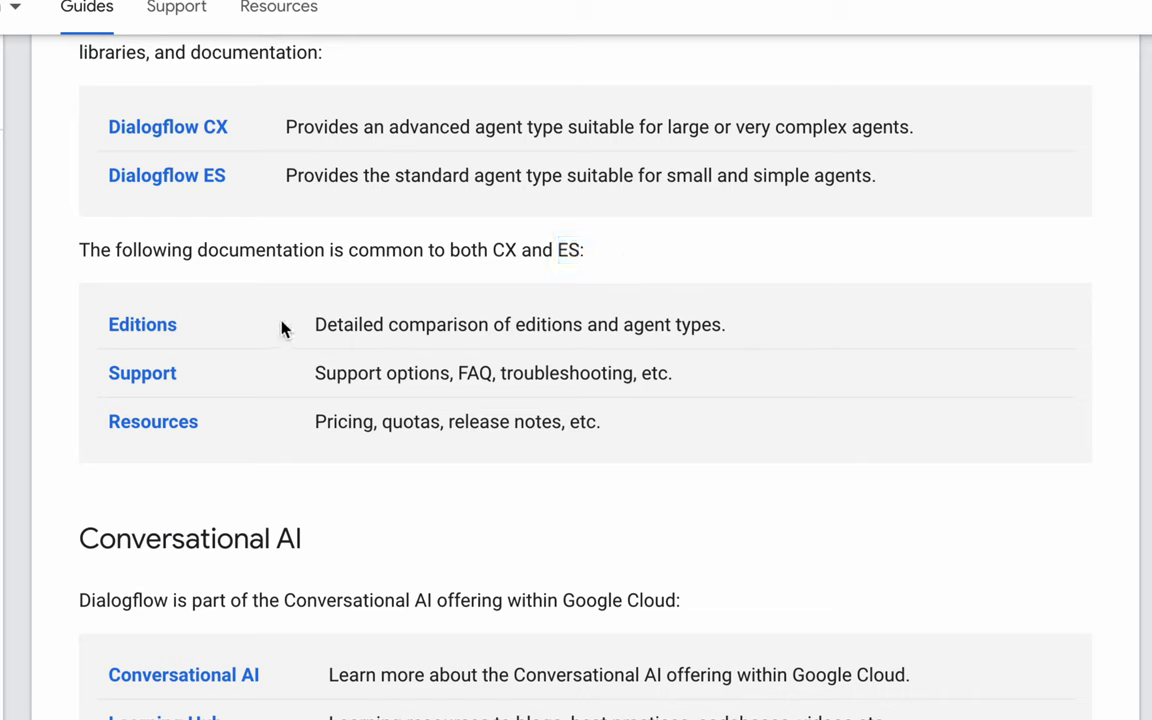
# - Examine the Editions, Support and Resources descriptions in the common documentation table, highlighting their key terms
pyautogui.moveTo(313, 327); pyautogui.dragTo(622, 321)
pyautogui.click(717, 318)
pyautogui.moveTo(314, 373); pyautogui.dragTo(635, 380)
pyautogui.click(681, 386)
pyautogui.doubleClick(540, 370)
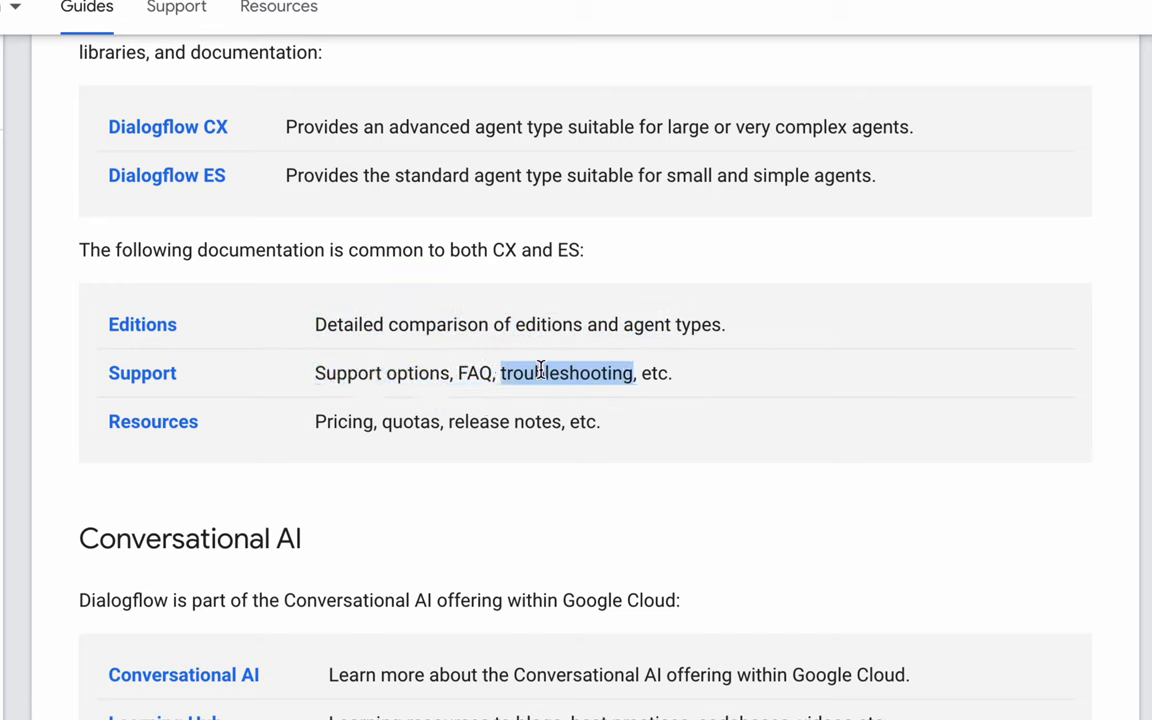
pyautogui.moveTo(347, 368); pyautogui.dragTo(399, 373)
pyautogui.click(408, 373)
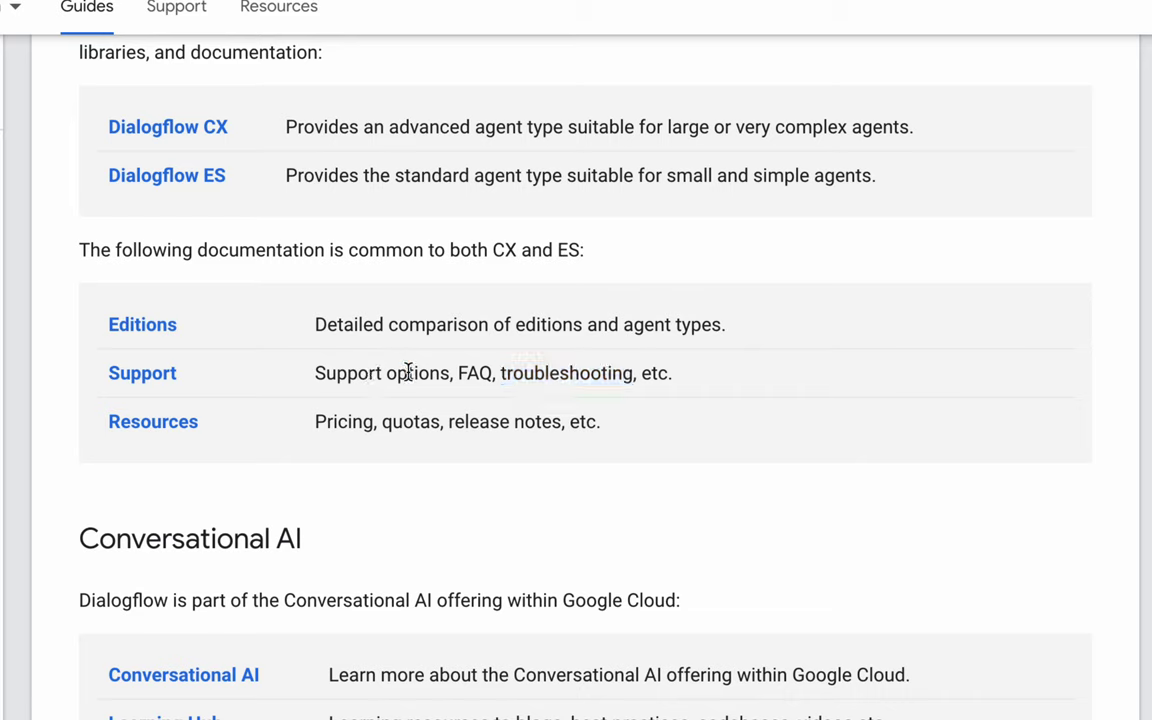
pyautogui.doubleClick(338, 421)
pyautogui.click(424, 445)
pyautogui.doubleClick(411, 421)
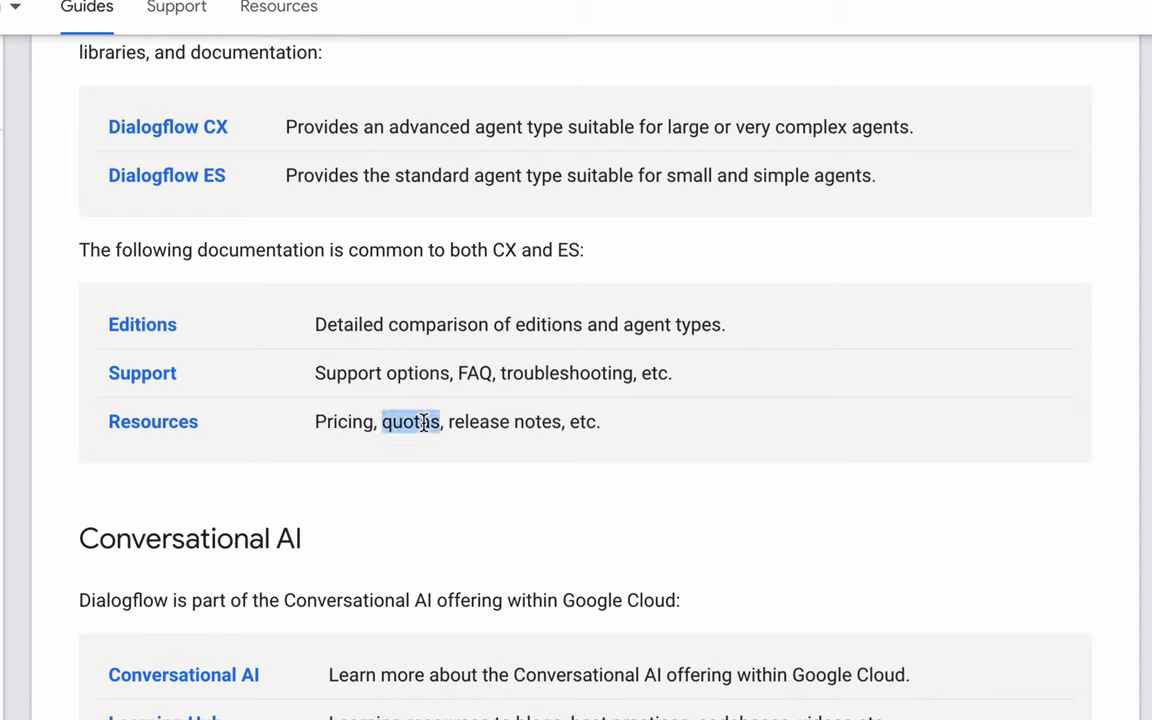
pyautogui.doubleClick(476, 421)
pyautogui.doubleClick(537, 421)
pyautogui.click(437, 414)
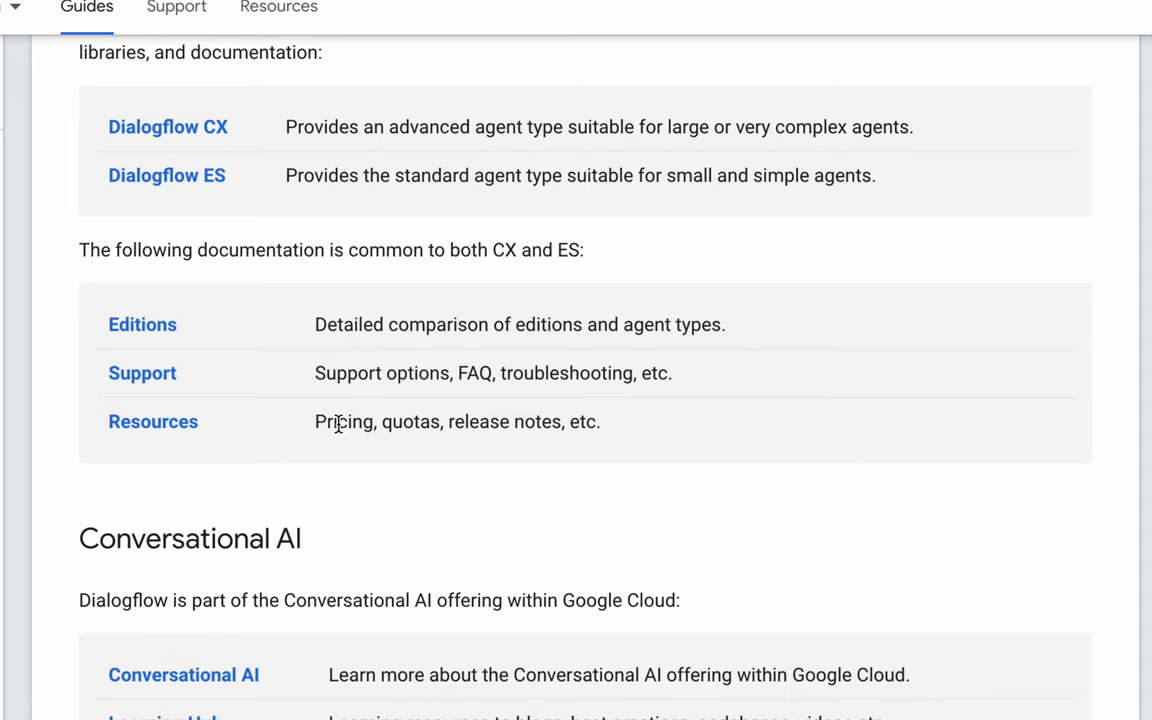
pyautogui.moveTo(172, 250); pyautogui.dragTo(326, 250)
pyautogui.click(586, 455)
# - Read the sentence under the Conversational AI heading about Dialogflow's place within Google Cloud
pyautogui.scroll(-2, 403, 553)
pyautogui.scroll(-1, 403, 553)
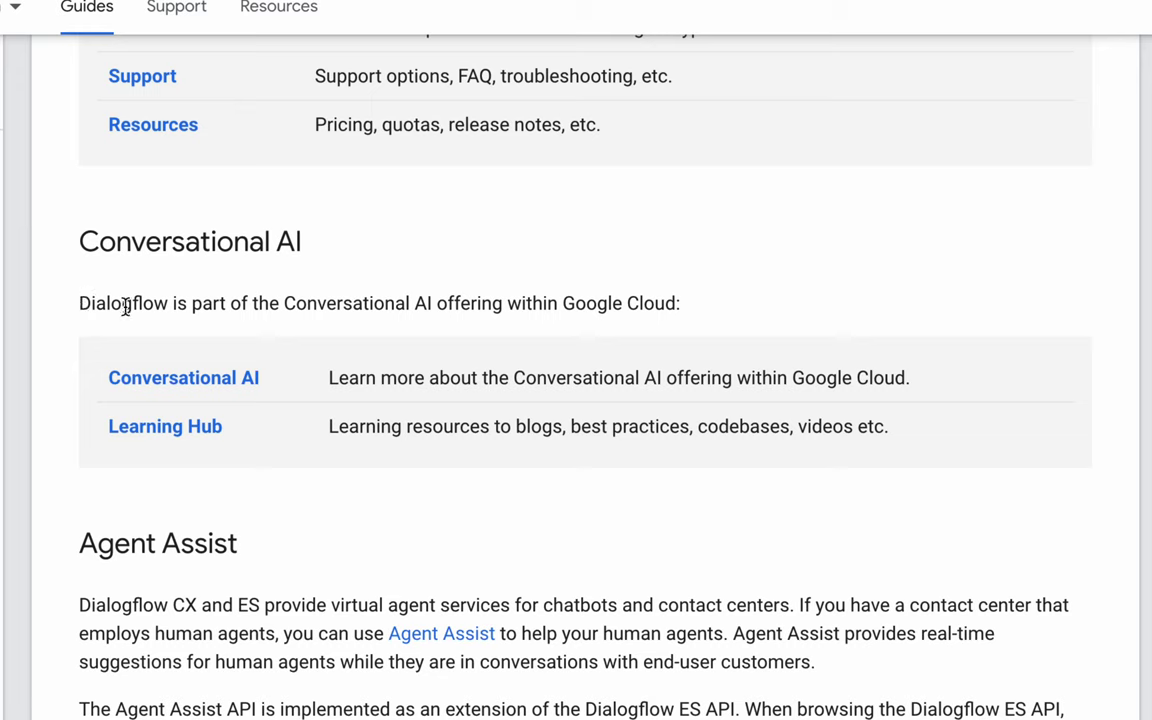
pyautogui.moveTo(111, 303); pyautogui.dragTo(289, 302)
pyautogui.doubleClick(316, 302)
pyautogui.doubleClick(462, 302)
pyautogui.doubleClick(532, 302)
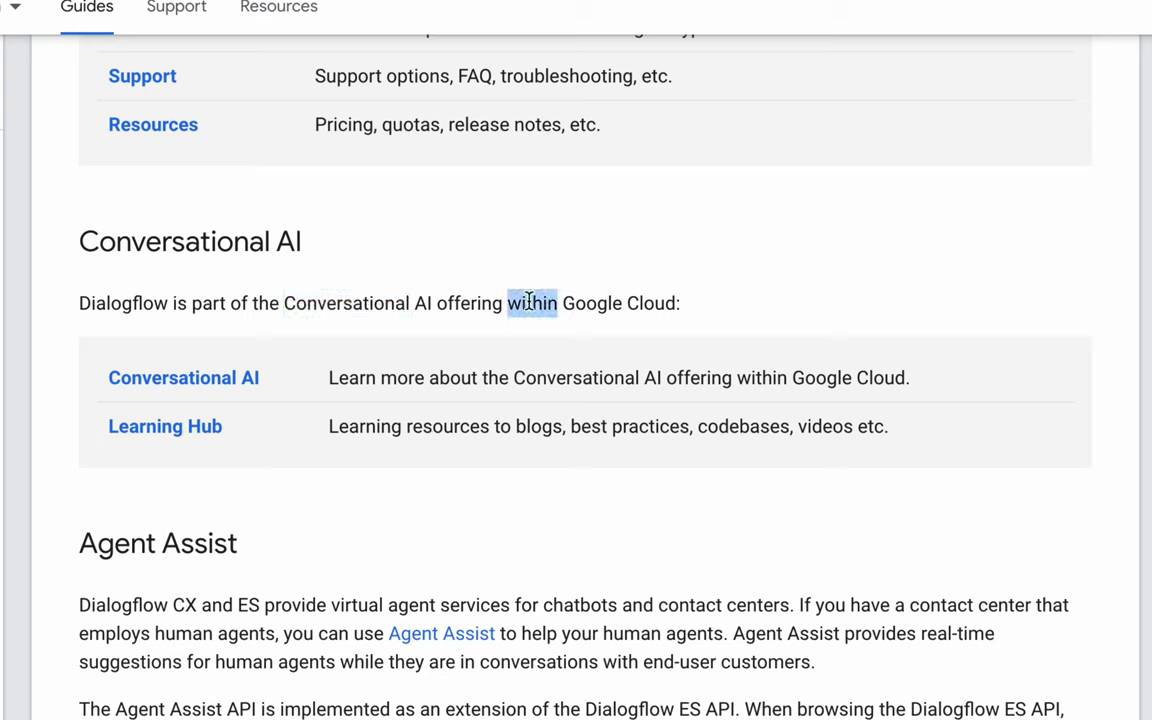
pyautogui.click(666, 301)
pyautogui.doubleClick(666, 301)
pyautogui.click(666, 301)
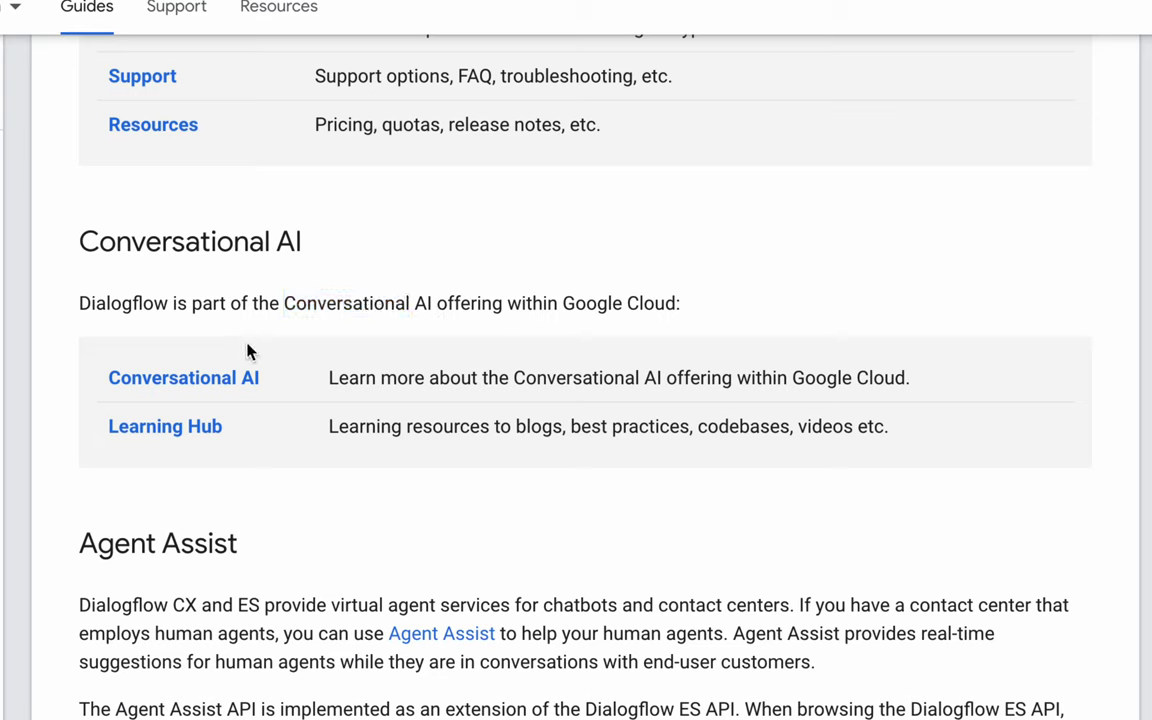
# - Examine the Conversational AI and Learning Hub descriptions, highlighting the kinds of learning resources offered
pyautogui.moveTo(88, 386); pyautogui.dragTo(265, 386)
pyautogui.click(380, 377)
pyautogui.tripleClick(562, 374)
pyautogui.click(562, 374)
pyautogui.moveTo(350, 424); pyautogui.dragTo(483, 427)
pyautogui.doubleClick(483, 427)
pyautogui.doubleClick(522, 427)
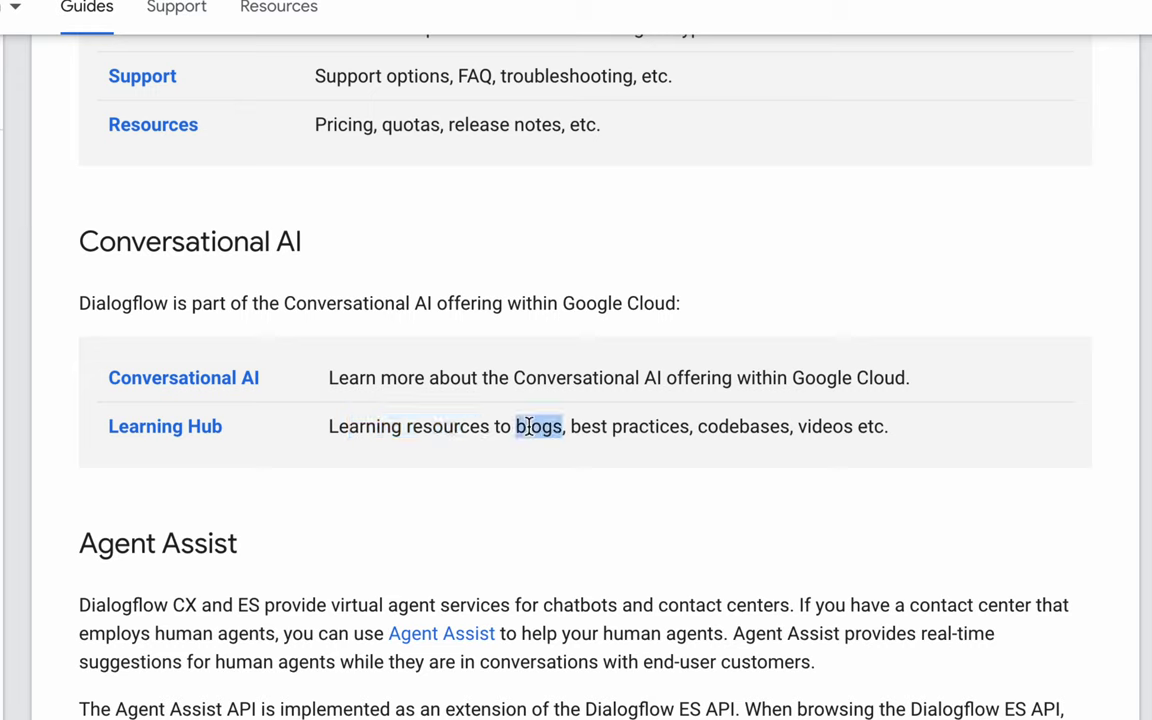
pyautogui.doubleClick(649, 427)
pyautogui.doubleClick(746, 427)
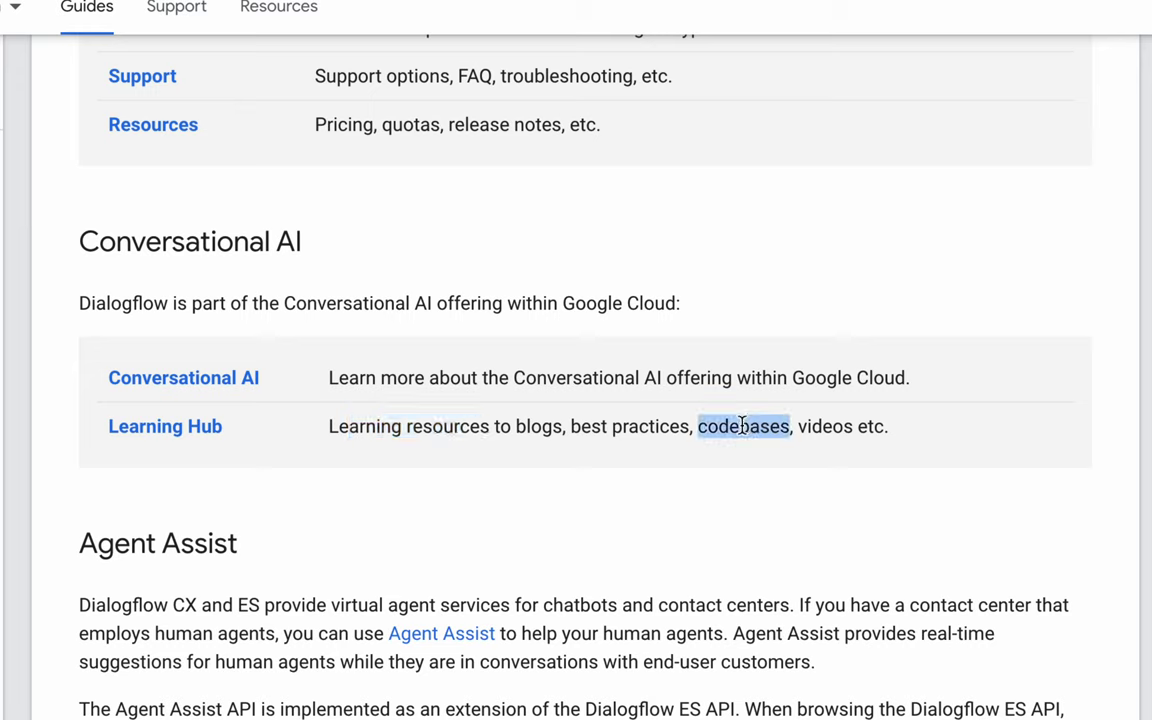
pyautogui.tripleClick(838, 427)
pyautogui.click(838, 428)
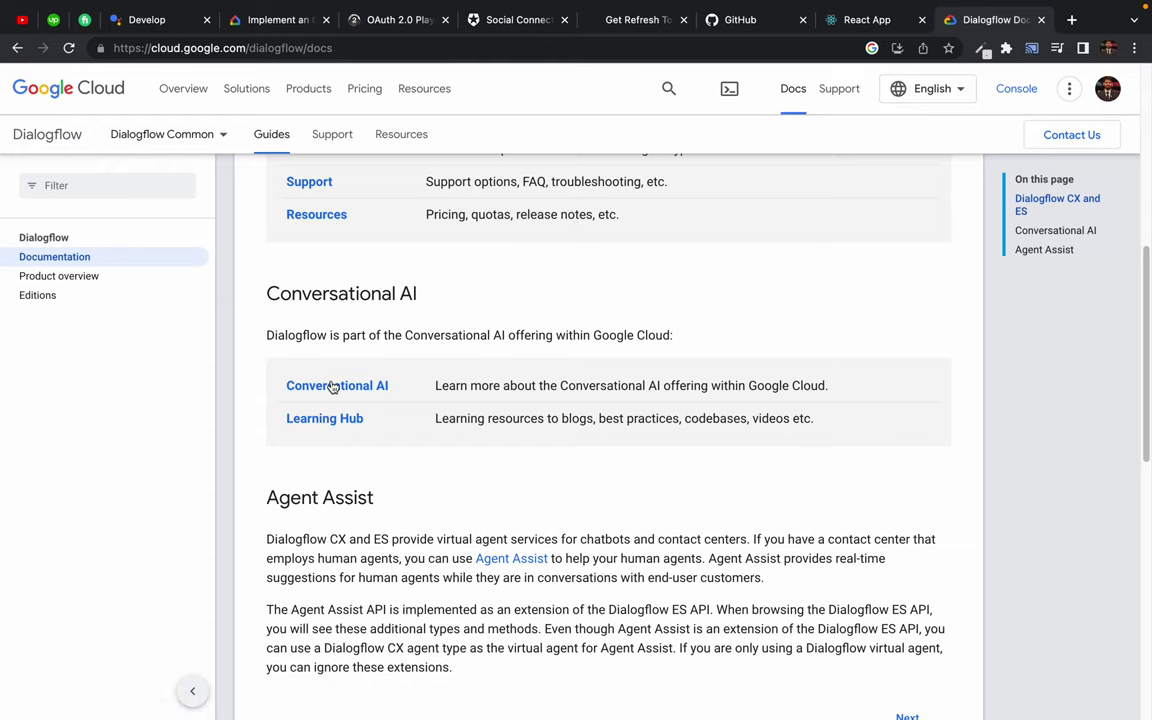
# - Open the Conversational AI page from the Dialogflow documentation in a new tab and review its key feature categories
pyautogui.keyDown('super'); pyautogui.click(333, 387); pyautogui.keyUp('super')
pyautogui.click(995, 22)
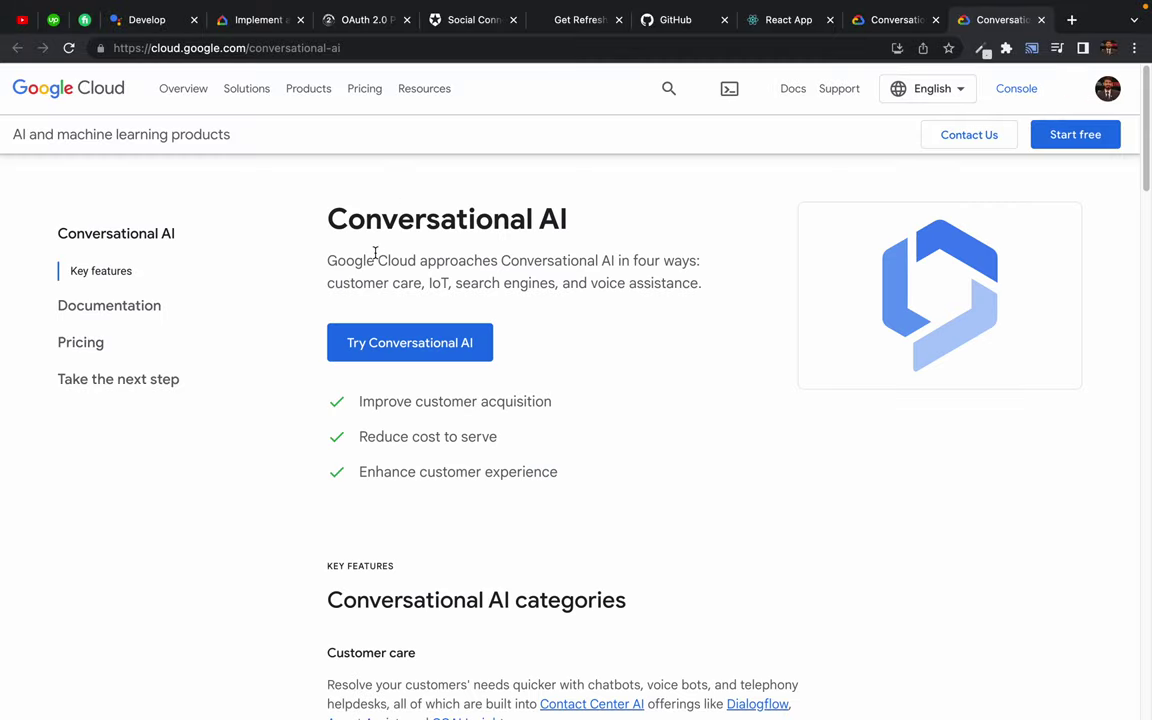
pyautogui.scroll(-1, 617, 421)
pyautogui.scroll(-3, 617, 421)
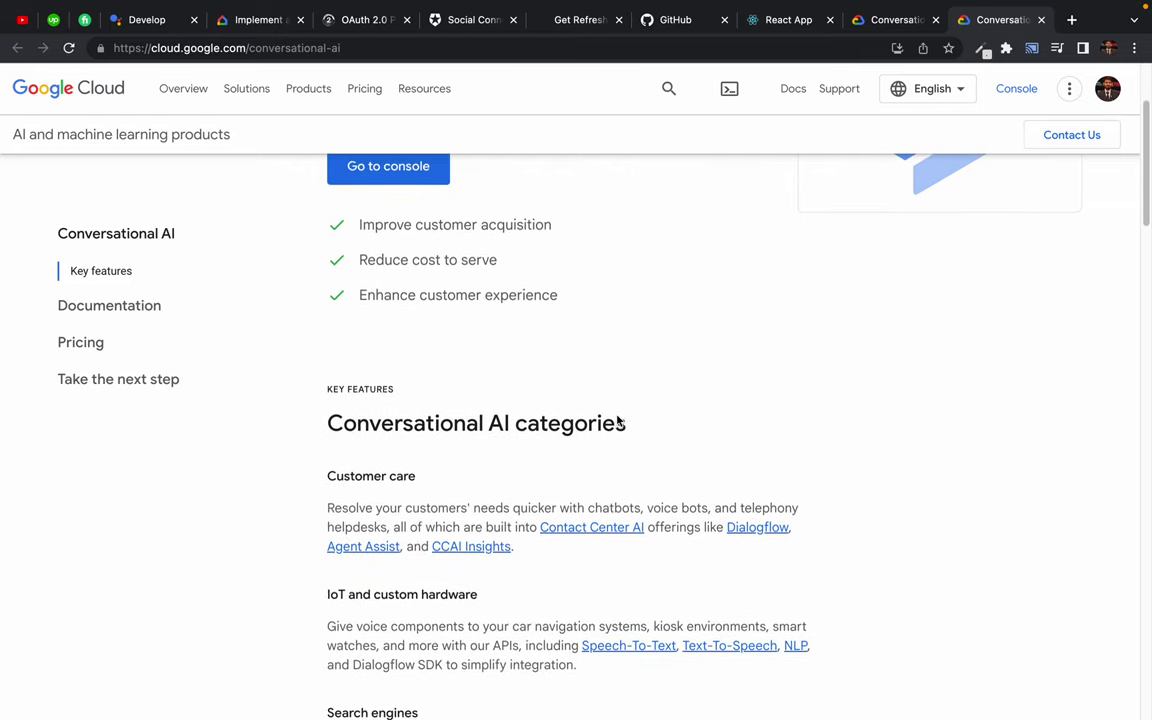
pyautogui.scroll(-4, 617, 421)
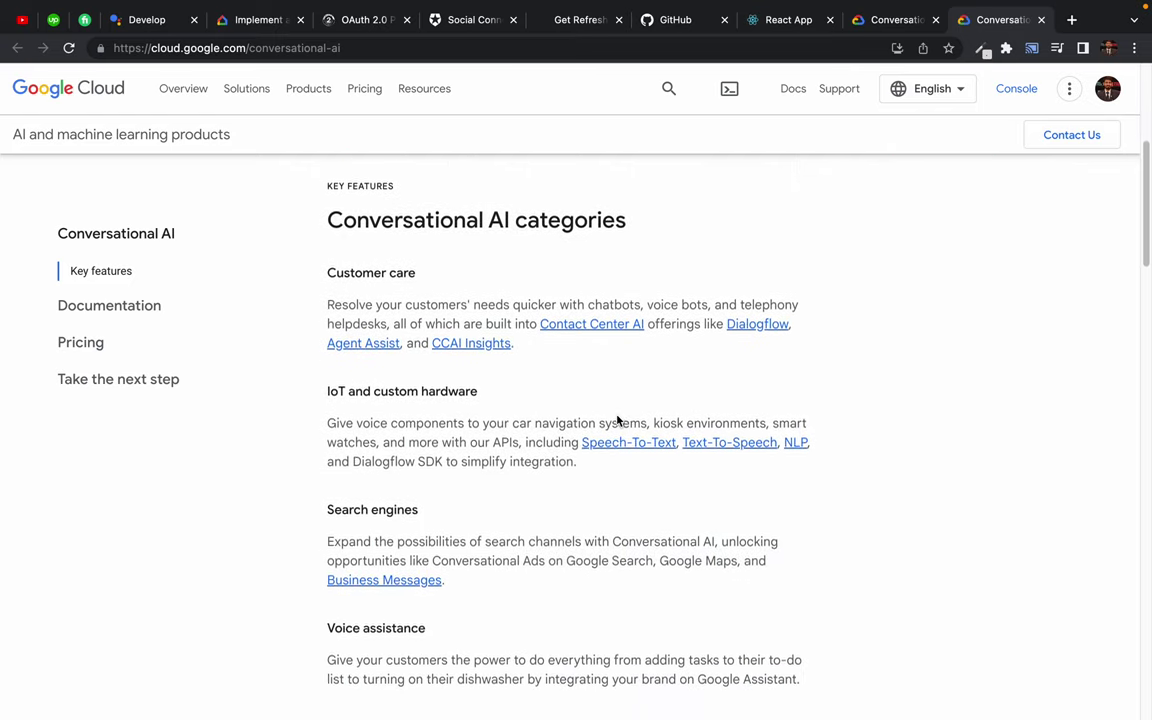
pyautogui.scroll(-4, 617, 421)
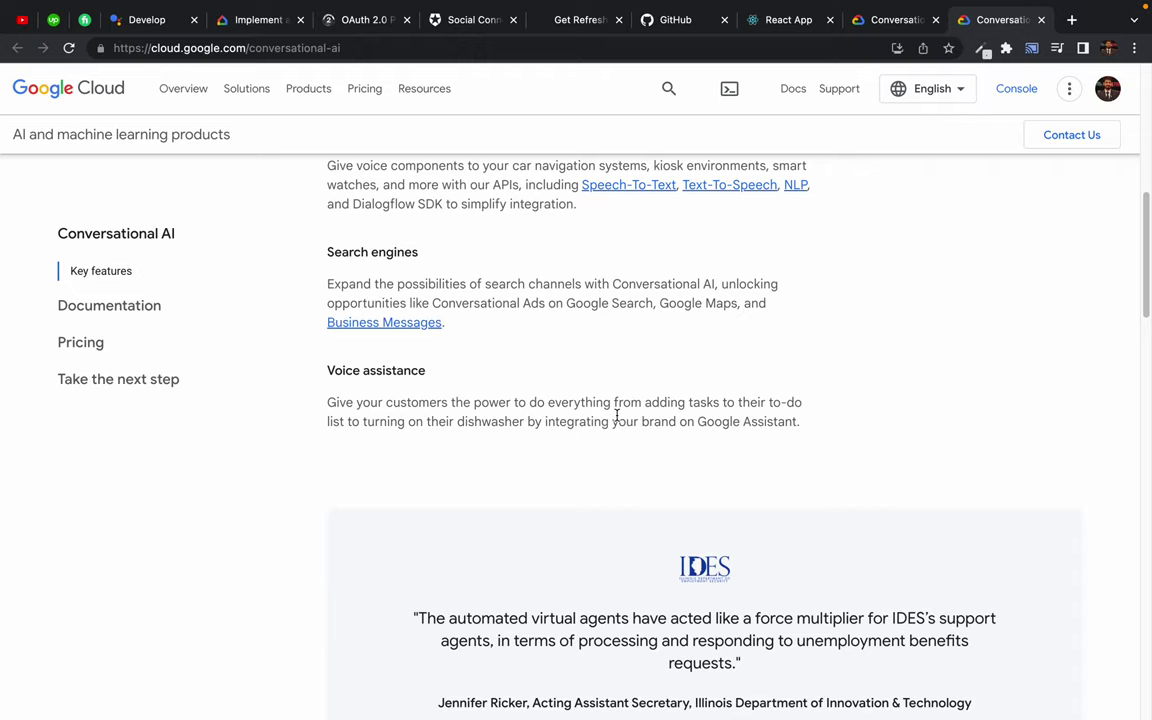
# - Examine the Documentation section of the Conversational AI page, from the Learning Hub card through to Contact Center AI
pyautogui.scroll(-8, 617, 421)
pyautogui.scroll(-5, 617, 421)
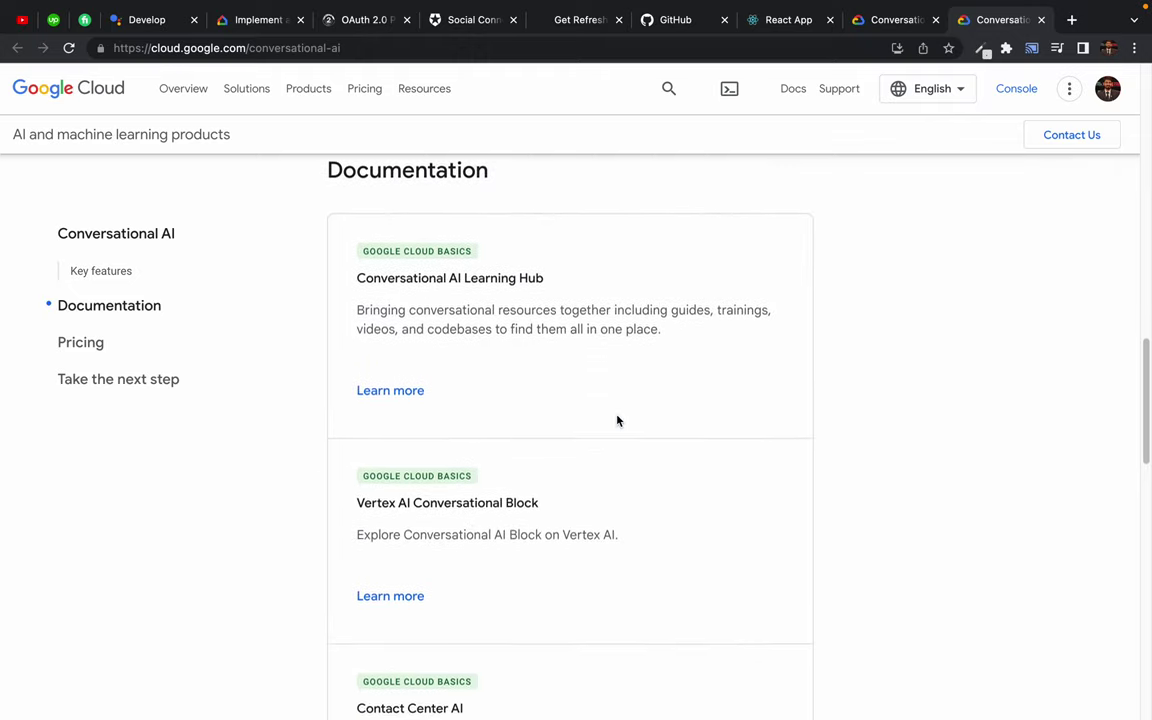
pyautogui.scroll(-4, 617, 421)
pyautogui.scroll(4, 617, 421)
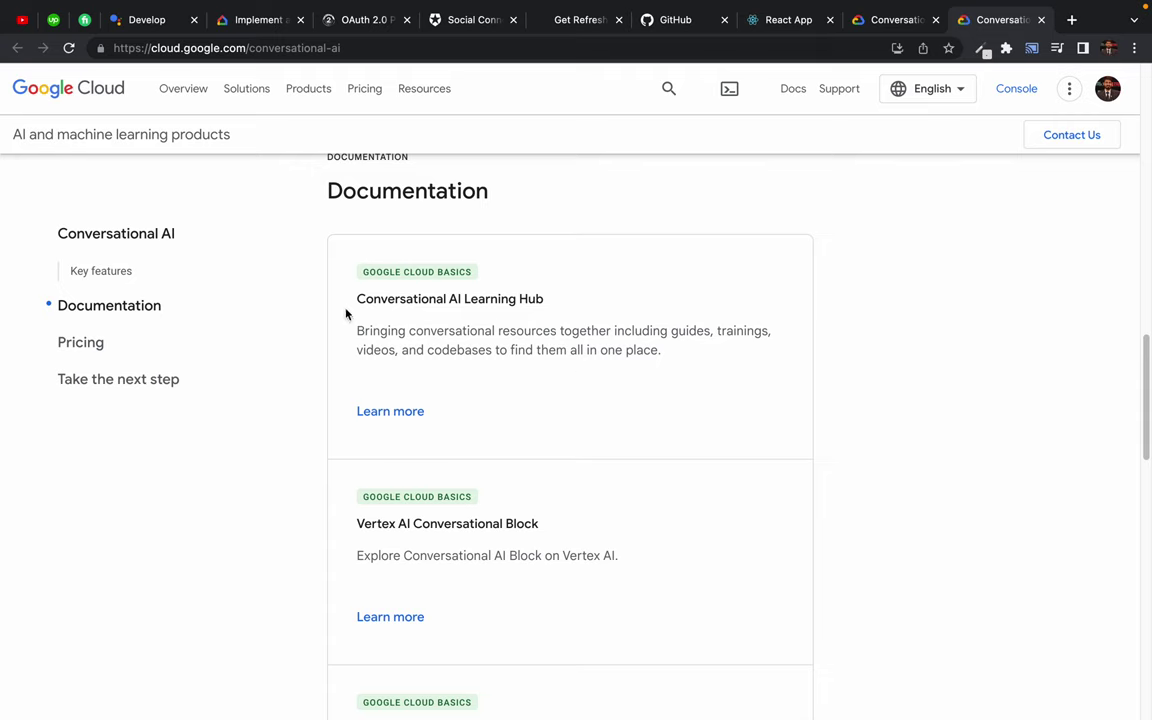
pyautogui.scroll(-4, 582, 455)
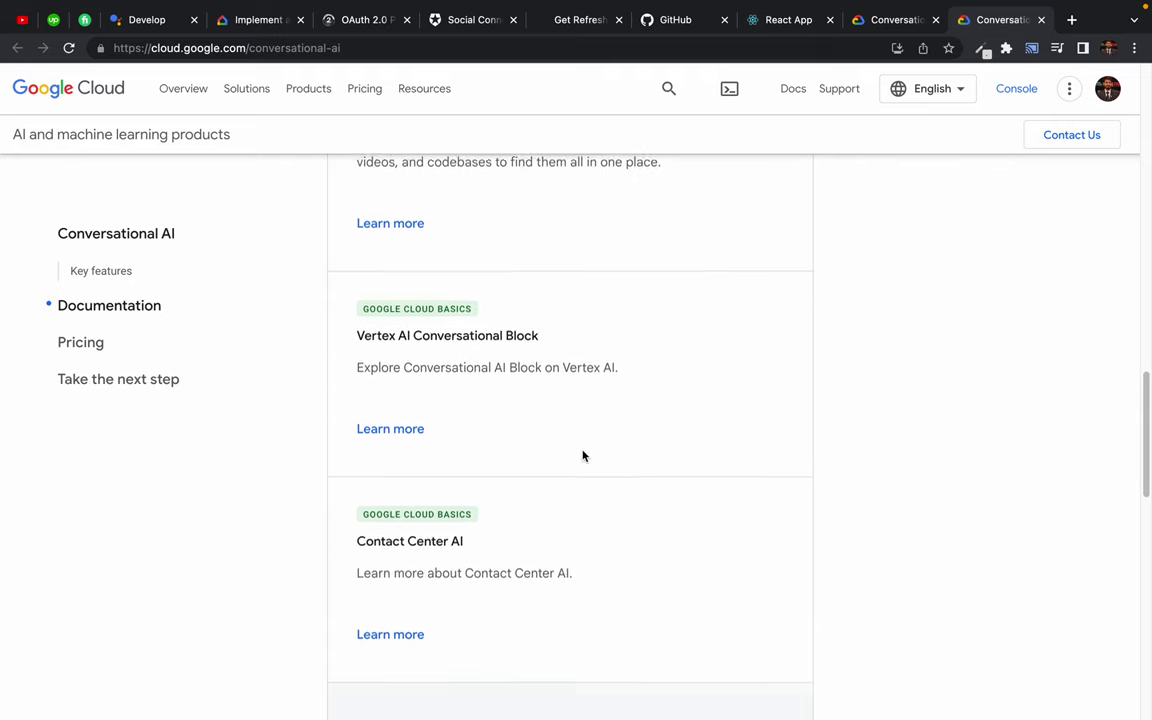
pyautogui.scroll(-2, 550, 462)
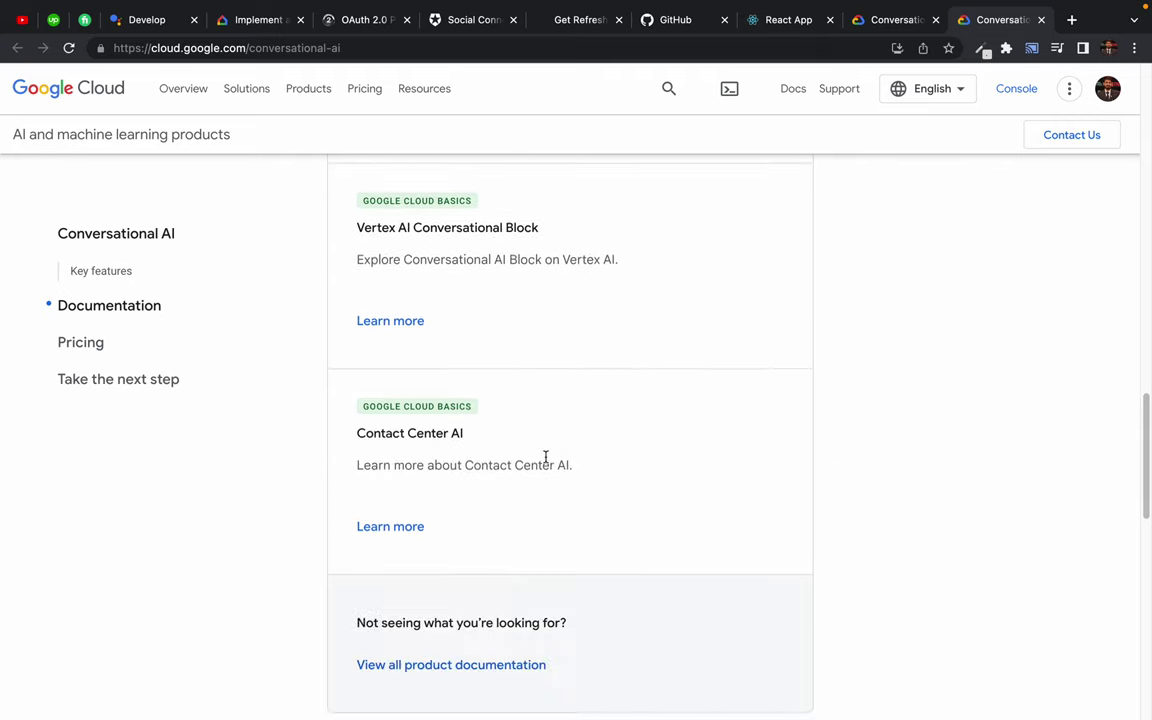
pyautogui.scroll(-3, 573, 508)
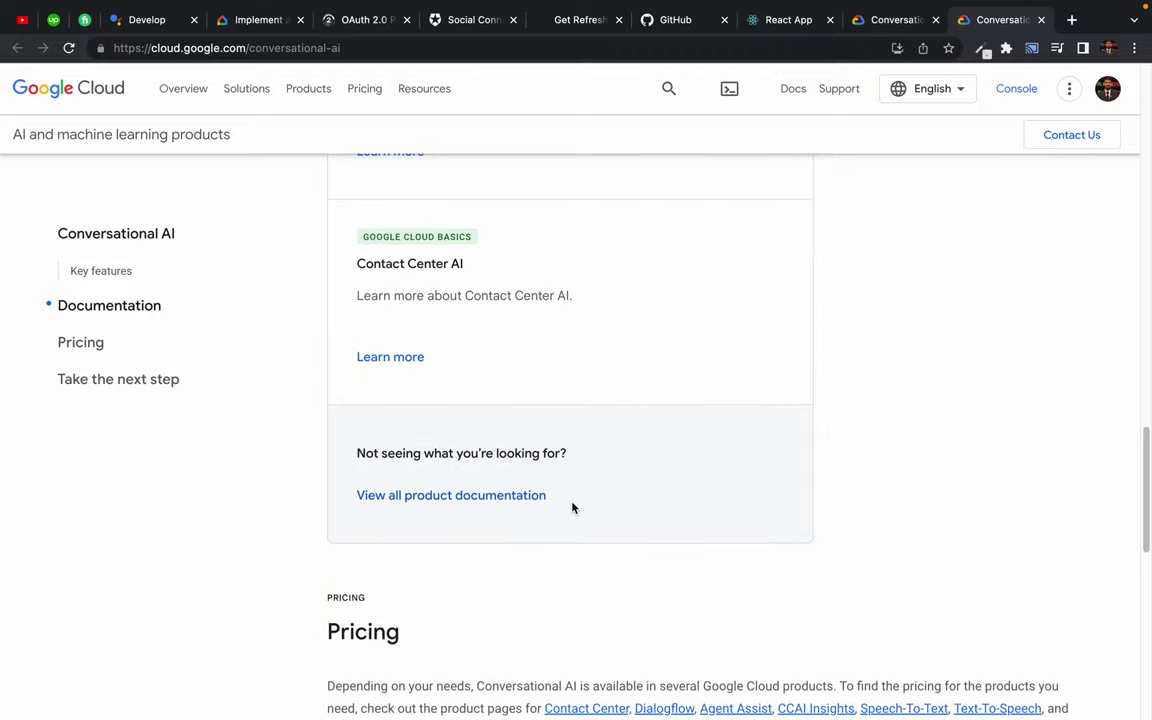
# - Review the Pricing section of the Conversational AI page, then highlight the three benefits listed under its introduction
pyautogui.scroll(-8, 573, 508)
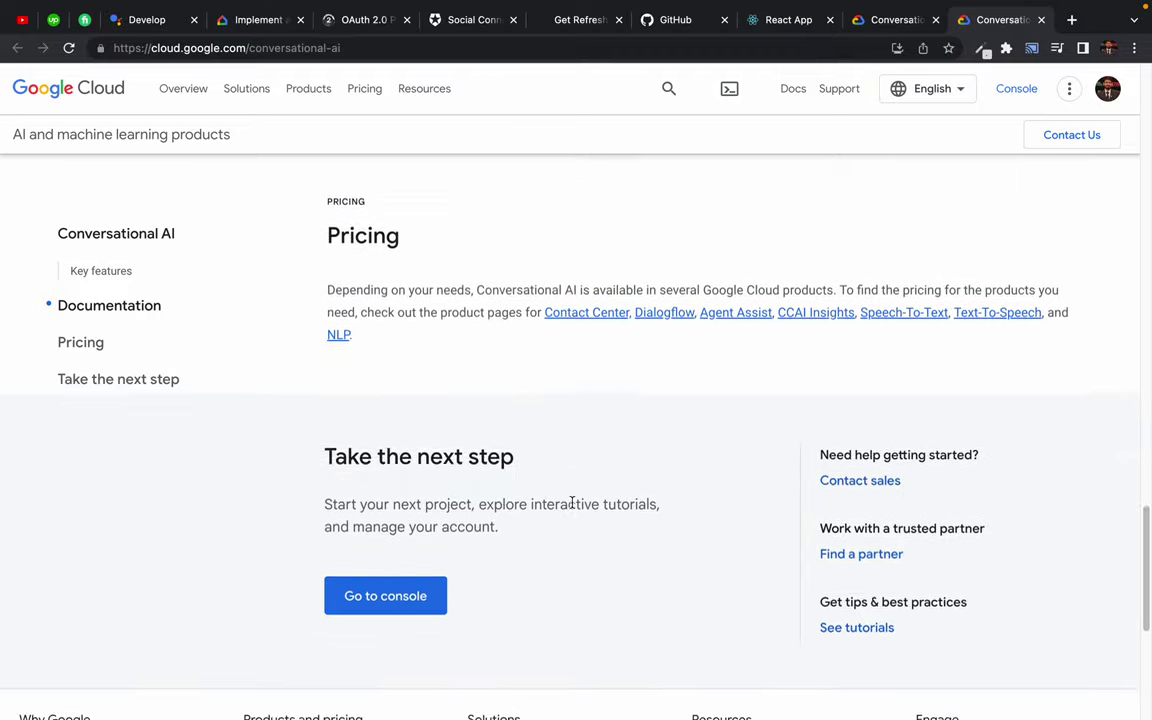
pyautogui.scroll(20, 573, 508)
pyautogui.scroll(15, 573, 508)
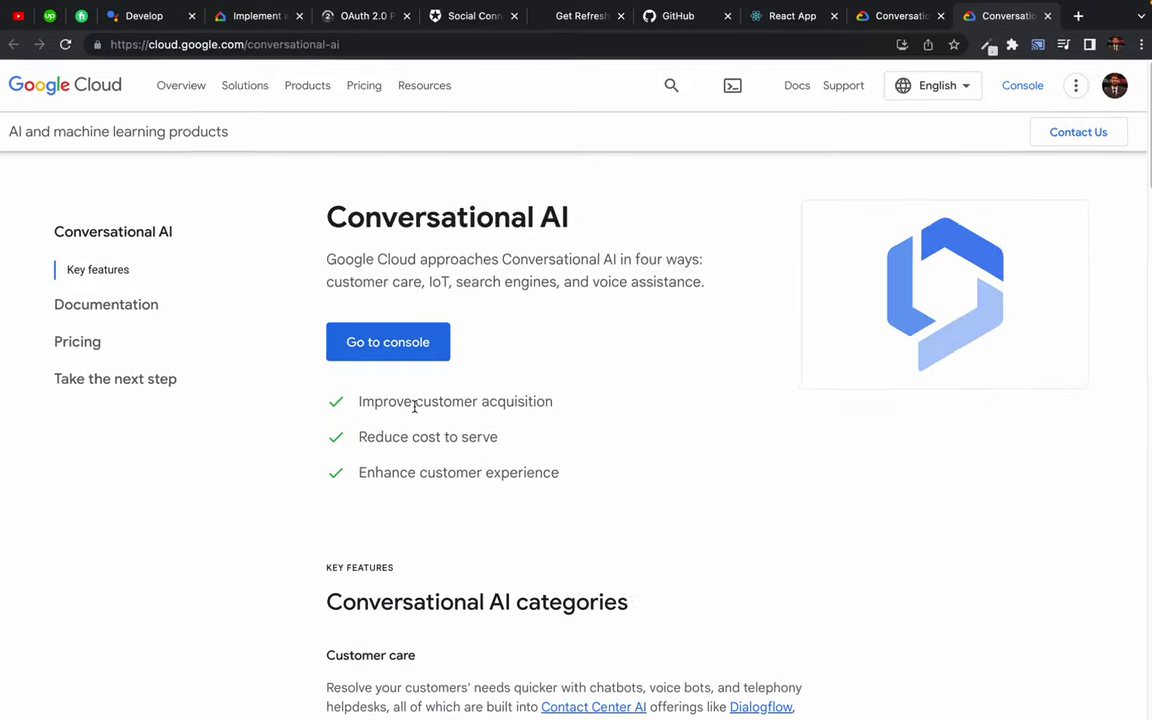
pyautogui.moveTo(361, 401); pyautogui.dragTo(573, 491)
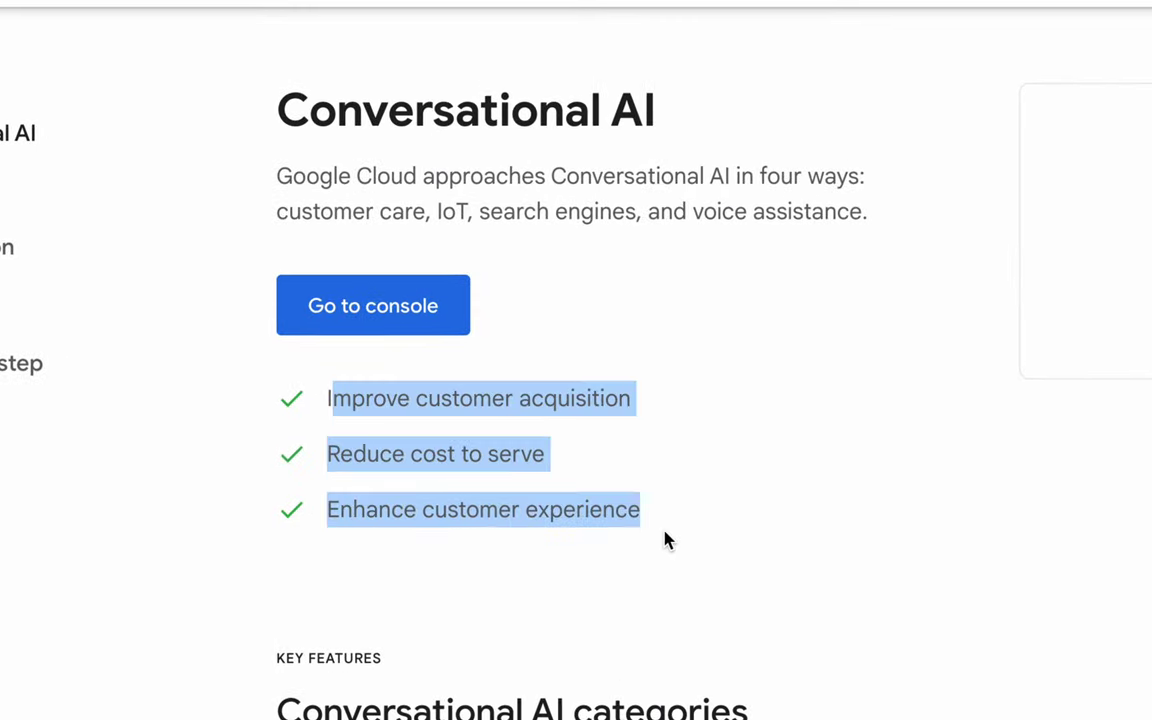
pyautogui.click(668, 540)
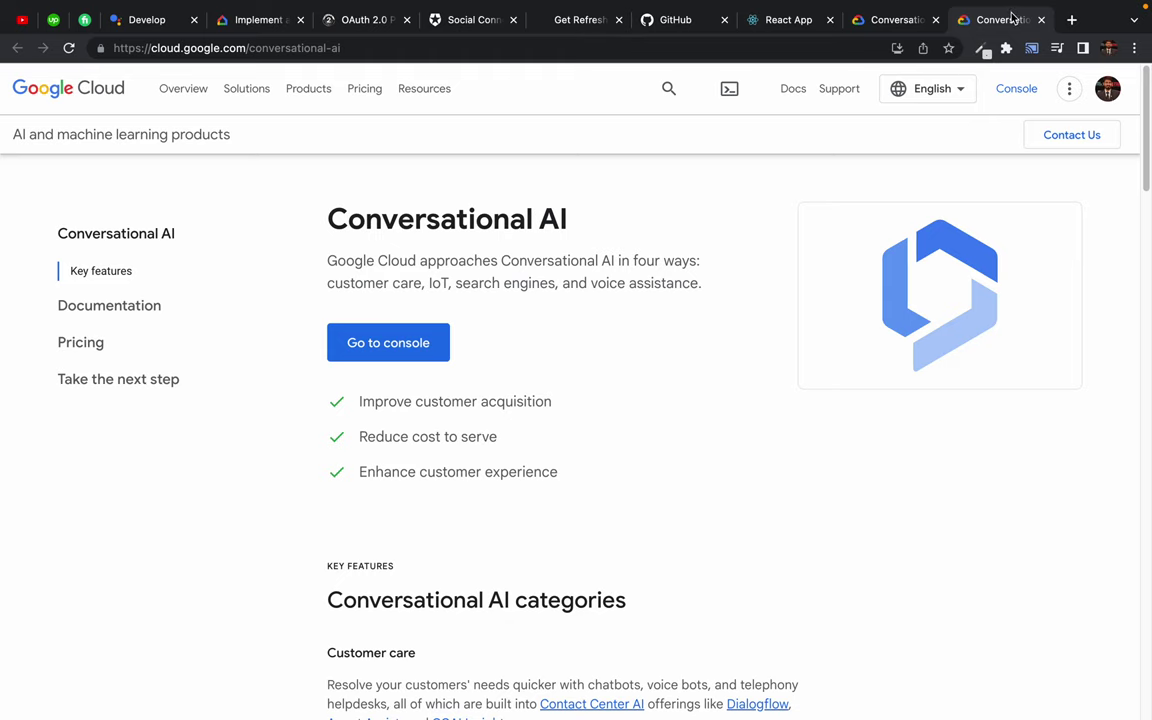
# - Close the extra Conversational AI page, return to the Dialogflow documentation and look over its Agent Assist section
pyautogui.press('super+w')
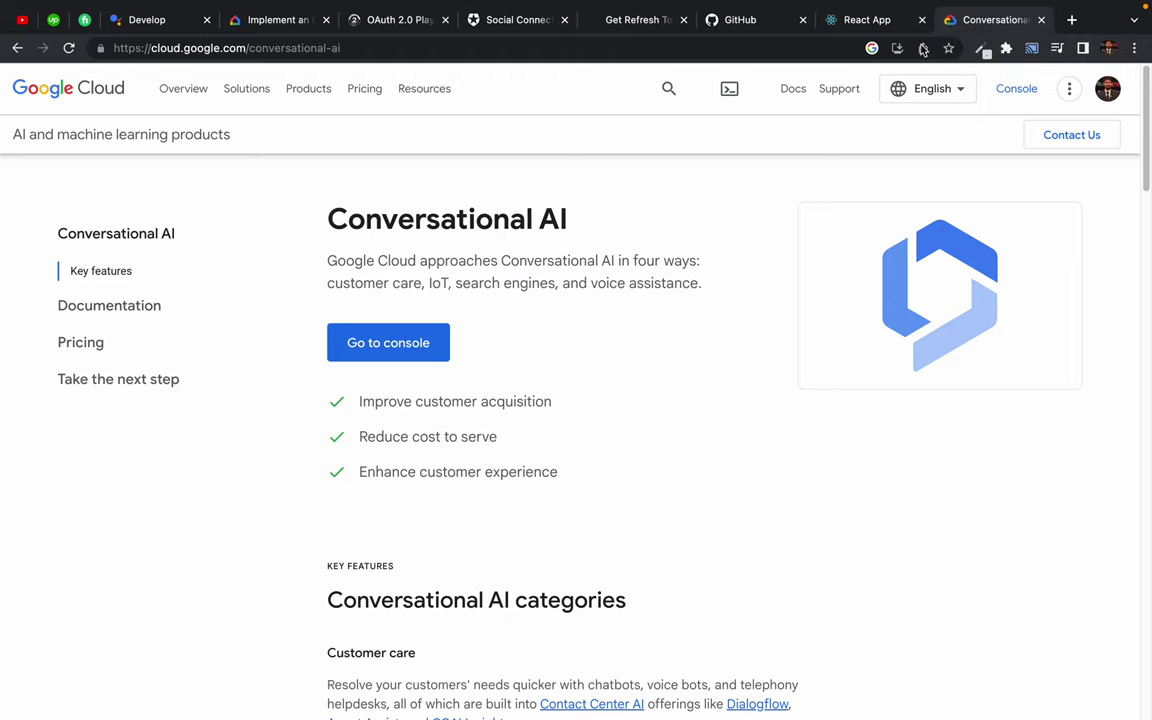
pyautogui.click(17, 47)
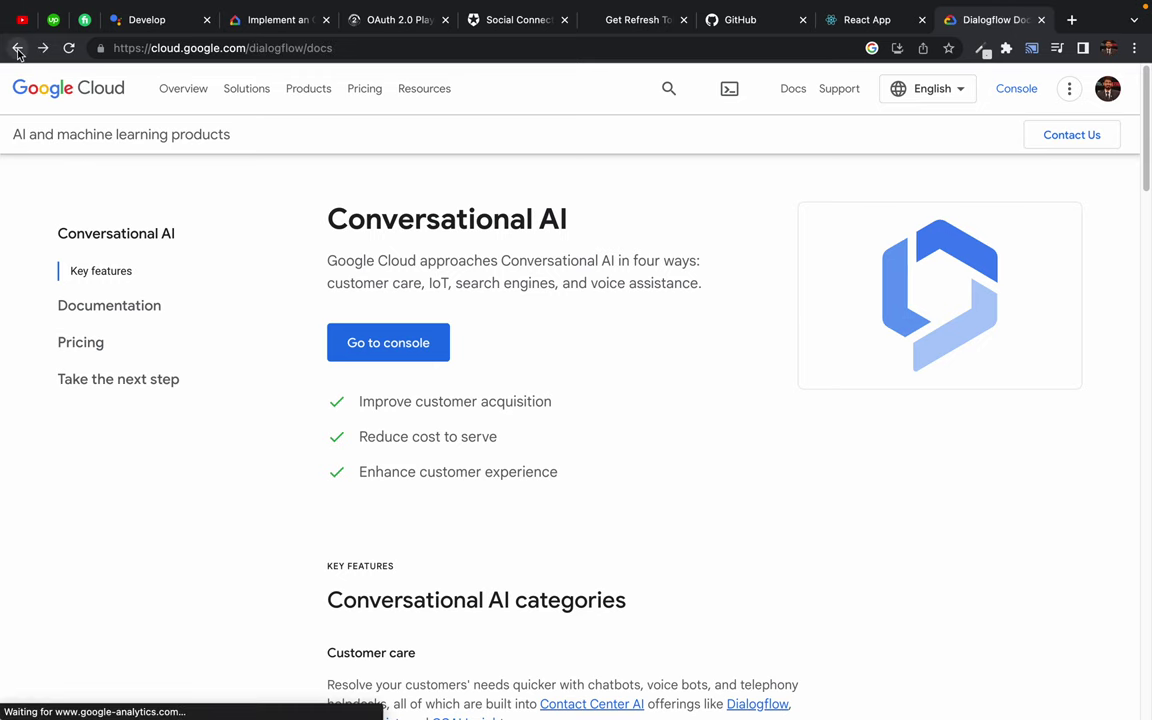
pyautogui.scroll(-3, 437, 416)
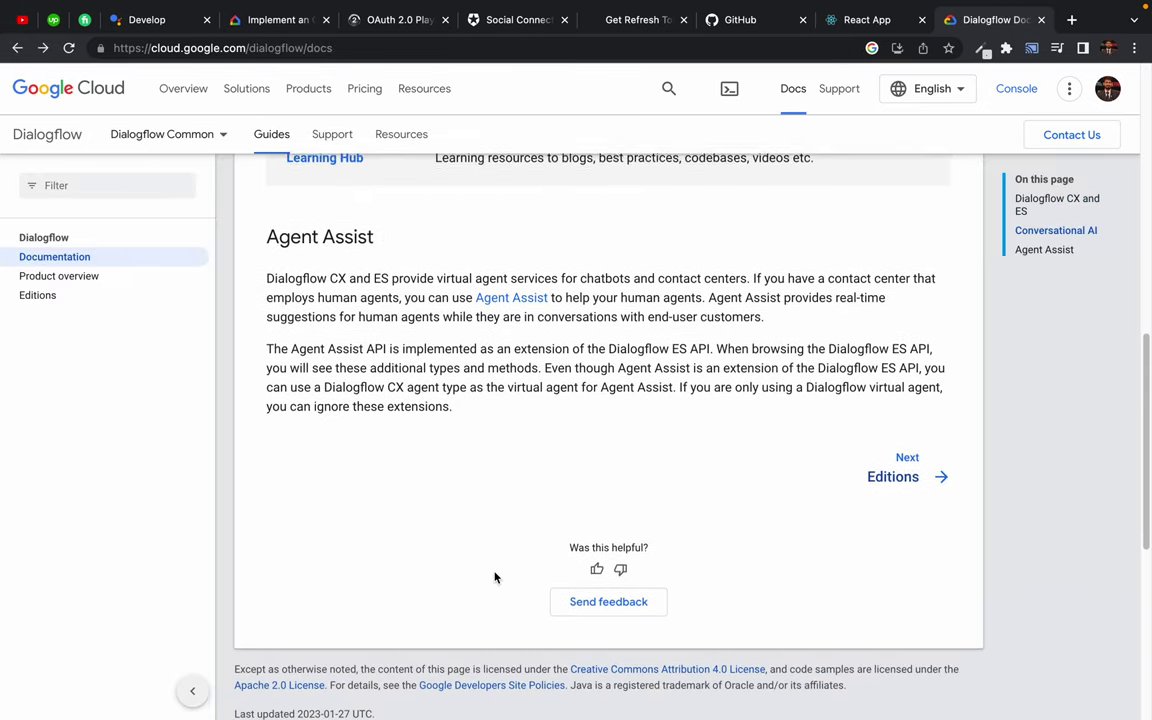
pyautogui.scroll(1, 494, 577)
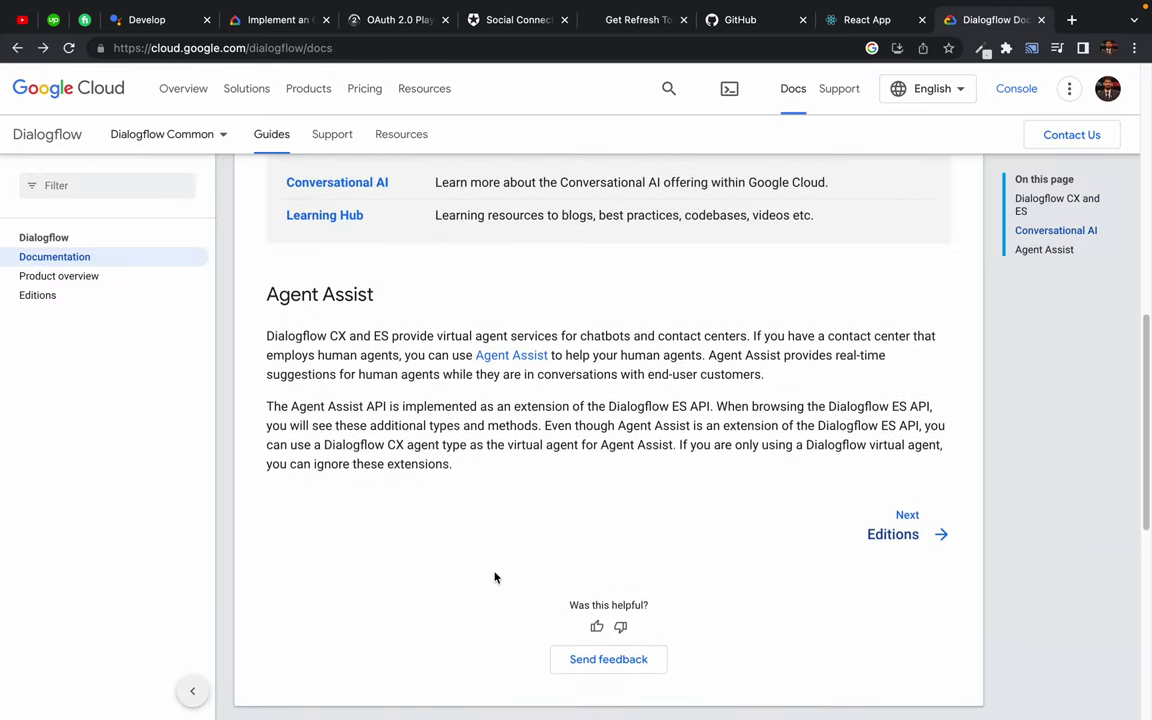
pyautogui.scroll(8, 494, 577)
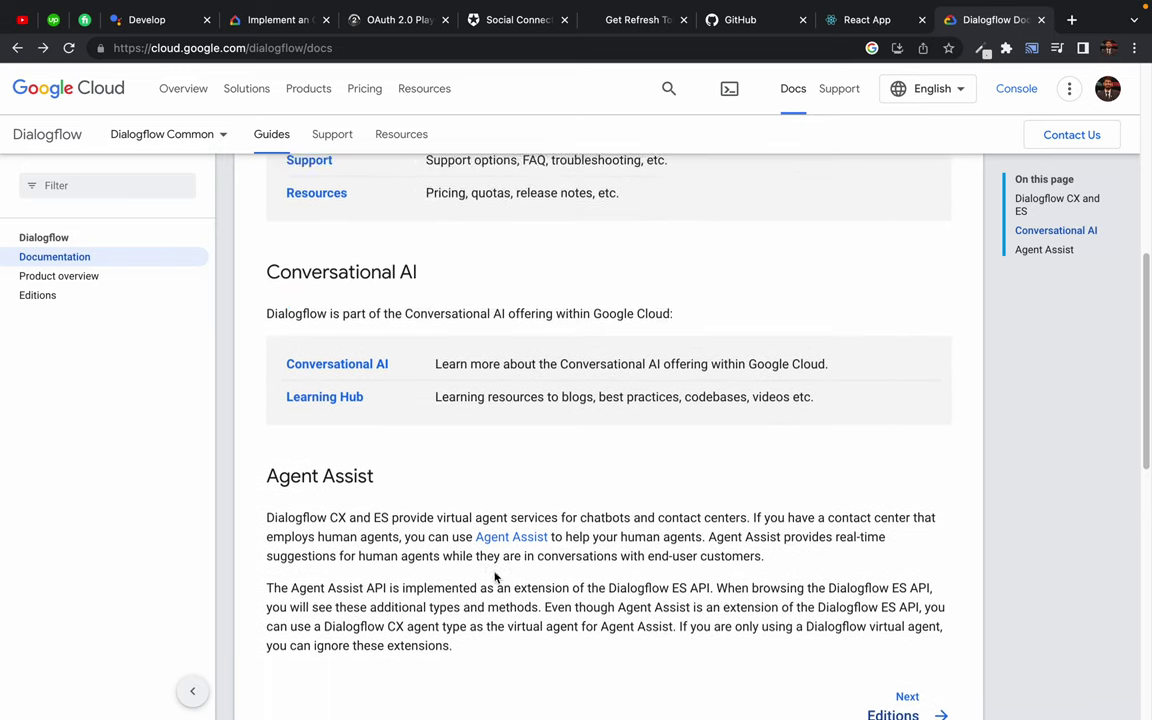
pyautogui.scroll(-1, 445, 405)
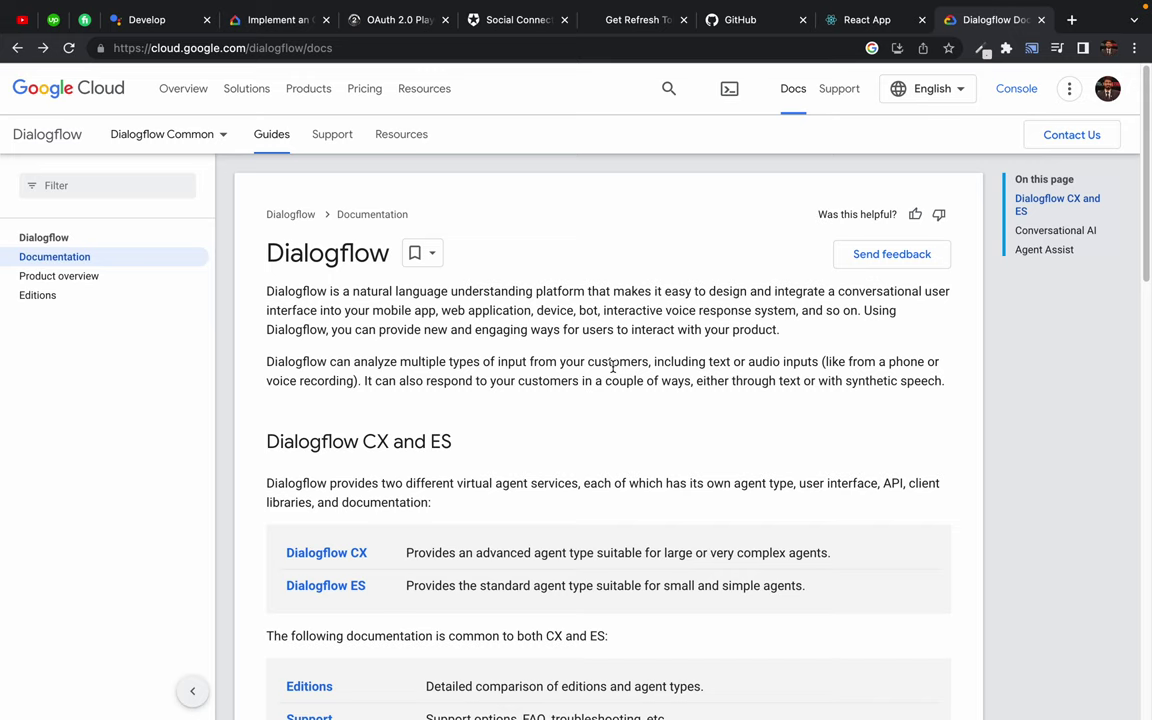
# - Search the web for "dialogflow console" and open the Dialogflow console result
pyautogui.click(1018, 93)
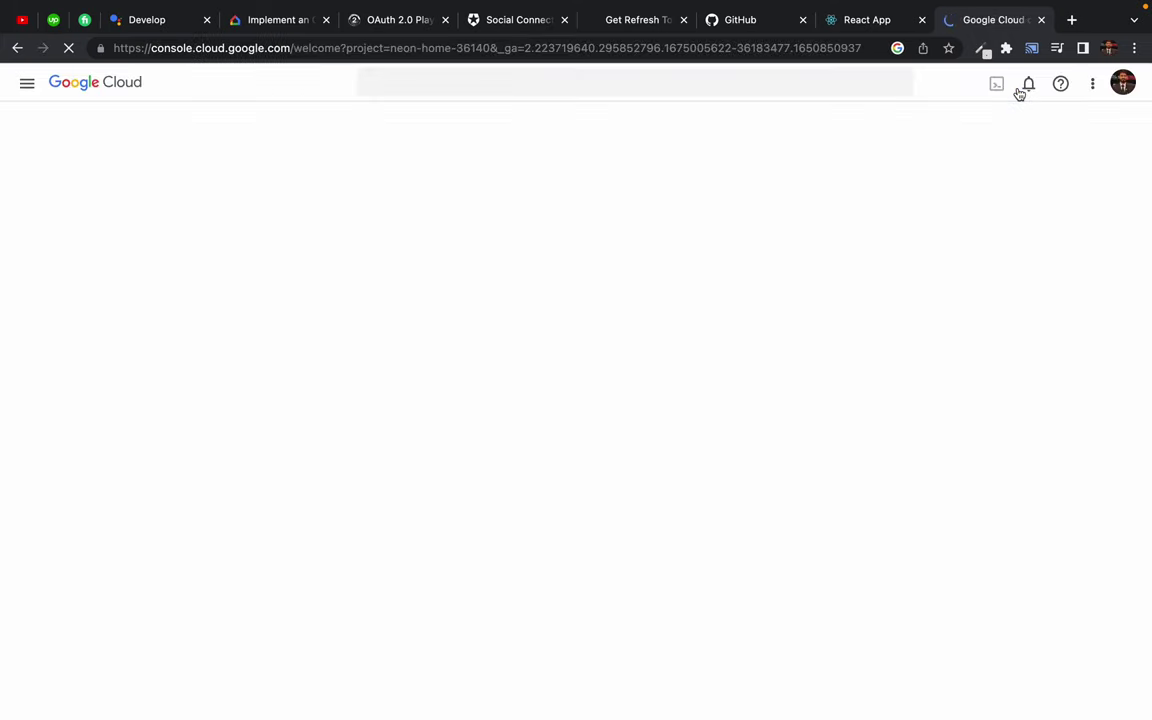
pyautogui.click(237, 45)
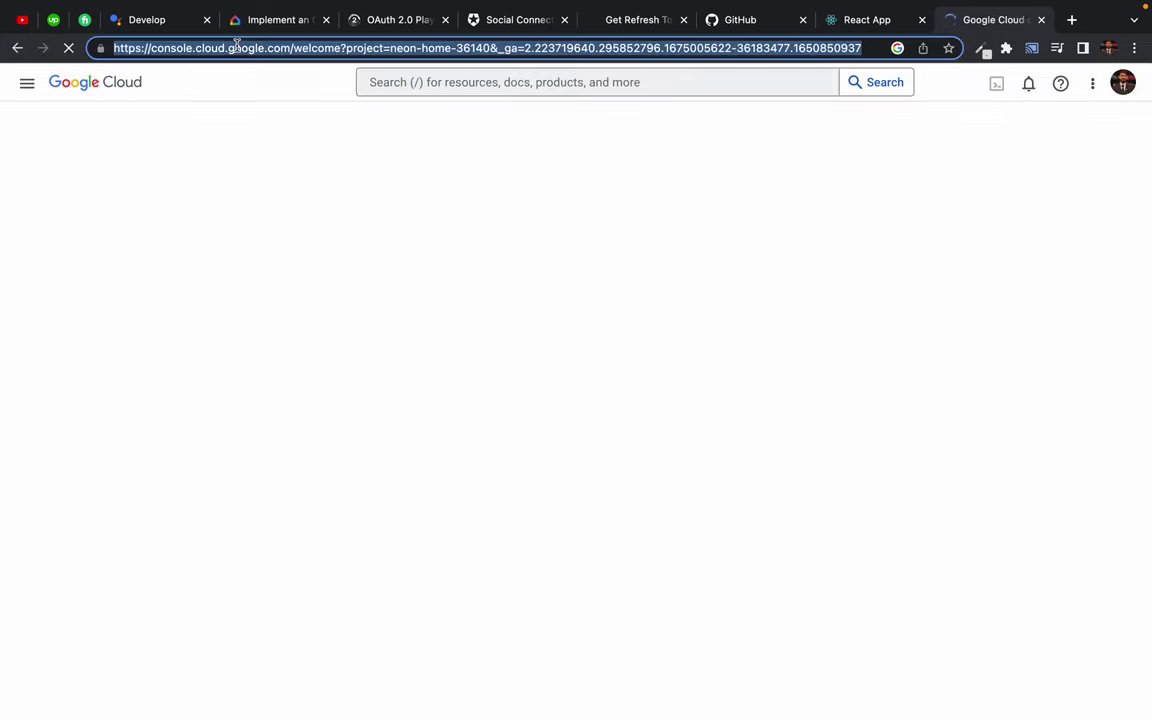
pyautogui.write('dialogflow')
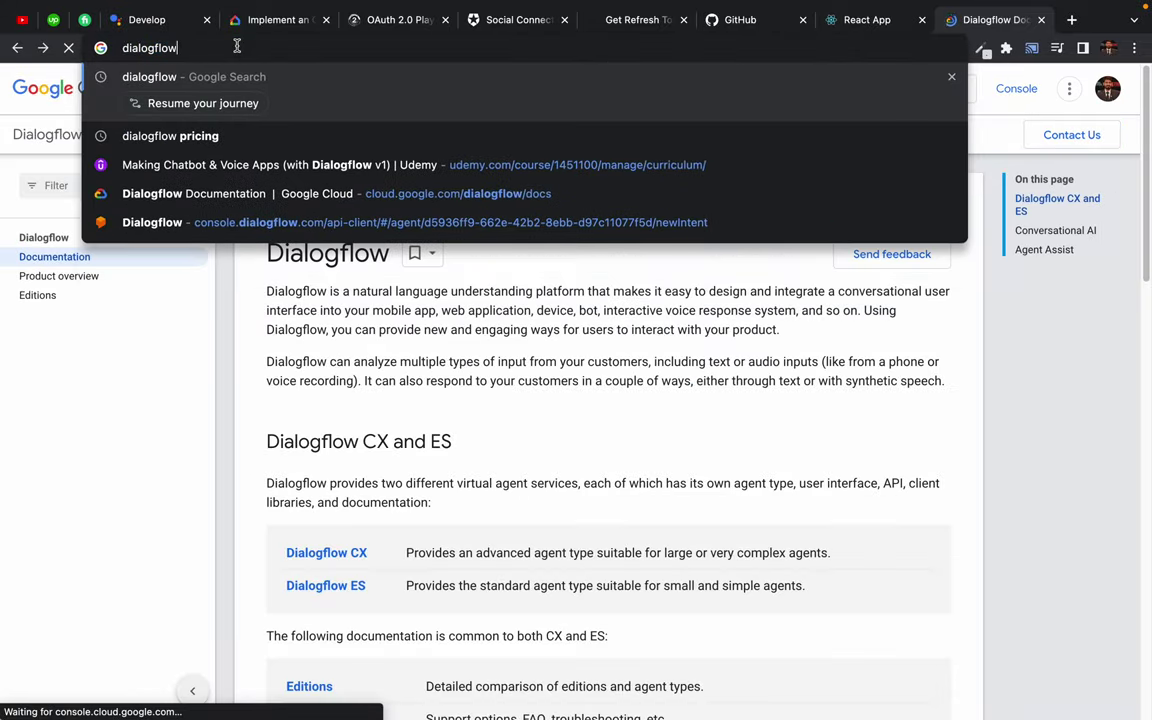
pyautogui.write(' console')
pyautogui.press('Return')
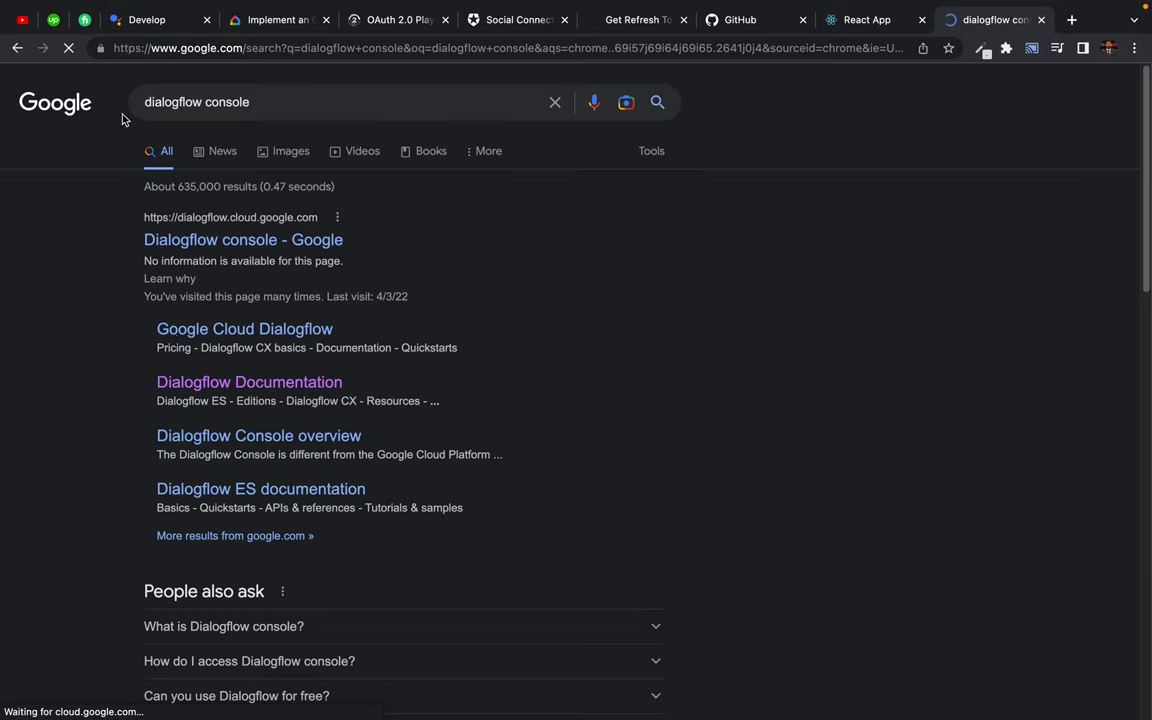
pyautogui.click(176, 243)
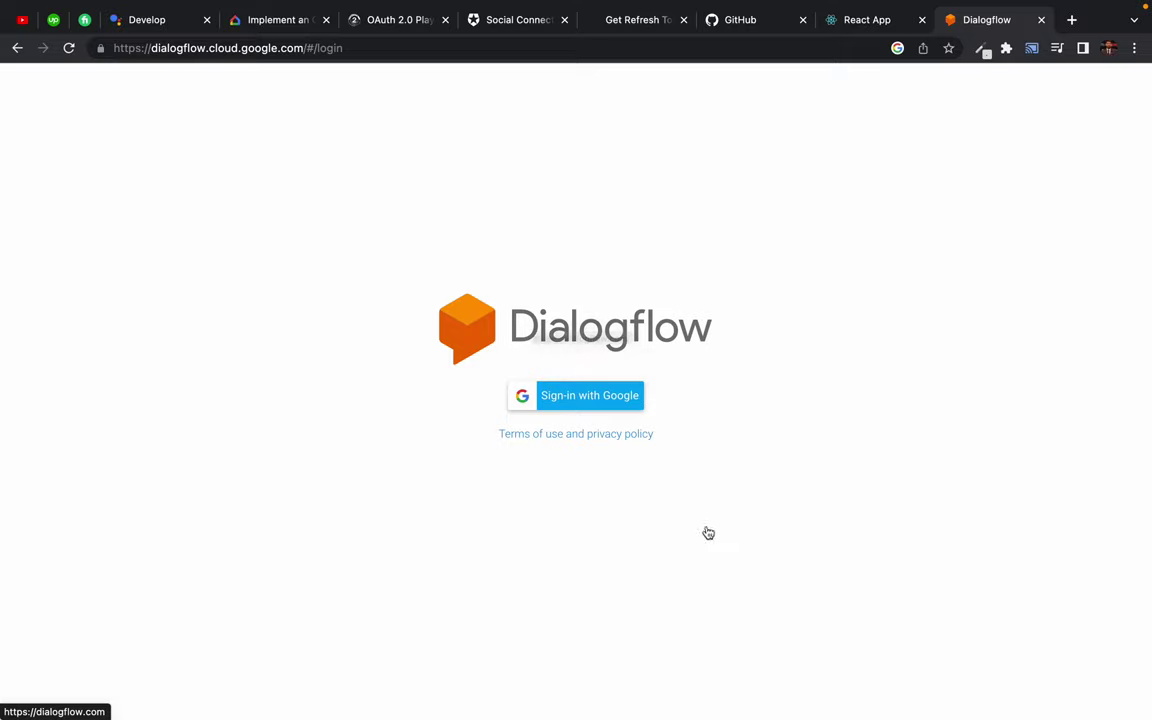
# - Sign in to the Dialogflow console with the first listed Google account
pyautogui.click(578, 406)
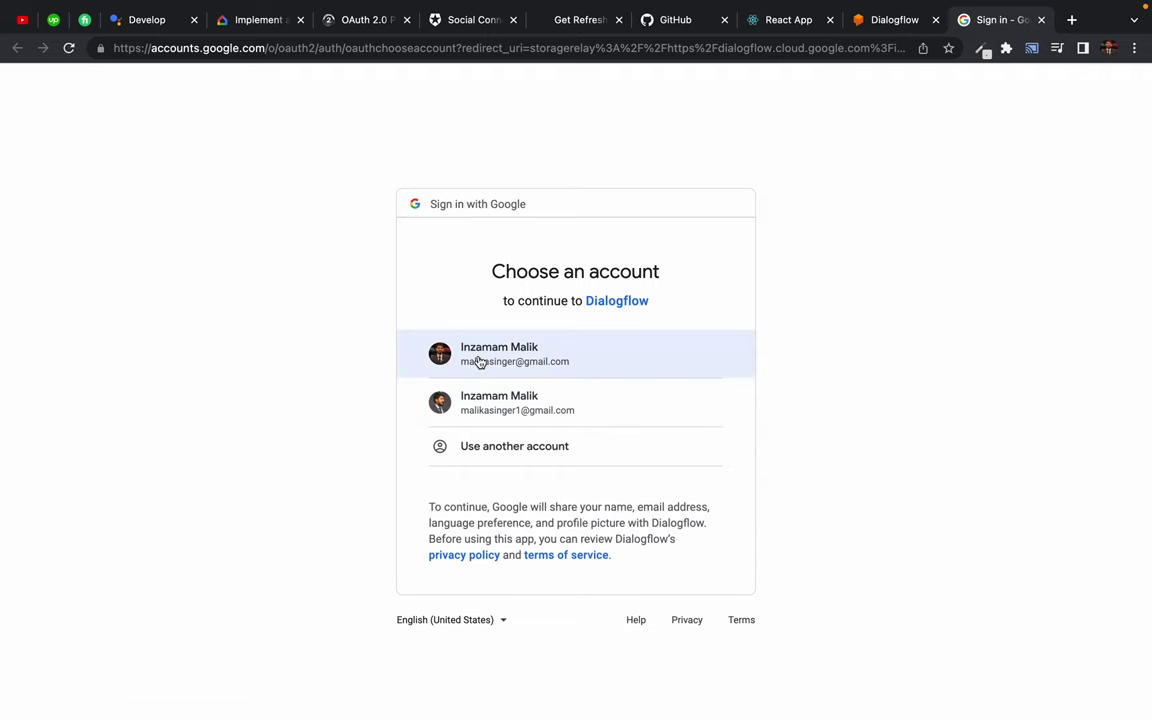
pyautogui.click(479, 361)
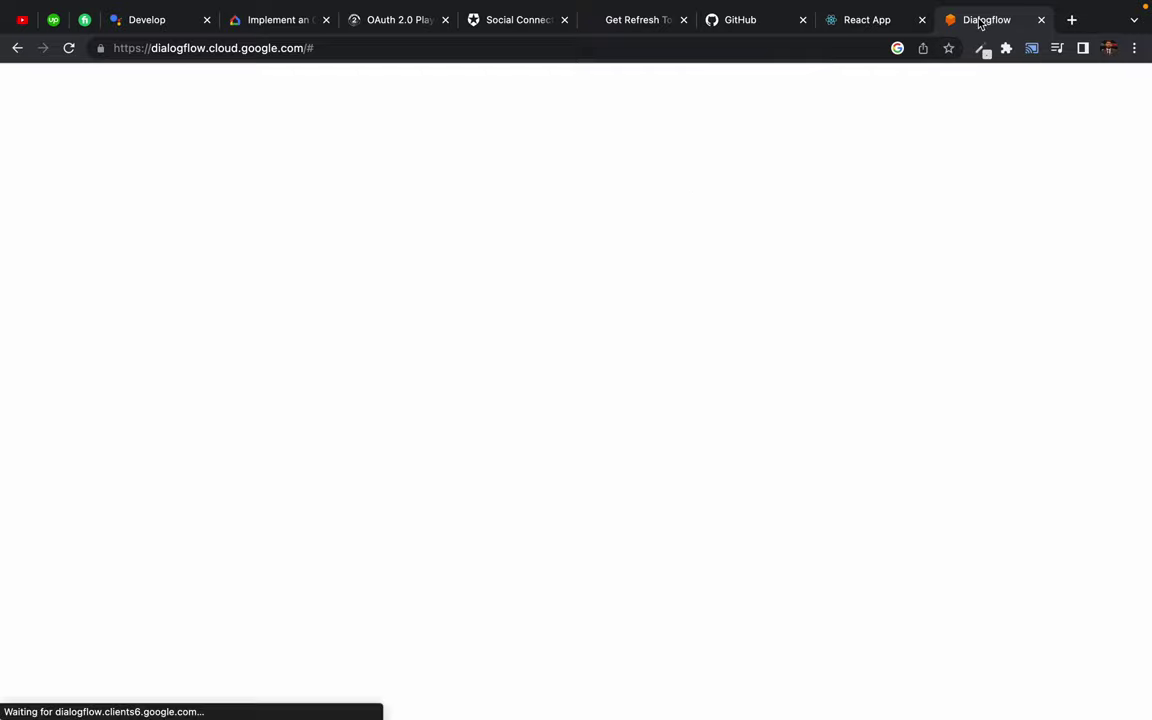
pyautogui.moveTo(936, 6)
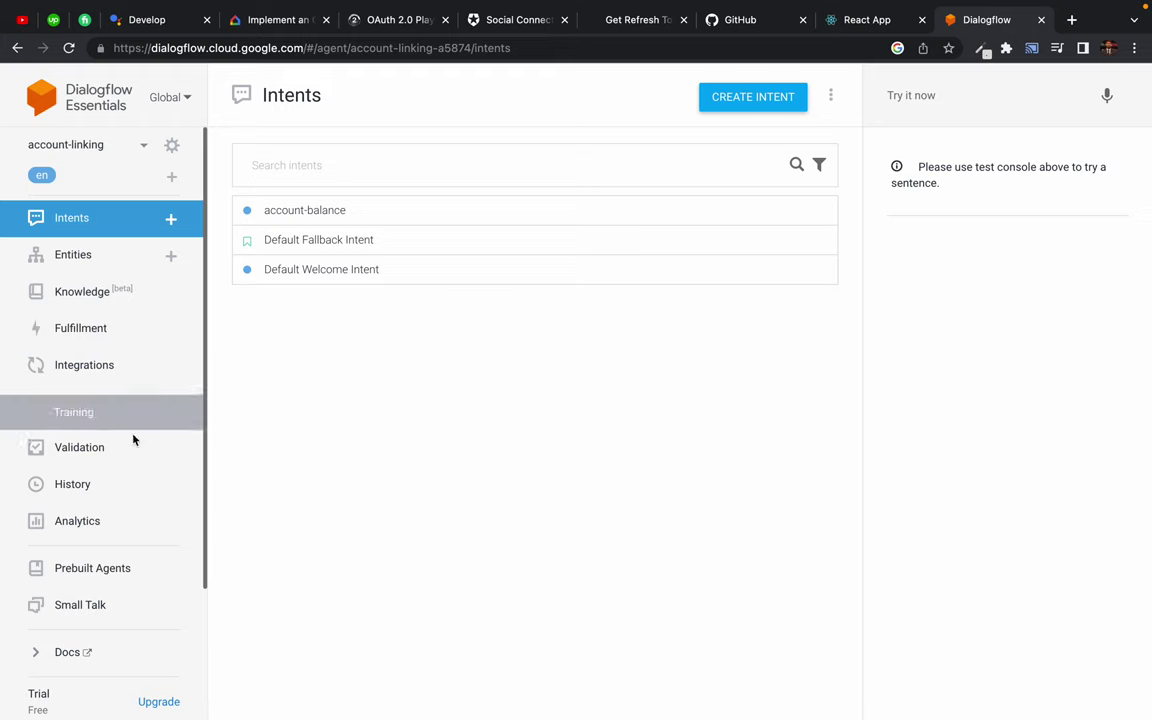
# - Glance at the list of existing agents, close it and enlarge the page to 110%
pyautogui.click(93, 146)
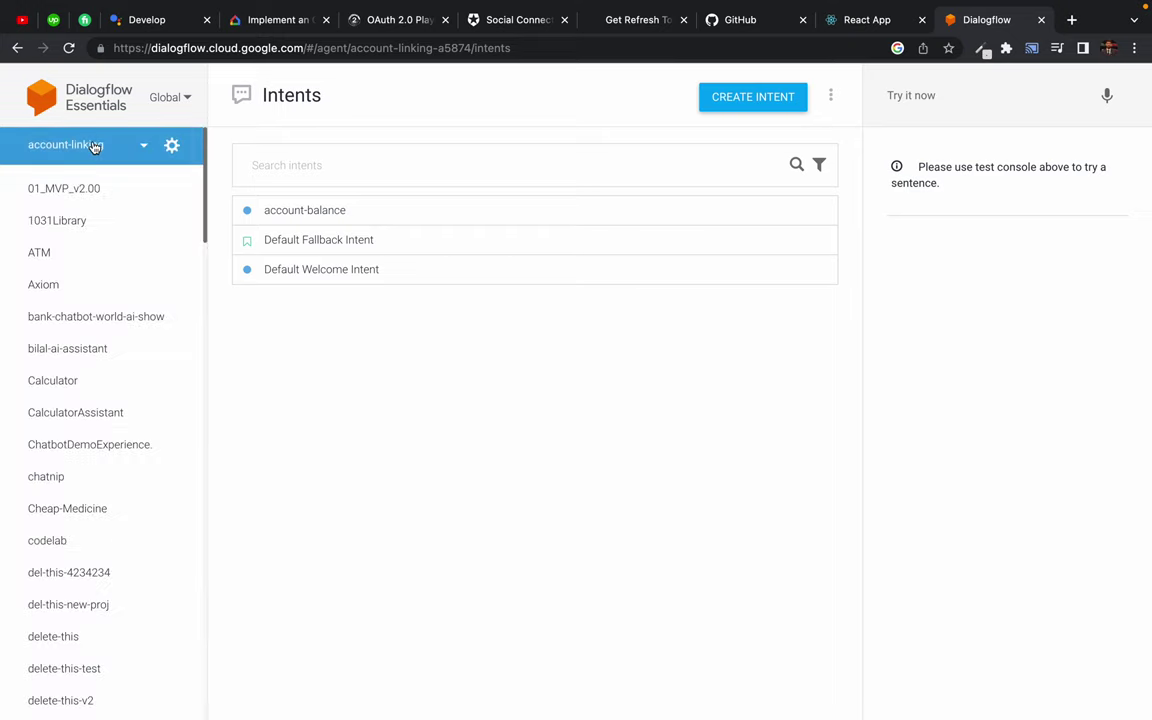
pyautogui.click(93, 146)
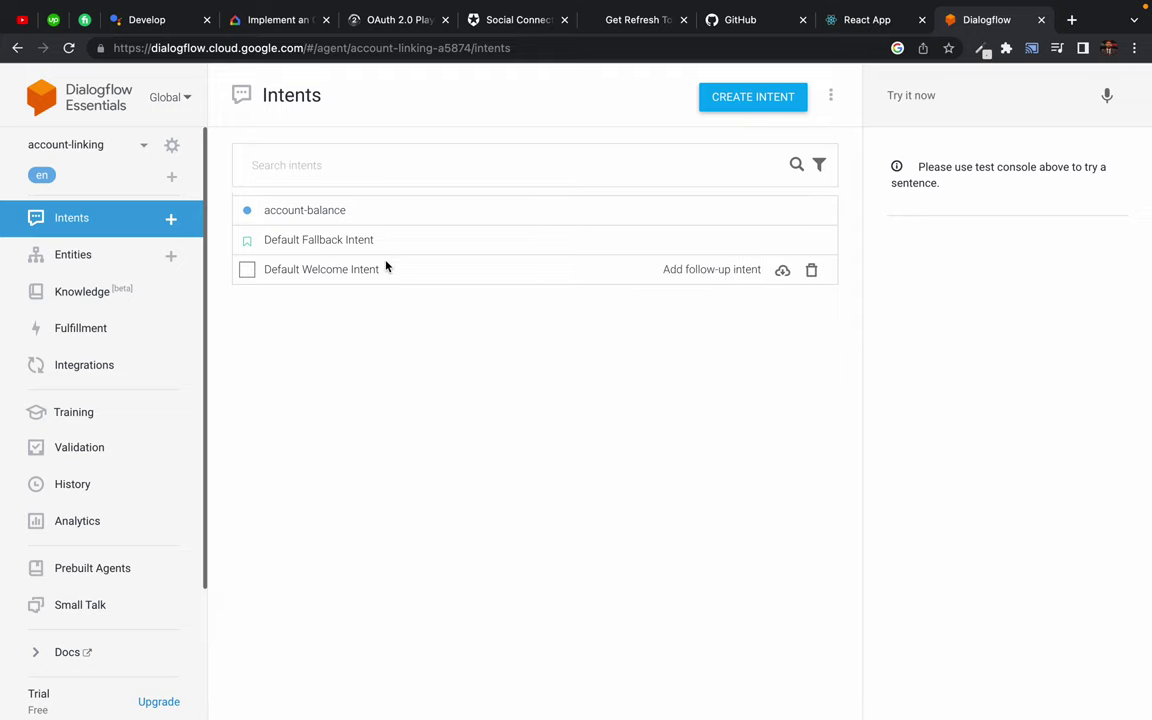
pyautogui.hotkey('ctrl', '+')
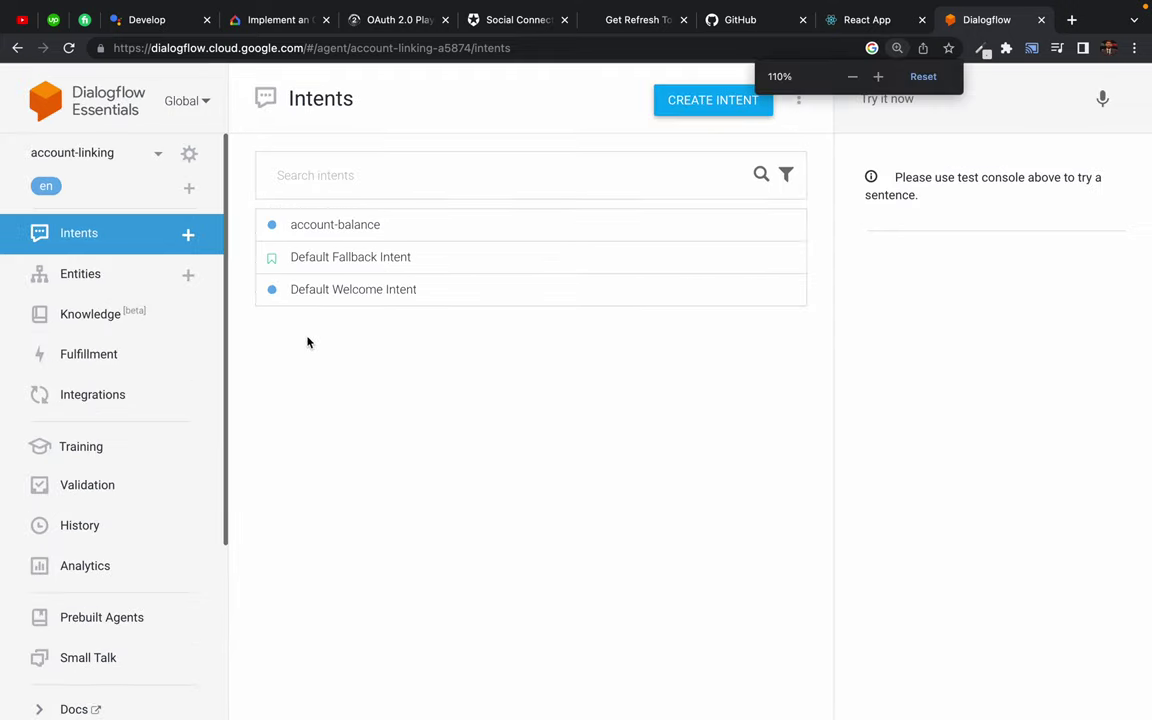
pyautogui.hotkey('ctrl', '+')
pyautogui.hotkey('ctrl', '-')
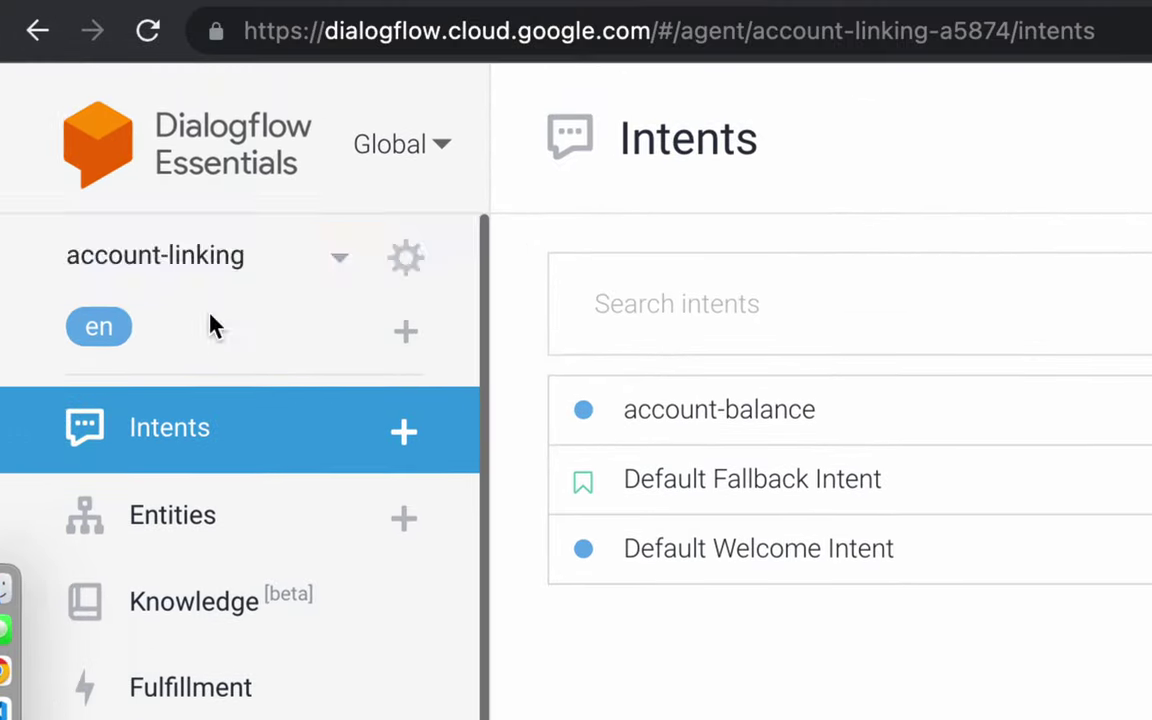
# - Browse the existing agents to the end of the list and open the form for a new agent
pyautogui.click(167, 262)
pyautogui.scroll(-8, 175, 427)
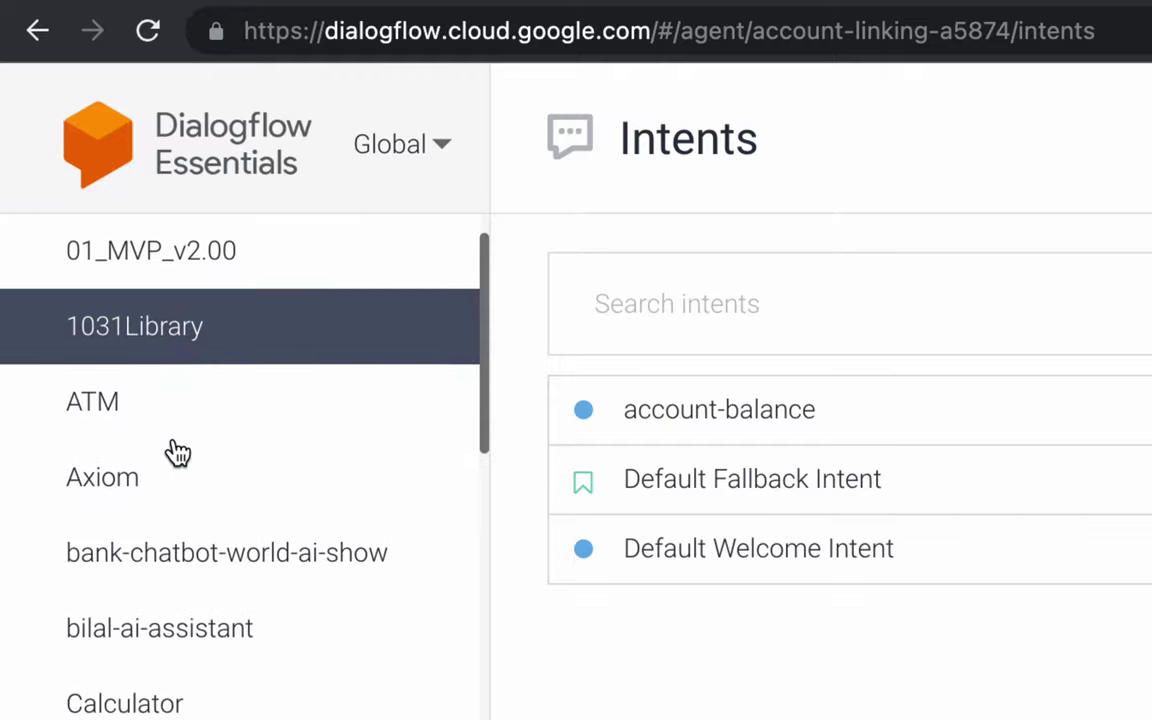
pyautogui.scroll(-7, 176, 462)
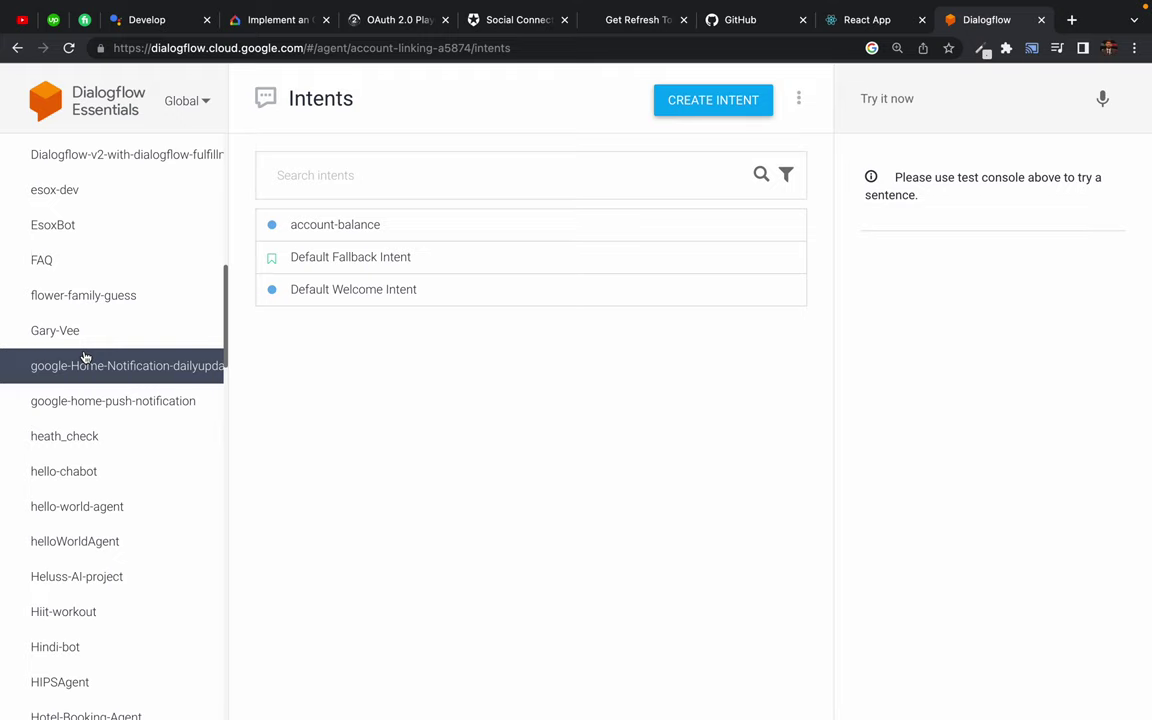
pyautogui.scroll(-20, 85, 357)
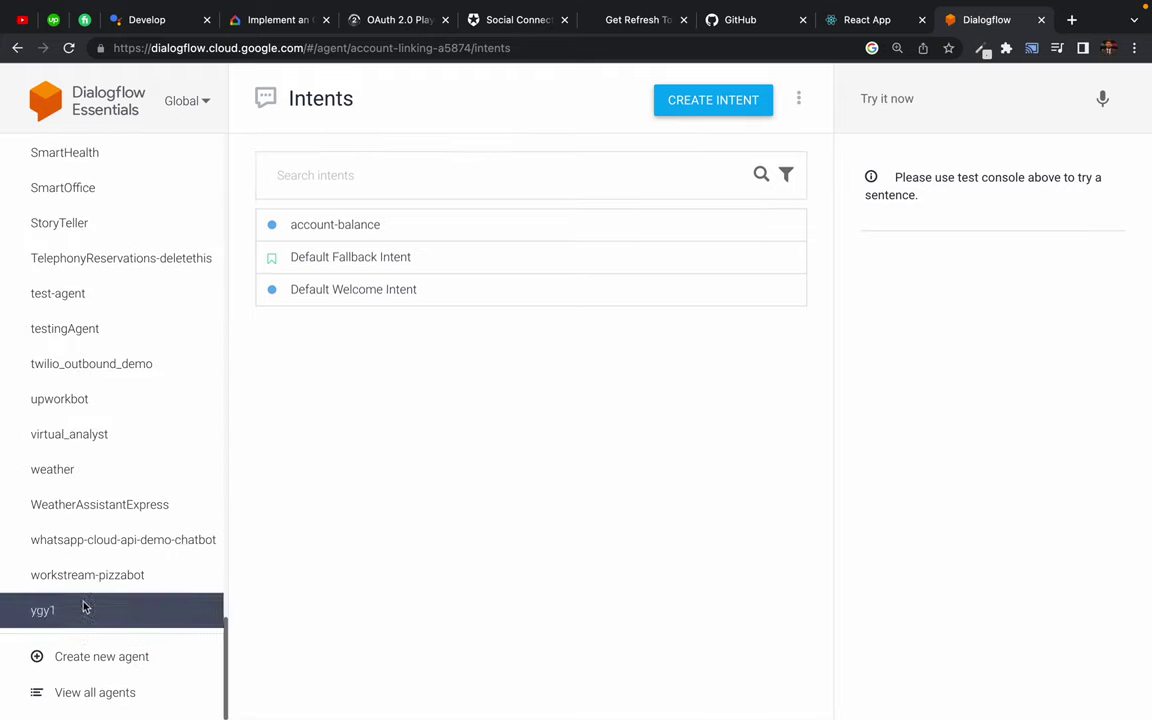
pyautogui.scroll(1, 100, 540)
pyautogui.scroll(-1, 106, 516)
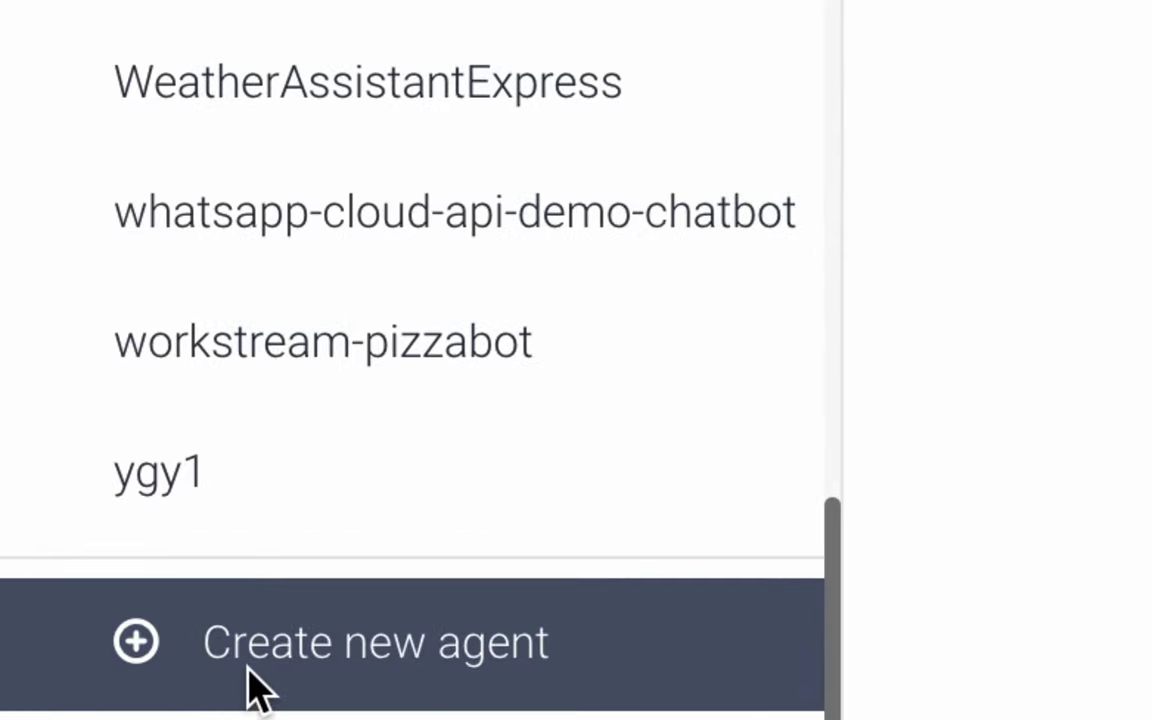
pyautogui.click(230, 668)
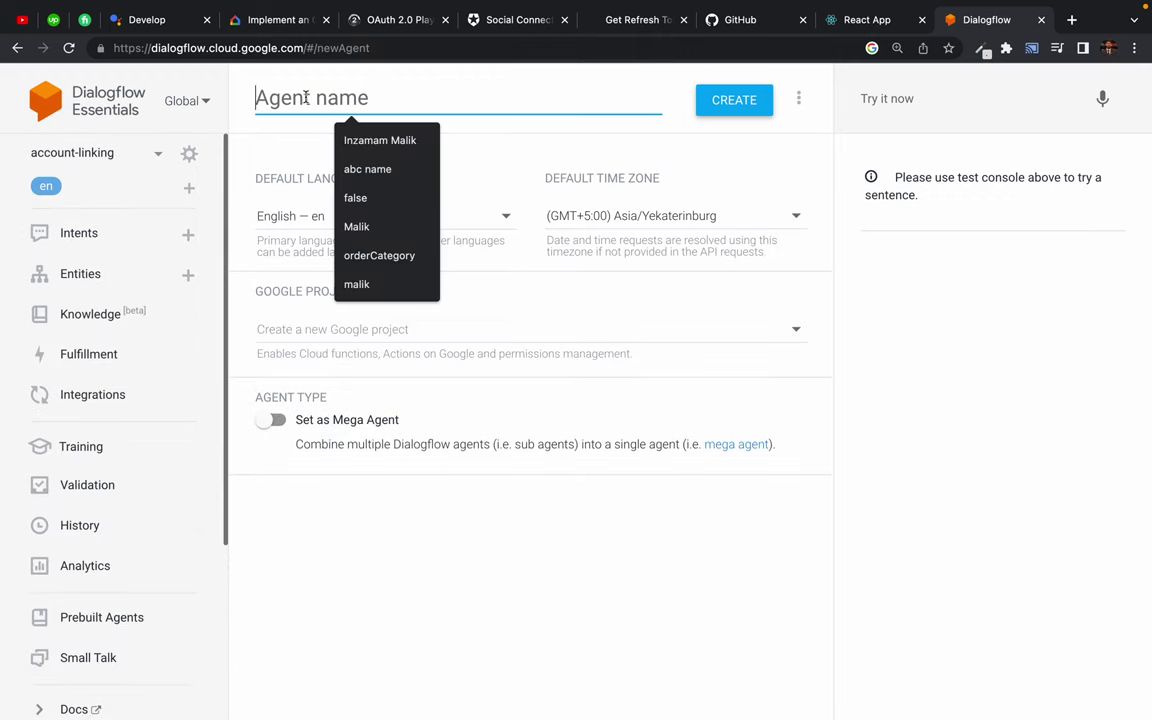
# - Name the new agent batch2Helloworld and create it
pyautogui.click(518, 531)
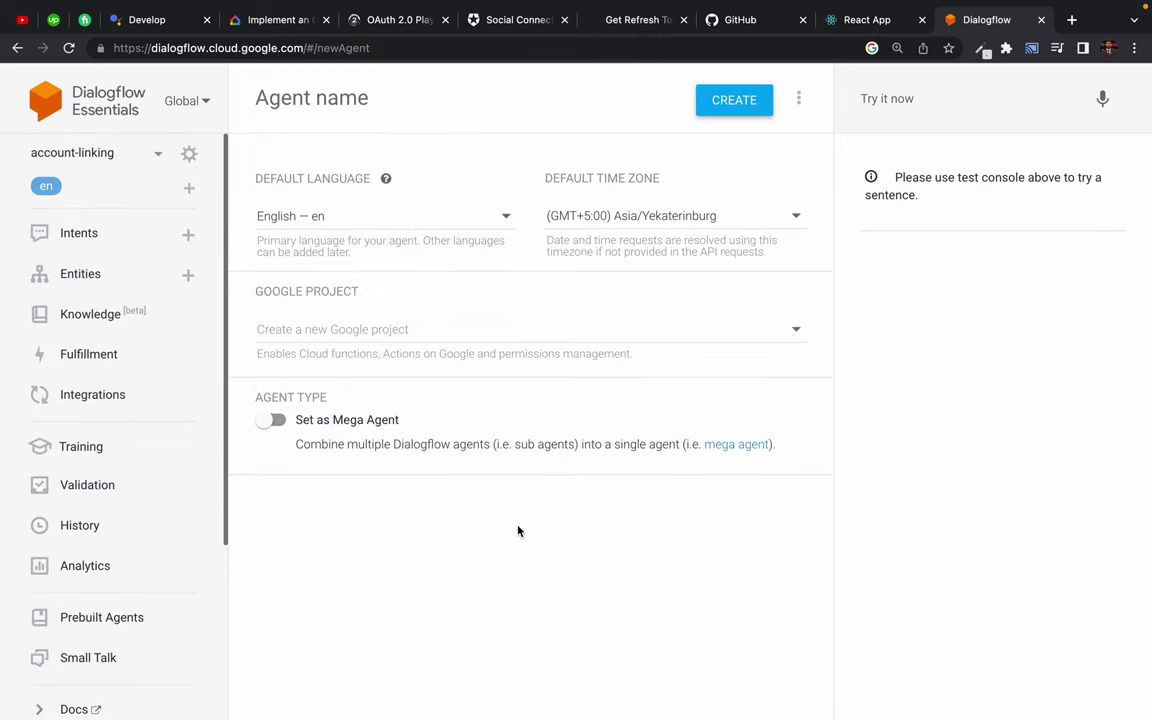
pyautogui.click(300, 93)
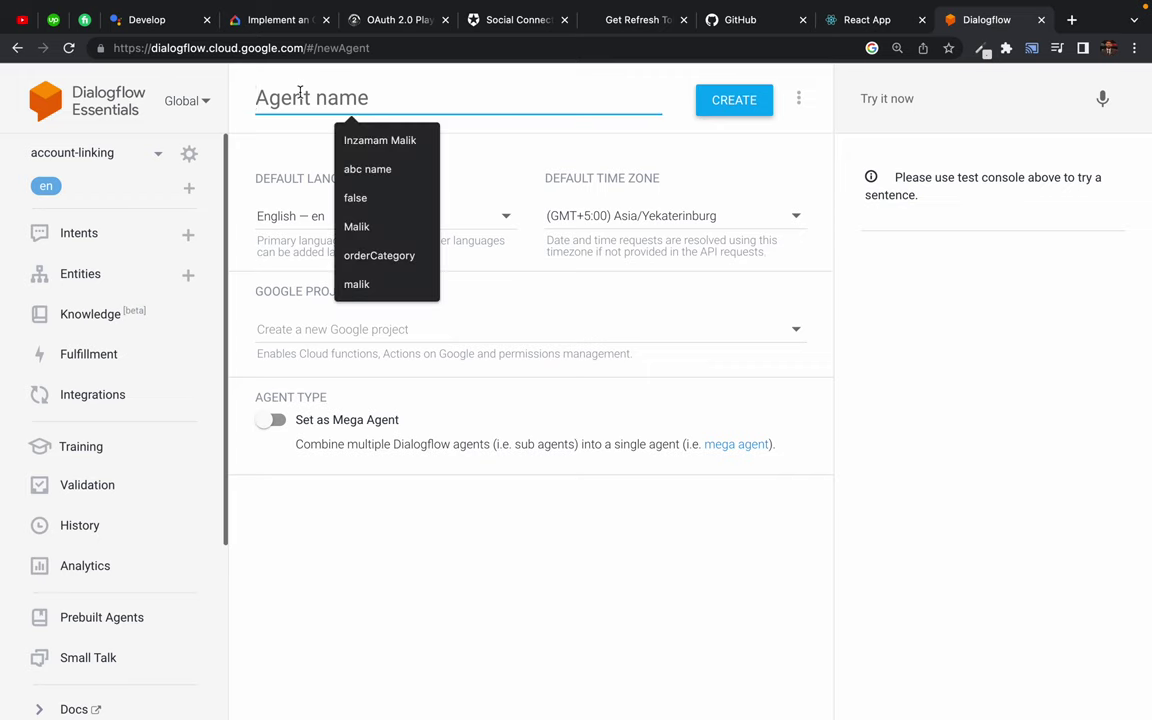
pyautogui.write('batch')
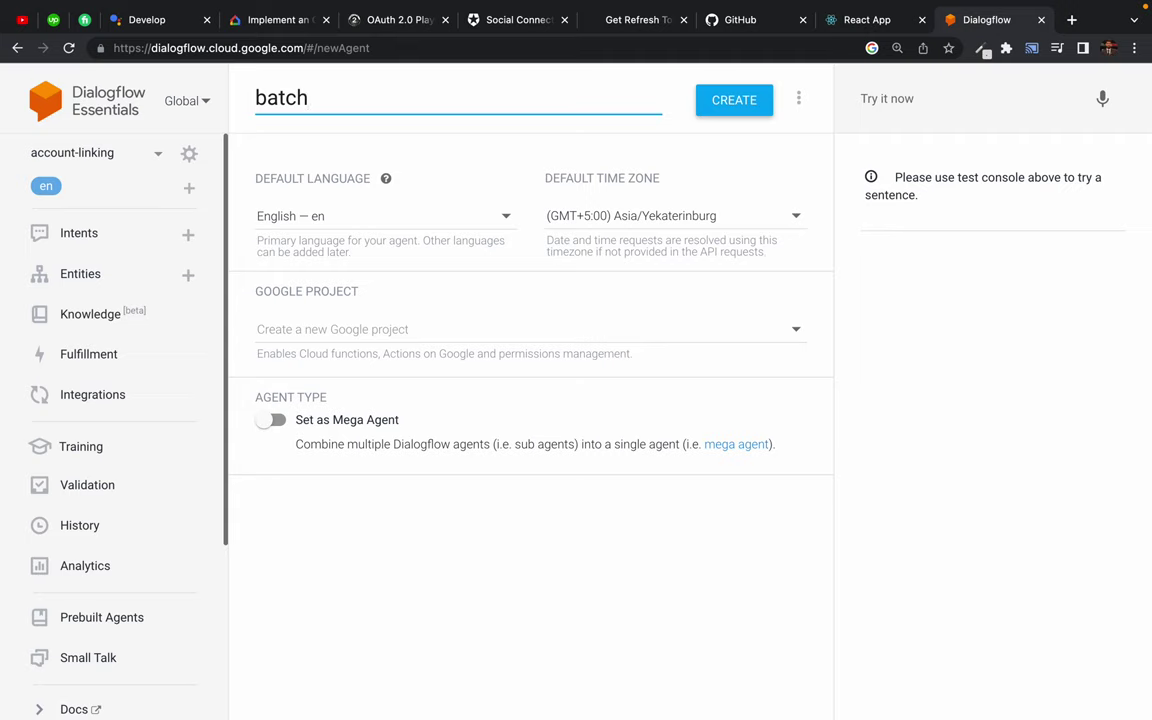
pyautogui.write('2Helloworld')
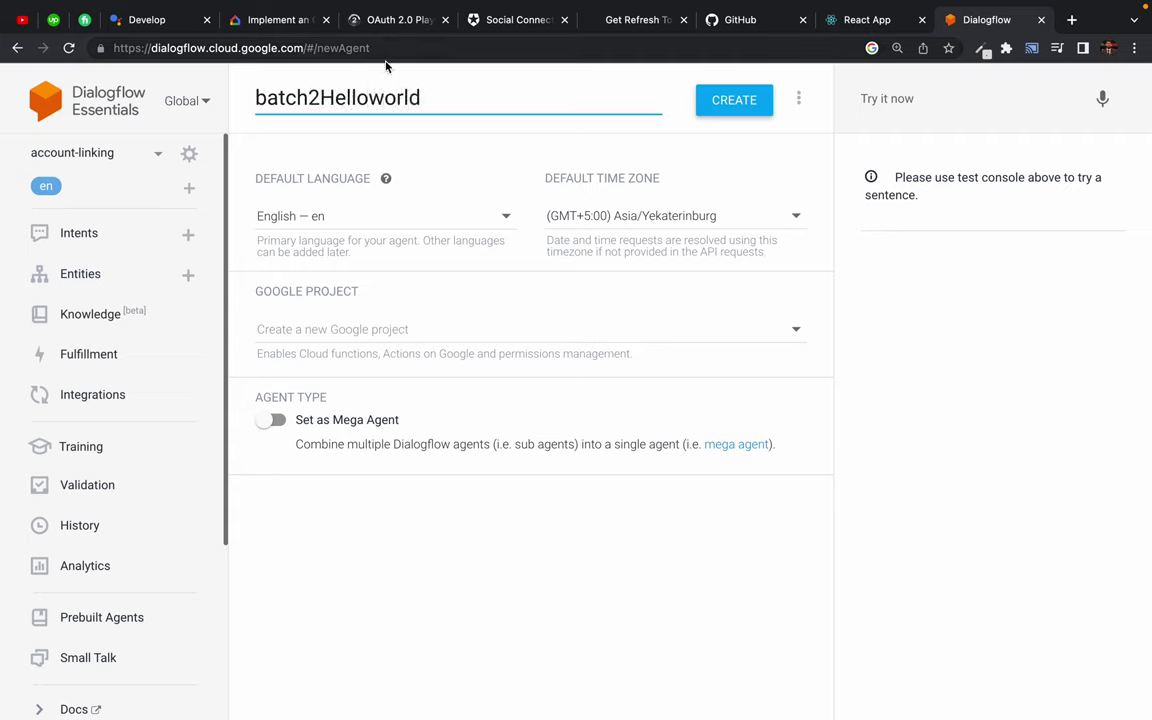
pyautogui.click(736, 108)
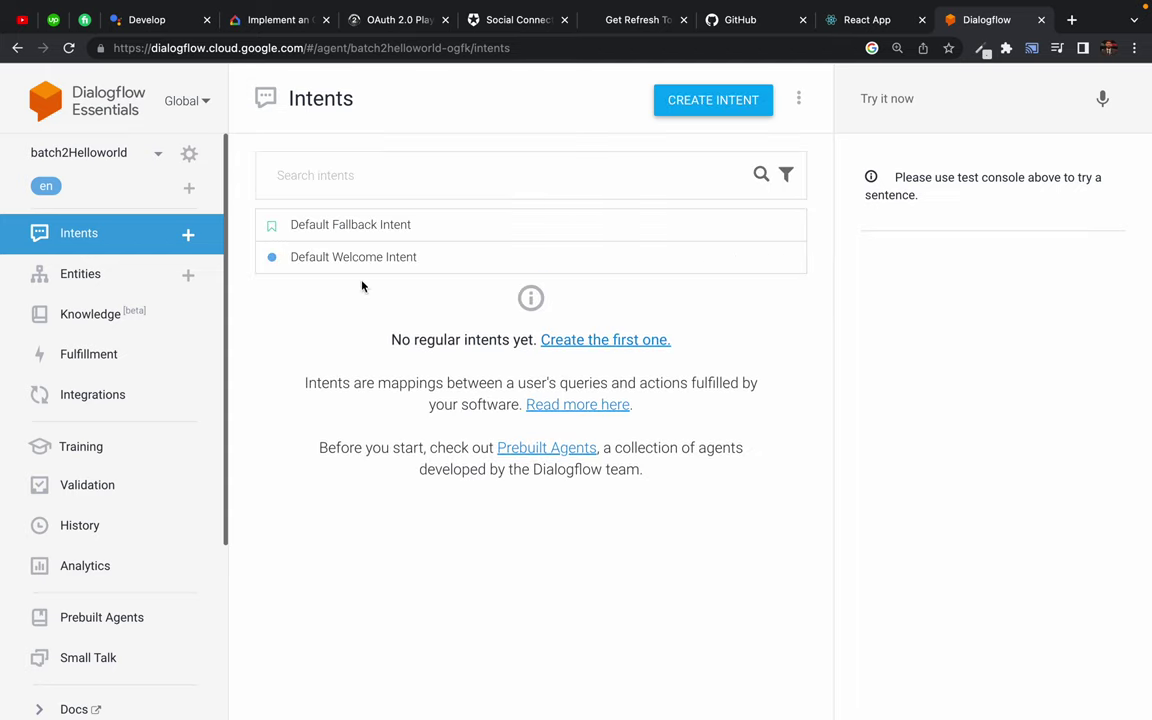
# - Examine the Intents page of the batch2Helloworld agent and check the agent list
pyautogui.moveTo(319, 309); pyautogui.dragTo(679, 514)
pyautogui.click(328, 321)
pyautogui.doubleClick(487, 100)
pyautogui.click(487, 100)
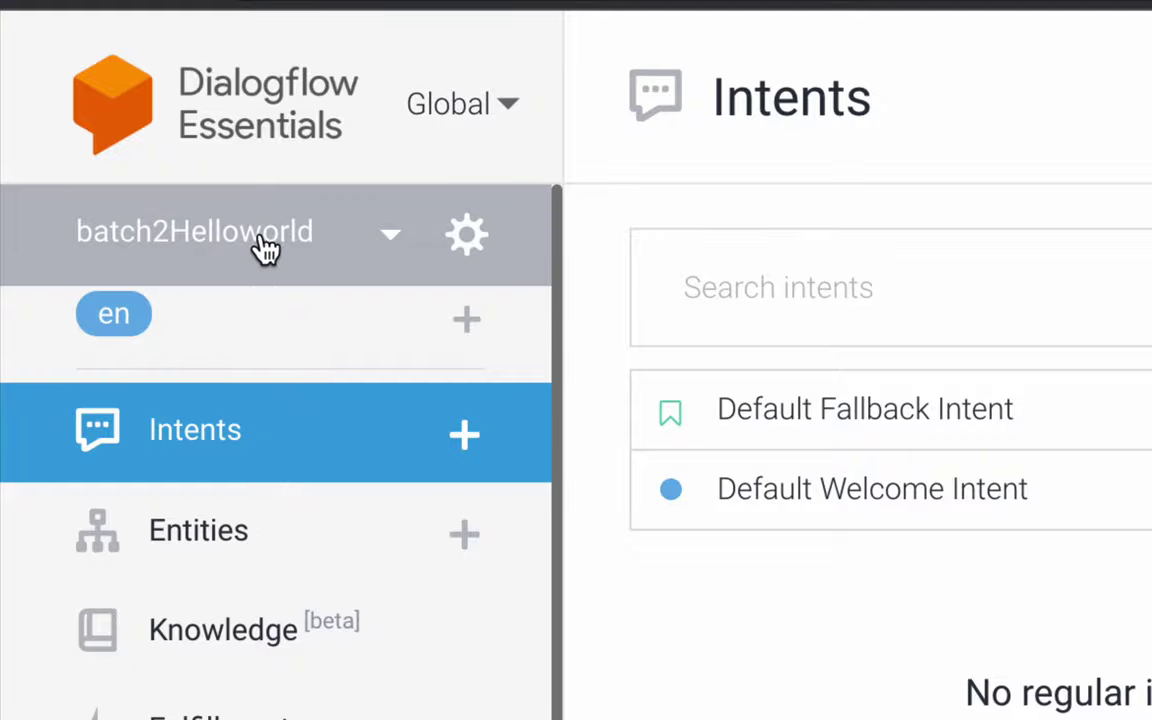
pyautogui.click(300, 235)
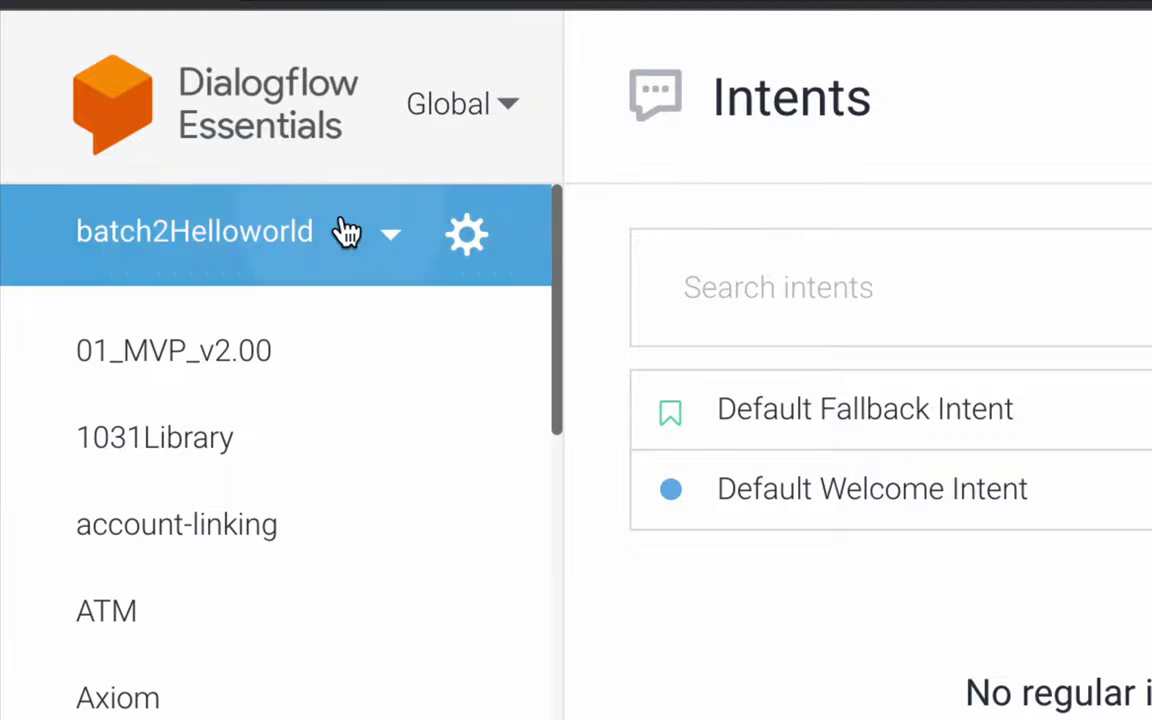
pyautogui.click(188, 244)
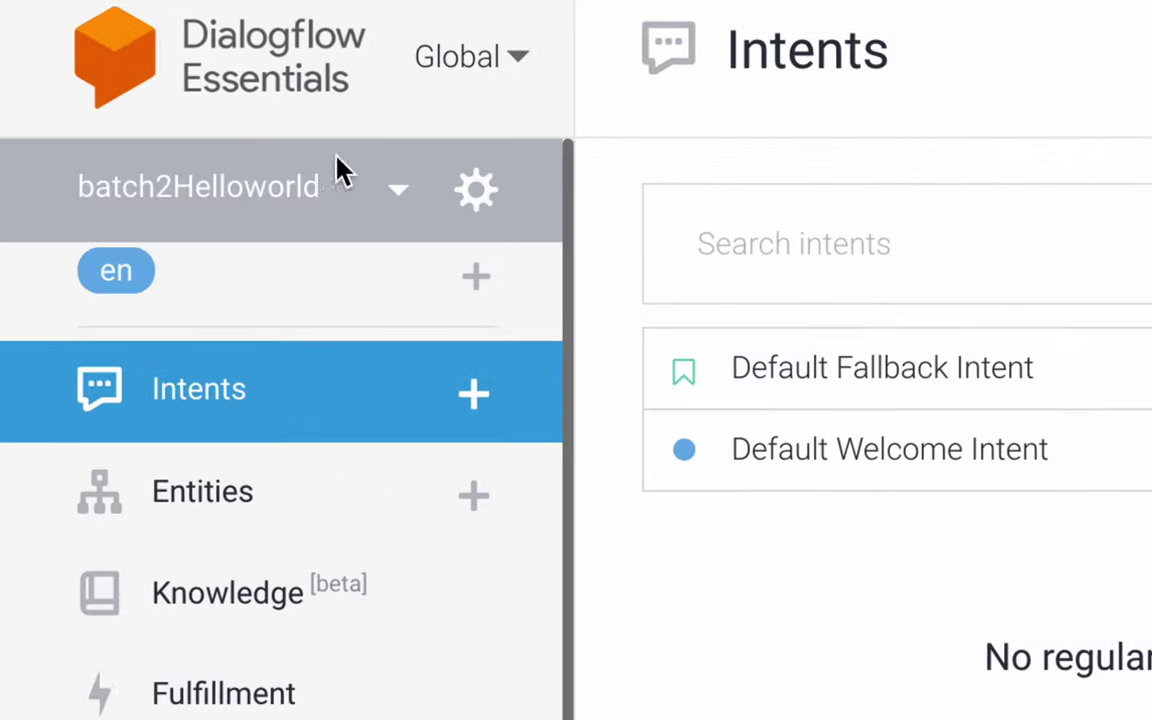
# - Open the batch2Helloworld agent's settings and examine the description, default time zone and avatar URI sections
pyautogui.click(487, 192)
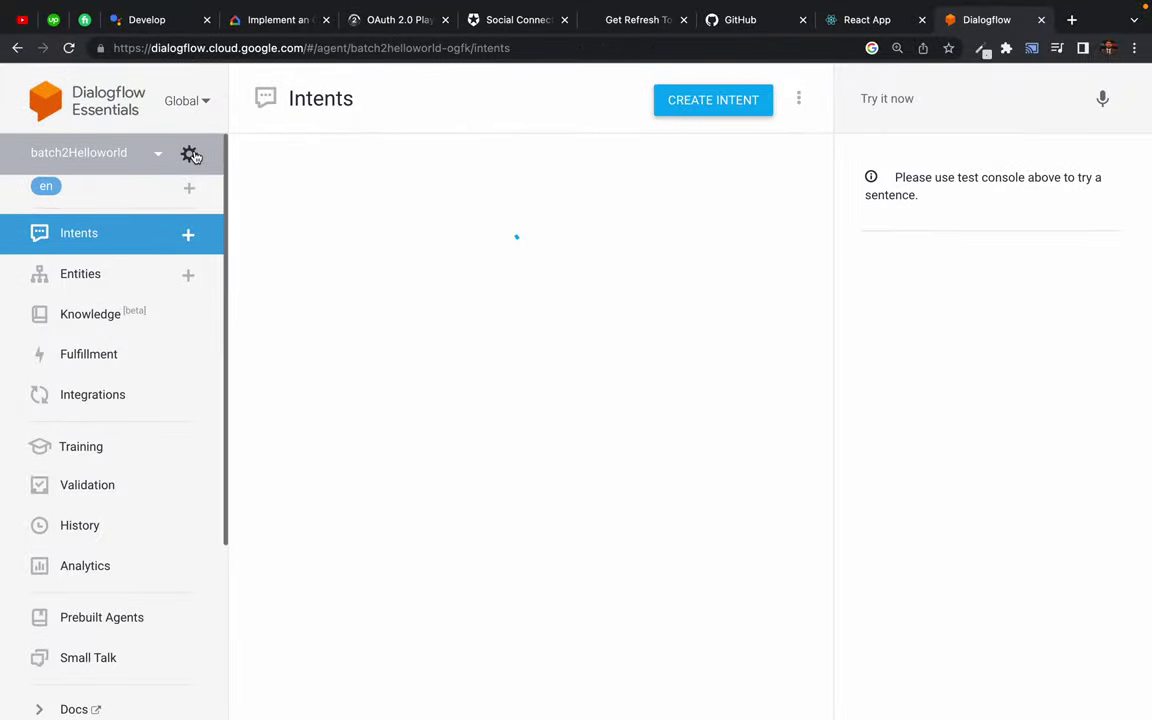
pyautogui.click(190, 154)
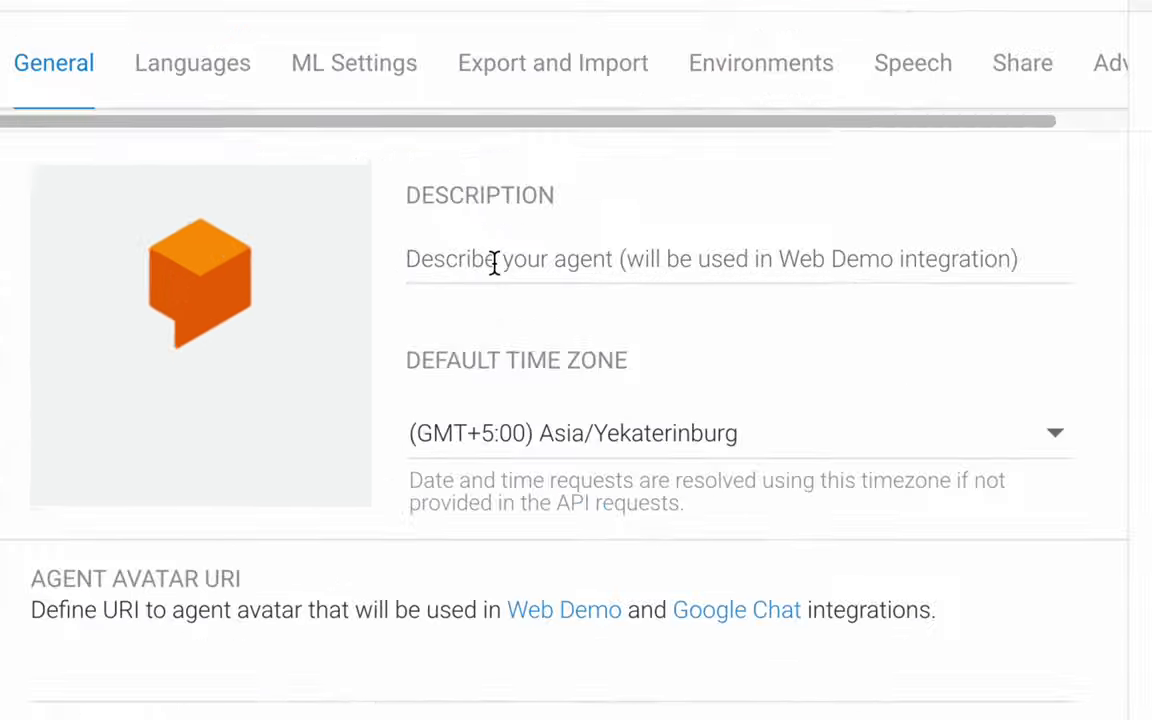
pyautogui.click(466, 260)
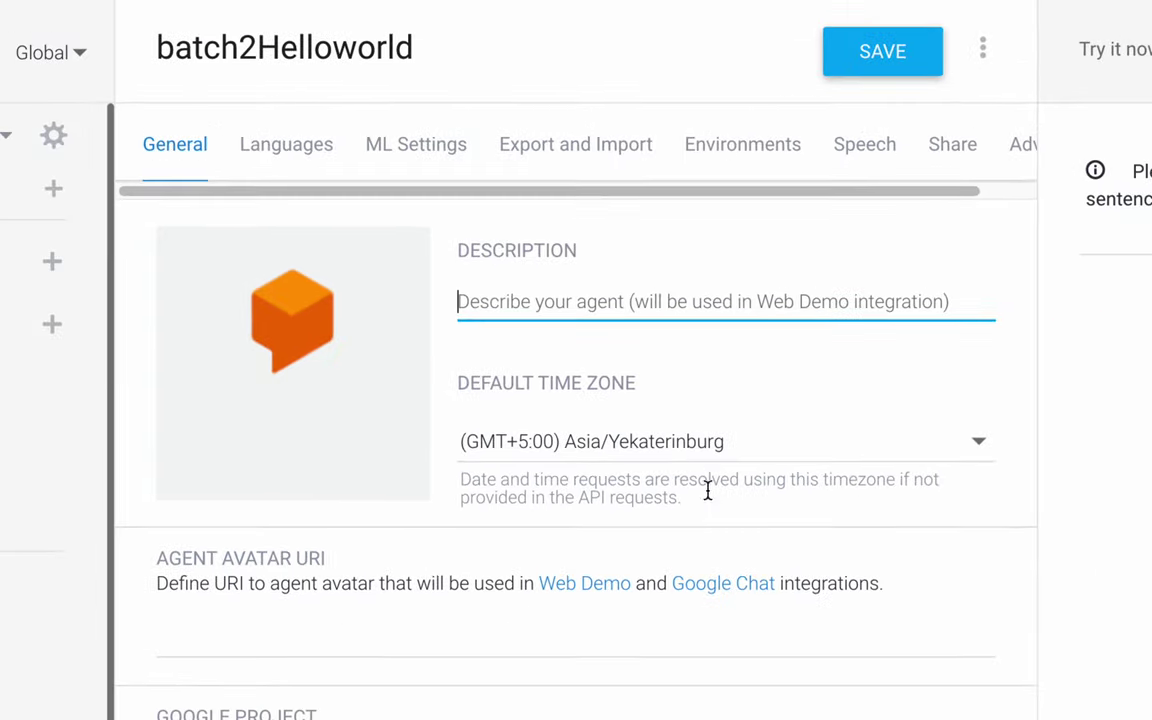
pyautogui.scroll(-1, 732, 540)
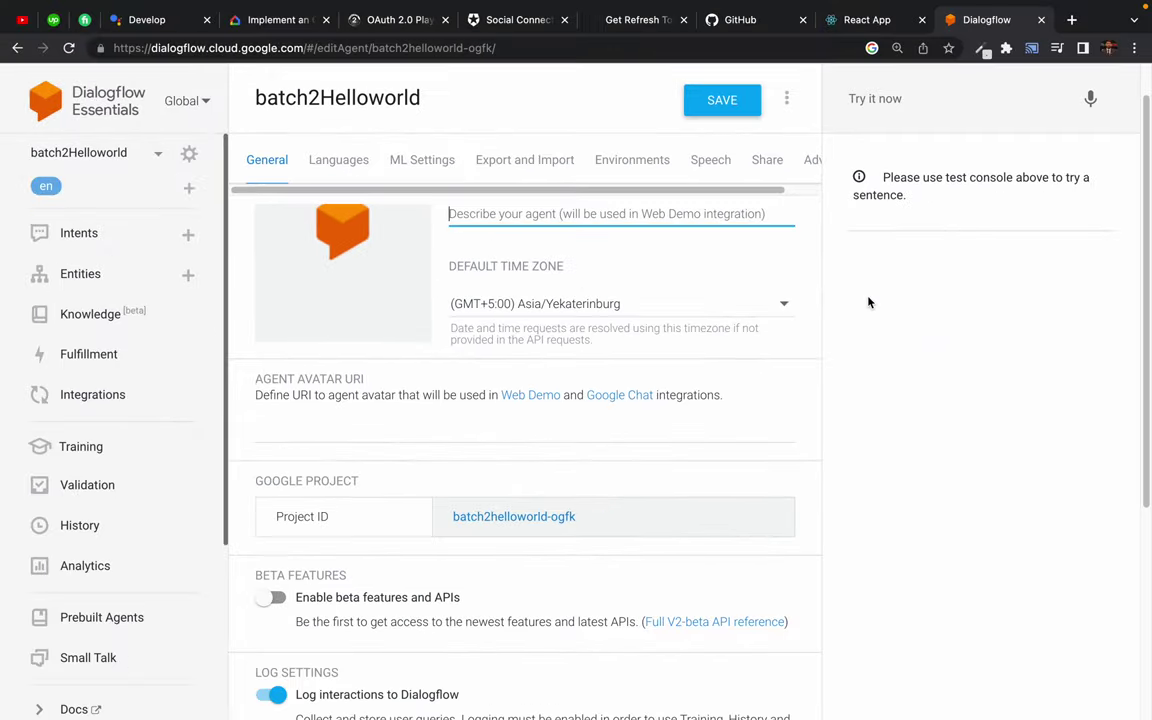
pyautogui.click(1030, 443)
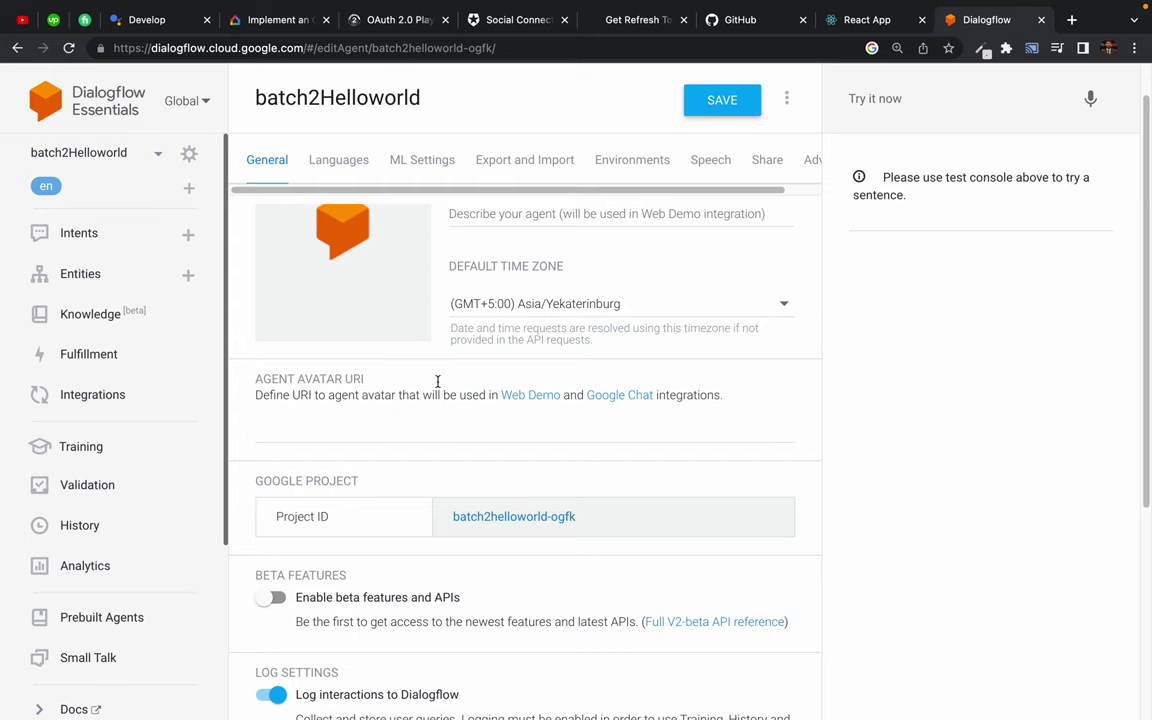
pyautogui.scroll(-2, 357, 411)
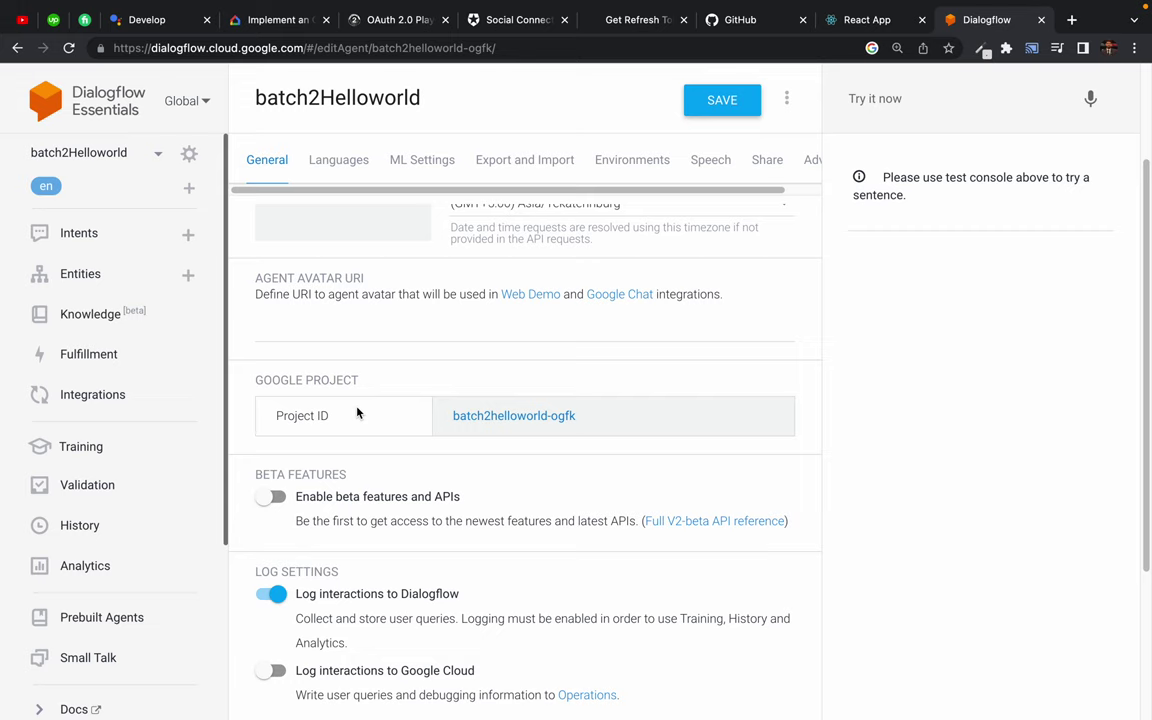
pyautogui.tripleClick(378, 296)
pyautogui.click(378, 296)
pyautogui.scroll(1, 393, 252)
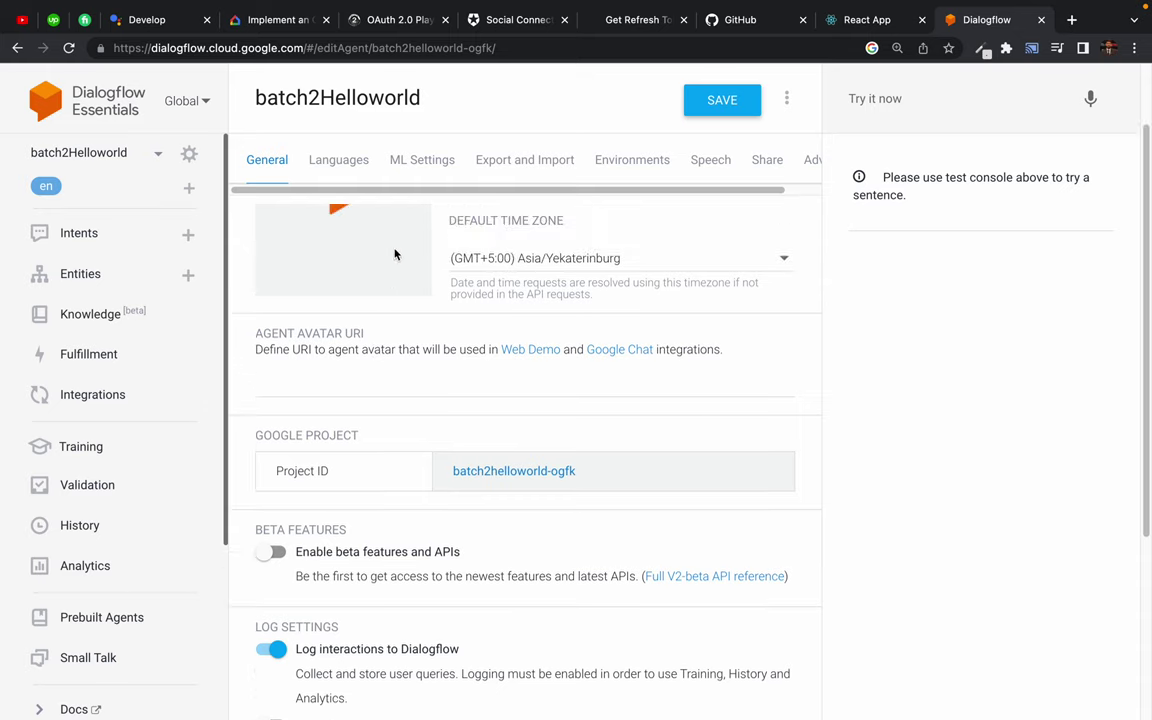
pyautogui.tripleClick(381, 352)
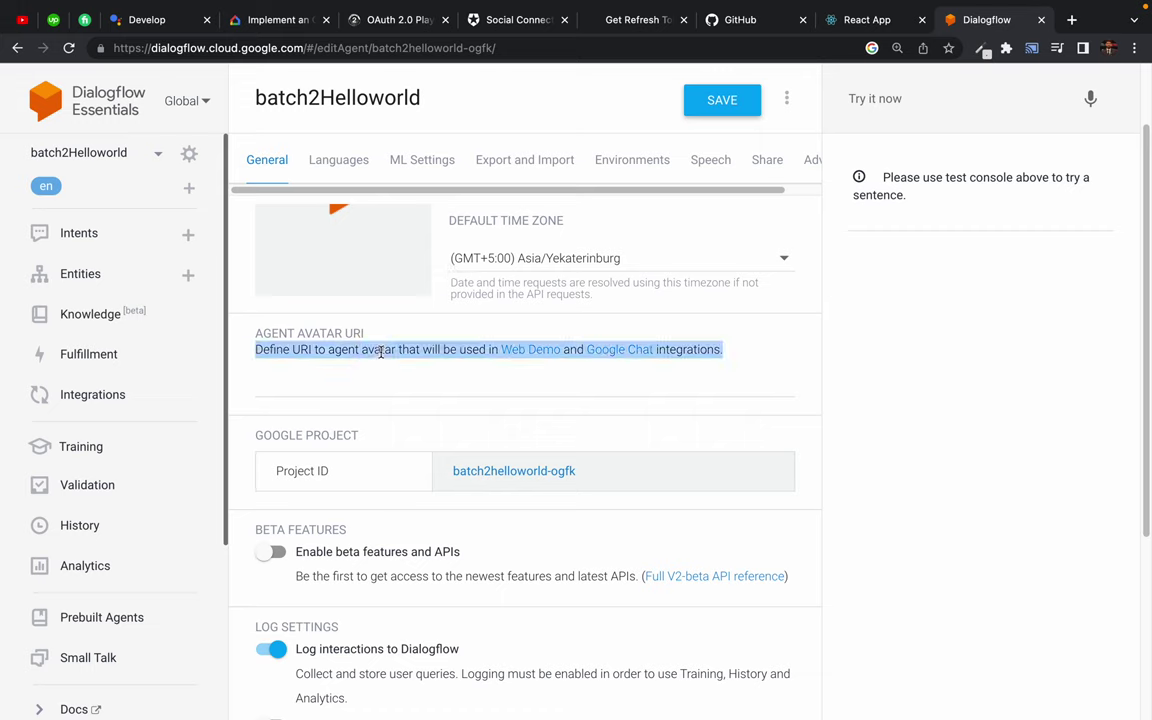
pyautogui.click(381, 352)
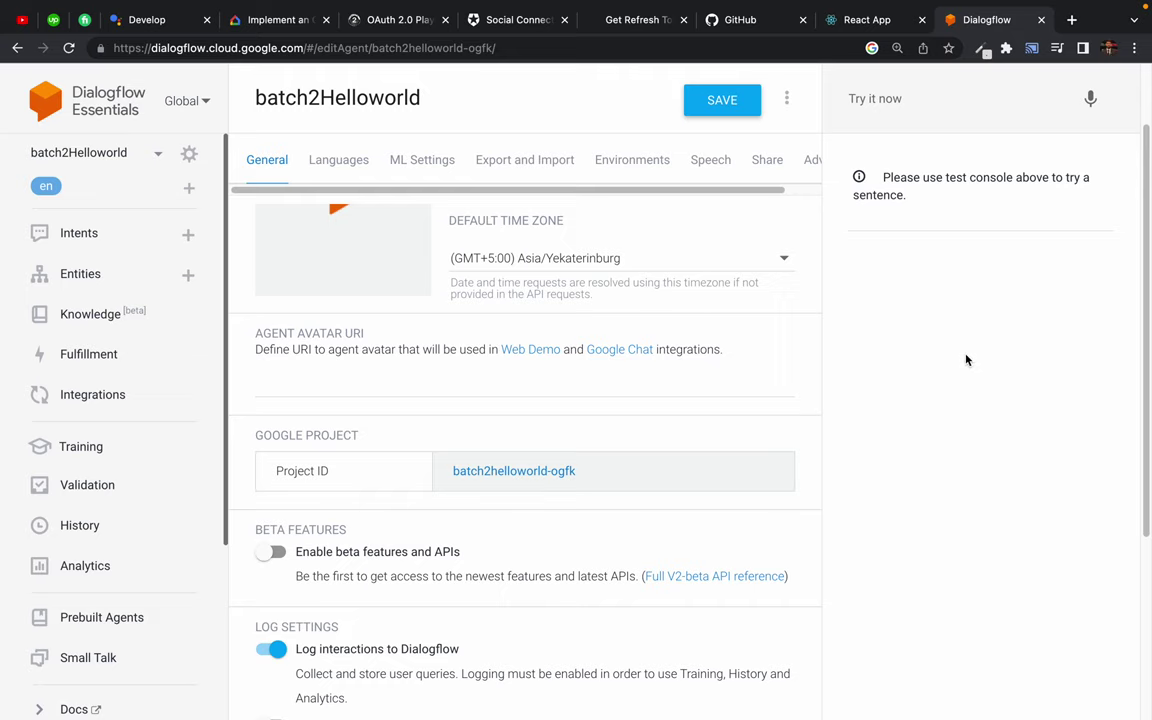
# - Examine the Google Project section and the agent's project ID in the general settings
pyautogui.scroll(-3, 370, 370)
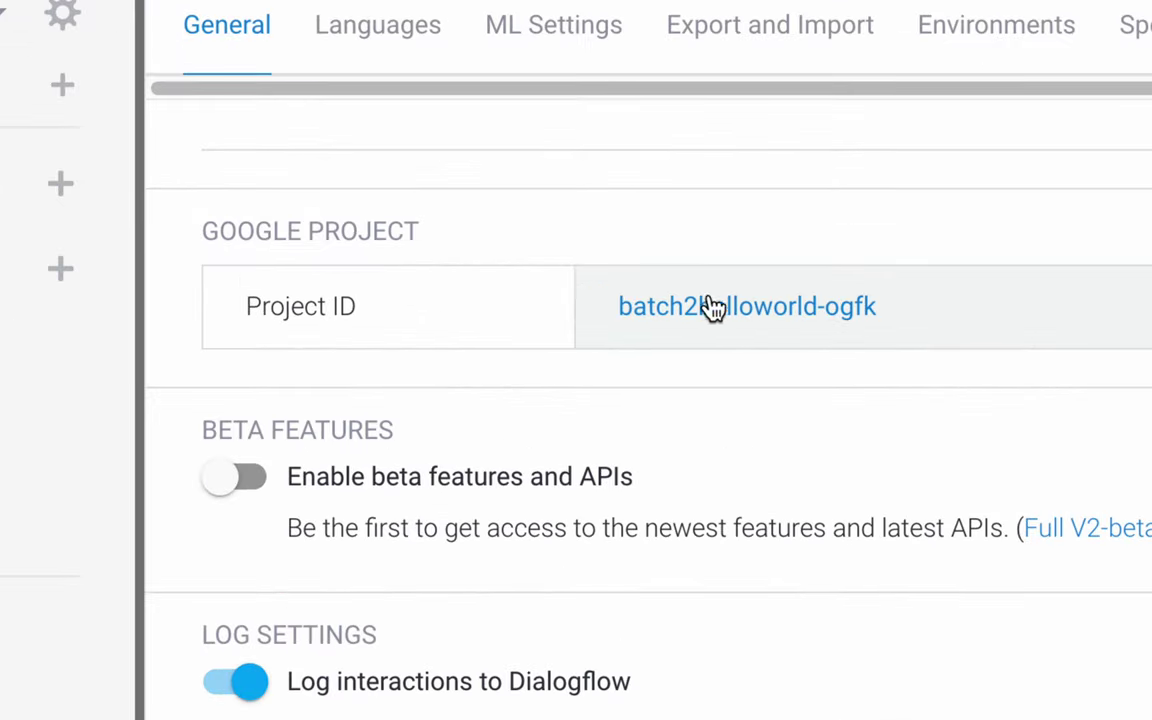
pyautogui.moveTo(918, 314); pyautogui.dragTo(620, 321)
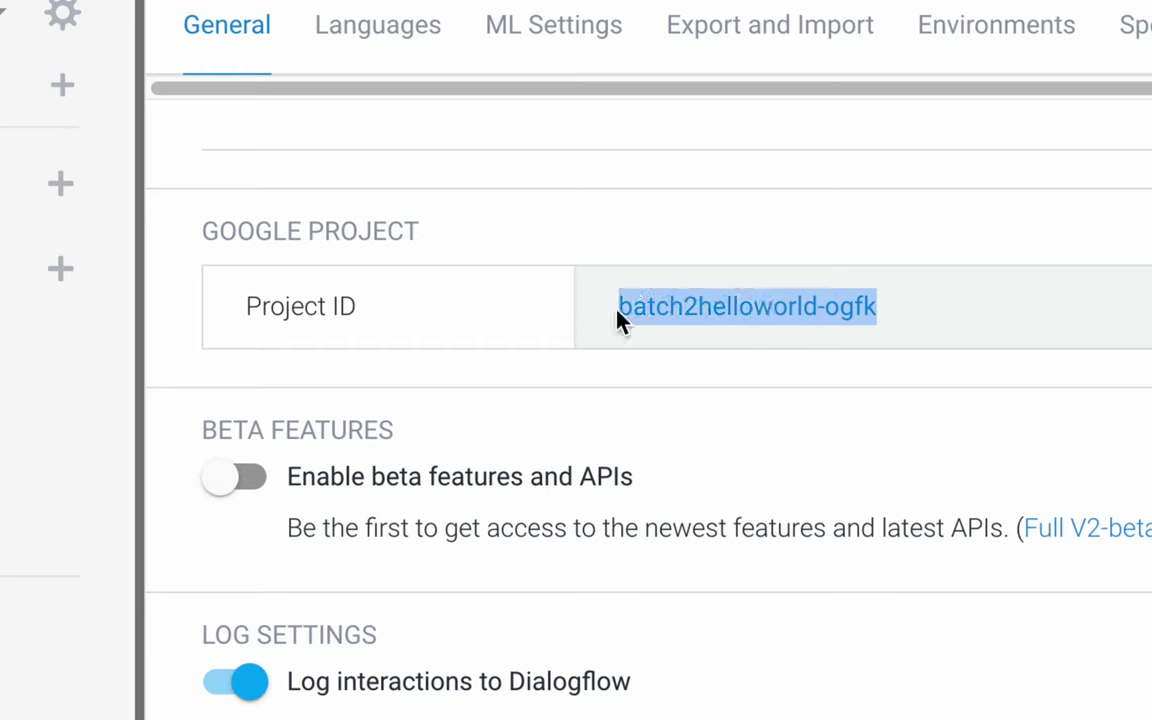
pyautogui.click(733, 390)
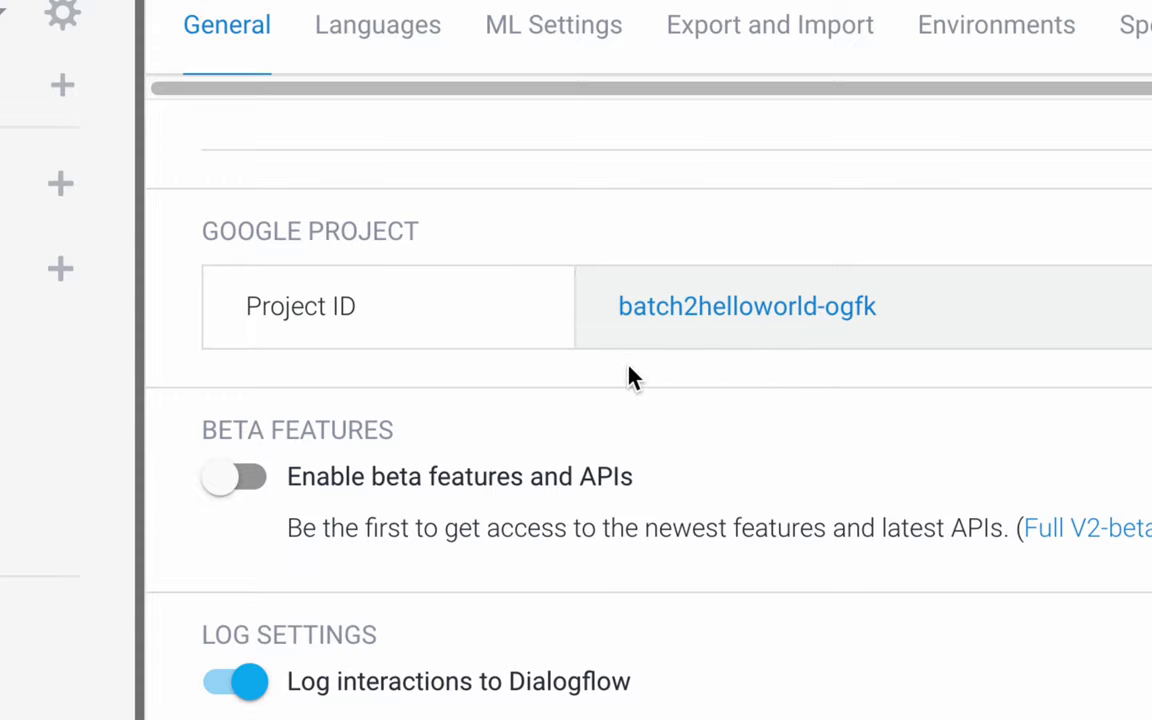
pyautogui.scroll(-1, 497, 468)
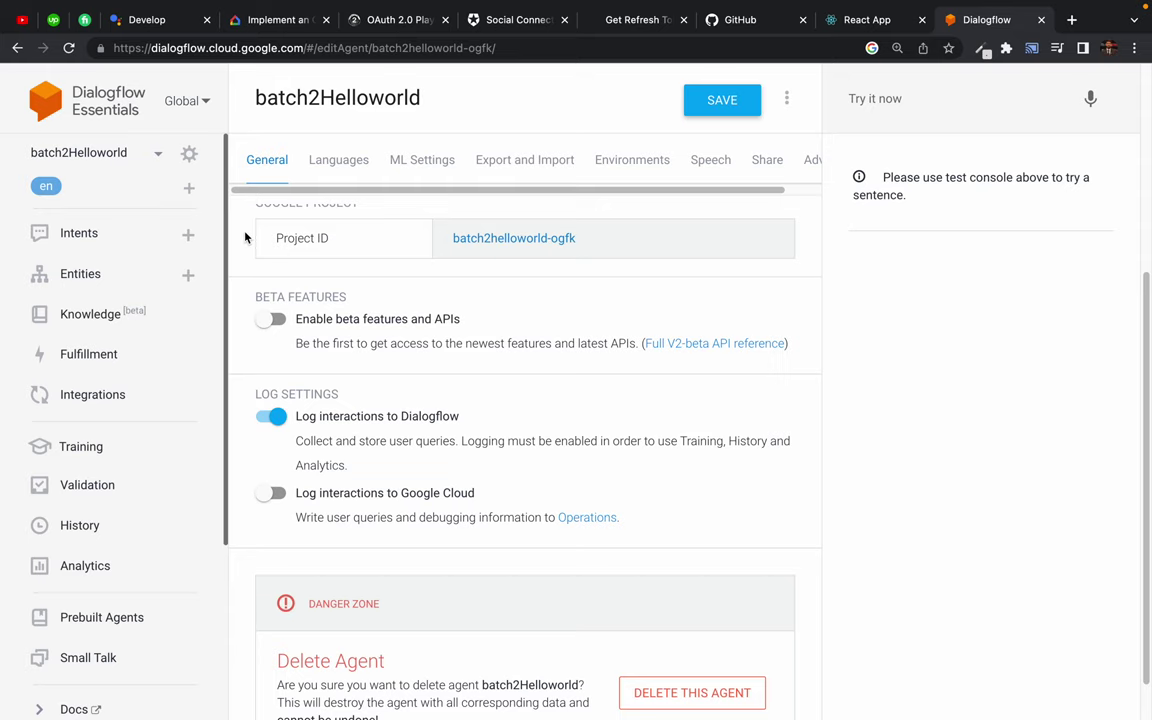
pyautogui.scroll(3, 240, 237)
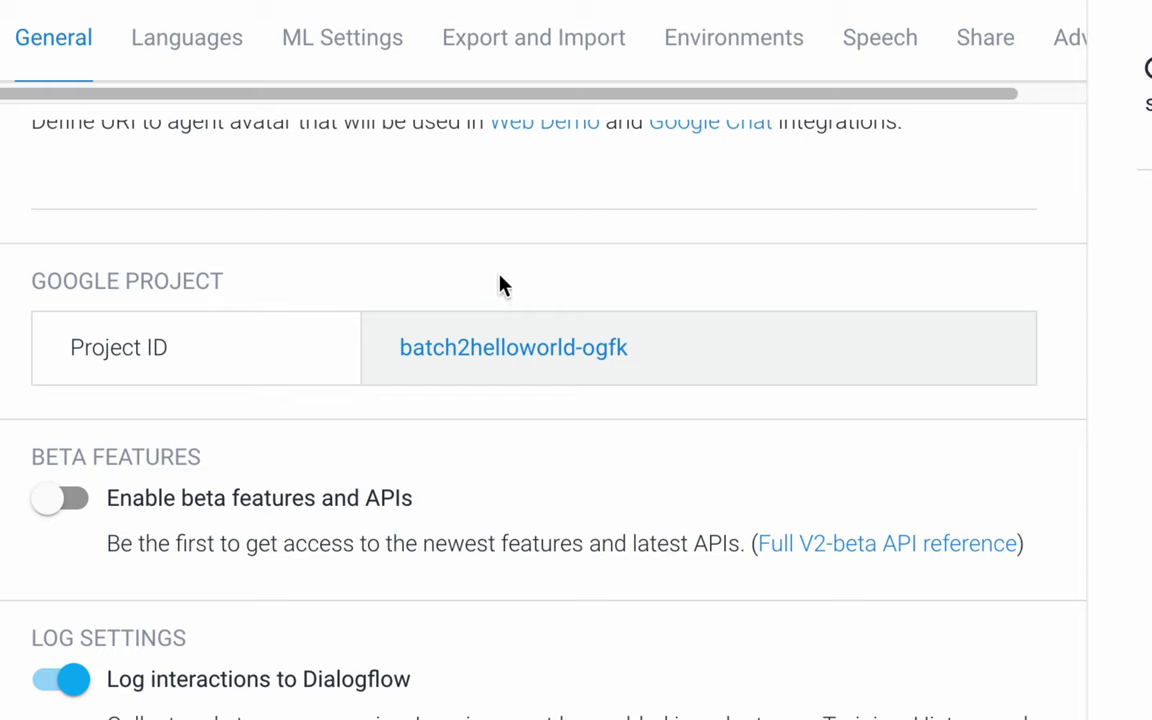
pyautogui.moveTo(91, 280); pyautogui.dragTo(296, 283)
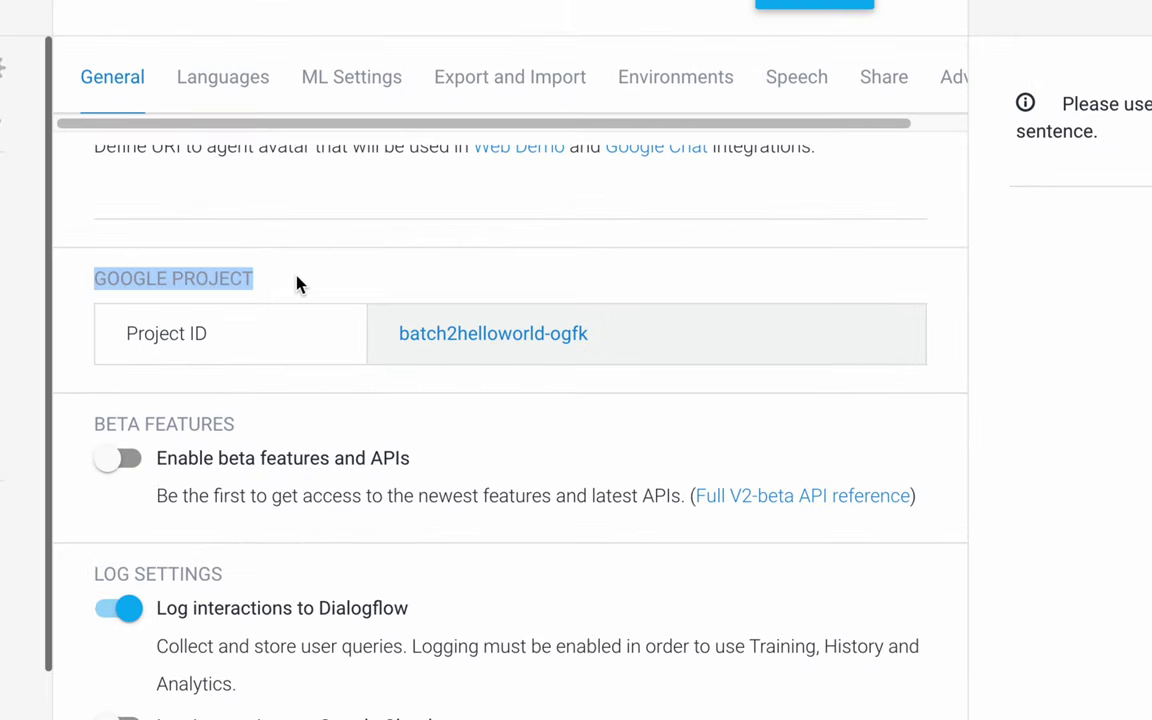
pyautogui.click(296, 284)
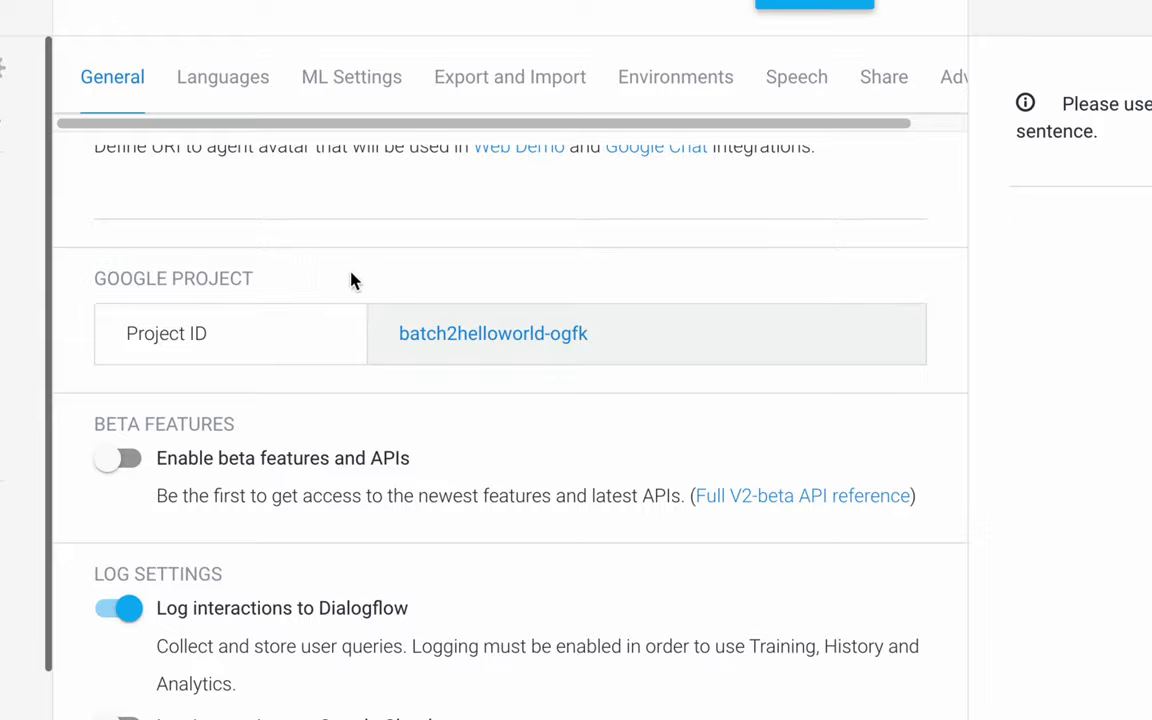
# - Review the beta features and log settings, switching the logging of interactions to Dialogflow off and on again
pyautogui.scroll(-1, 352, 280)
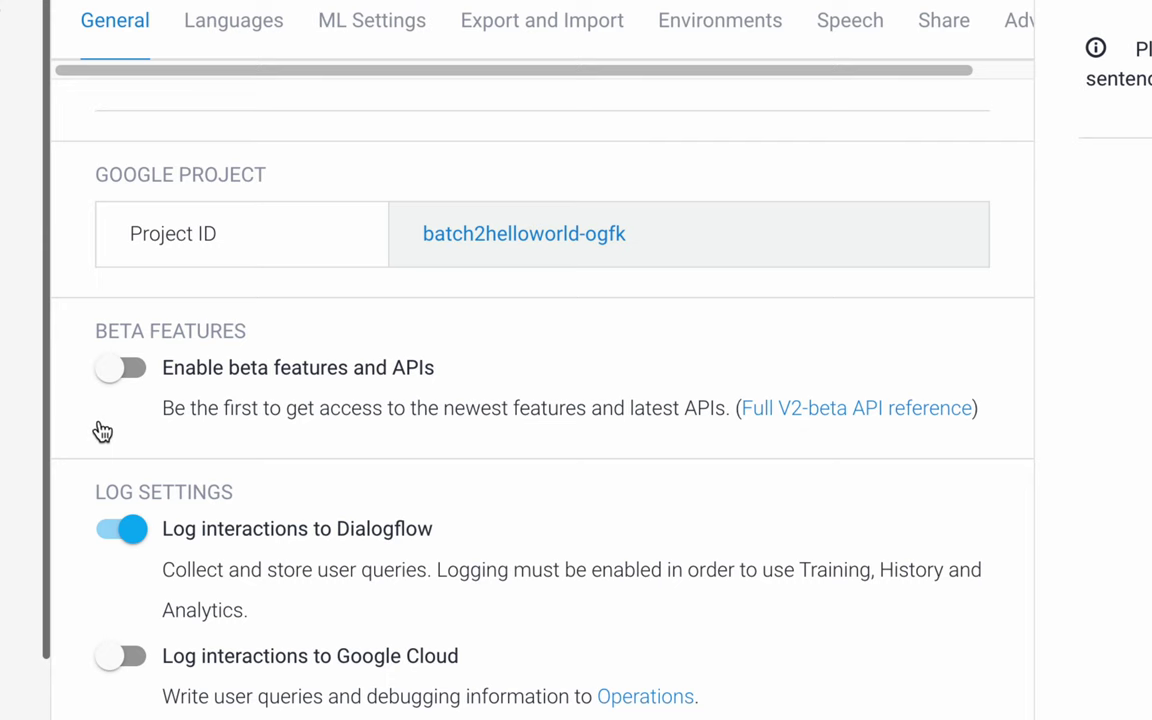
pyautogui.scroll(-1, 84, 425)
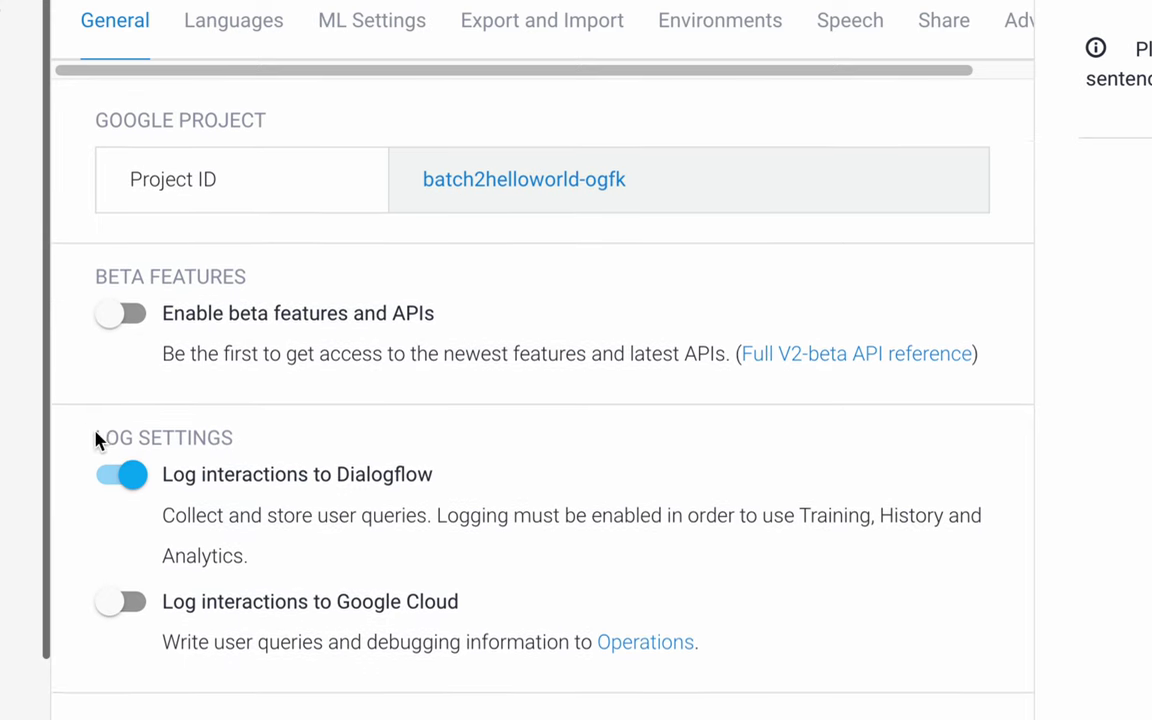
pyautogui.scroll(-2, 185, 485)
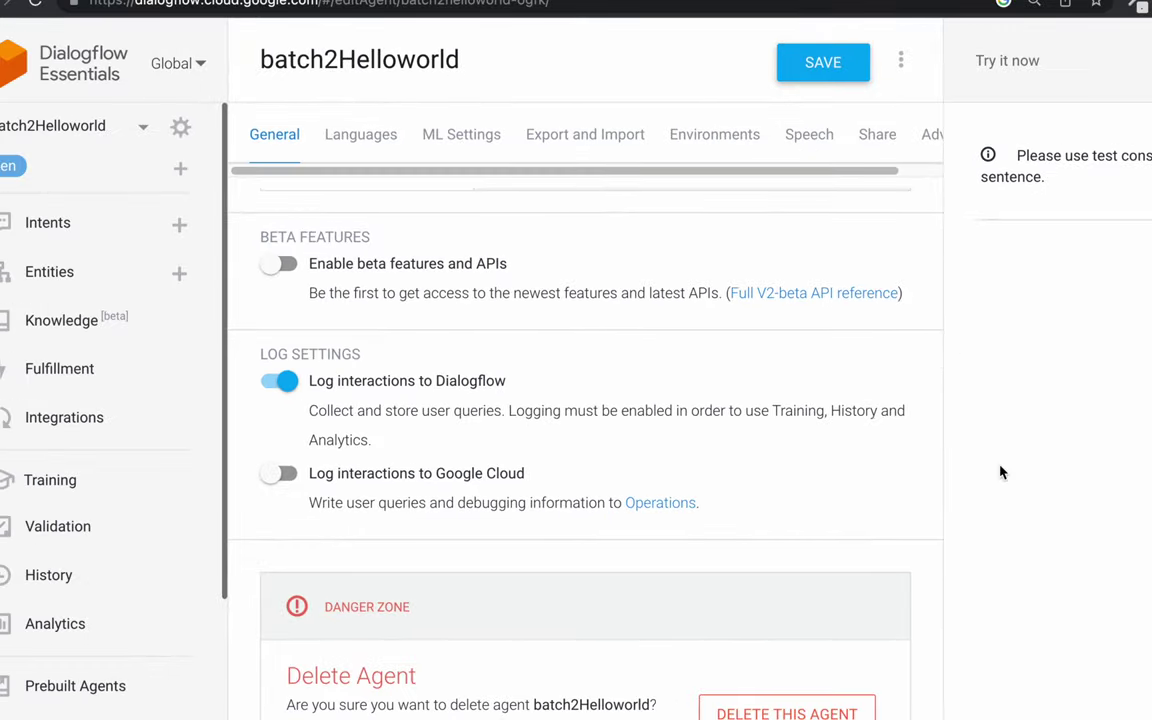
pyautogui.scroll(1, 920, 437)
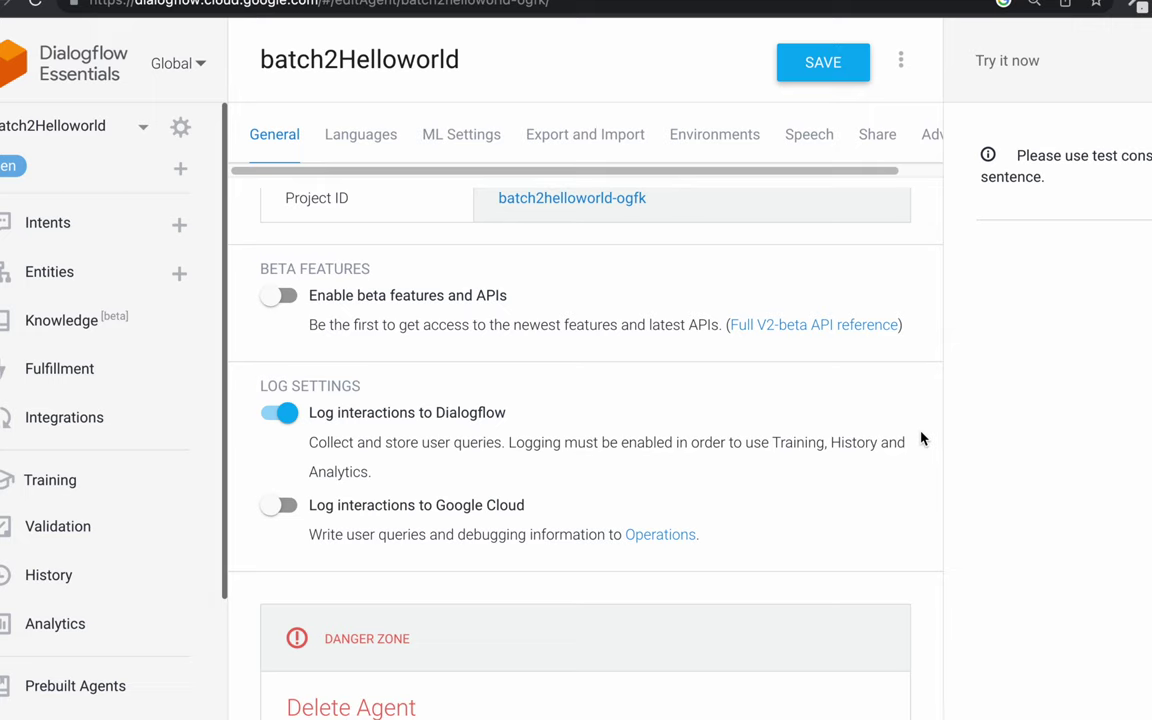
pyautogui.click(620, 447)
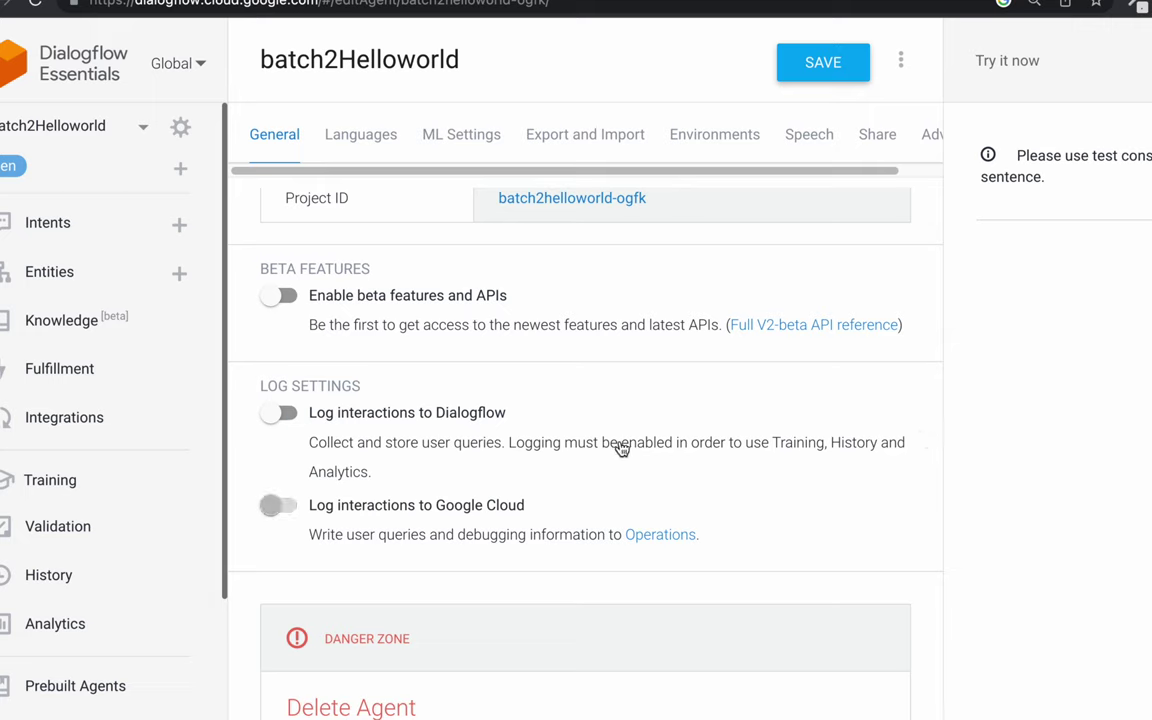
pyautogui.click(620, 447)
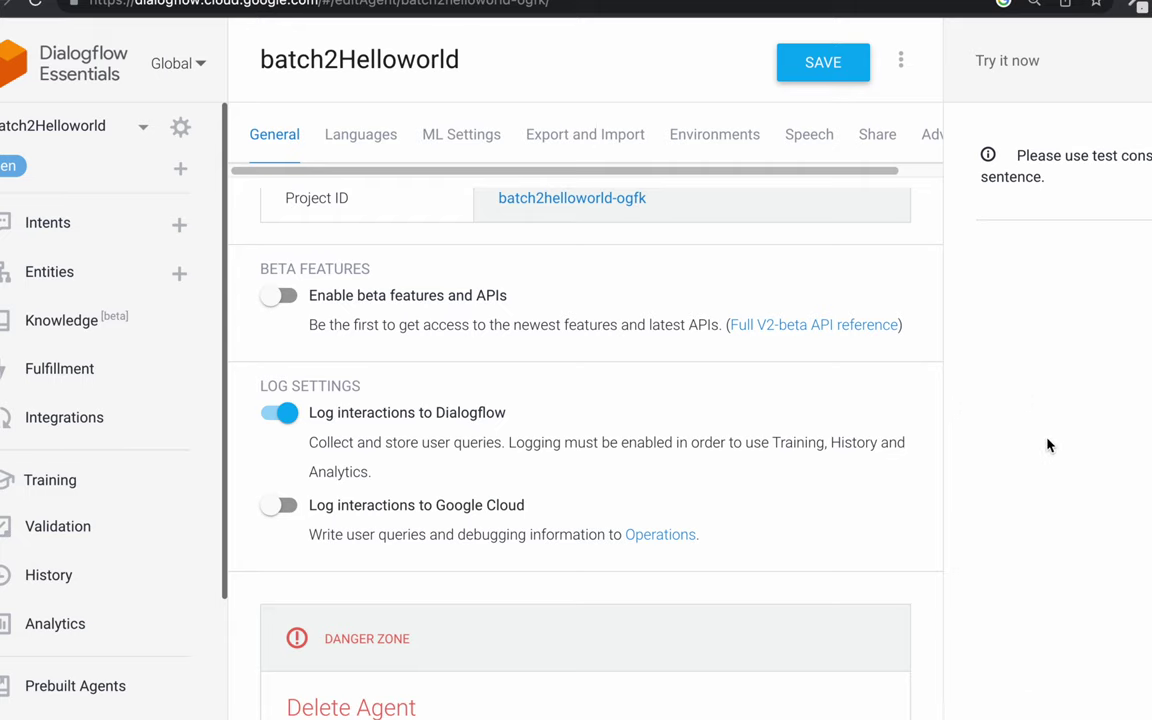
pyautogui.scroll(-1, 628, 572)
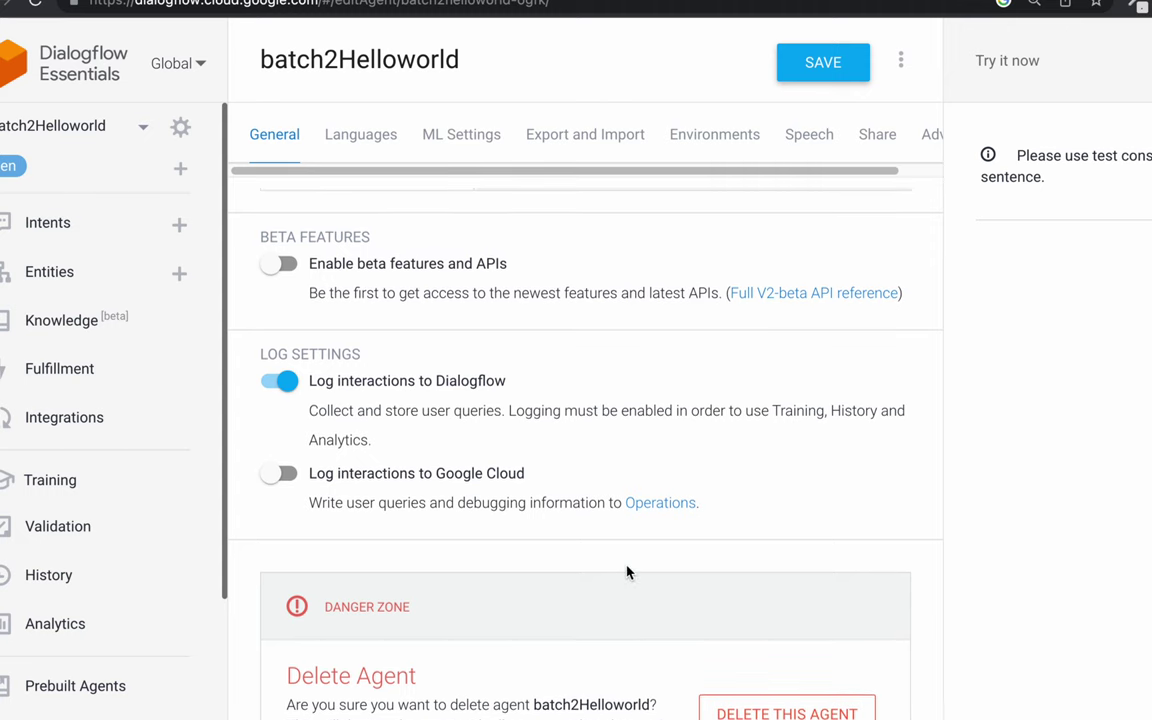
# - Open the agent's language settings and check the available English locales and the list of additional languages
pyautogui.click(358, 144)
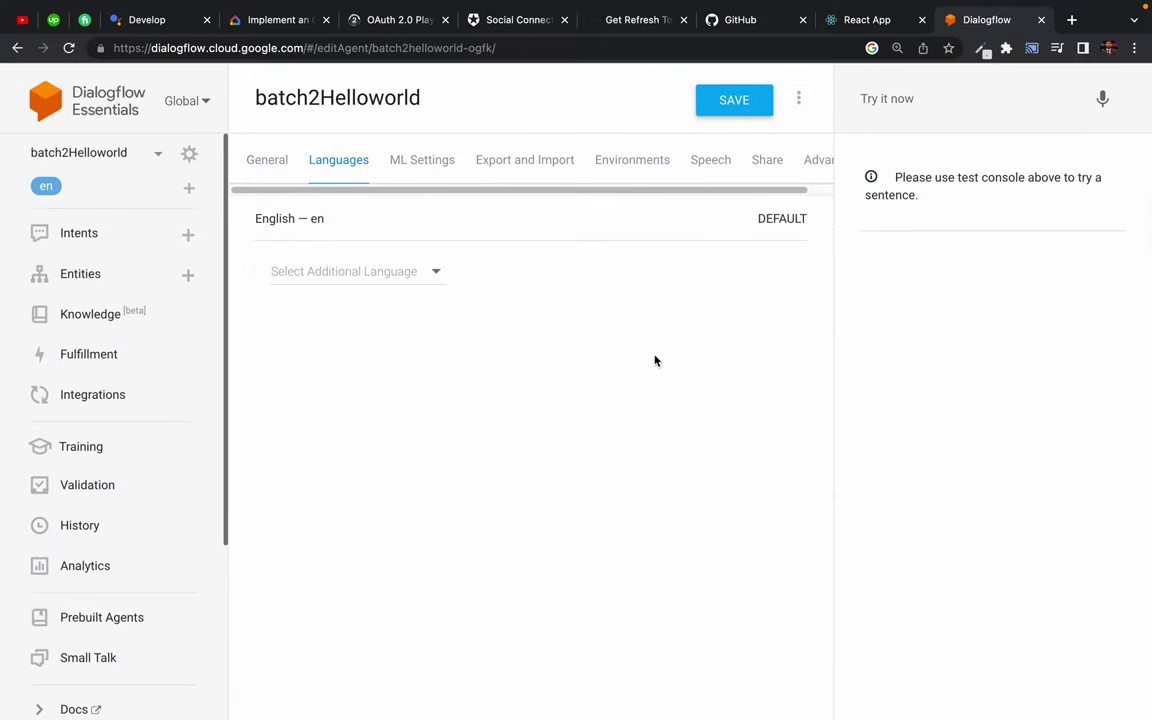
pyautogui.moveTo(706, 224)
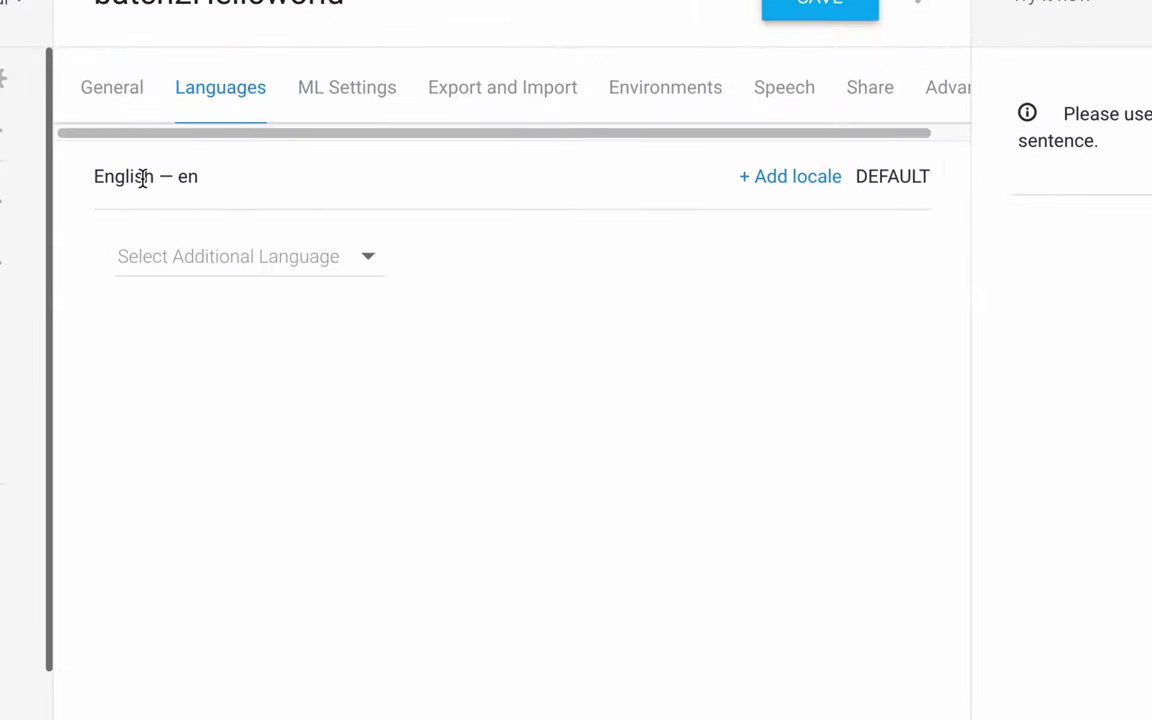
pyautogui.click(786, 181)
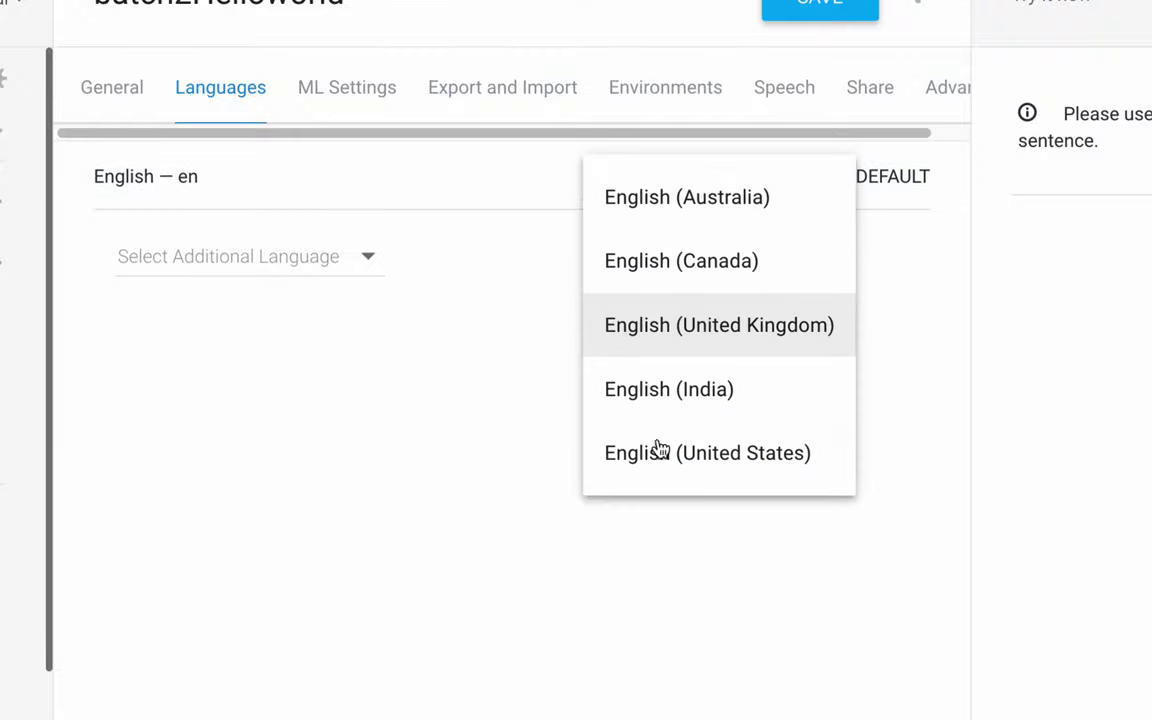
pyautogui.click(303, 268)
pyautogui.click(298, 262)
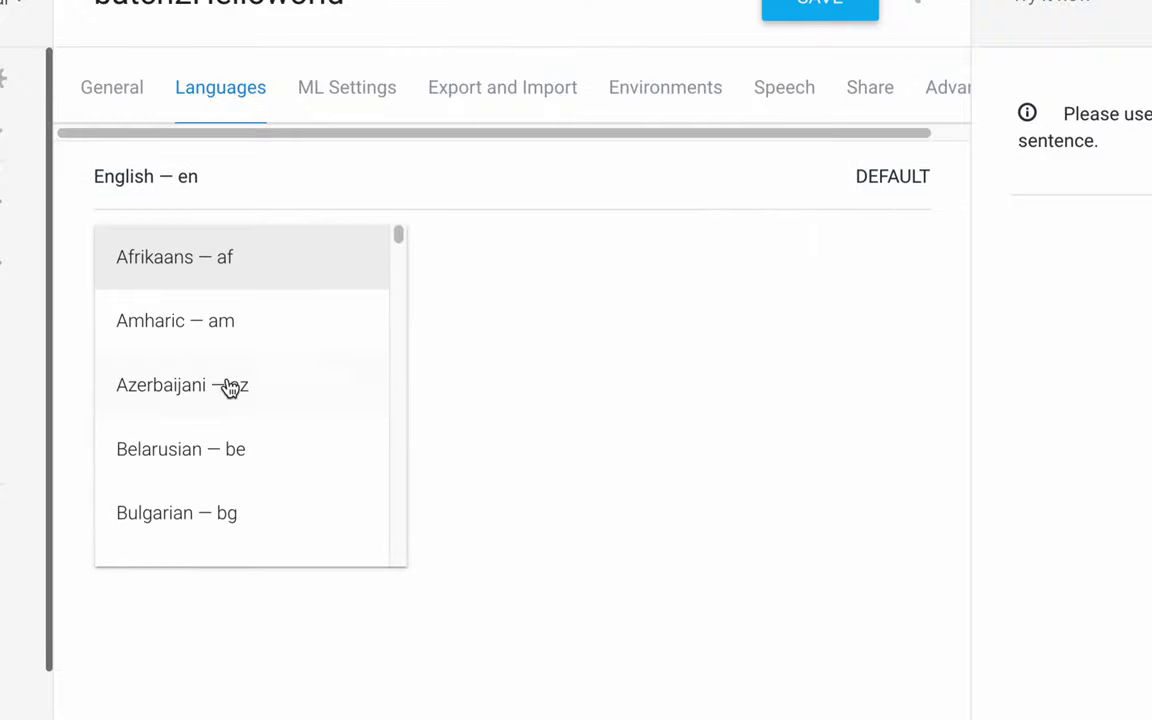
pyautogui.scroll(-1, 231, 386)
pyautogui.scroll(1, 231, 386)
pyautogui.click(568, 342)
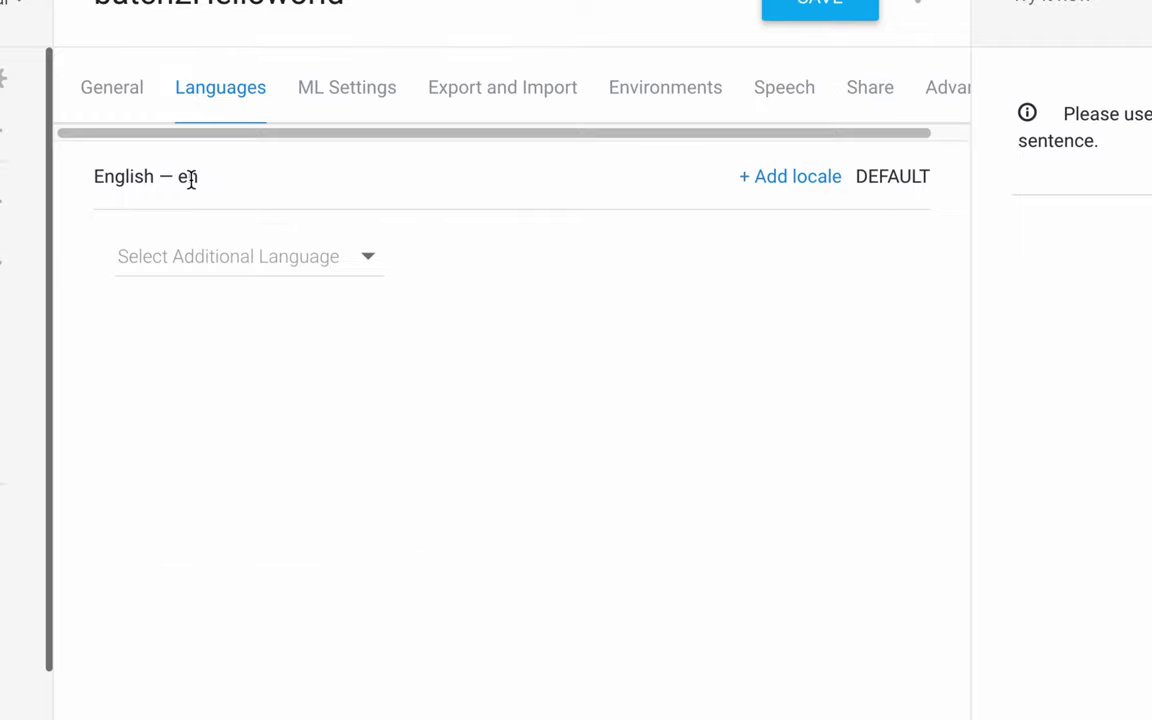
# - Look through the English locale options again and read the whole list of additional languages down to Zulu
pyautogui.click(782, 176)
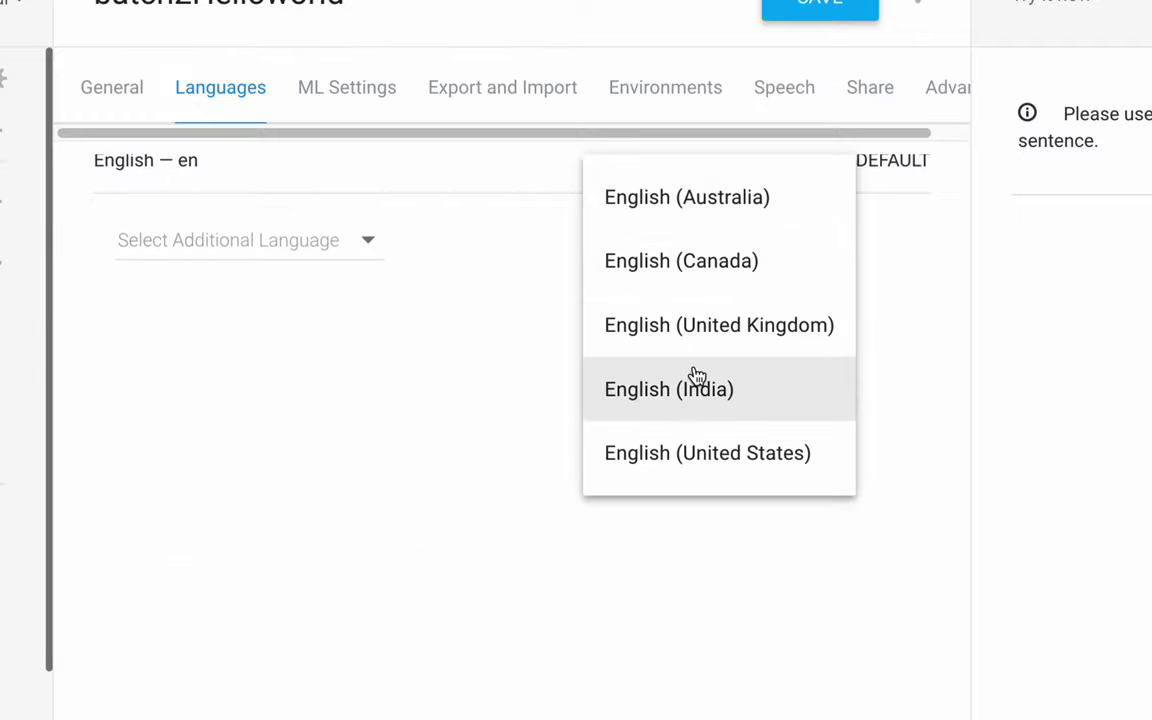
pyautogui.click(447, 301)
pyautogui.click(342, 262)
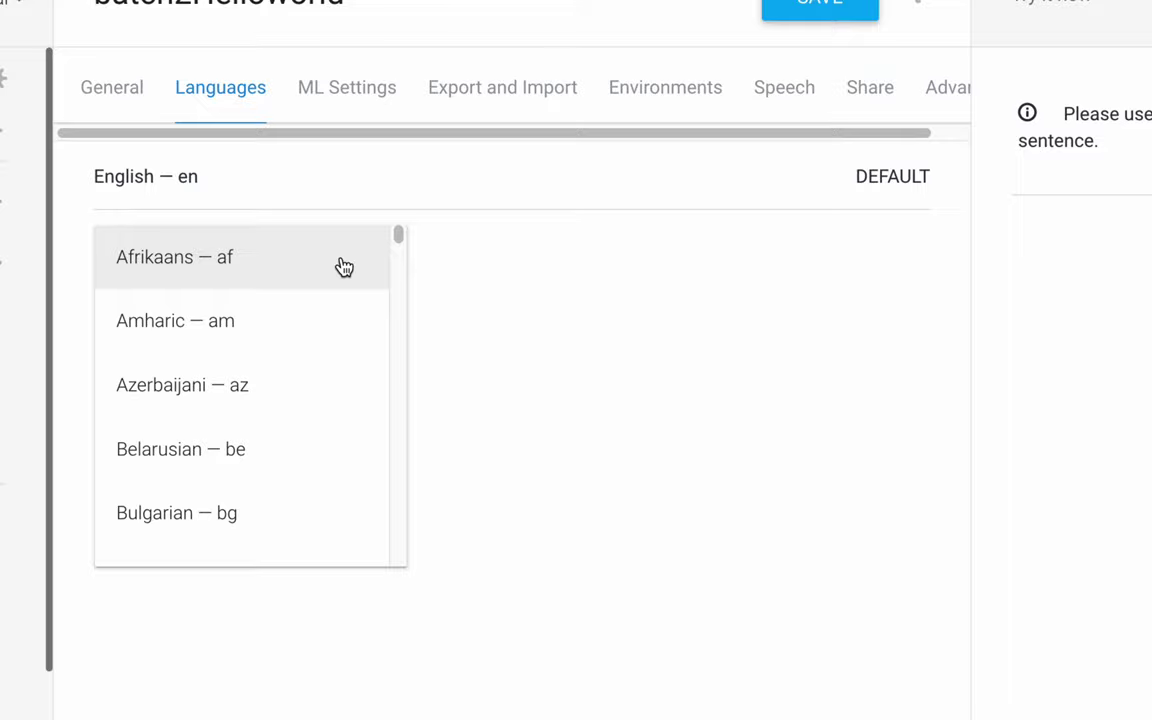
pyautogui.scroll(-4, 205, 418)
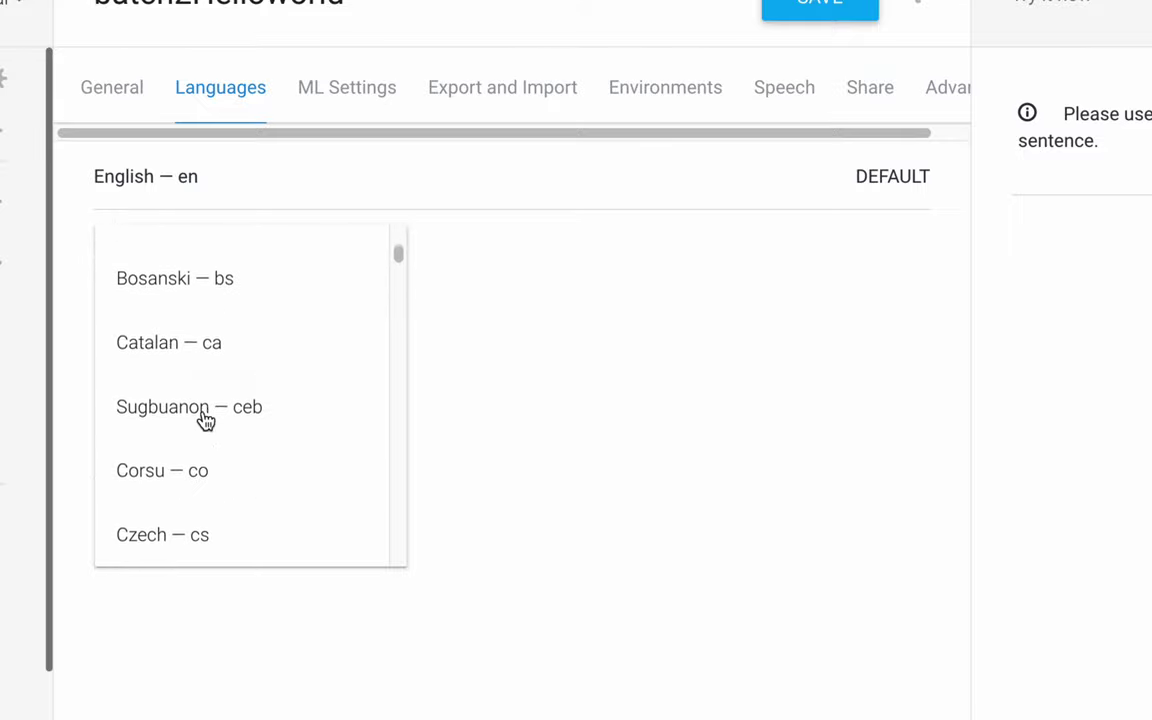
pyautogui.scroll(-5, 205, 420)
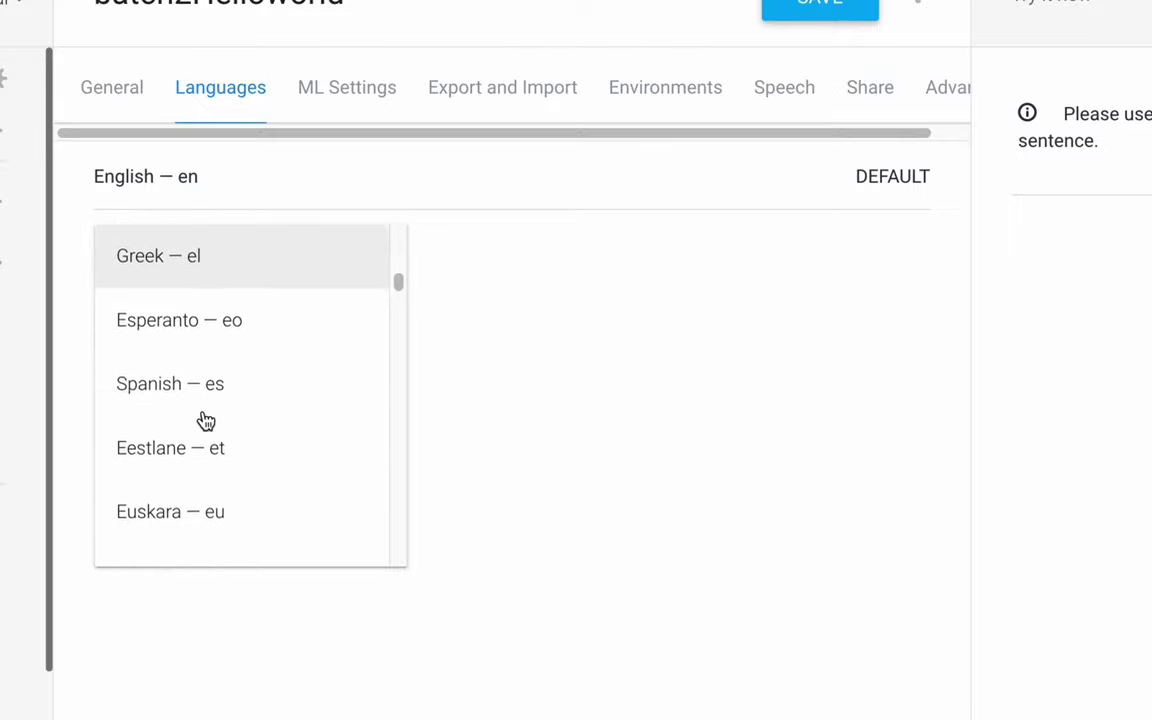
pyautogui.scroll(-6, 205, 420)
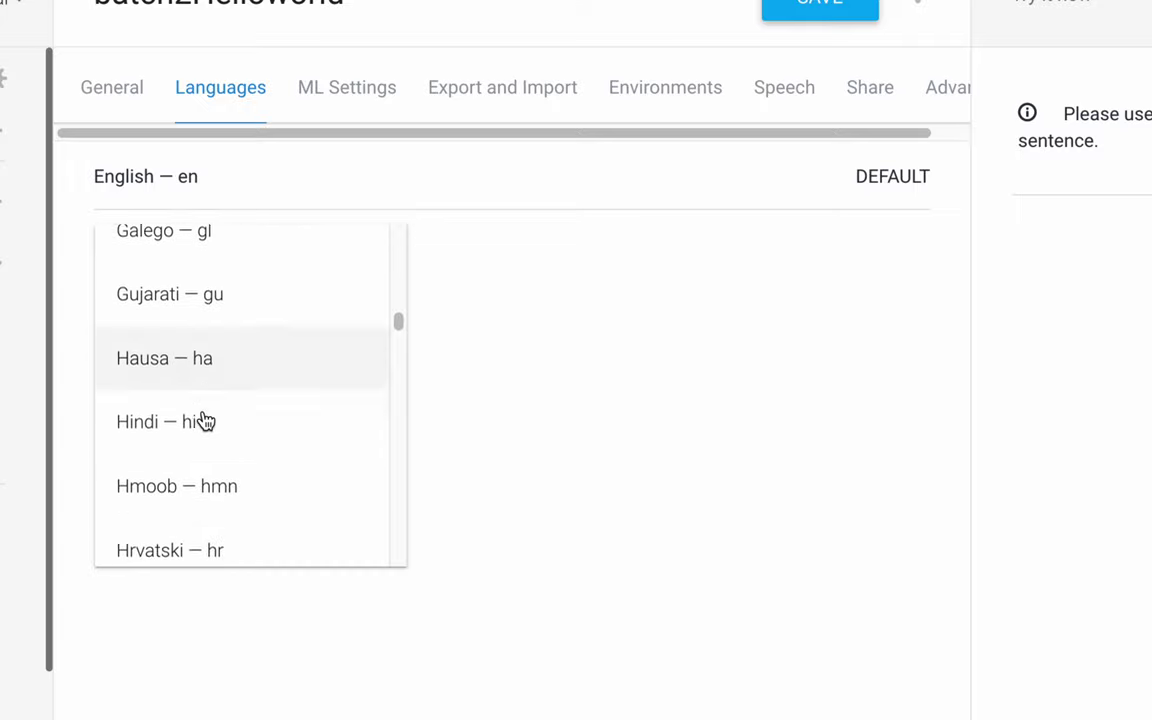
pyautogui.scroll(-2, 205, 420)
pyautogui.scroll(-3, 225, 447)
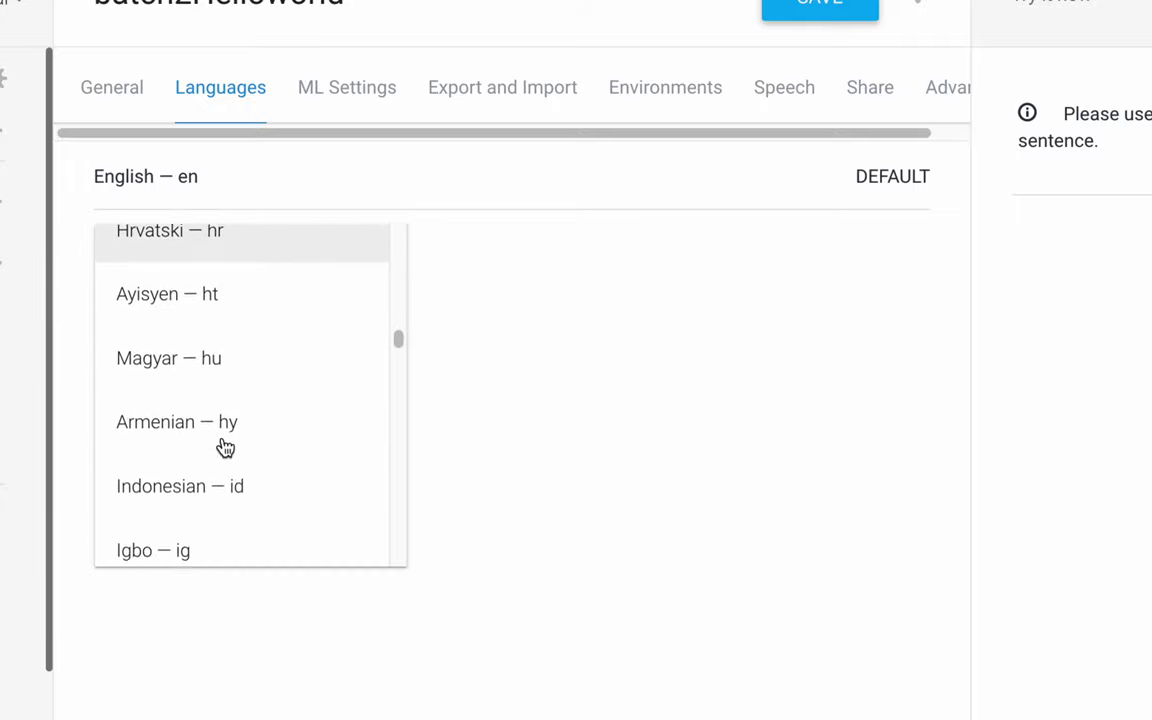
pyautogui.scroll(-5, 225, 447)
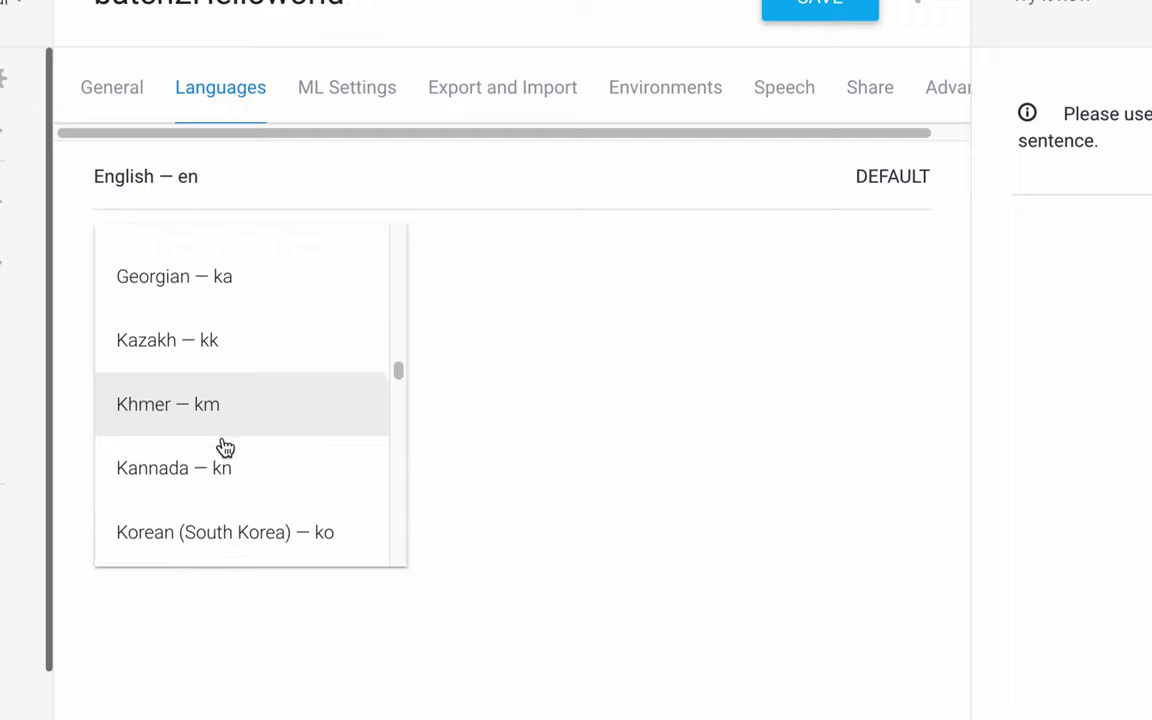
pyautogui.scroll(-4, 225, 447)
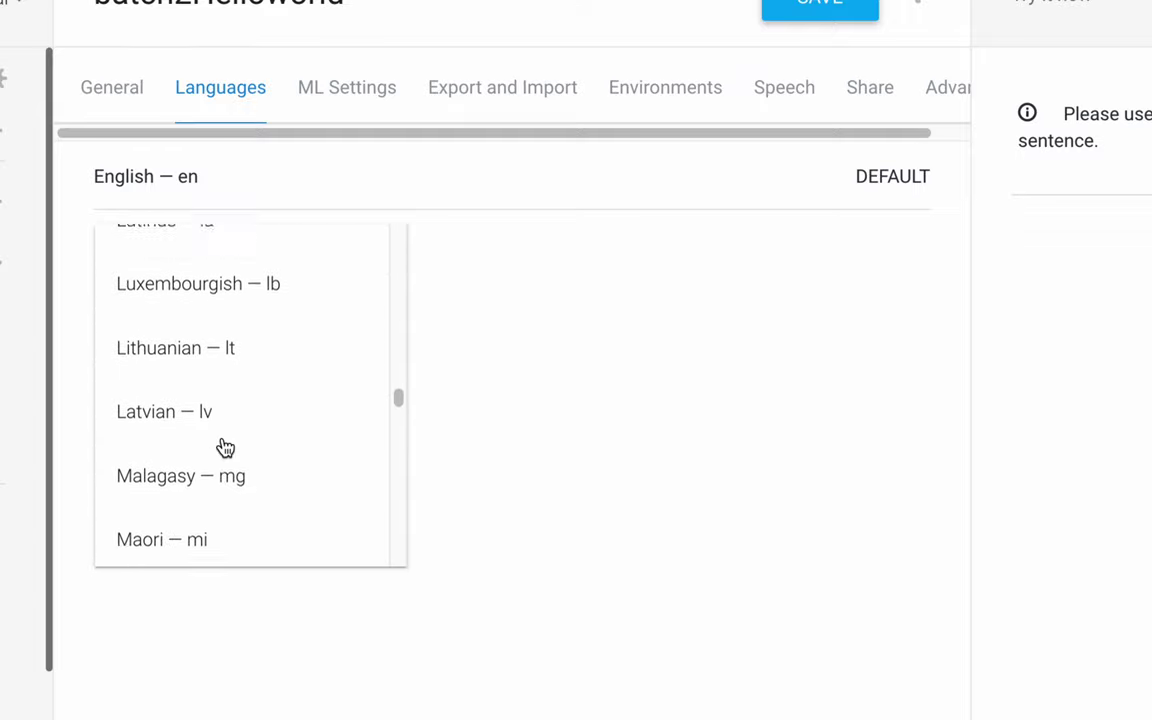
pyautogui.scroll(-5, 225, 447)
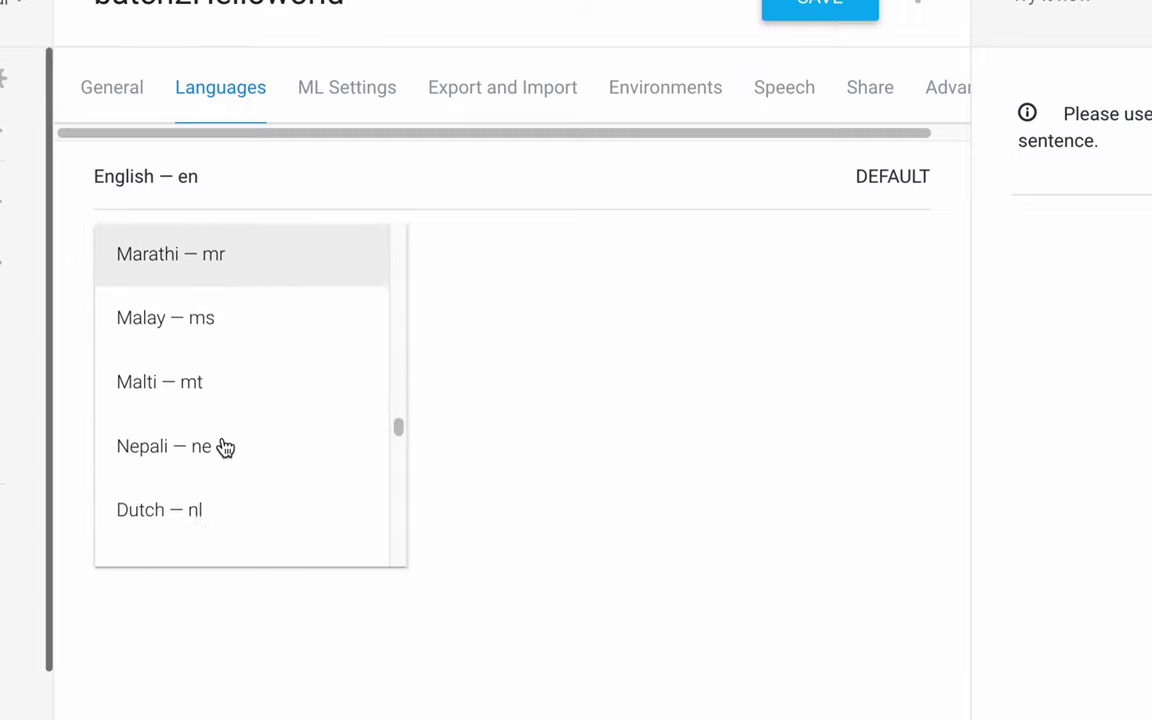
pyautogui.scroll(-5, 225, 447)
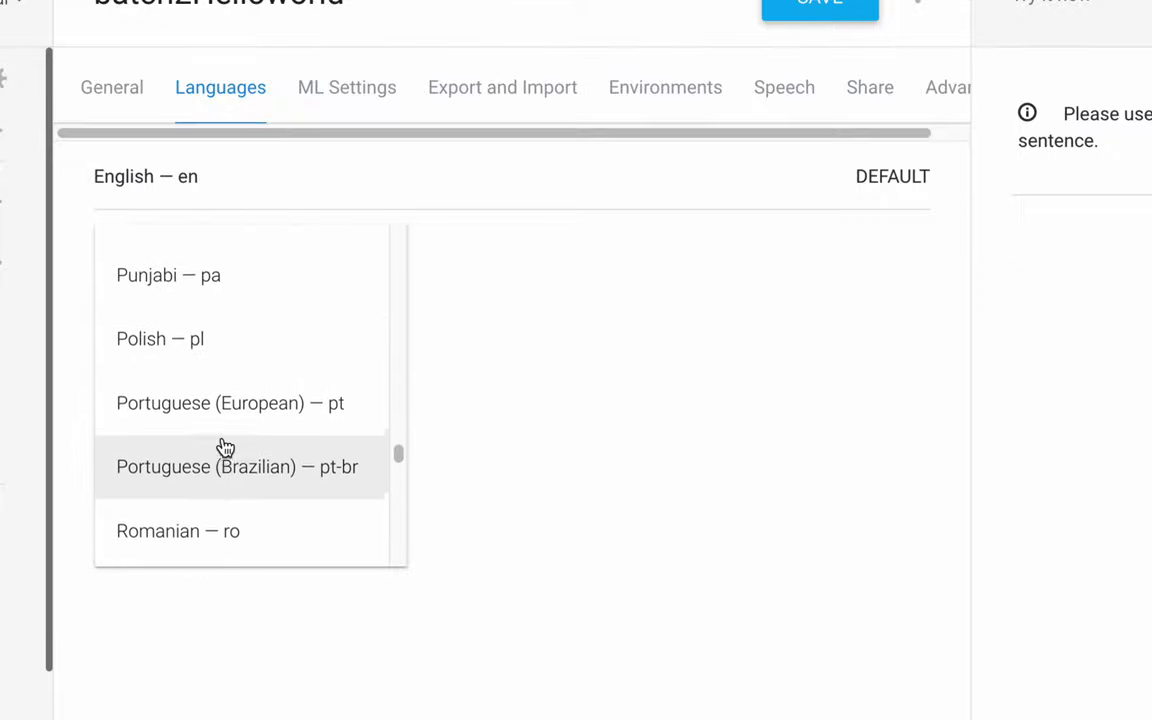
pyautogui.scroll(1, 225, 447)
pyautogui.scroll(-5, 225, 447)
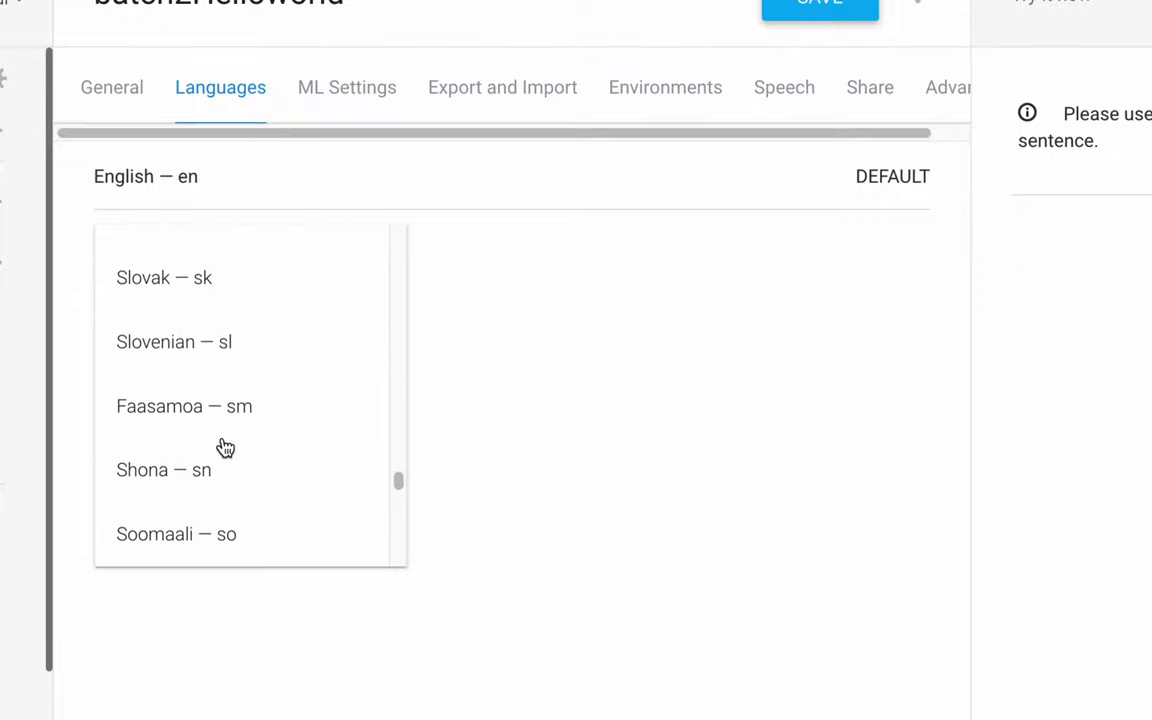
pyautogui.scroll(-6, 225, 447)
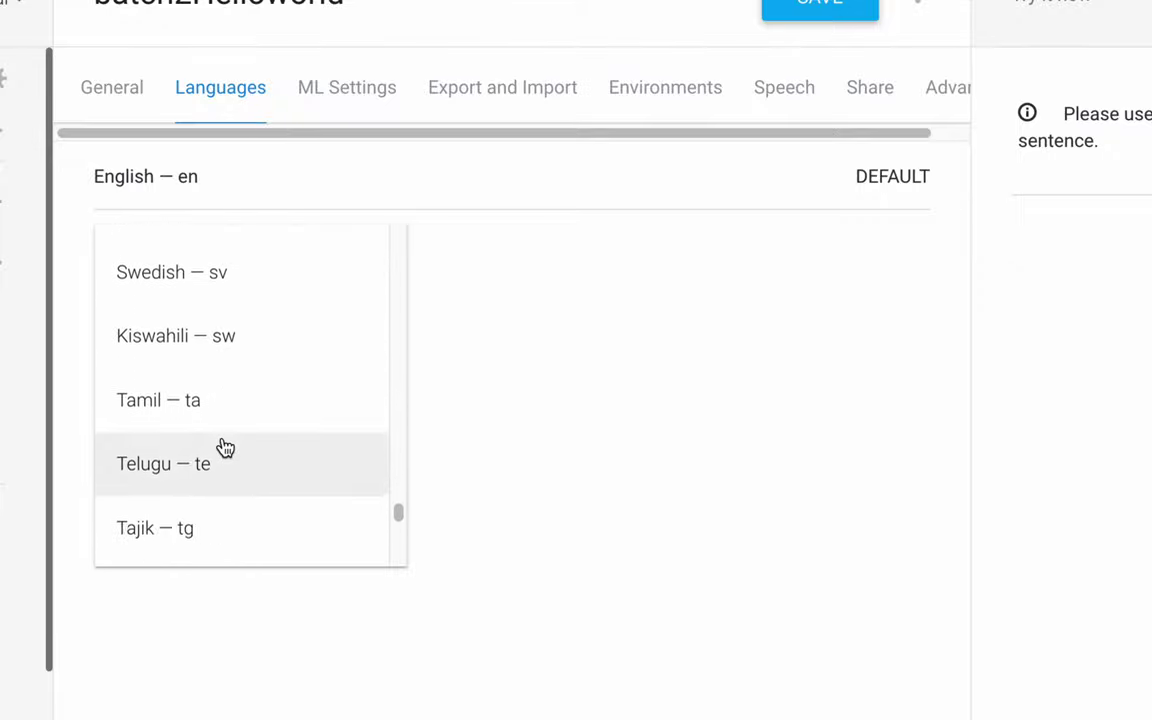
pyautogui.scroll(-5, 225, 447)
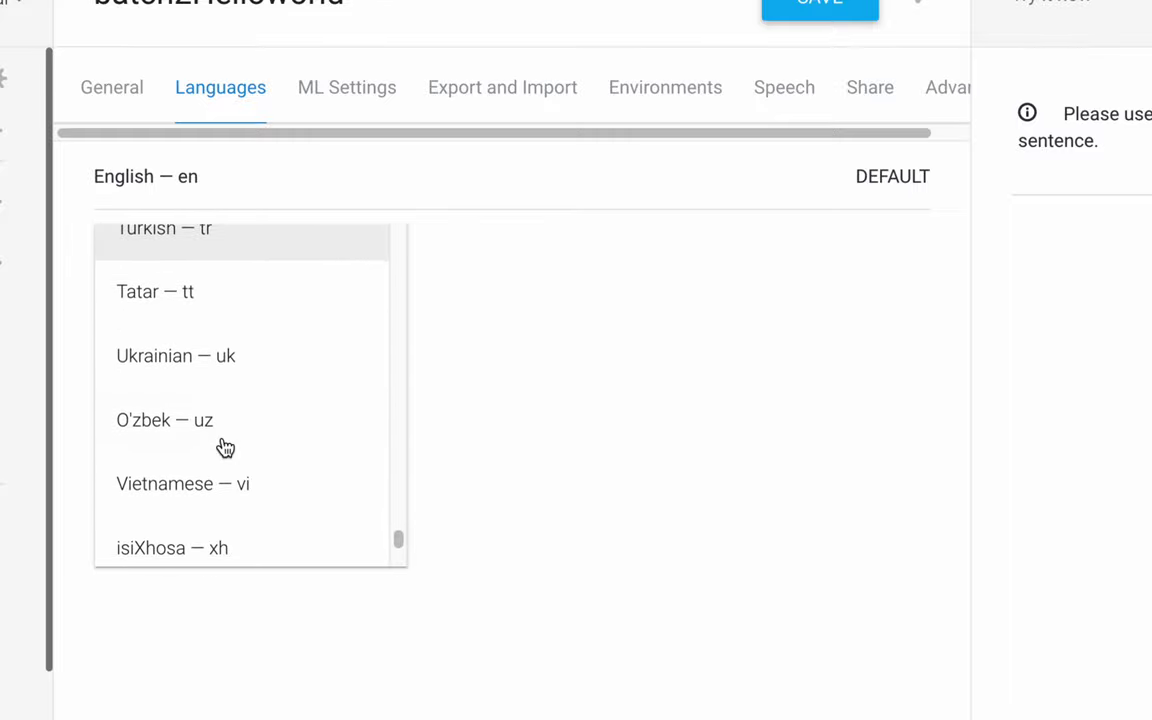
pyautogui.scroll(-5, 211, 458)
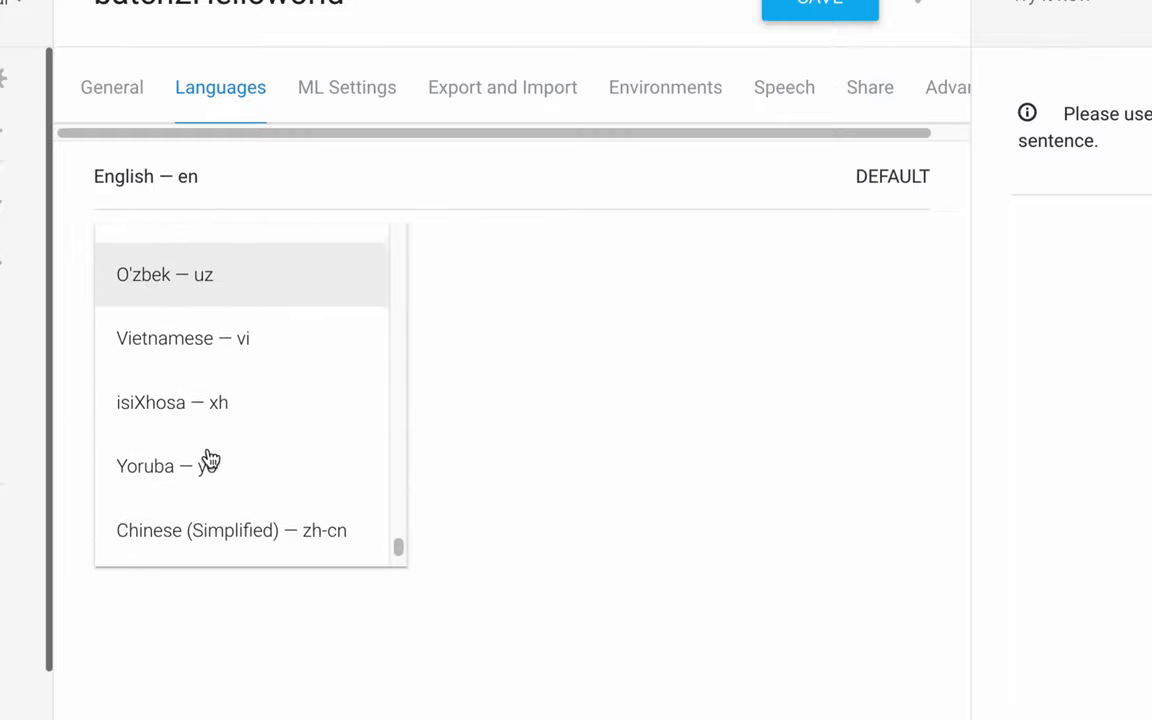
pyautogui.scroll(-1, 185, 455)
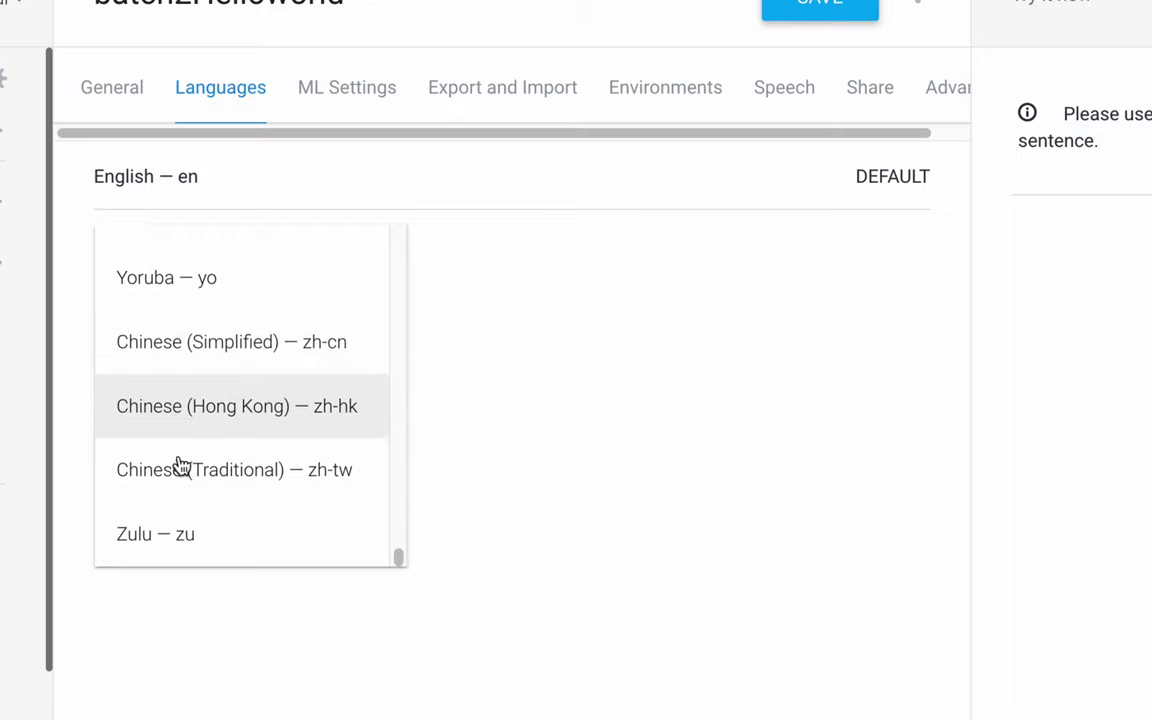
pyautogui.click(583, 384)
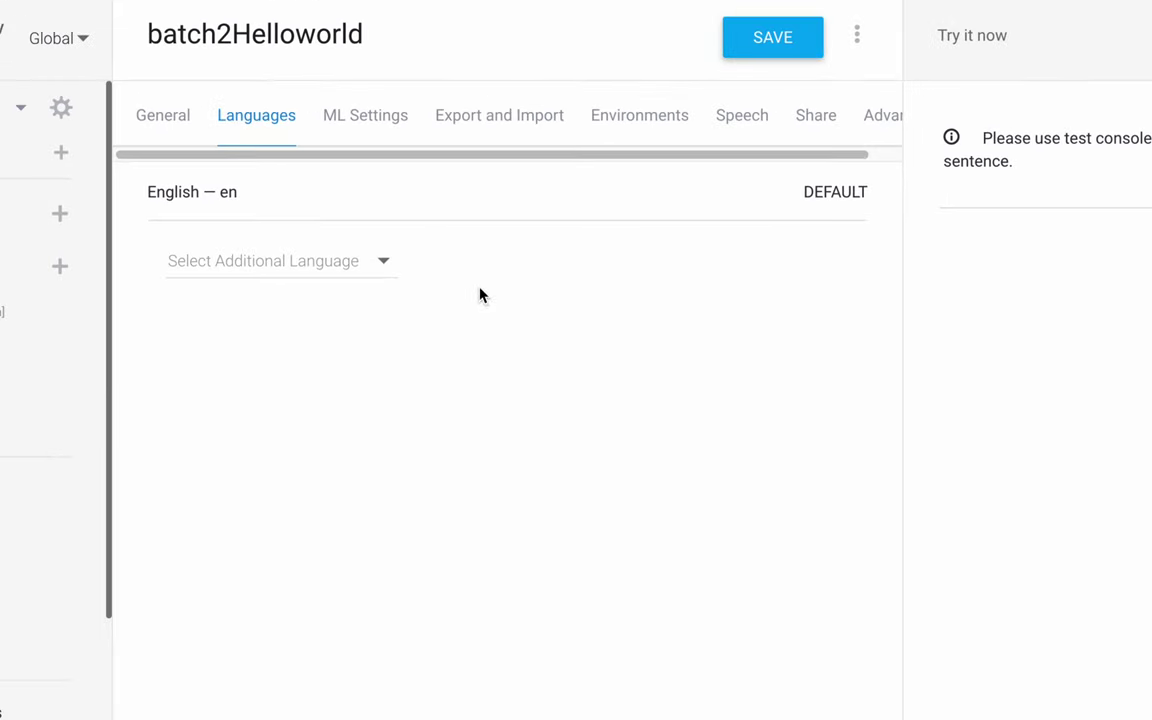
# - Open the agent's ML settings and examine the ML classification threshold section
pyautogui.click(358, 118)
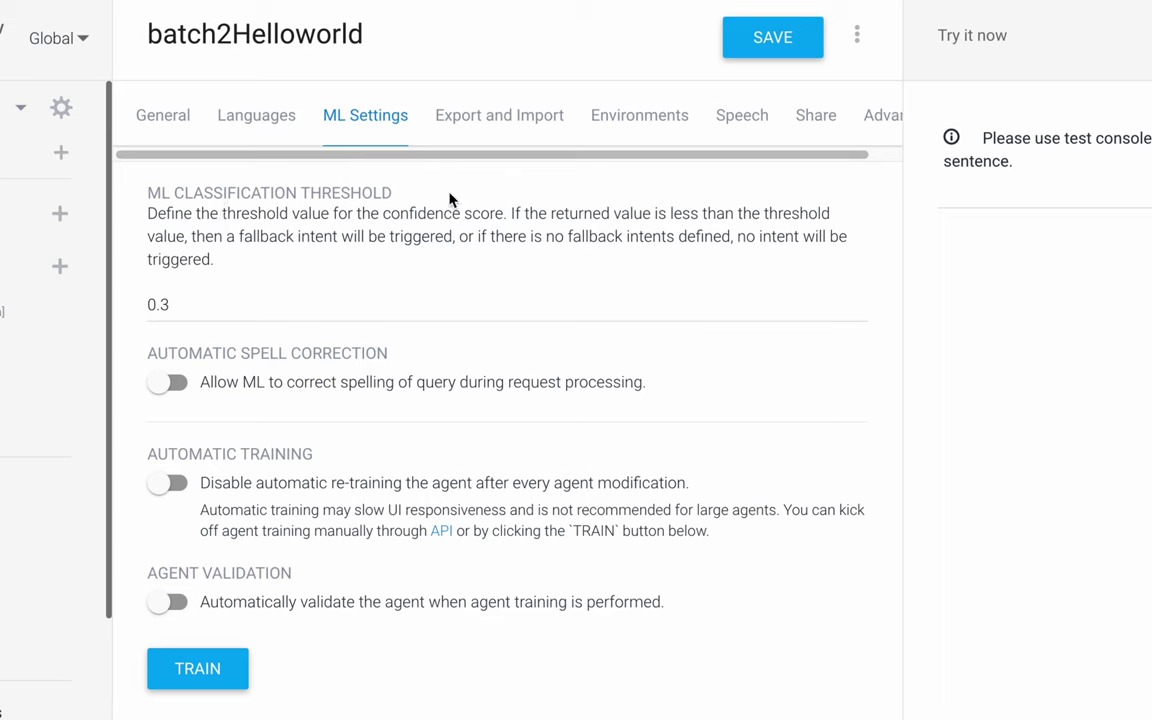
pyautogui.moveTo(158, 192); pyautogui.dragTo(319, 193)
pyautogui.click(405, 196)
pyautogui.click(335, 193)
pyautogui.moveTo(145, 213); pyautogui.dragTo(576, 228)
pyautogui.click(576, 228)
pyautogui.doubleClick(245, 194)
pyautogui.doubleClick(226, 193)
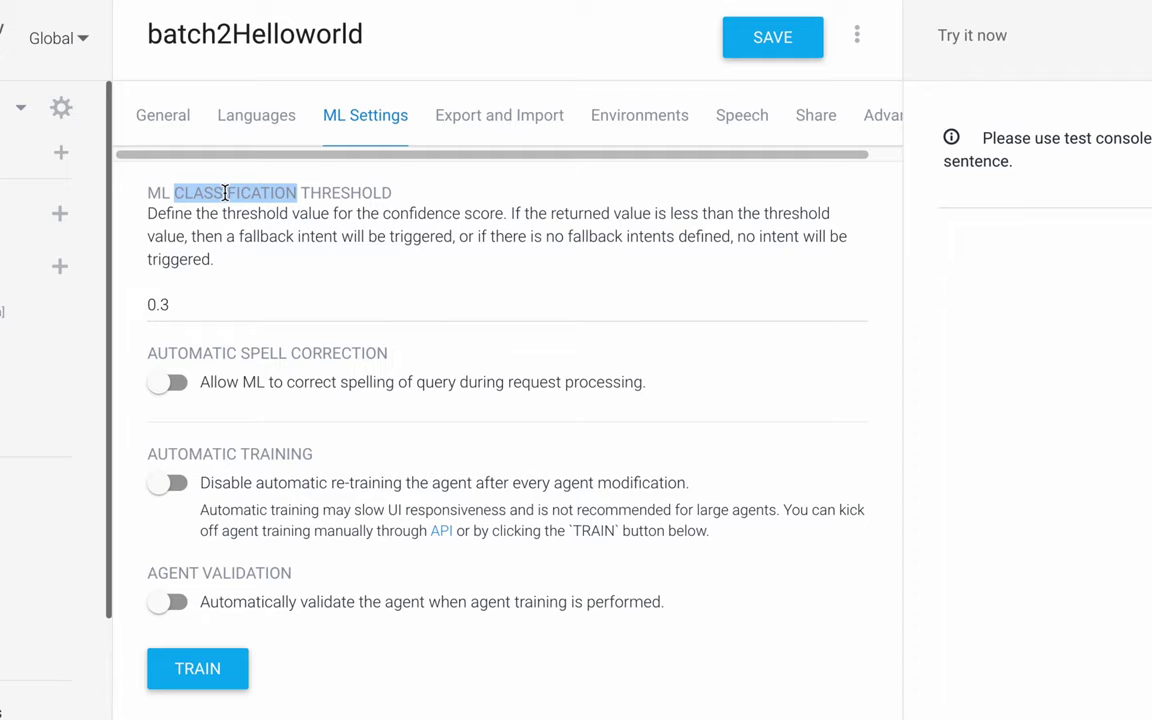
# - Read the threshold description closely, covering the confidence score, the returned value and when a fallback intent is triggered
pyautogui.click(190, 211)
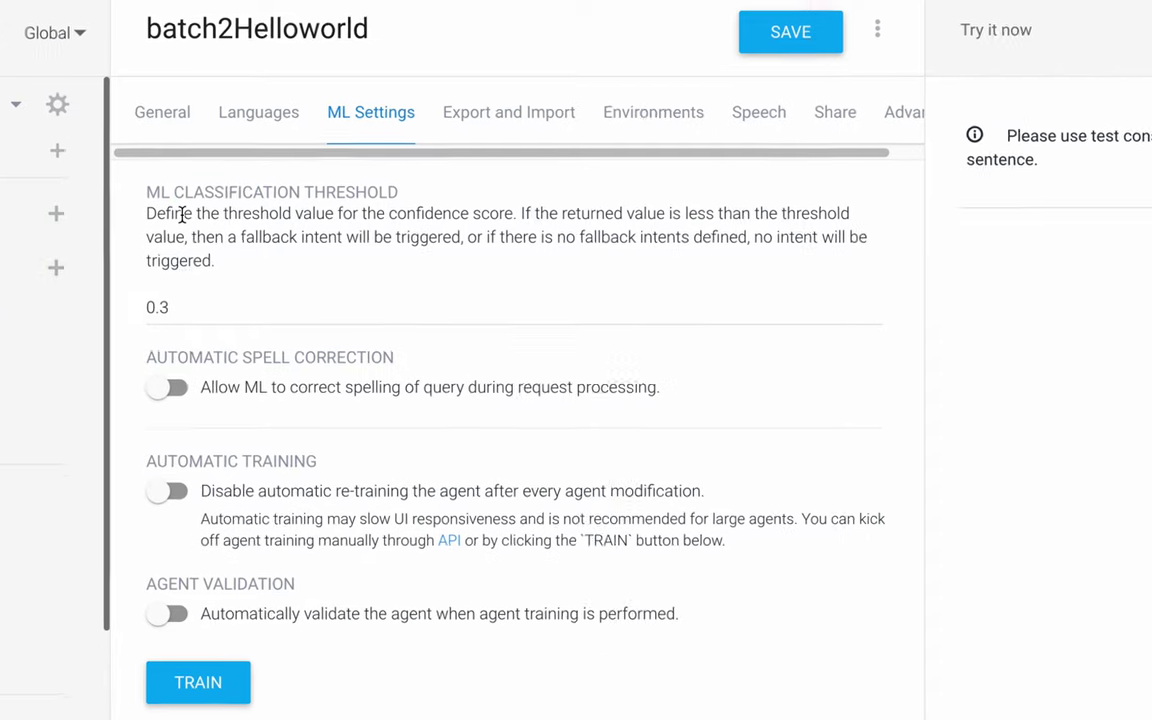
pyautogui.moveTo(138, 220); pyautogui.dragTo(478, 214)
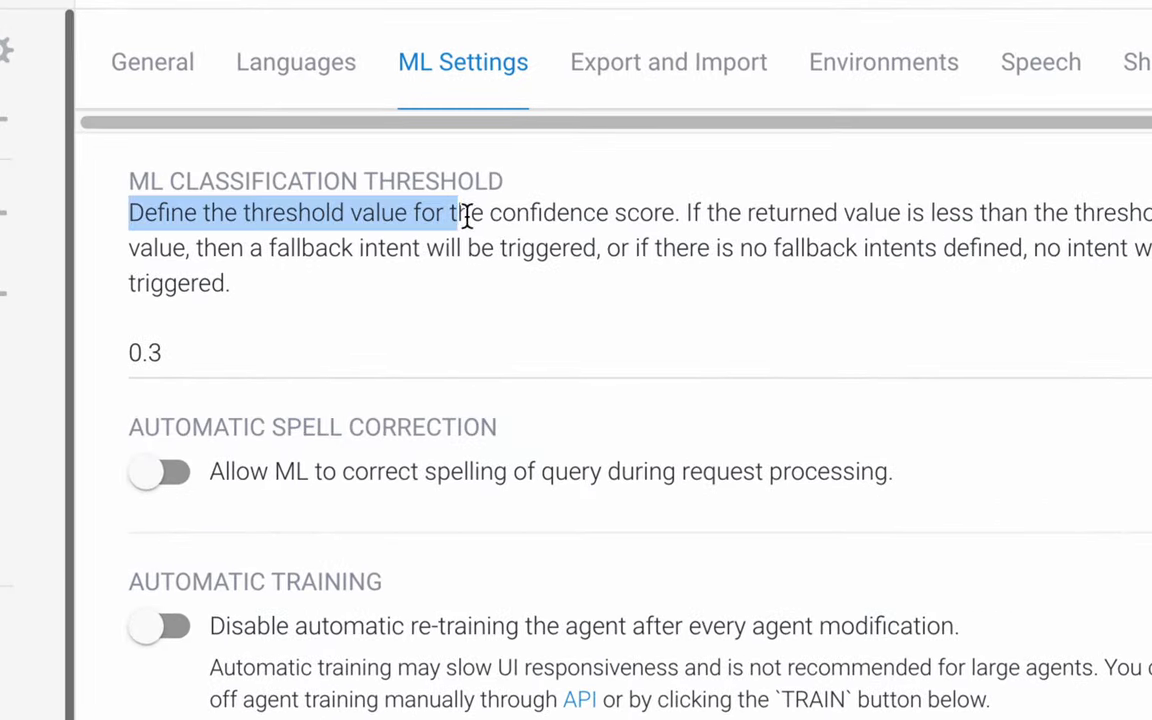
pyautogui.doubleClick(540, 213)
pyautogui.doubleClick(640, 213)
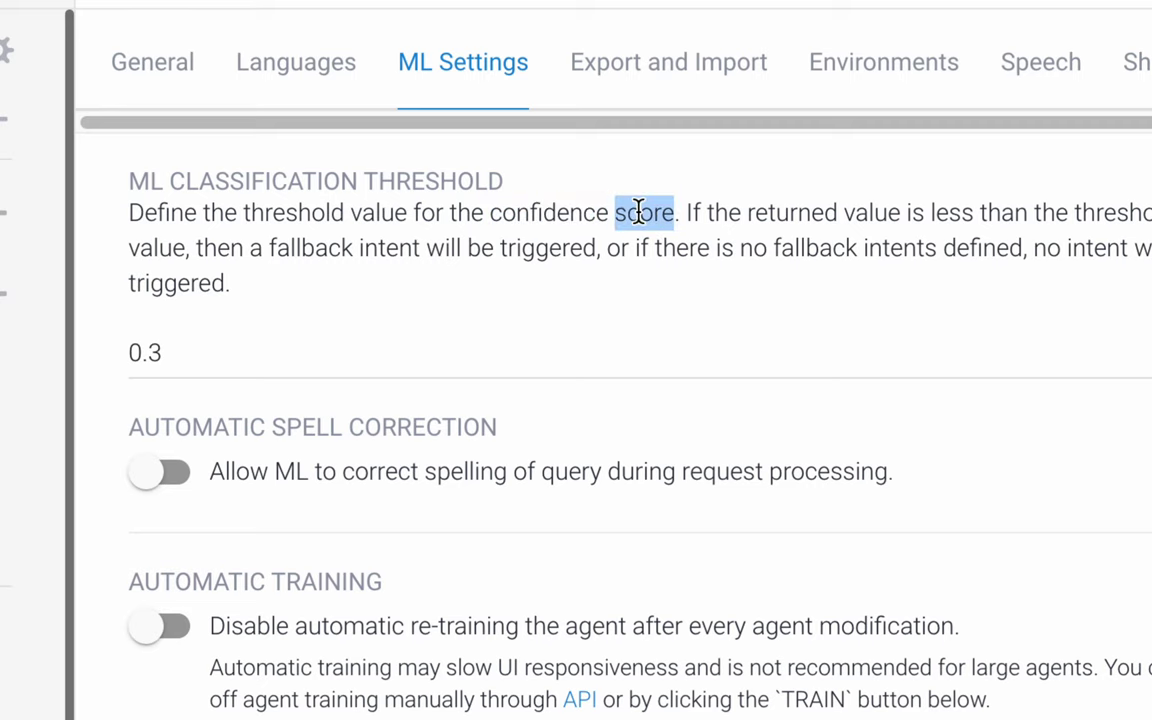
pyautogui.doubleClick(785, 214)
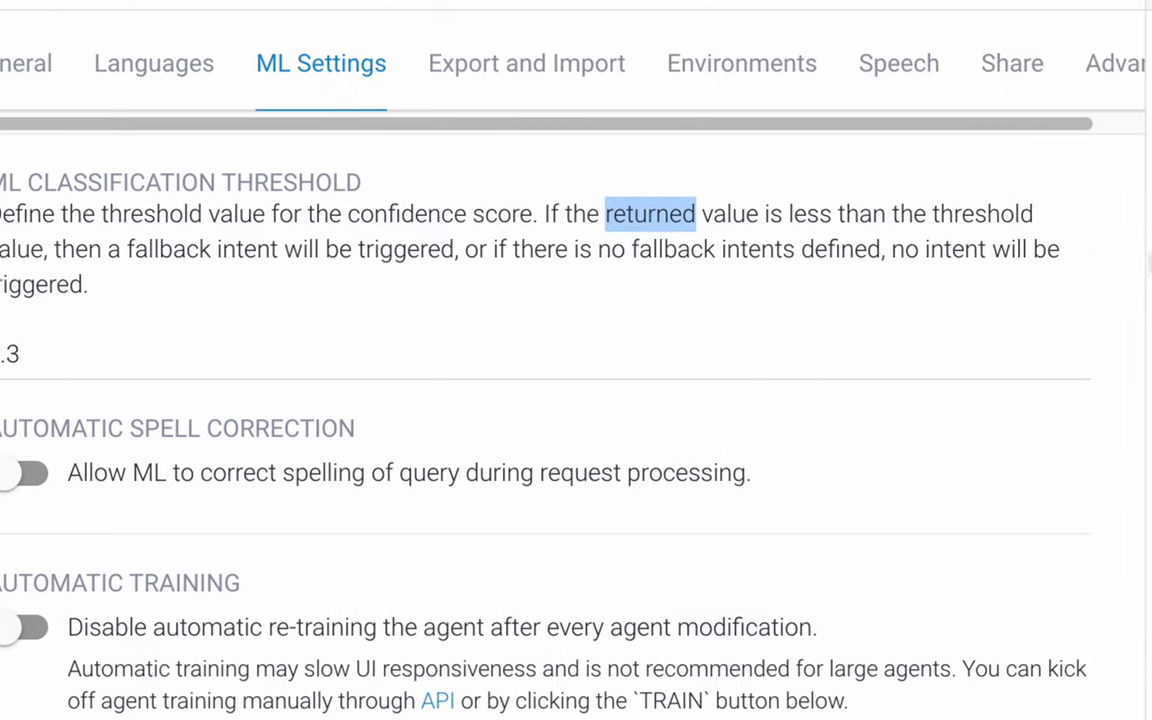
pyautogui.doubleClick(1003, 215)
pyautogui.click(14, 222)
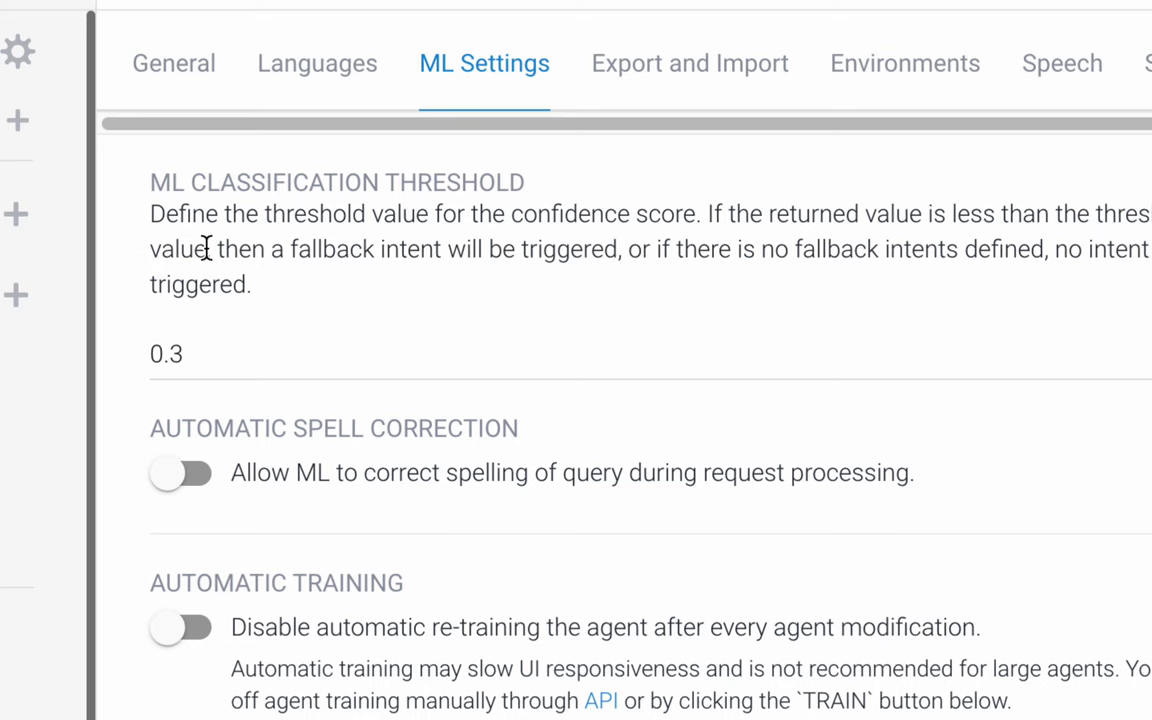
pyautogui.doubleClick(328, 248)
pyautogui.doubleClick(425, 248)
pyautogui.doubleClick(571, 248)
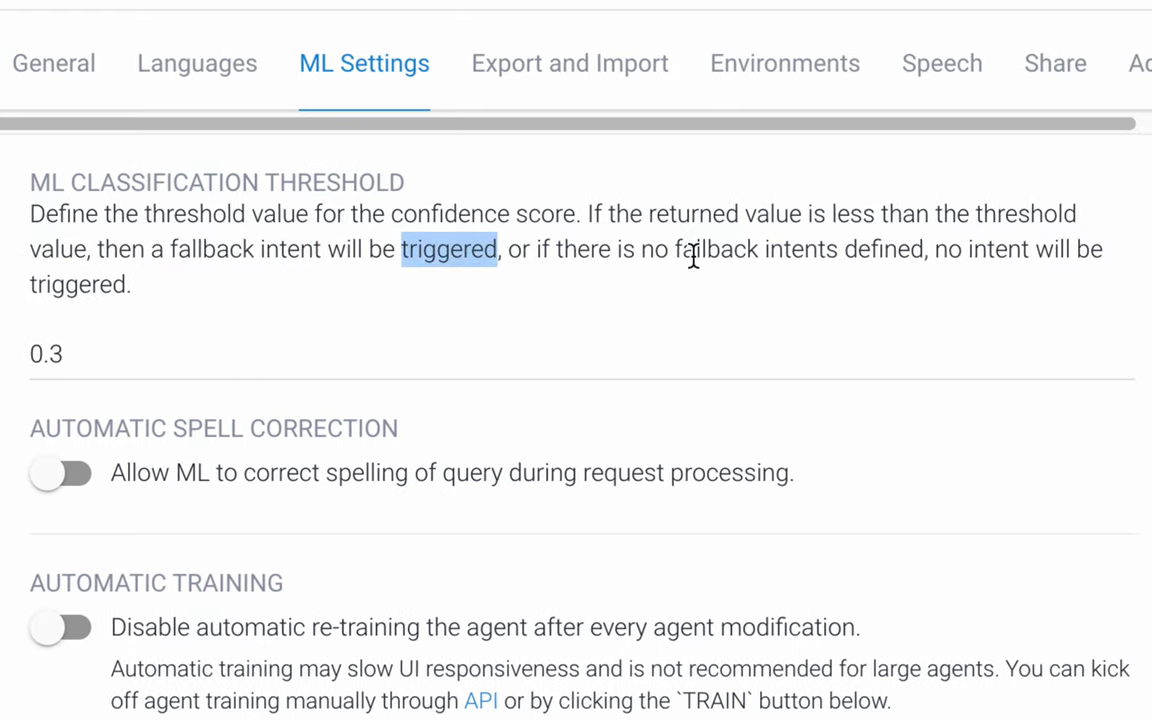
pyautogui.doubleClick(697, 250)
pyautogui.doubleClick(982, 249)
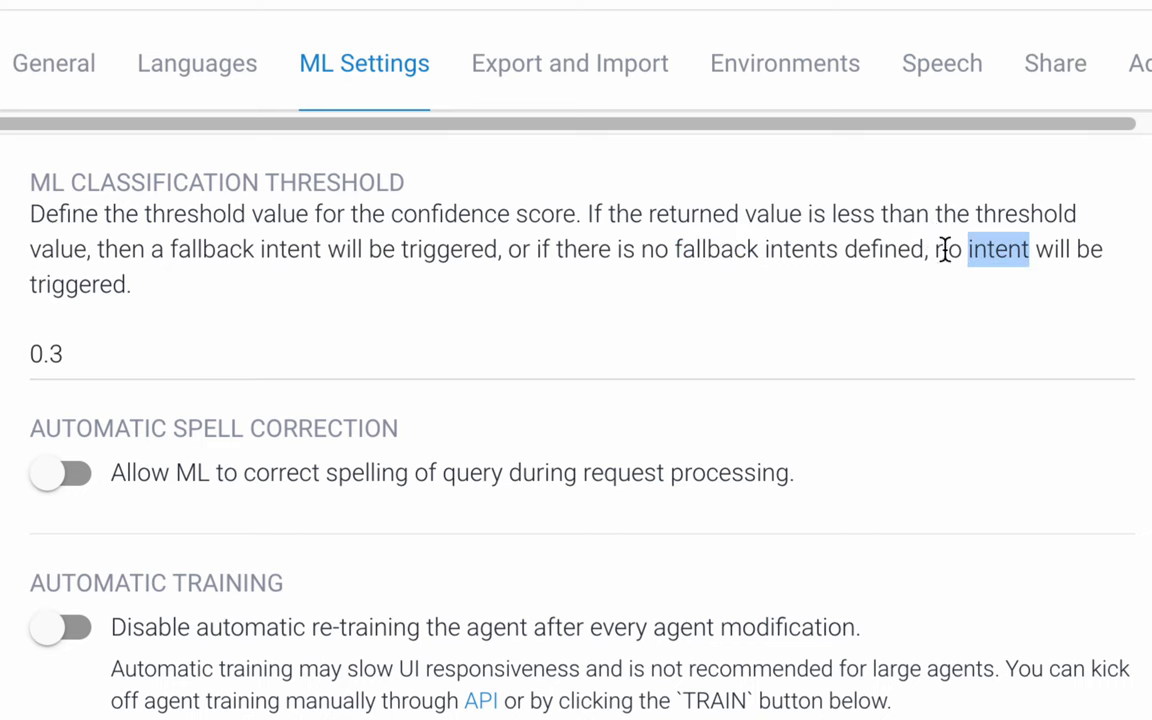
pyautogui.click(73, 287)
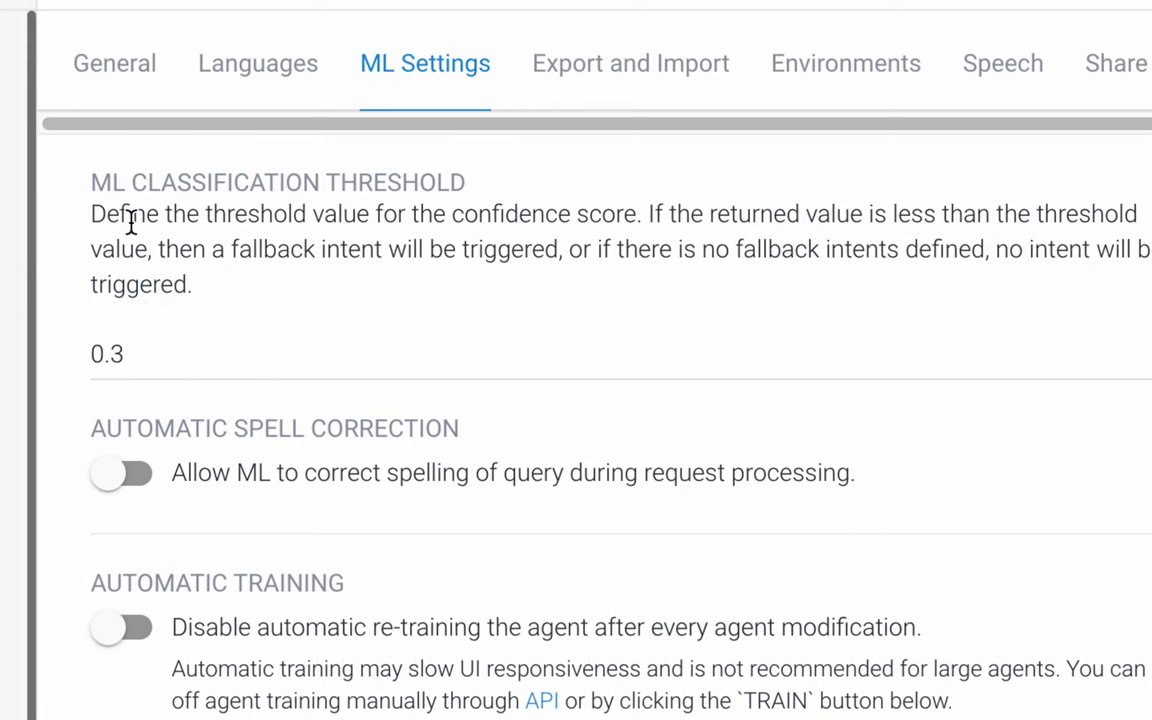
# - Examine the classification threshold value and the spell correction, automatic training and agent validation options
pyautogui.moveTo(130, 220); pyautogui.dragTo(268, 250)
pyautogui.click(271, 237)
pyautogui.moveTo(90, 354); pyautogui.dragTo(147, 355)
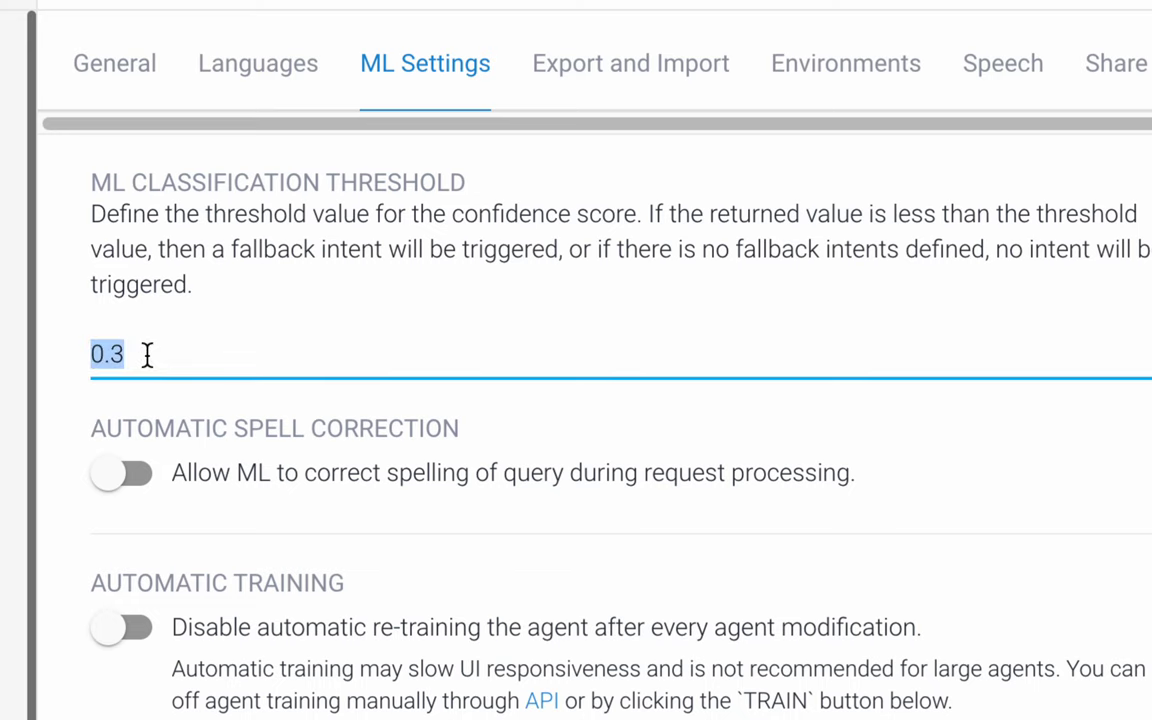
pyautogui.click(147, 355)
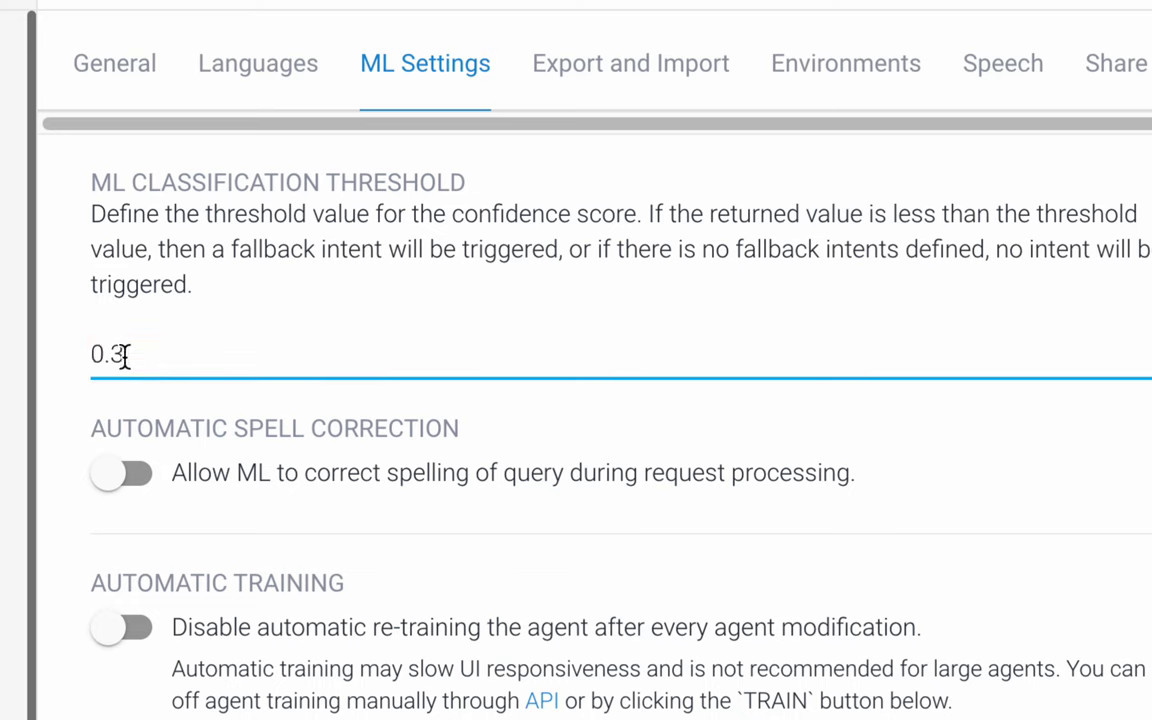
pyautogui.moveTo(131, 355); pyautogui.dragTo(87, 355)
pyautogui.click(137, 257)
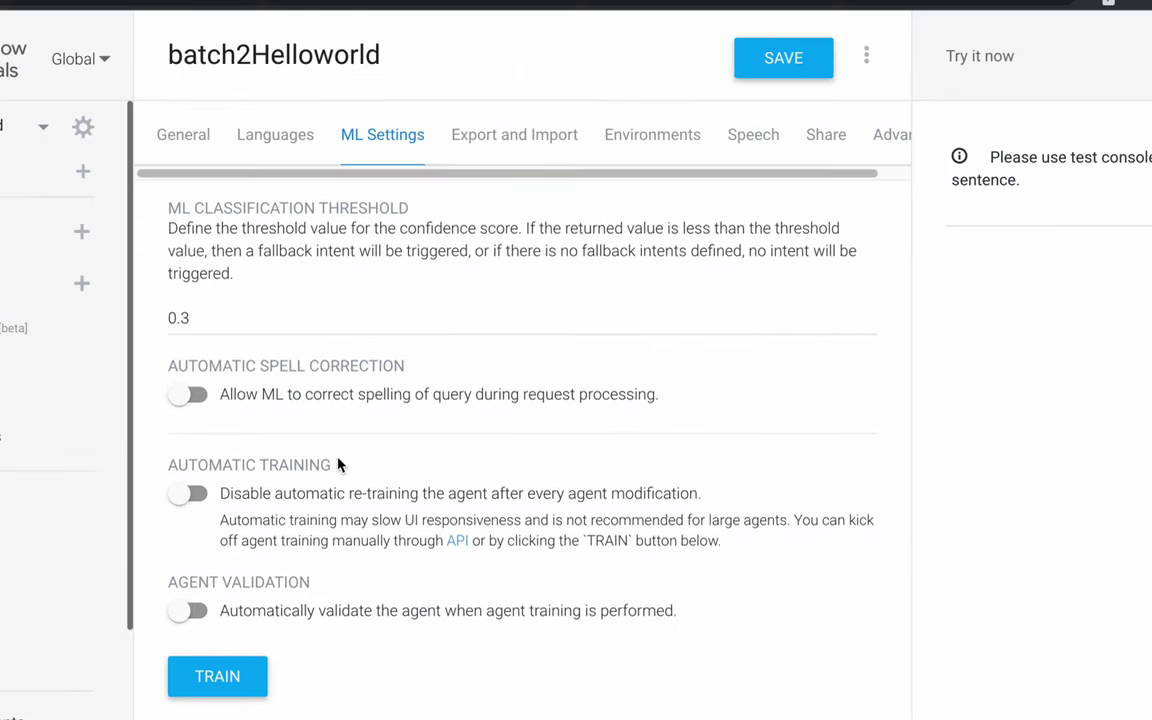
pyautogui.scroll(-1, 309, 511)
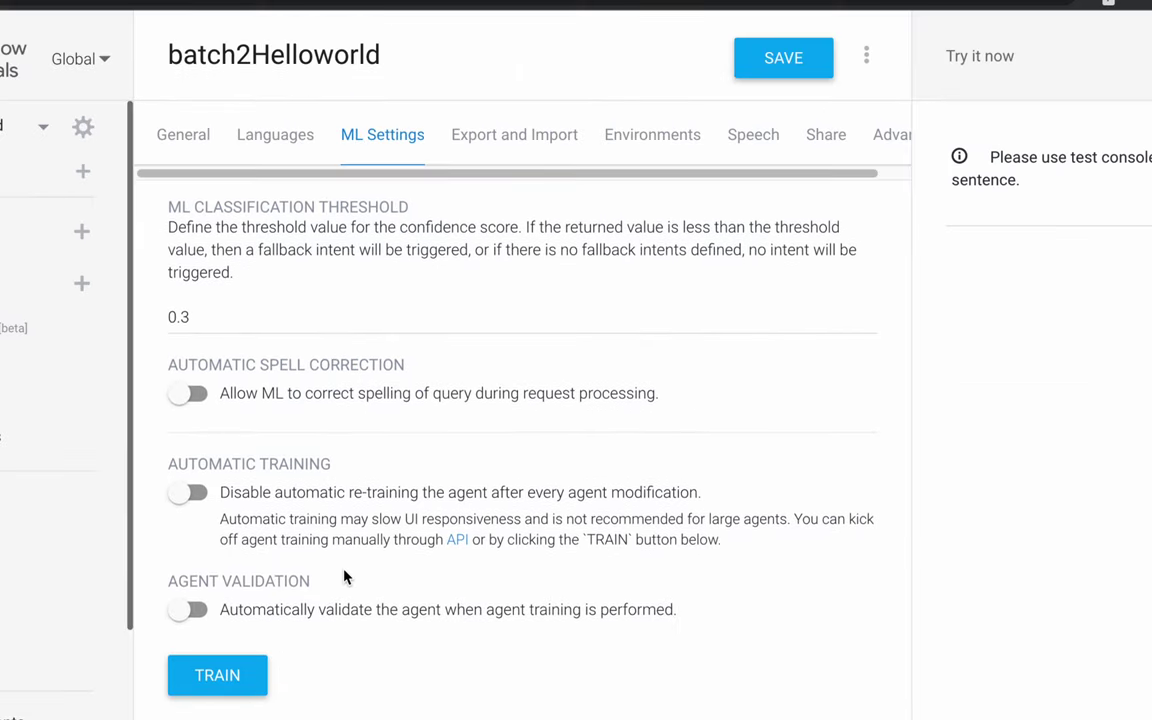
# - Review the agent's export and import options and its environments settings
pyautogui.click(513, 137)
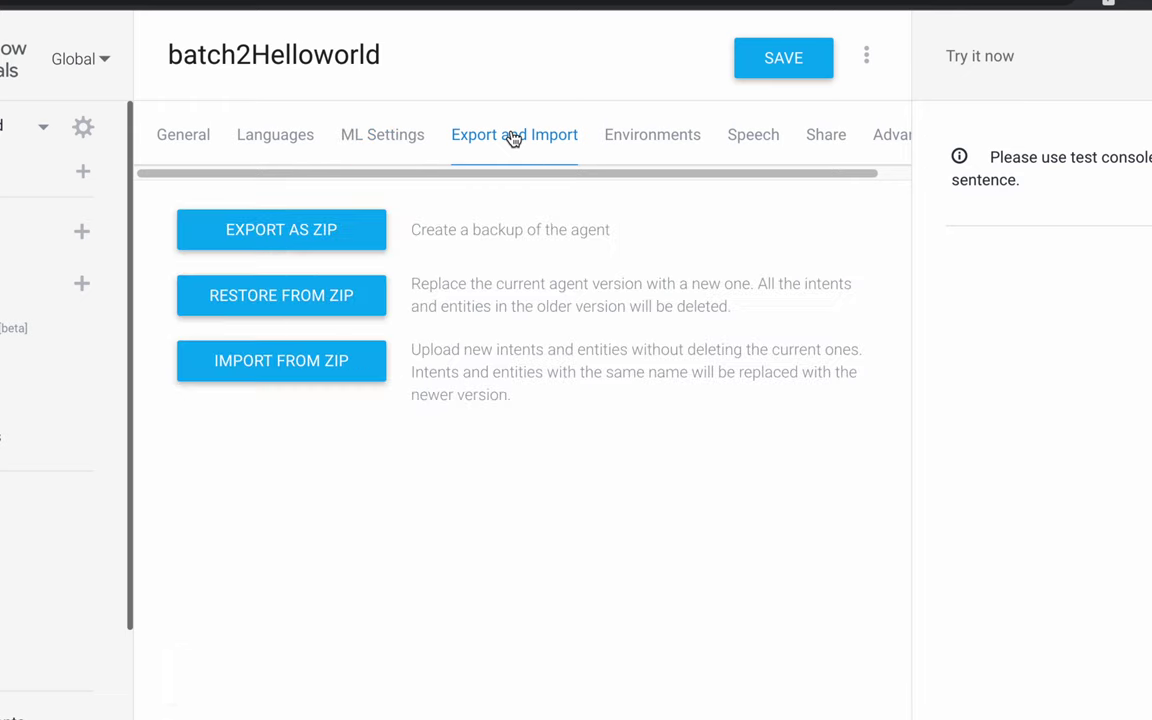
pyautogui.click(660, 136)
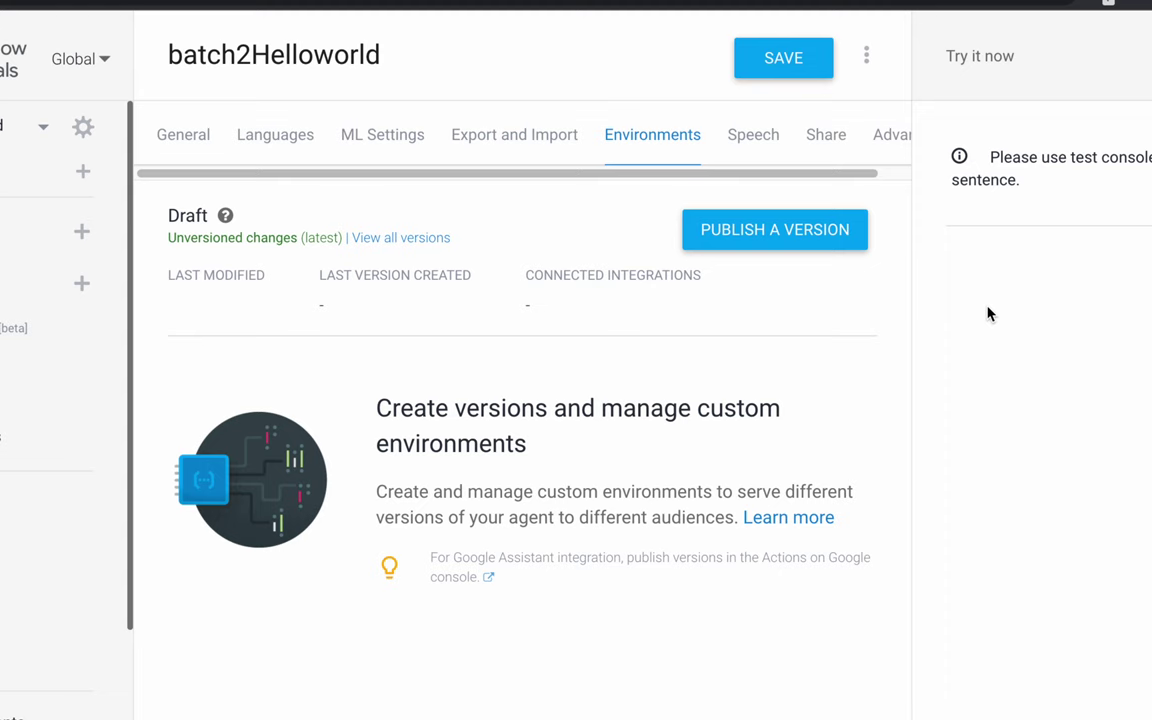
# - Open the agent's speech settings and review the speech recognition, text to speech and voice configuration sections
pyautogui.click(758, 142)
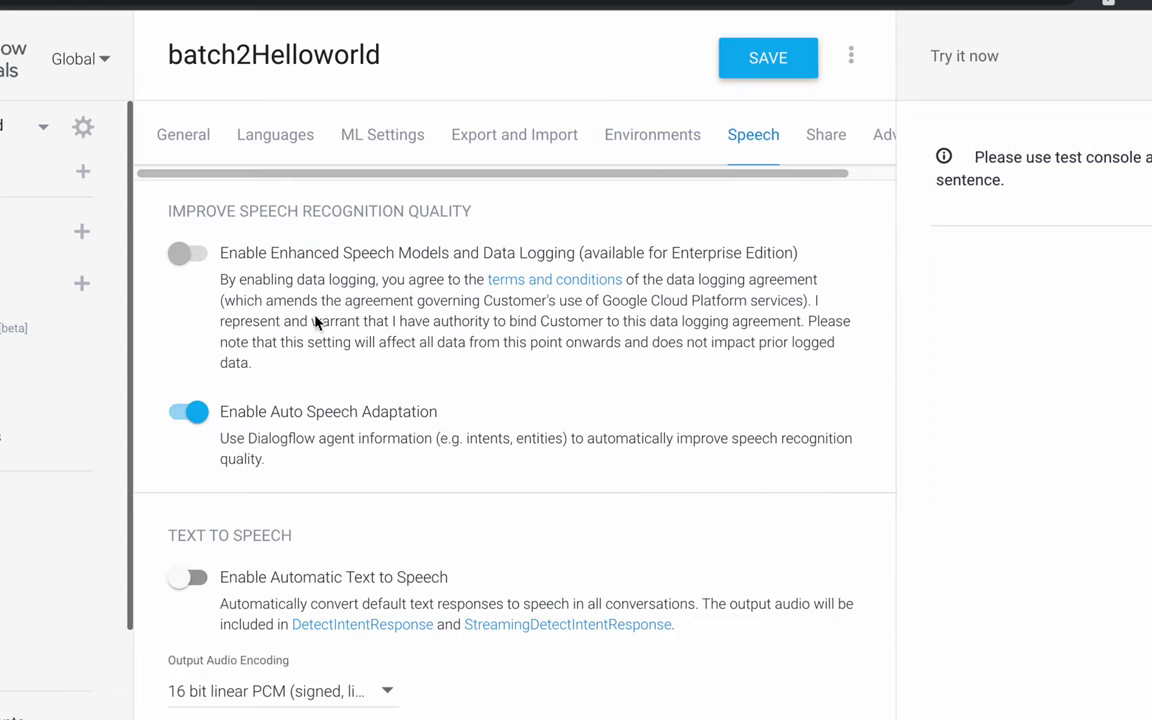
pyautogui.scroll(-3, 315, 322)
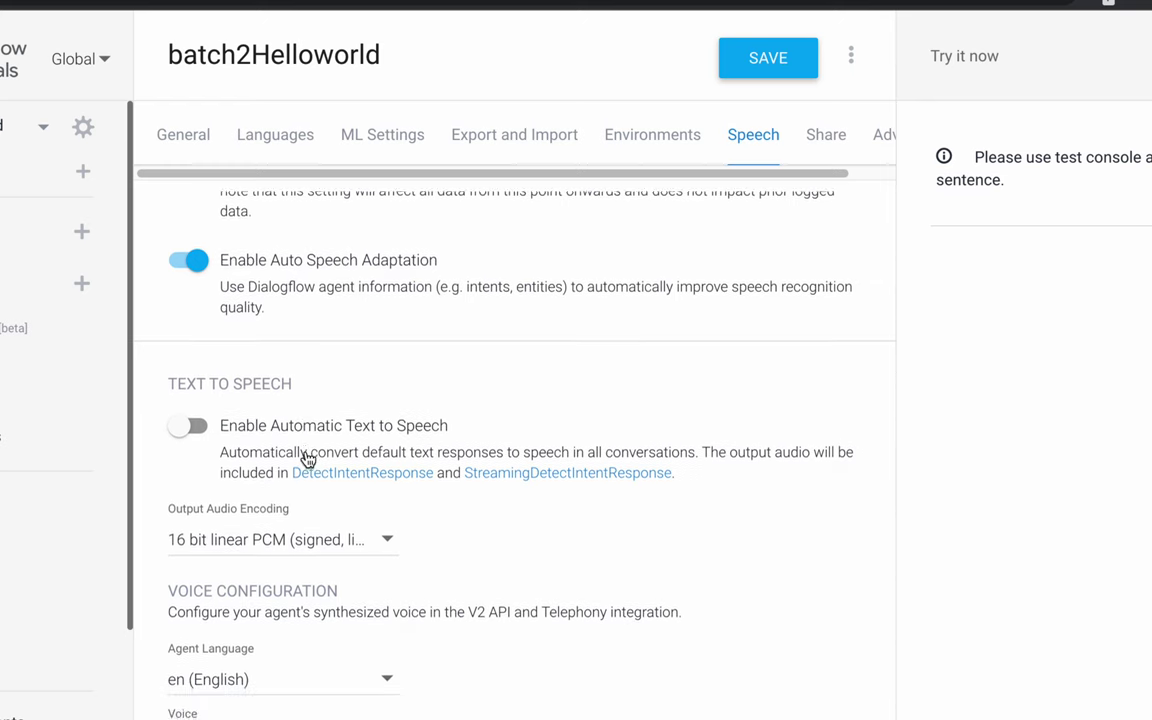
pyautogui.scroll(3, 280, 410)
pyautogui.scroll(-4, 288, 581)
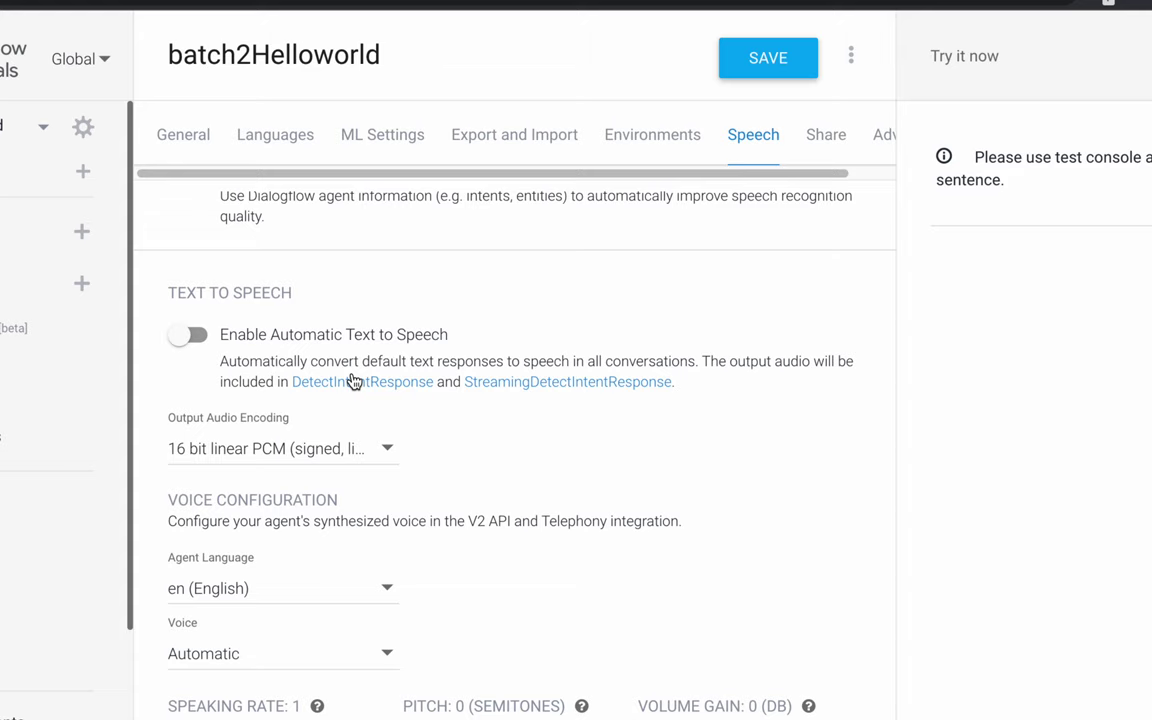
# - Review the output audio encoding and the available voices in the agent's voice configuration
pyautogui.scroll(-4, 813, 540)
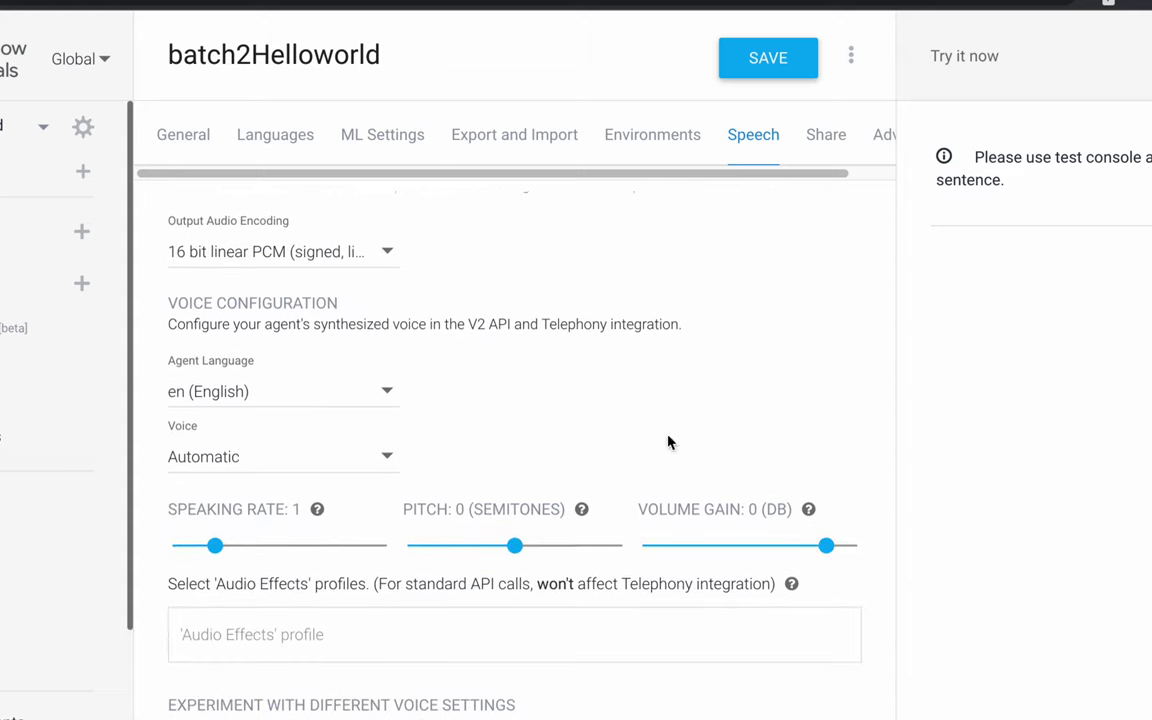
pyautogui.click(204, 256)
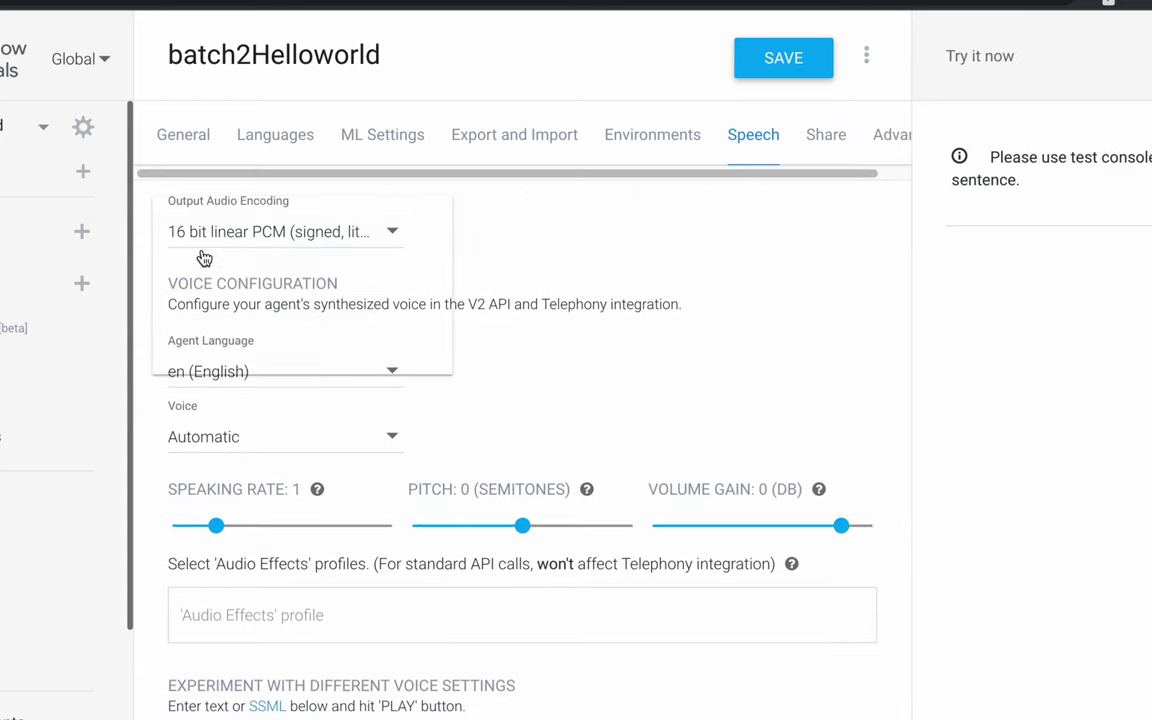
pyautogui.click(948, 333)
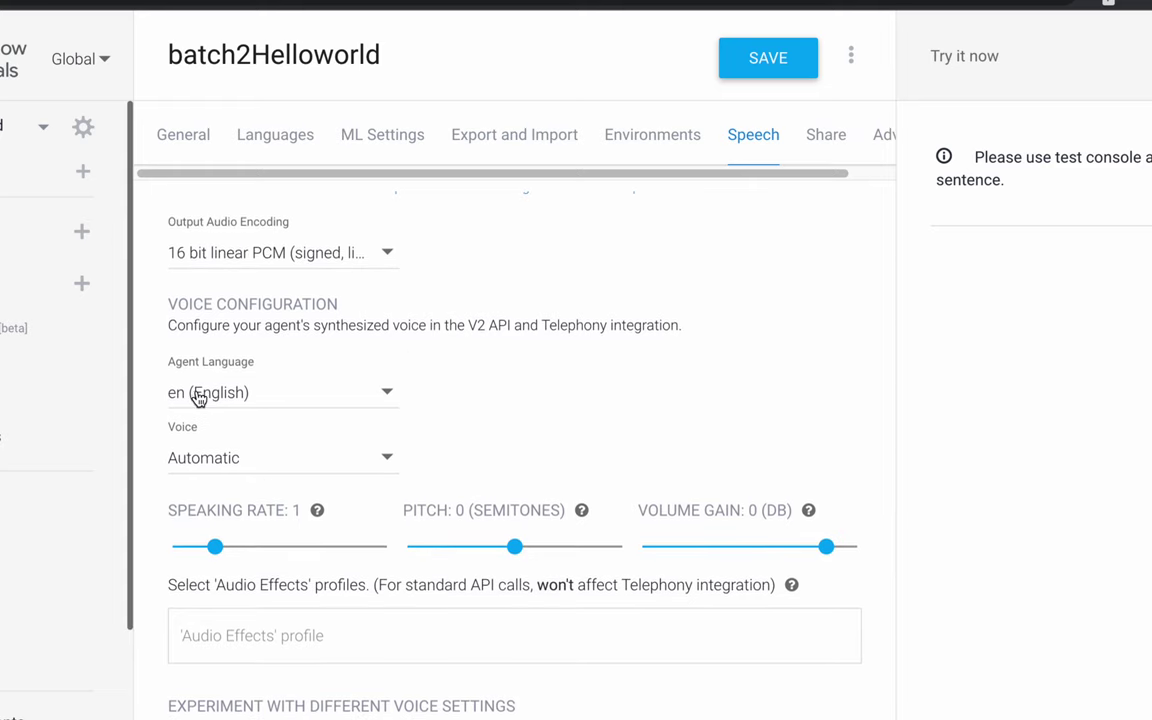
pyautogui.click(205, 467)
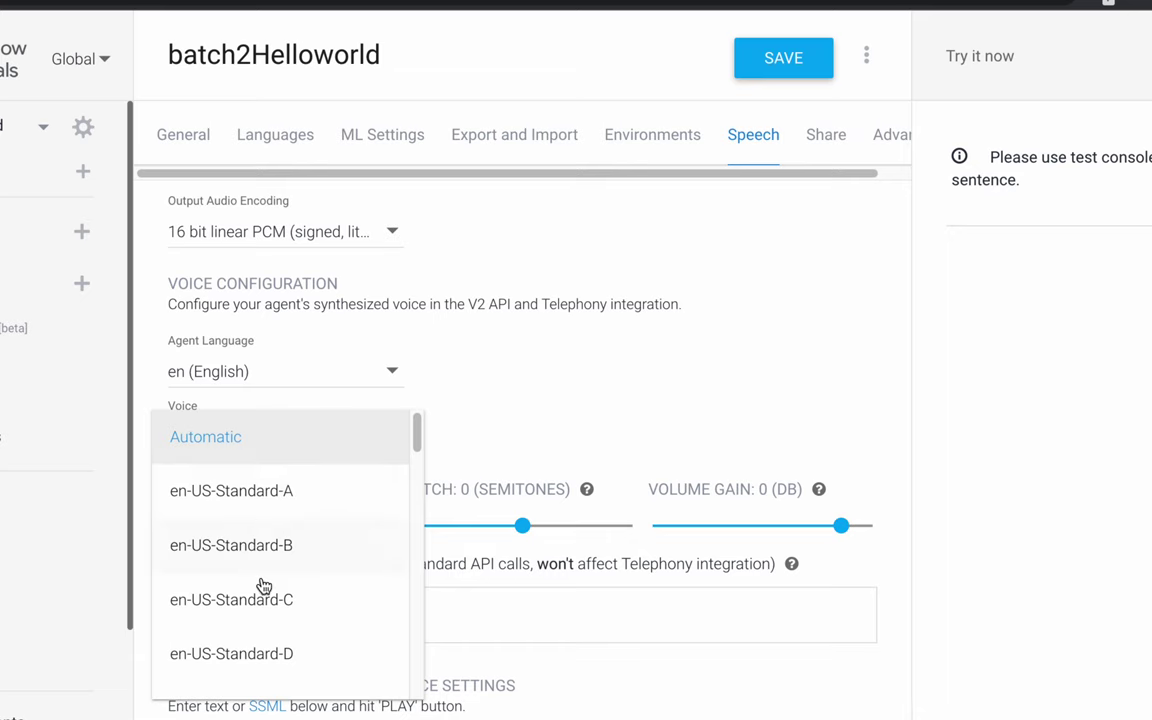
pyautogui.scroll(-6, 348, 533)
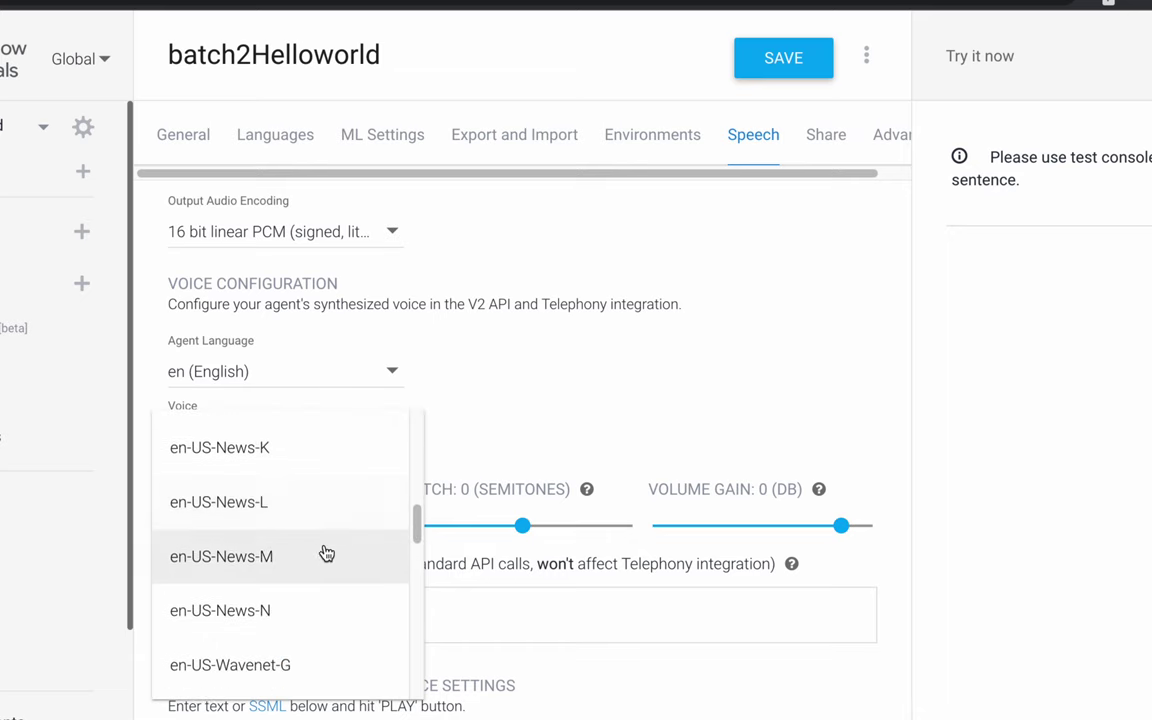
pyautogui.scroll(1, 327, 553)
pyautogui.click(1032, 317)
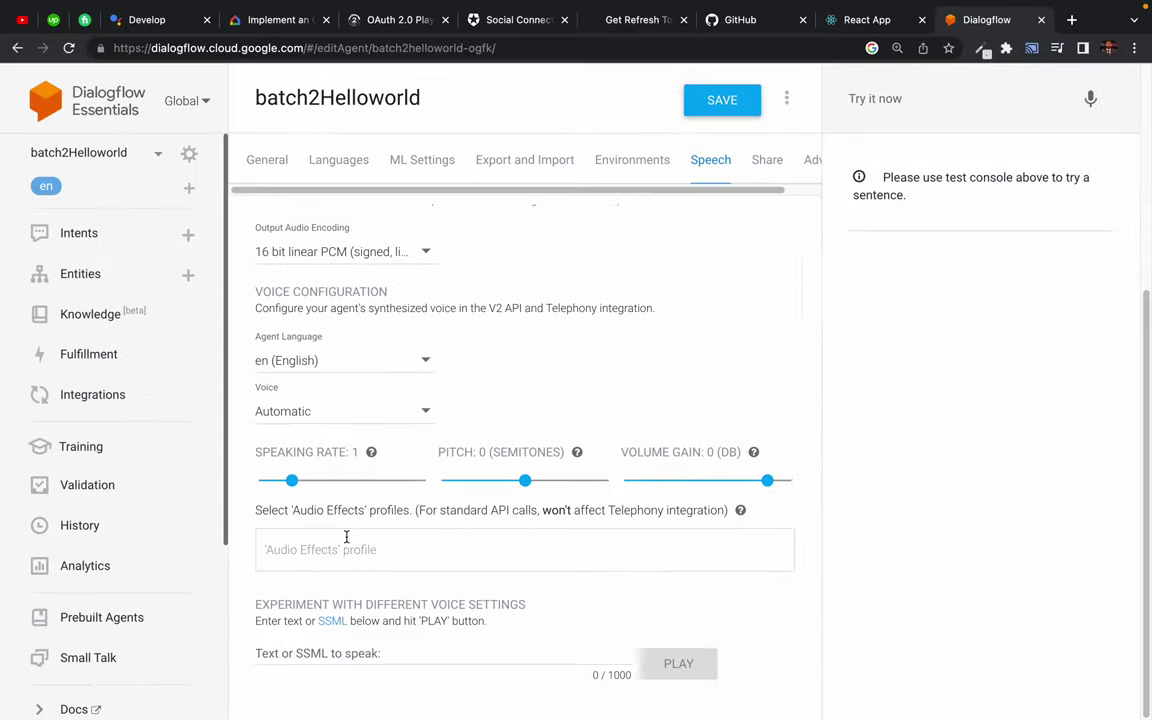
# - Look through the available device classes for the Audio Effects profile without selecting one
pyautogui.click(321, 540)
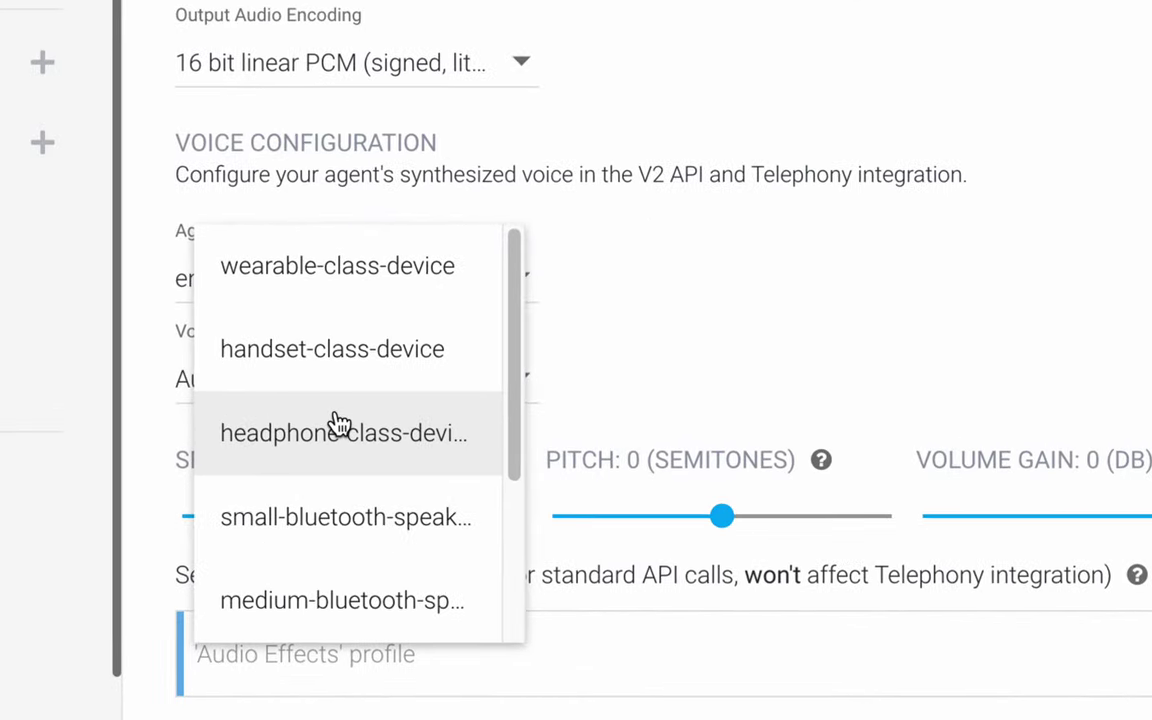
pyautogui.scroll(-3, 334, 380)
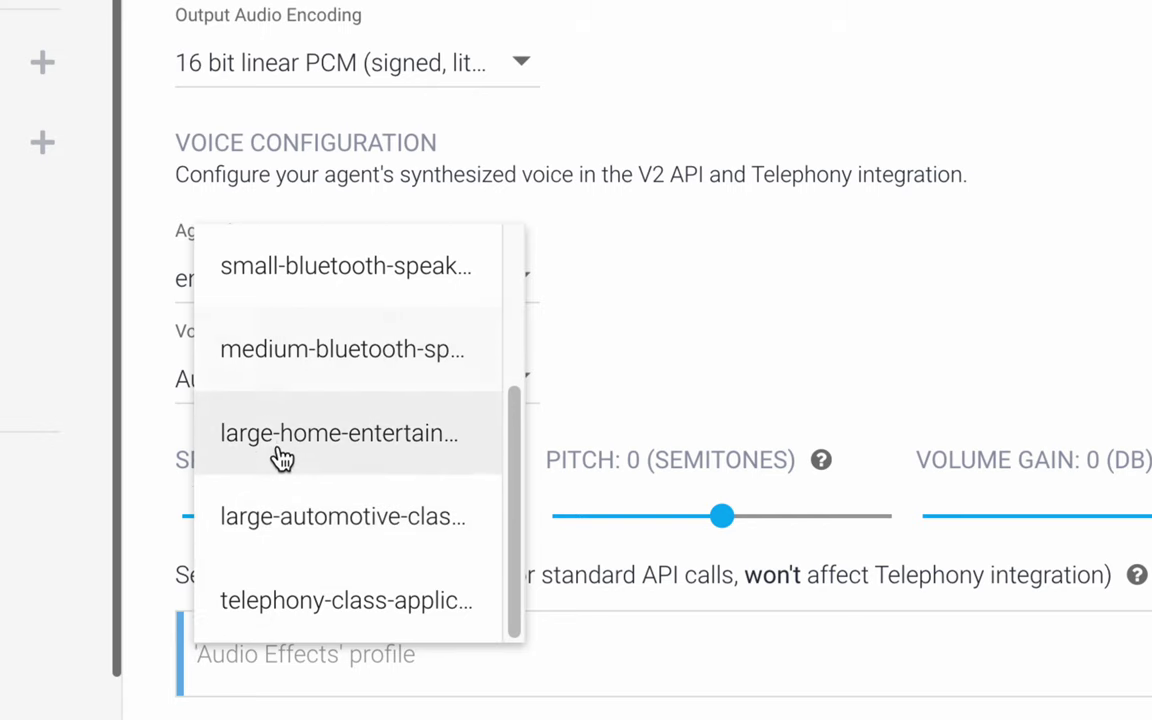
pyautogui.scroll(2, 309, 455)
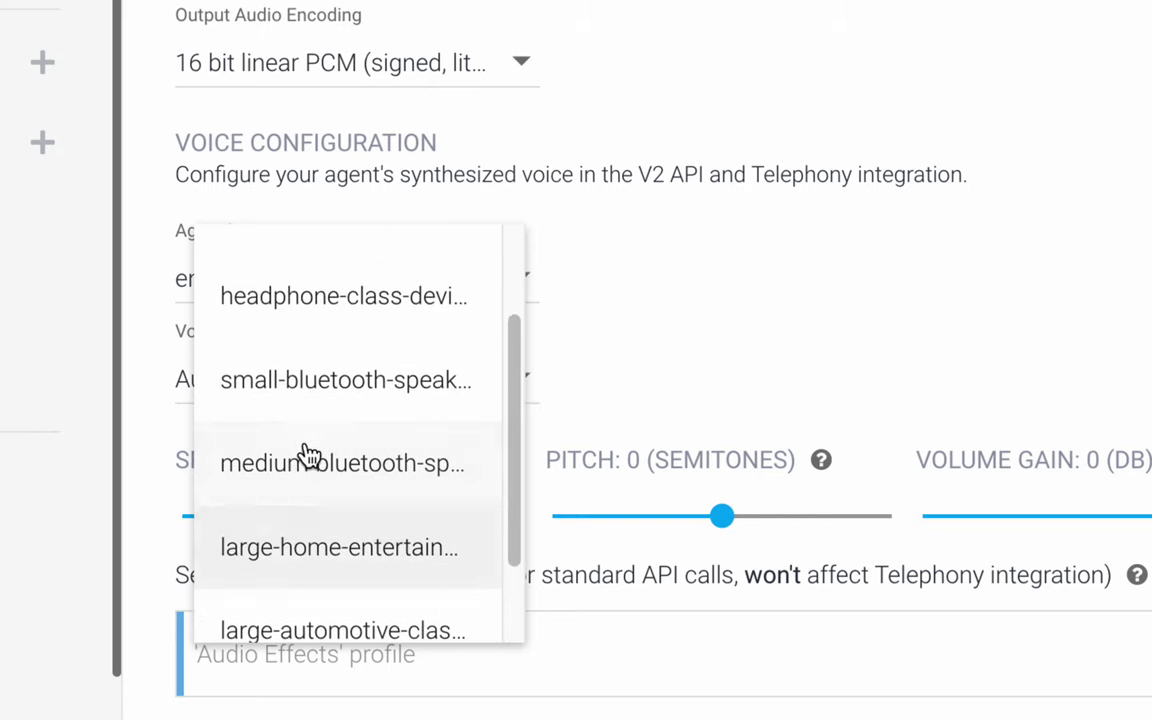
pyautogui.click(670, 325)
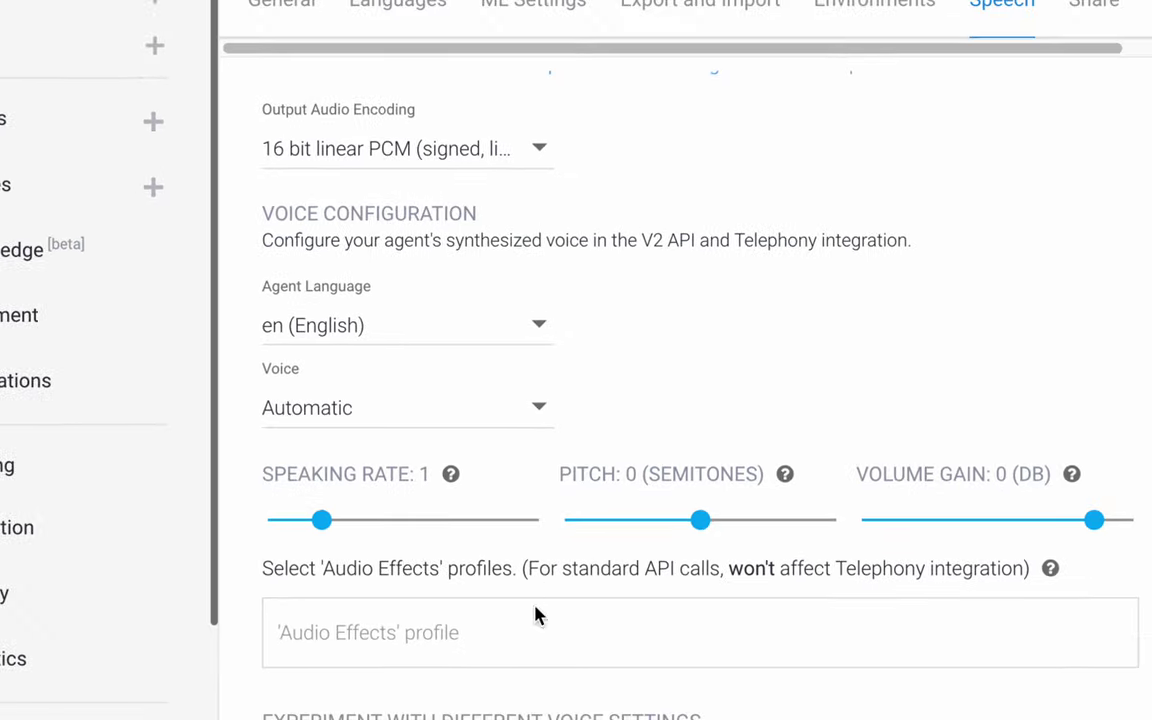
# - Try placeholder text in the voice experiment's text-to-speak field and clear it again
pyautogui.scroll(-2, 535, 613)
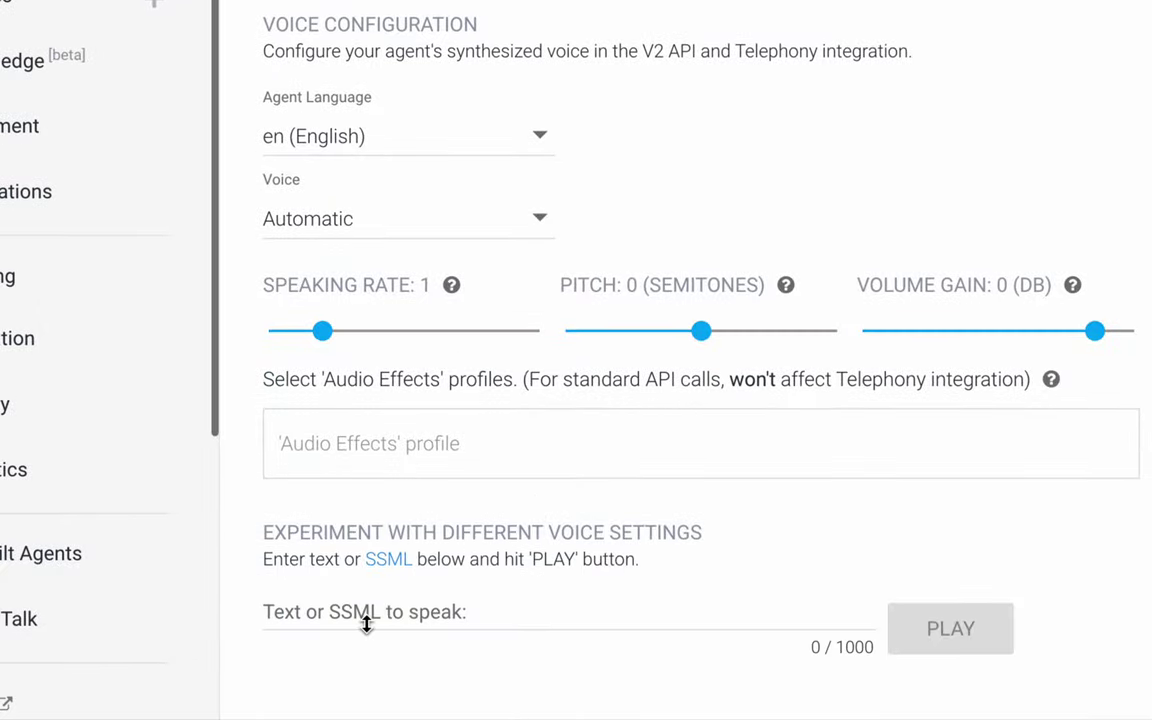
pyautogui.click(321, 614)
pyautogui.write('kjflkfhkhjasd')
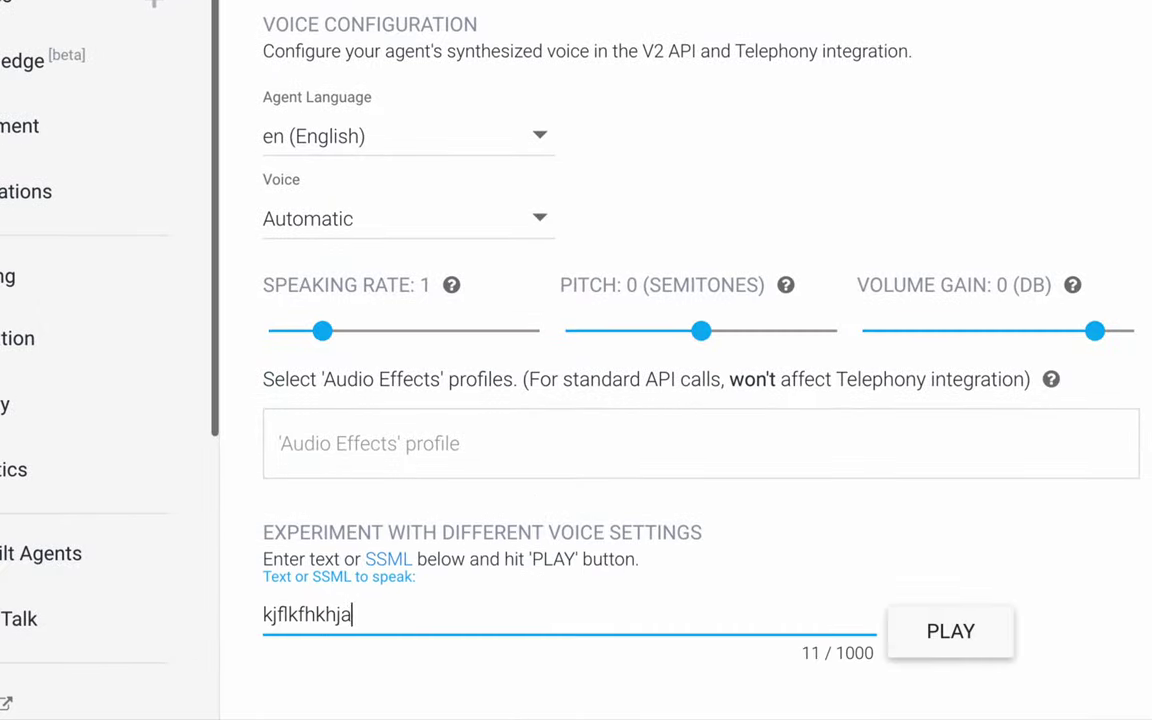
pyautogui.doubleClick(415, 625)
pyautogui.press('BackSpace')
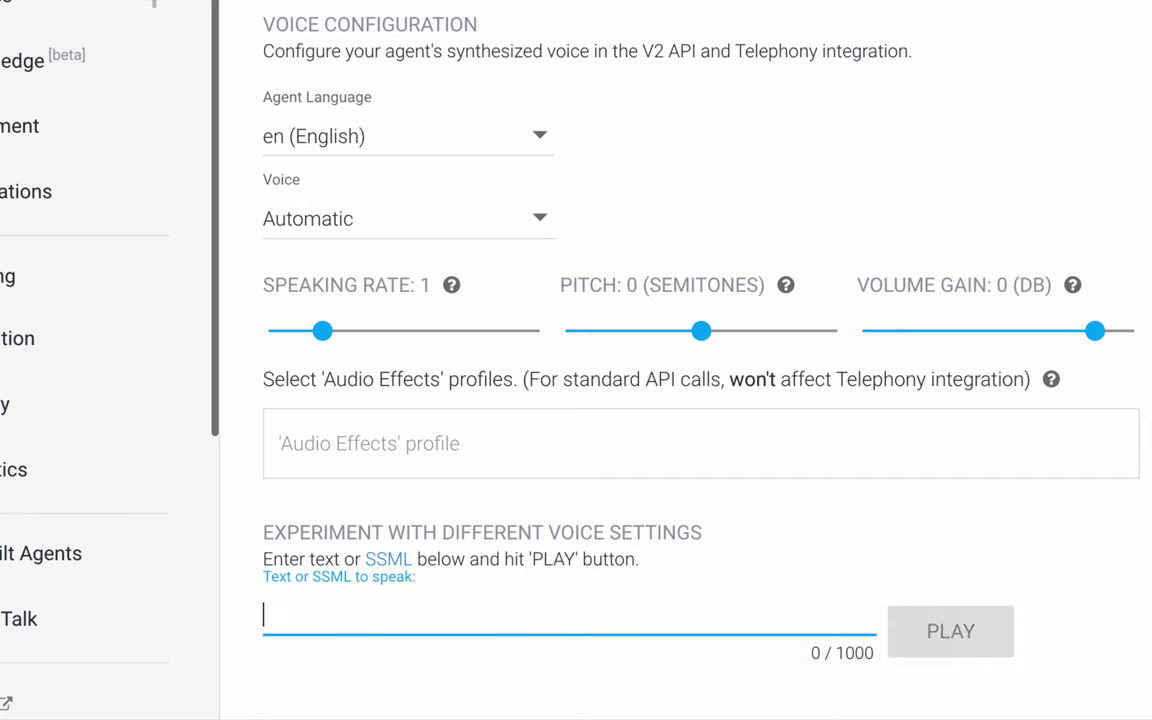
pyautogui.scroll(5, 700, 491)
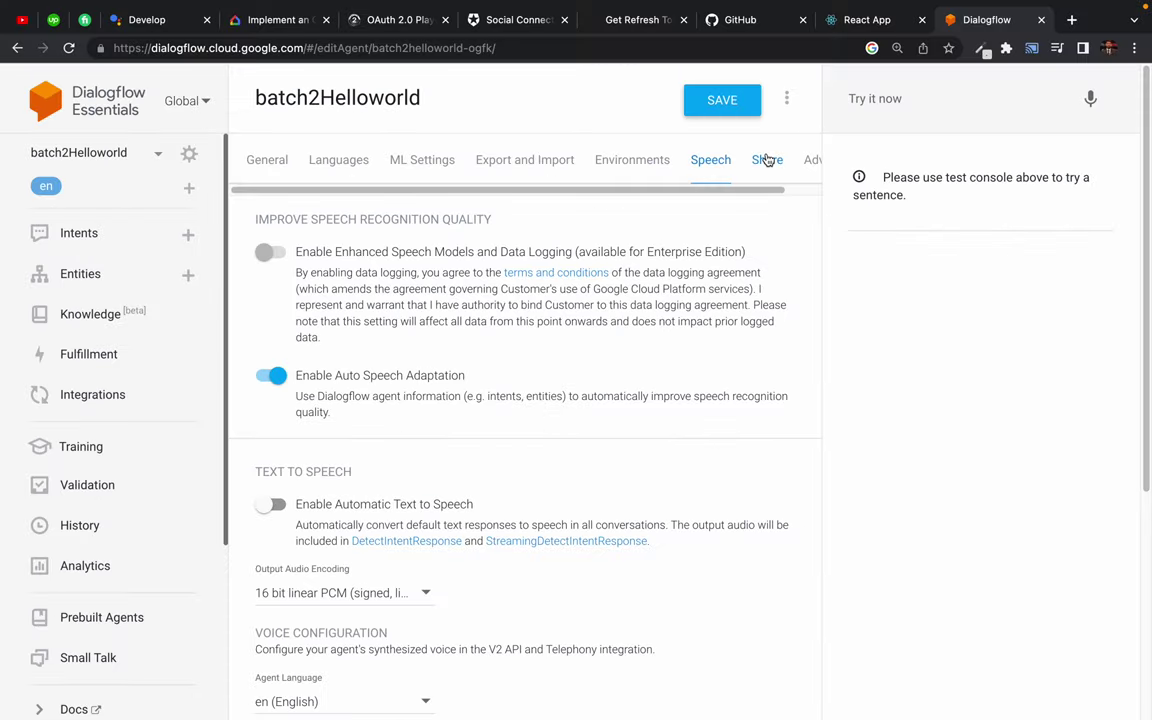
# - Review the agent's sharing access and invitation options and the sentiment analysis option in its advanced settings
pyautogui.click(767, 160)
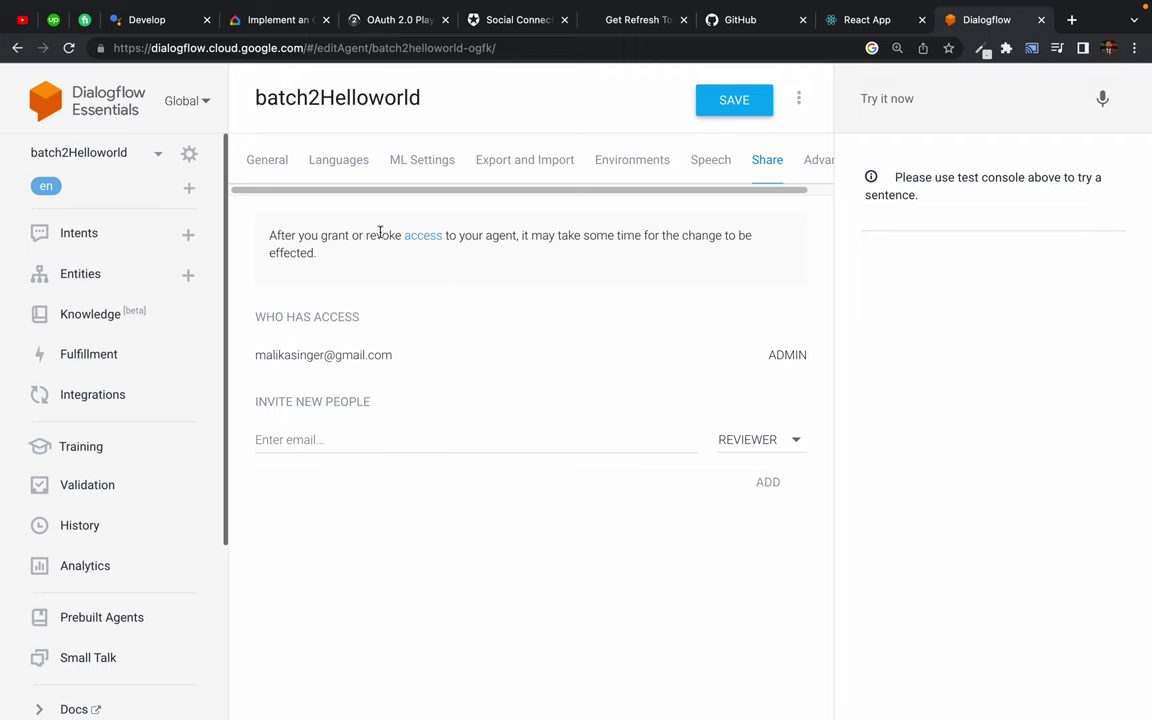
pyautogui.hscroll(2, 779, 164)
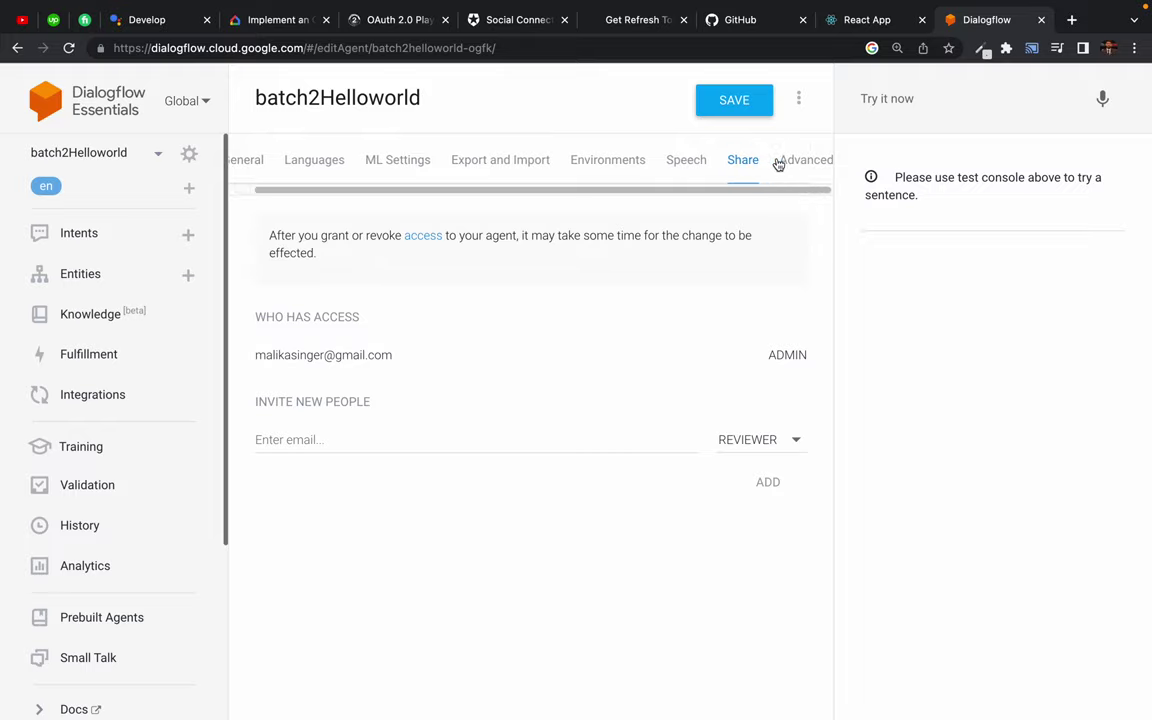
pyautogui.click(781, 162)
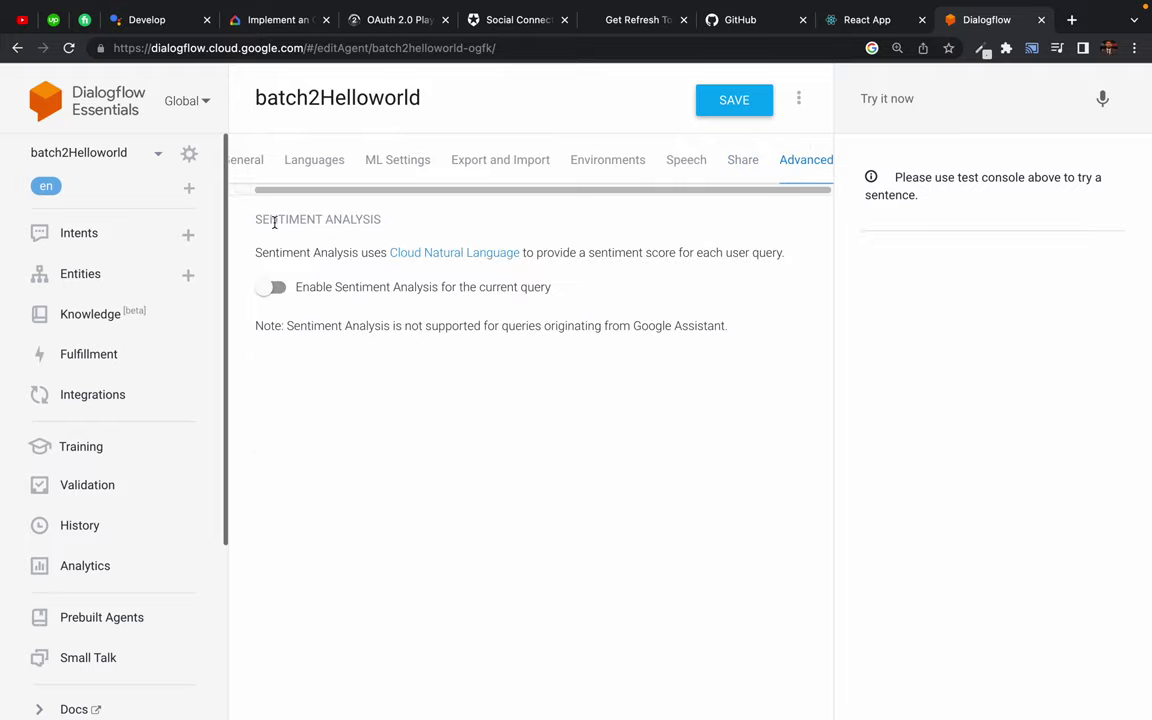
pyautogui.moveTo(277, 220); pyautogui.dragTo(350, 221)
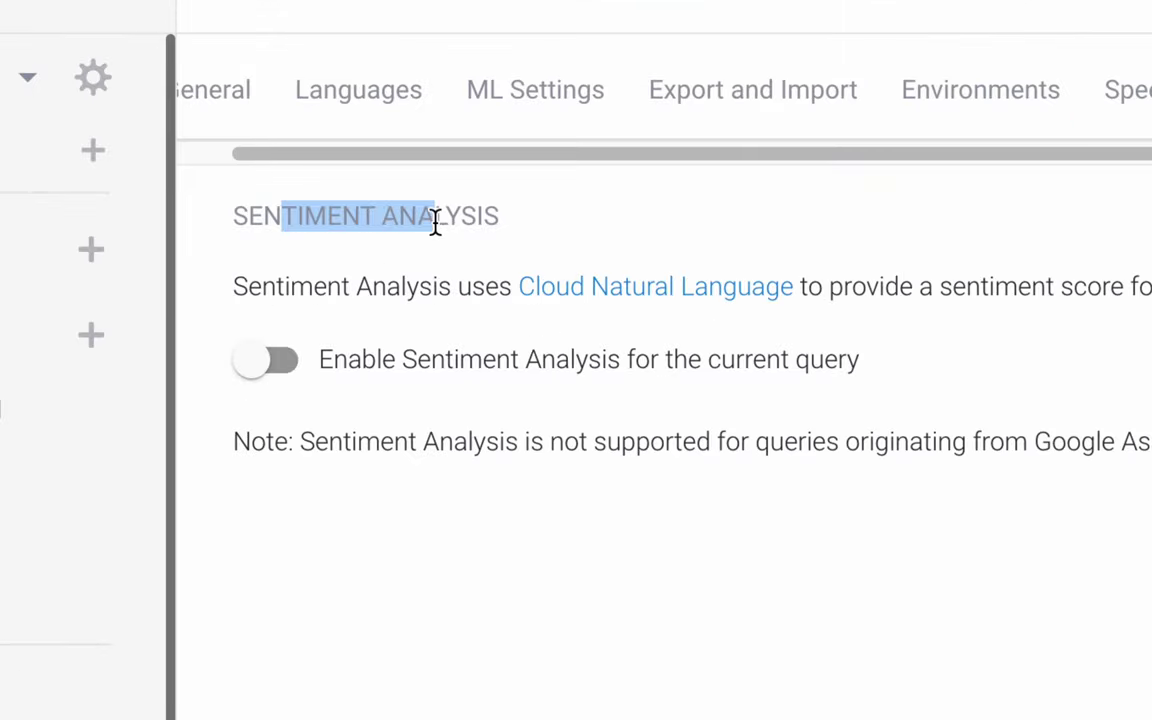
pyautogui.click(435, 222)
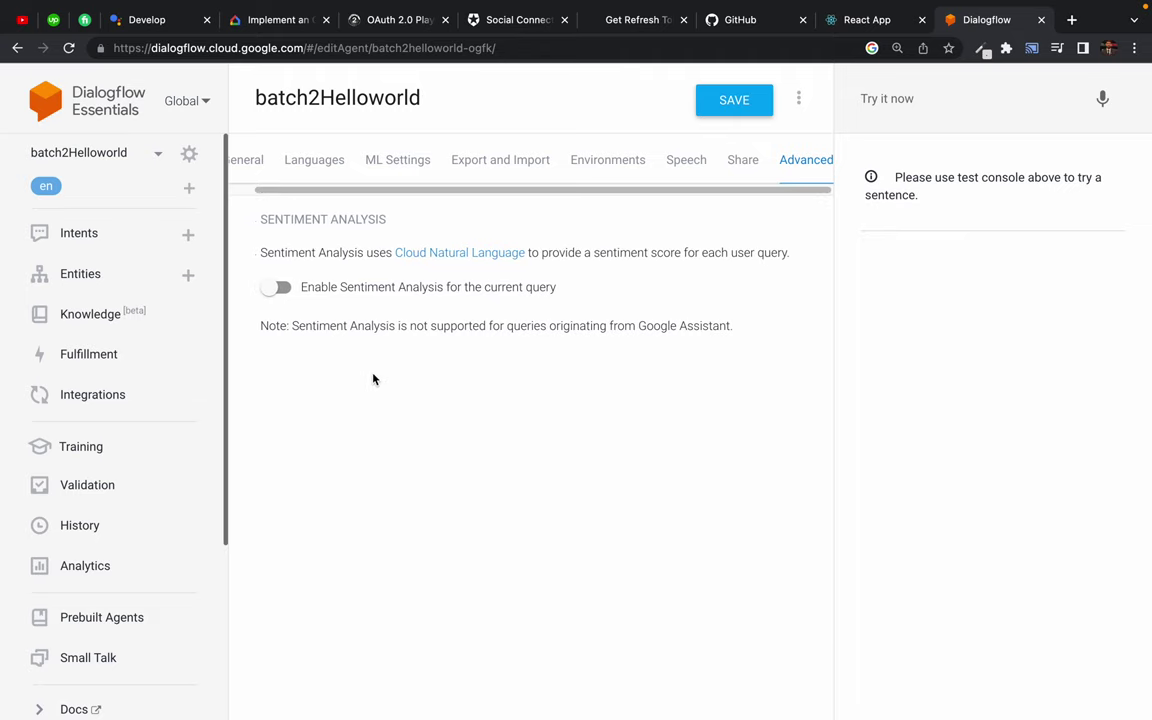
pyautogui.hscroll(-3, 374, 379)
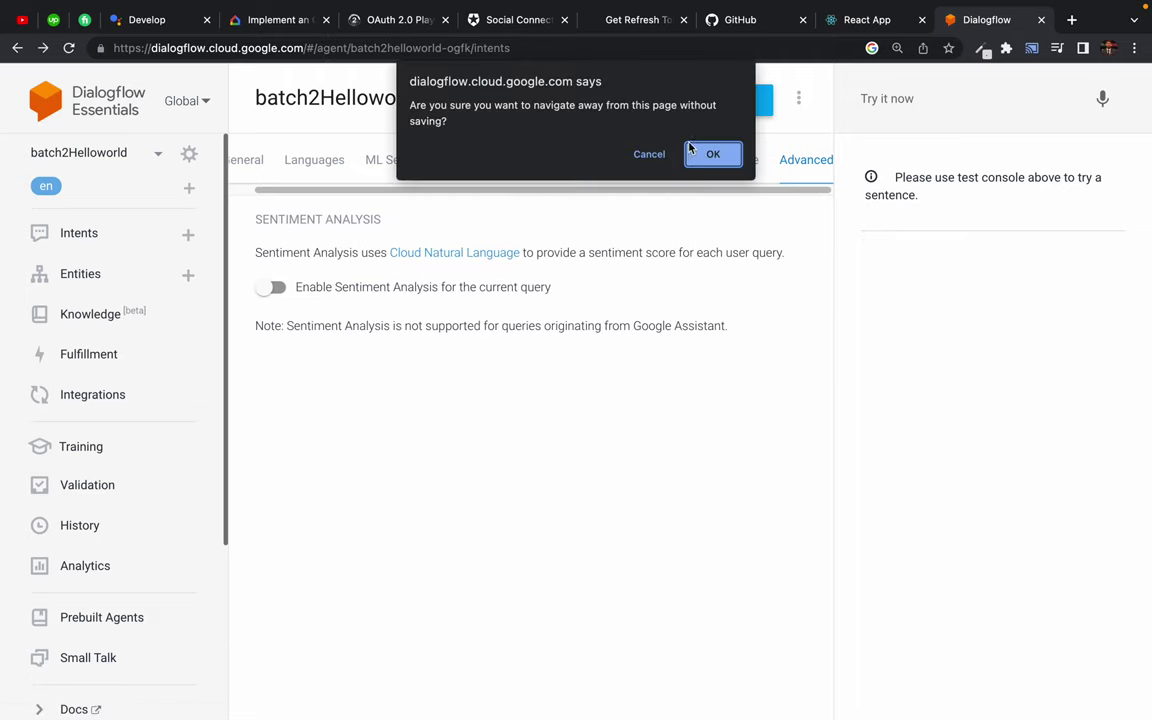
pyautogui.click(650, 155)
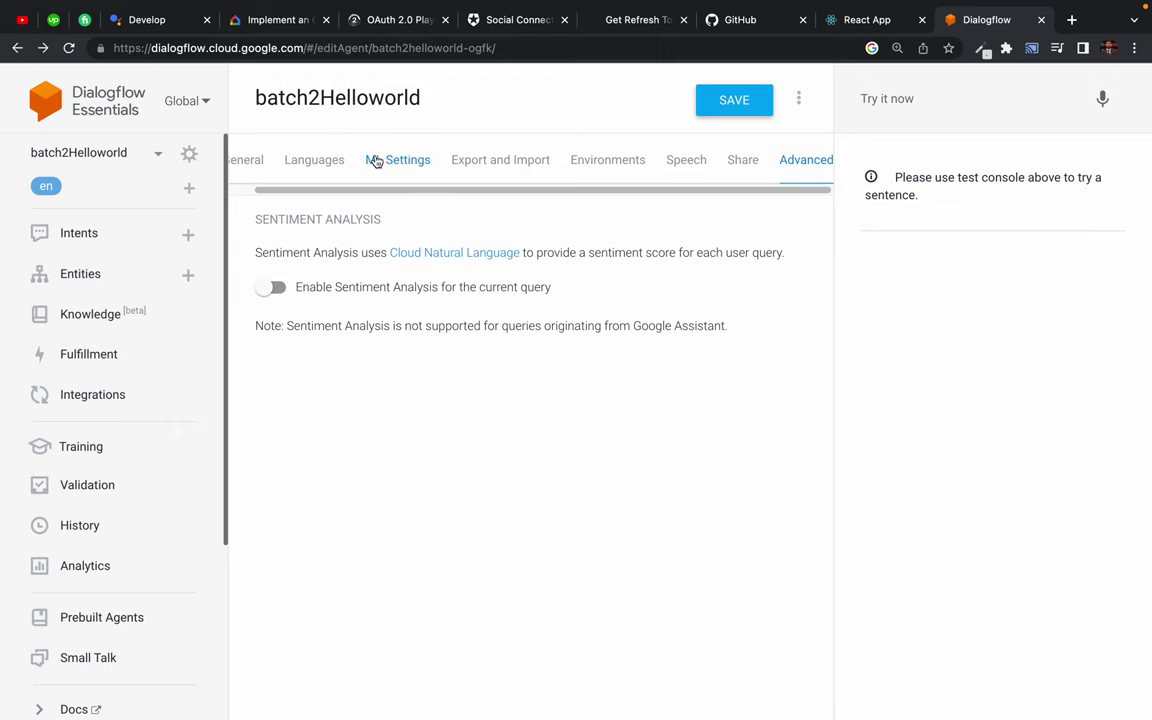
# - Go back to the general settings and open the agent's intents list, leaving the settings without saving
pyautogui.click(238, 160)
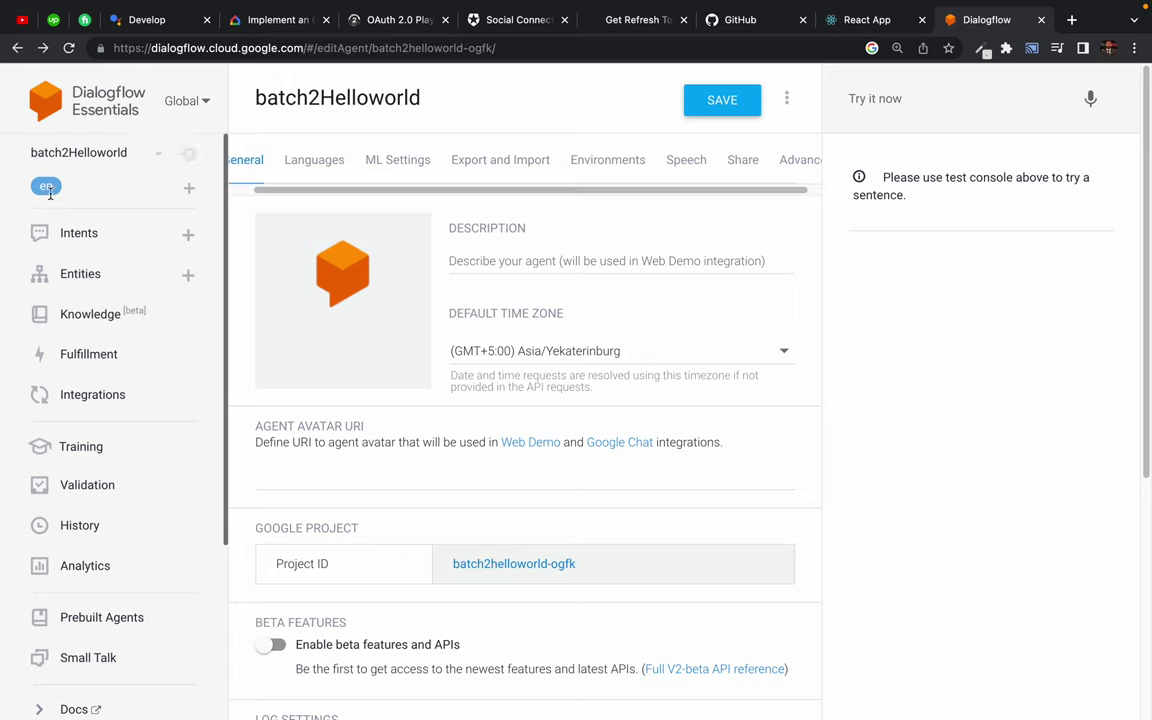
pyautogui.click(61, 233)
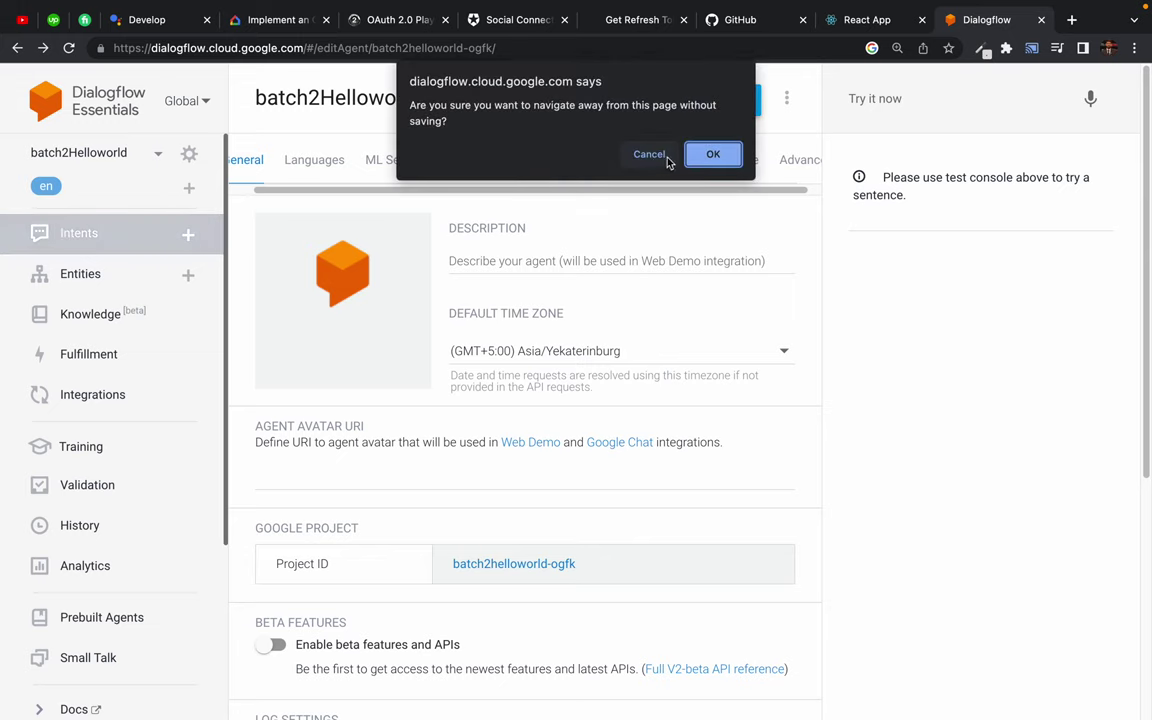
pyautogui.click(712, 154)
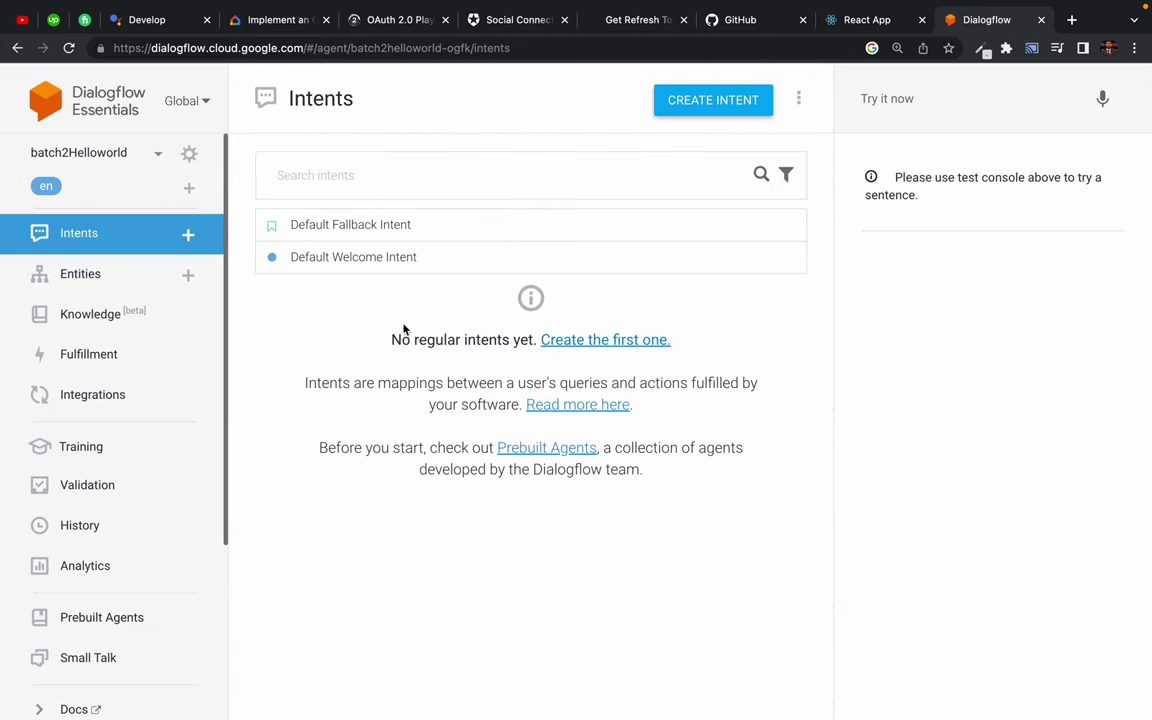
# - Examine the default fallback and welcome intents and the explanation of intents on the overview page
pyautogui.moveTo(280, 326); pyautogui.dragTo(386, 190)
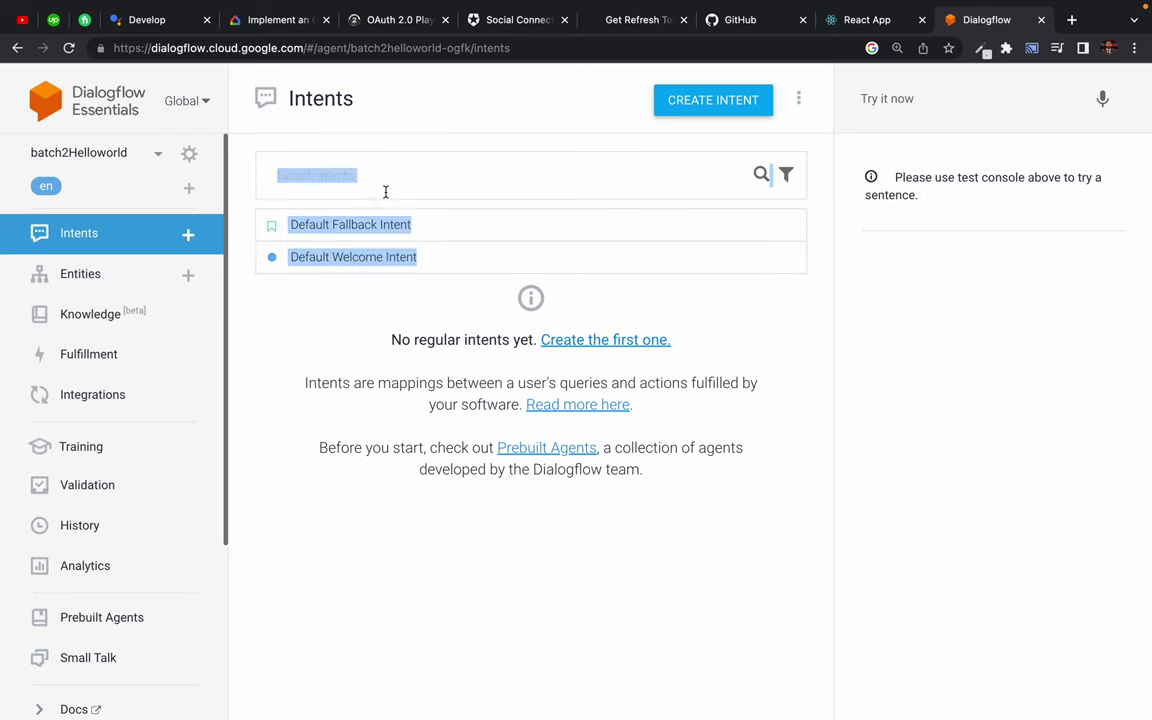
pyautogui.click(266, 349)
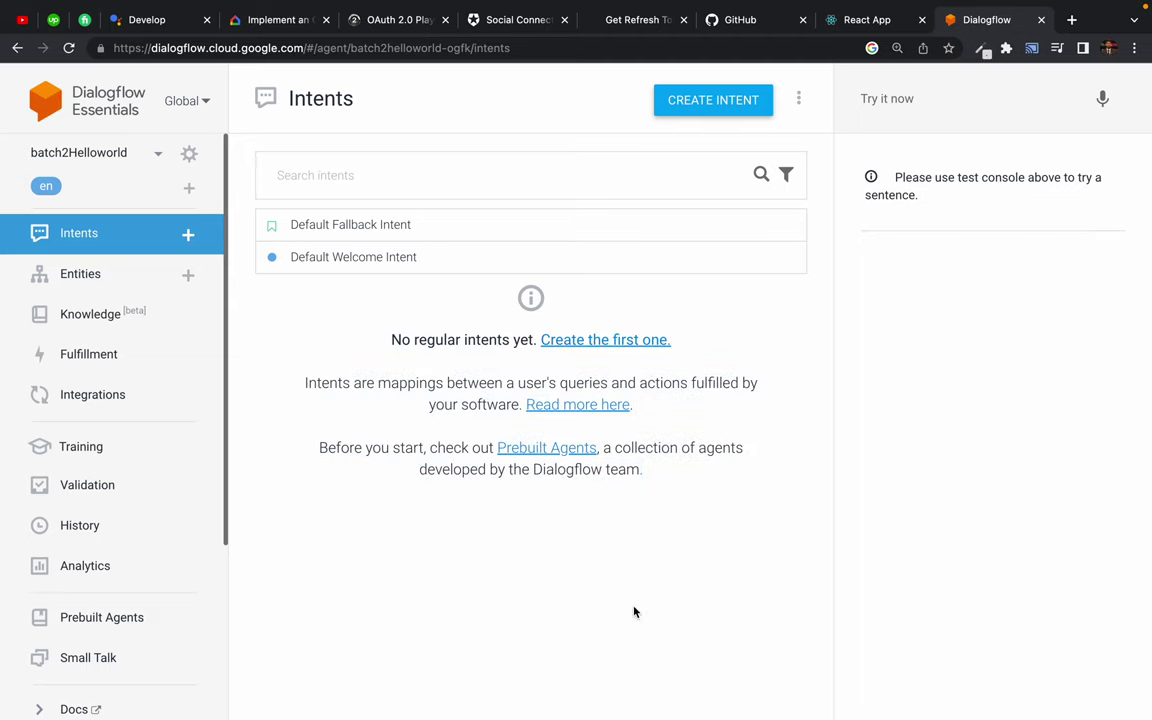
pyautogui.moveTo(323, 297); pyautogui.dragTo(595, 506)
pyautogui.click(595, 506)
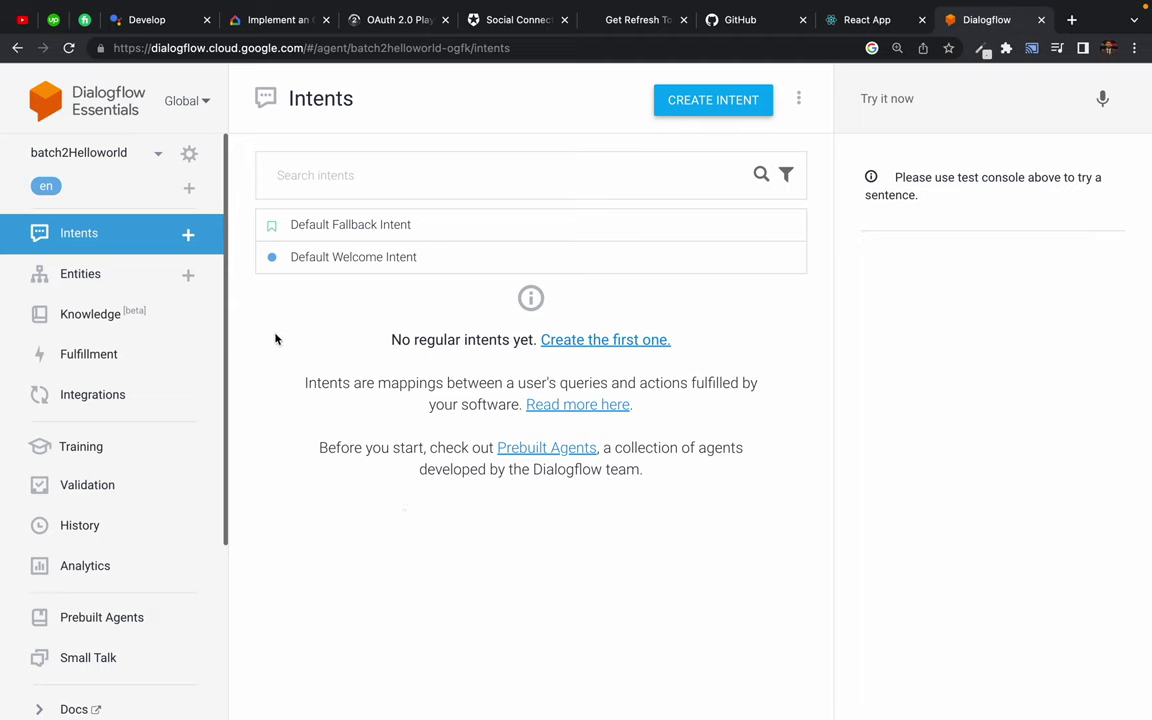
pyautogui.moveTo(298, 311); pyautogui.dragTo(535, 491)
pyautogui.click(571, 519)
pyautogui.moveTo(346, 300); pyautogui.dragTo(579, 545)
pyautogui.click(578, 546)
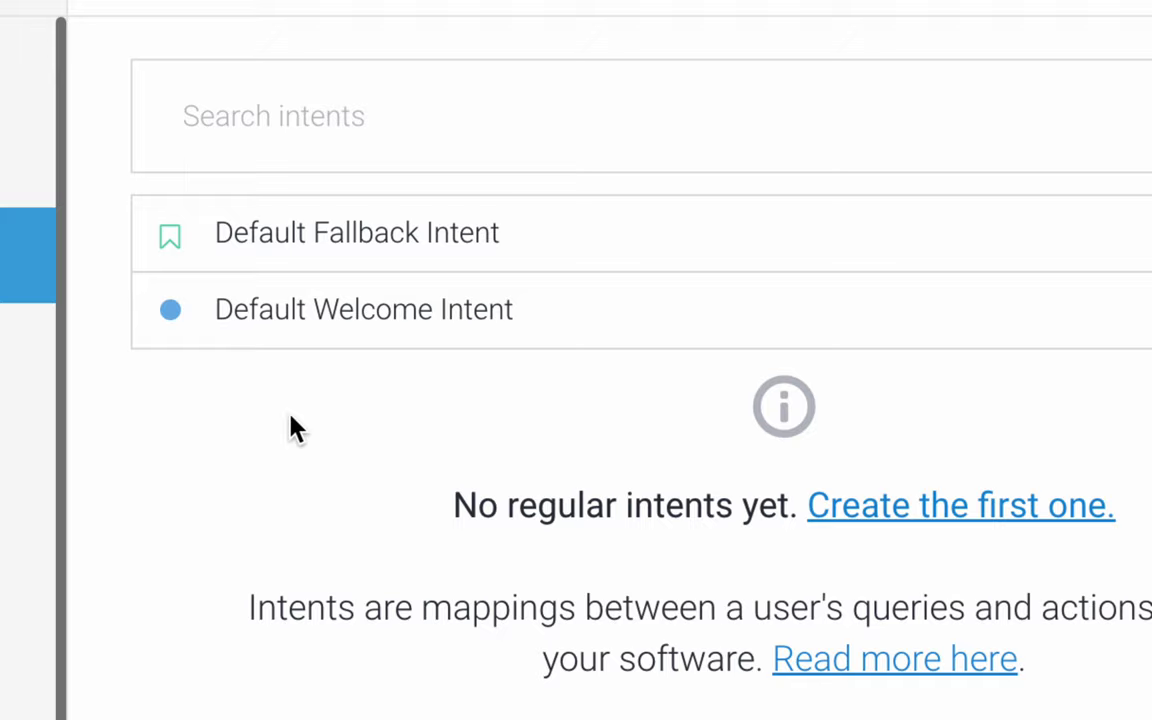
# - Open the Default Welcome Intent and collapse its Events section to focus on the training phrases
pyautogui.click(357, 328)
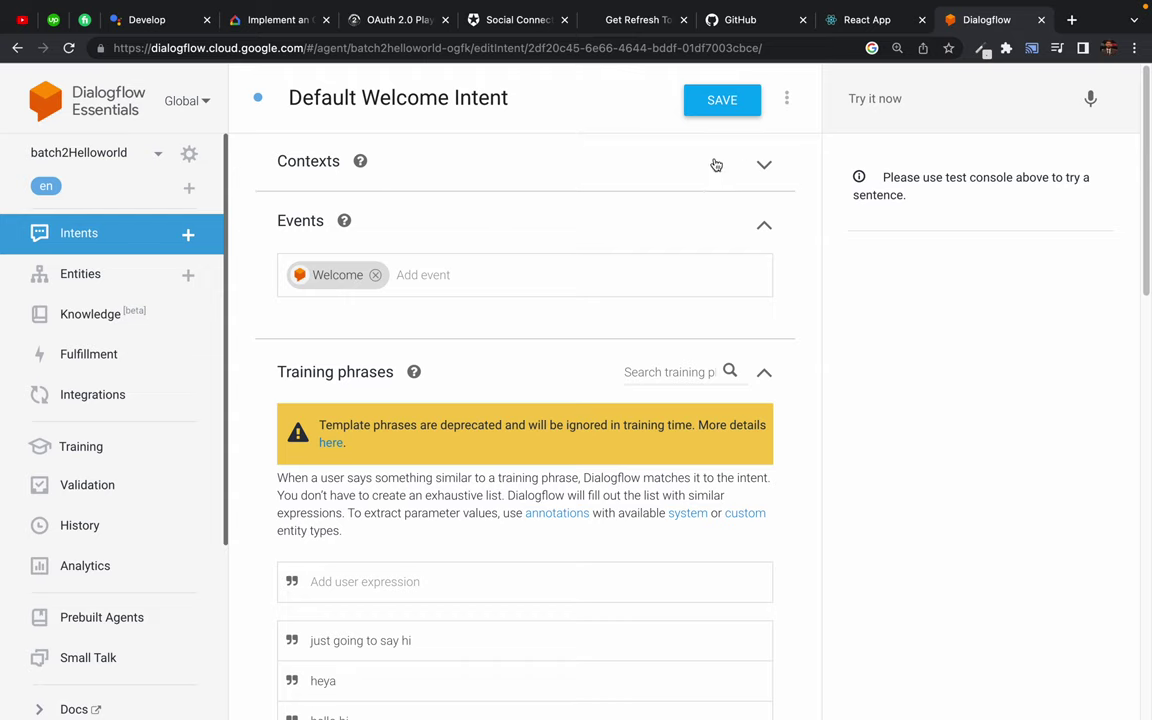
pyautogui.click(763, 226)
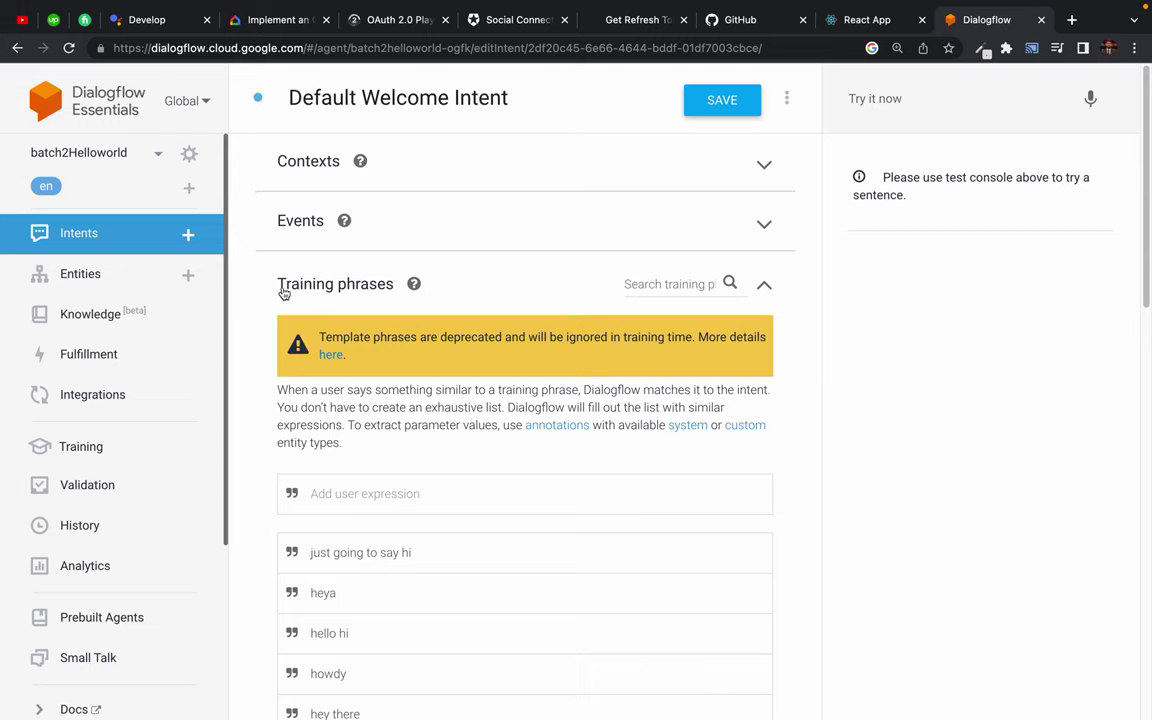
pyautogui.moveTo(250, 285); pyautogui.dragTo(926, 316)
pyautogui.click(350, 290)
pyautogui.moveTo(270, 288); pyautogui.dragTo(944, 334)
pyautogui.click(943, 335)
# - Read through the welcome intent's list of training phrases down to the action and parameters section
pyautogui.scroll(-2, 591, 391)
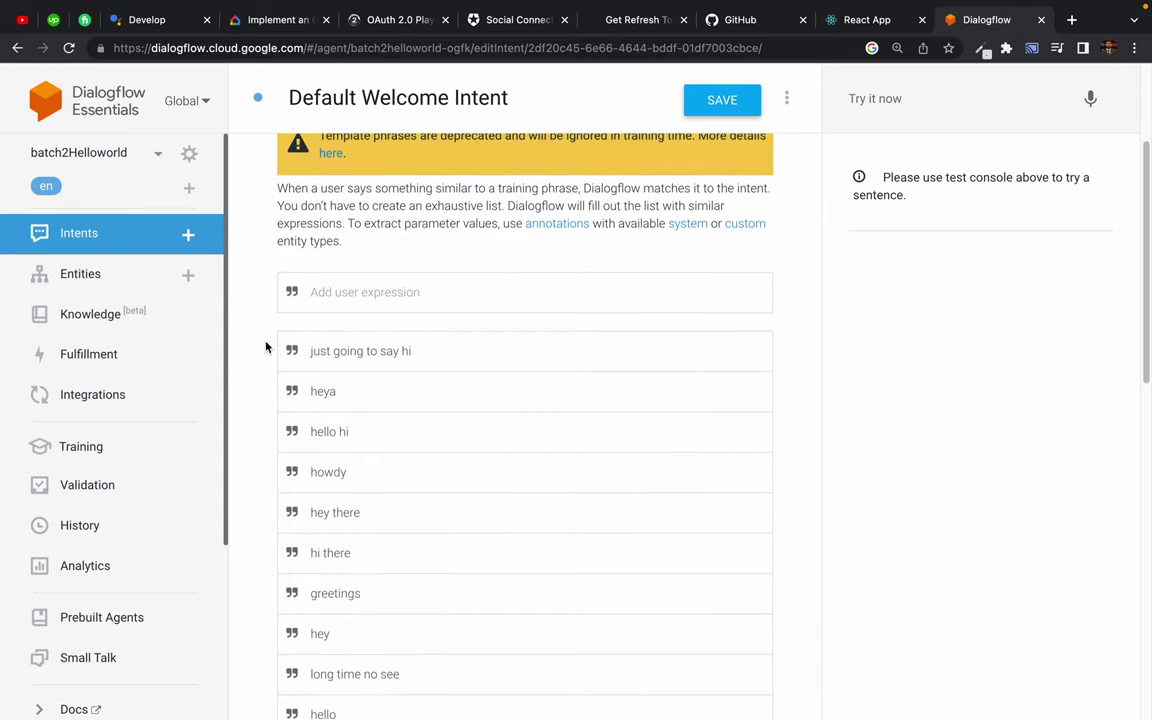
pyautogui.scroll(-1, 290, 315)
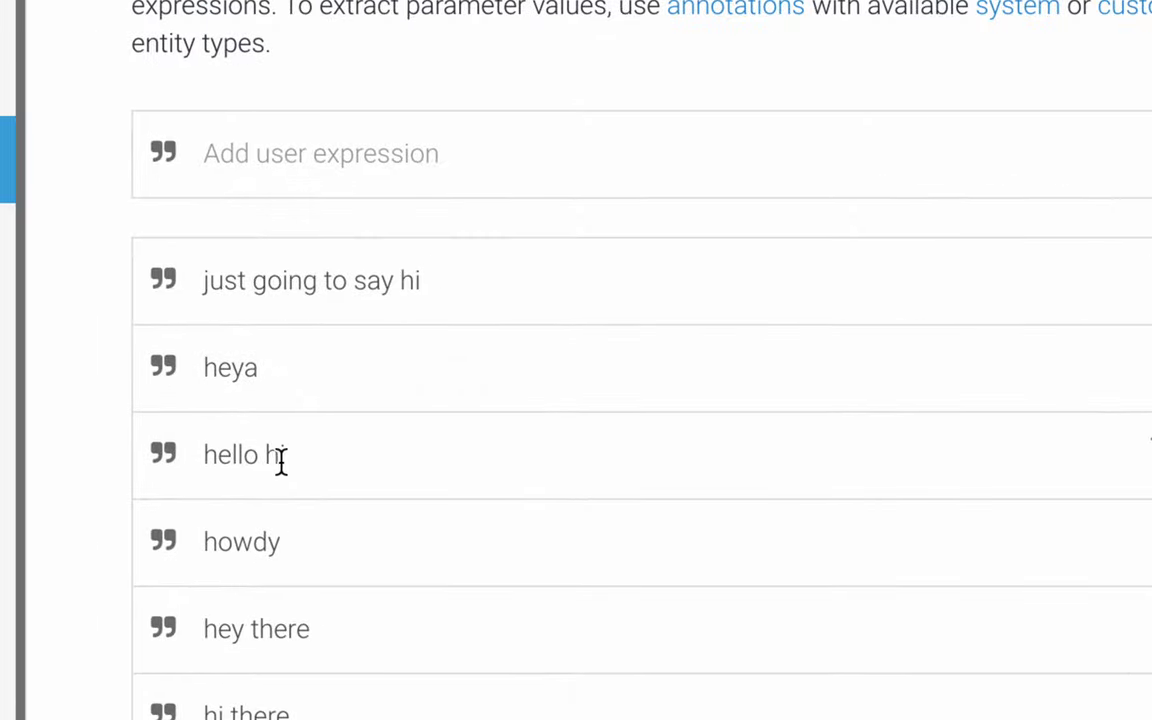
pyautogui.scroll(-2, 281, 462)
pyautogui.scroll(-1, 257, 481)
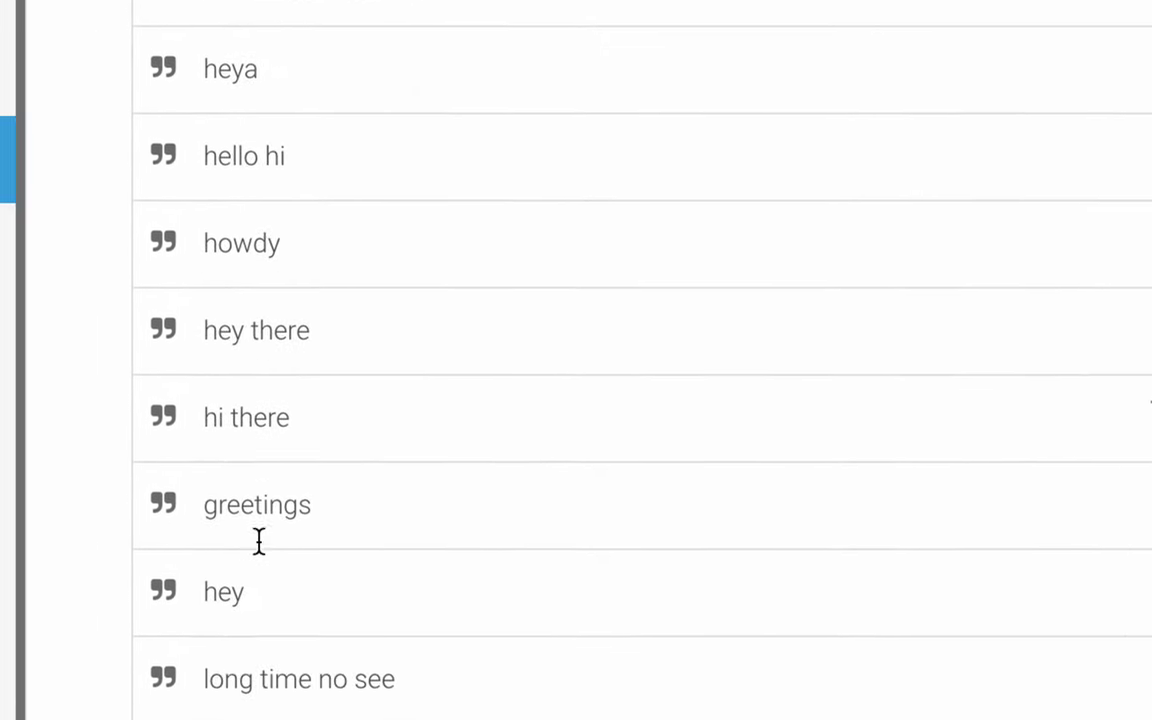
pyautogui.scroll(-1, 258, 540)
pyautogui.scroll(-1, 257, 560)
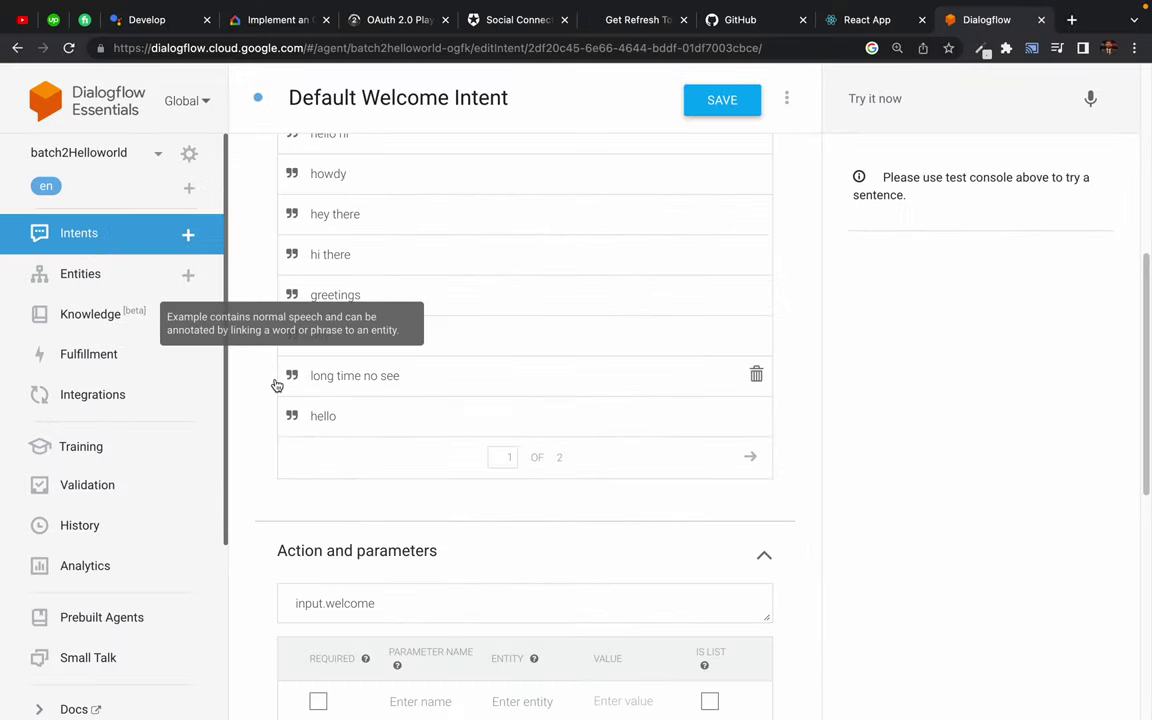
pyautogui.scroll(1, 496, 224)
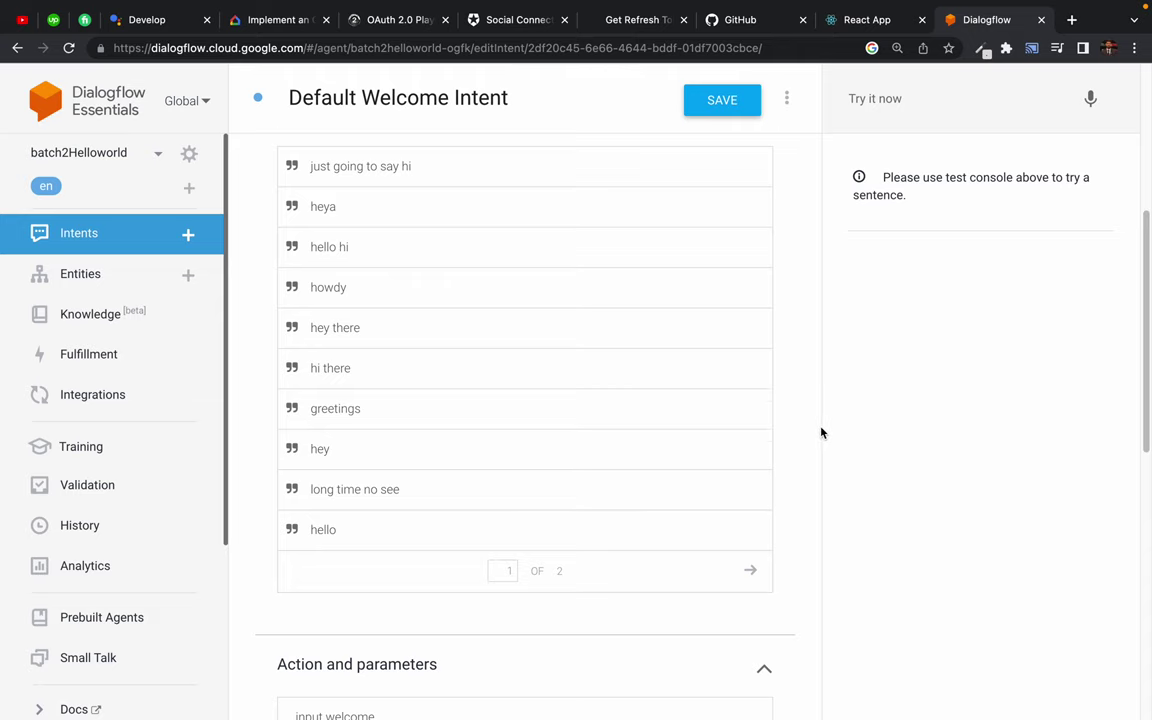
# - Collapse the welcome intent's Action and parameters section and examine its default text responses
pyautogui.scroll(-3, 820, 432)
pyautogui.click(768, 326)
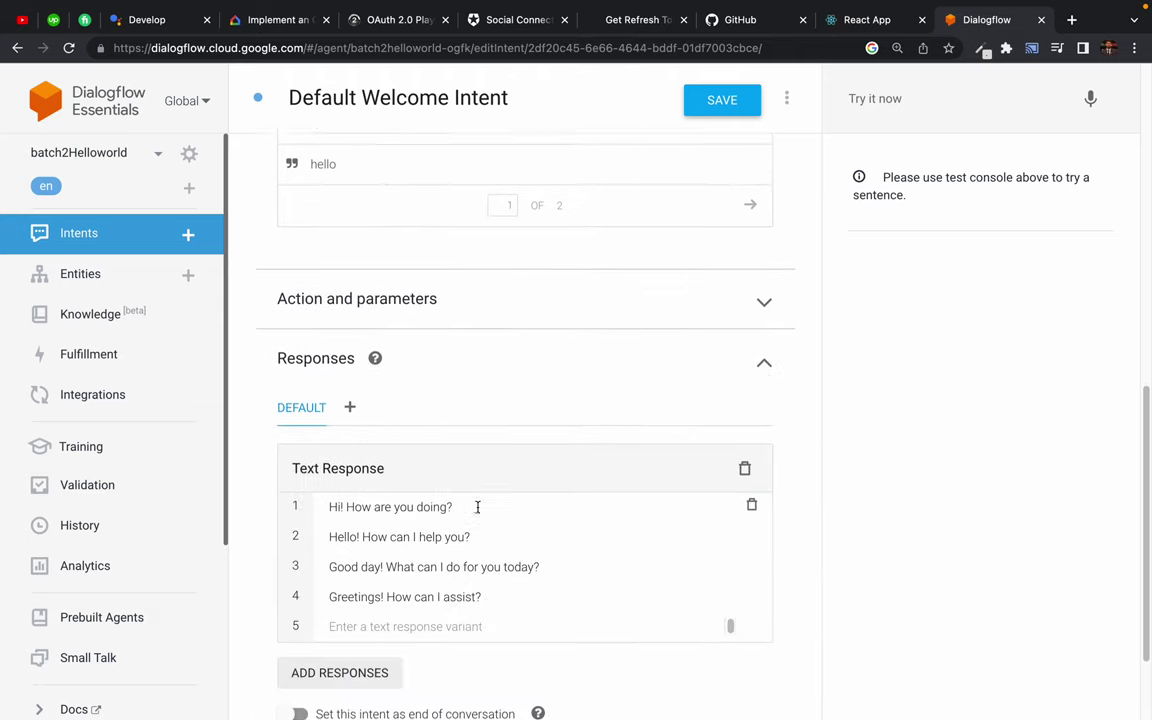
pyautogui.scroll(-1, 476, 507)
pyautogui.moveTo(257, 242); pyautogui.dragTo(355, 245)
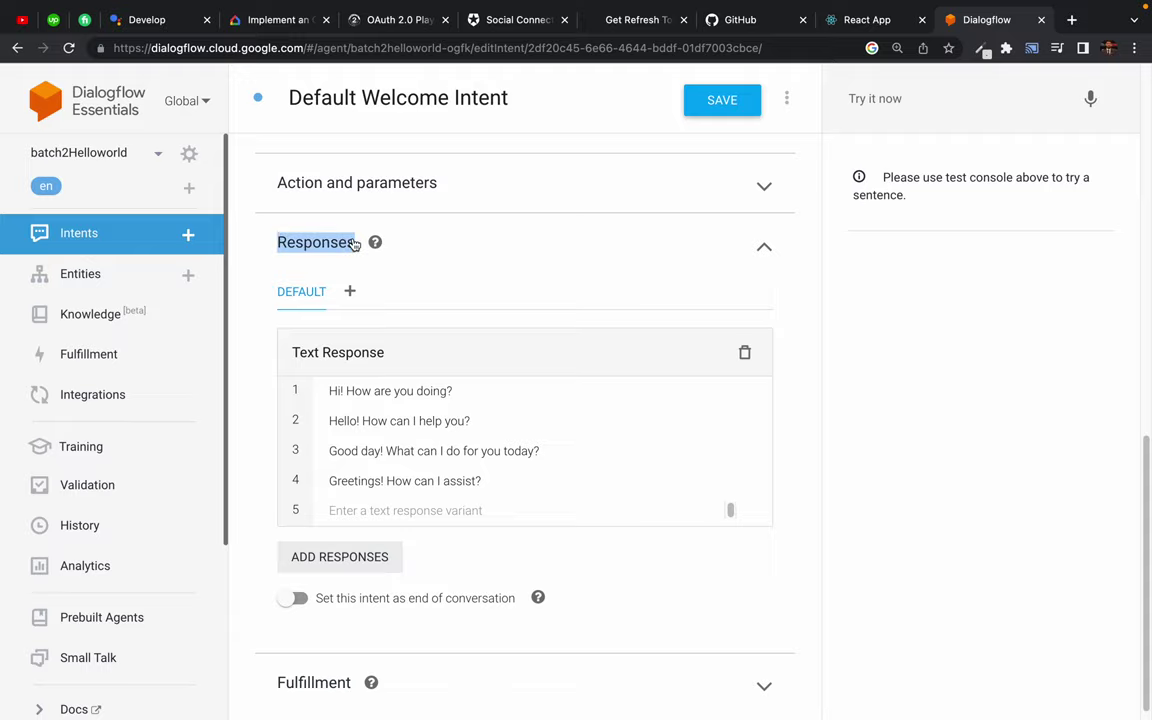
pyautogui.click(240, 244)
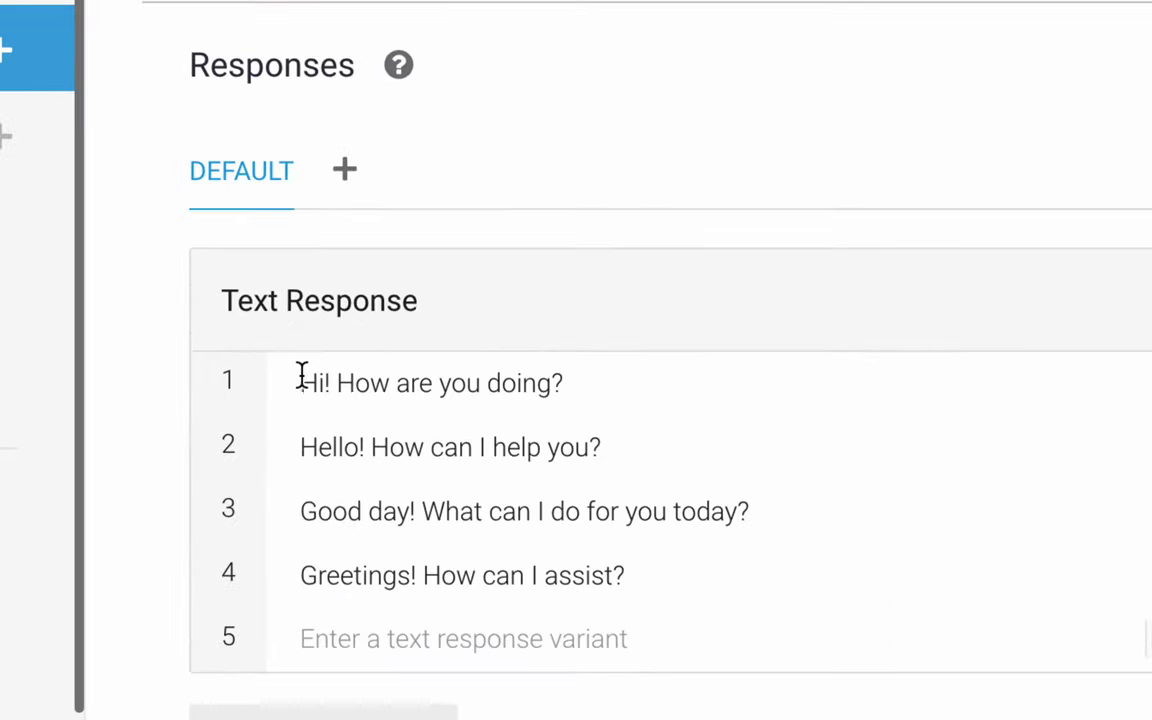
pyautogui.moveTo(316, 381); pyautogui.dragTo(423, 534)
pyautogui.click(162, 404)
pyautogui.scroll(-1, 154, 458)
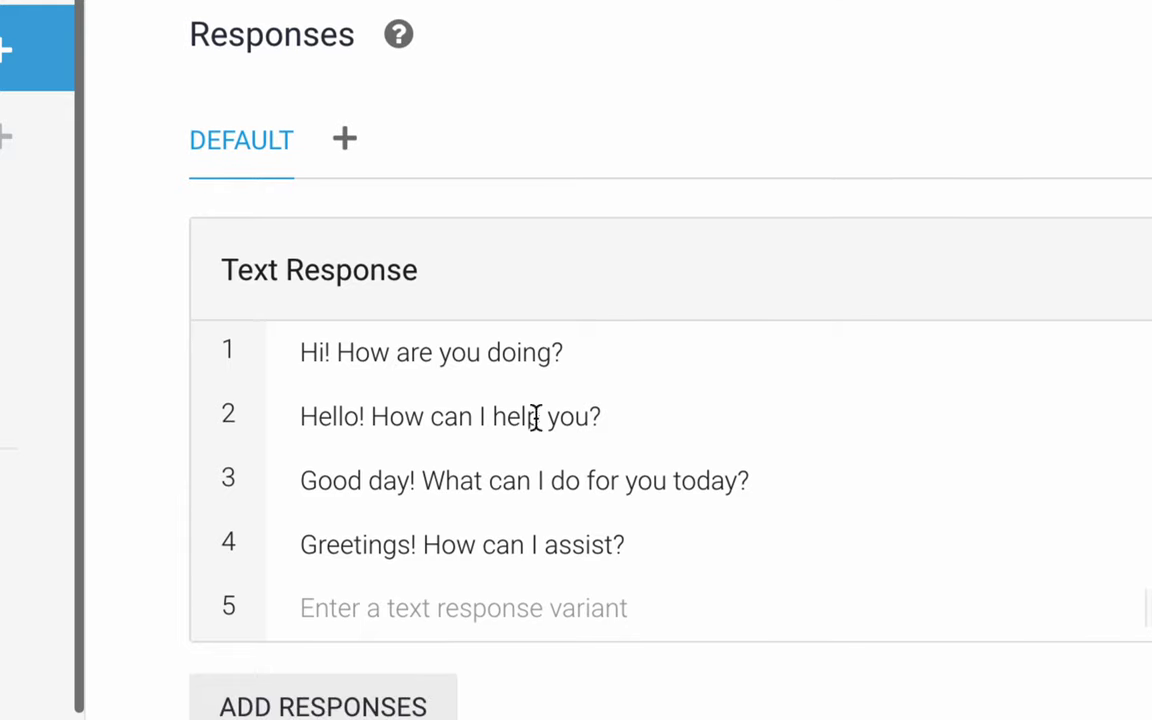
pyautogui.click(579, 482)
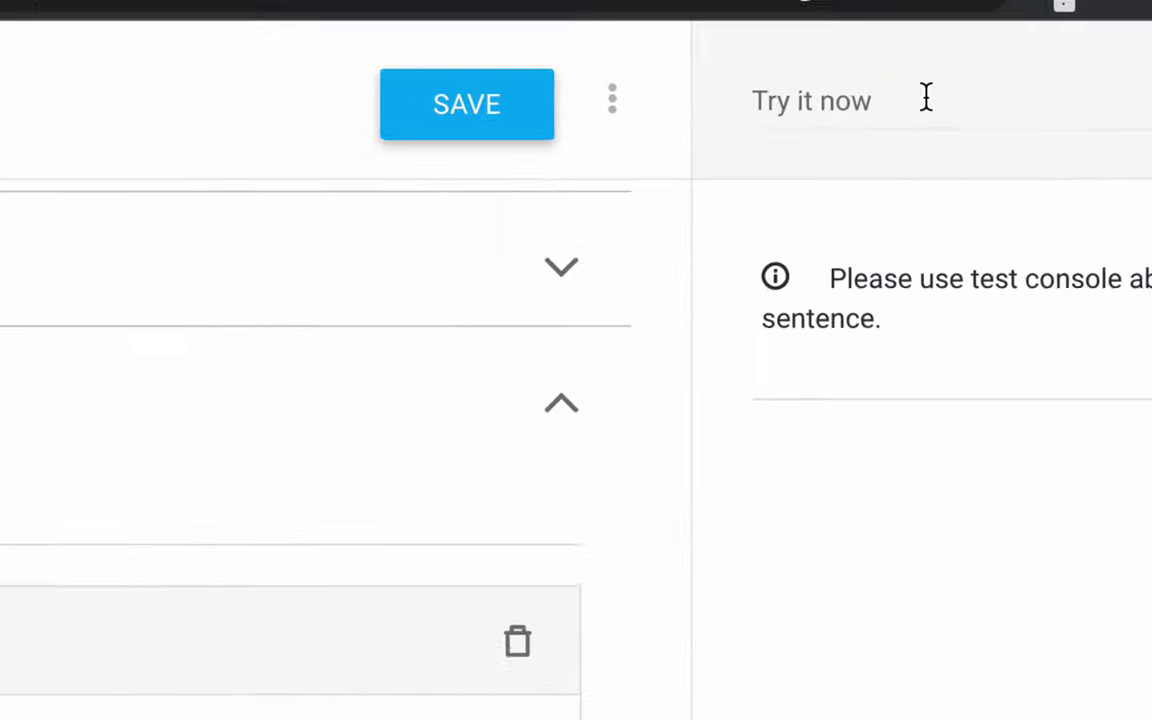
# - Test the agent with the message "hi" in the test console and dismiss the message history suggestions
pyautogui.click(524, 95)
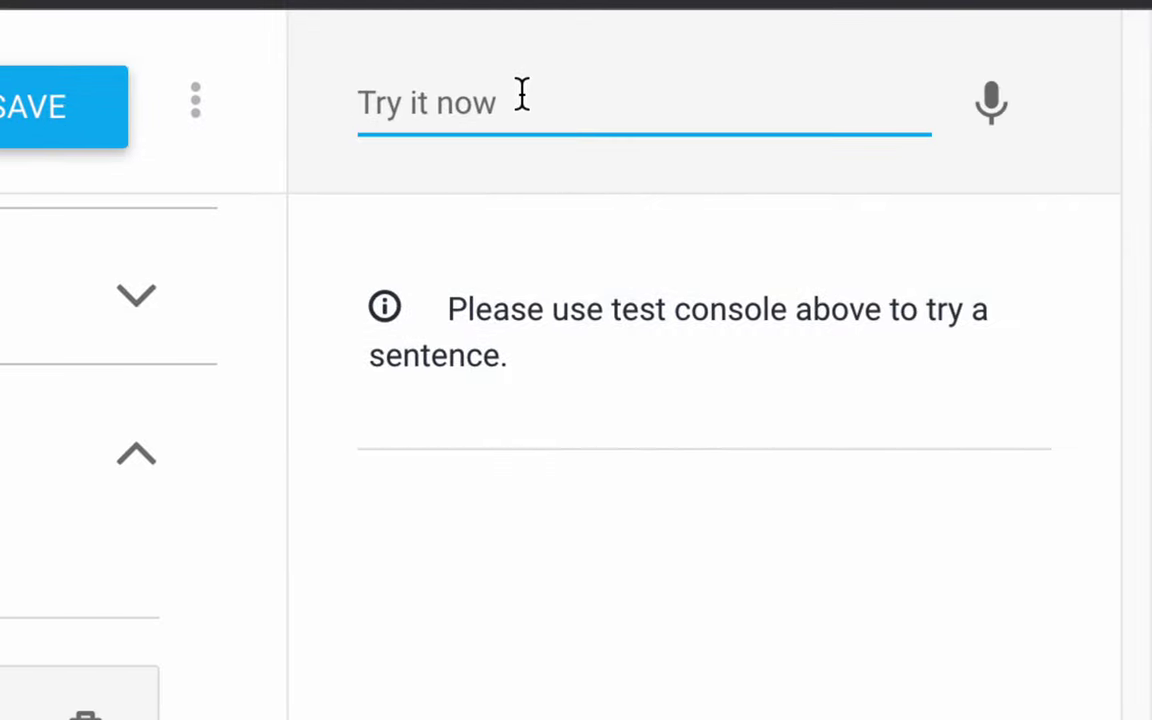
pyautogui.write('hi')
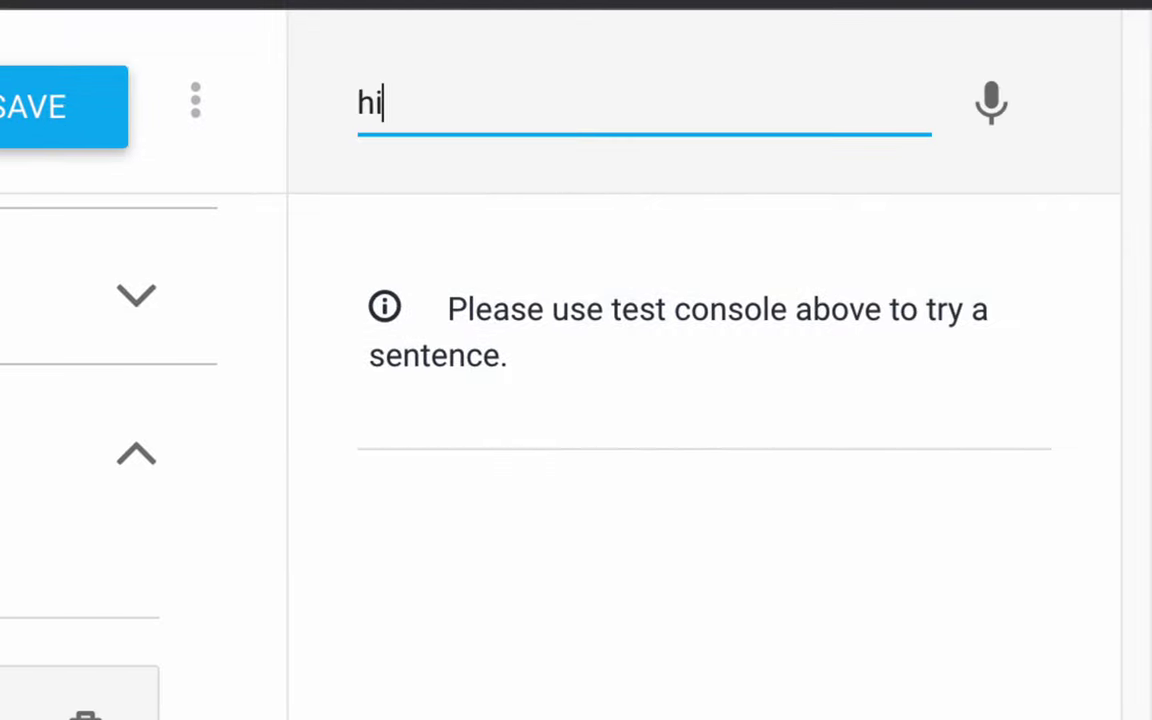
pyautogui.press('Return')
pyautogui.press('Down')
pyautogui.press('Down')
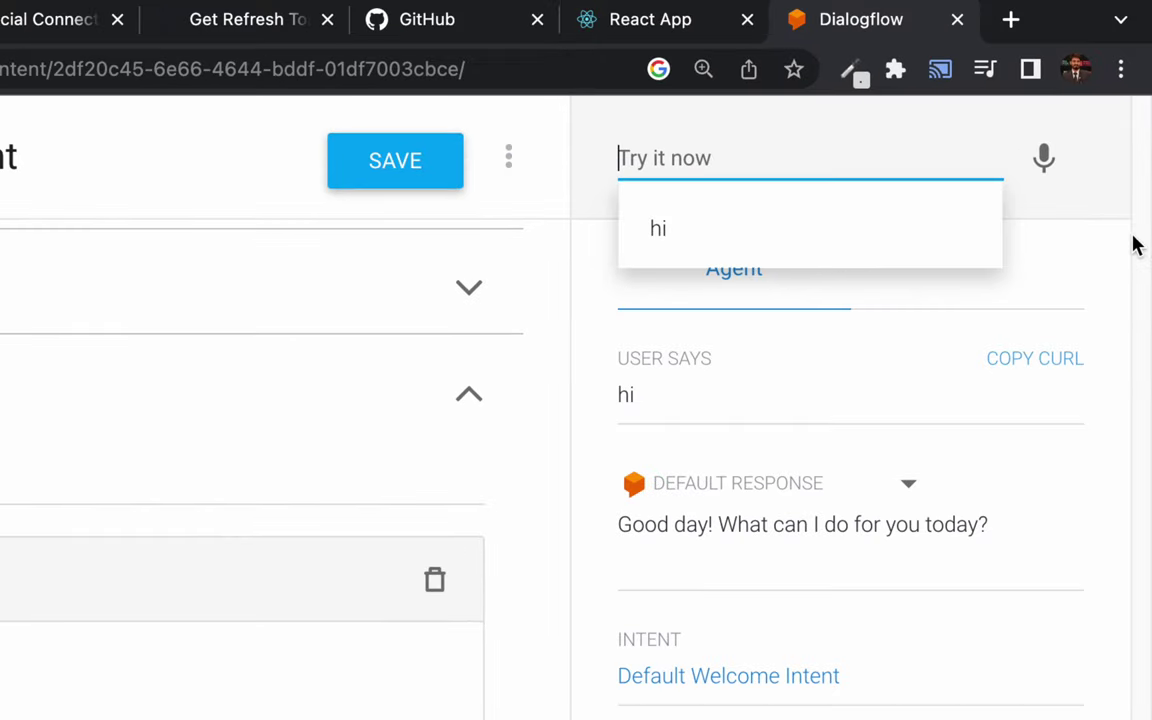
pyautogui.click(1131, 239)
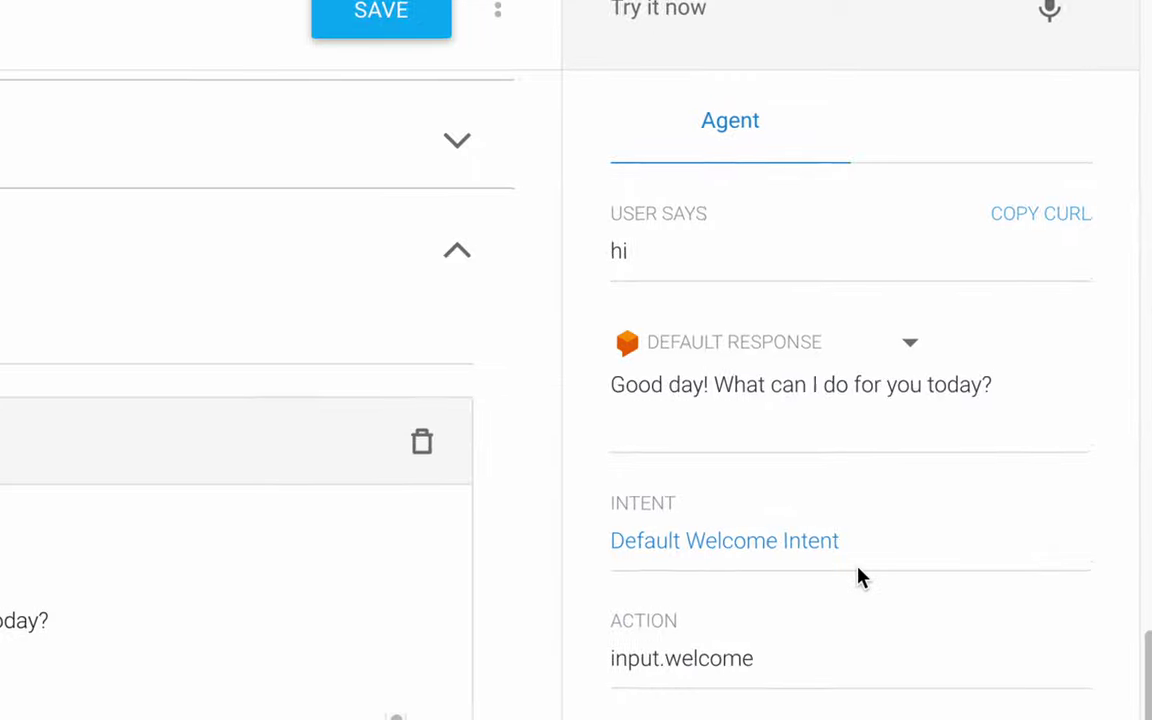
# - Examine the matched intent and the default response returned for the test message
pyautogui.moveTo(584, 559); pyautogui.dragTo(896, 550)
pyautogui.click(924, 544)
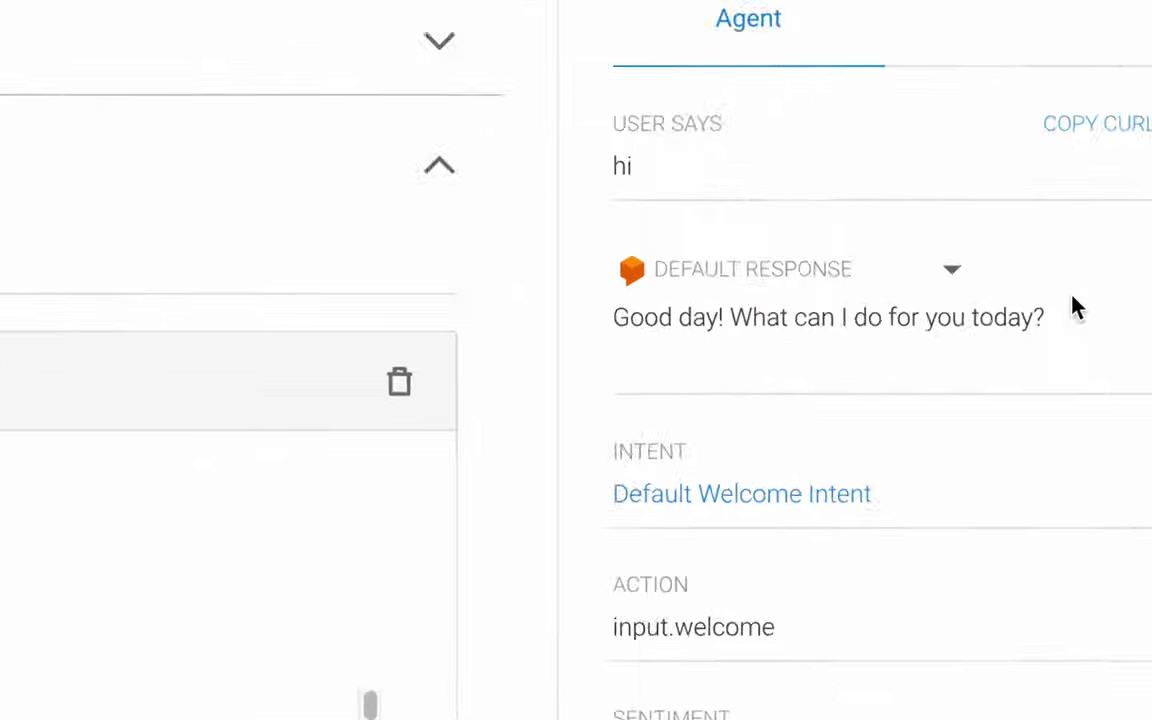
pyautogui.moveTo(612, 322); pyautogui.dragTo(1049, 322)
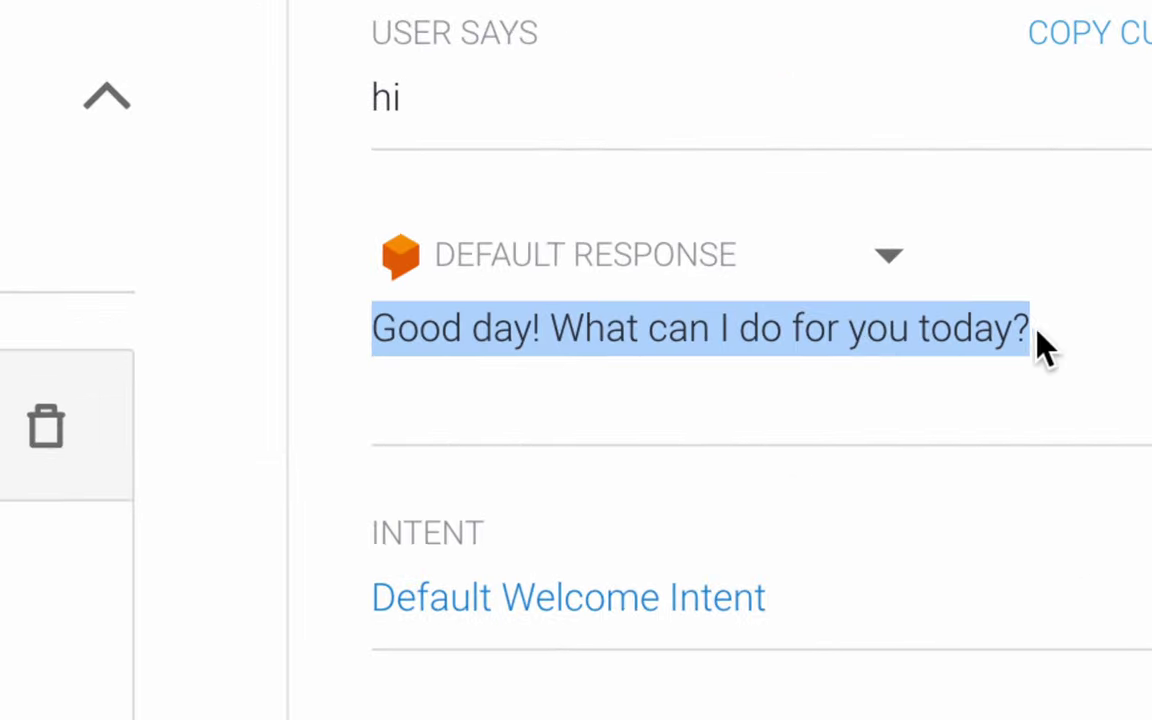
pyautogui.click(1050, 346)
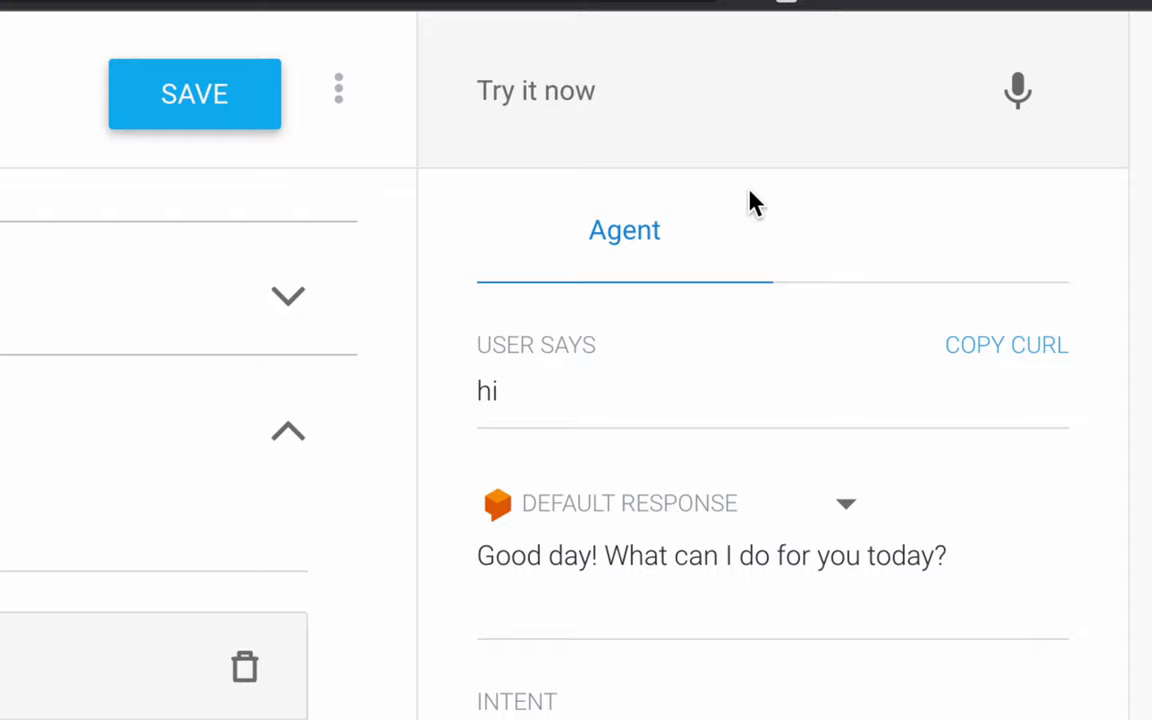
# - Send "hi" to the agent two more times to compare the welcome responses
pyautogui.click(637, 86)
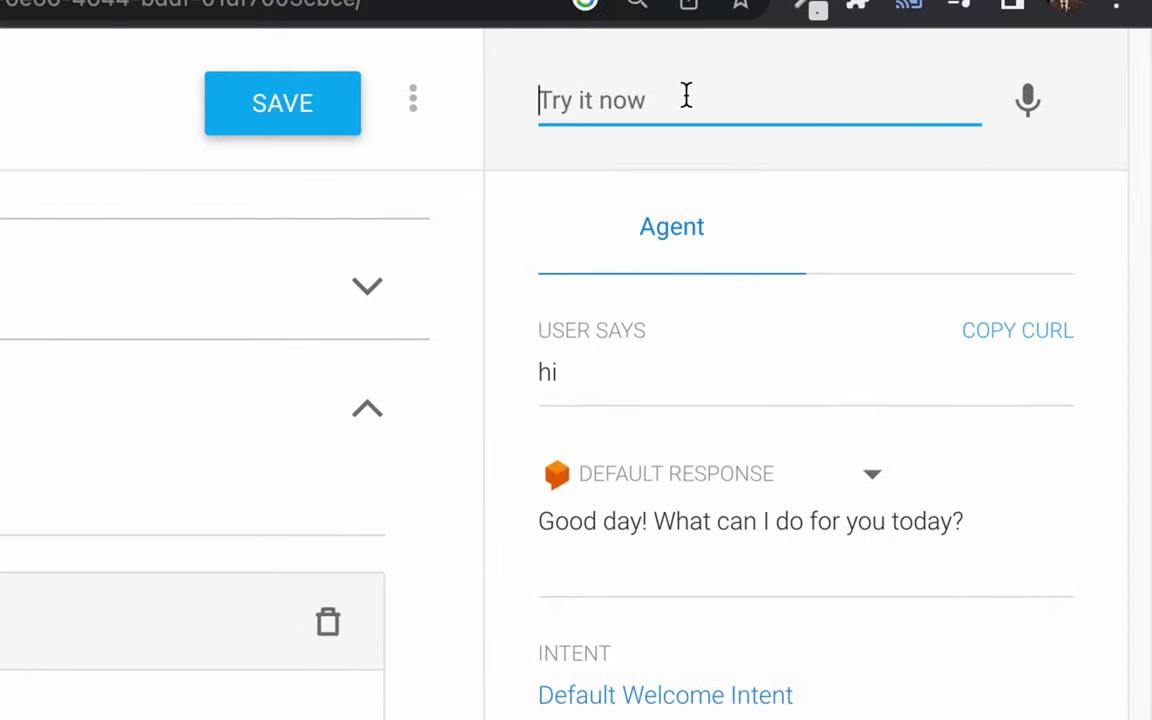
pyautogui.write('hi')
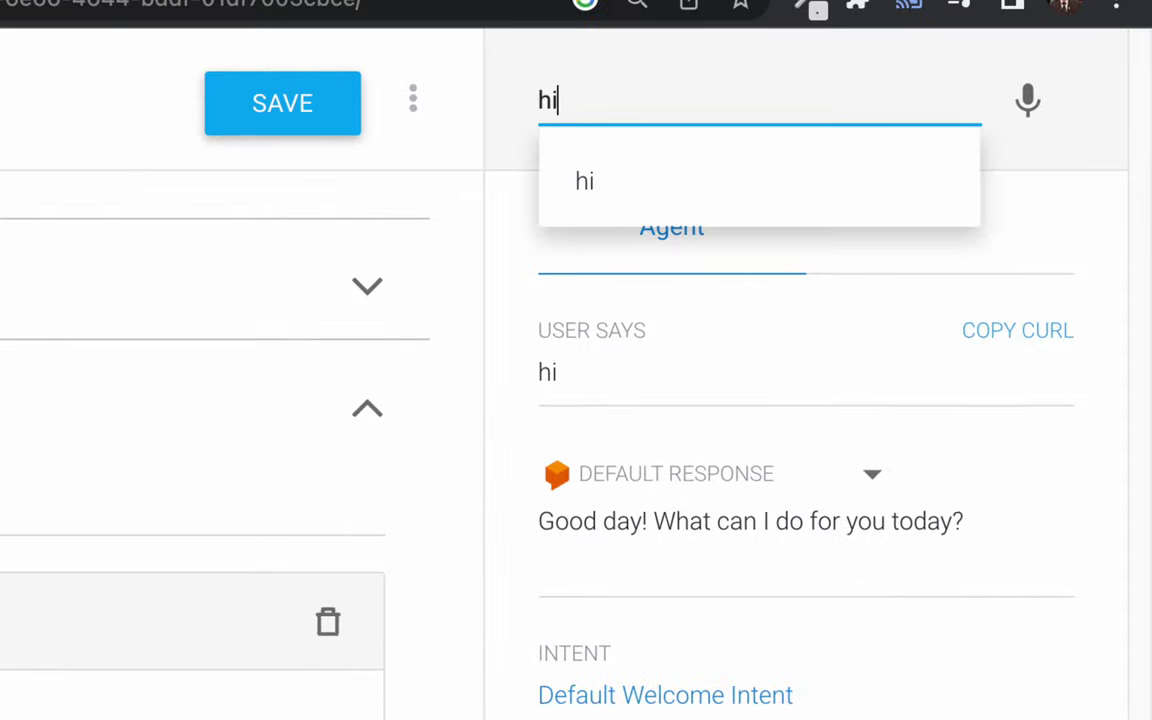
pyautogui.press('Return')
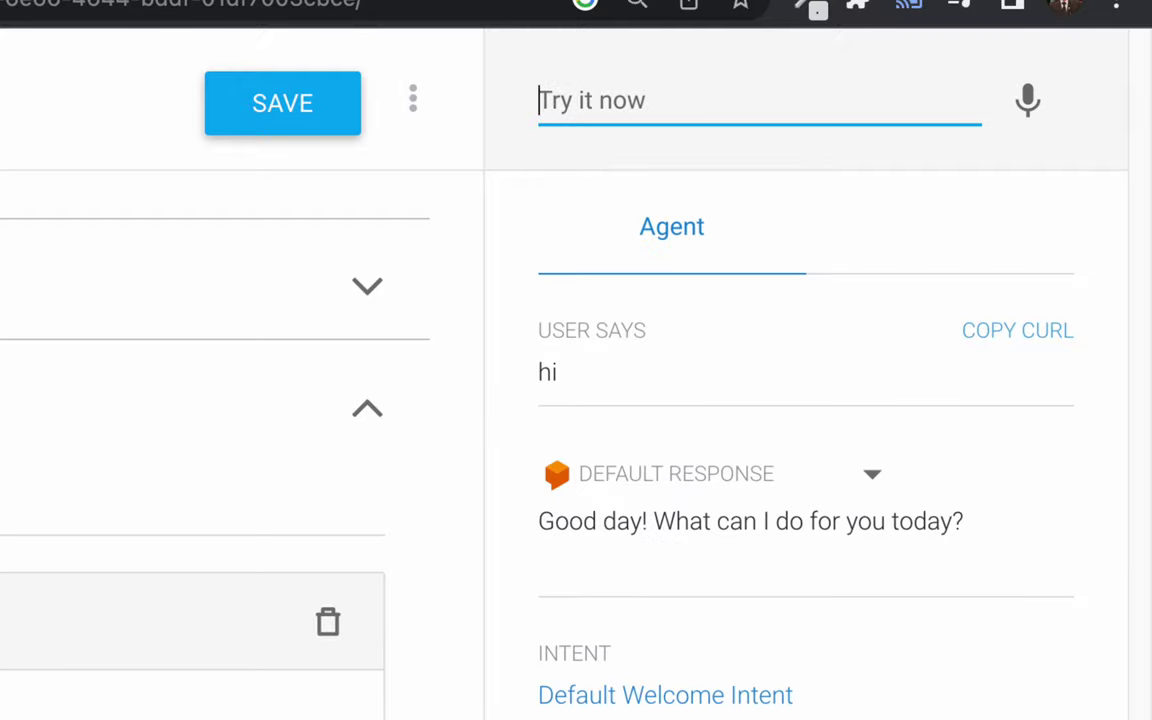
pyautogui.write('hi')
pyautogui.press('Return')
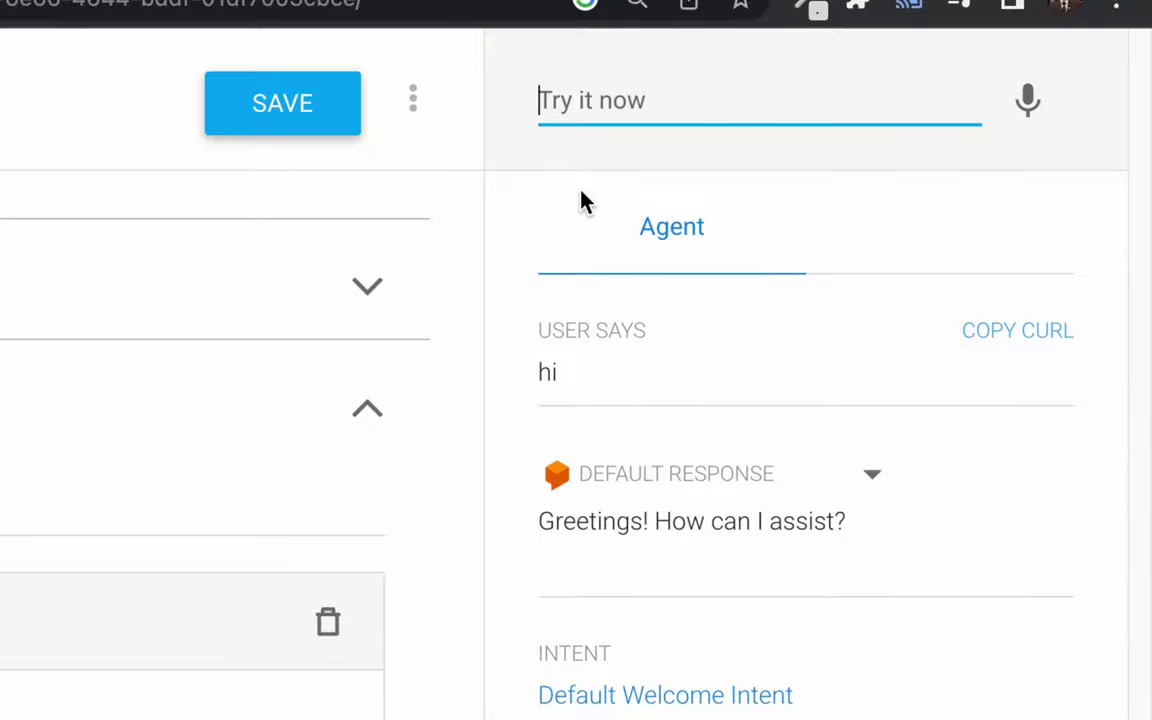
pyautogui.click(587, 118)
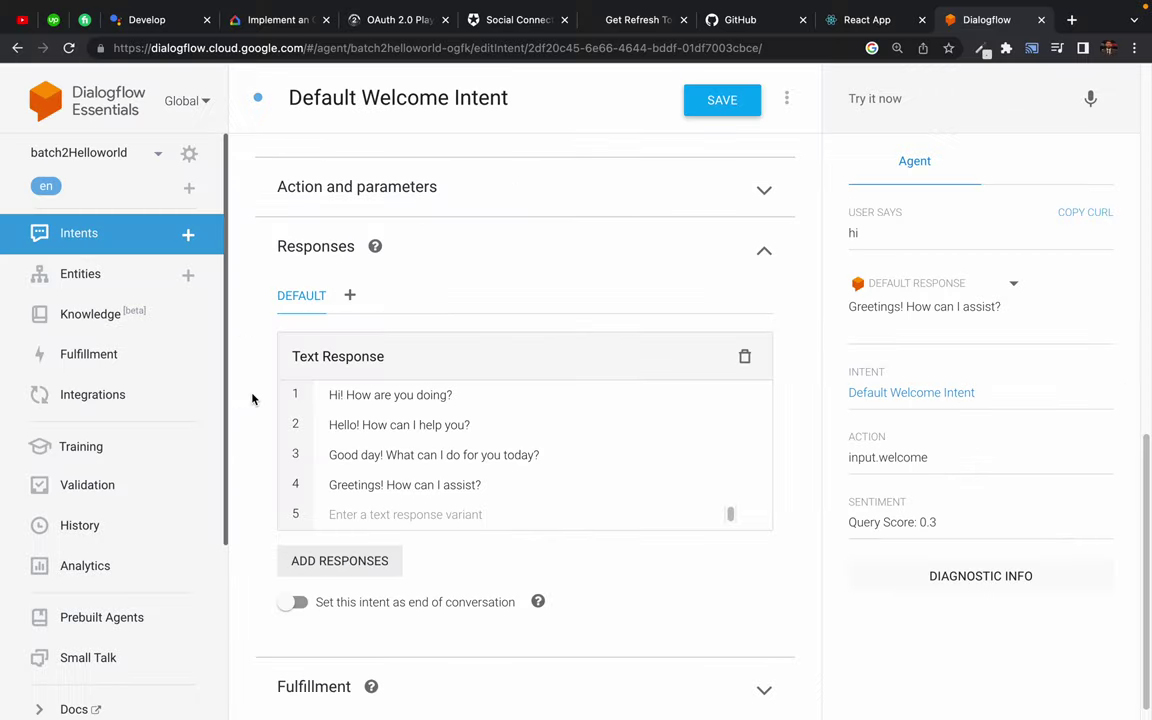
# - Expand the welcome intent's Fulfillment section to view its webhook options, and collapse it again
pyautogui.scroll(-1, 342, 586)
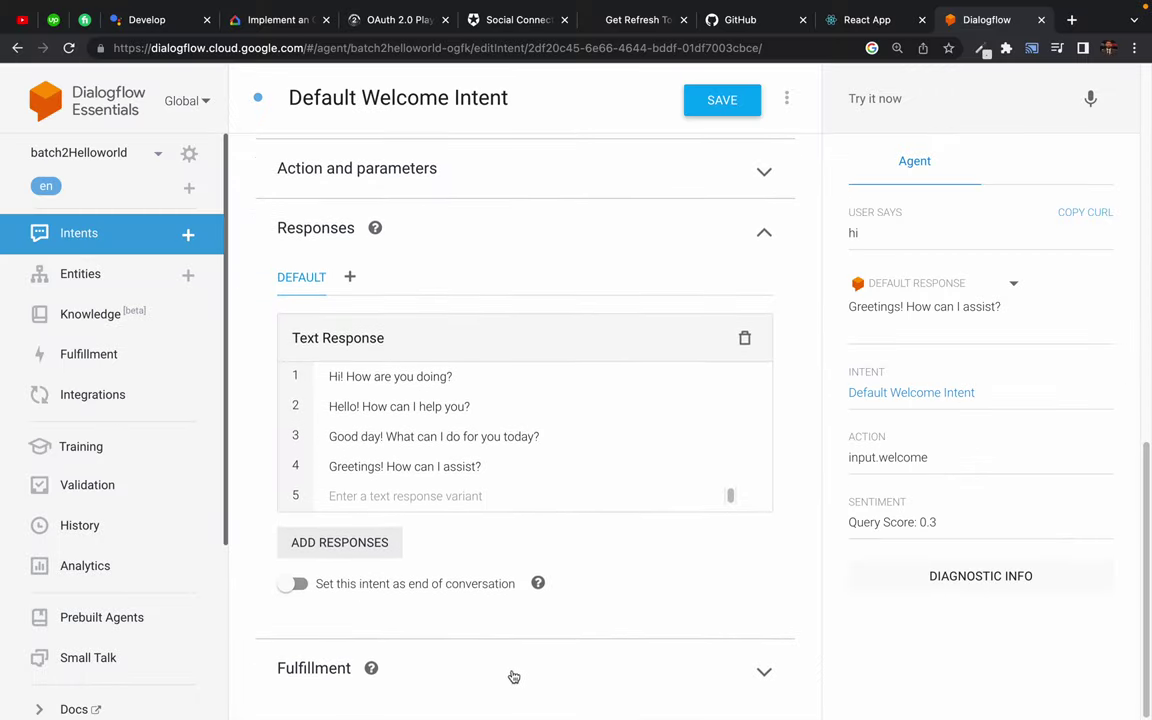
pyautogui.click(429, 669)
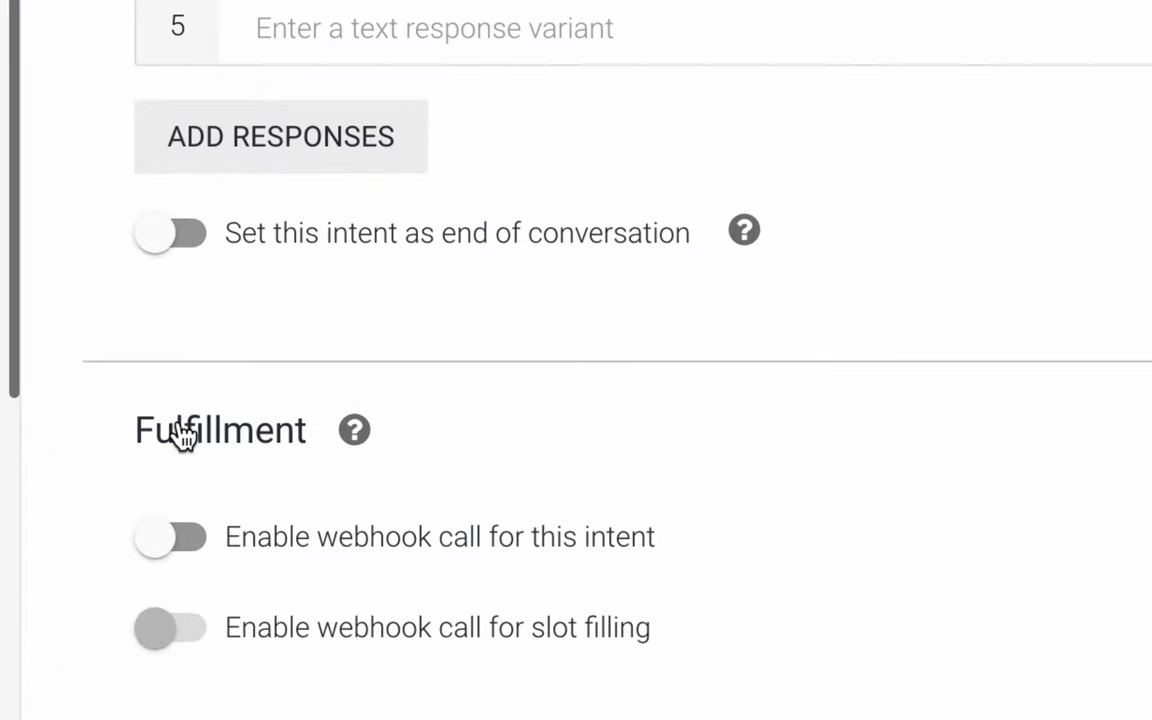
pyautogui.click(255, 438)
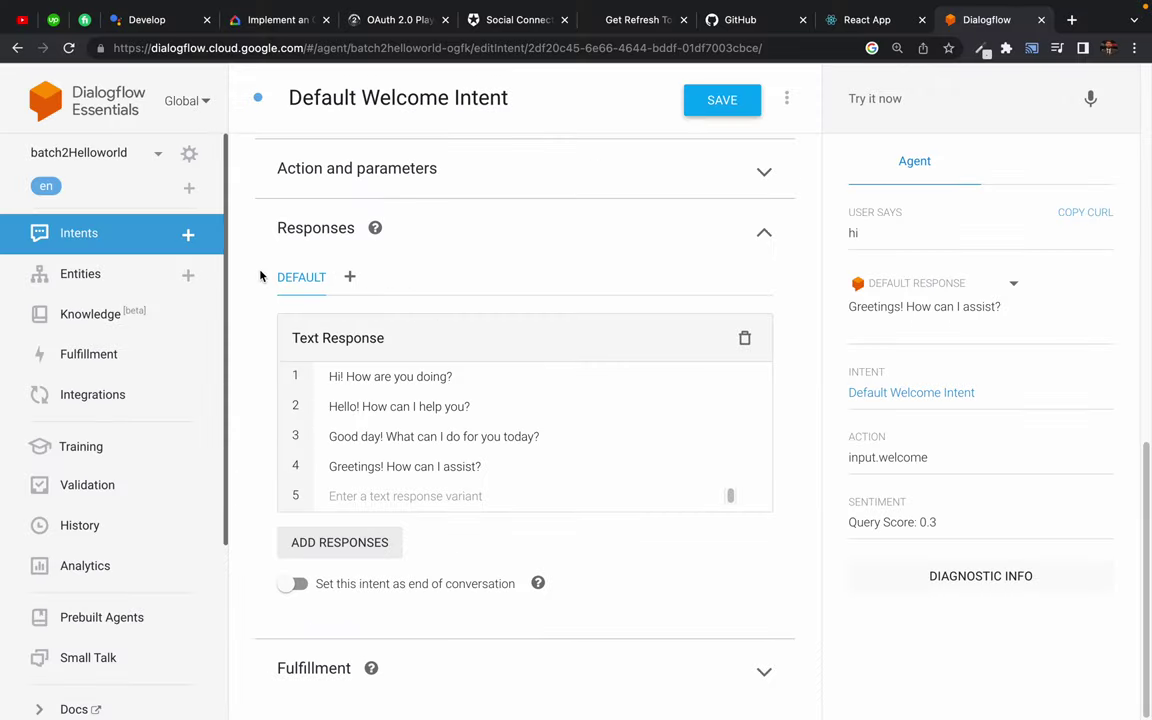
pyautogui.click(899, 98)
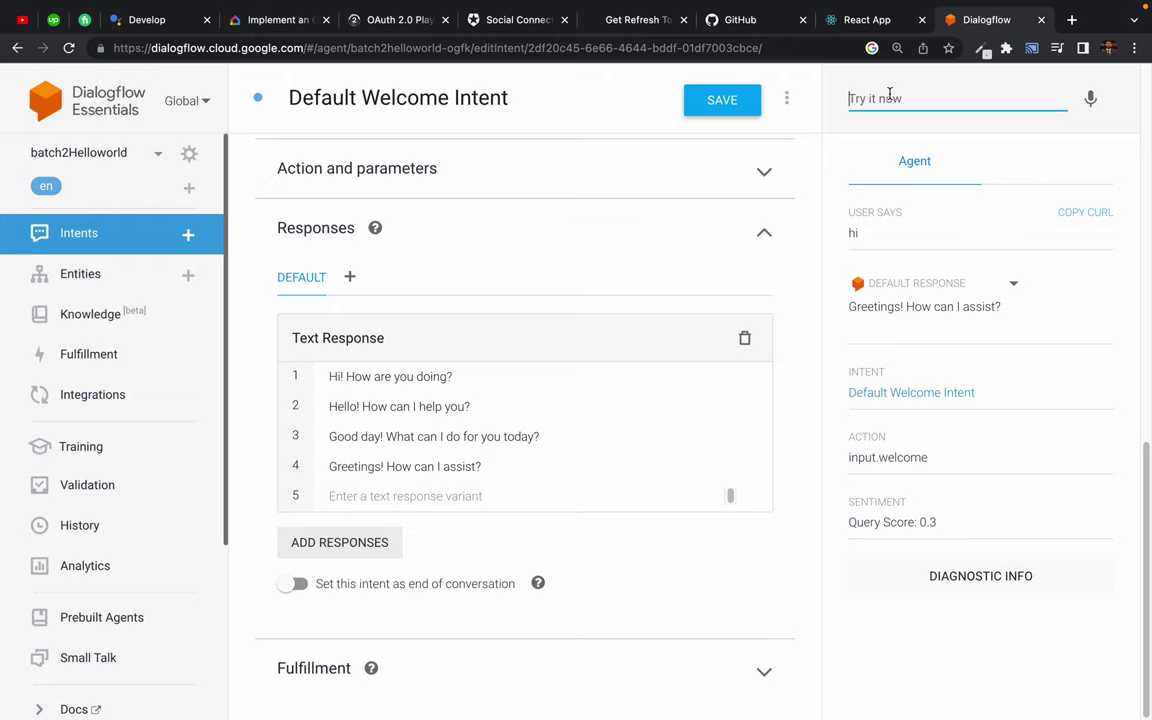
# - Open the Default Fallback Intent from the intents list and review its training phrase notes, action and text responses
pyautogui.click(80, 236)
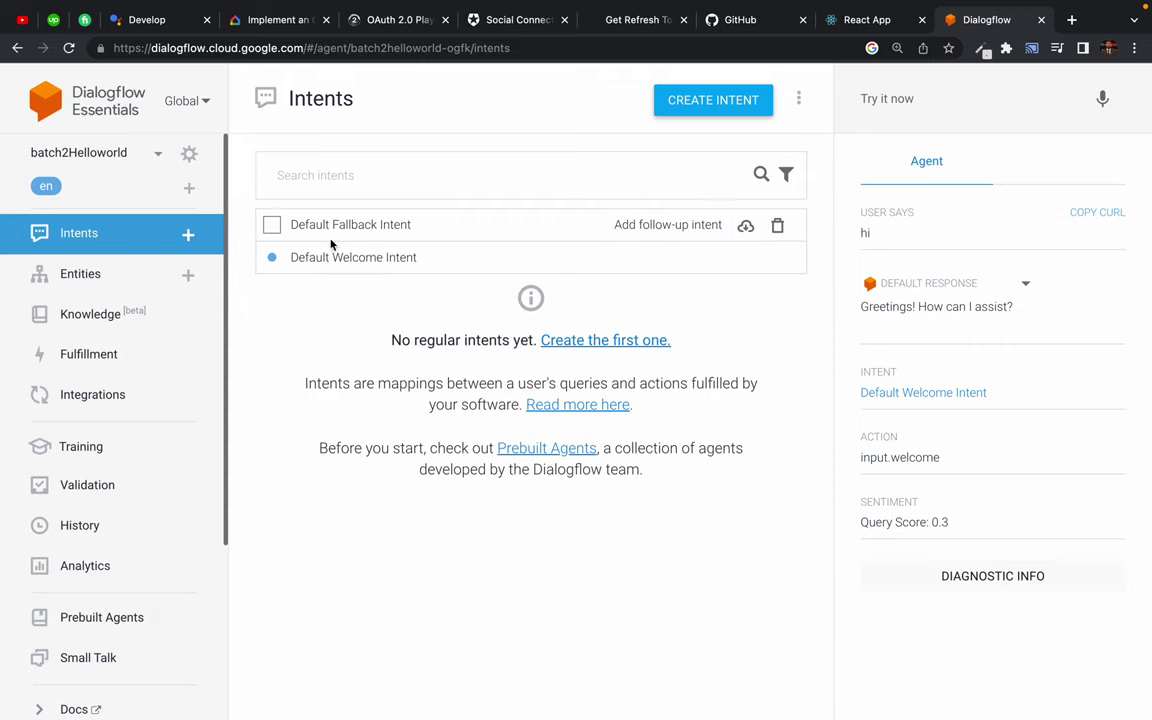
pyautogui.click(329, 228)
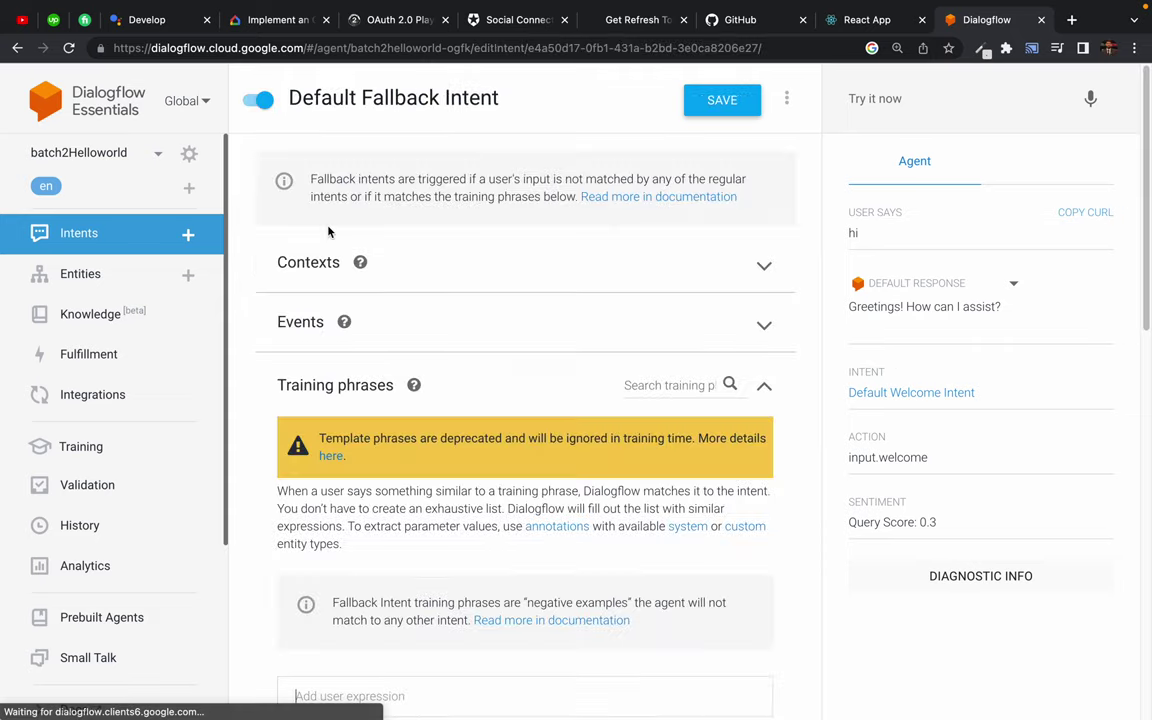
pyautogui.scroll(-3, 265, 458)
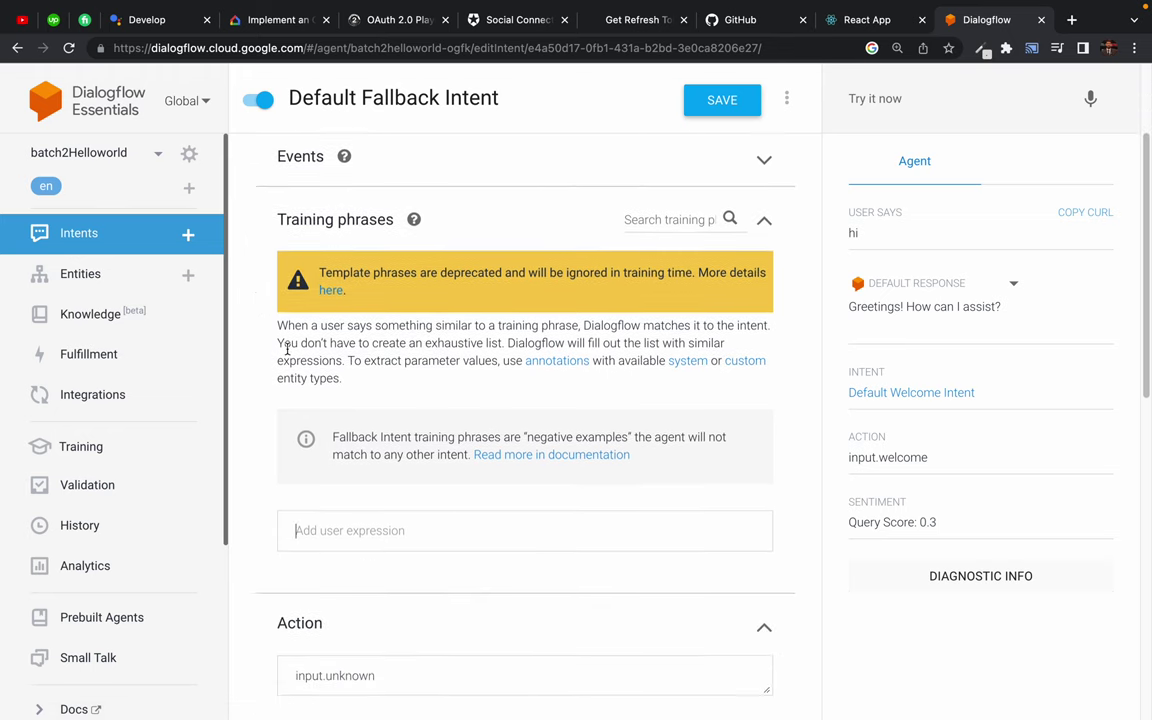
pyautogui.moveTo(290, 344); pyautogui.dragTo(355, 402)
pyautogui.click(358, 405)
pyautogui.moveTo(288, 298); pyautogui.dragTo(370, 390)
pyautogui.click(376, 397)
pyautogui.scroll(-5, 272, 392)
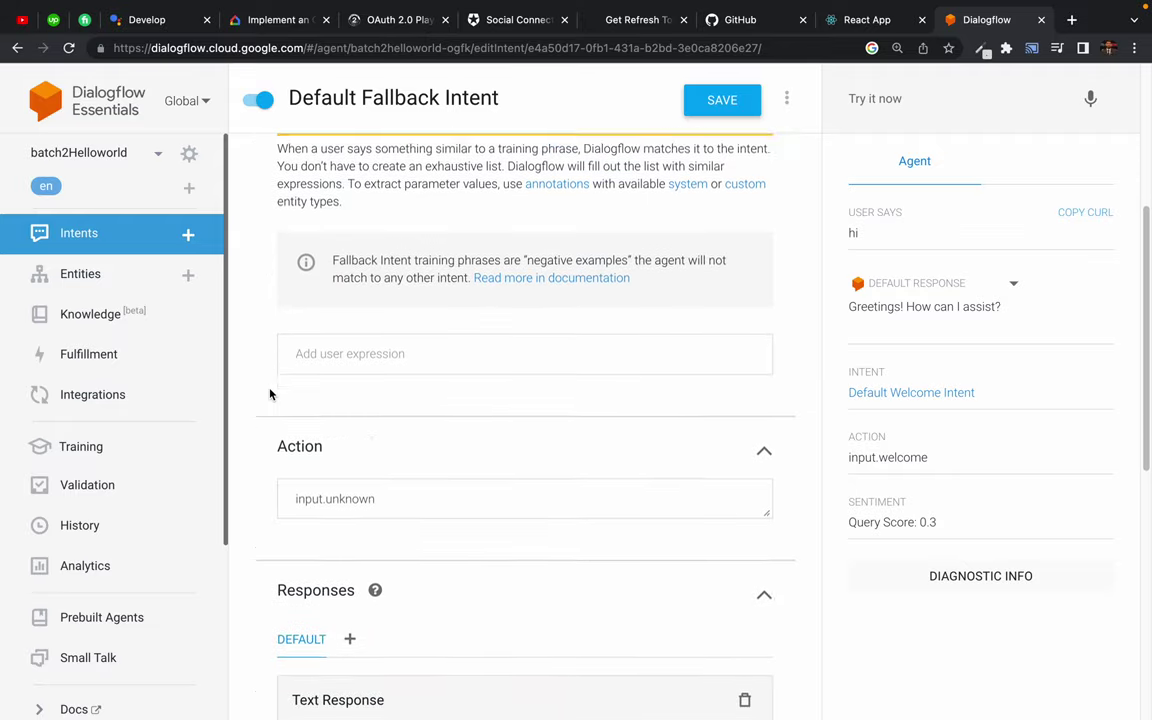
pyautogui.scroll(-2, 270, 393)
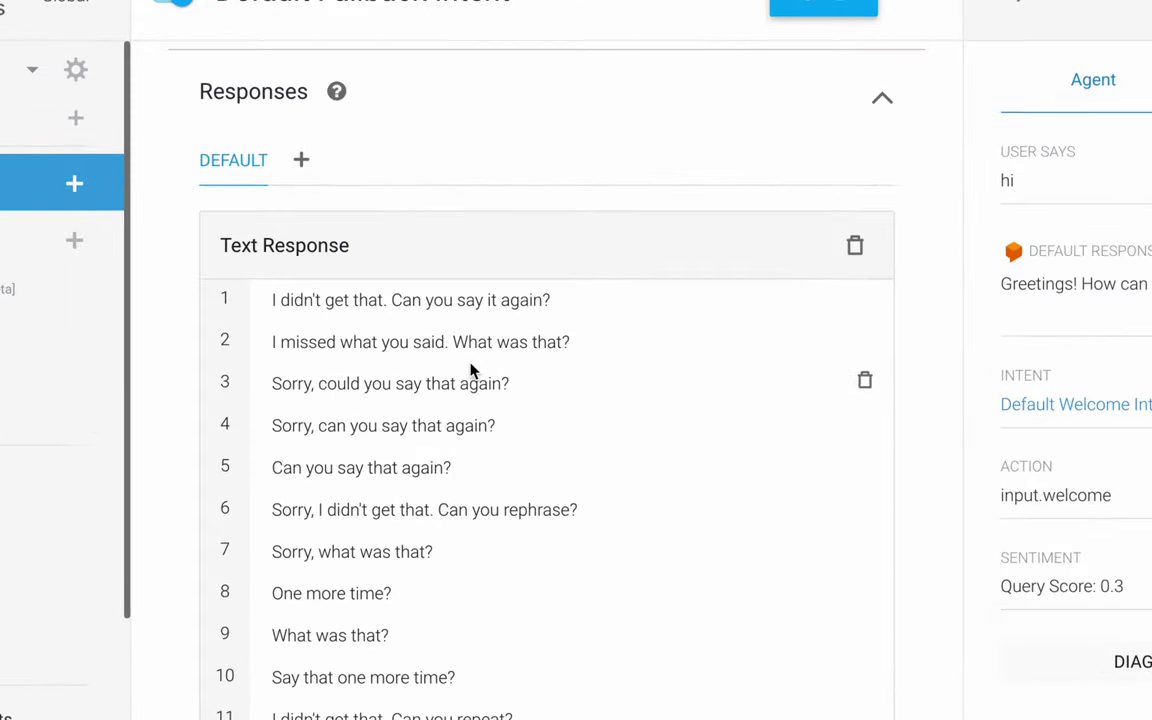
pyautogui.scroll(-1, 472, 370)
# - Test the fallback intent with the meaningless message "dsfsdfsdf" and examine the agent's reply
pyautogui.click(873, 93)
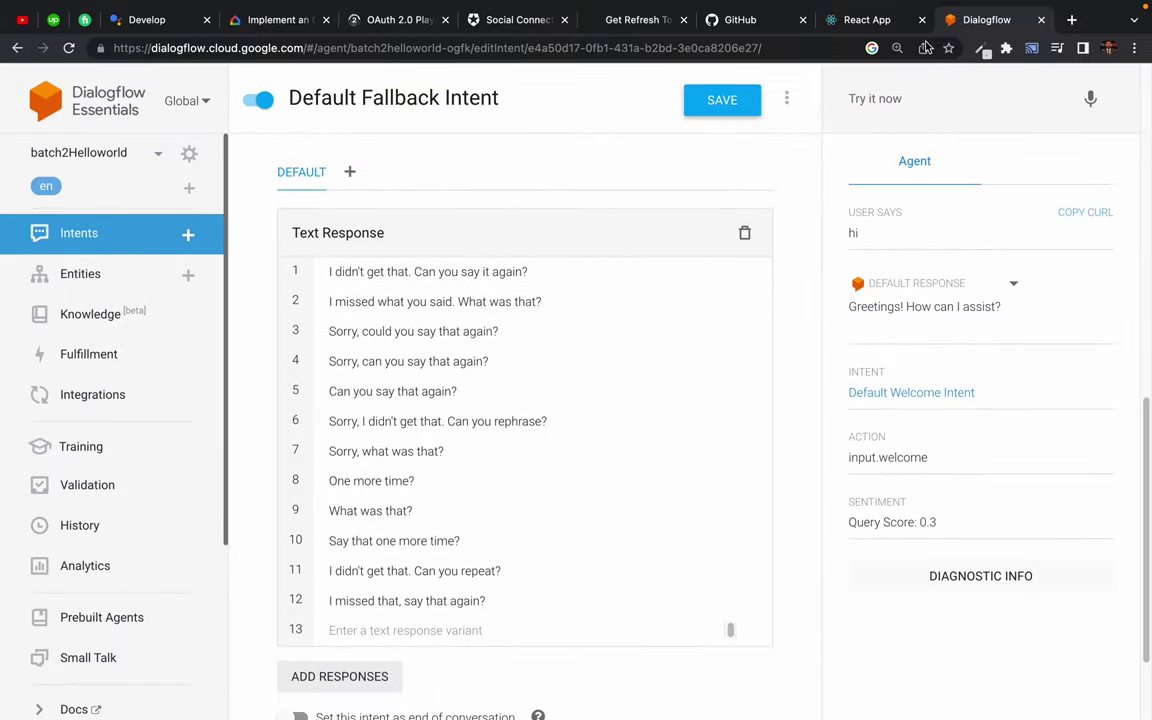
pyautogui.write('dsfsdfsdf')
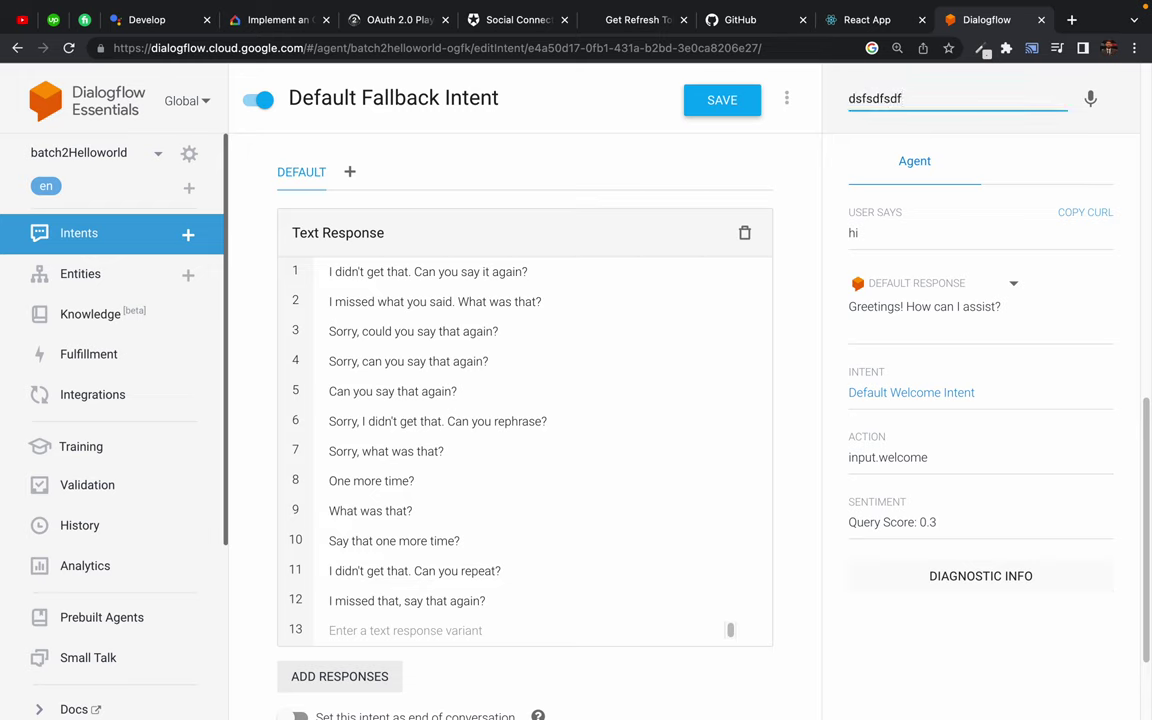
pyautogui.press('Return')
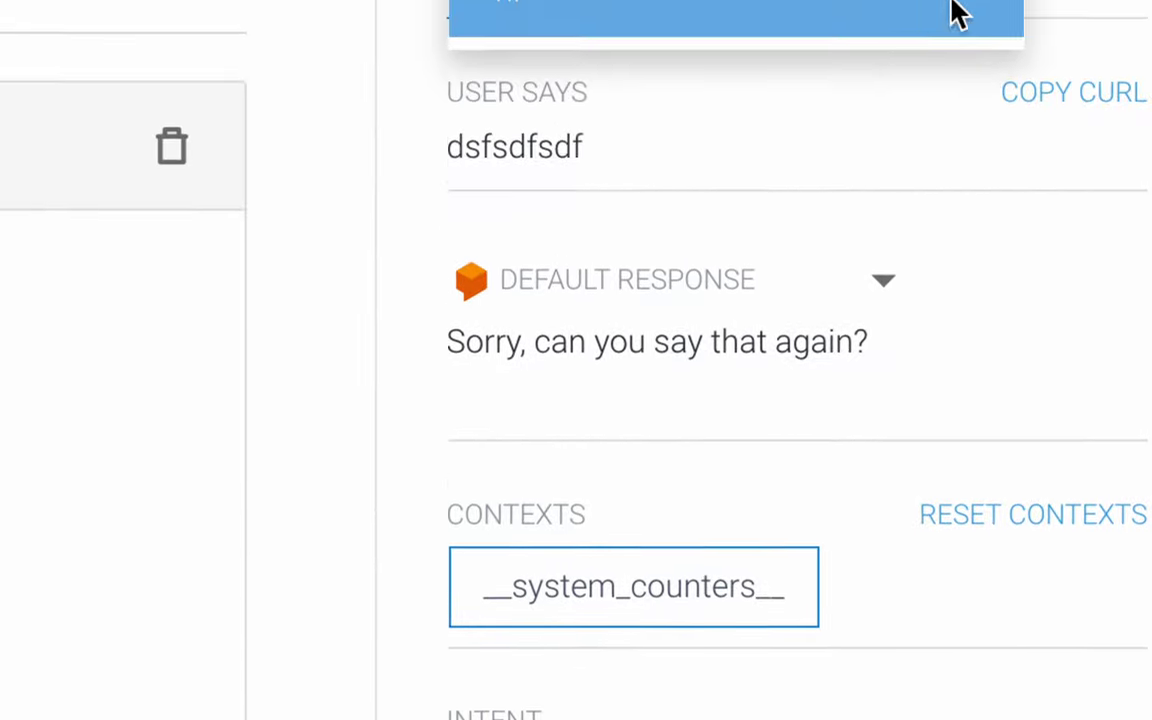
pyautogui.moveTo(537, 380); pyautogui.dragTo(812, 355)
pyautogui.click(892, 368)
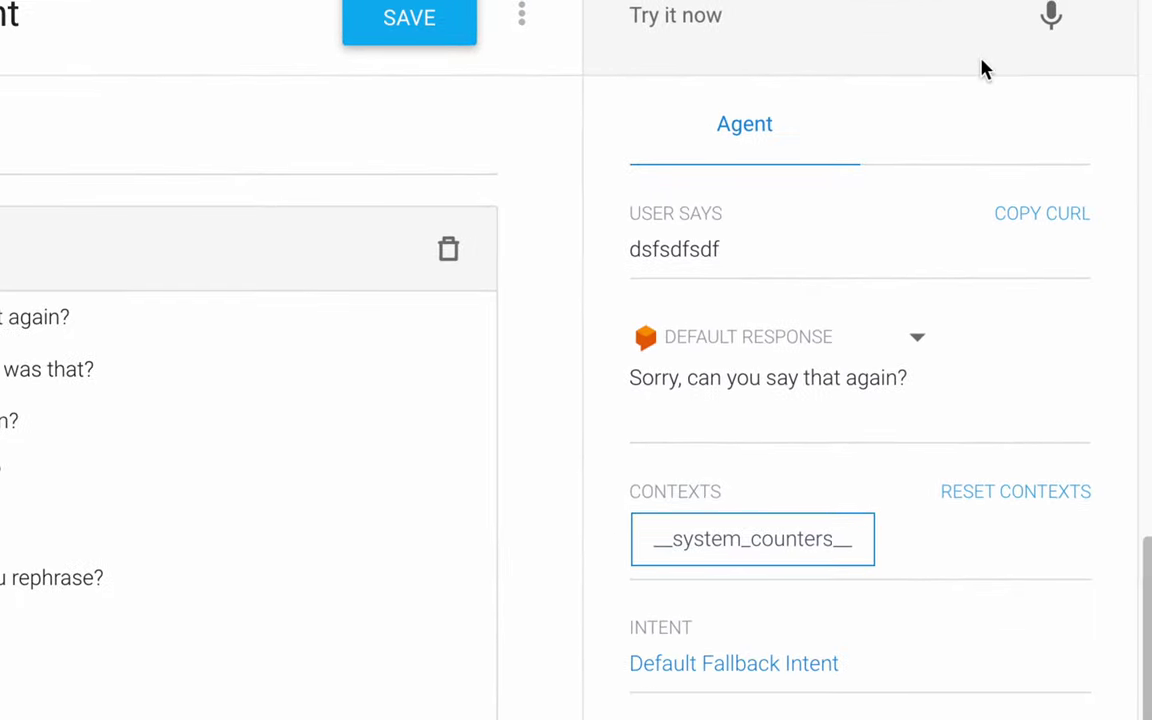
# - Send the further meaningless messages "dfsfd", "ssdsdsd", "sdsasas" and "ytyty" to compare the fallback responses
pyautogui.click(810, 52)
pyautogui.write('dfsfd')
pyautogui.press('Return')
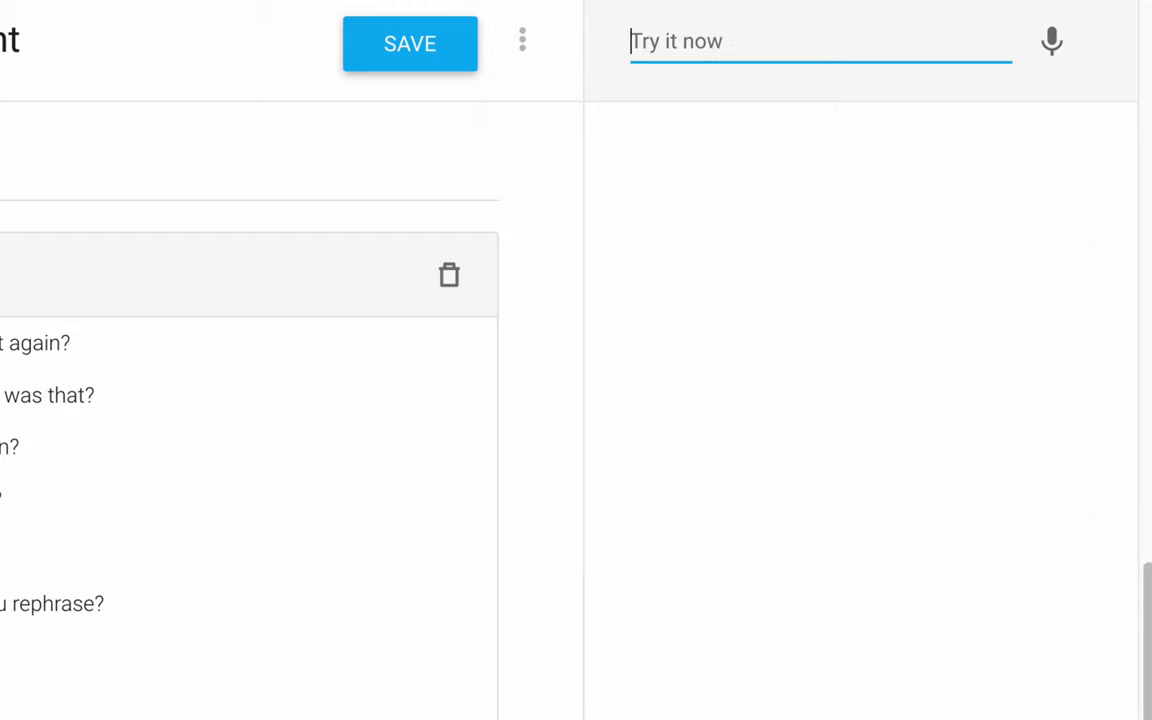
pyautogui.write('ssdsdsd')
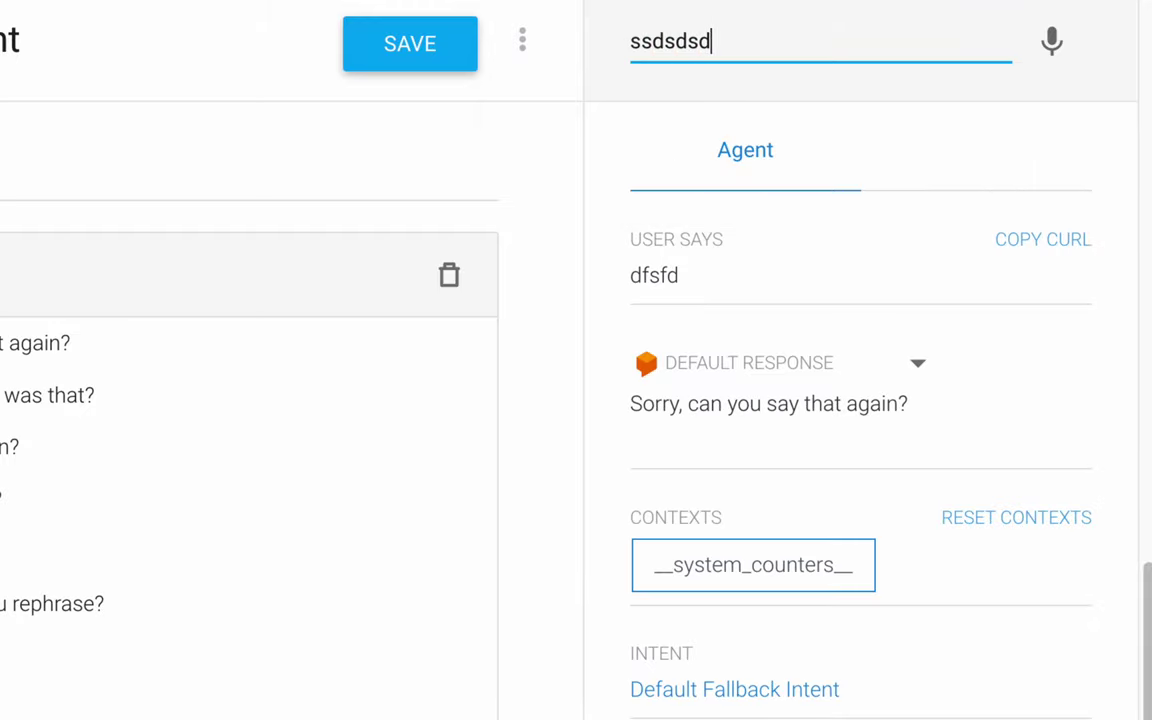
pyautogui.press('Return')
pyautogui.write('sdsasa')
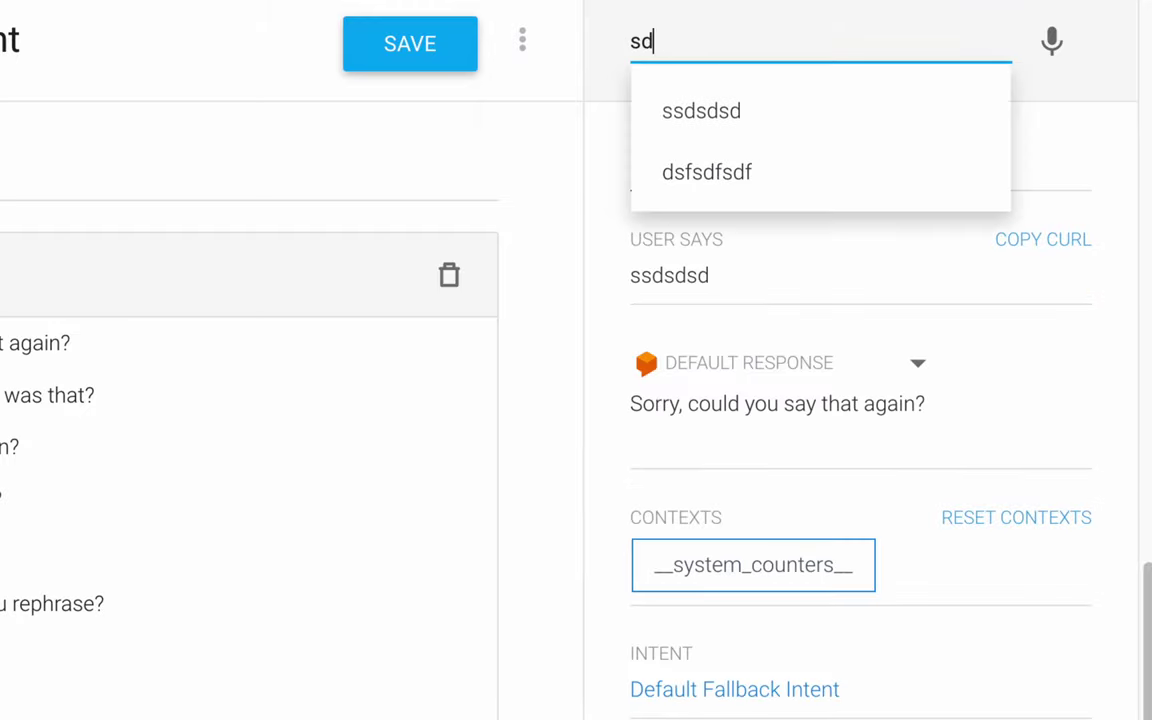
pyautogui.write('s')
pyautogui.press('Return')
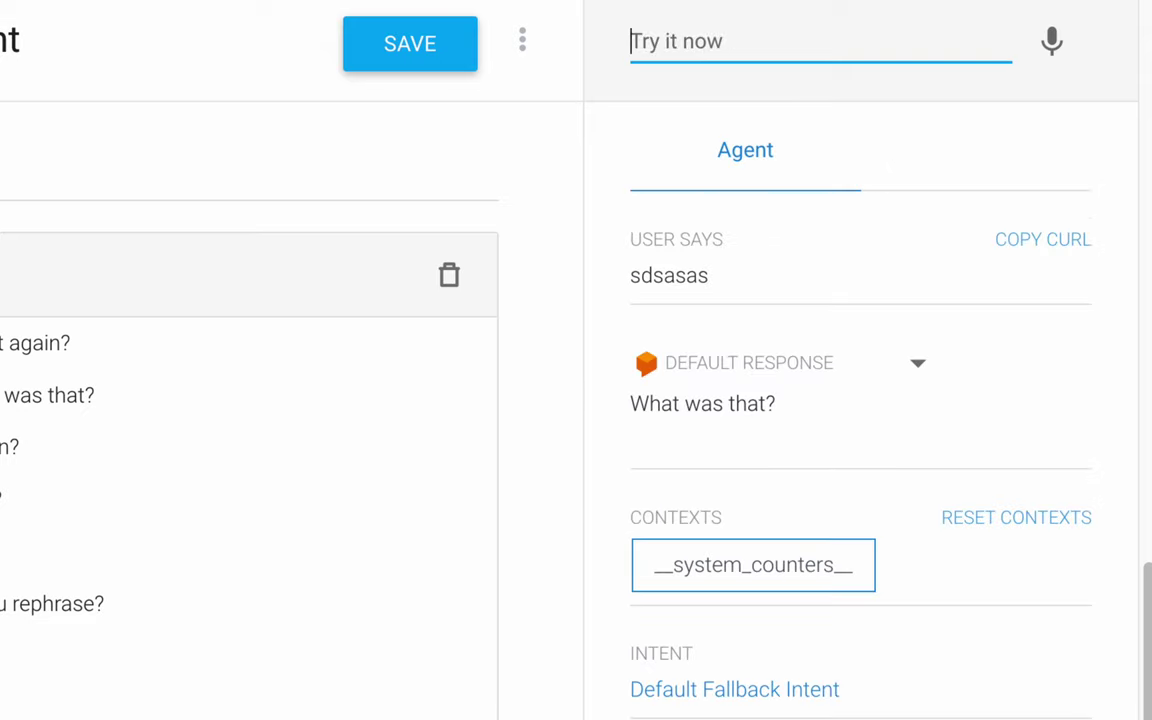
pyautogui.write('ytyty')
pyautogui.press('Return')
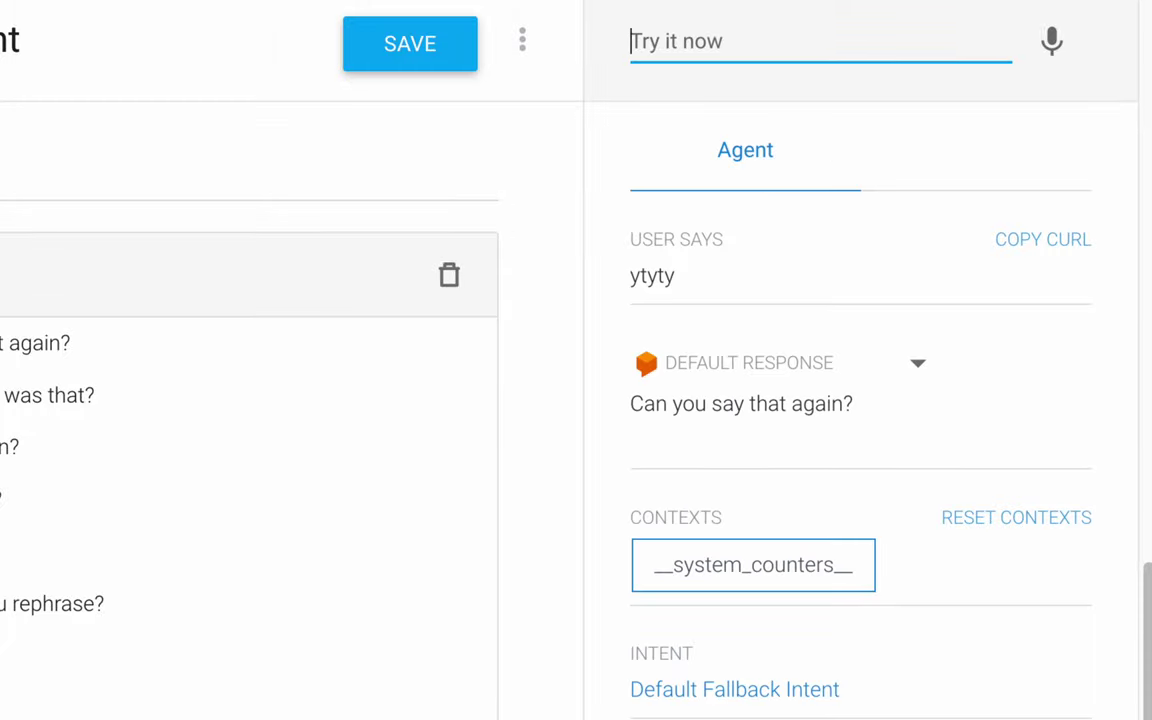
pyautogui.press('Down')
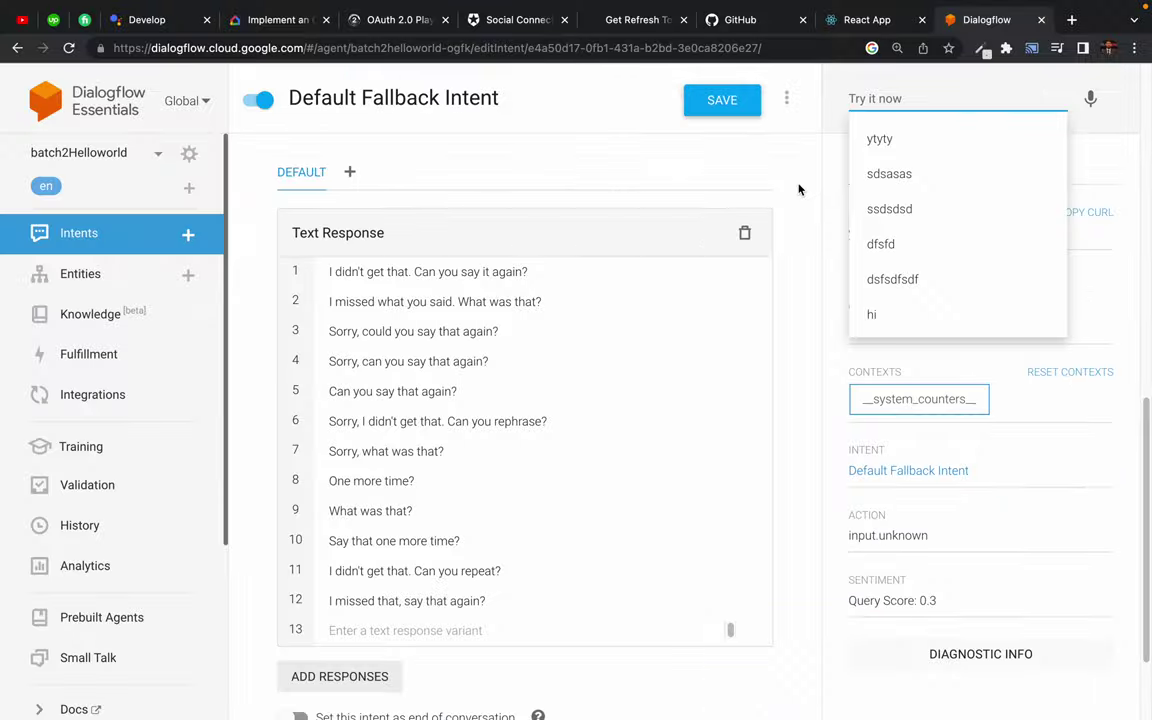
pyautogui.click(805, 183)
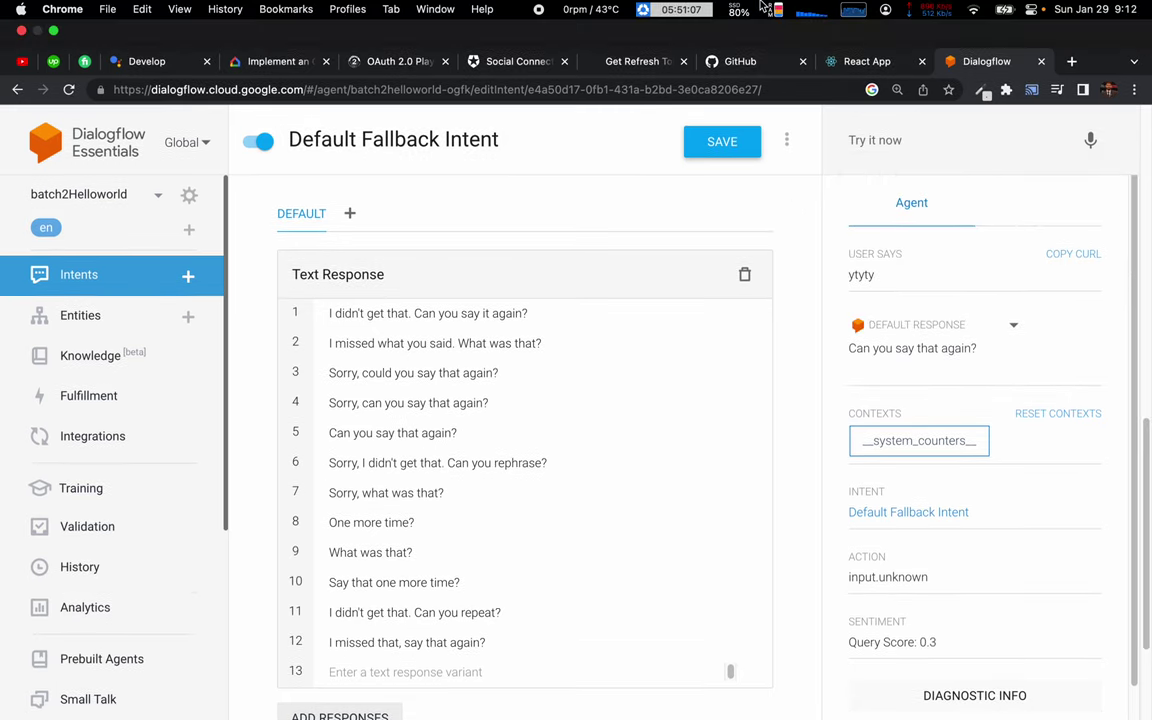
pyautogui.scroll(10, 254, 219)
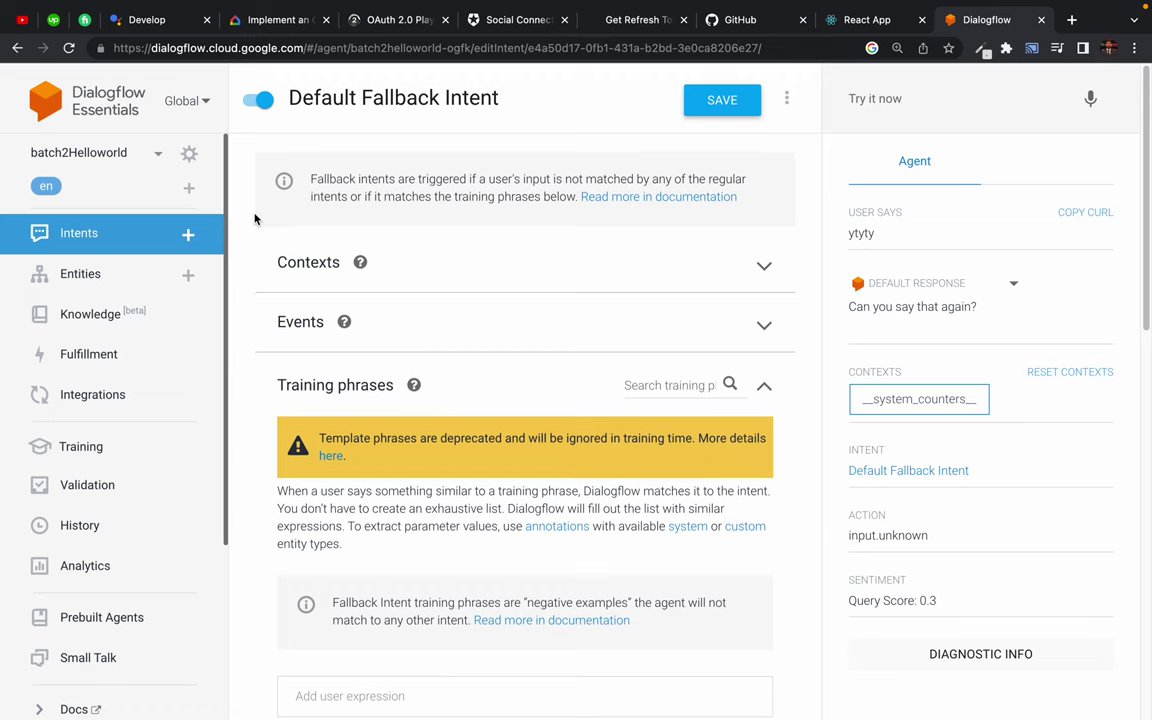
# - Create a new intent from the intents list and name it "newOrder"
pyautogui.click(80, 236)
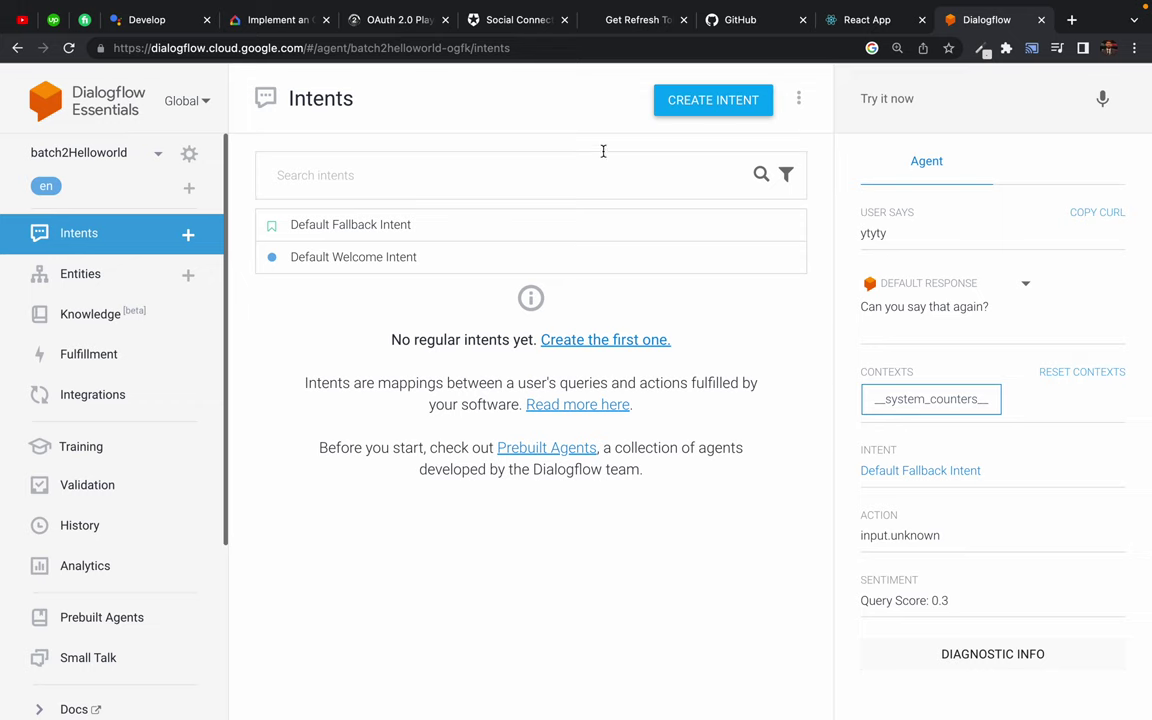
pyautogui.click(702, 102)
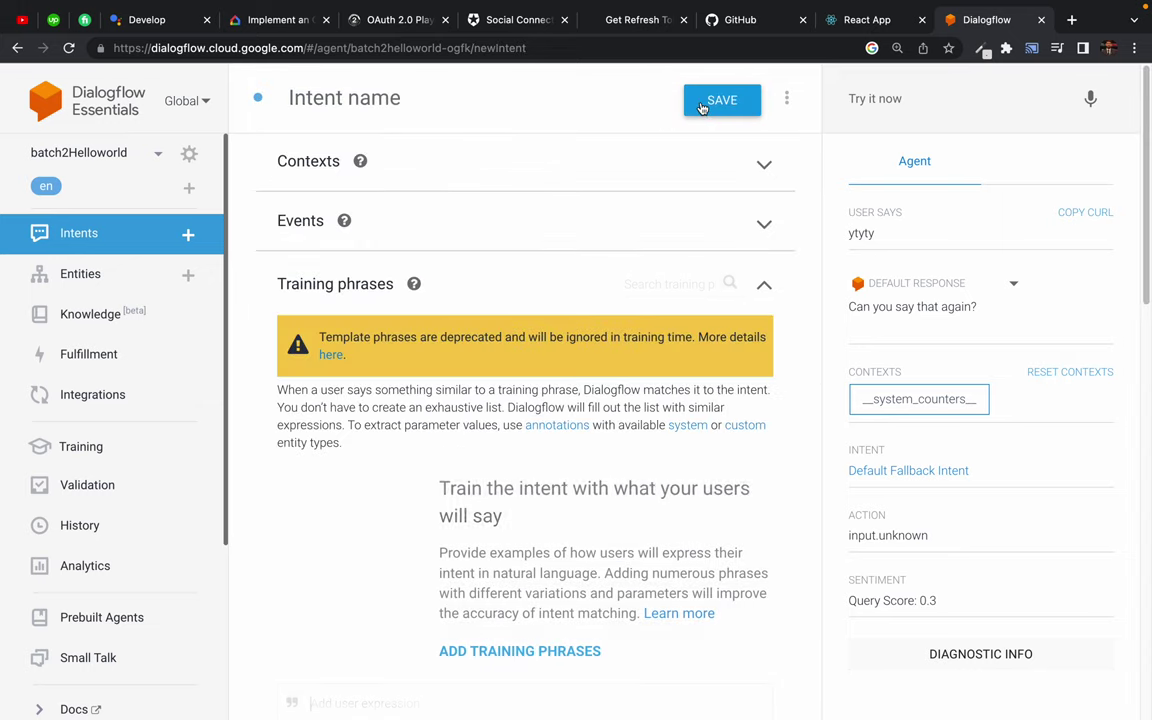
pyautogui.click(367, 97)
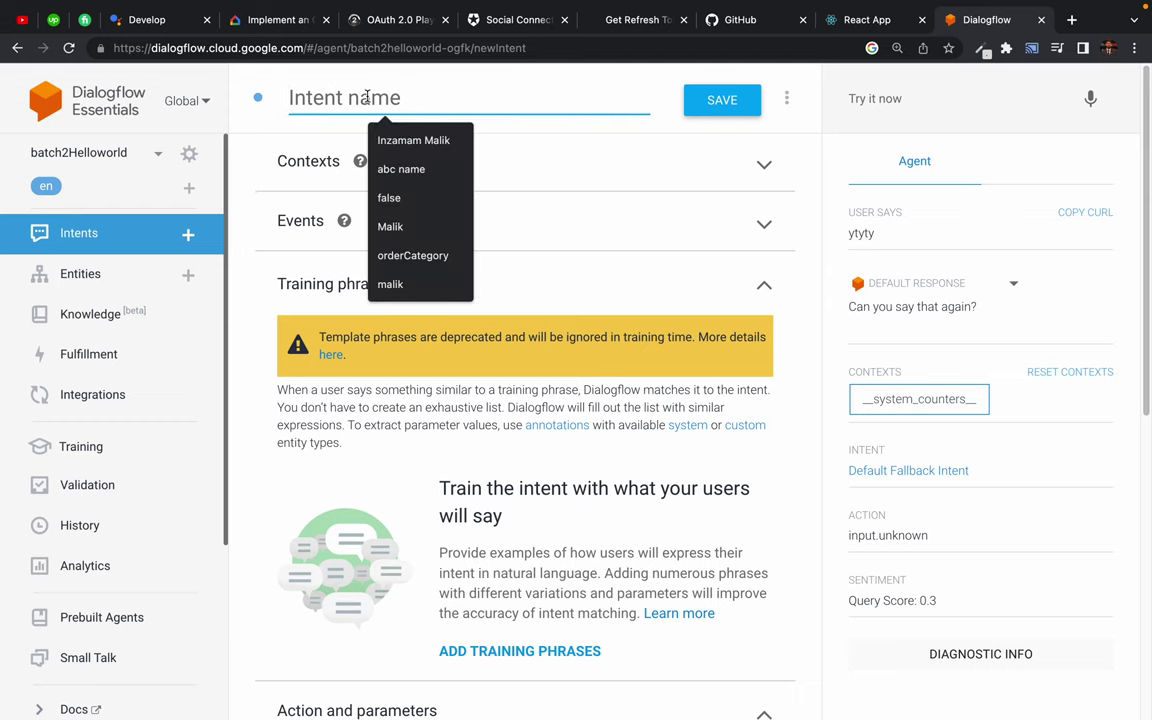
pyautogui.write('new')
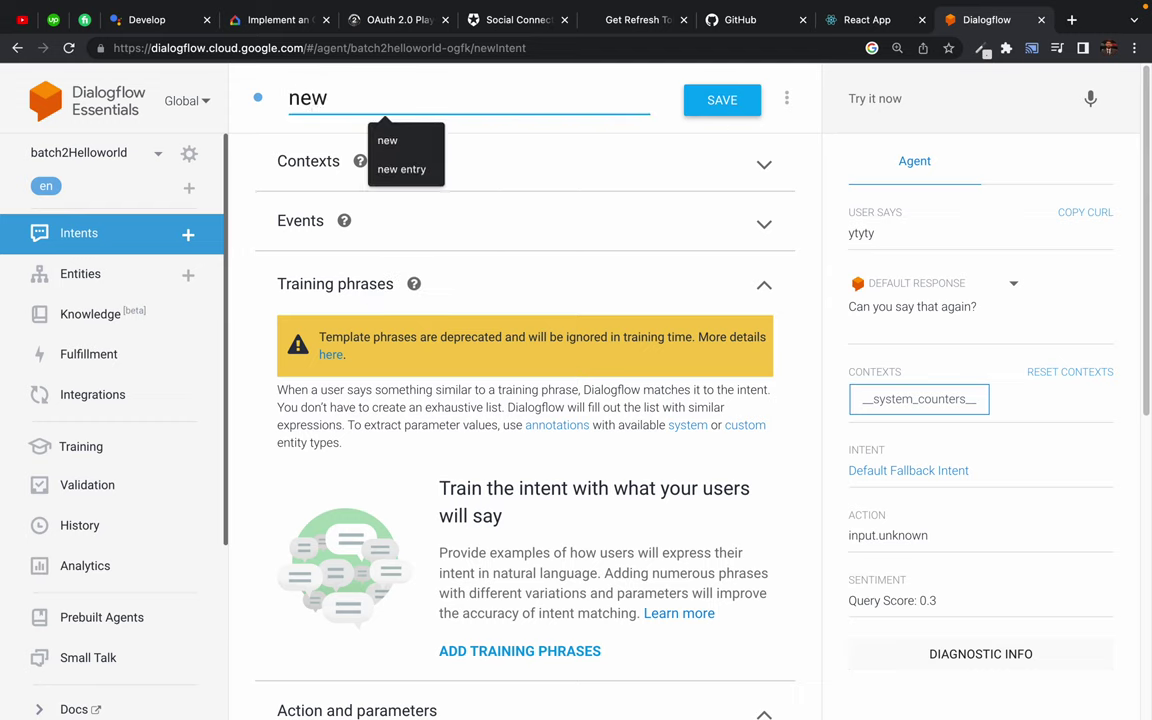
pyautogui.write('Order')
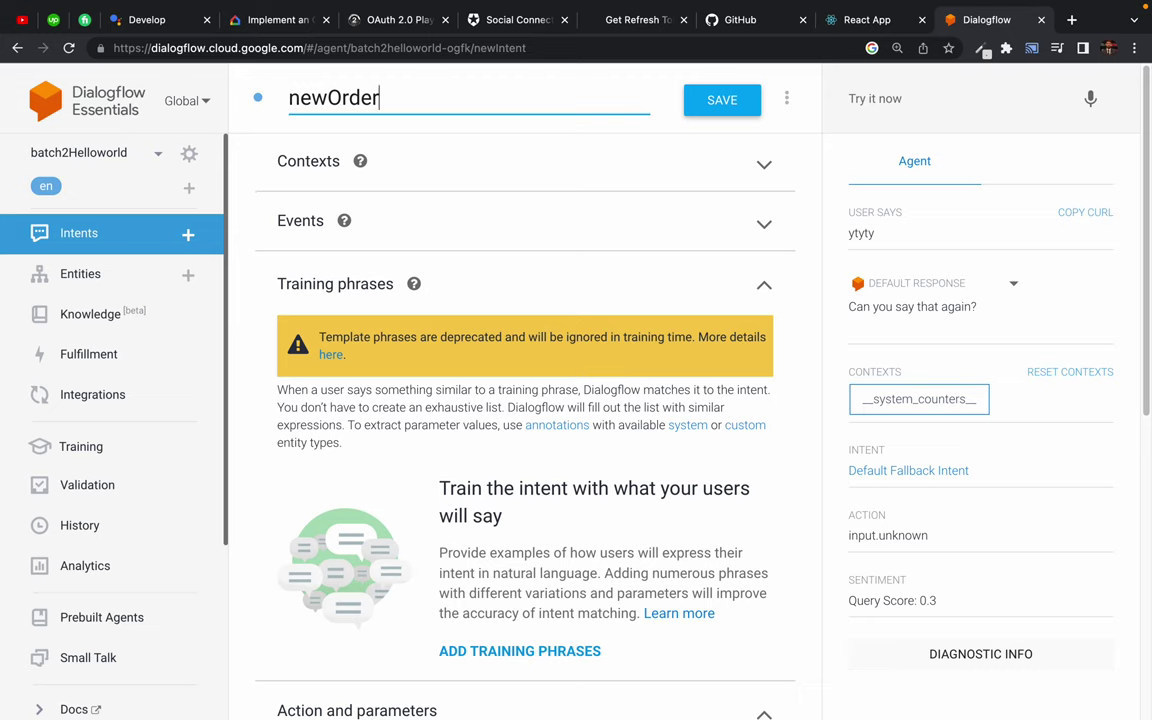
pyautogui.click(257, 319)
# - Examine the Contexts and Events section headings of the newOrder intent
pyautogui.scroll(-1, 399, 406)
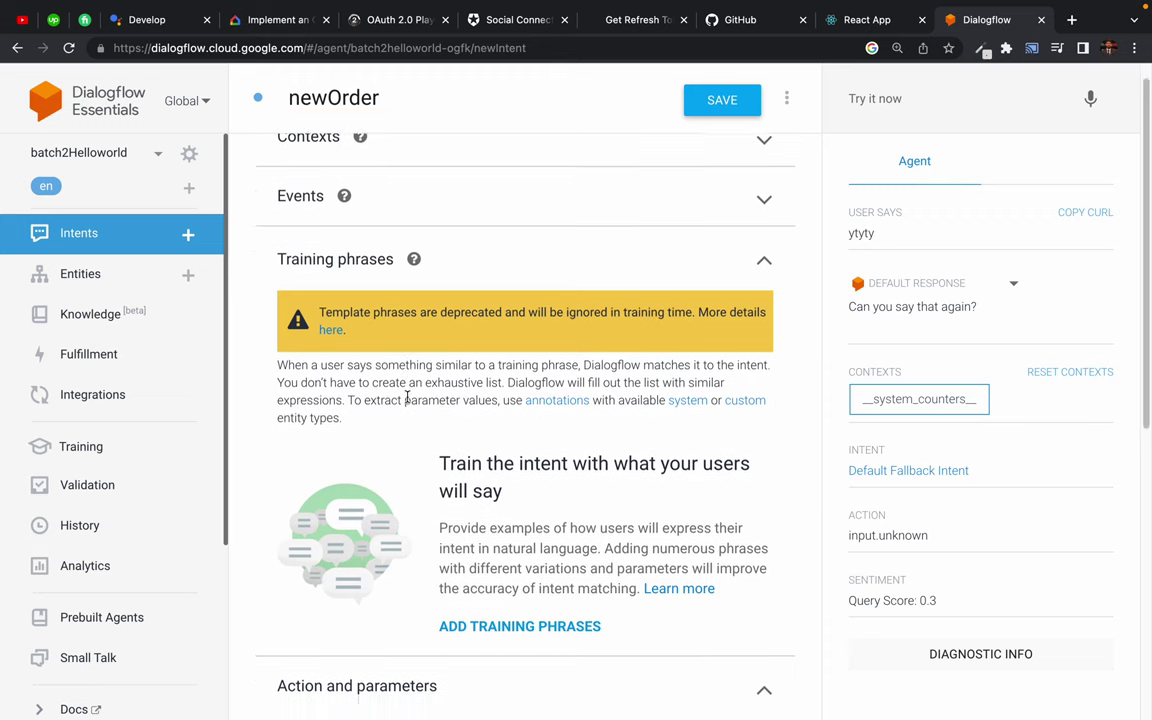
pyautogui.scroll(1, 407, 398)
pyautogui.moveTo(259, 157); pyautogui.dragTo(410, 222)
pyautogui.click(240, 223)
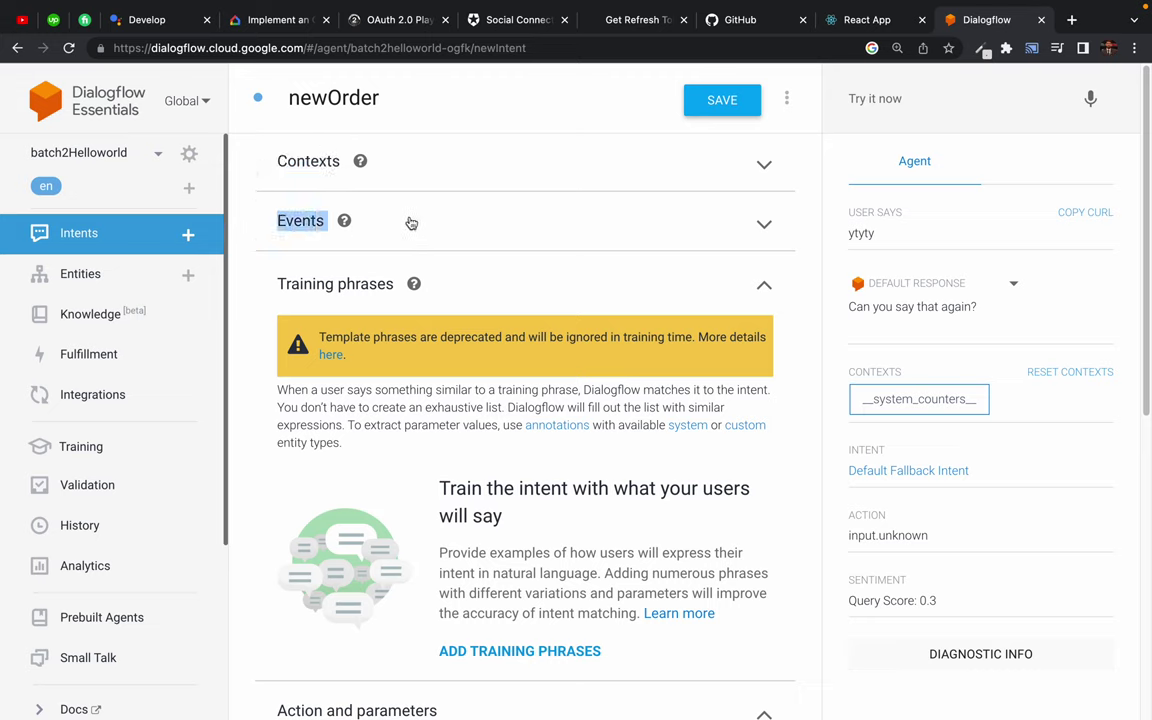
pyautogui.click(238, 229)
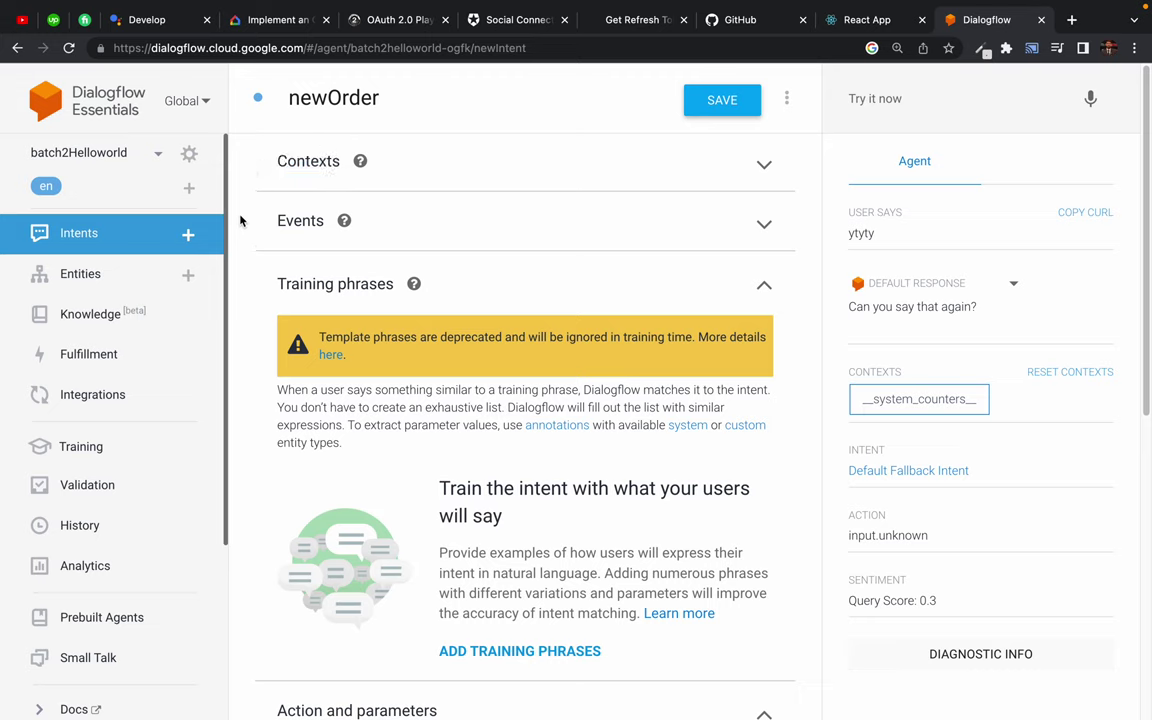
pyautogui.moveTo(240, 220); pyautogui.dragTo(340, 221)
pyautogui.click(240, 219)
pyautogui.moveTo(251, 167); pyautogui.dragTo(380, 165)
pyautogui.click(250, 164)
# - Add the training phrases "I am hungry" and "order pizza" to the newOrder intent
pyautogui.scroll(-2, 257, 324)
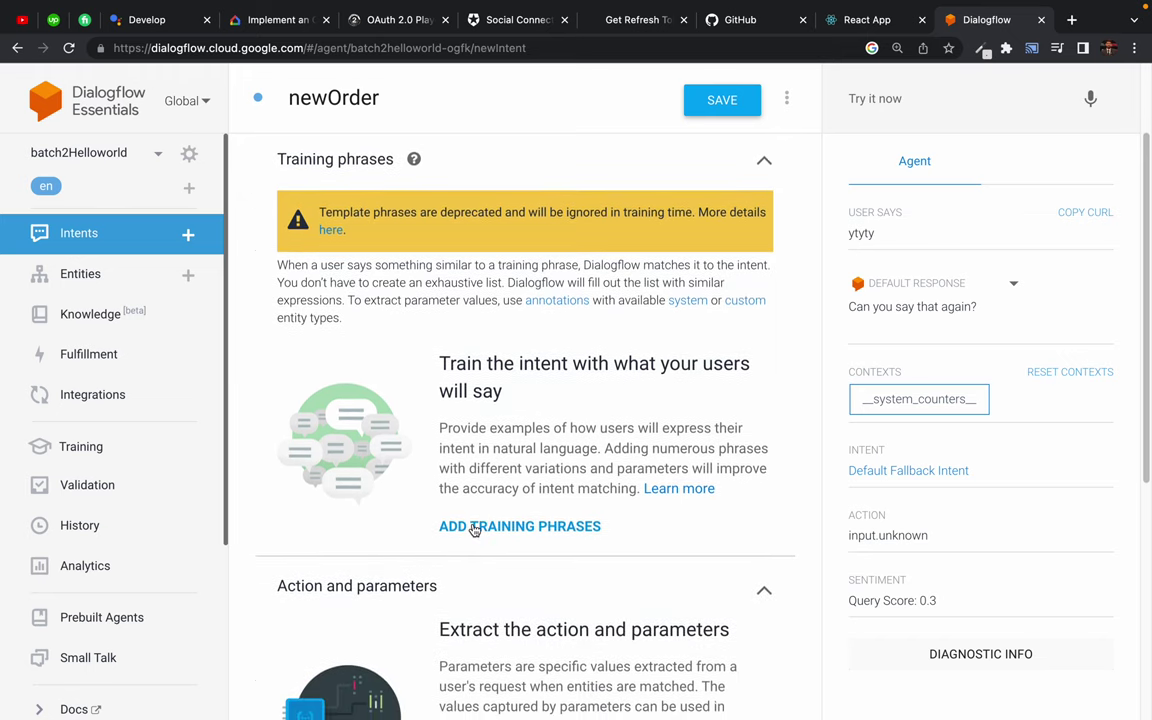
pyautogui.click(474, 527)
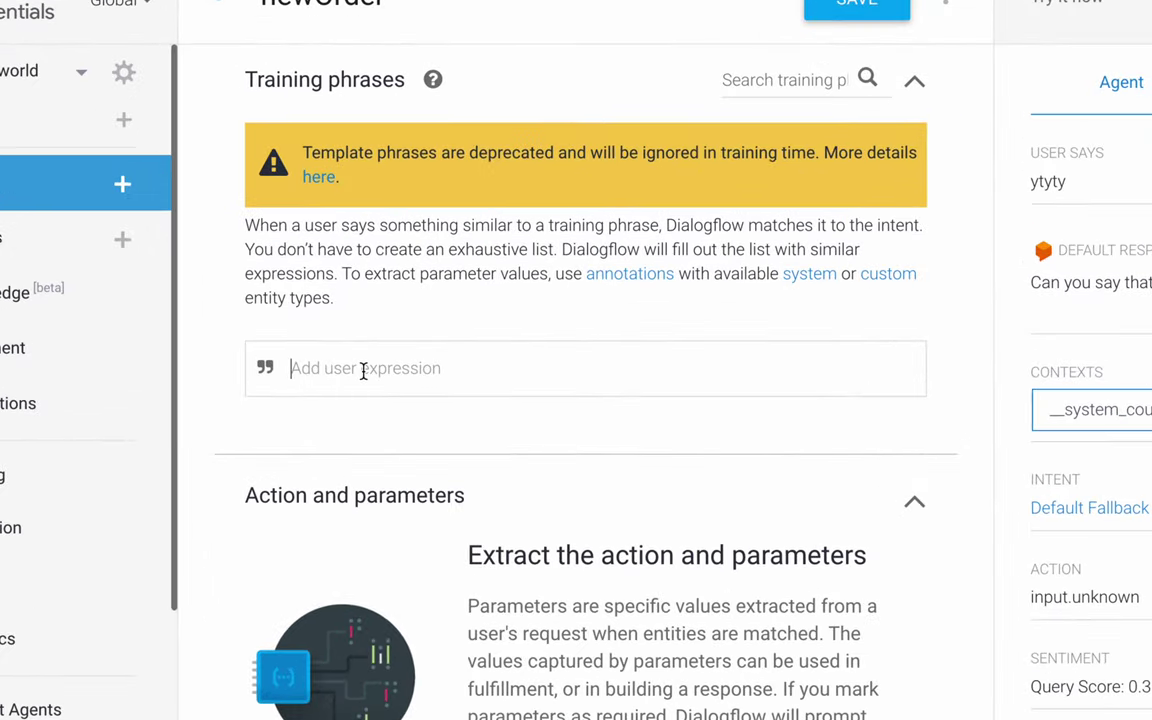
pyautogui.write('I am hu')
pyautogui.write('ngry')
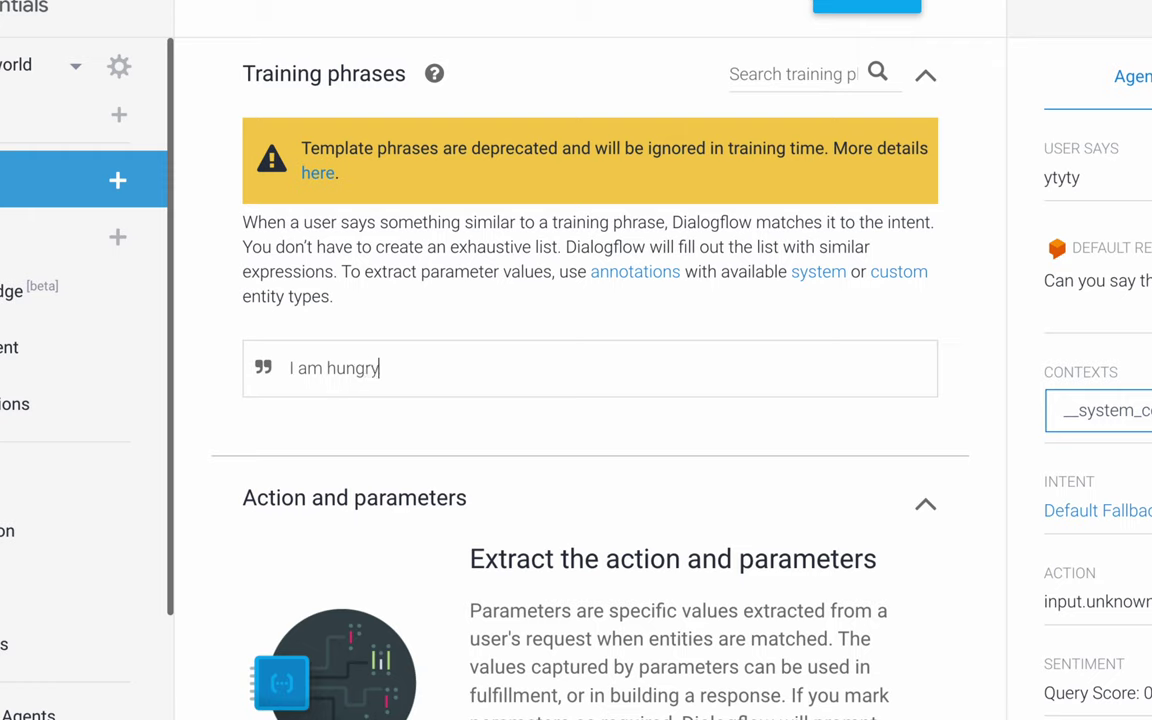
pyautogui.press('Return')
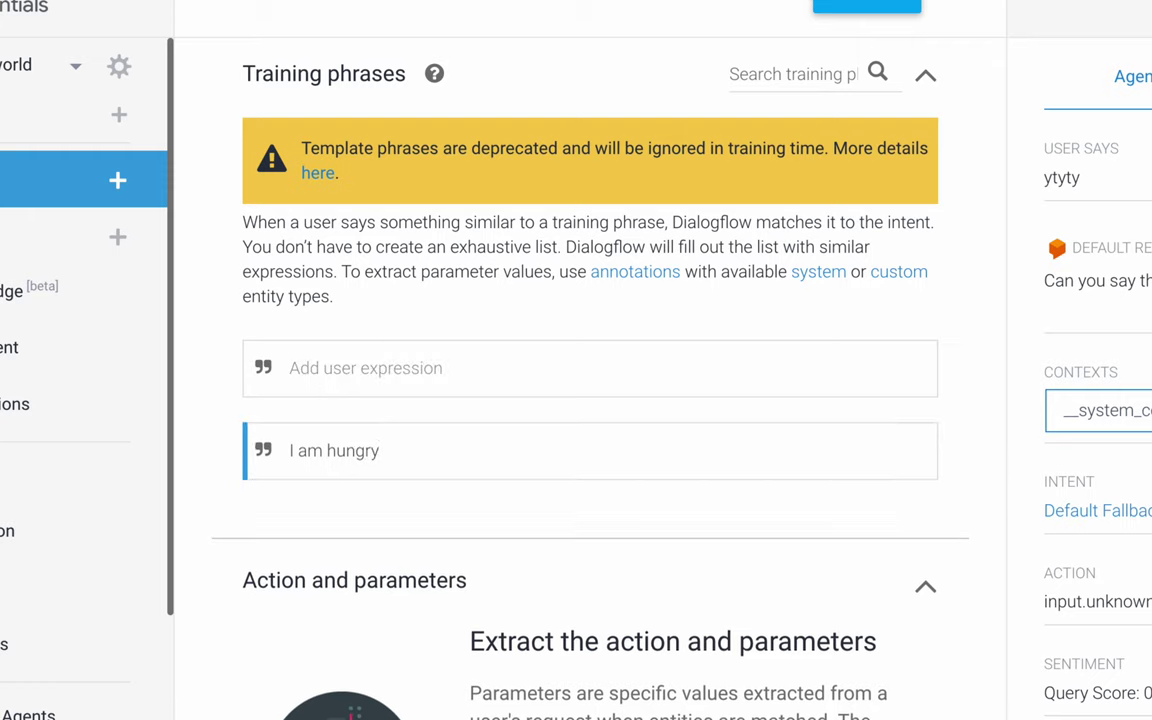
pyautogui.write('order pizz')
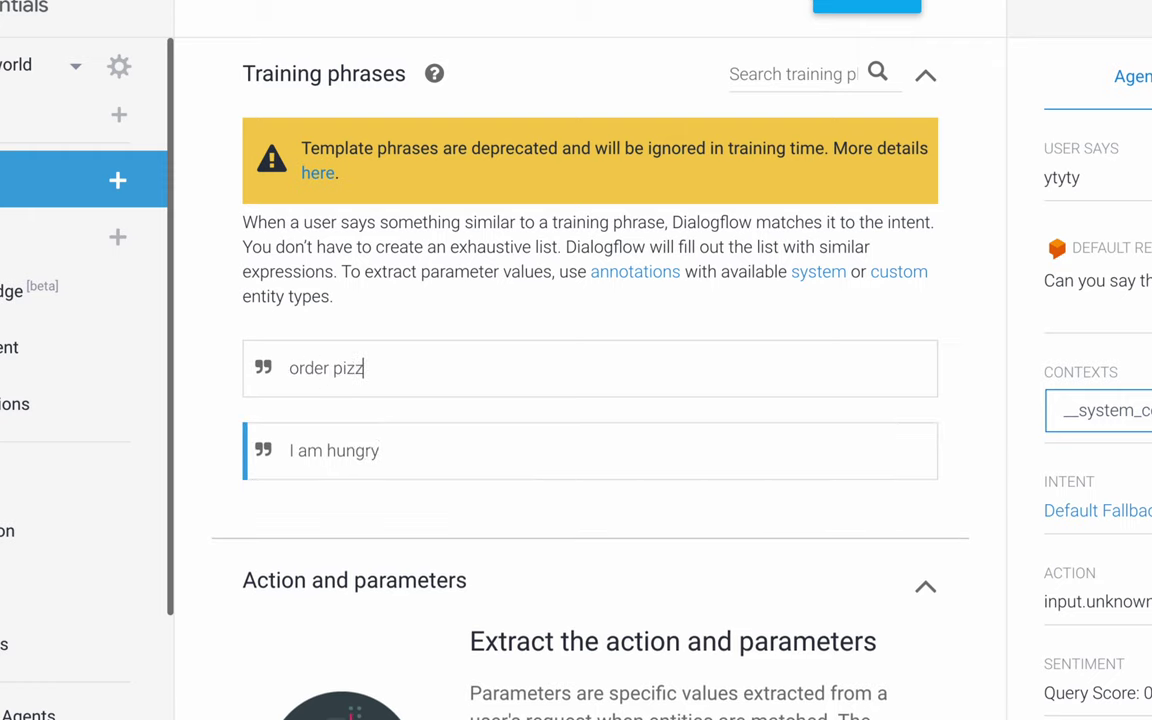
pyautogui.write('a')
pyautogui.press('Return')
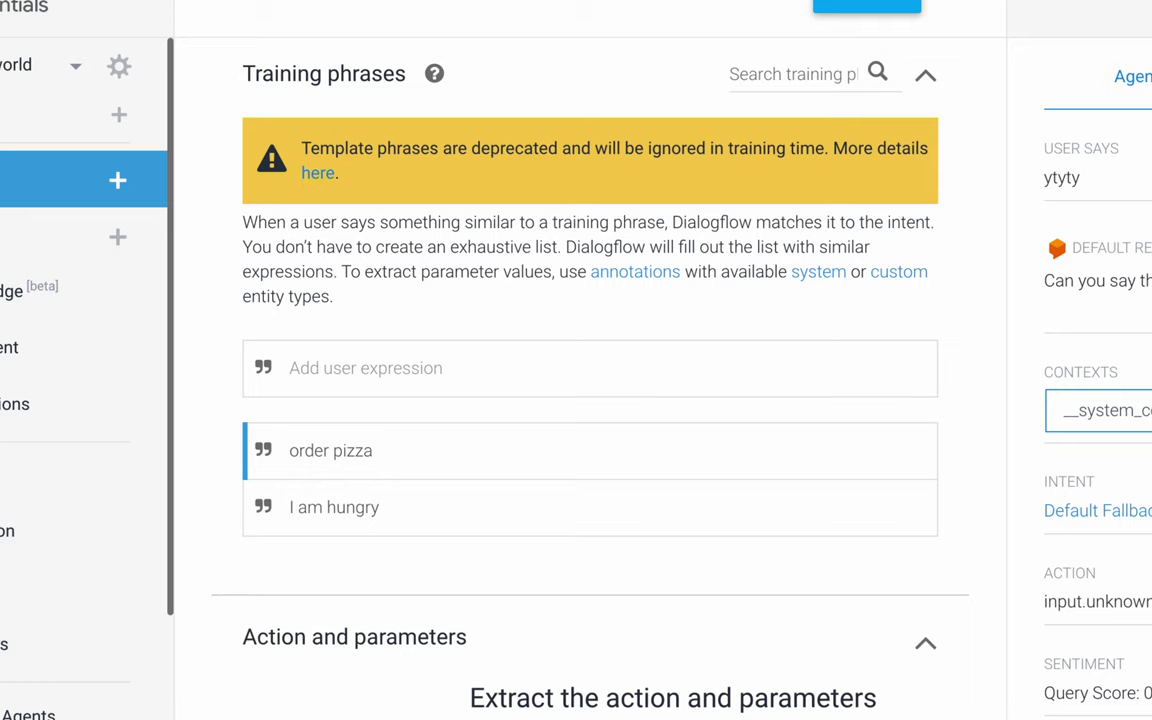
# - Add the training phrases "I want food" and "give me pizza" to the newOrder intent
pyautogui.write('I want ')
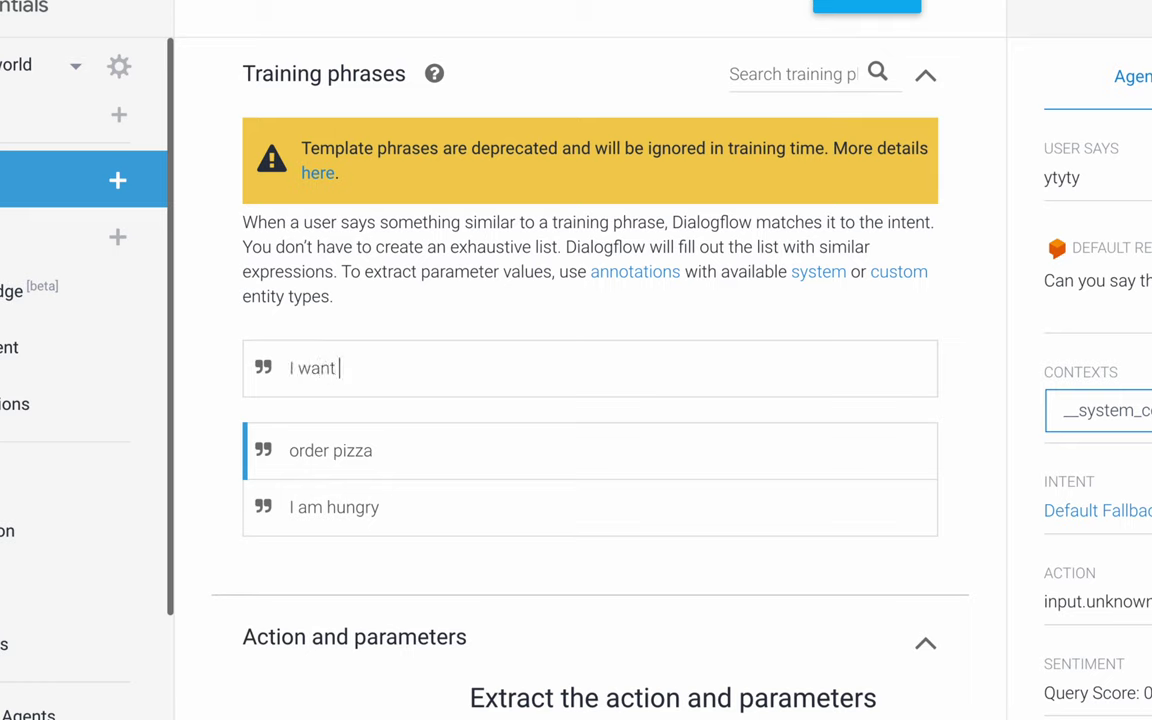
pyautogui.write('food')
pyautogui.press('Return')
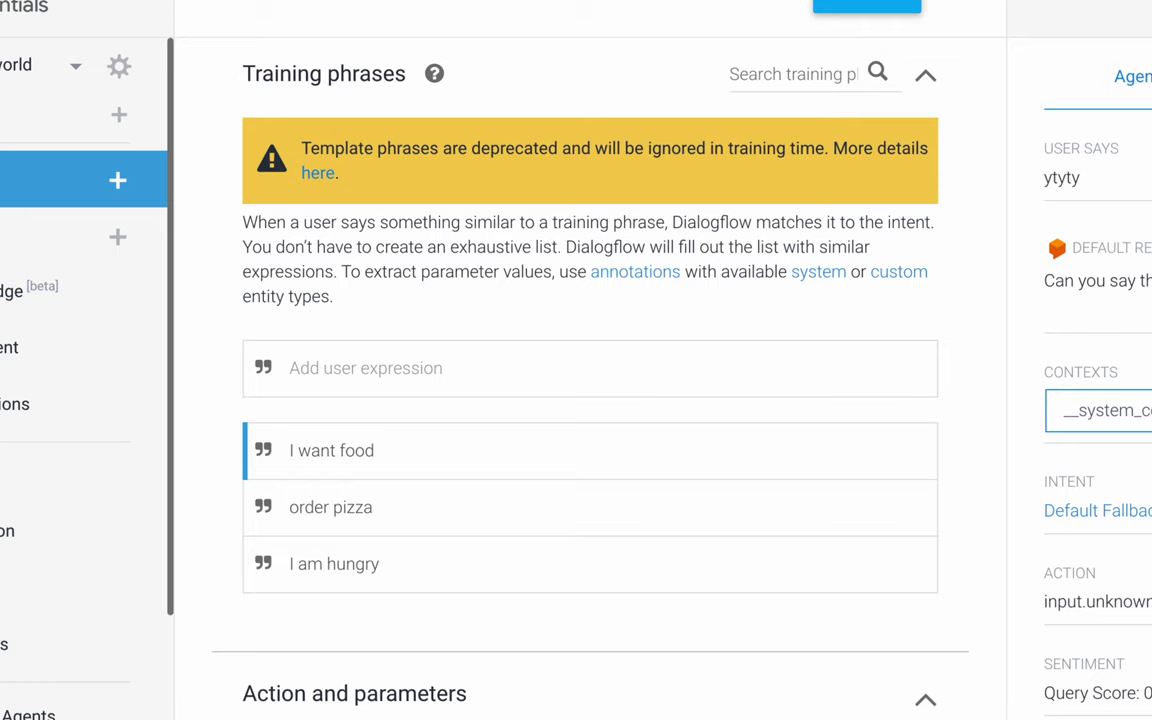
pyautogui.write('give me pizza')
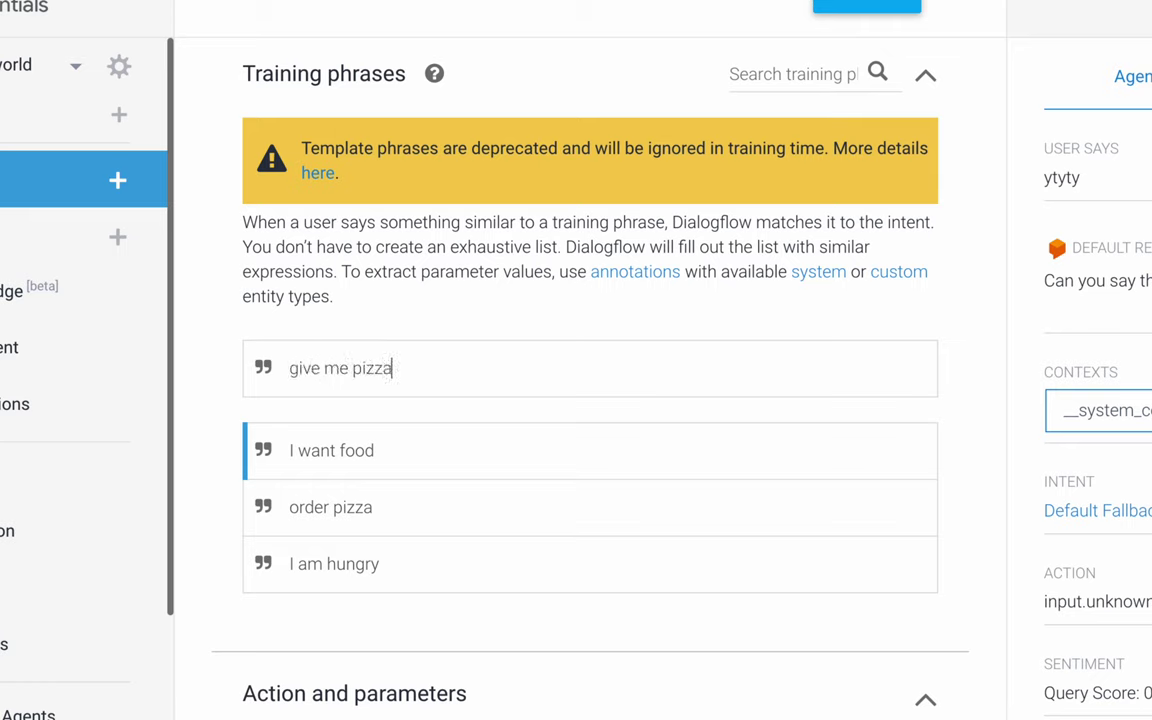
pyautogui.press('Return')
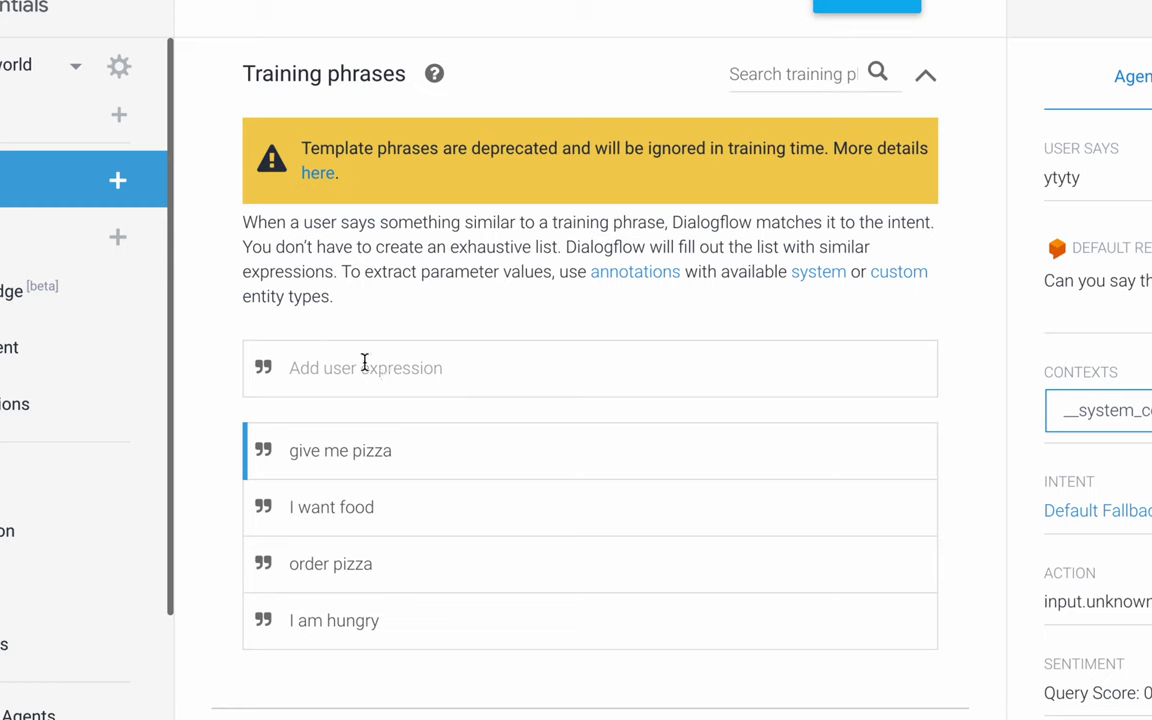
pyautogui.write('I want')
pyautogui.press('BackSpace')
pyautogui.press('BackSpace')
pyautogui.press('BackSpace')
pyautogui.press('BackSpace')
pyautogui.press('BackSpace')
pyautogui.press('BackSpace')
pyautogui.scroll(-1, 204, 410)
pyautogui.scroll(1, 204, 425)
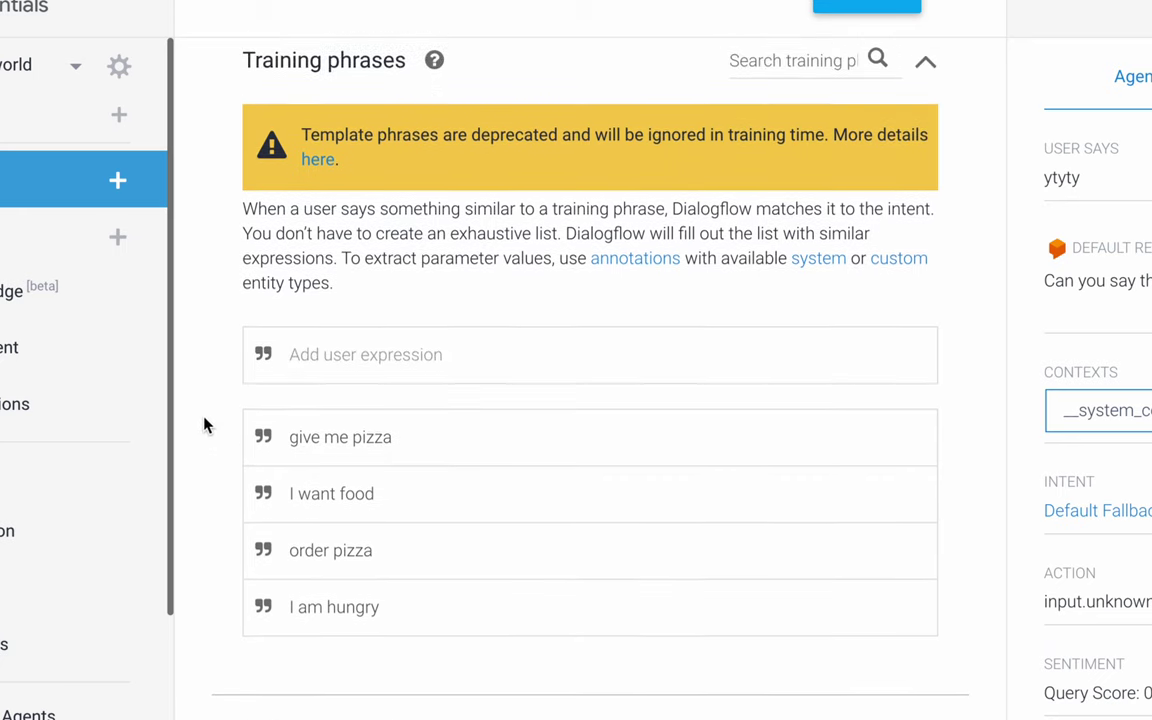
# - Add the training phrase "I want to have pizza" to the newOrder intent
pyautogui.click(319, 354)
pyautogui.write('I want to')
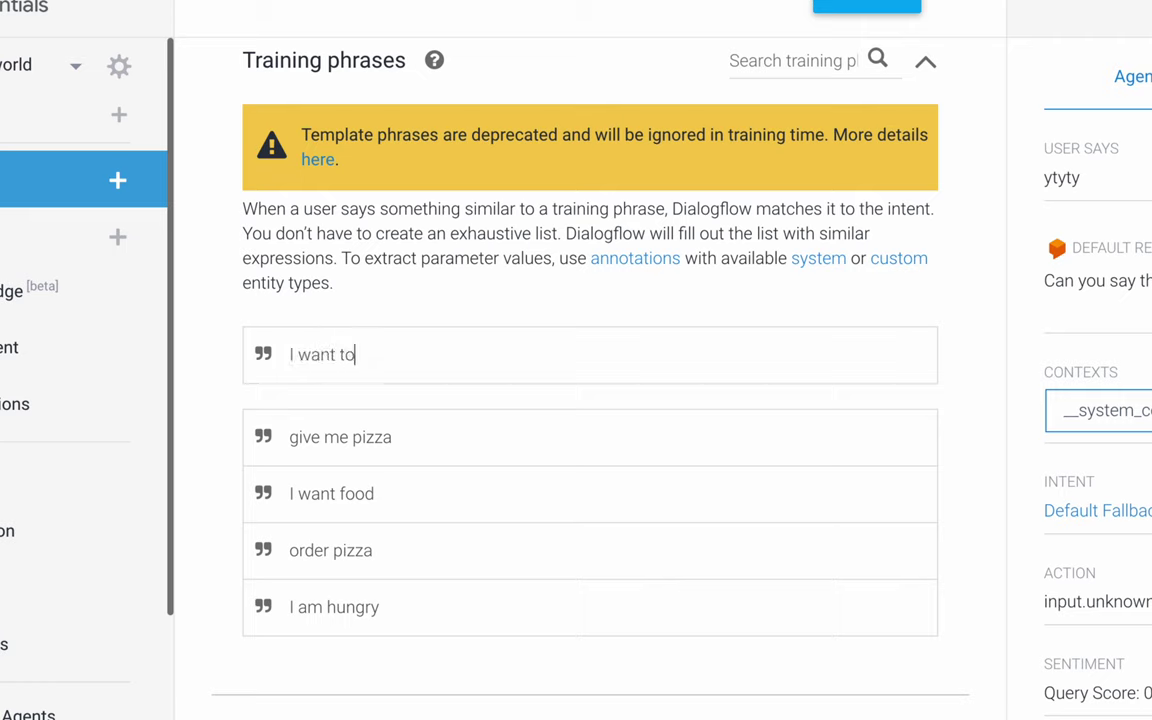
pyautogui.write(' have pizza')
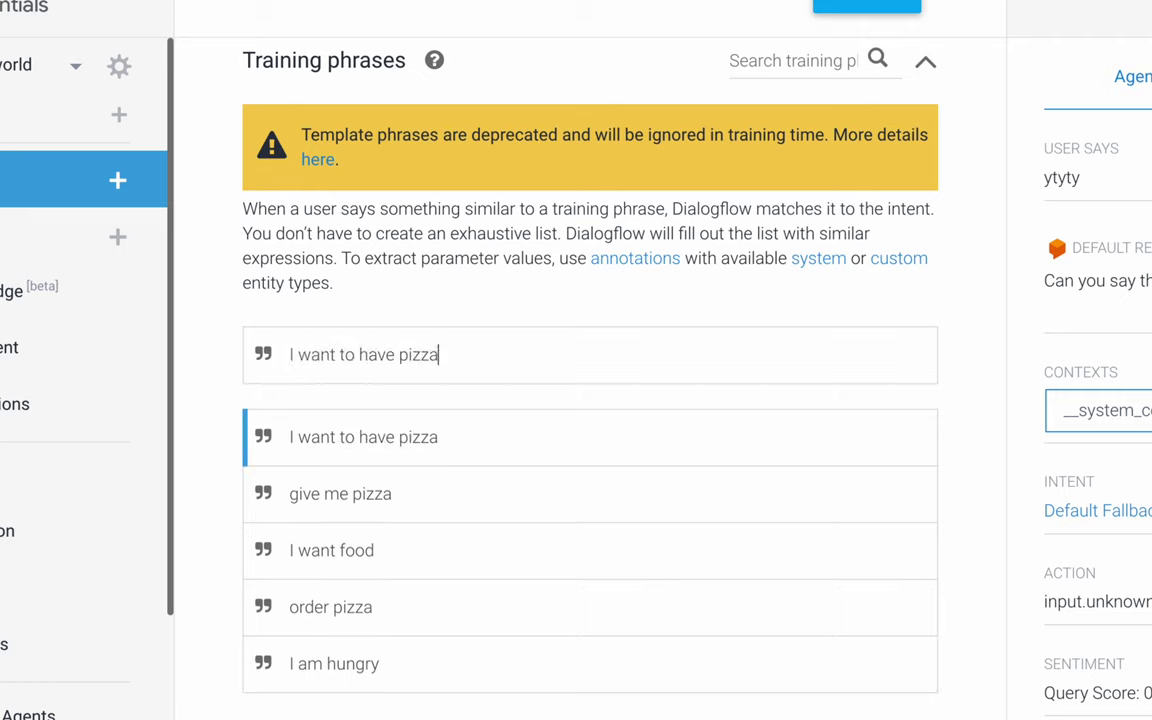
pyautogui.press('Return')
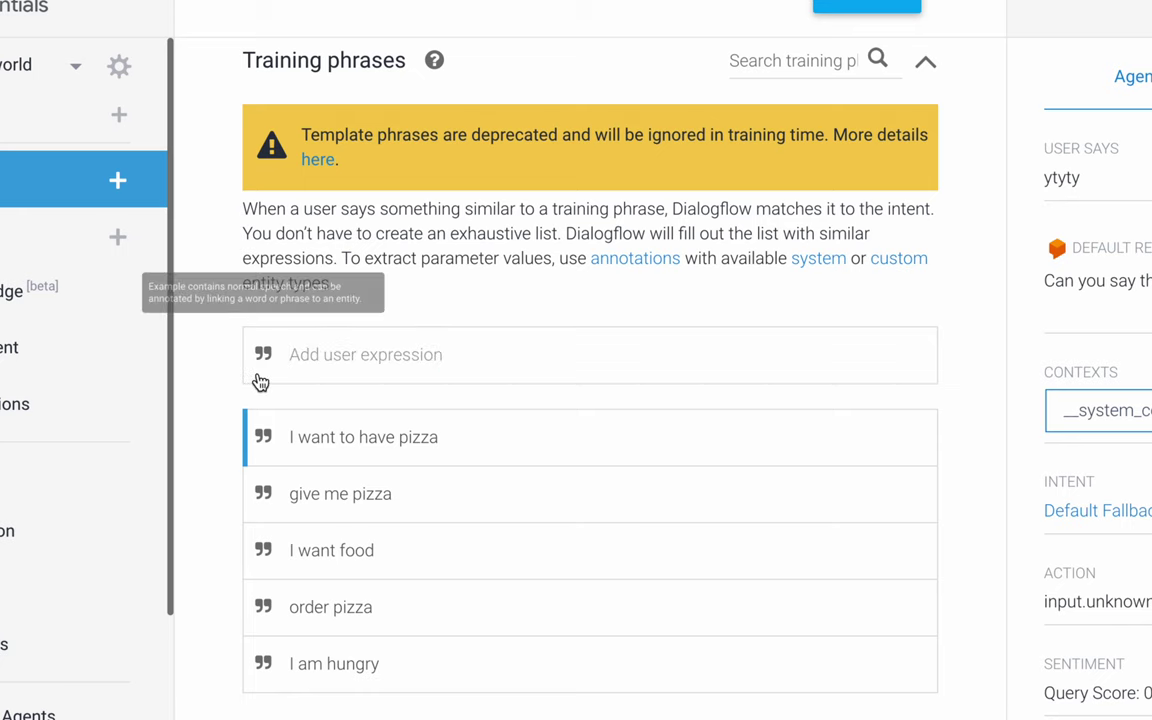
# - Collapse the Action and parameters section below the training phrases
pyautogui.scroll(-2, 226, 411)
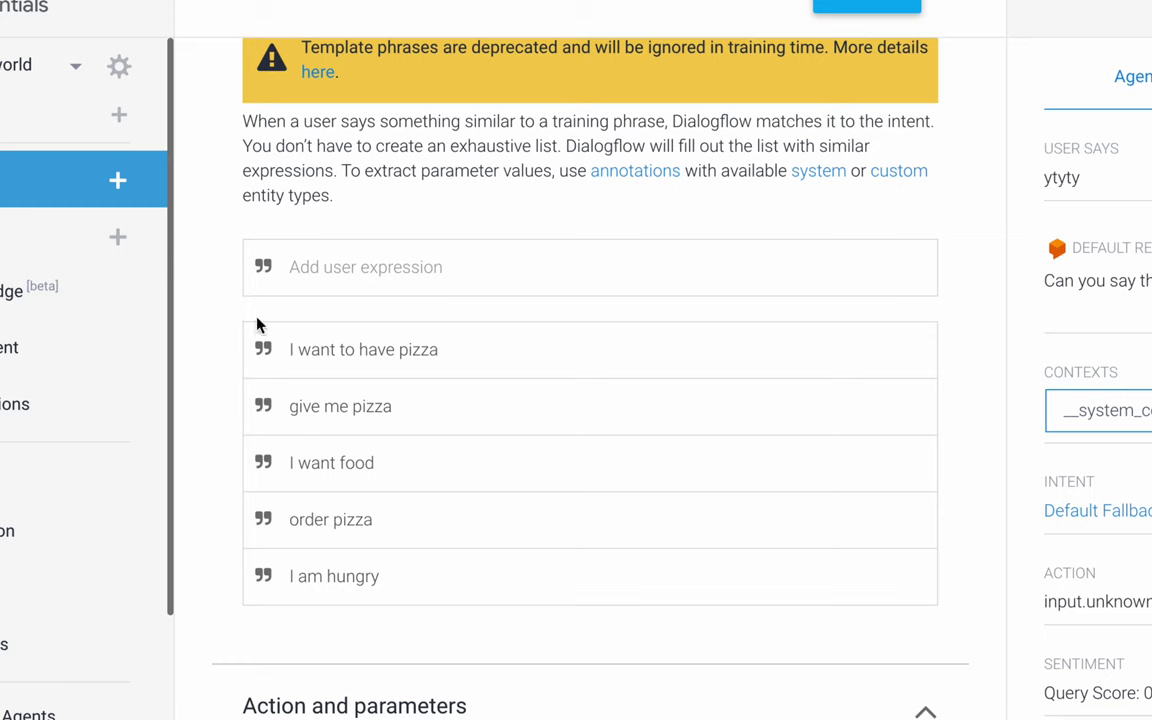
pyautogui.scroll(-1, 218, 516)
pyautogui.scroll(-3, 220, 516)
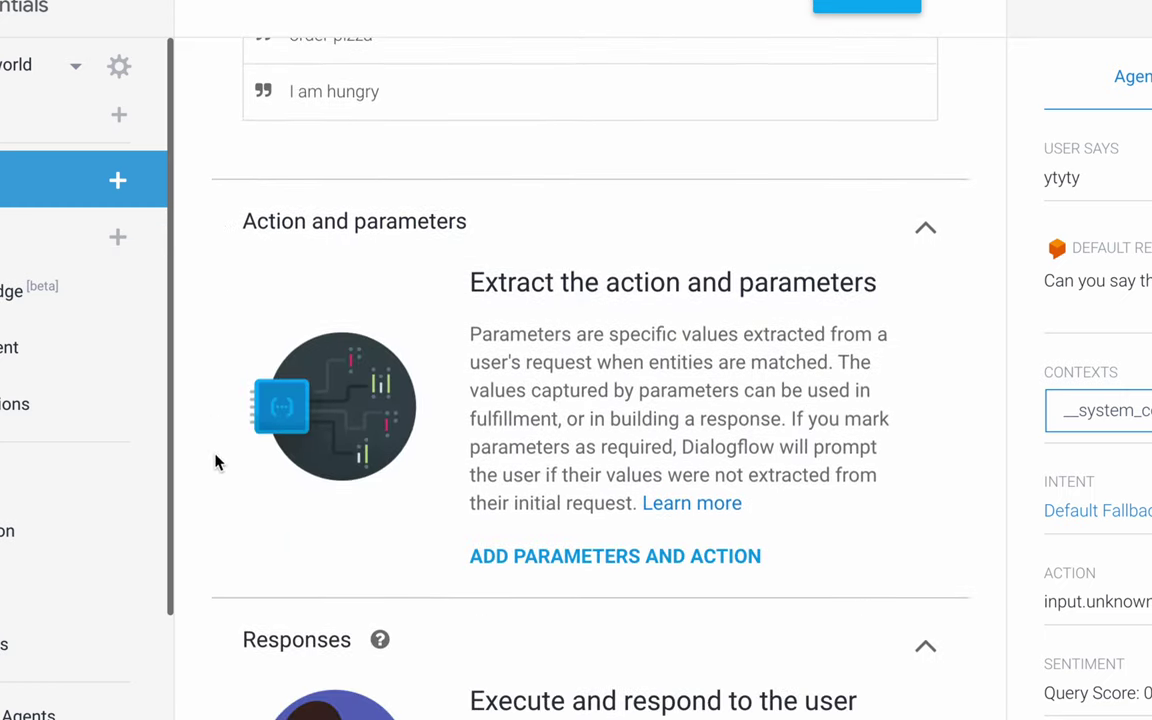
pyautogui.click(887, 229)
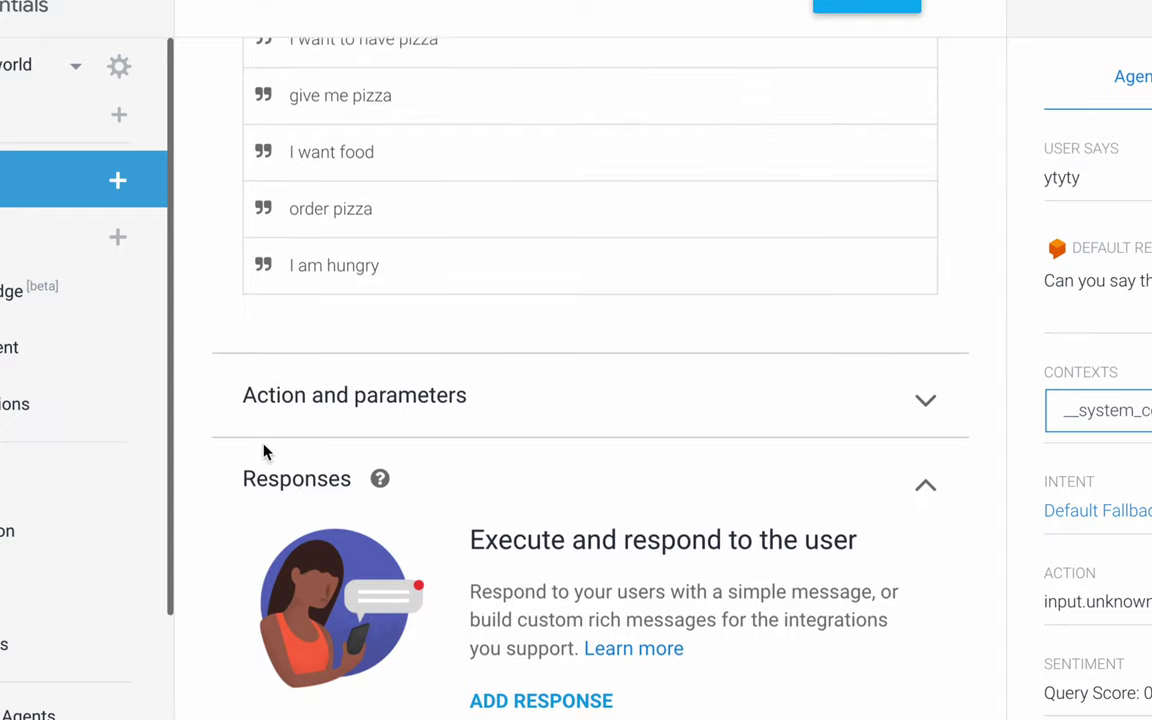
# - Add a default text response to the newOrder intent reading "here is your pizza"
pyautogui.click(507, 706)
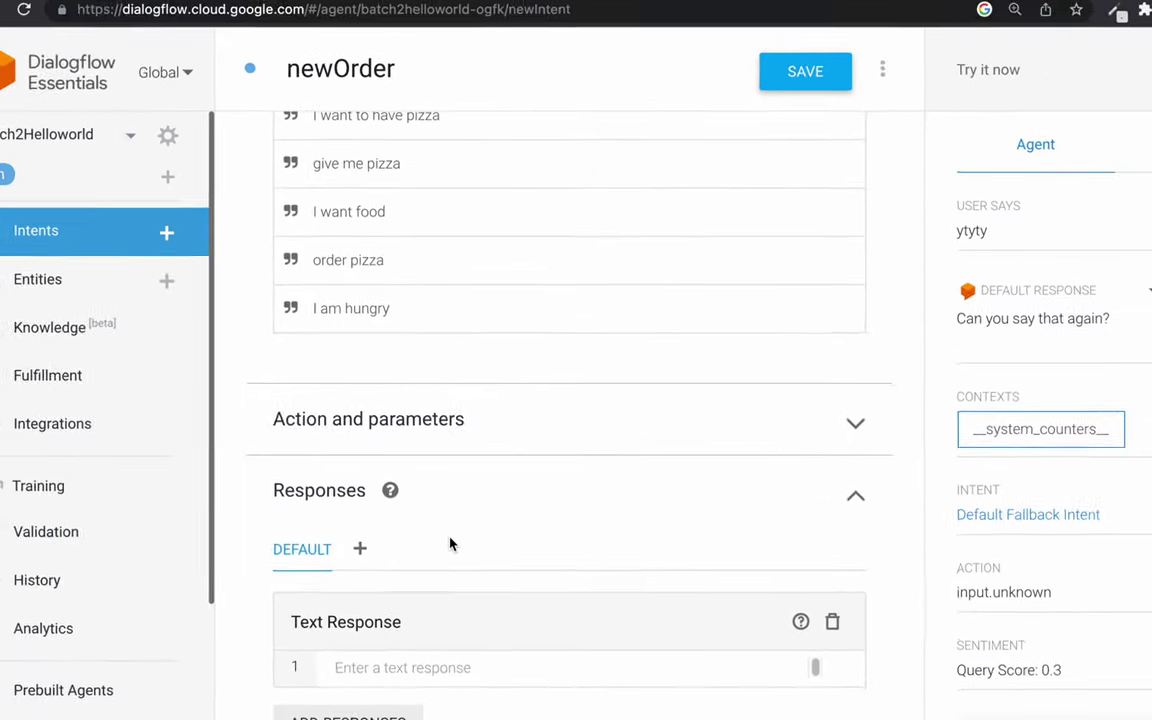
pyautogui.scroll(-2, 448, 560)
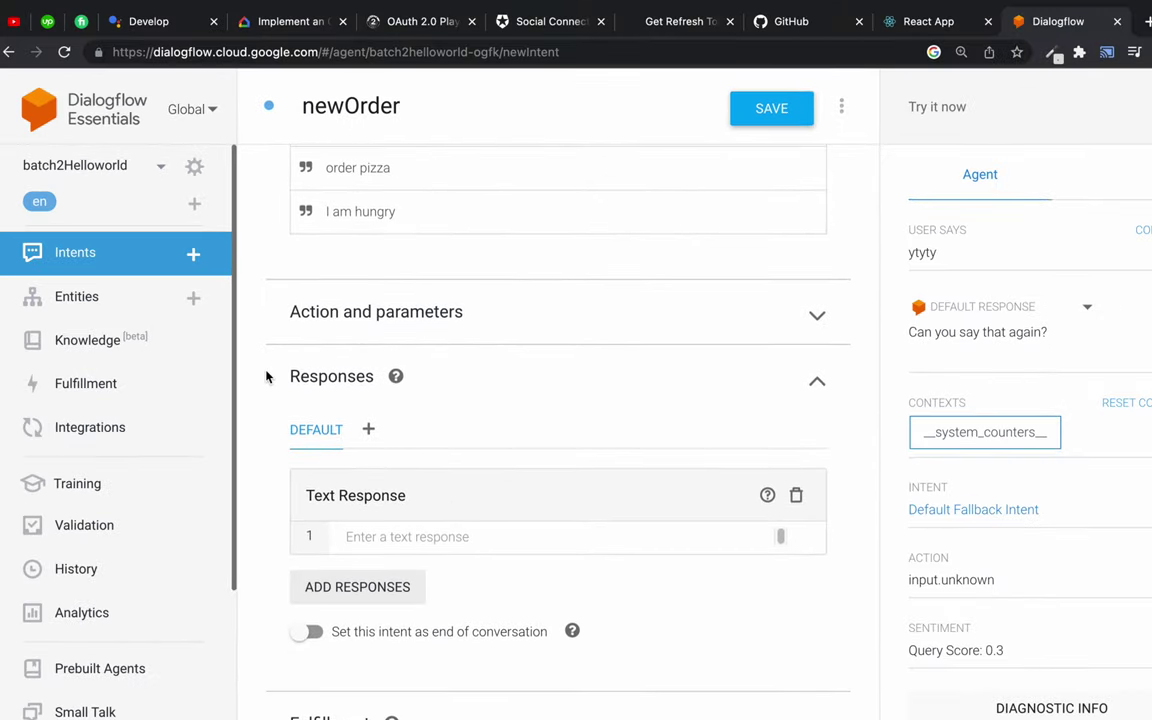
pyautogui.click(403, 536)
pyautogui.write('here is ')
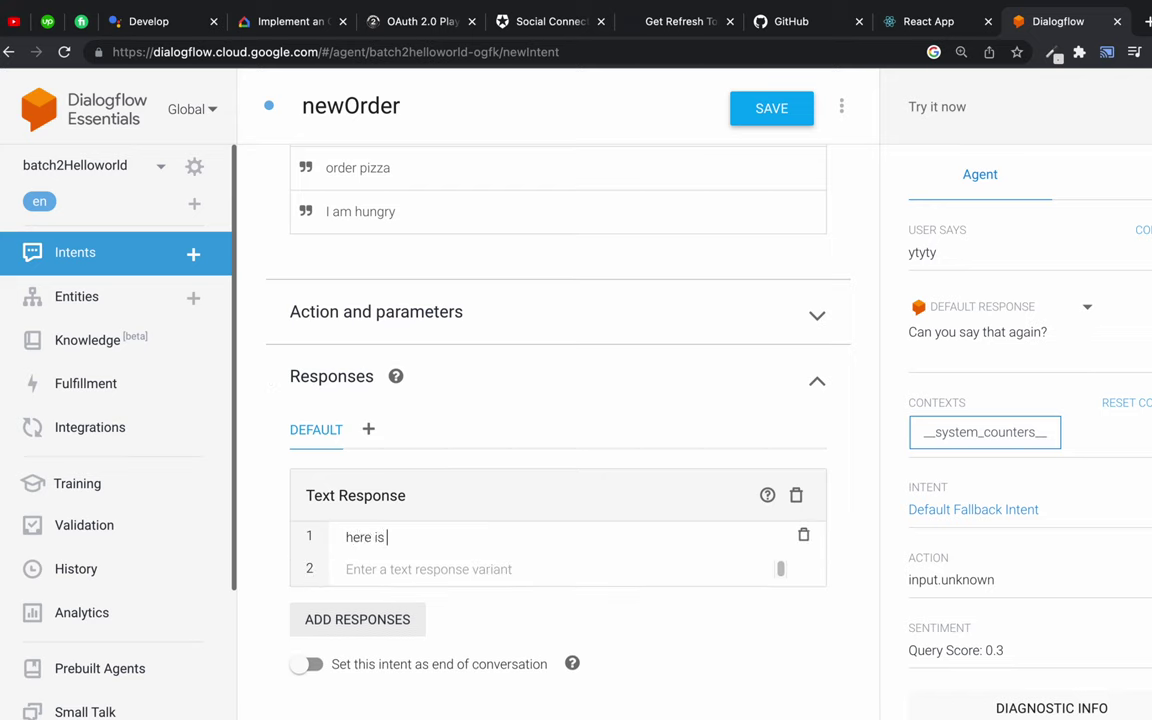
pyautogui.write('your pizza')
# - Append the pizza emoji to the "here is your pizza" response and save the newOrder intent
pyautogui.press('ctrl+super+space')
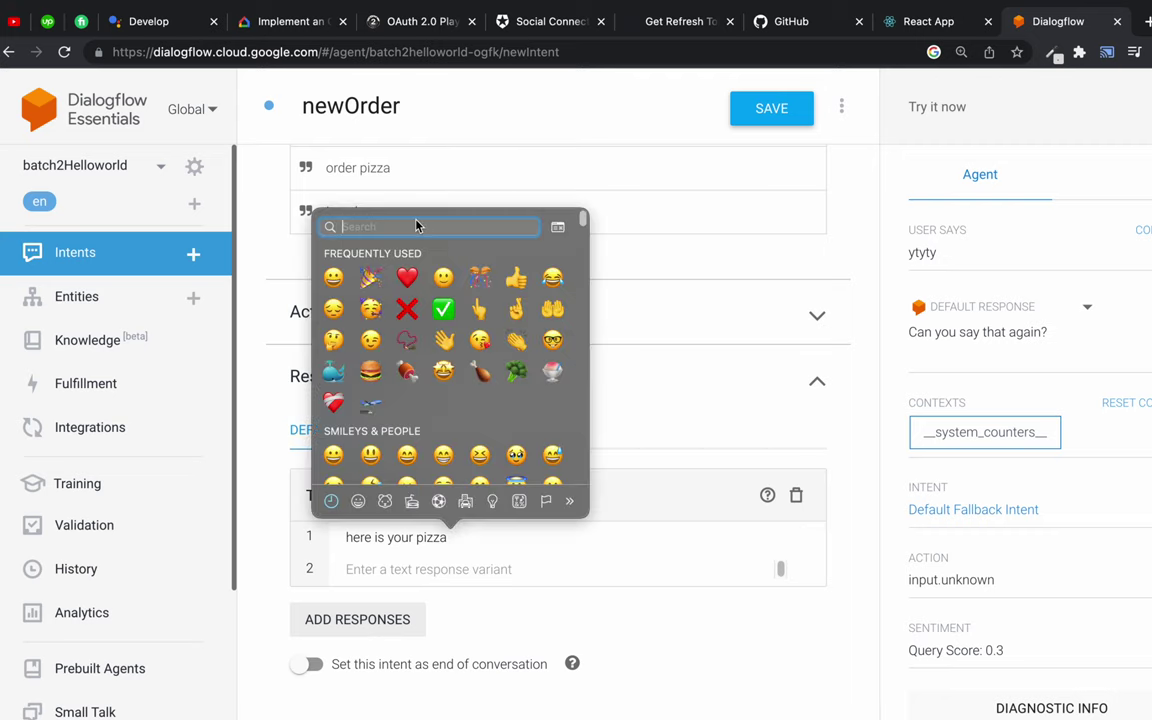
pyautogui.write('pizza')
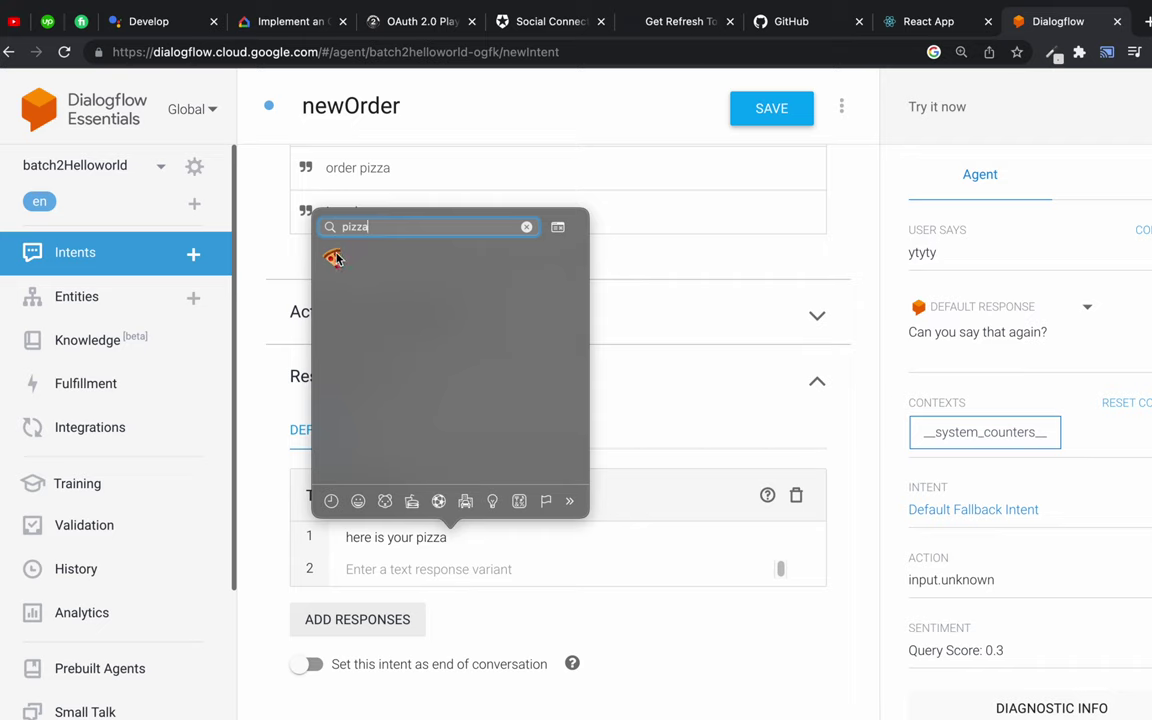
pyautogui.click(335, 258)
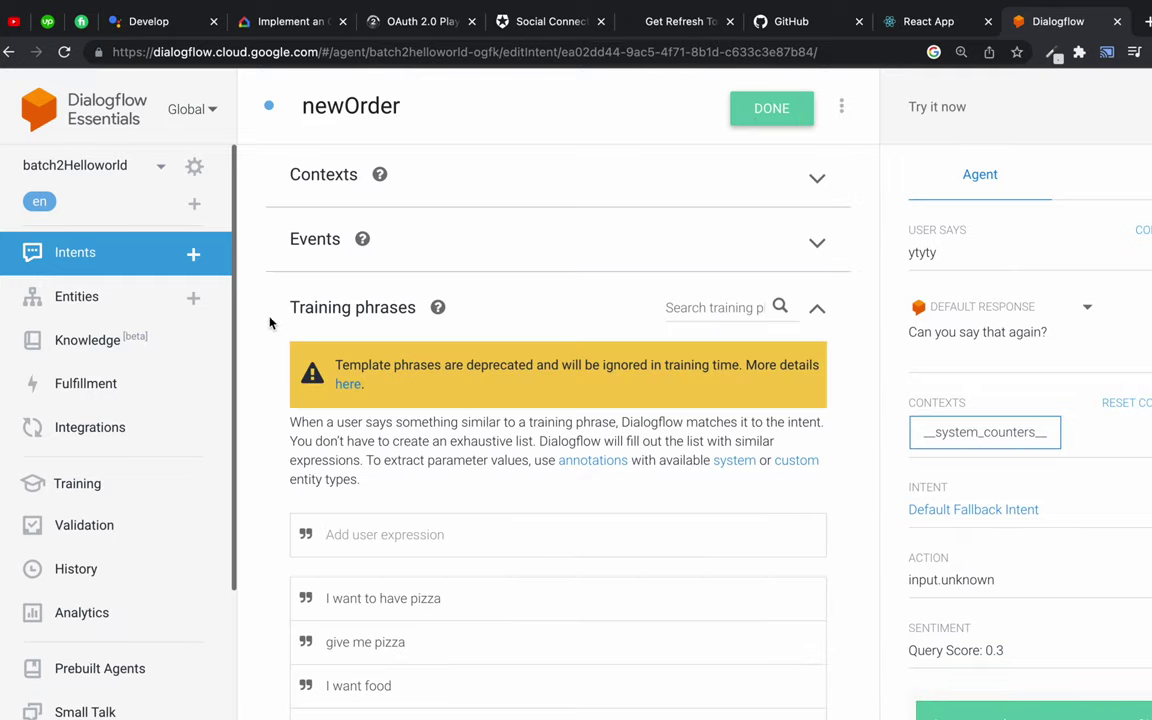
pyautogui.scroll(-10, 286, 447)
pyautogui.scroll(3, 265, 350)
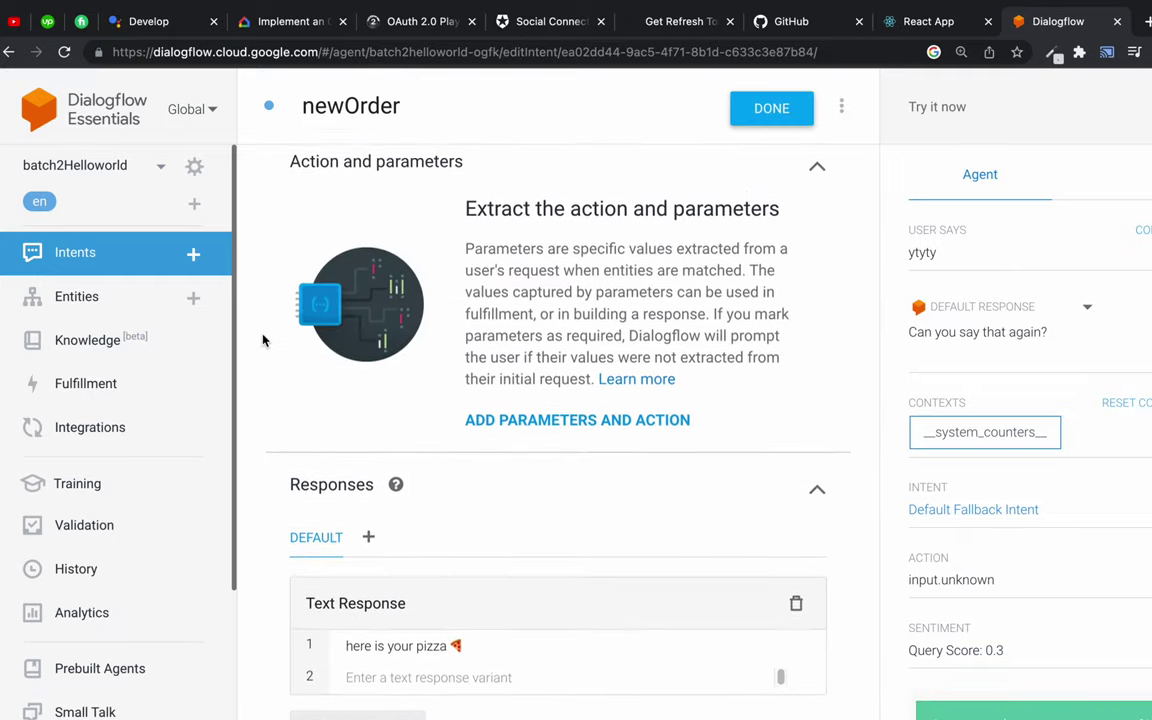
# - Collapse the newOrder intent's Action and parameters section and test the agent with the message "pizza"
pyautogui.click(818, 219)
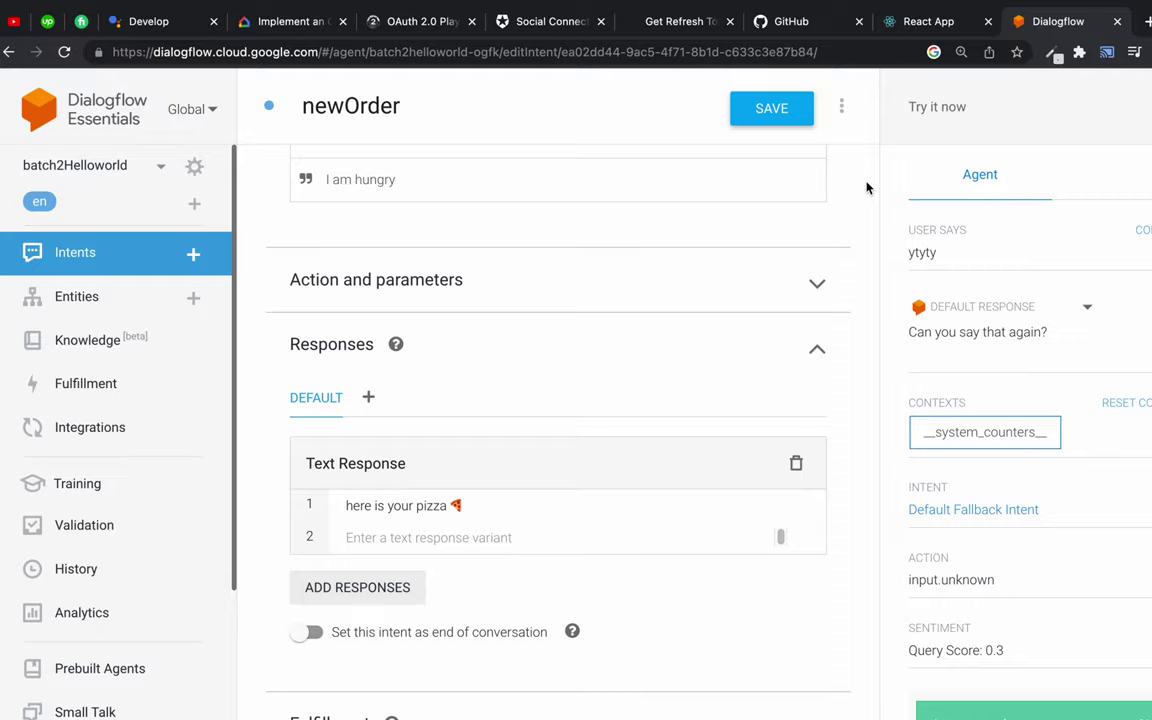
pyautogui.scroll(5, 866, 186)
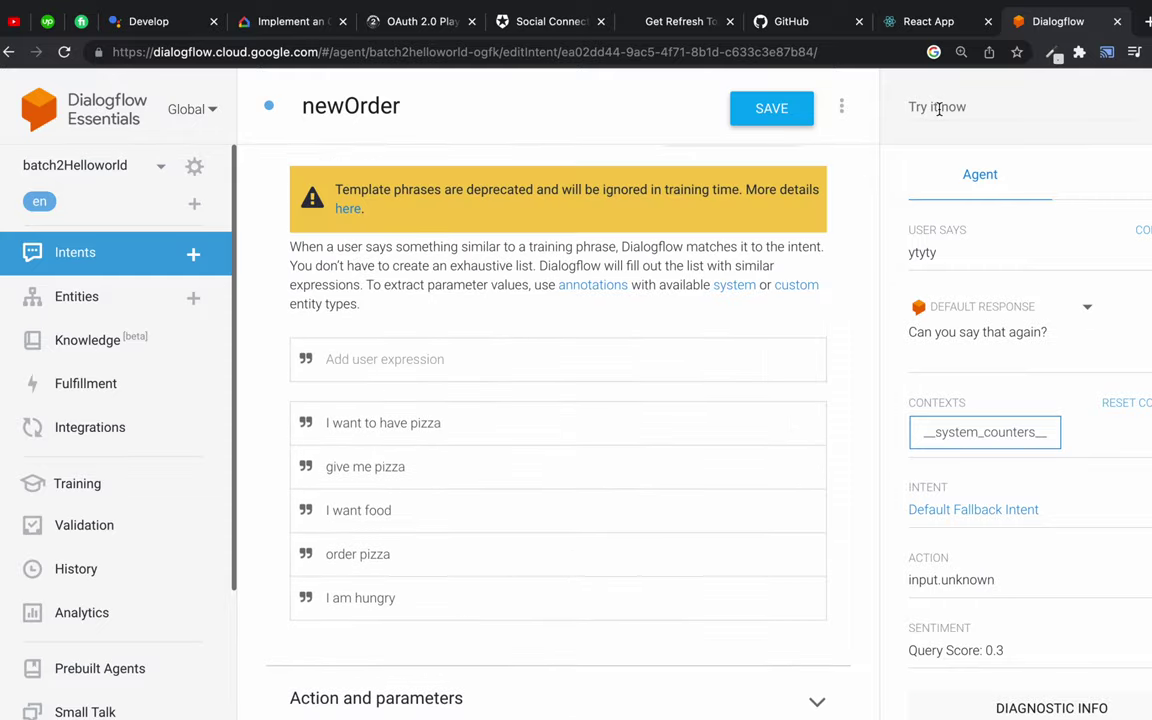
pyautogui.click(939, 108)
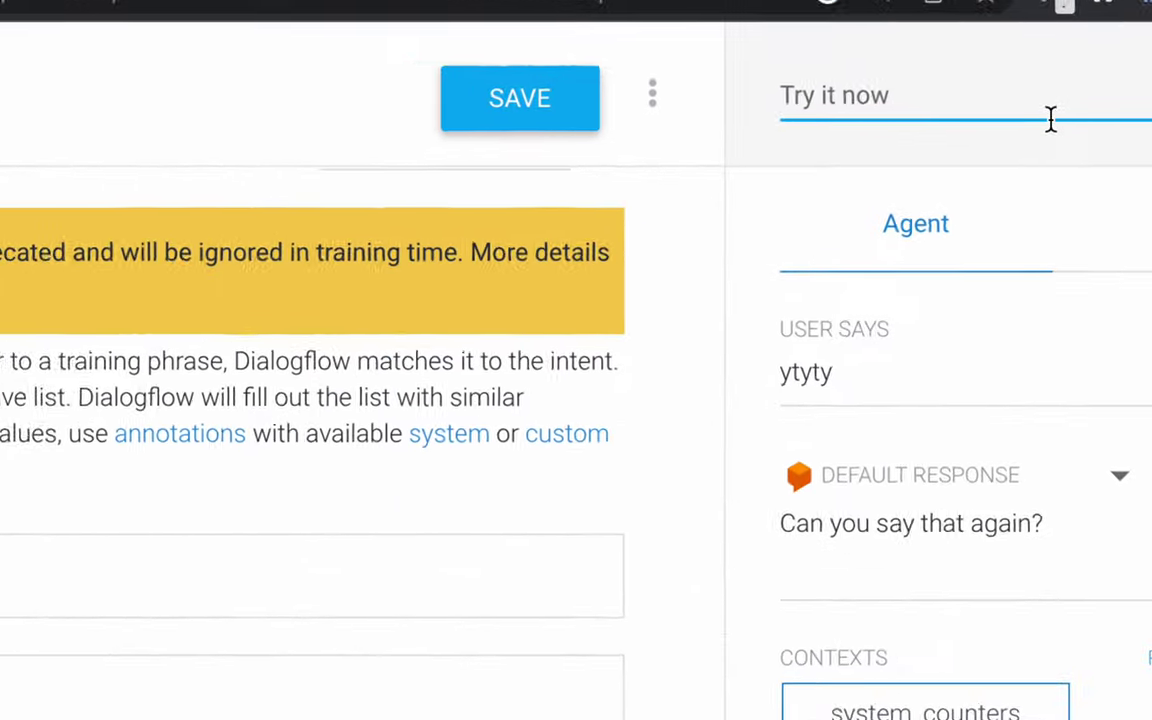
pyautogui.write('pizza')
pyautogui.press('Return')
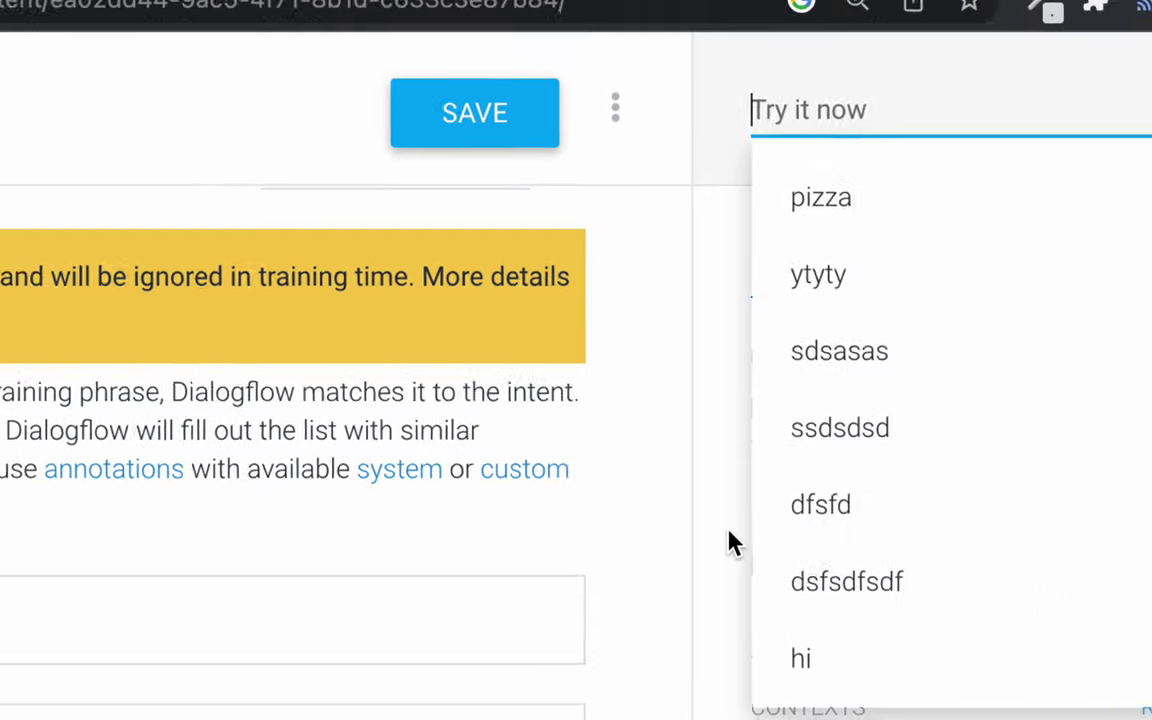
pyautogui.click(714, 368)
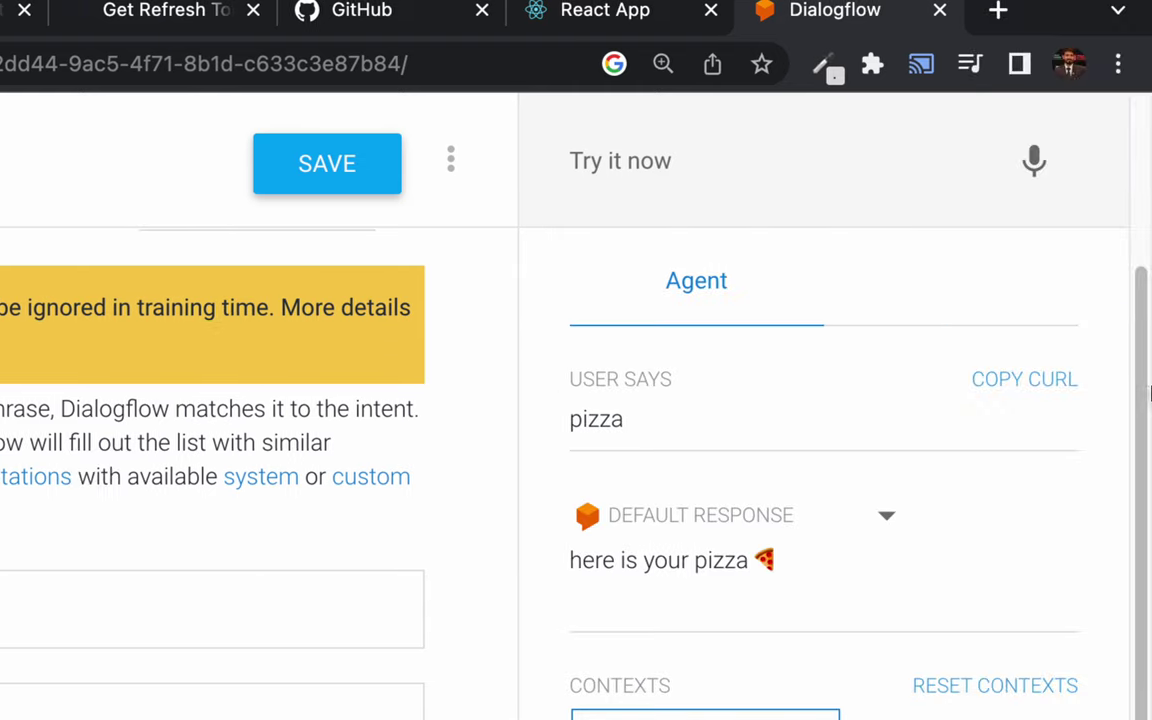
# - Test the agent with the message "I have'nt eat anything"
pyautogui.click(656, 160)
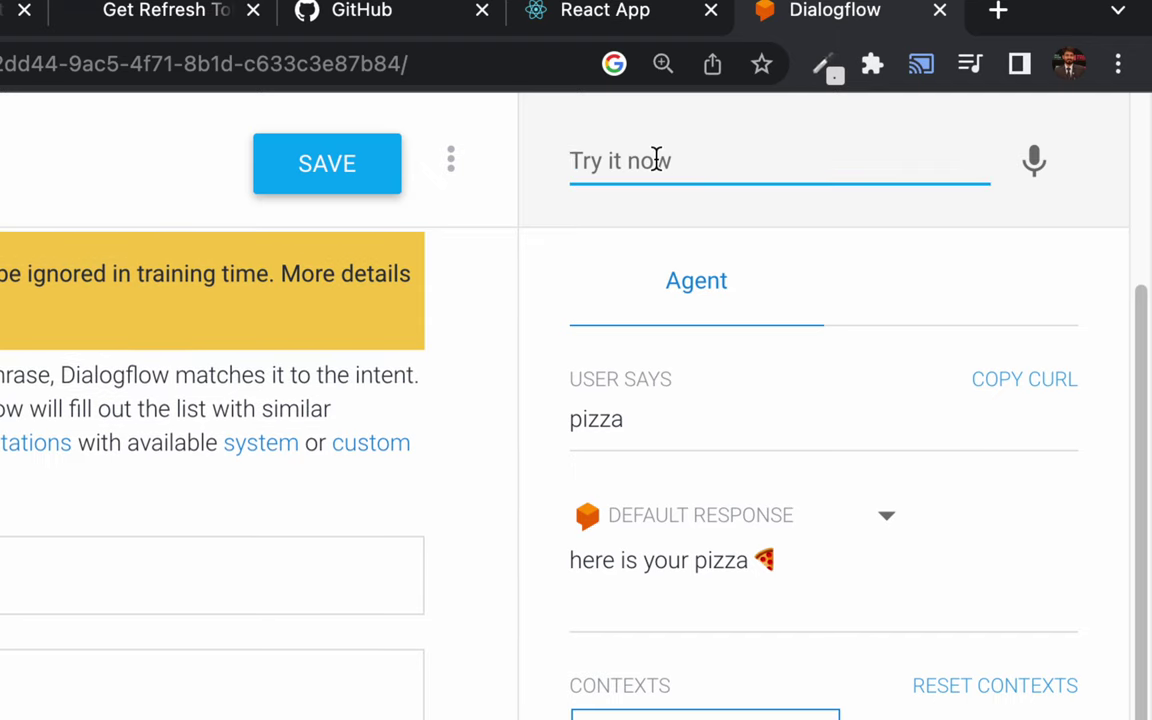
pyautogui.write('I')
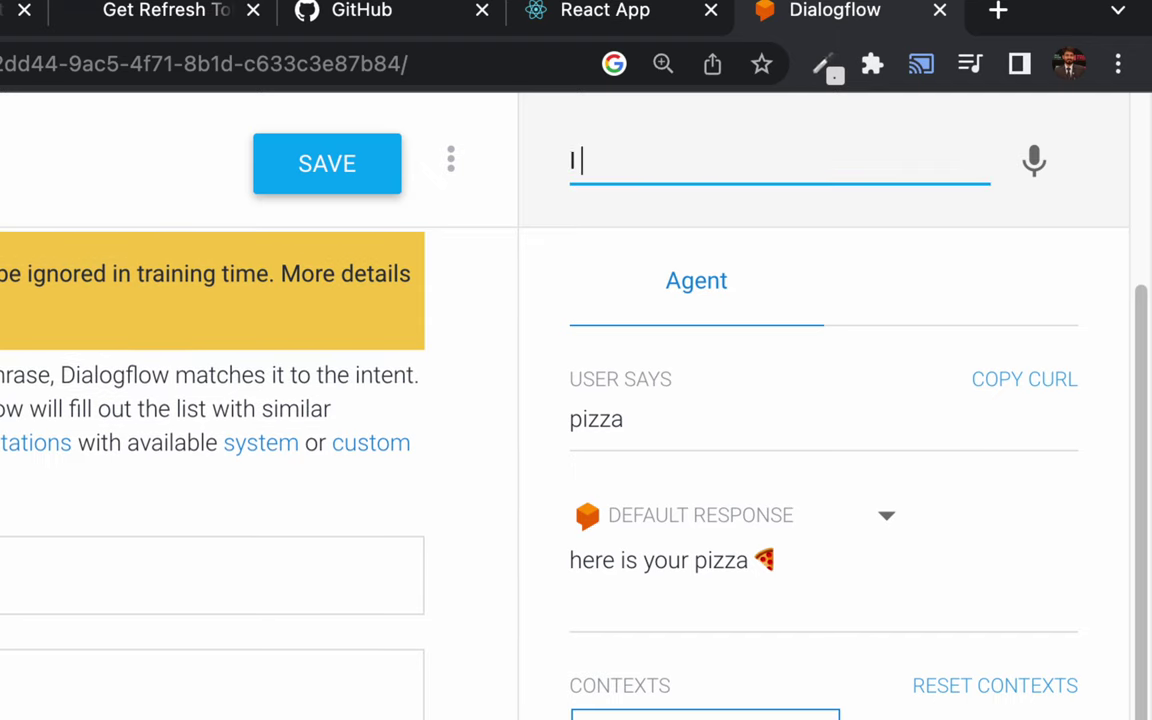
pyautogui.write(' havent e')
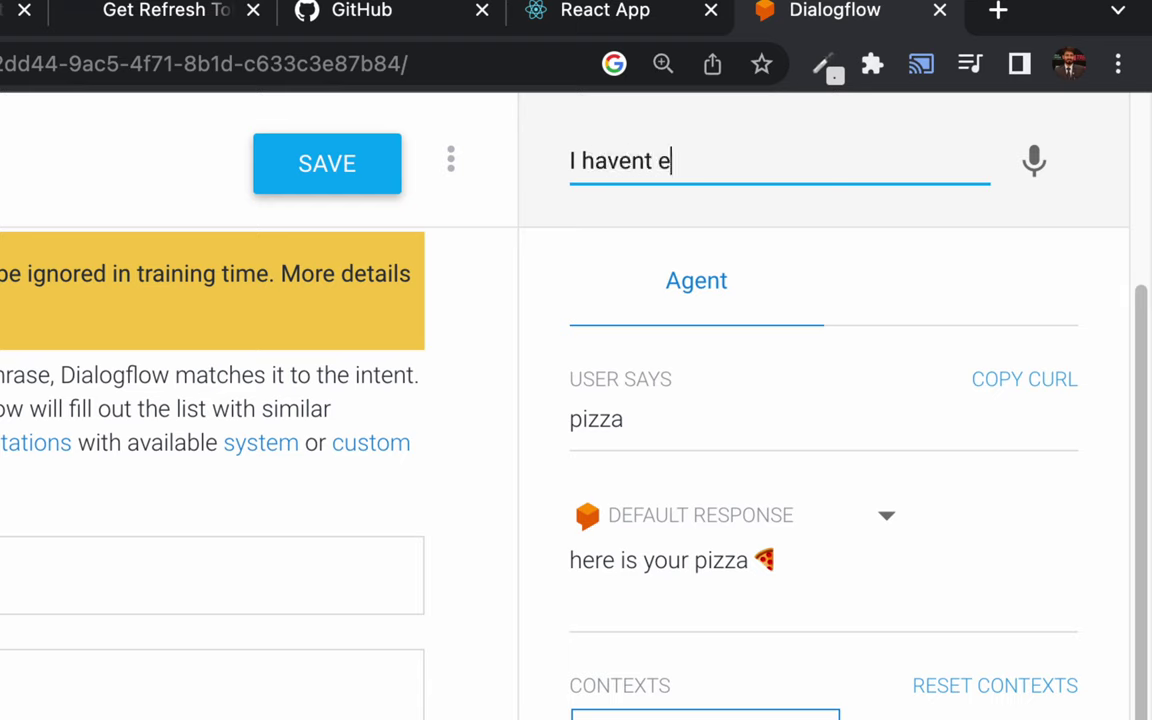
pyautogui.write('at anything')
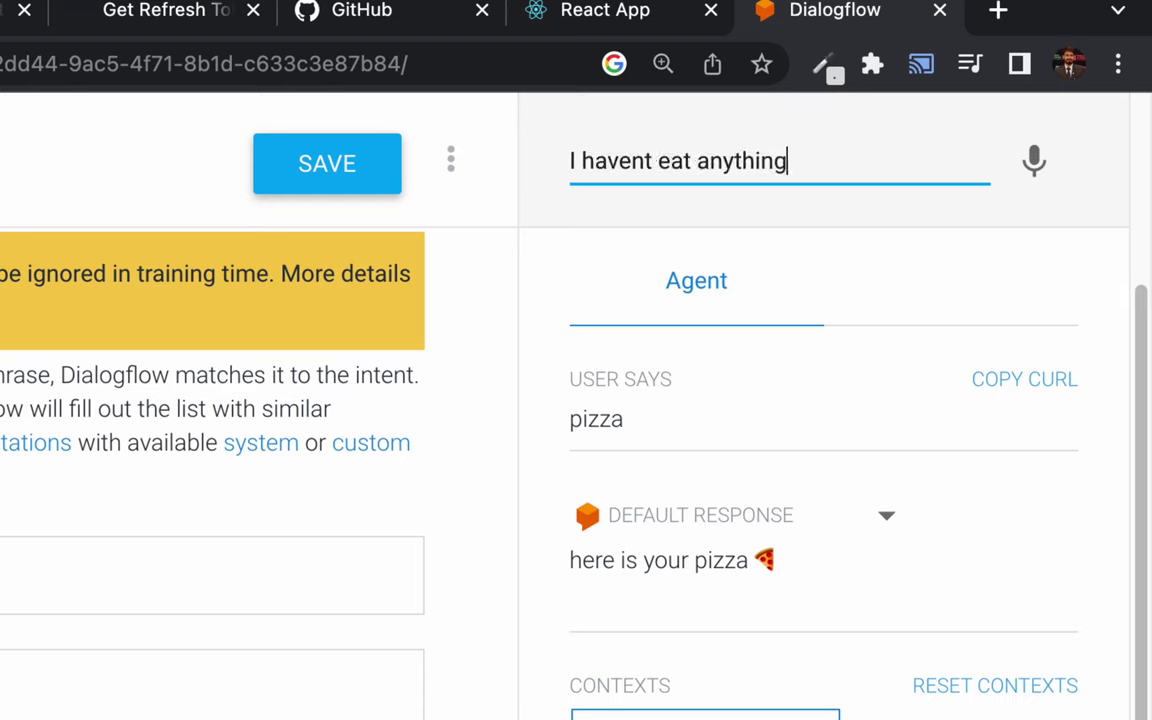
pyautogui.press('Left')
pyautogui.press('Left')
pyautogui.press('Left')
pyautogui.press('Left')
pyautogui.press('Left')
pyautogui.press('Left')
pyautogui.press('Left')
pyautogui.press('Left')
pyautogui.press('Left')
pyautogui.press('Left')
pyautogui.press('Left')
pyautogui.press('Left')
pyautogui.press('Left')
pyautogui.press('Left')
pyautogui.press('Left')
pyautogui.write("'")
pyautogui.press('End')
pyautogui.press('Return')
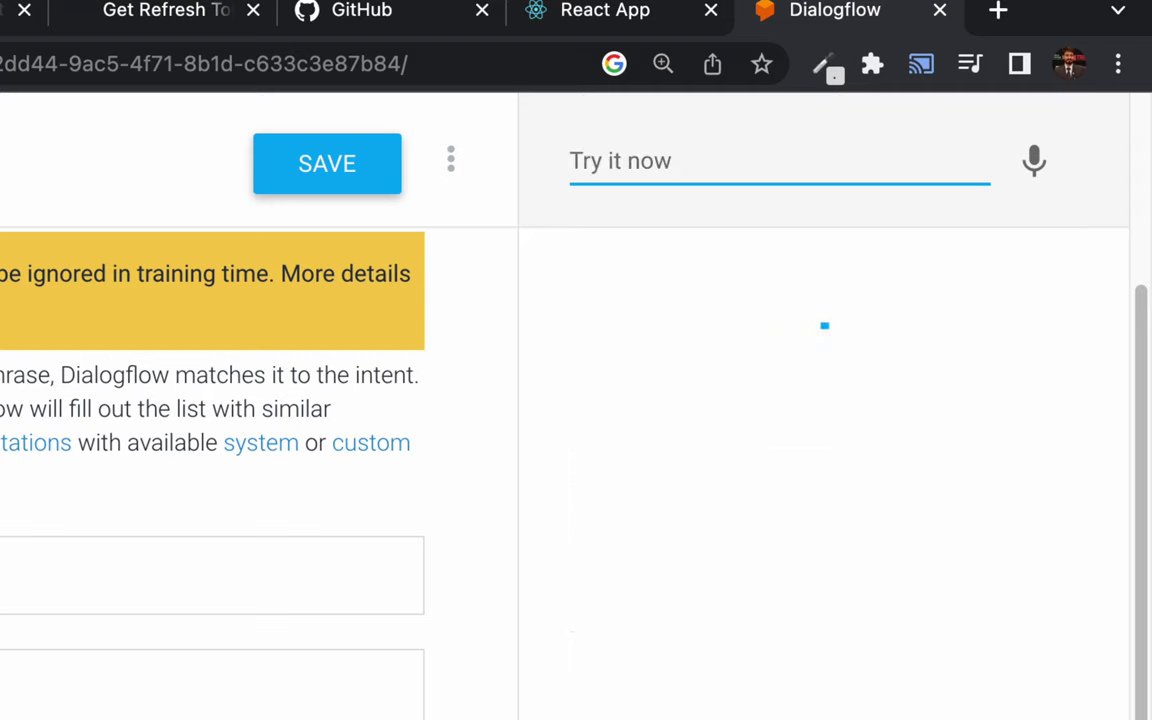
pyautogui.scroll(-1, 535, 496)
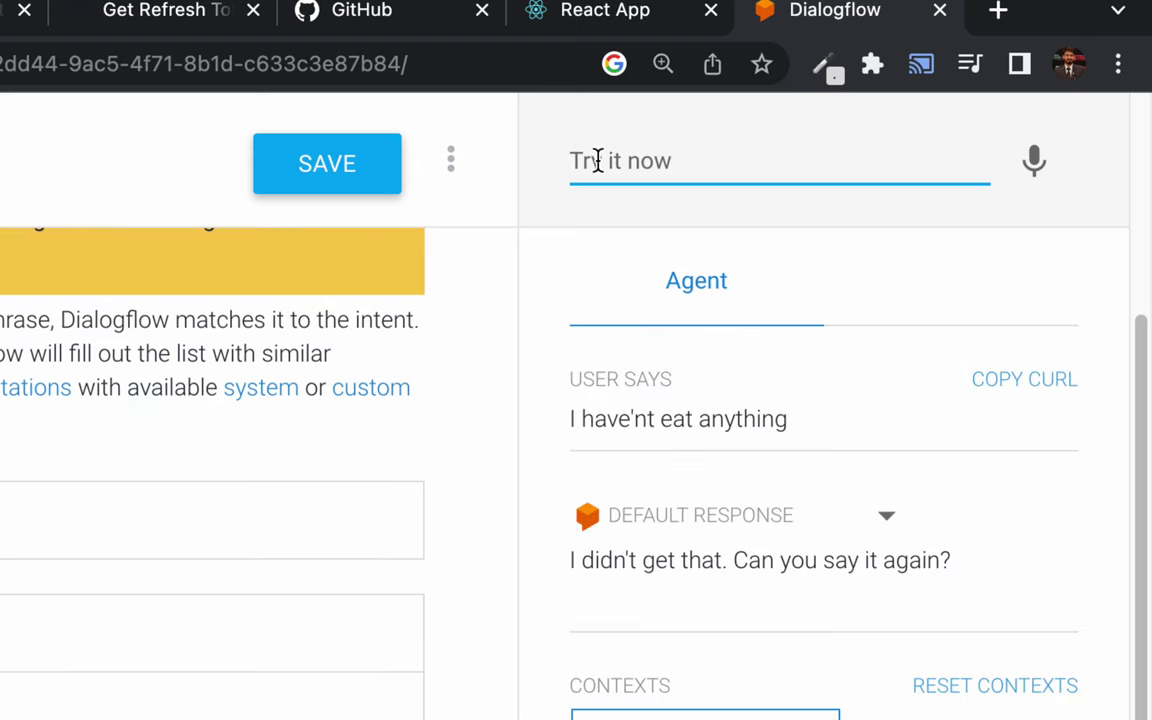
# - Test the agent with the training phrase "I am hungry"
pyautogui.write('I am ')
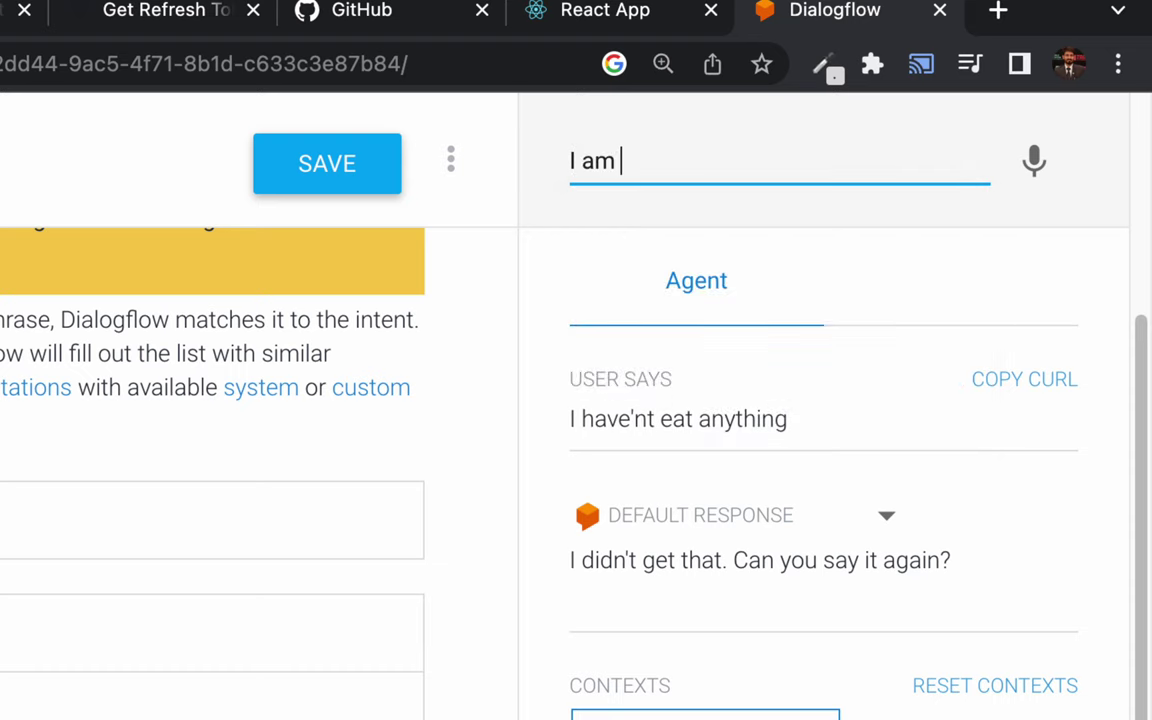
pyautogui.write('hungry')
pyautogui.press('Return')
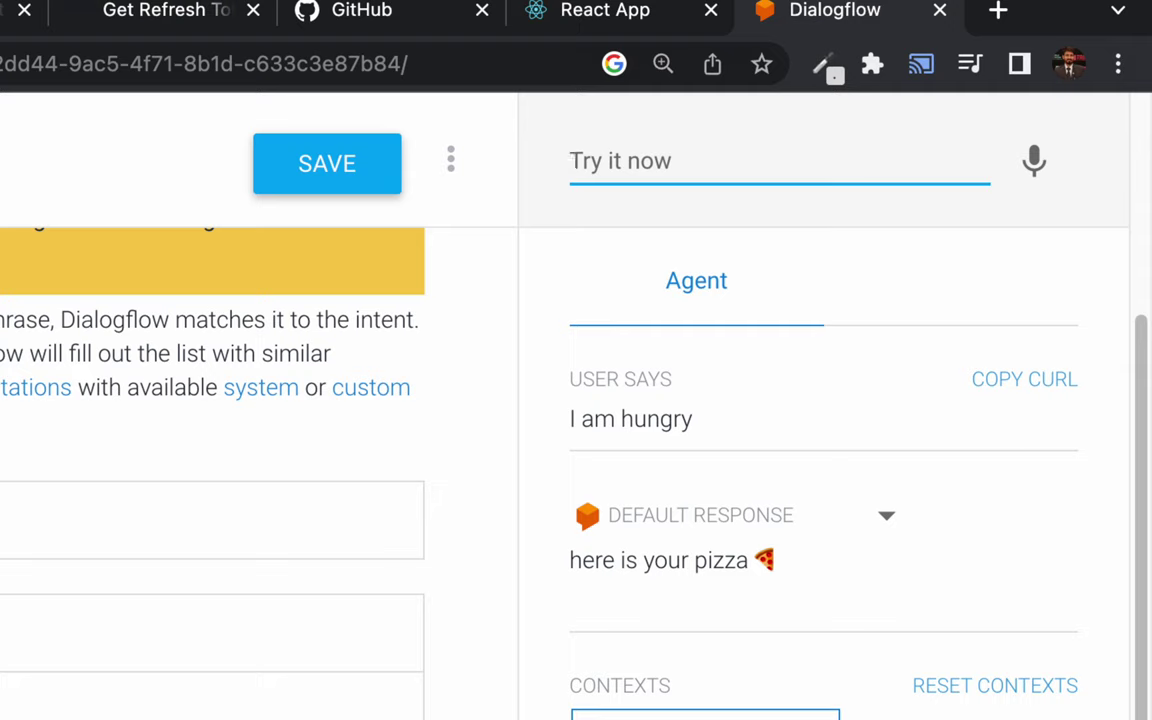
pyautogui.click(538, 200)
pyautogui.click(599, 165)
pyautogui.click(543, 203)
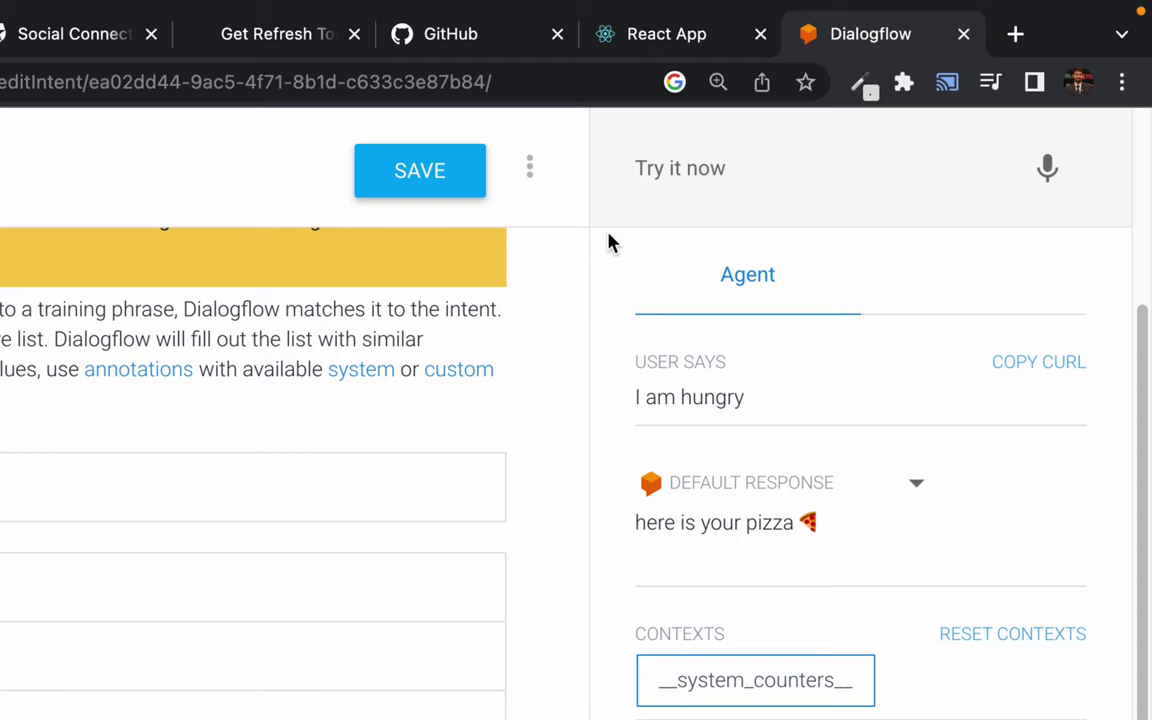
pyautogui.click(650, 167)
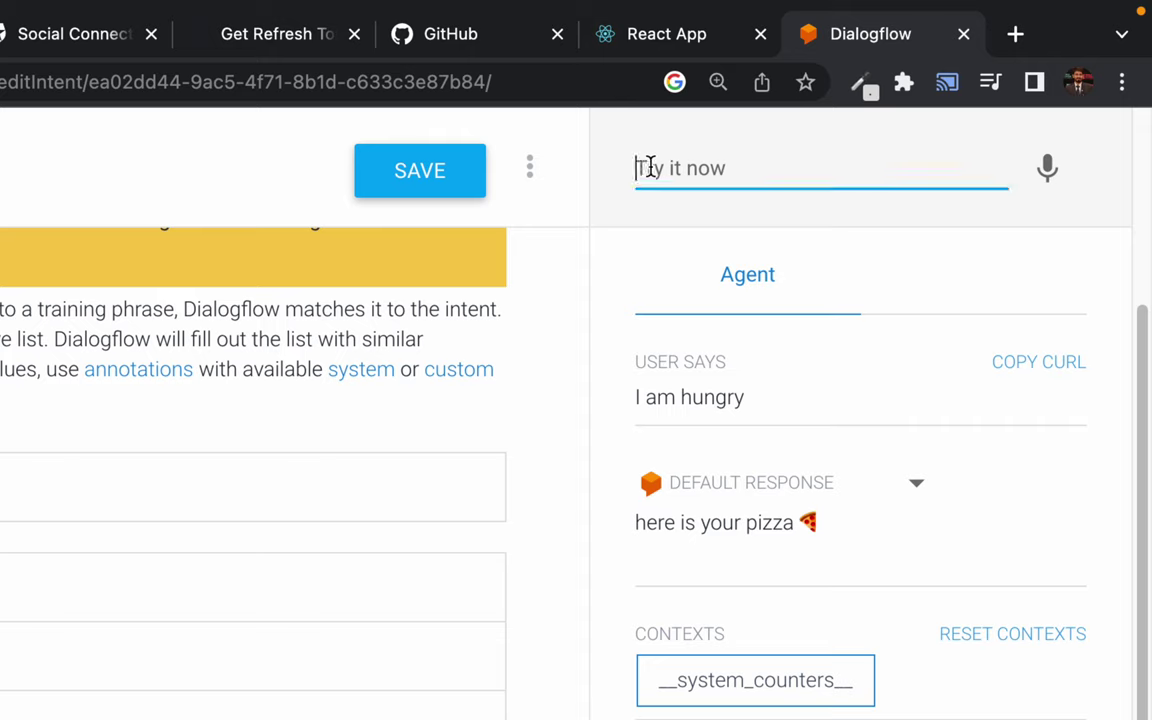
pyautogui.click(620, 258)
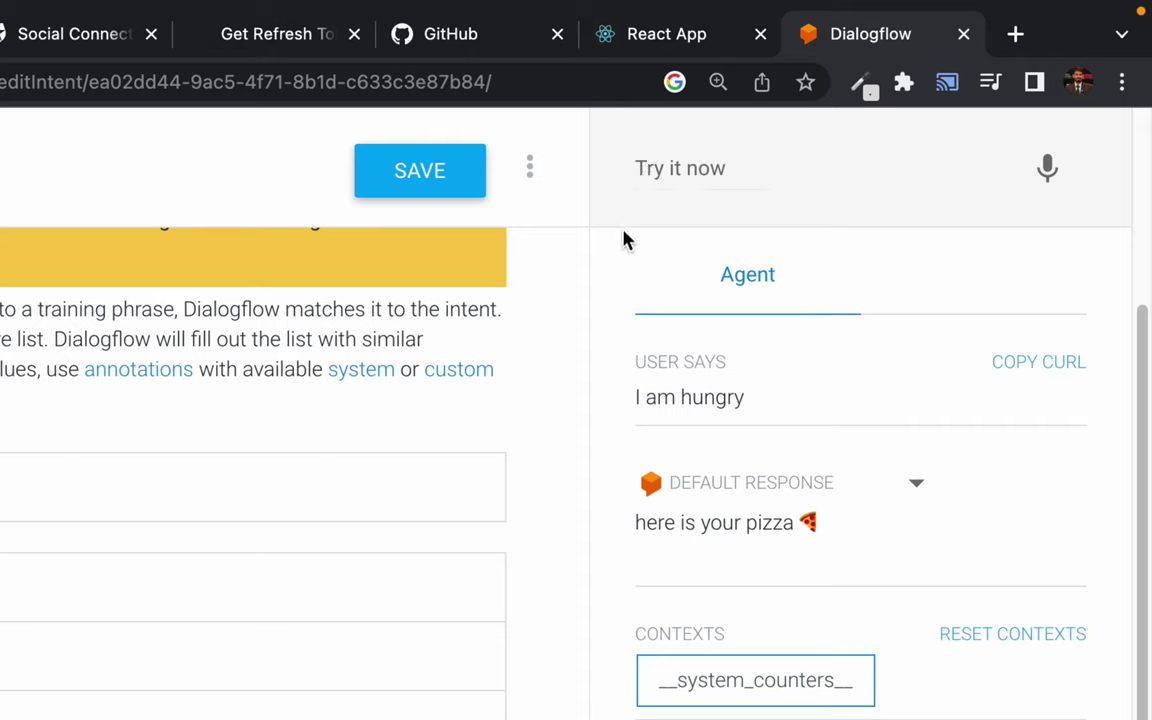
# - Test the agent with the message "I need food", which is not among the training phrases
pyautogui.click(662, 168)
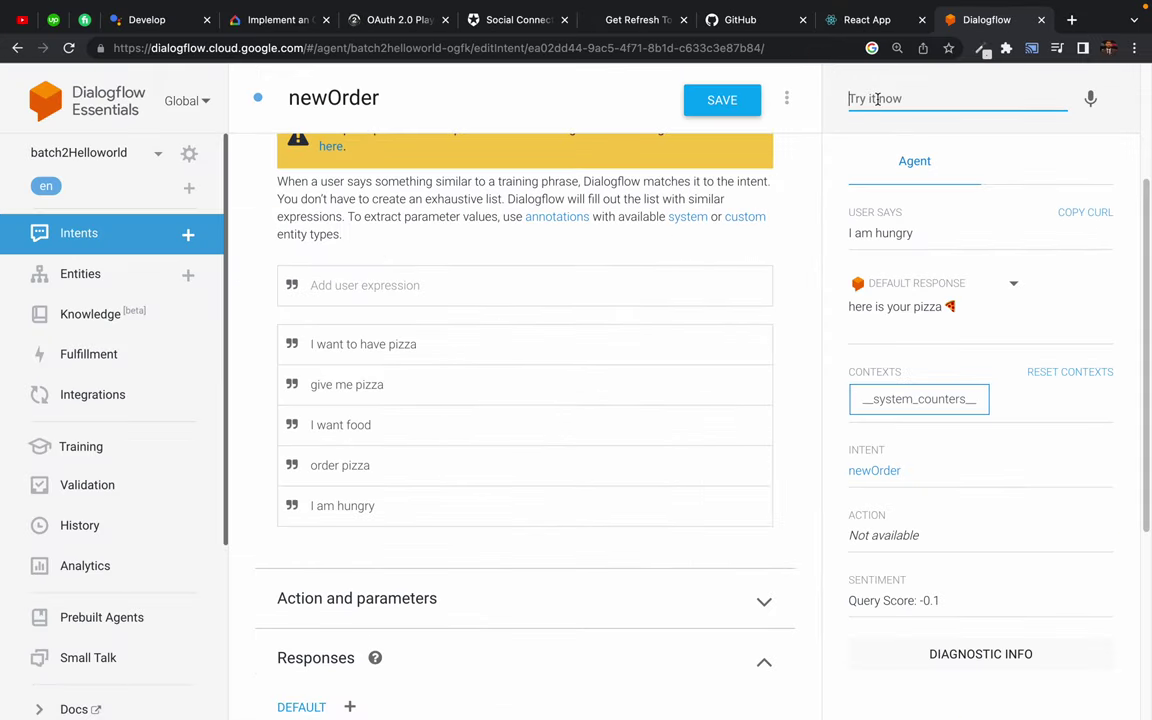
pyautogui.write('I need food')
pyautogui.press('Return')
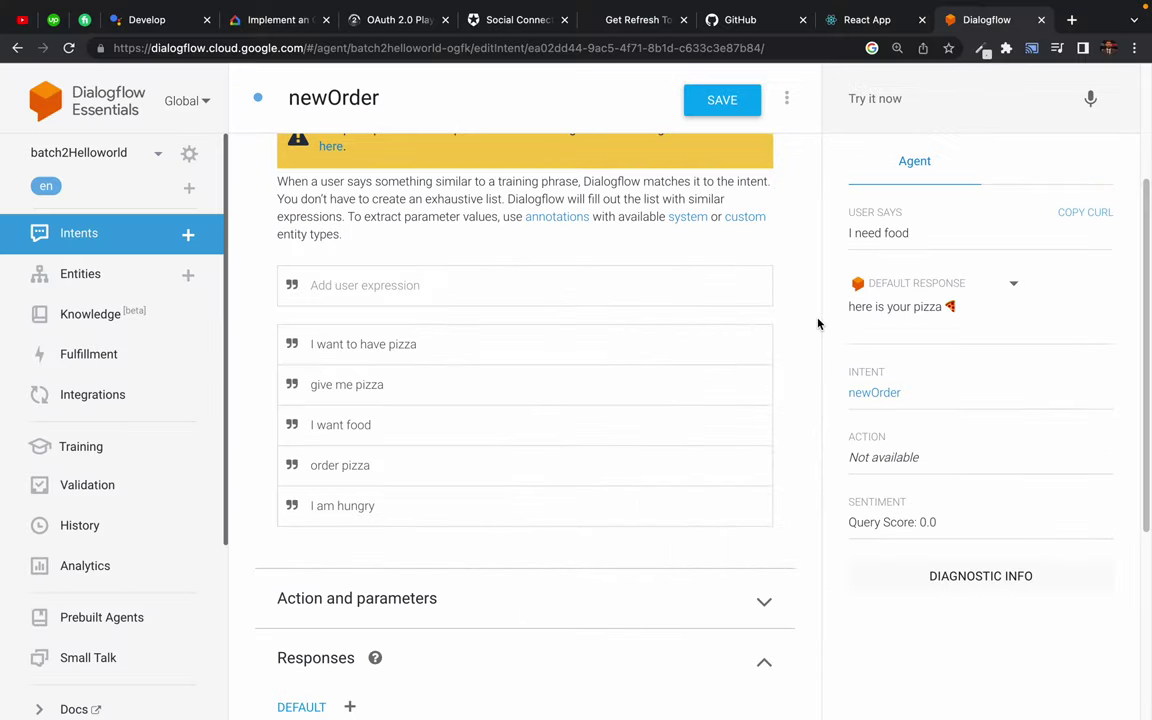
# - Test the agent with the negated message "i dont need food"
pyautogui.click(877, 97)
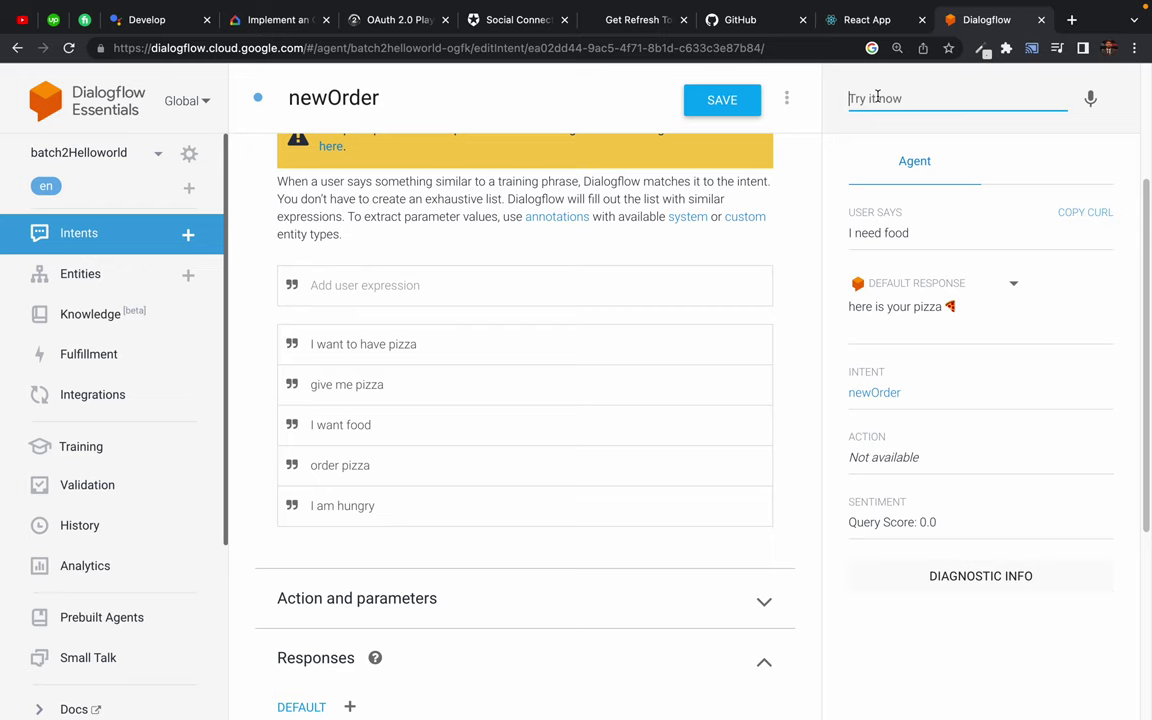
pyautogui.write('i dont need food')
pyautogui.press('Return')
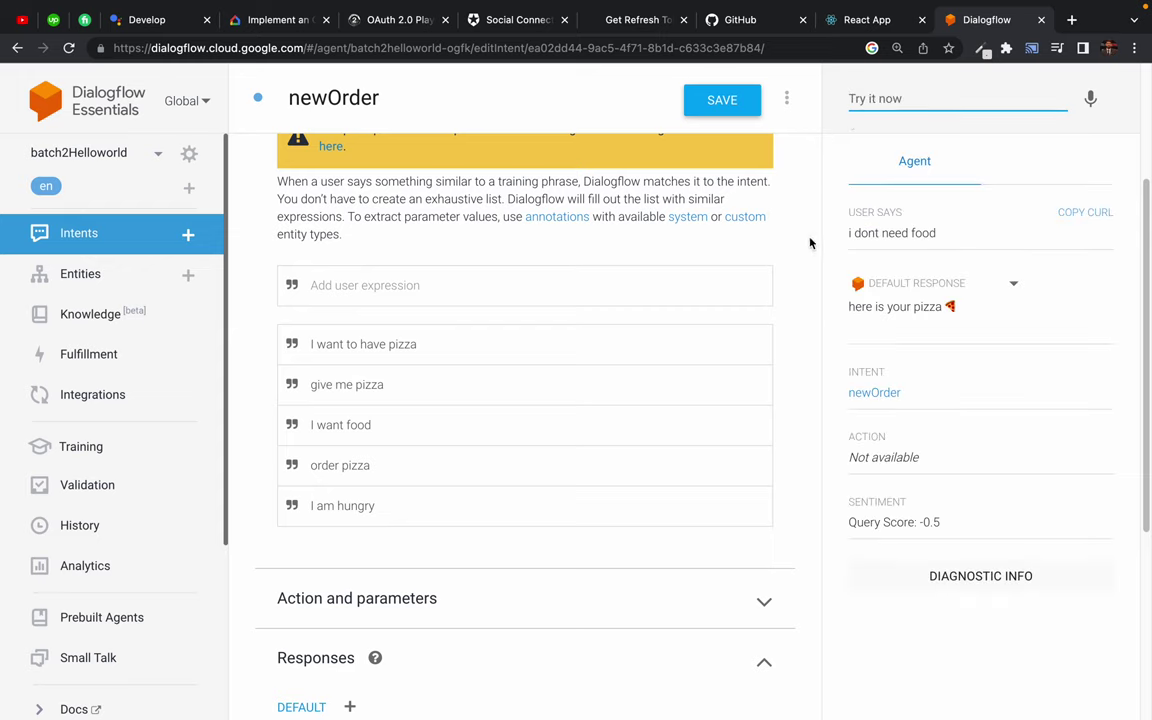
# - Review the newOrder intent's training phrases, Action and parameters section, and default text response
pyautogui.click(255, 316)
pyautogui.scroll(-5, 255, 316)
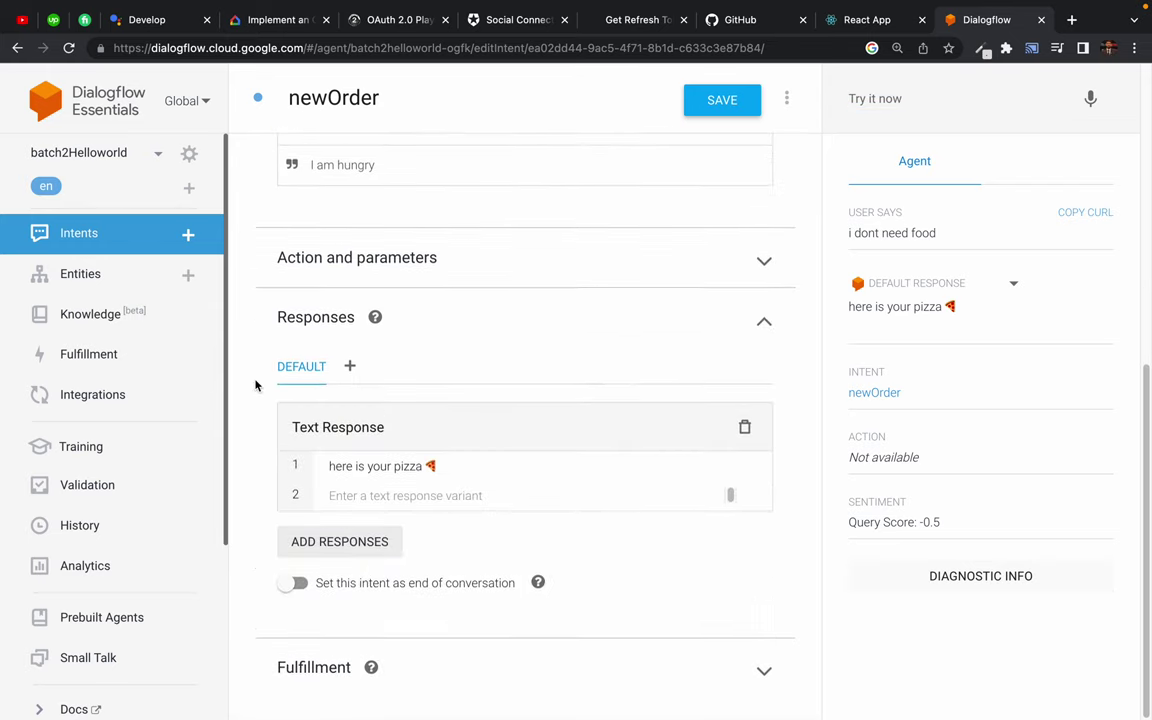
pyautogui.scroll(6, 256, 386)
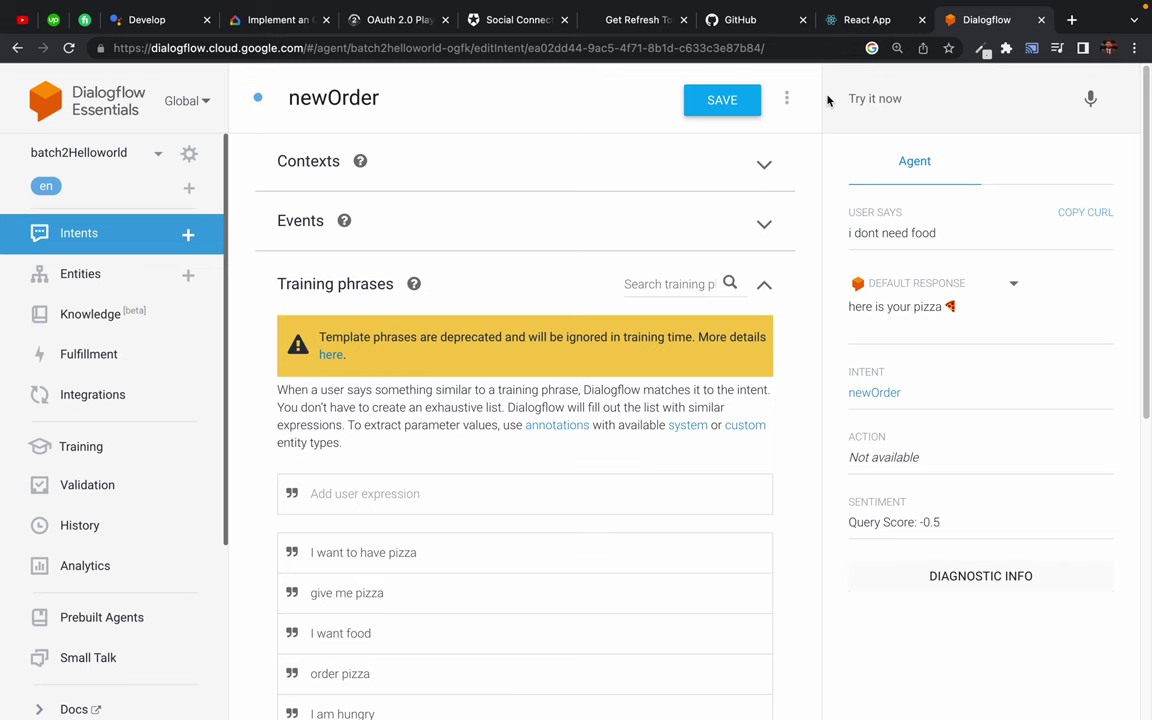
pyautogui.scroll(-1, 258, 434)
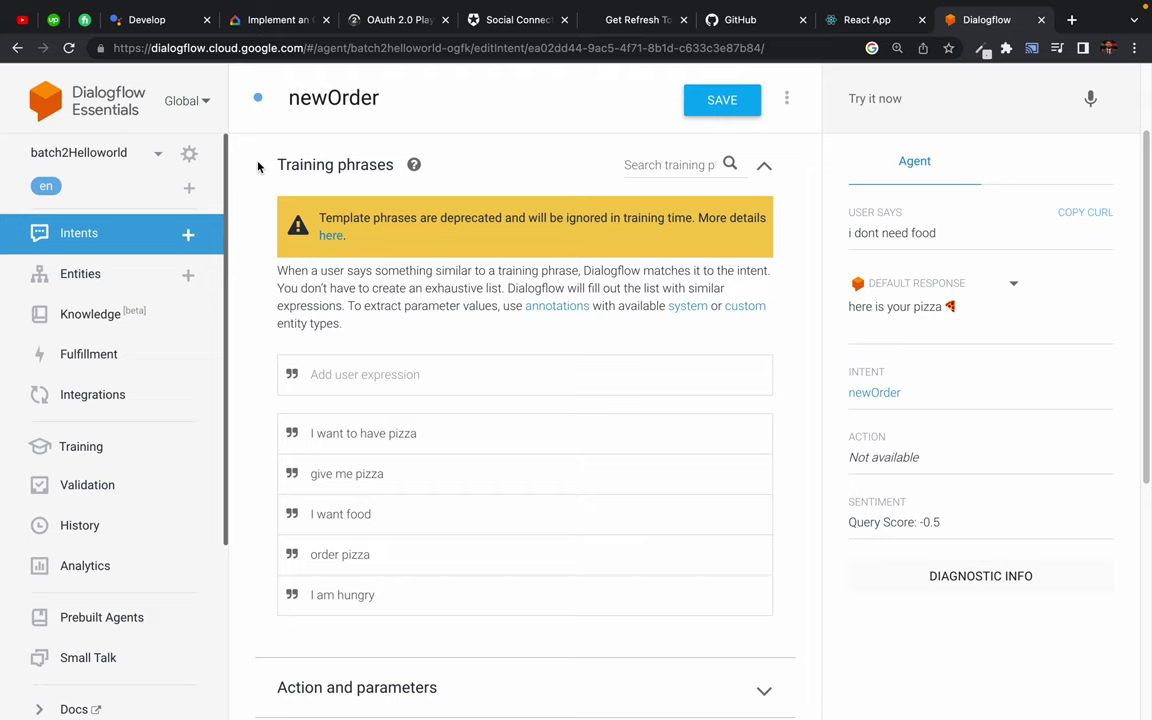
pyautogui.scroll(-3, 262, 300)
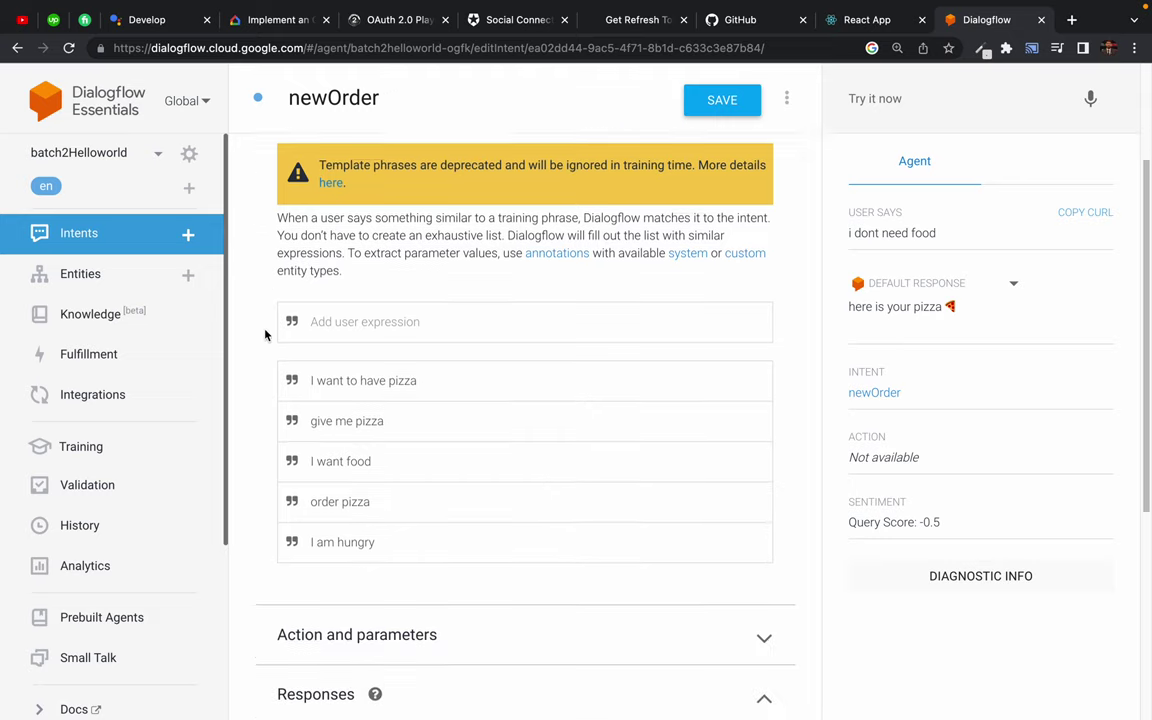
pyautogui.scroll(-1, 265, 335)
pyautogui.scroll(1, 265, 335)
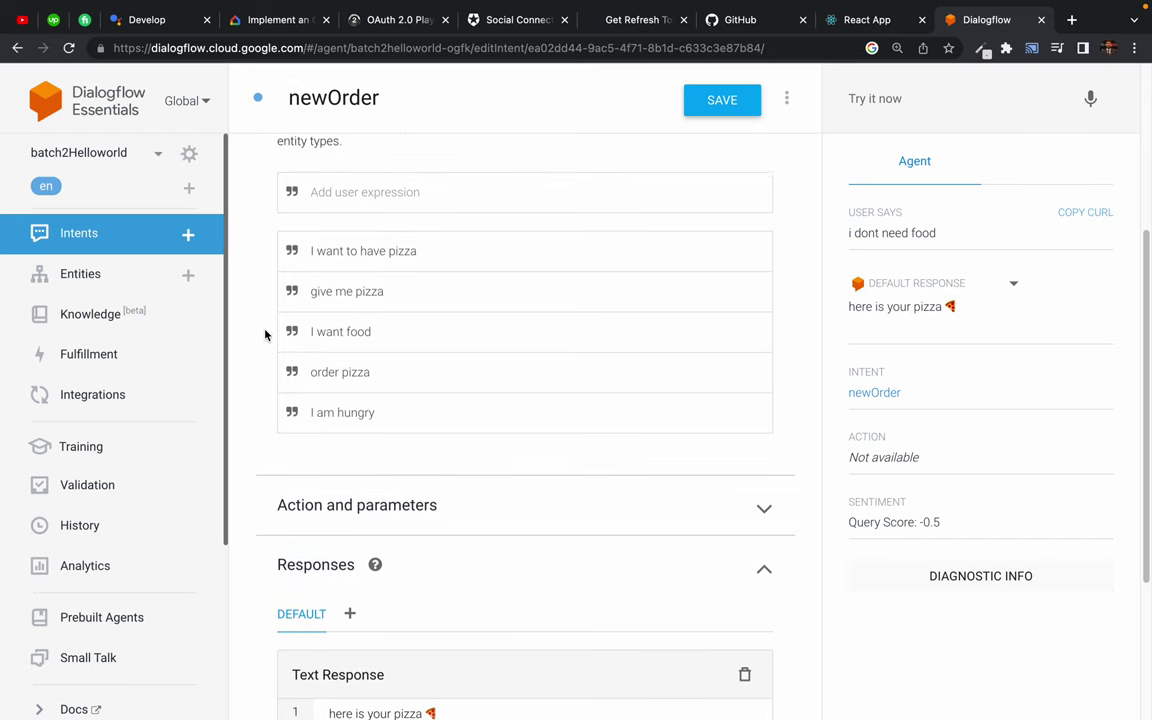
pyautogui.scroll(-1, 265, 335)
pyautogui.scroll(1, 265, 335)
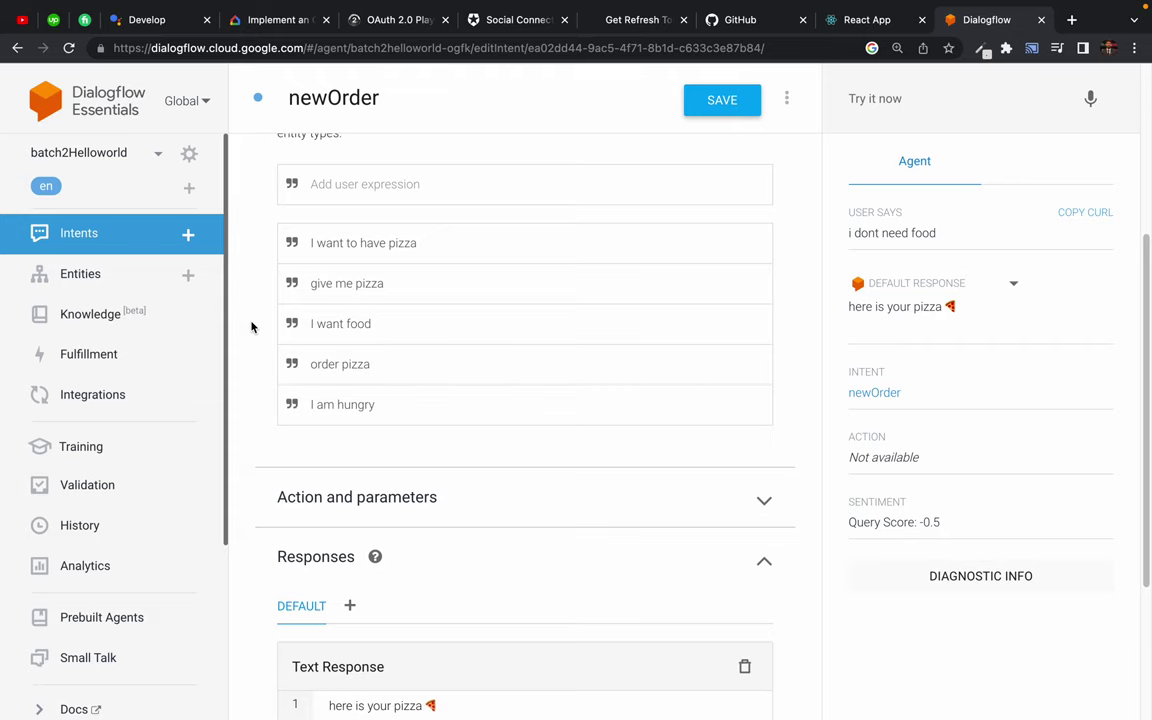
pyautogui.scroll(-3, 251, 327)
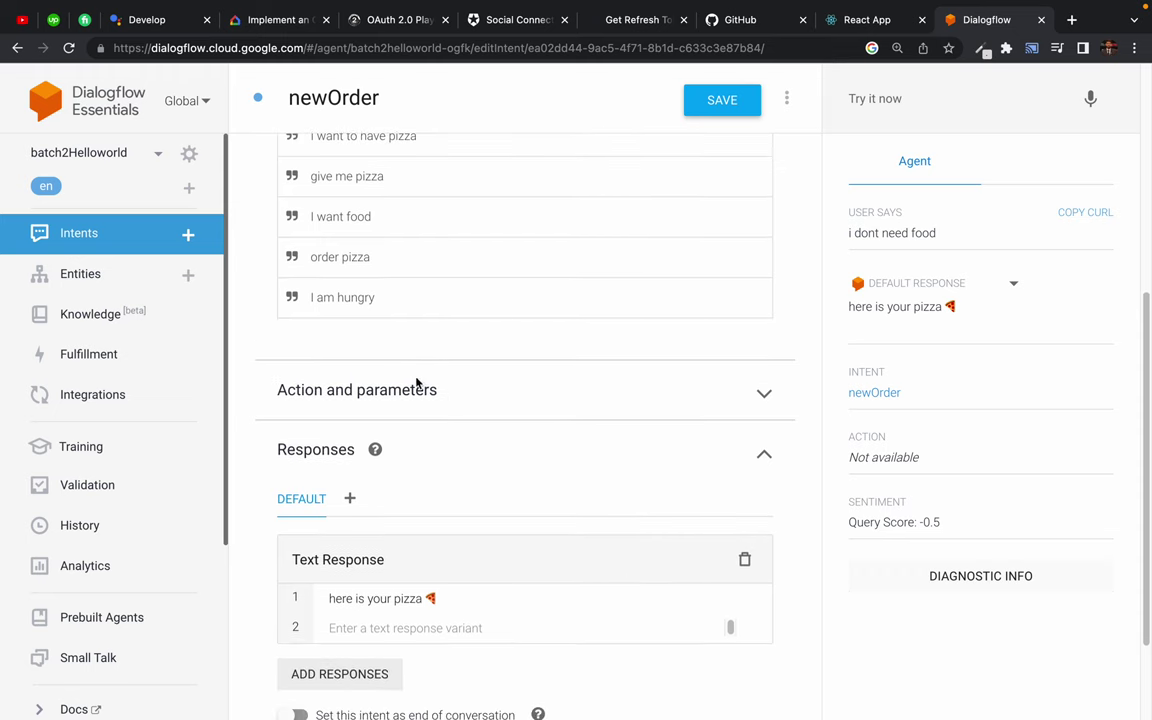
pyautogui.click(417, 385)
pyautogui.click(389, 382)
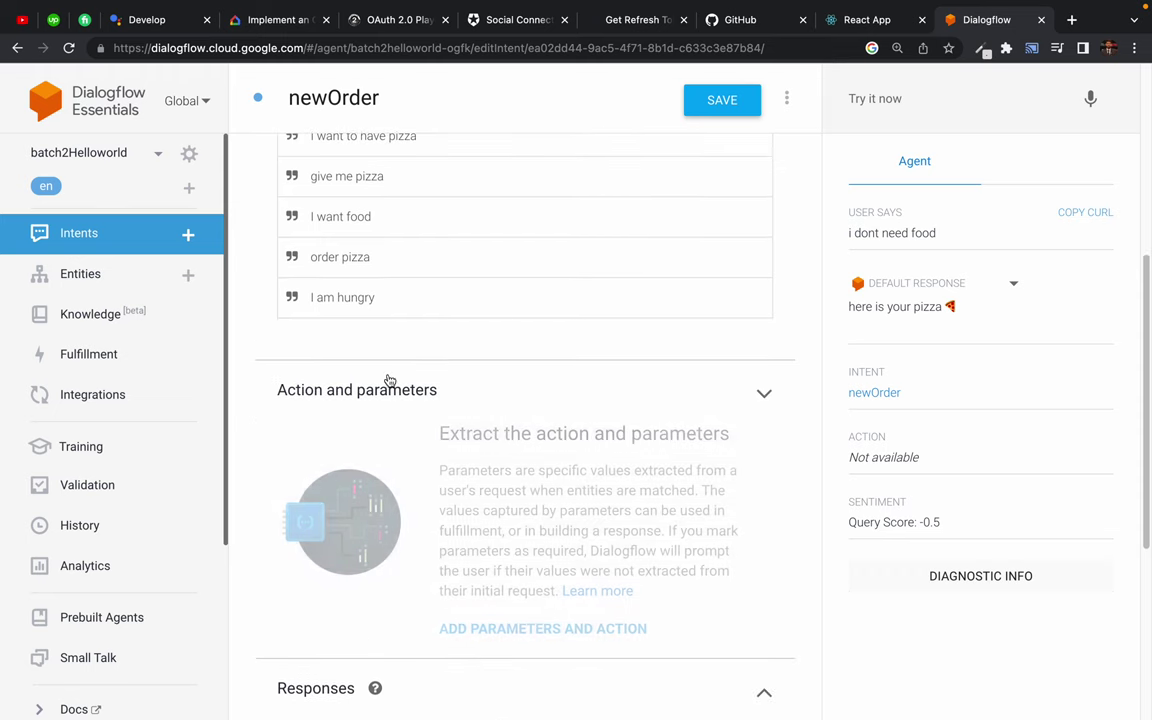
pyautogui.scroll(-3, 244, 457)
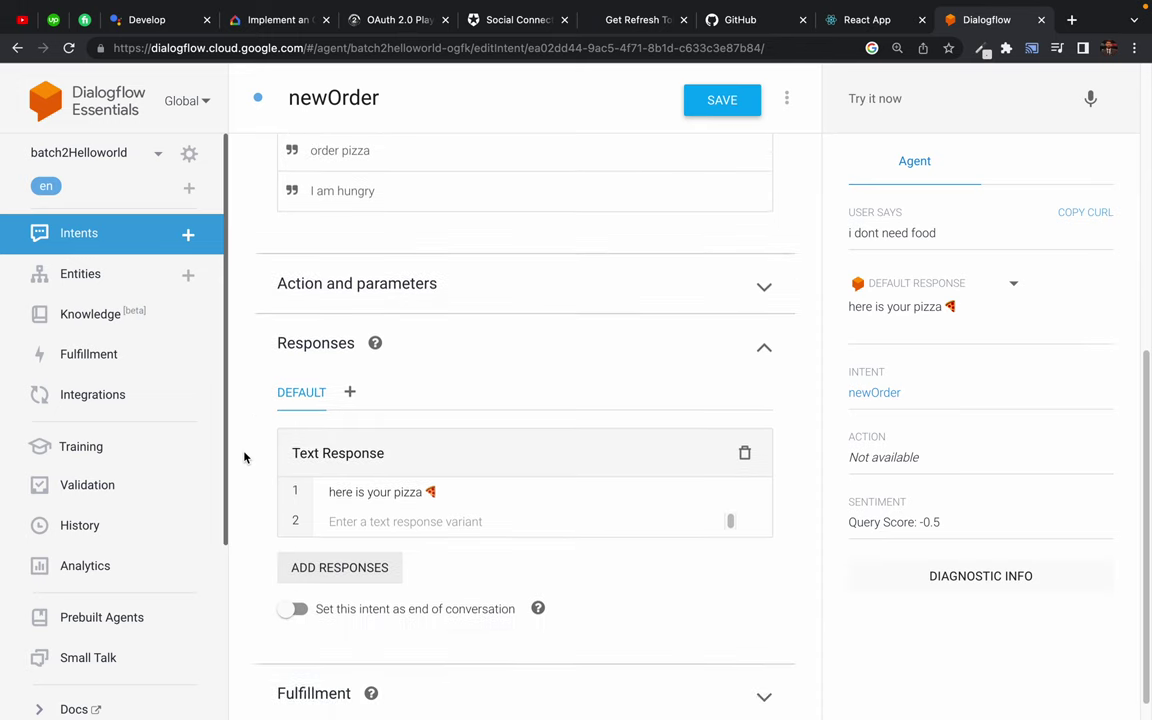
# - Stay on the newOrder intent instead of leaving it unsaved, and save it
pyautogui.click(78, 235)
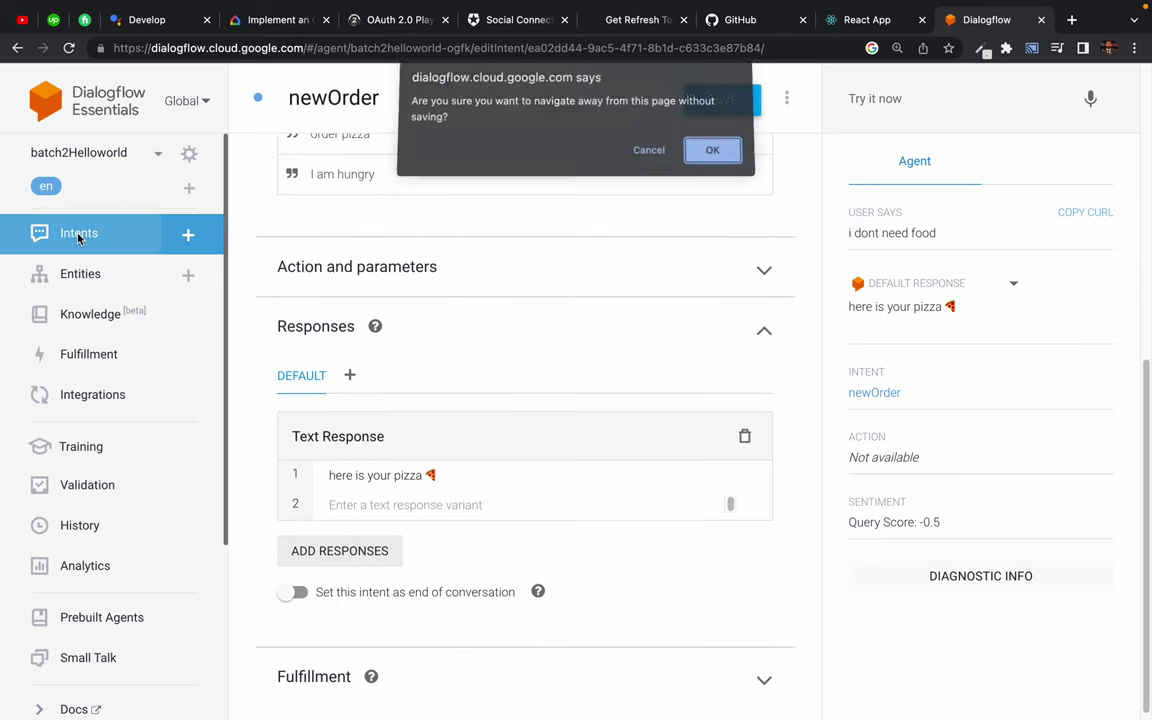
pyautogui.click(647, 148)
pyautogui.click(740, 101)
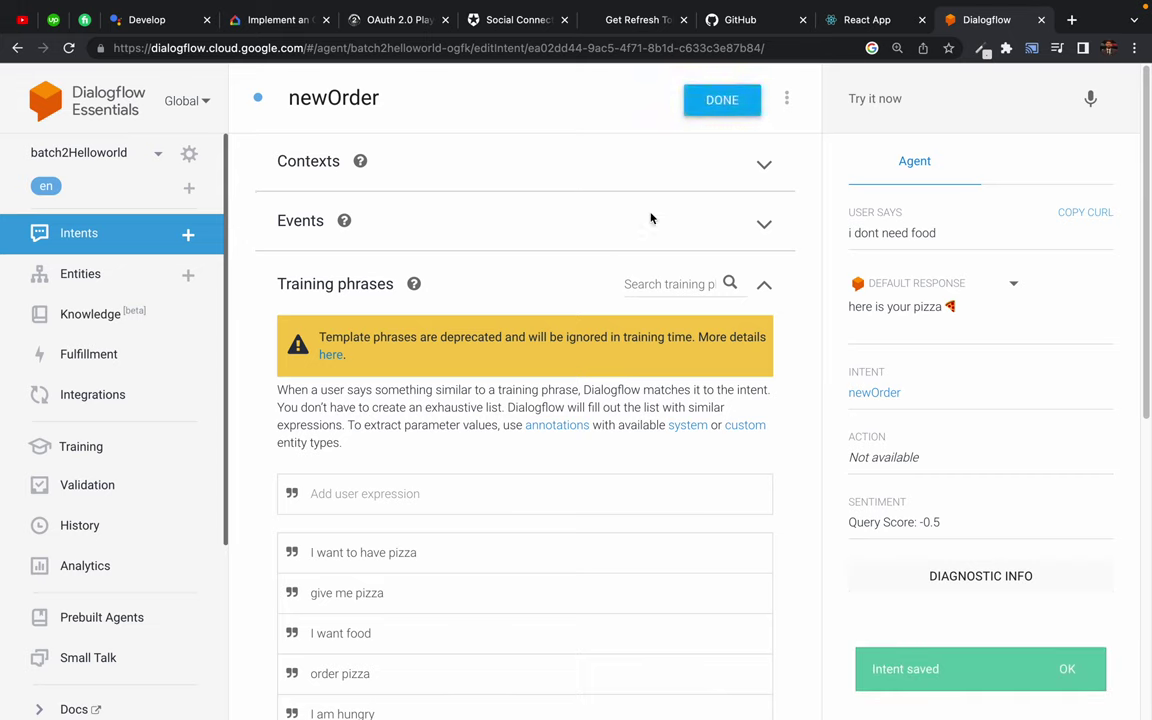
pyautogui.click(1066, 672)
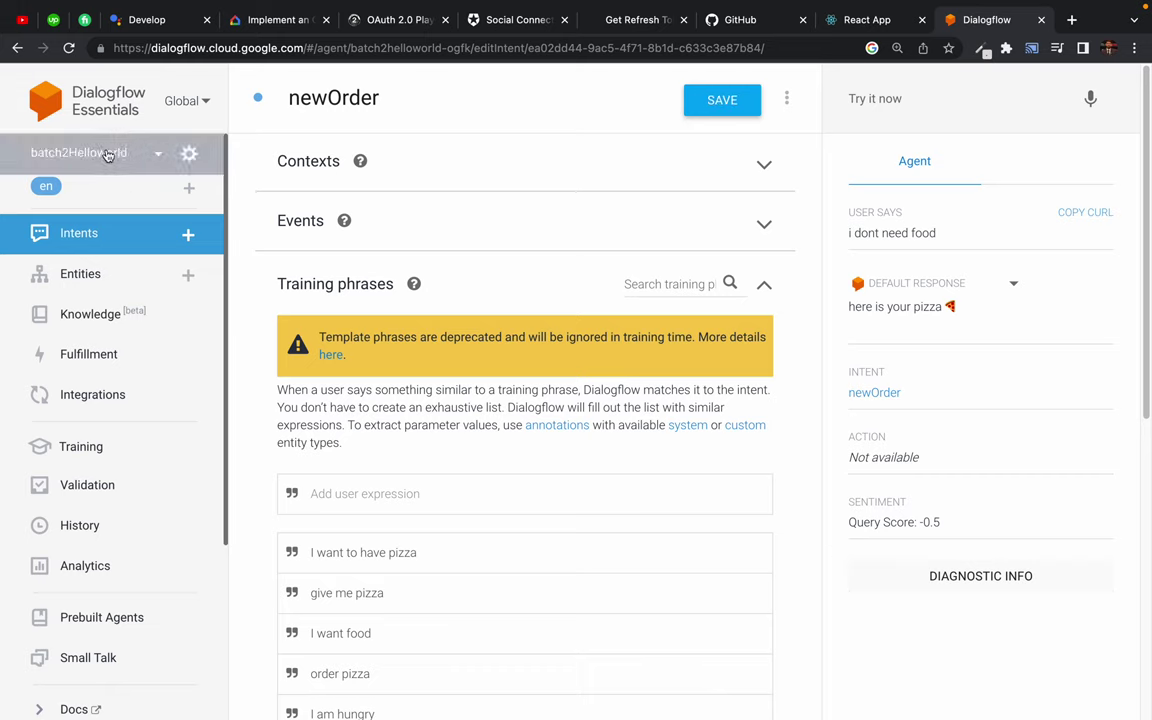
# - Create a new intent in the agent and name it checkOrderStatus
pyautogui.click(82, 236)
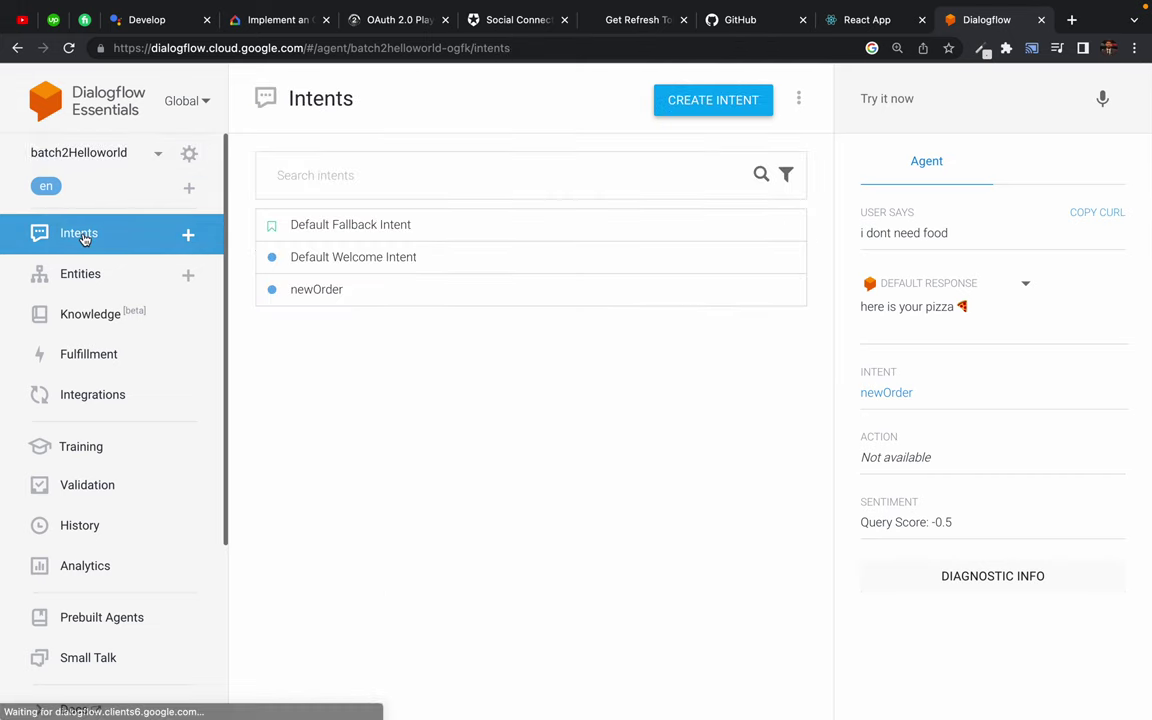
pyautogui.click(708, 102)
pyautogui.click(396, 95)
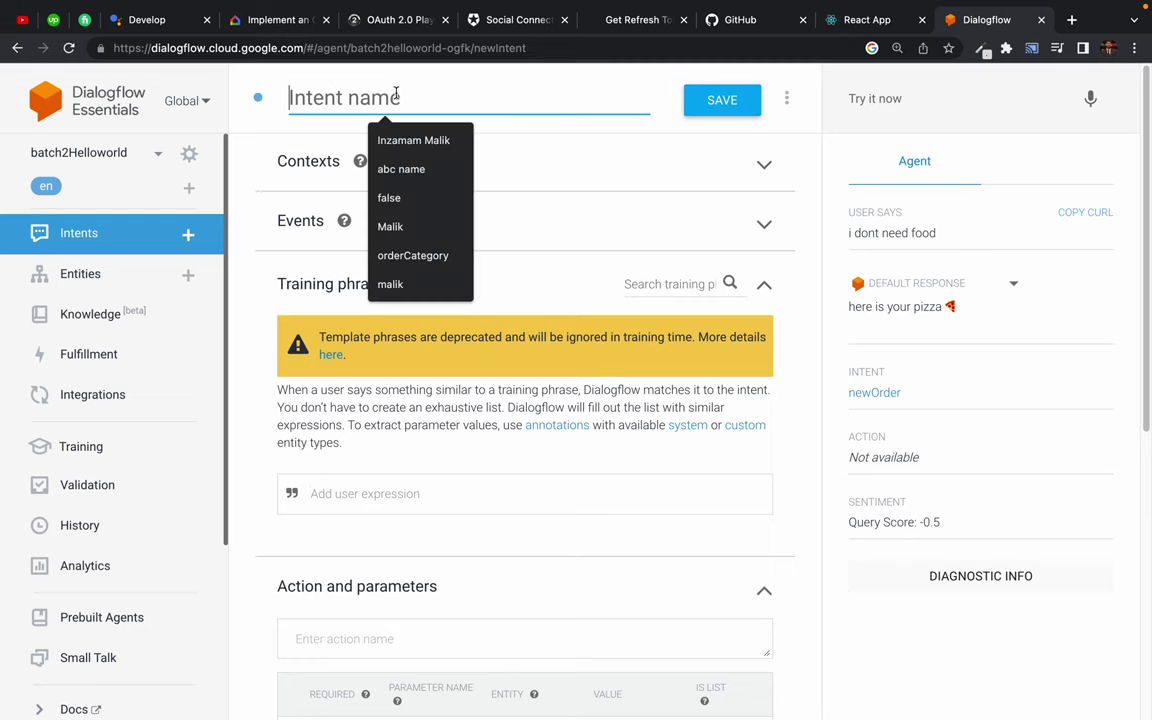
pyautogui.write('check')
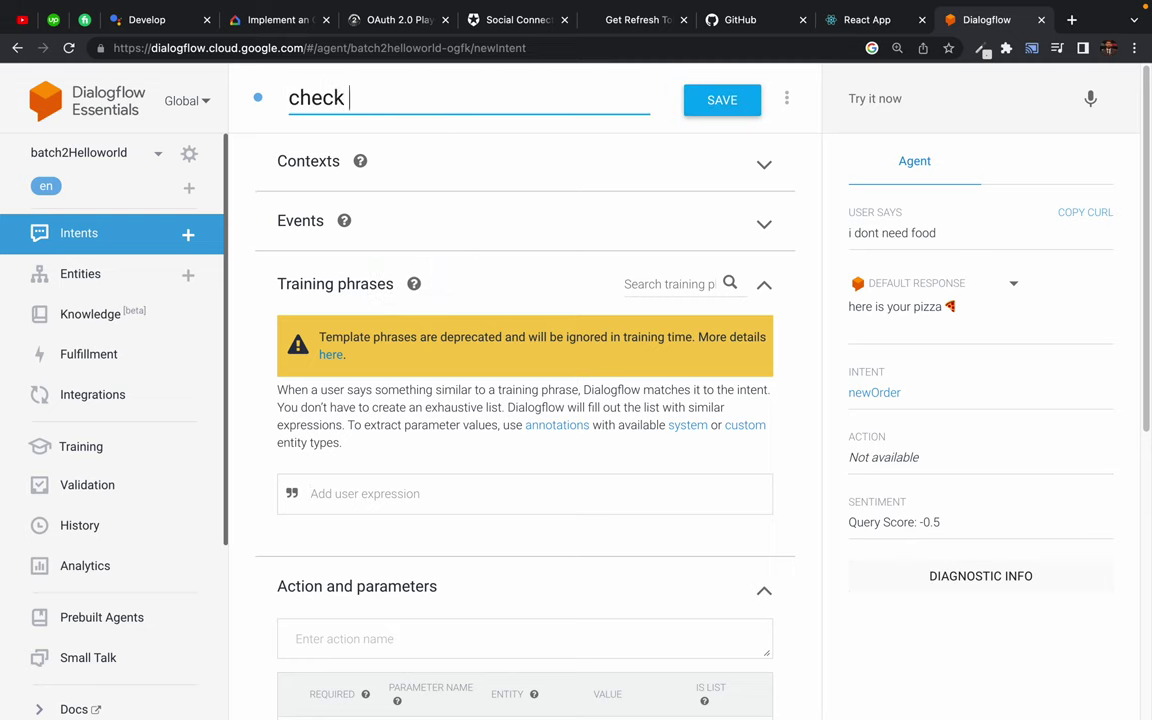
pyautogui.press('BackSpace')
pyautogui.write('S')
pyautogui.write('us')
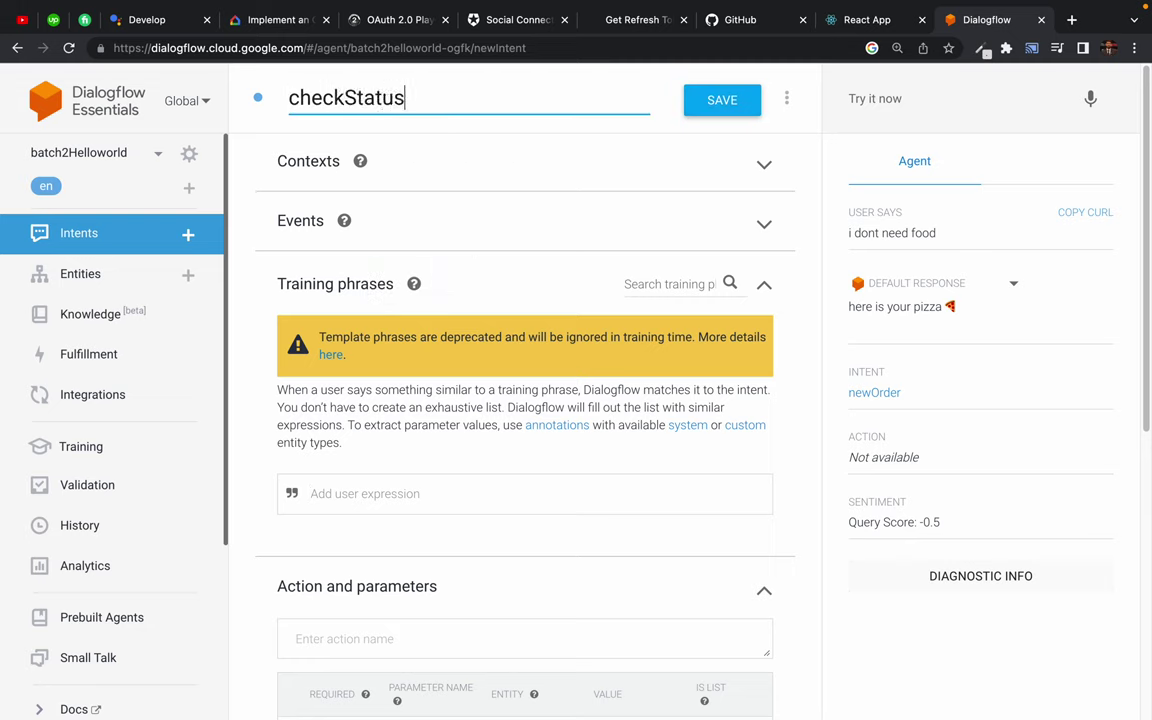
pyautogui.press('Left')
pyautogui.press('Left')
pyautogui.press('Left')
pyautogui.press('Left')
pyautogui.press('Left')
pyautogui.press('Left')
pyautogui.write('Order')
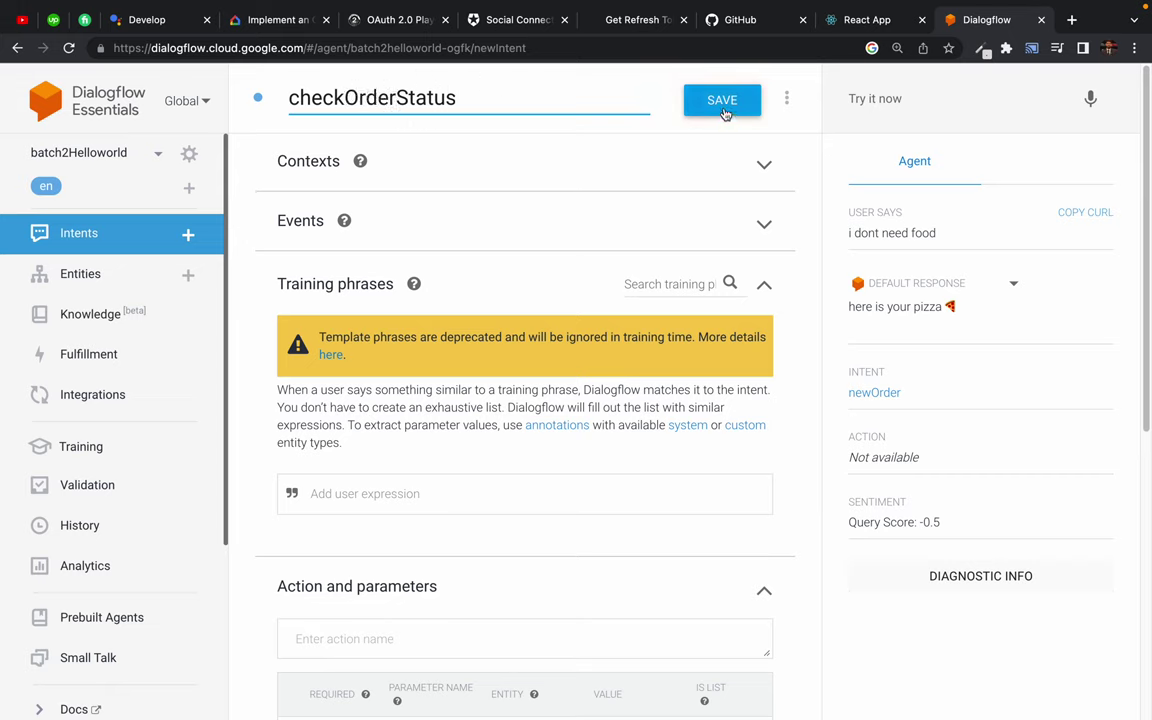
# - Add the training phrases "where is my pizza" and "where is my order" to the checkOrderStatus intent
pyautogui.click(326, 494)
pyautogui.write('wh')
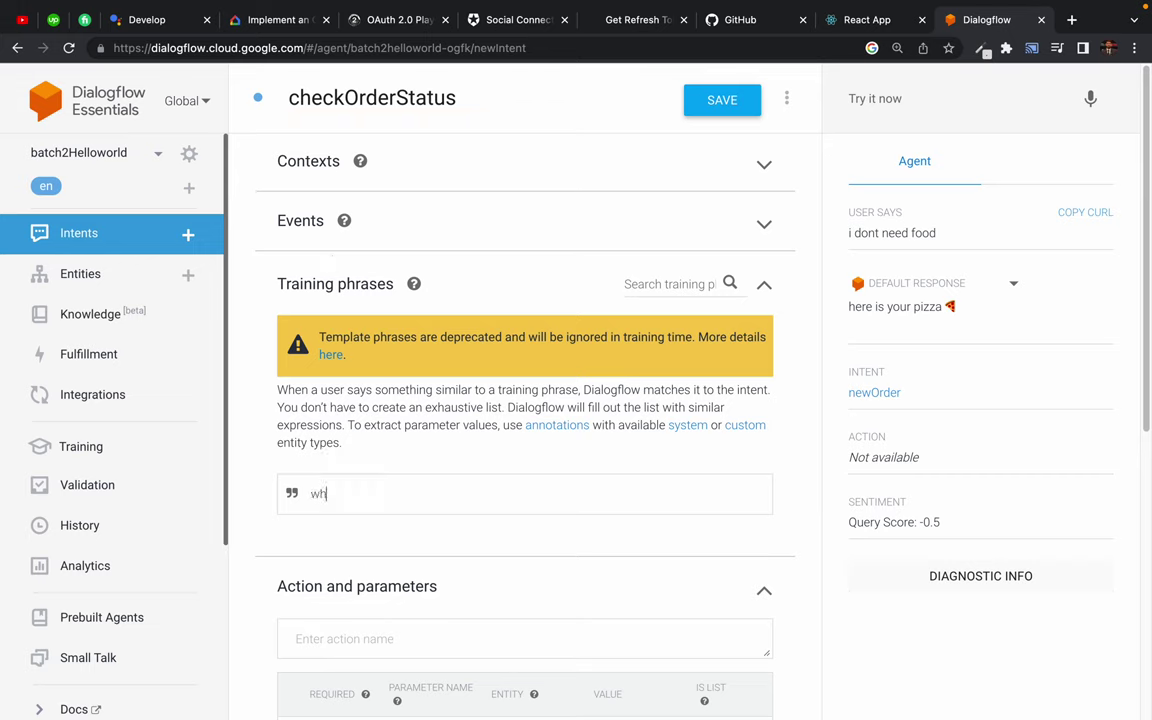
pyautogui.write('ere is my pizza')
pyautogui.press('Return')
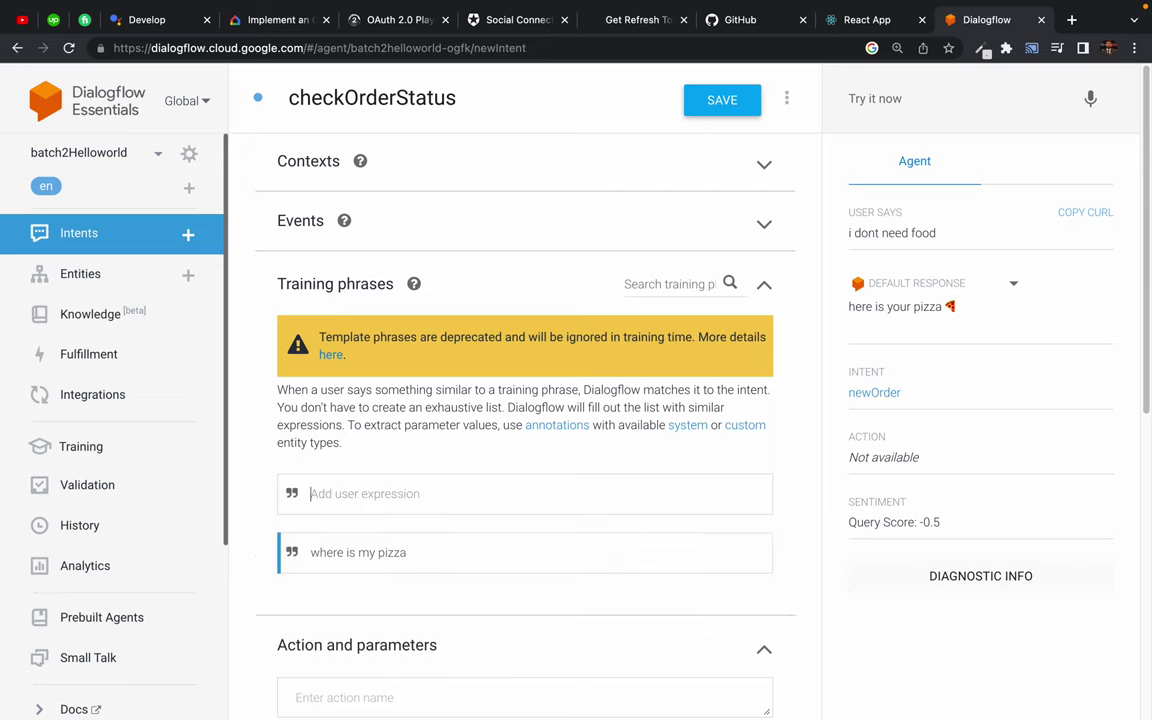
pyautogui.write('where is my order')
pyautogui.press('Return')
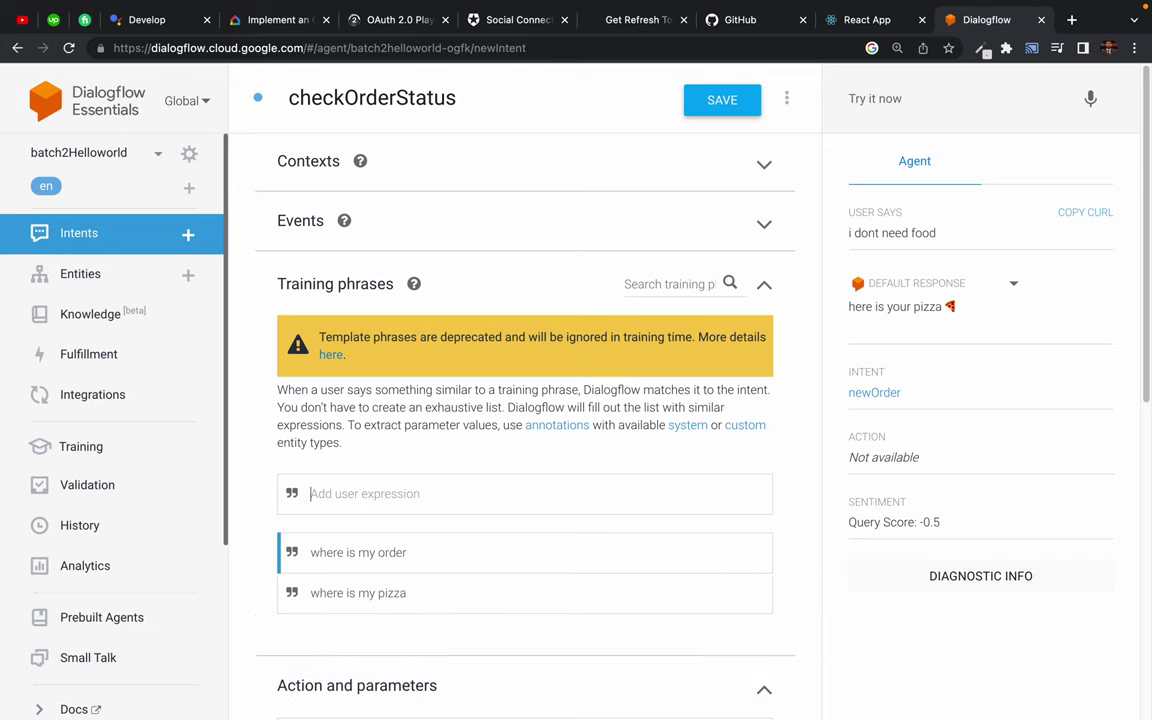
# - Add the training phrases "how much time would you take" and "how long I am supposed to wait"
pyautogui.write('how much time would ')
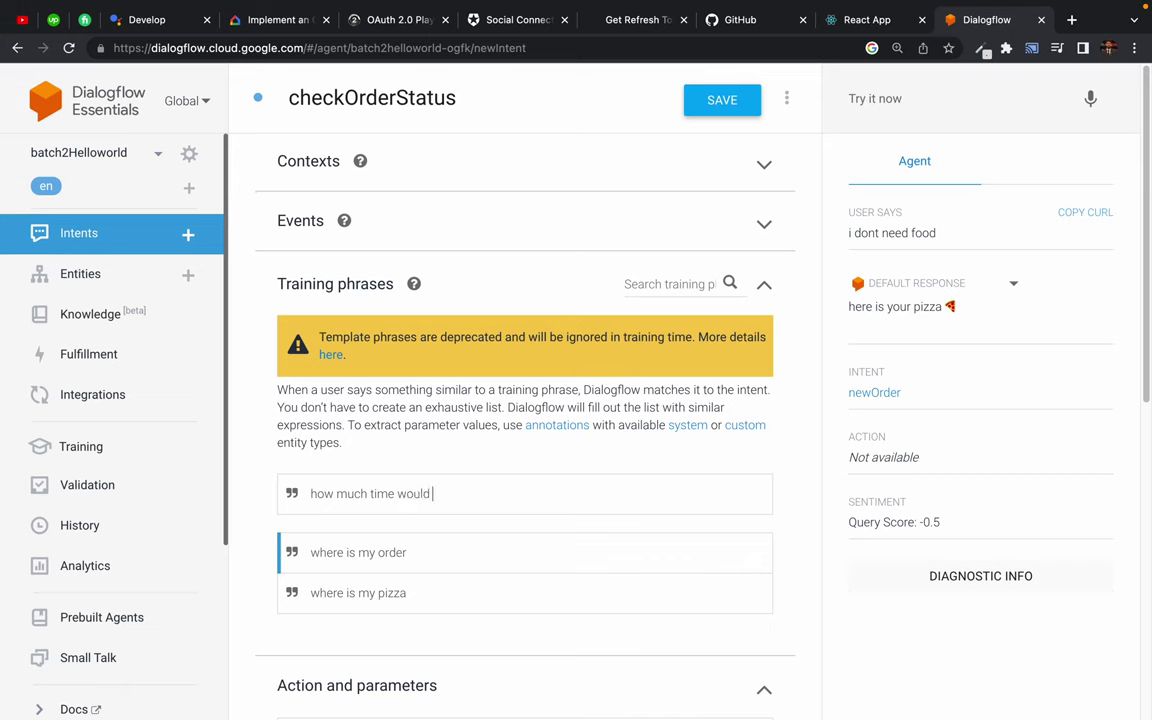
pyautogui.write('you take')
pyautogui.press('Return')
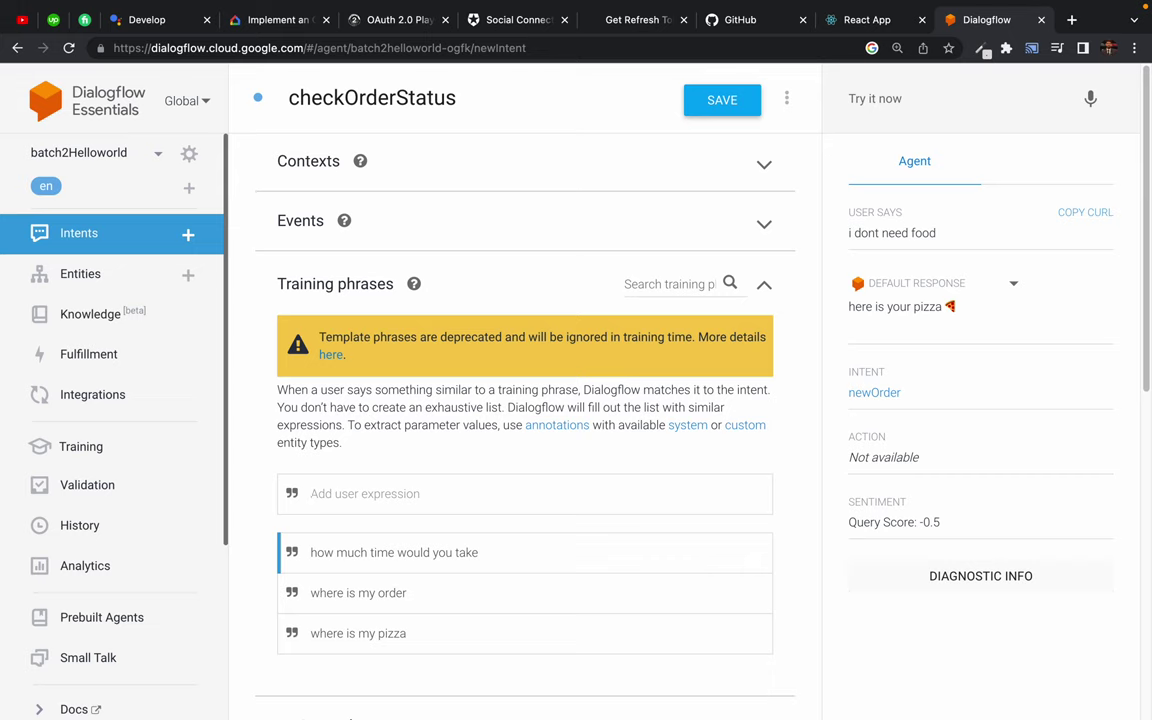
pyautogui.write('how long I am supposed to wait')
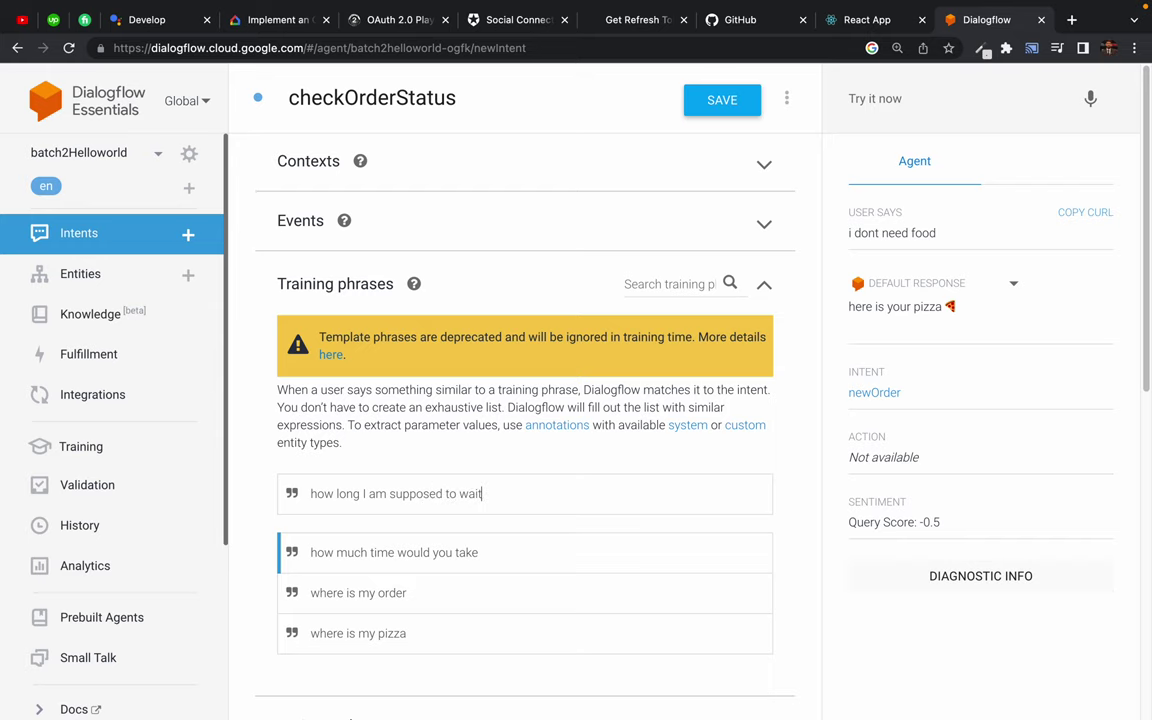
pyautogui.press('Return')
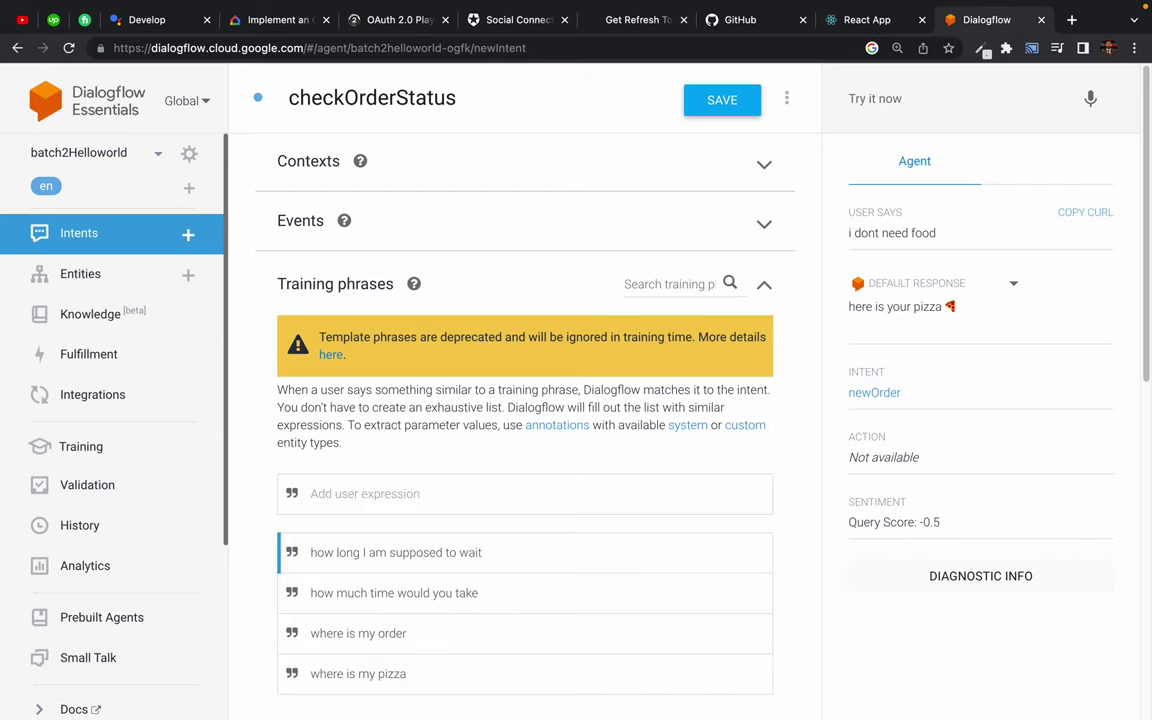
# - Add the training phrases "what is the status of my order" and "tell me wait time"
pyautogui.scroll(-2, 257, 478)
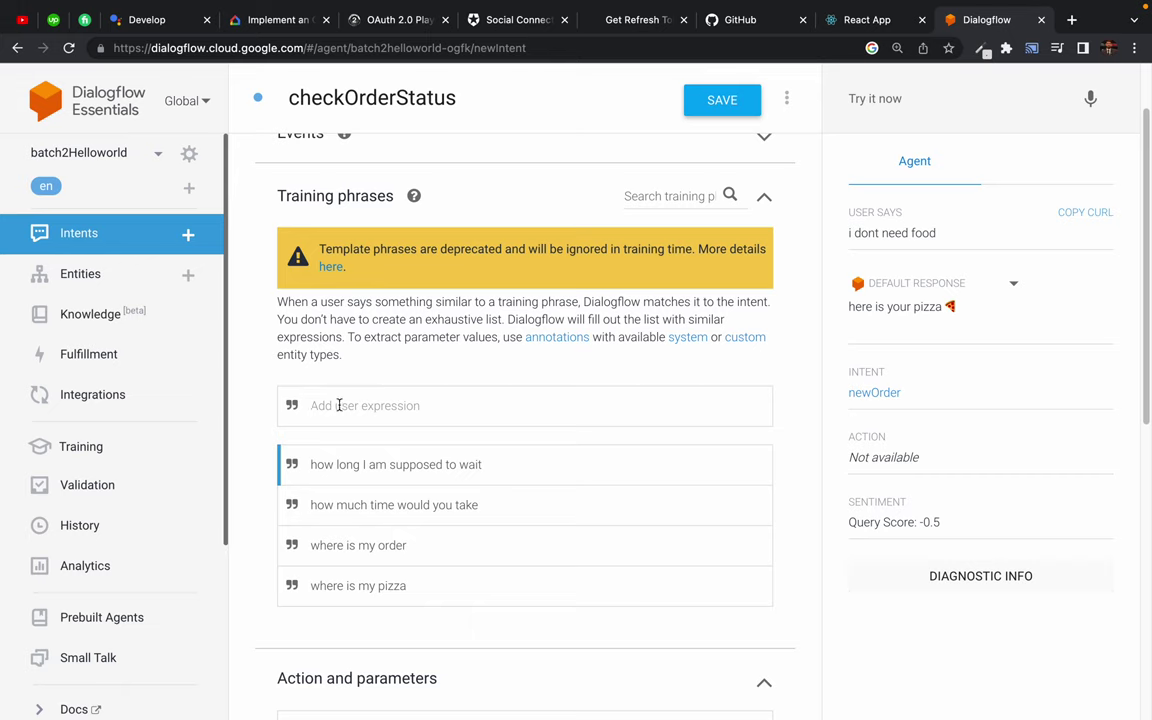
pyautogui.write('what is the status of my order')
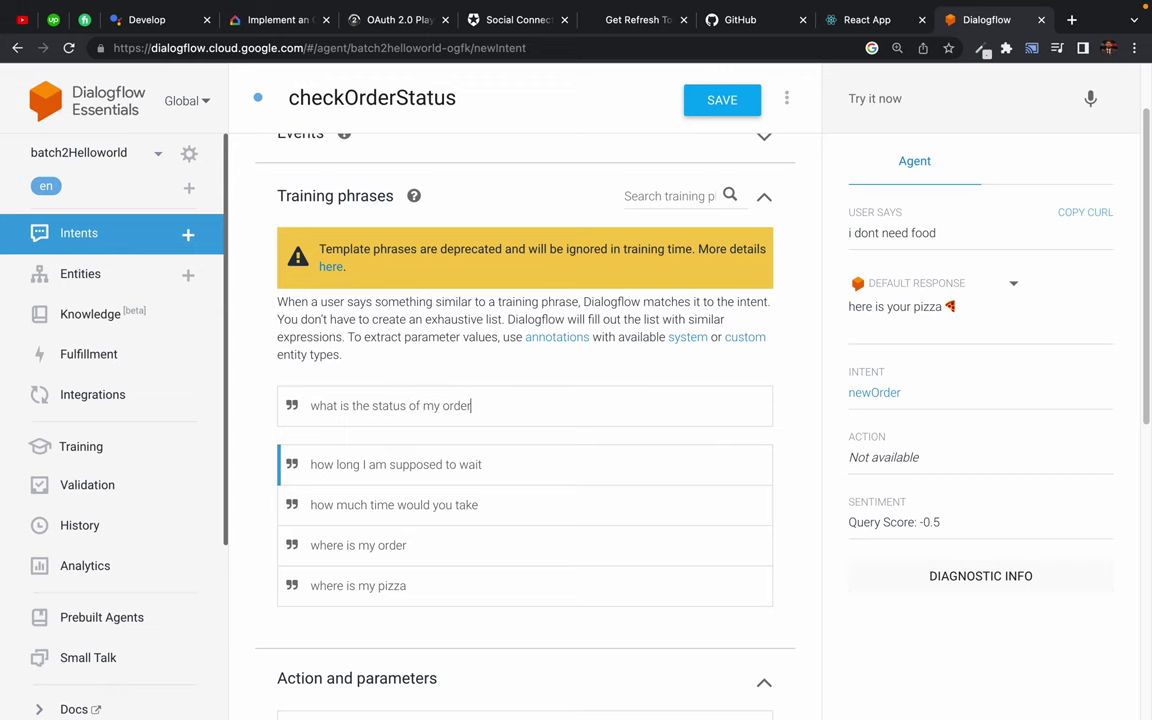
pyautogui.press('Return')
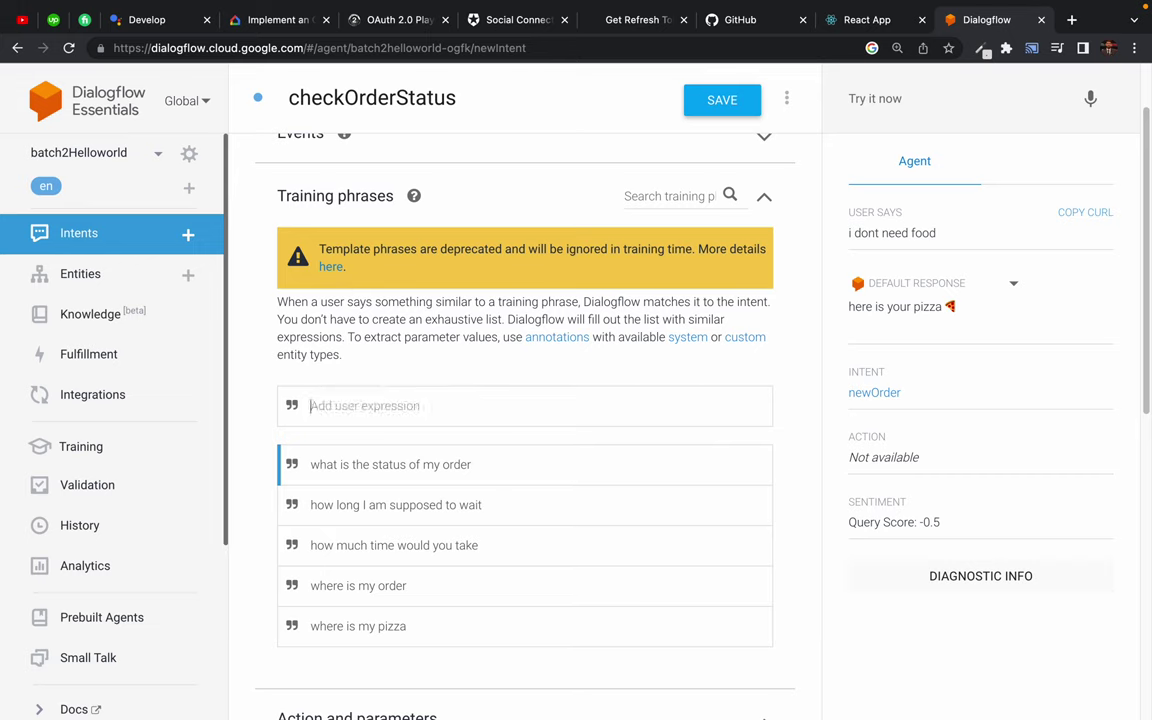
pyautogui.write('tell me wait time')
pyautogui.press('Return')
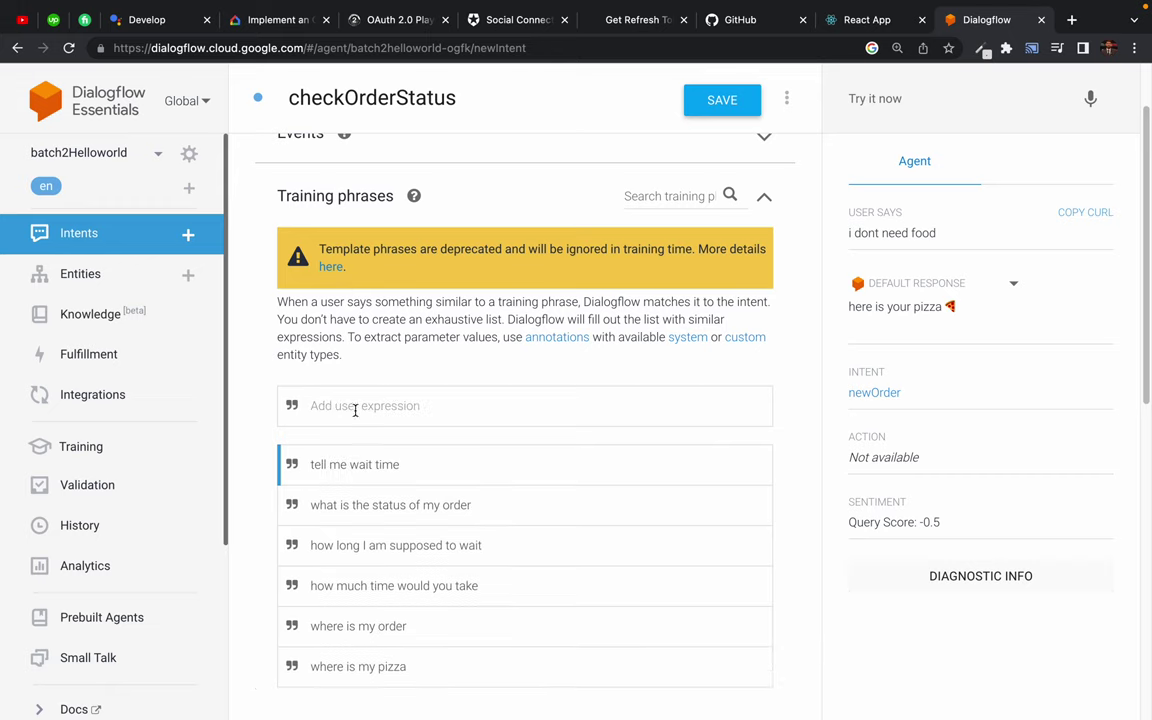
# - Add the training phrase "I am waiting" to the checkOrderStatus intent
pyautogui.write('I am wating')
pyautogui.press('BackSpace')
pyautogui.press('BackSpace')
pyautogui.write('aiting')
pyautogui.press('Return')
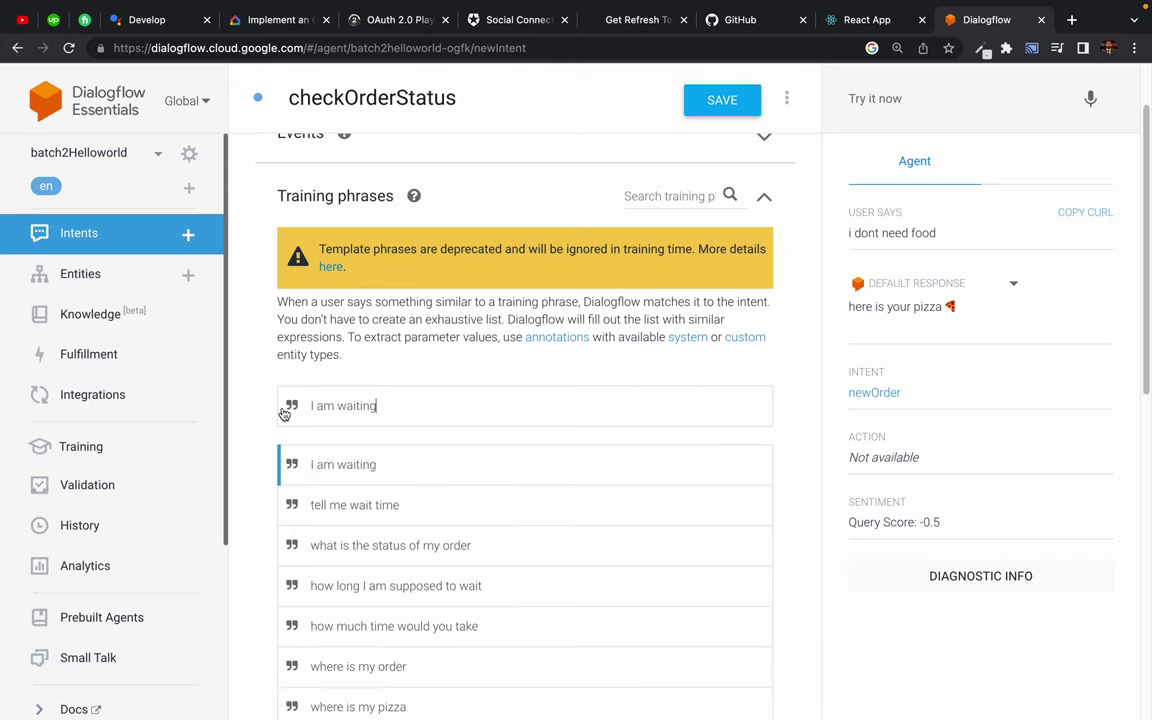
# - Remove the accidental temperature annotation and clear the leftover "I am waiting" text from the new user expression entry
pyautogui.doubleClick(340, 406)
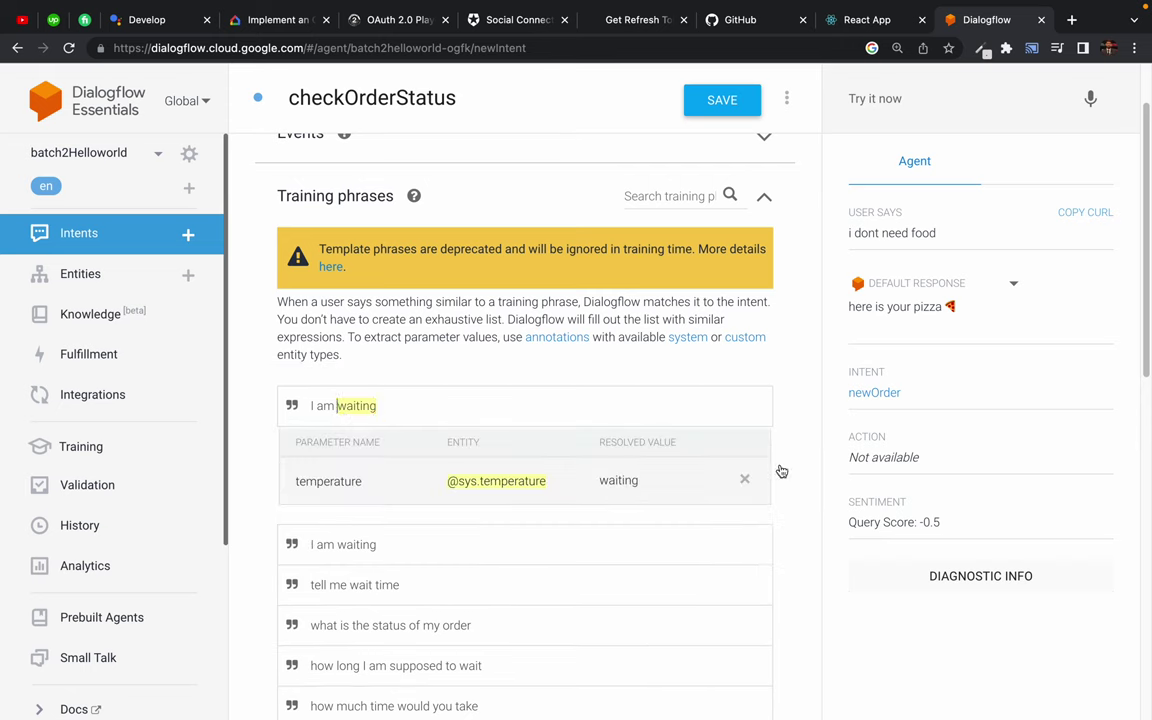
pyautogui.click(745, 480)
pyautogui.click(433, 410)
pyautogui.press('BackSpace')
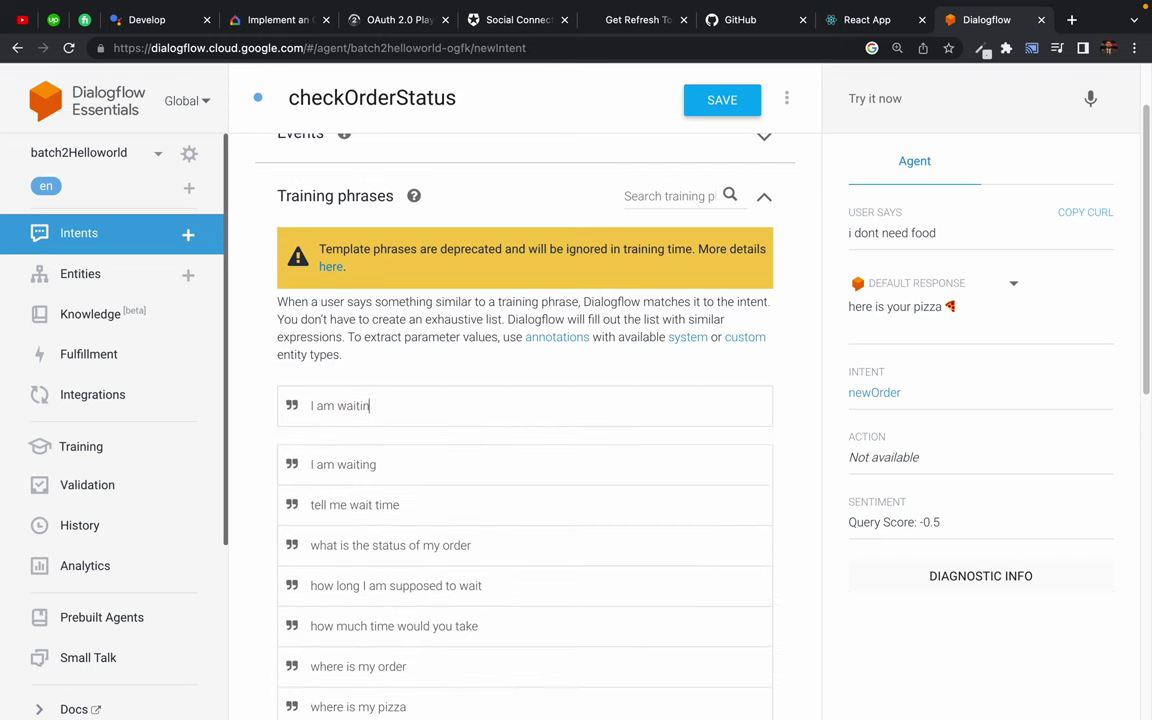
pyautogui.press('BackSpace')
pyautogui.press('BackSpace')
pyautogui.press('BackSpace')
pyautogui.press('BackSpace')
pyautogui.press('BackSpace')
pyautogui.press('BackSpace')
pyautogui.press('BackSpace')
pyautogui.press('BackSpace')
pyautogui.press('BackSpace')
pyautogui.press('BackSpace')
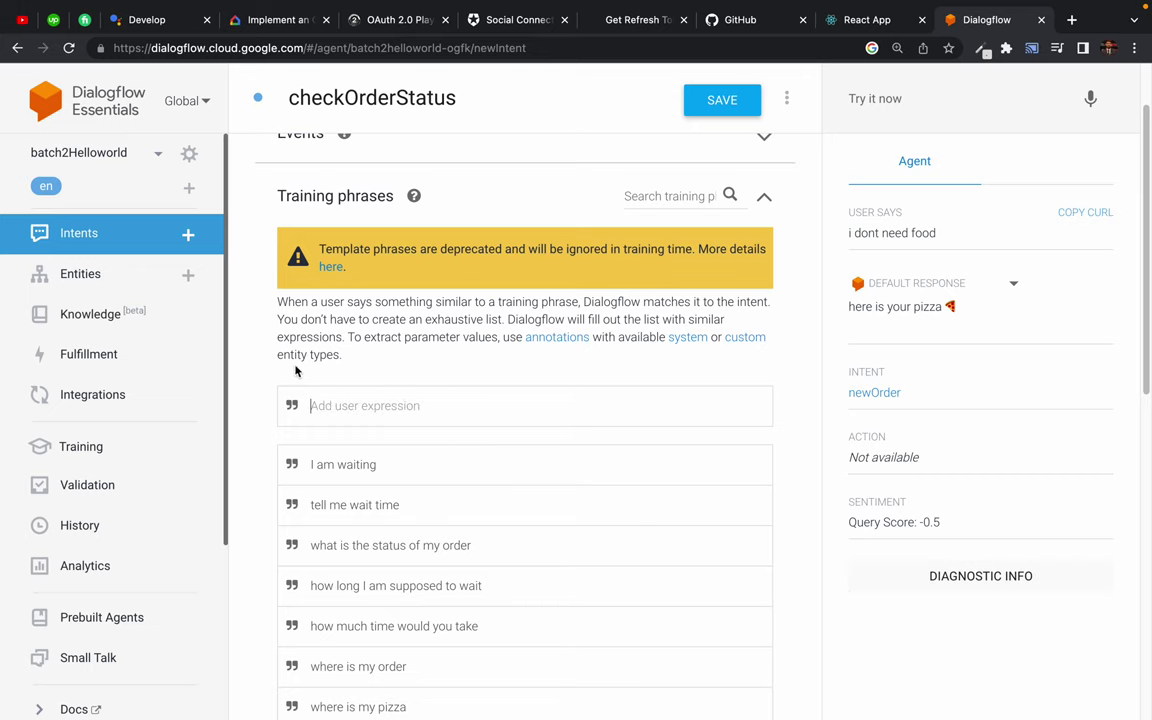
# - Collapse Action and parameters and enter the text response "your pizza will be there shortly, please wait 5 more minutes"
pyautogui.scroll(-3, 249, 489)
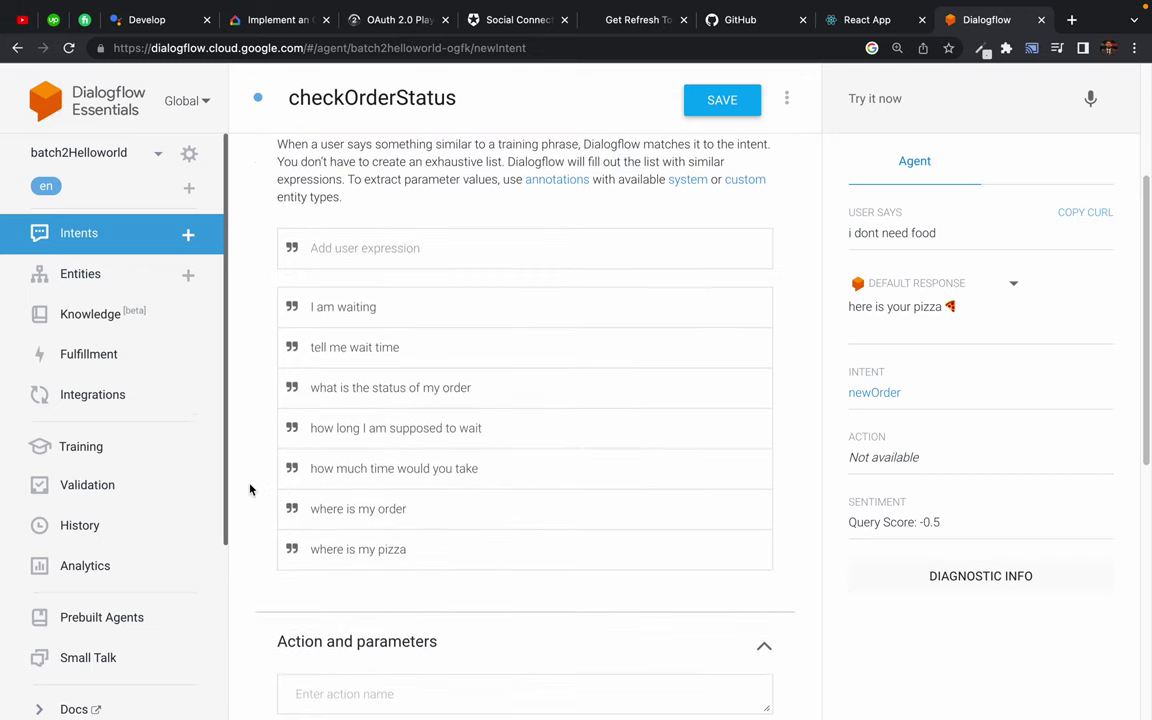
pyautogui.scroll(-5, 250, 489)
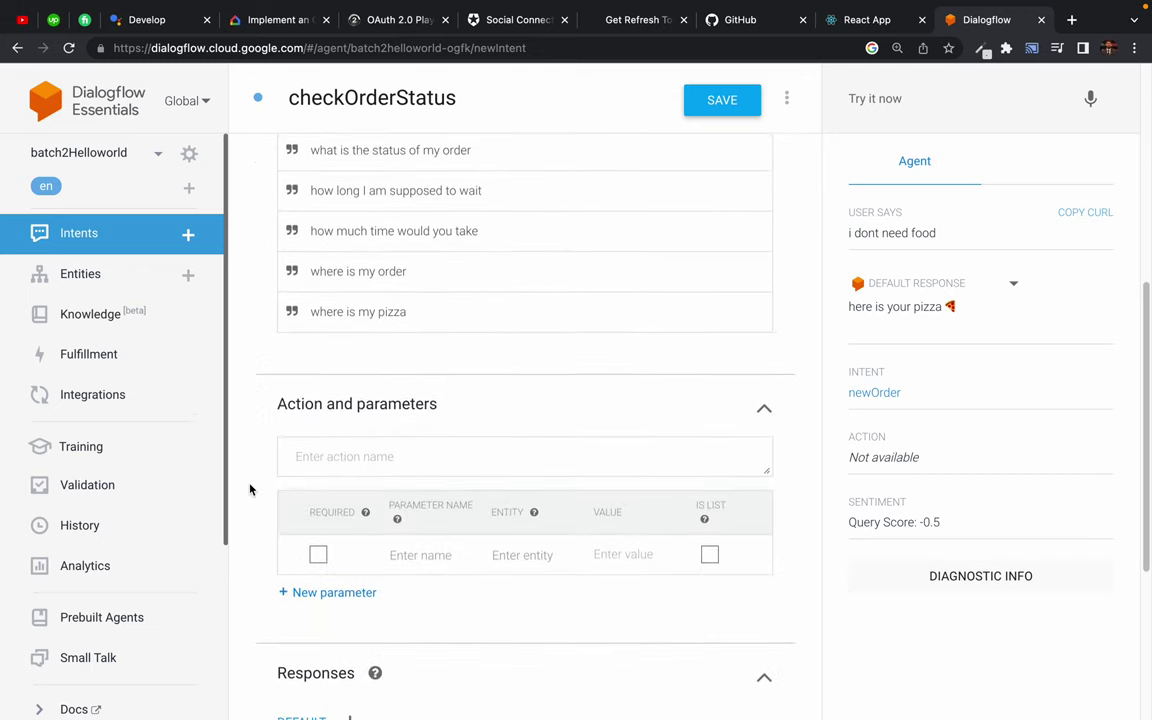
pyautogui.click(473, 404)
pyautogui.scroll(-2, 263, 480)
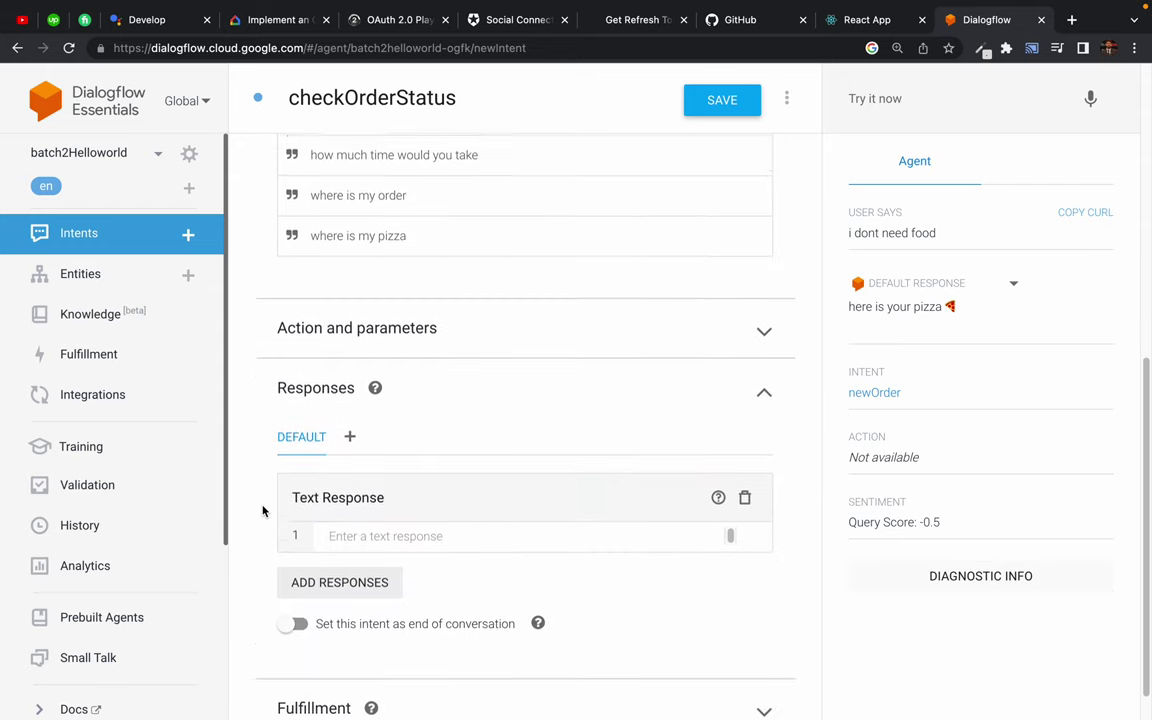
pyautogui.click(350, 530)
pyautogui.write('you')
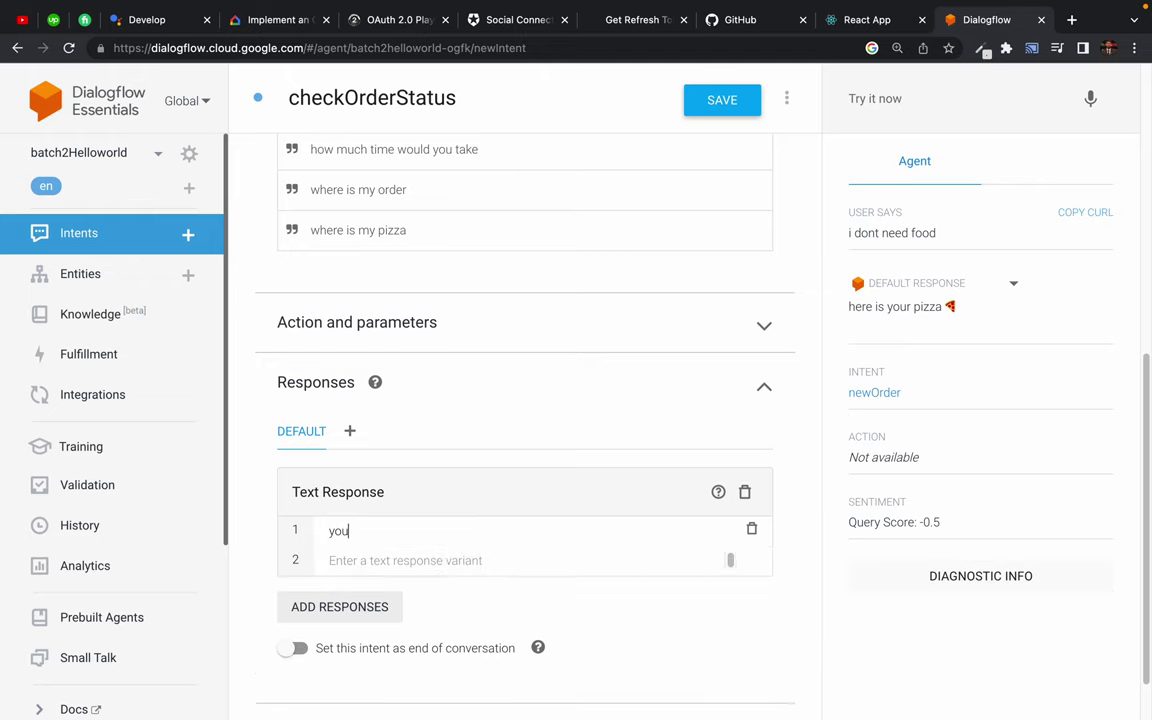
pyautogui.write('r pizza will be there short')
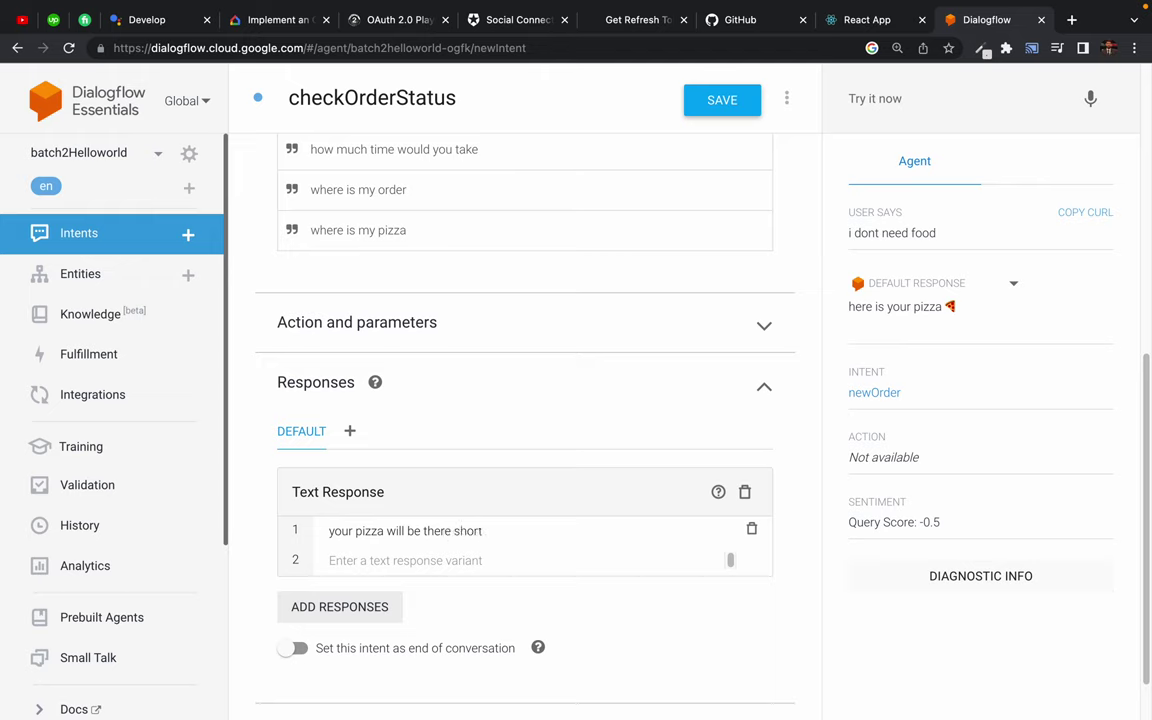
pyautogui.write('ly, please wait 5 more minu')
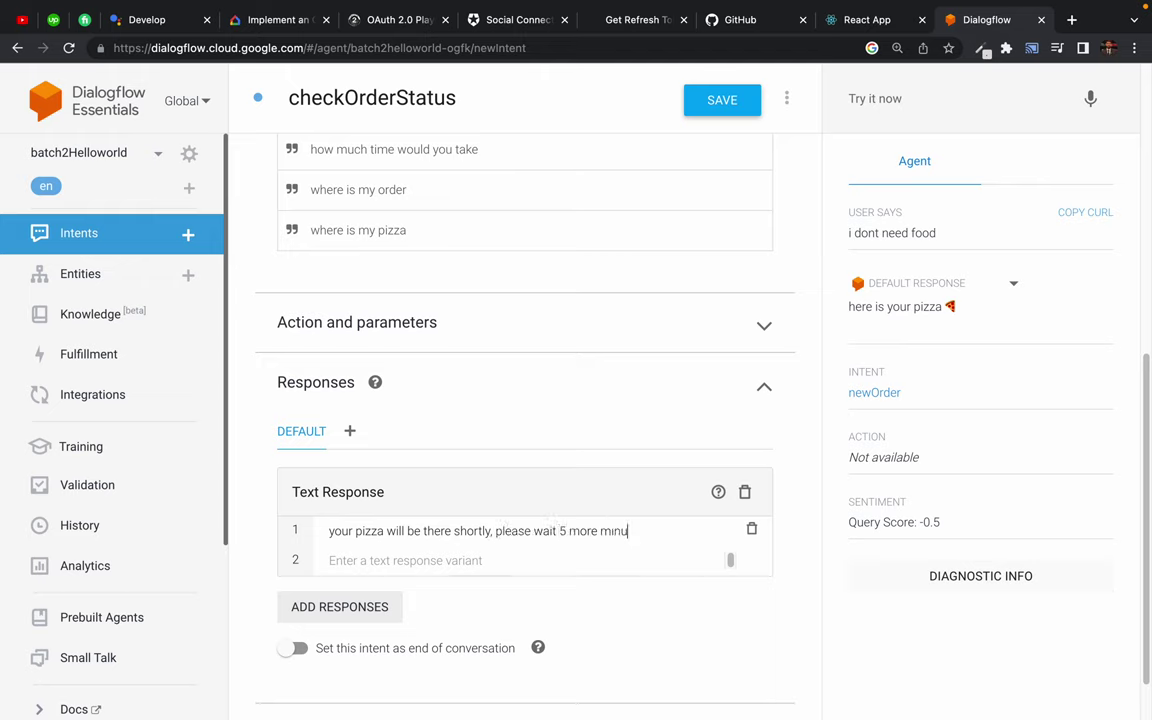
pyautogui.write('tes')
# - Duplicate the first text response as a second response variant
pyautogui.tripleClick(332, 530)
pyautogui.hotkey('ctrl', 'c')
pyautogui.click(334, 558)
pyautogui.hotkey('ctrl', 'v')
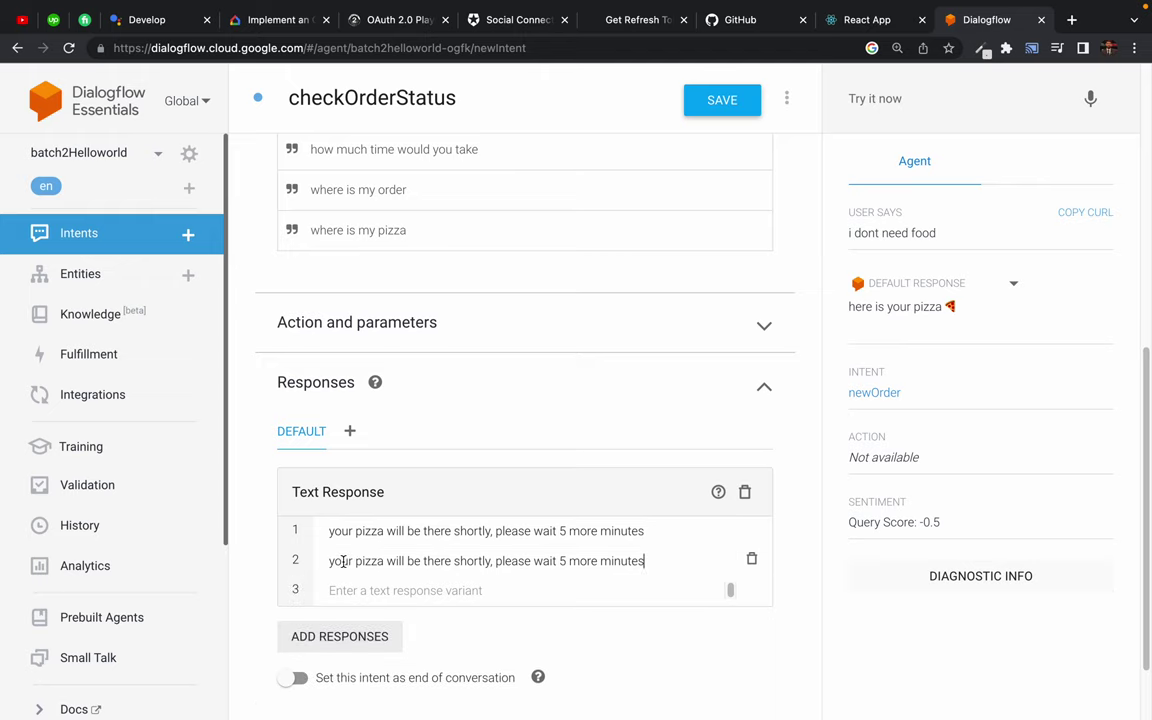
# - Reword the second response variant to "it wont be long, please wait 5 more minutes"
pyautogui.click(489, 561)
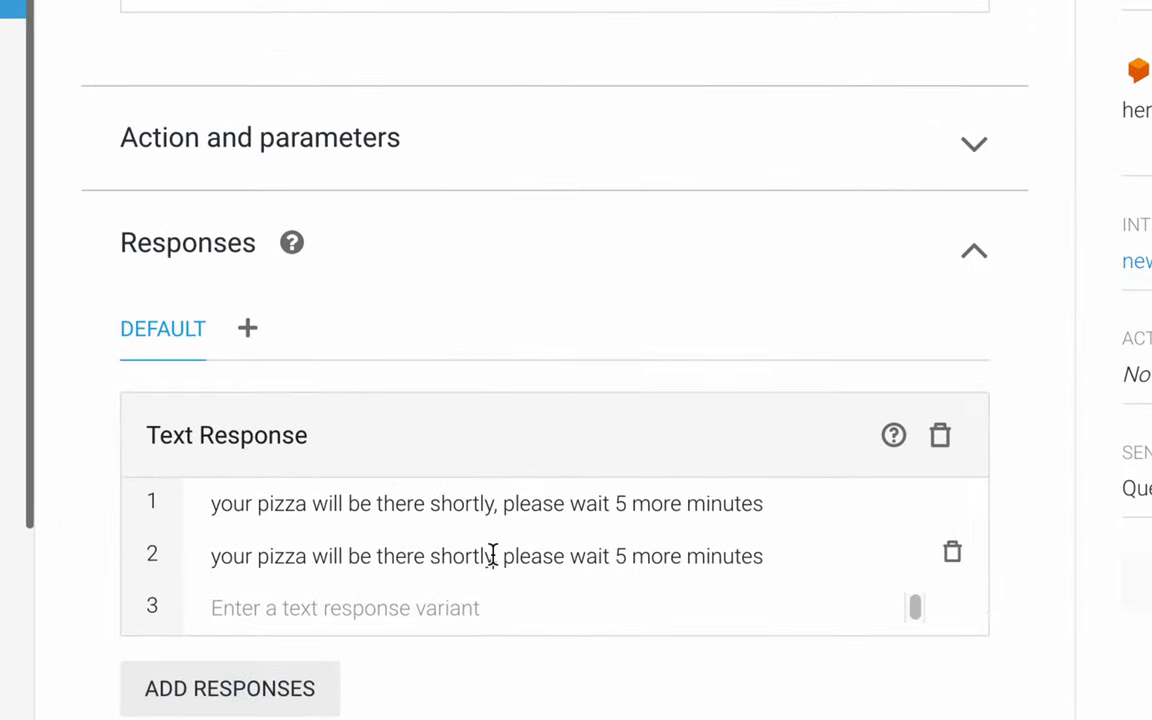
pyautogui.press('BackSpace')
pyautogui.press('BackSpace')
pyautogui.press('BackSpace')
pyautogui.press('BackSpace')
pyautogui.press('BackSpace')
pyautogui.hotkey('shift', 'Home')
pyautogui.press('BackSpace')
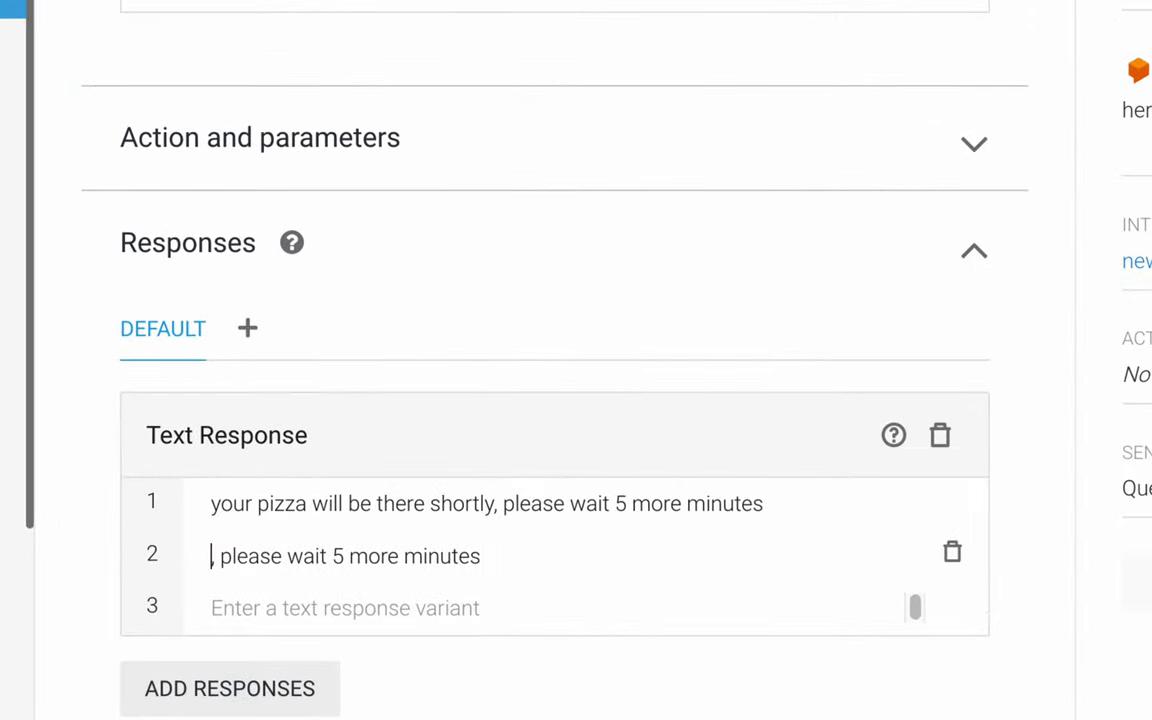
pyautogui.write('it wont br')
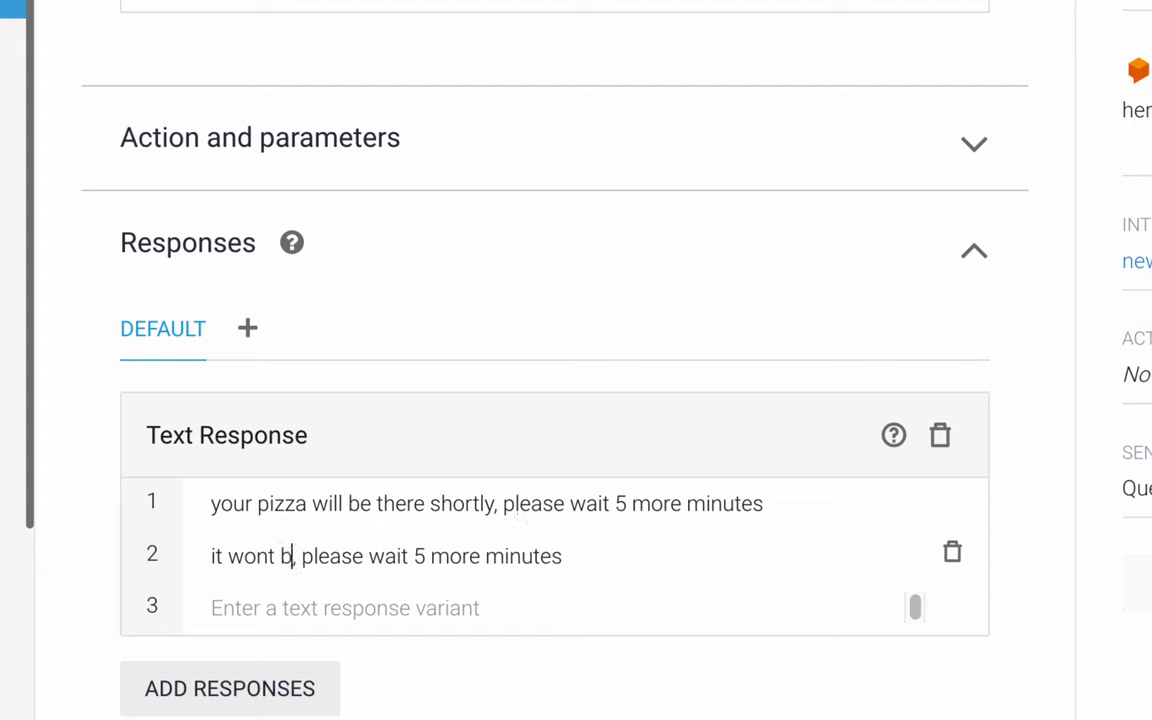
pyautogui.press('BackSpace')
pyautogui.write('elong')
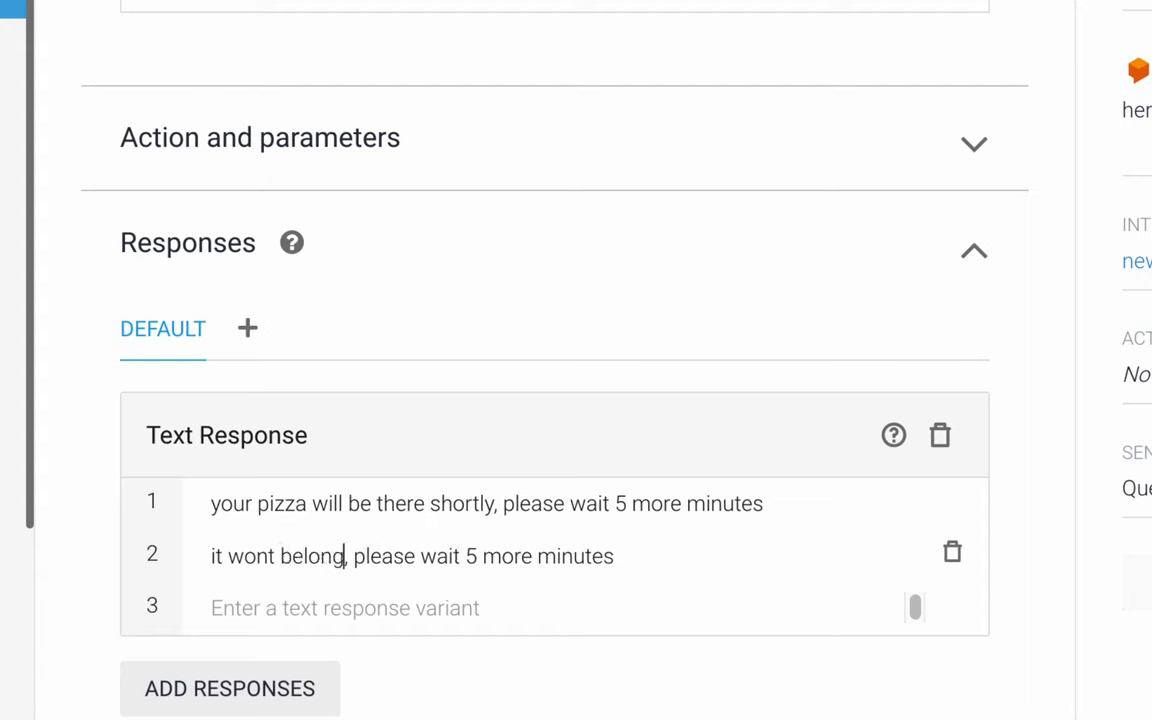
pyautogui.press('BackSpace')
pyautogui.press('BackSpace')
pyautogui.press('BackSpace')
pyautogui.press('BackSpace')
pyautogui.write('long')
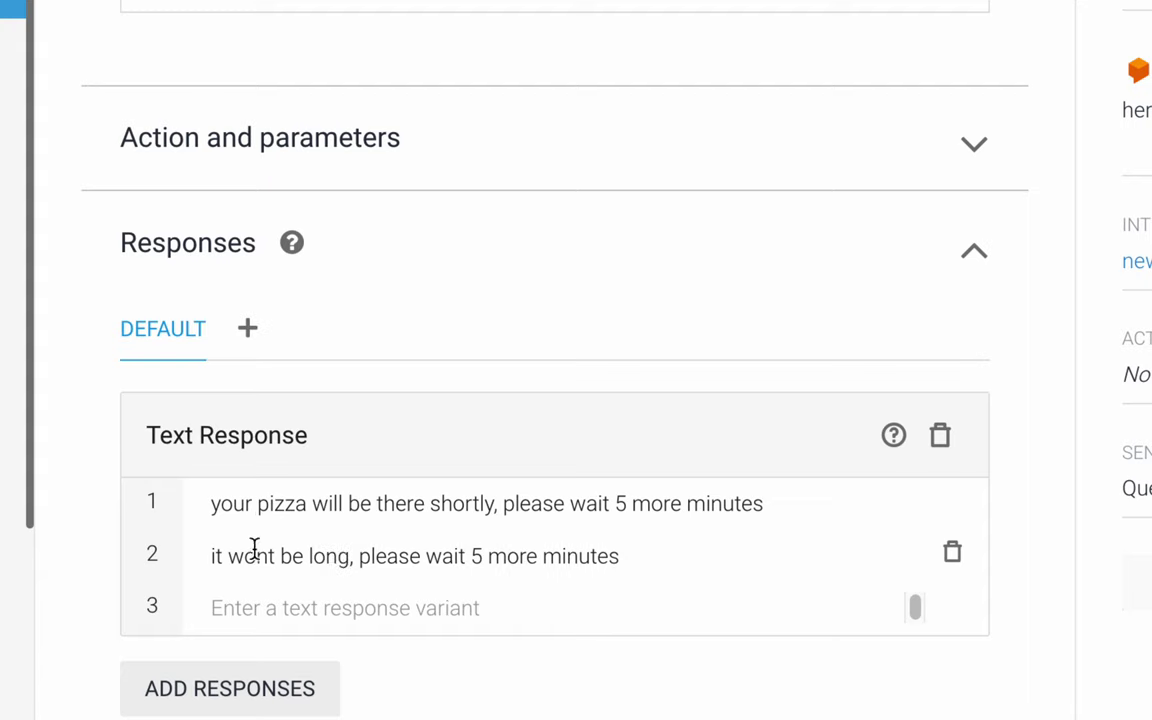
# - Capitalize the first letters of both response variants so they begin with "It" and "Your"
pyautogui.click(214, 556)
pyautogui.press('Delete')
pyautogui.write('I')
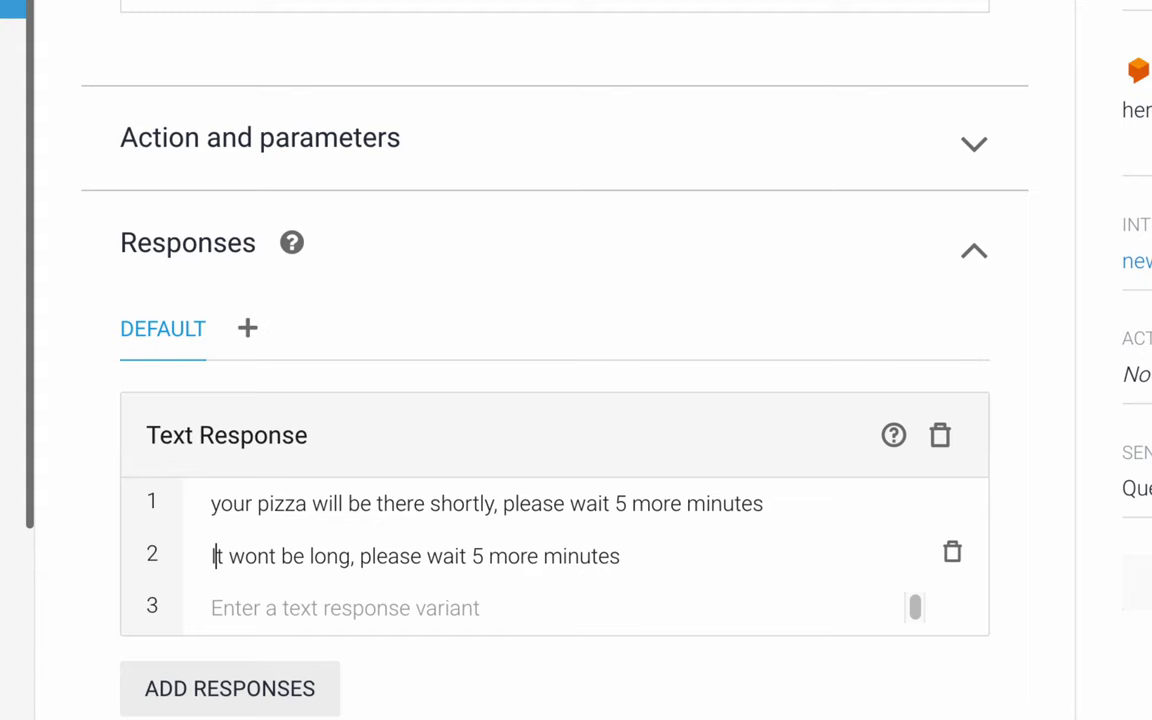
pyautogui.click(212, 503)
pyautogui.press('Delete')
pyautogui.write('U')
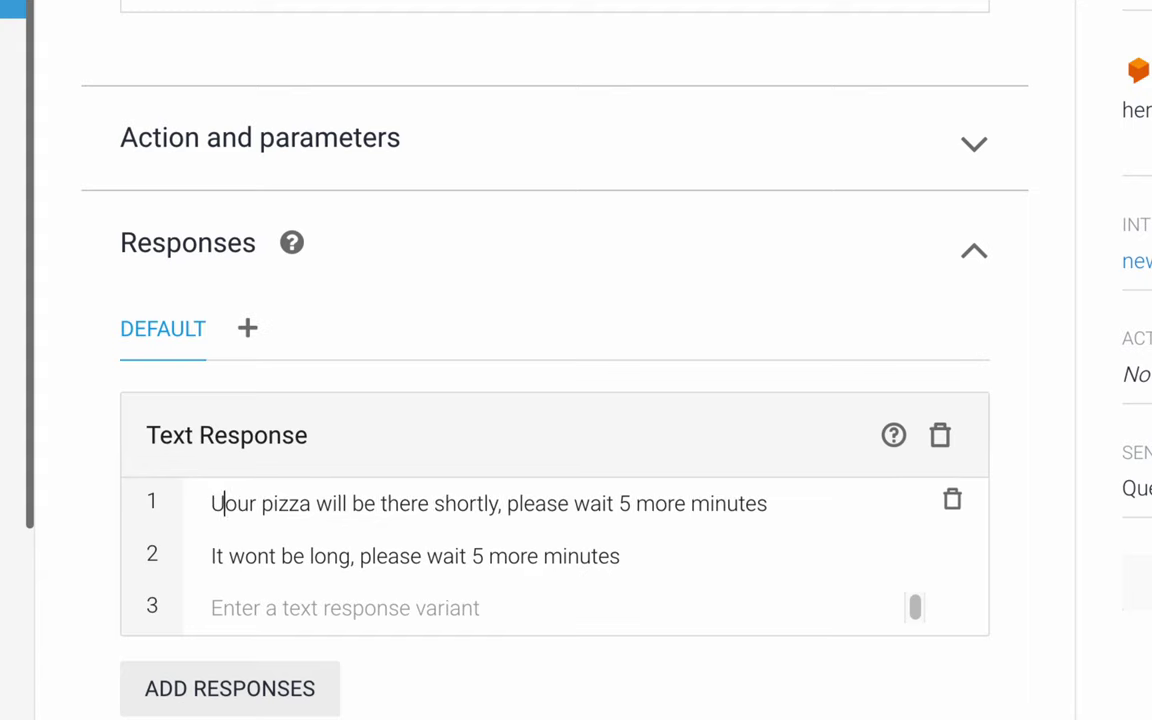
pyautogui.press('Delete')
pyautogui.write('Y')
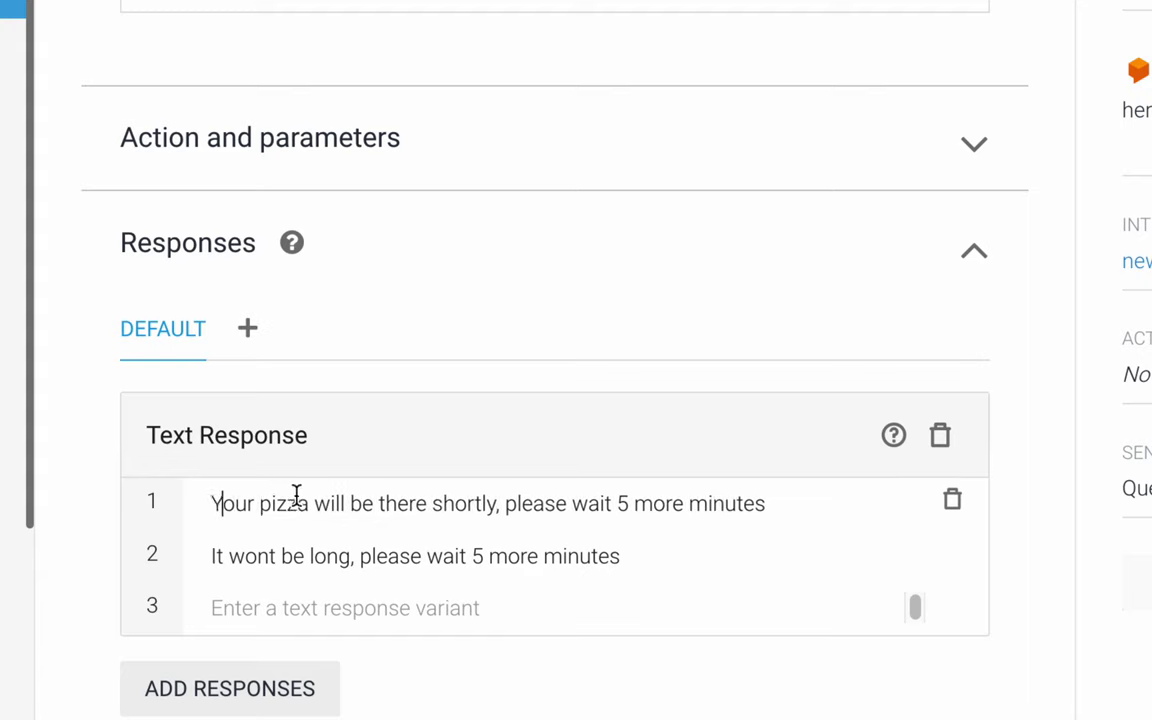
# - Add a third text response variant reading "your pizza is on the way, please wait 5 more minutes"
pyautogui.click(478, 600)
pyautogui.write('you')
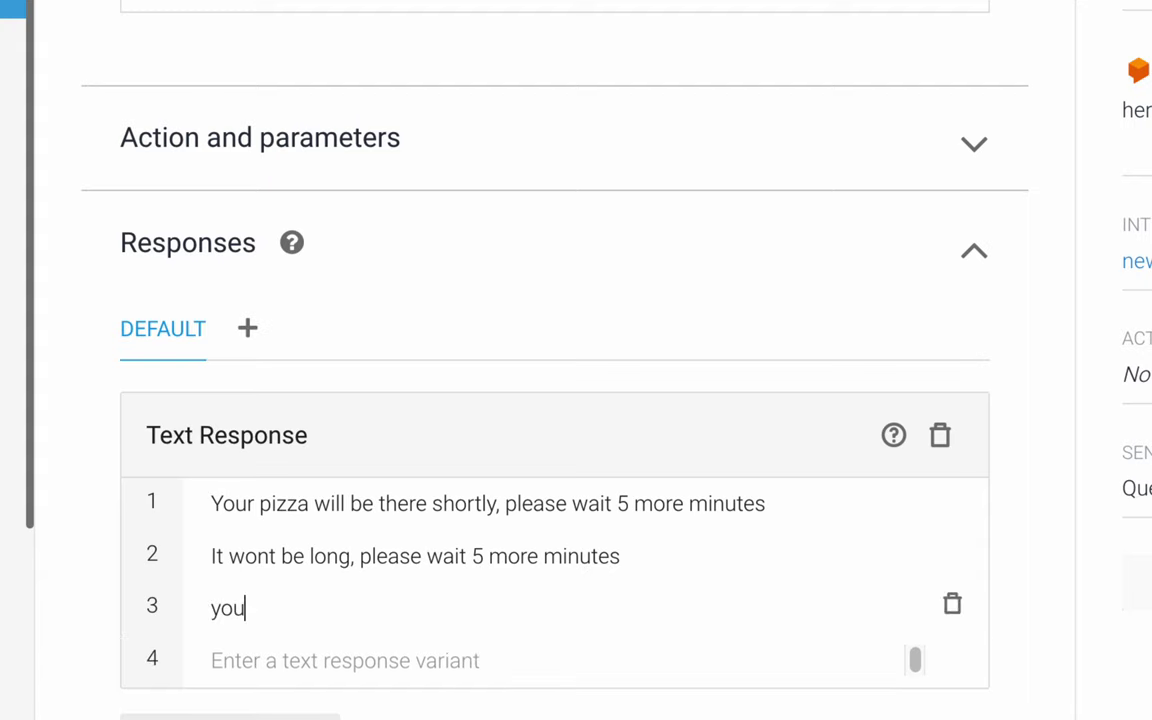
pyautogui.write('r pizza is ')
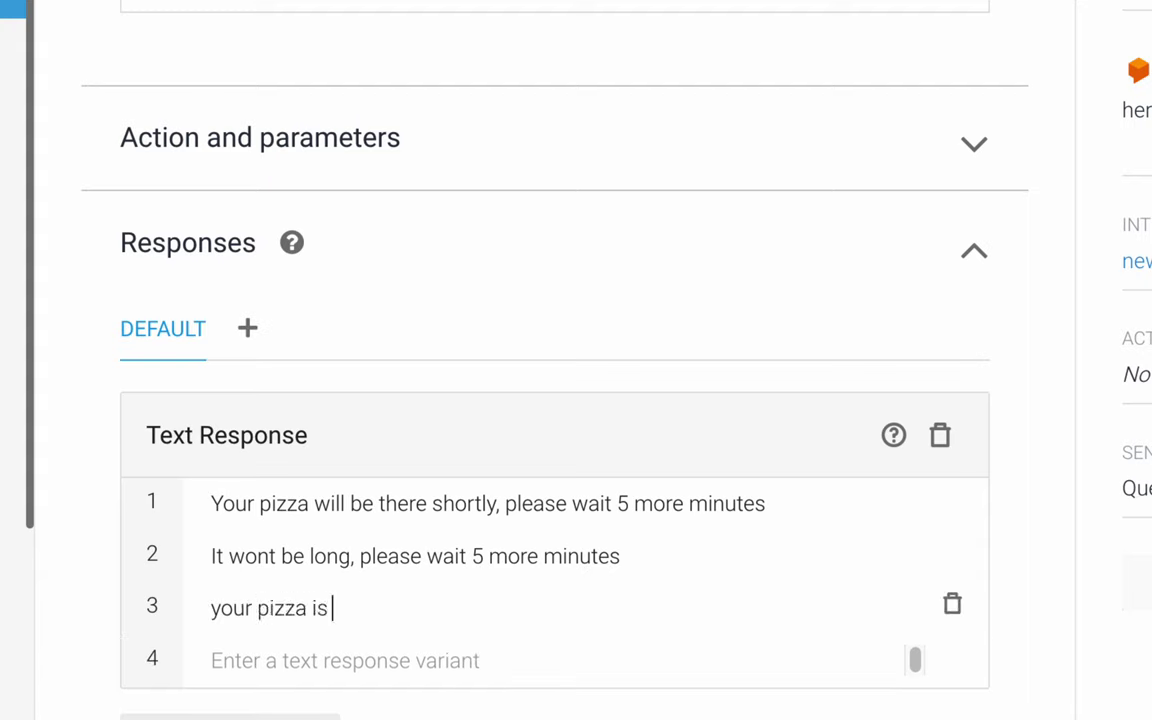
pyautogui.write('on the w')
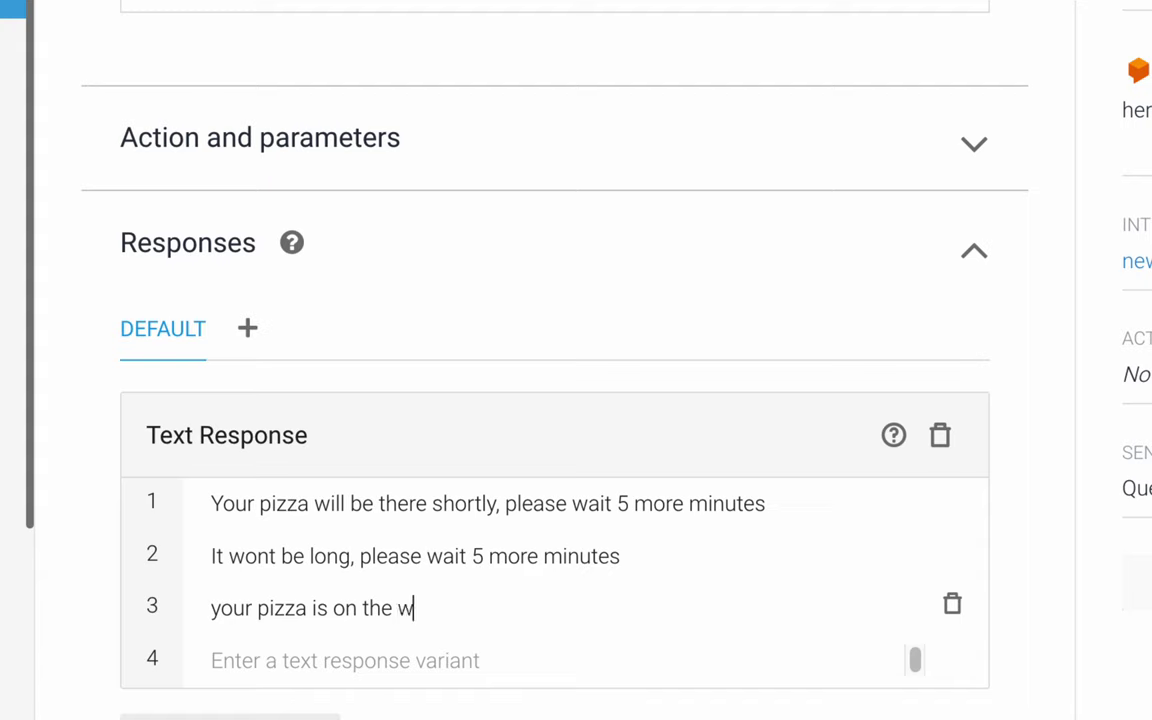
pyautogui.write('ay, please wait ')
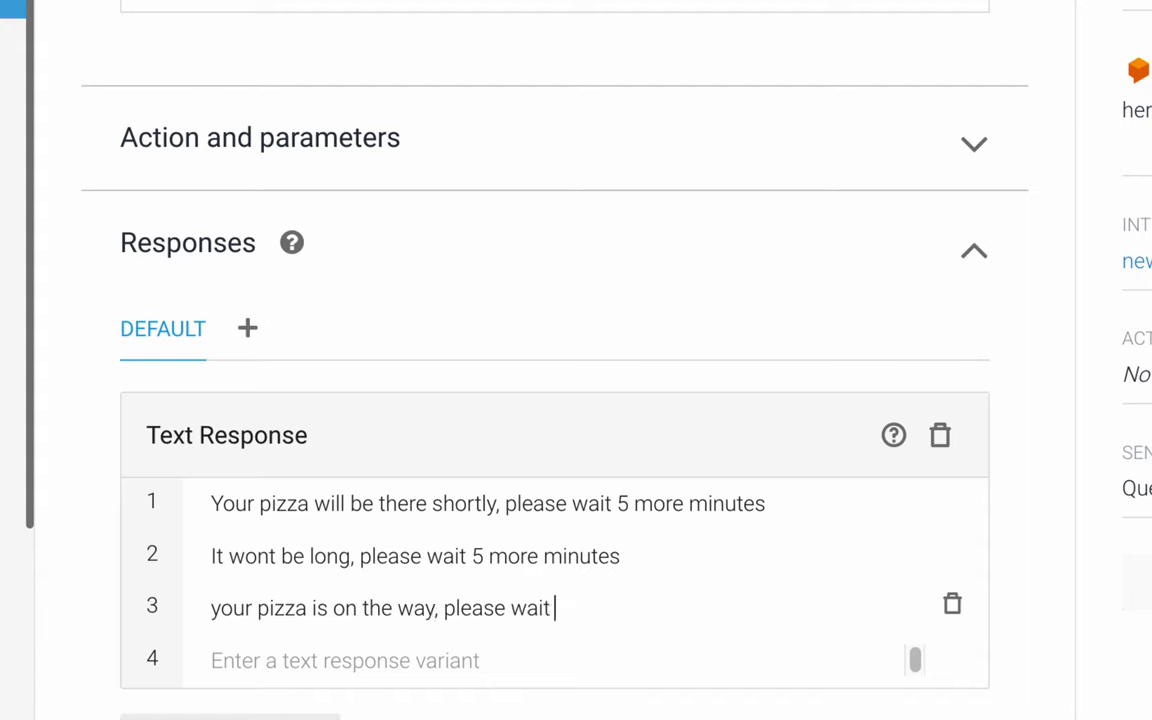
pyautogui.write('5 more ')
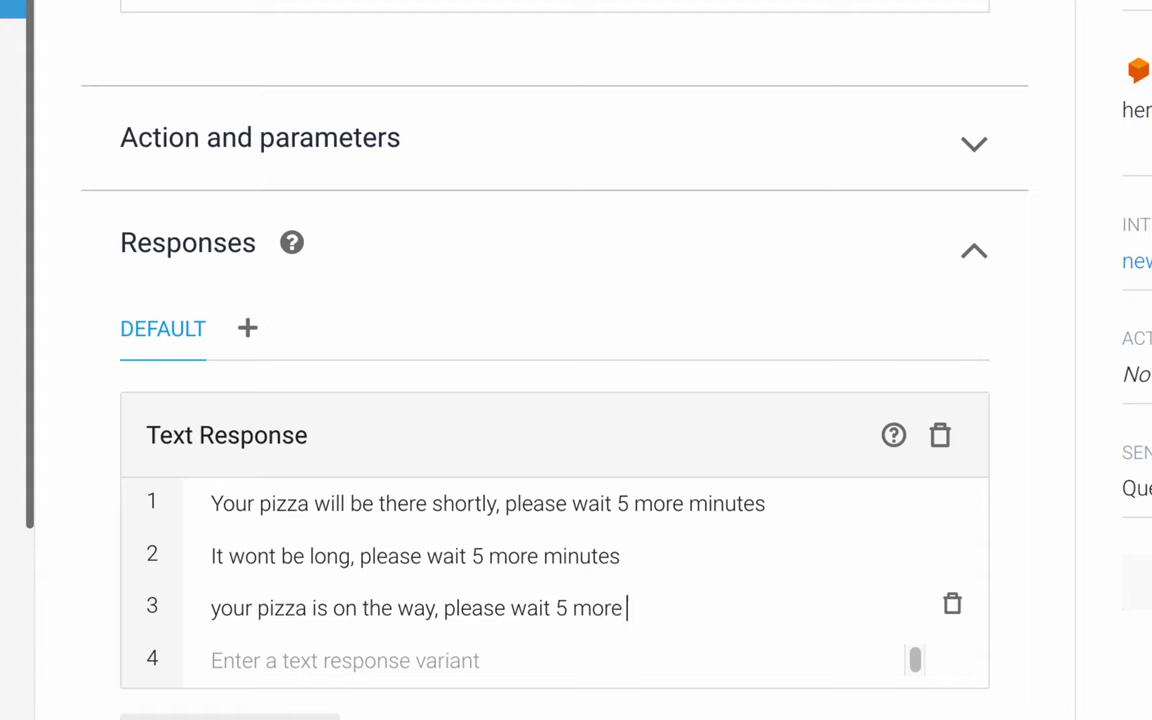
pyautogui.write('monutes')
# - Shorten the third response variant to "your pizza is on the way, ETA 5 minutes"
pyautogui.doubleClick(596, 608)
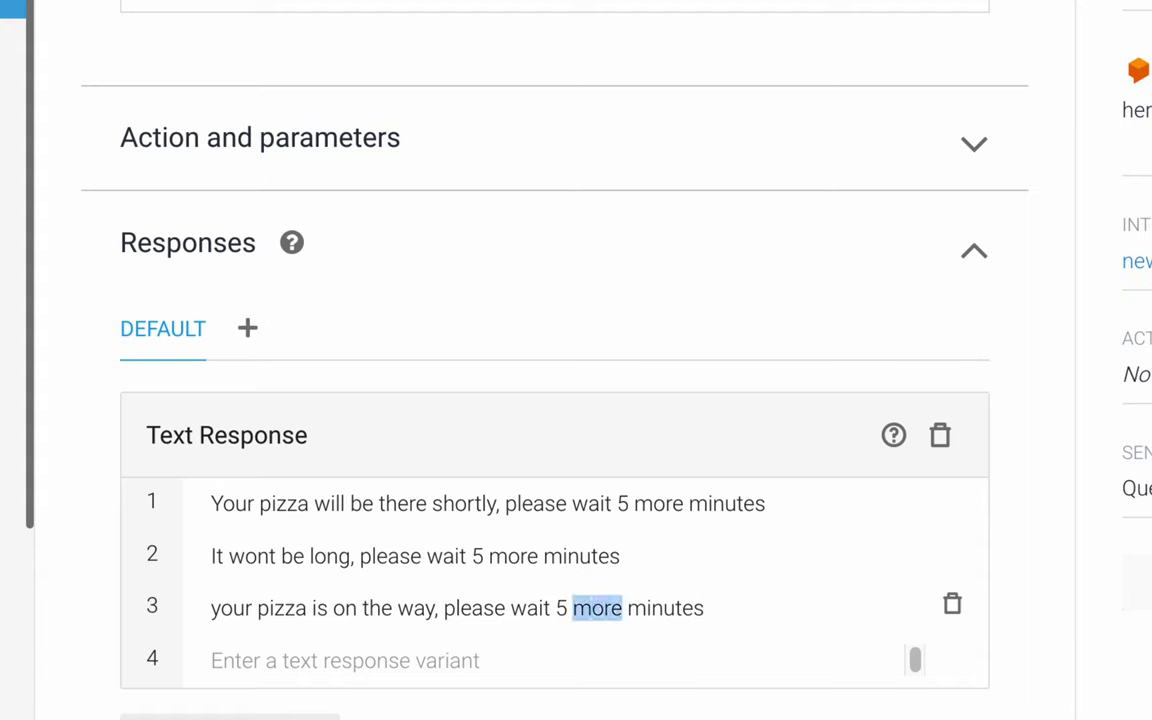
pyautogui.press('BackSpace')
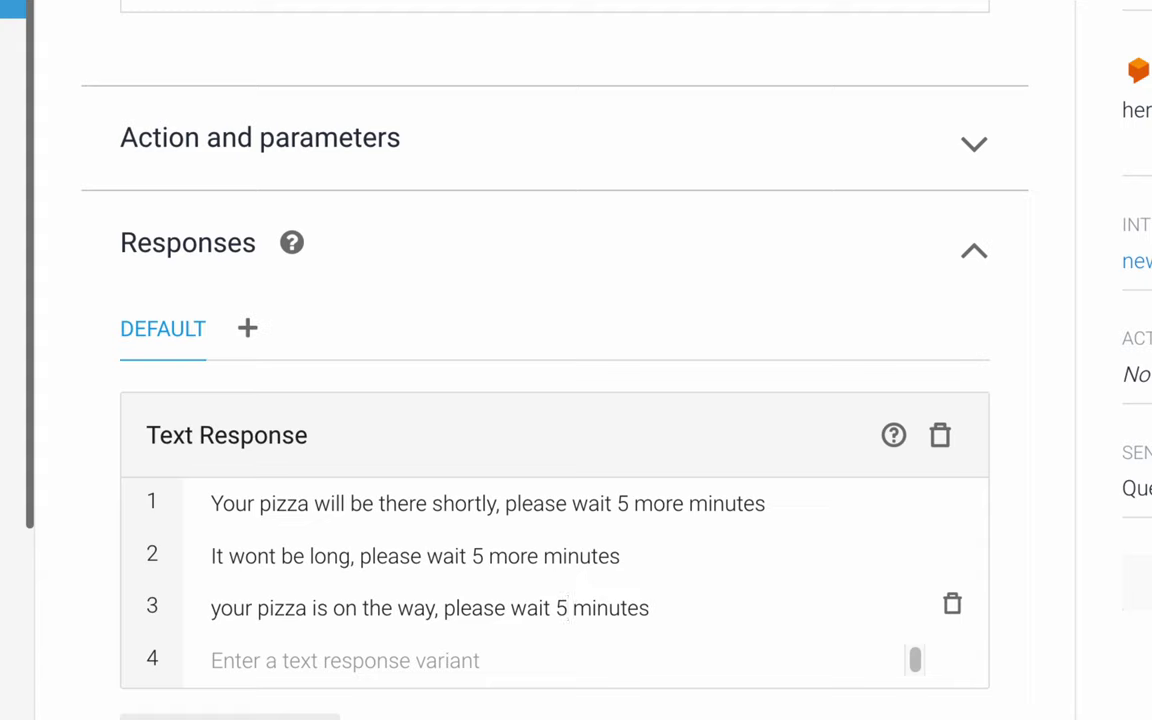
pyautogui.press('Left')
pyautogui.press('Left')
pyautogui.press('Left')
pyautogui.press('Left')
pyautogui.press('Left')
pyautogui.press('Left')
pyautogui.press('Left')
pyautogui.press('Left')
pyautogui.press('Left')
pyautogui.press('Left')
pyautogui.press('Left')
pyautogui.hotkey('ctrl', 'shift', 'Right')
pyautogui.hotkey('ctrl', 'shift', 'Right')
pyautogui.press('BackSpace')
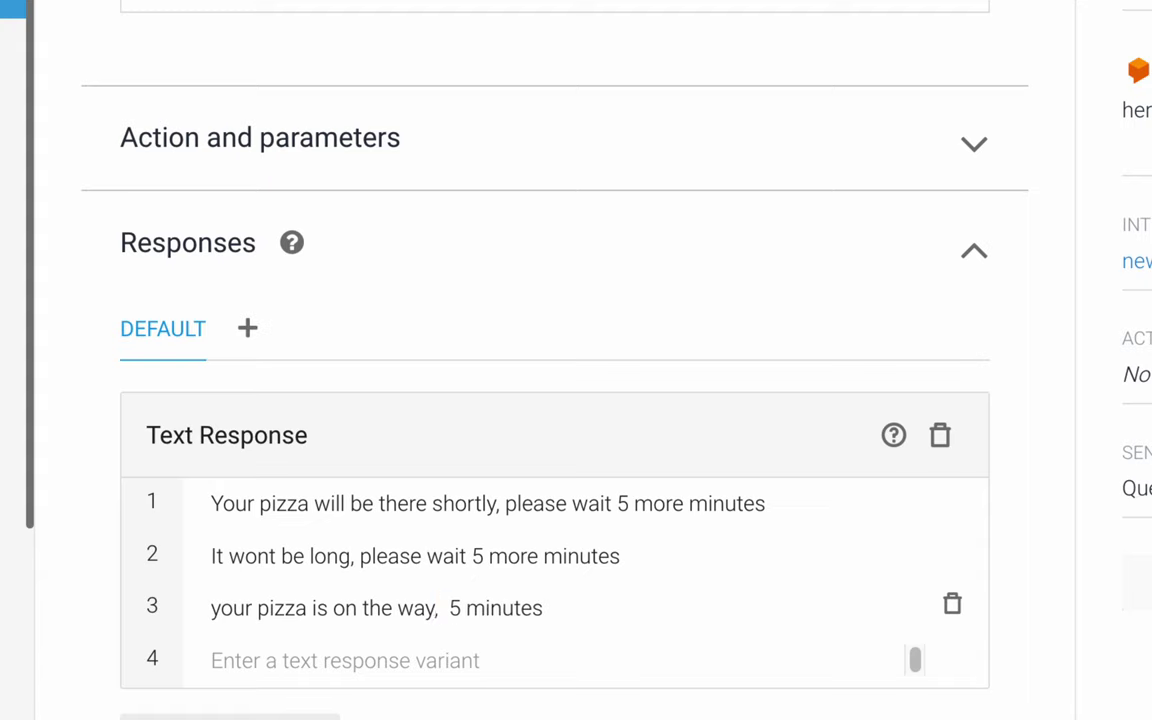
pyautogui.write('ETA')
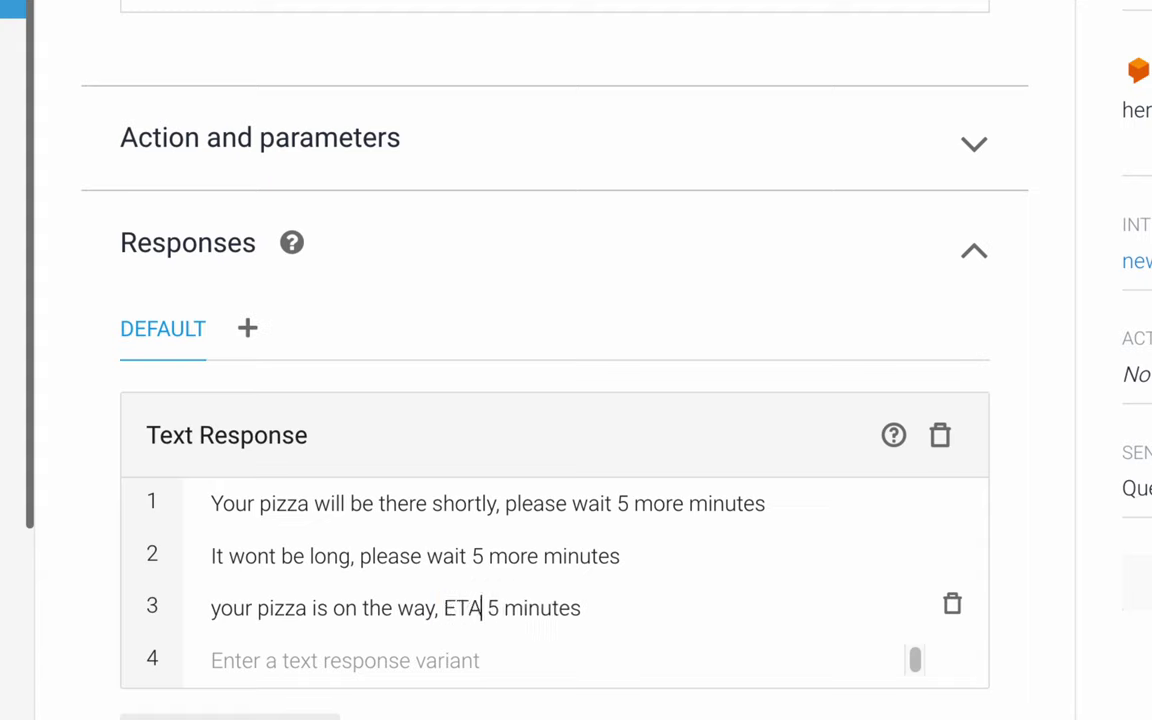
pyautogui.press('Right')
pyautogui.press('Right')
pyautogui.press('Right')
pyautogui.hotkey('ctrl', 'shift', 'Right')
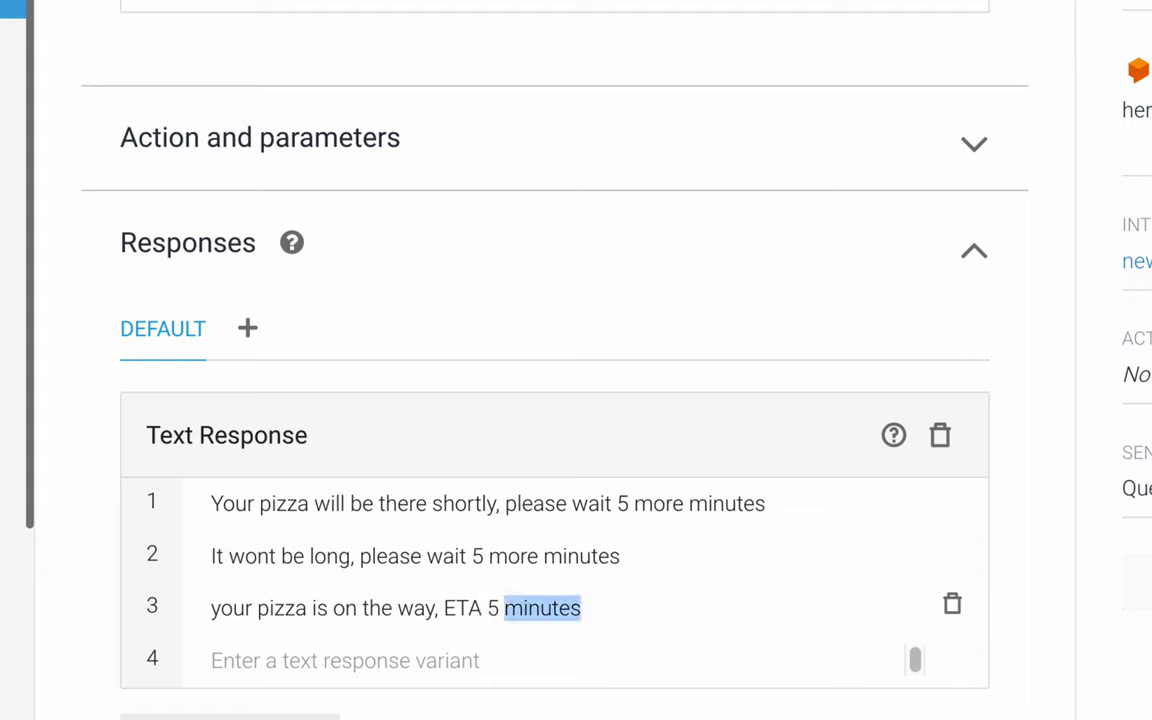
pyautogui.press('Right')
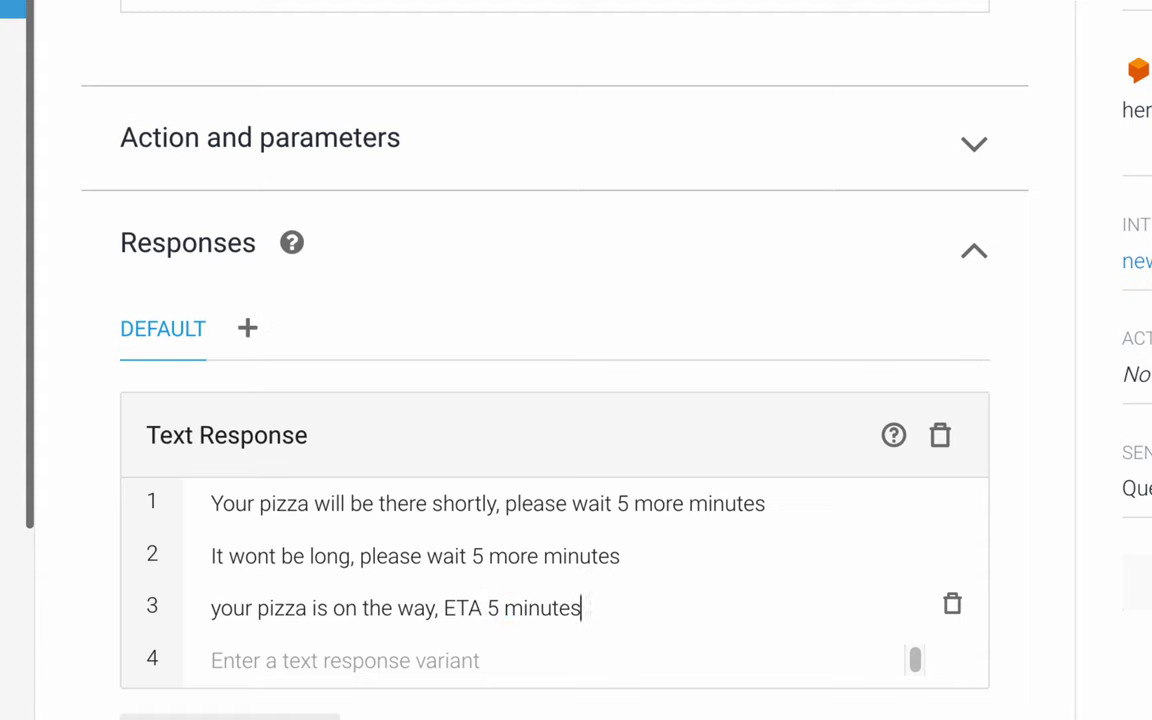
pyautogui.doubleClick(540, 607)
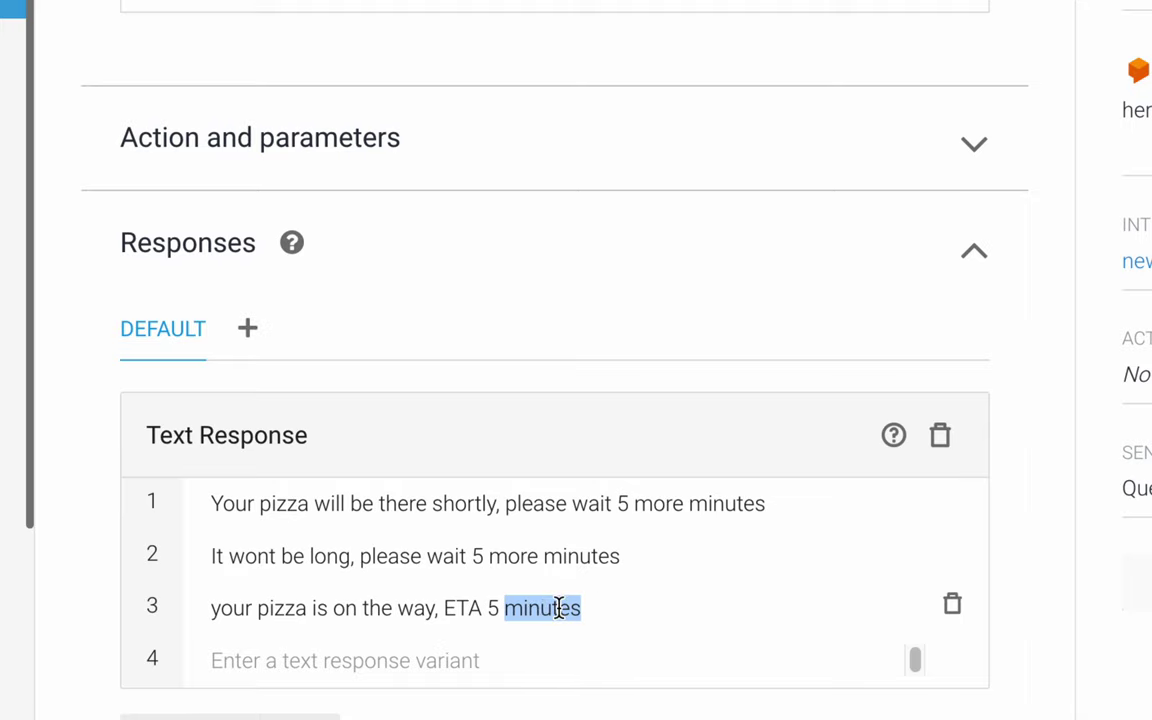
# - Add a fourth text response variant reading "you will receive your order in t minus 5 minutes"
pyautogui.scroll(-2, 504, 591)
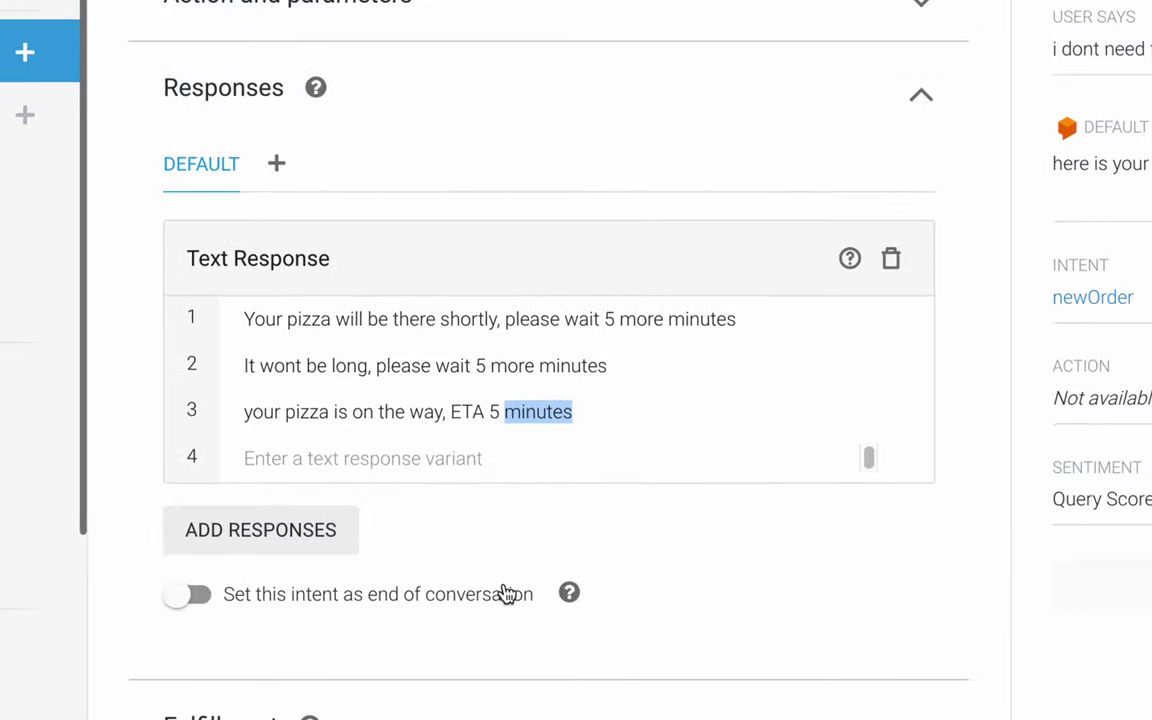
pyautogui.click(489, 457)
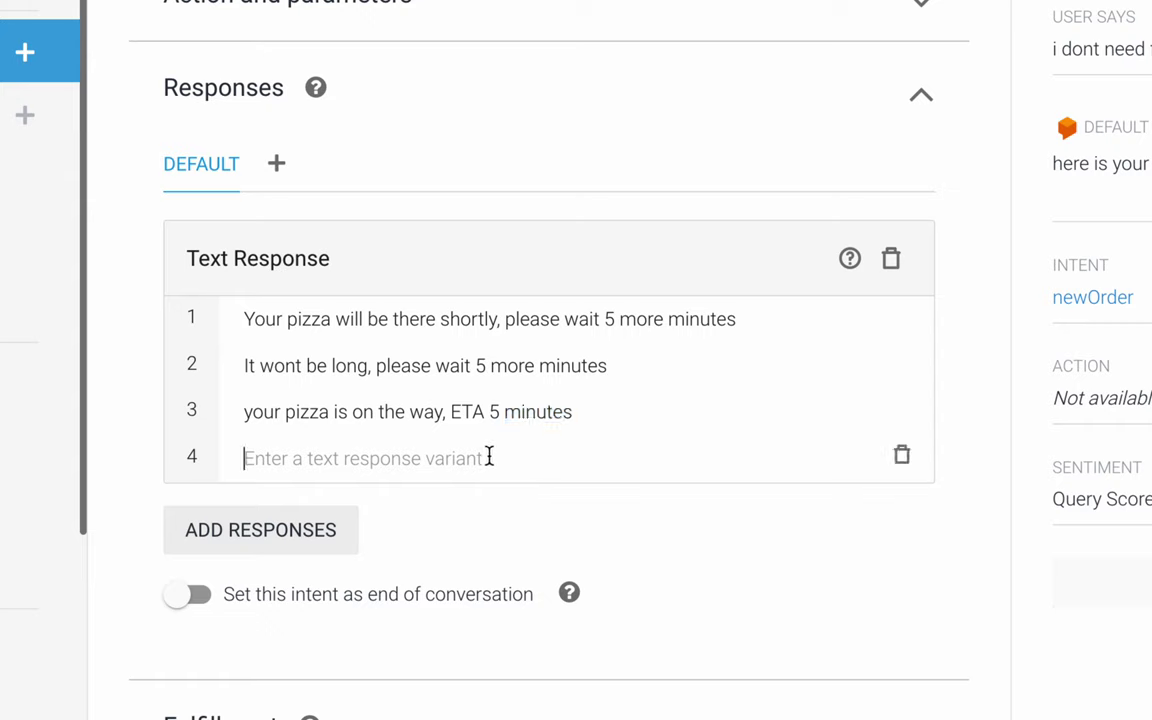
pyautogui.write('your ')
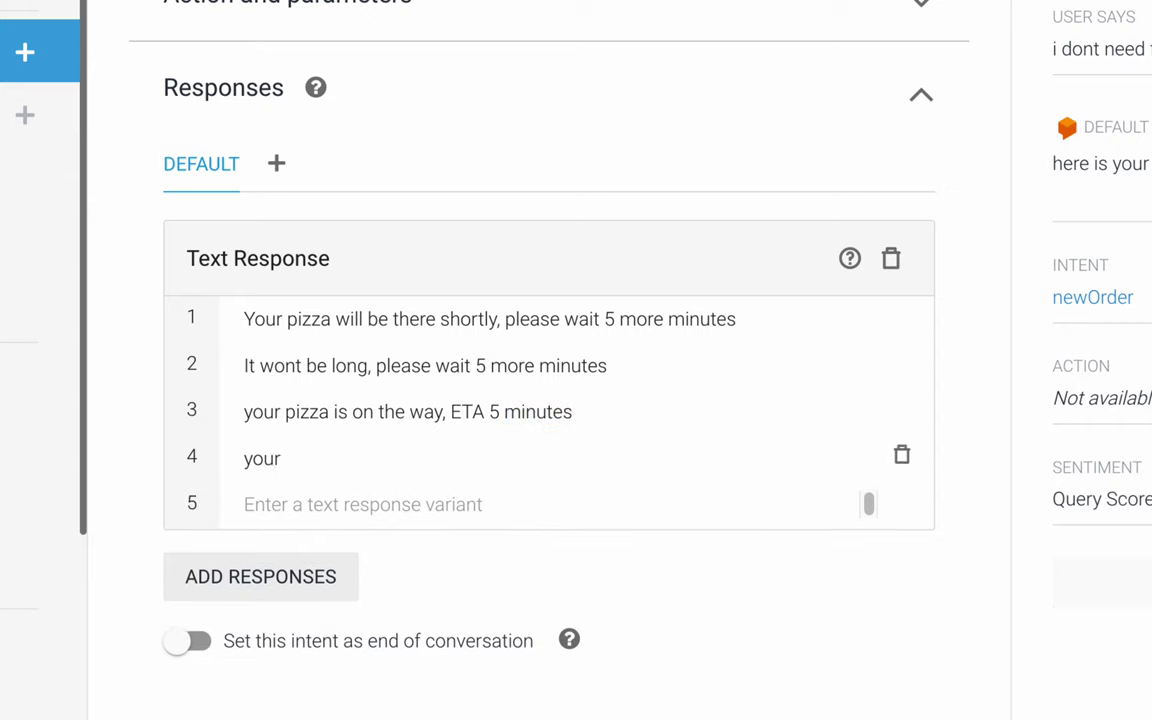
pyautogui.write('order')
pyautogui.hotkey('ctrl', 'shift', 'Left')
pyautogui.press('BackSpace')
pyautogui.press('BackSpace')
pyautogui.write('will receive y')
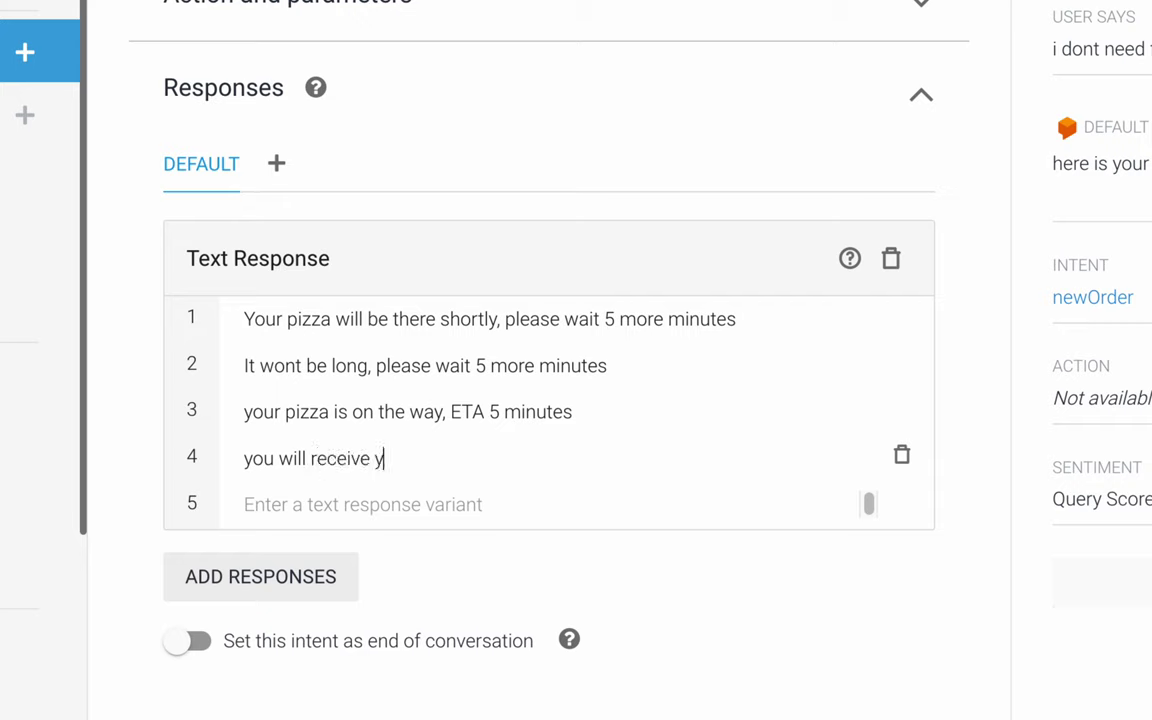
pyautogui.write('our order ')
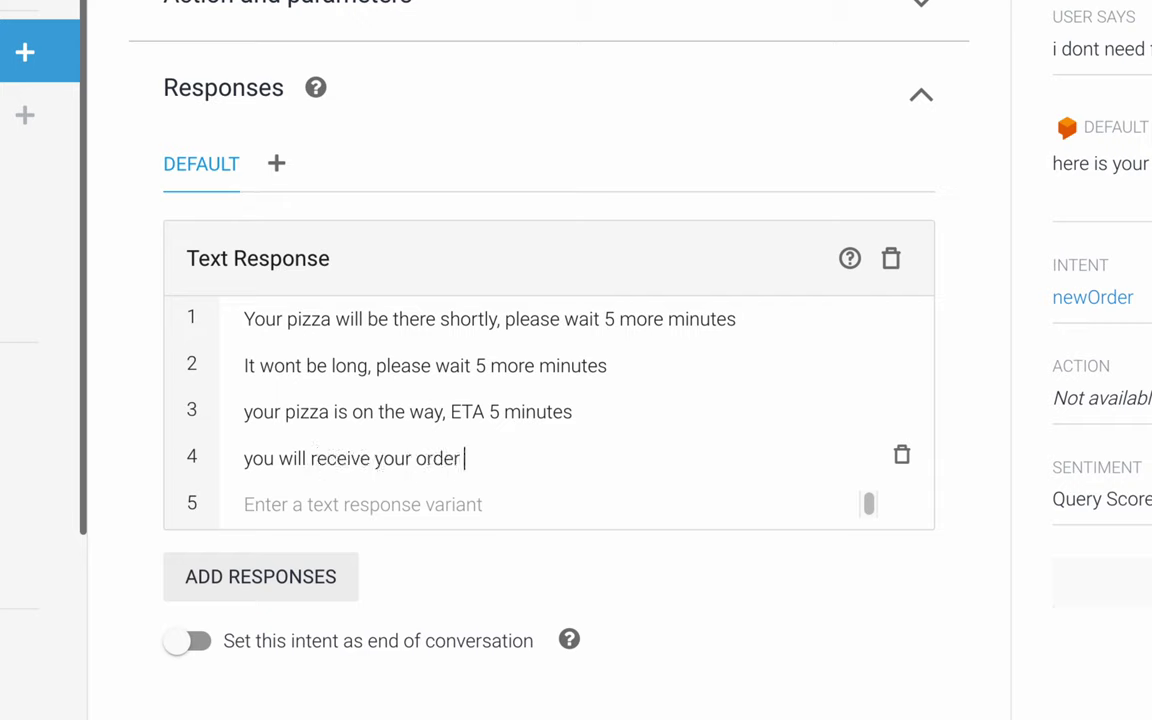
pyautogui.write('in t minus 5 mi')
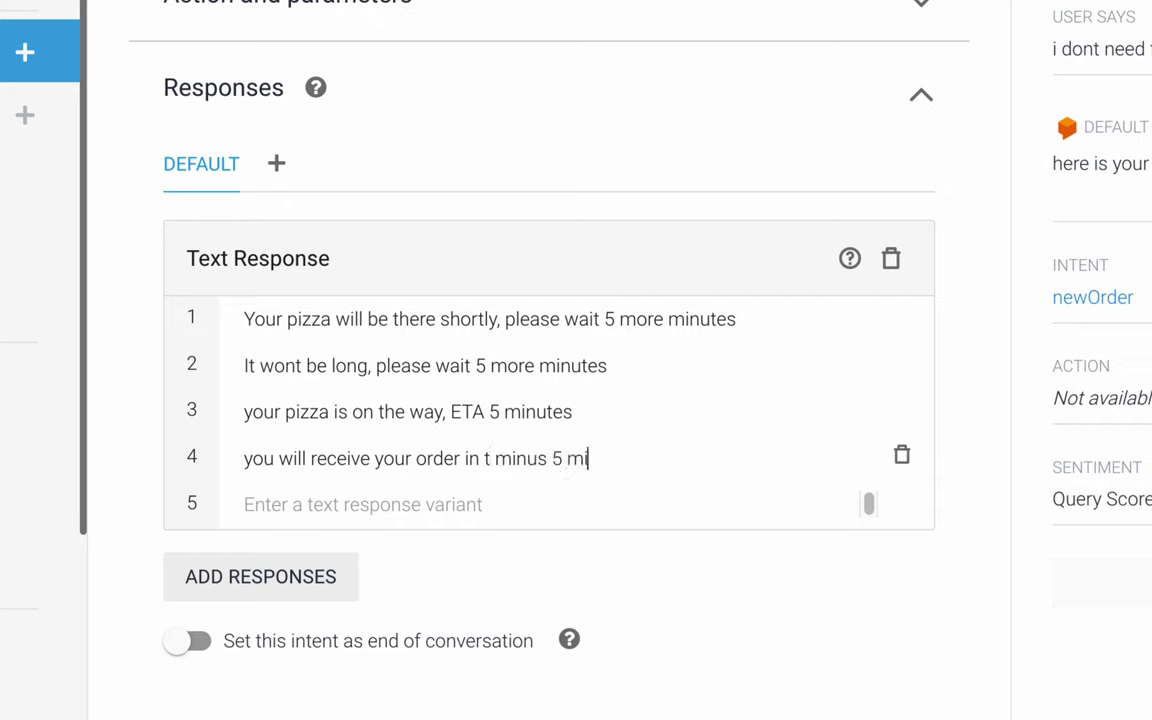
pyautogui.write('nutes')
# - Capitalize the "T" in "T minus" in the fourth response variant
pyautogui.press('Left')
pyautogui.press('Left')
pyautogui.press('Left')
pyautogui.press('Left')
pyautogui.press('Left')
pyautogui.press('Left')
pyautogui.press('Left')
pyautogui.press('Left')
pyautogui.press('Left')
pyautogui.press('BackSpace')
pyautogui.write('T')
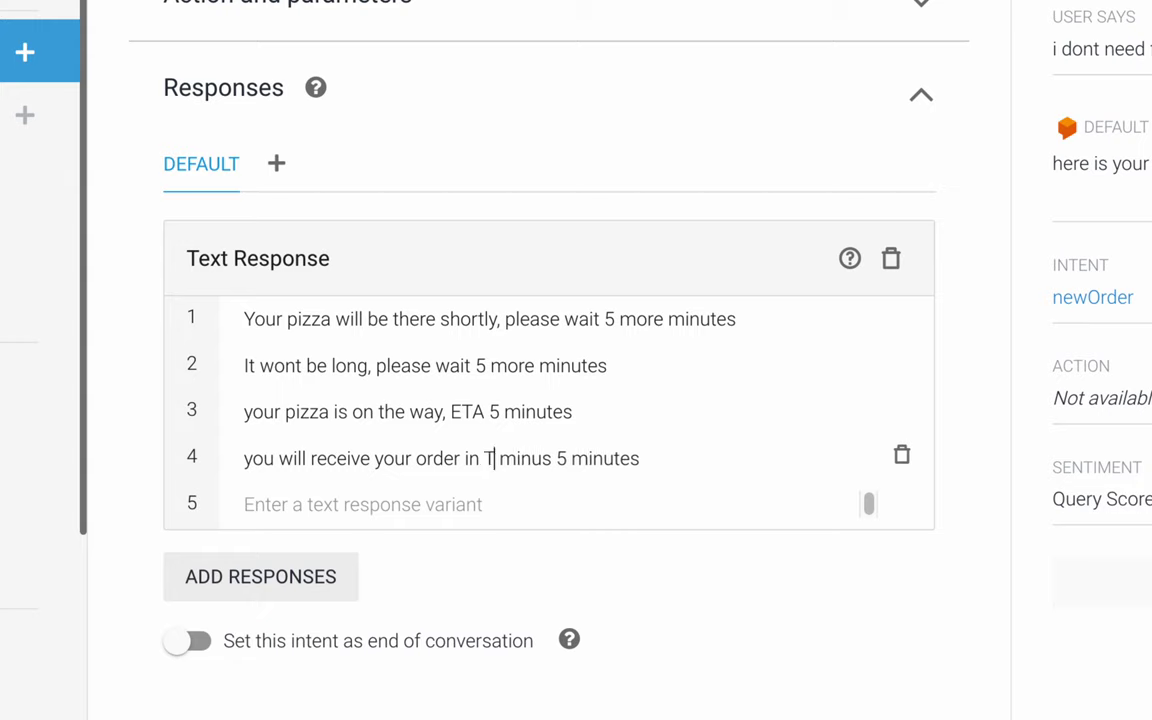
# - Examine the wording of the fourth text response variant
pyautogui.doubleClick(606, 452)
pyautogui.click(668, 455)
pyautogui.tripleClick(694, 458)
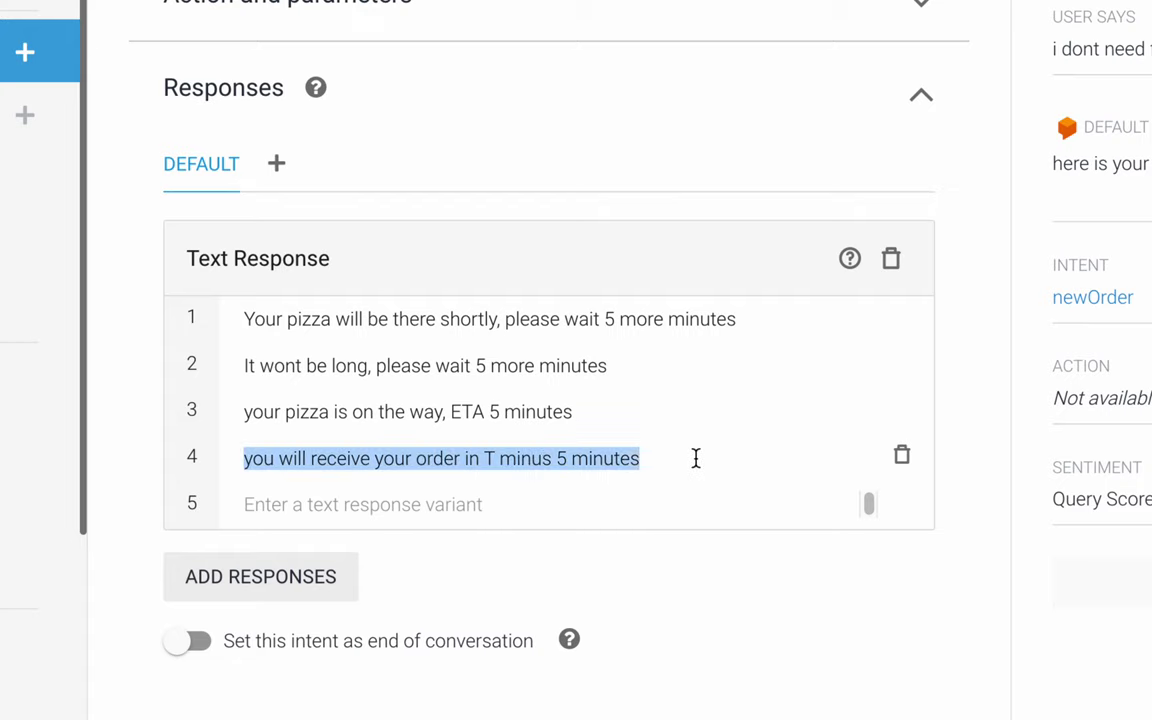
pyautogui.click(696, 458)
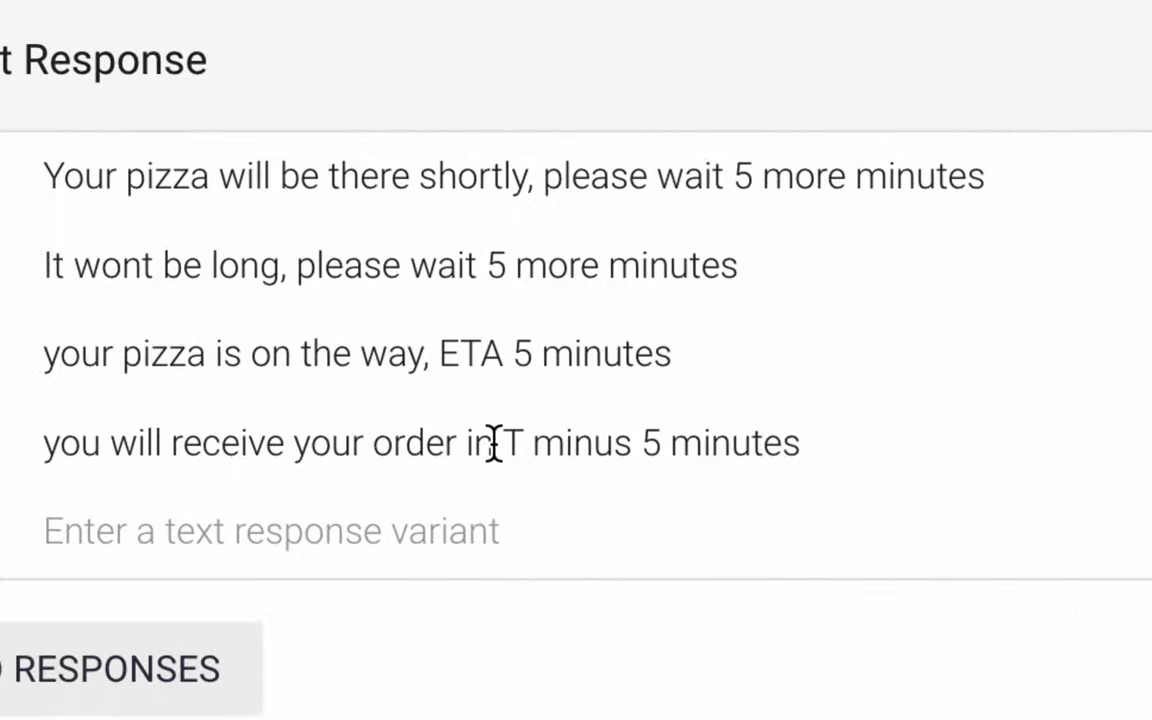
pyautogui.moveTo(492, 443); pyautogui.dragTo(658, 442)
pyautogui.click(692, 442)
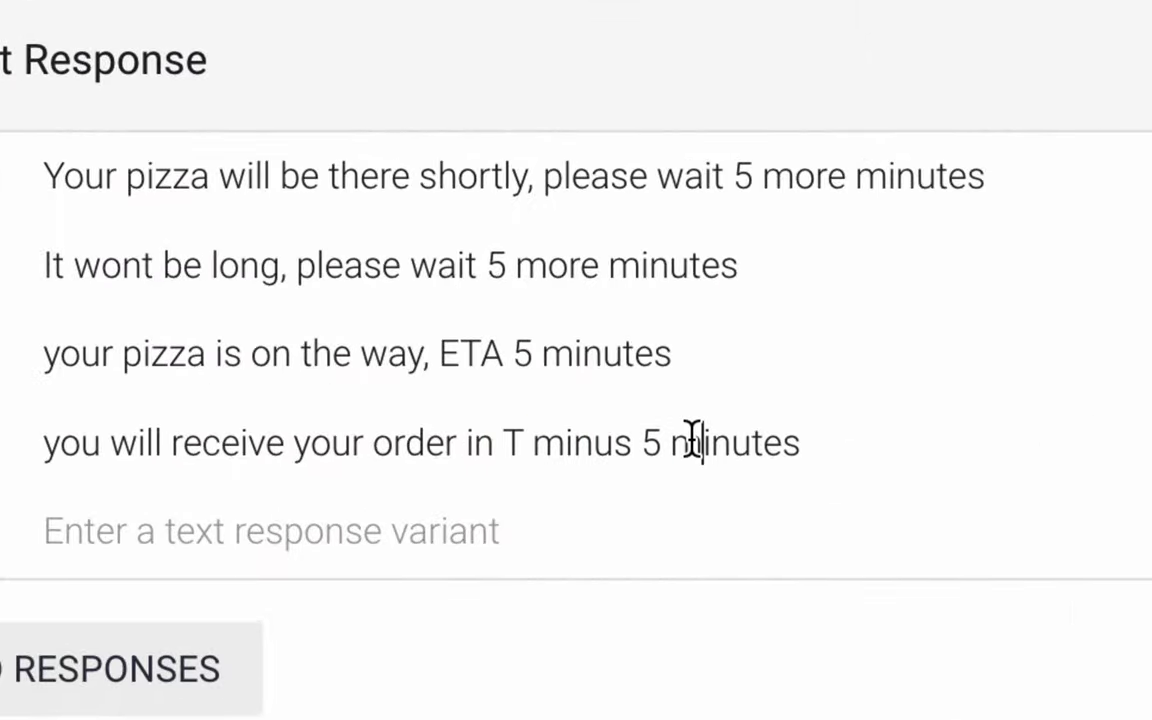
pyautogui.moveTo(731, 442); pyautogui.dragTo(440, 440)
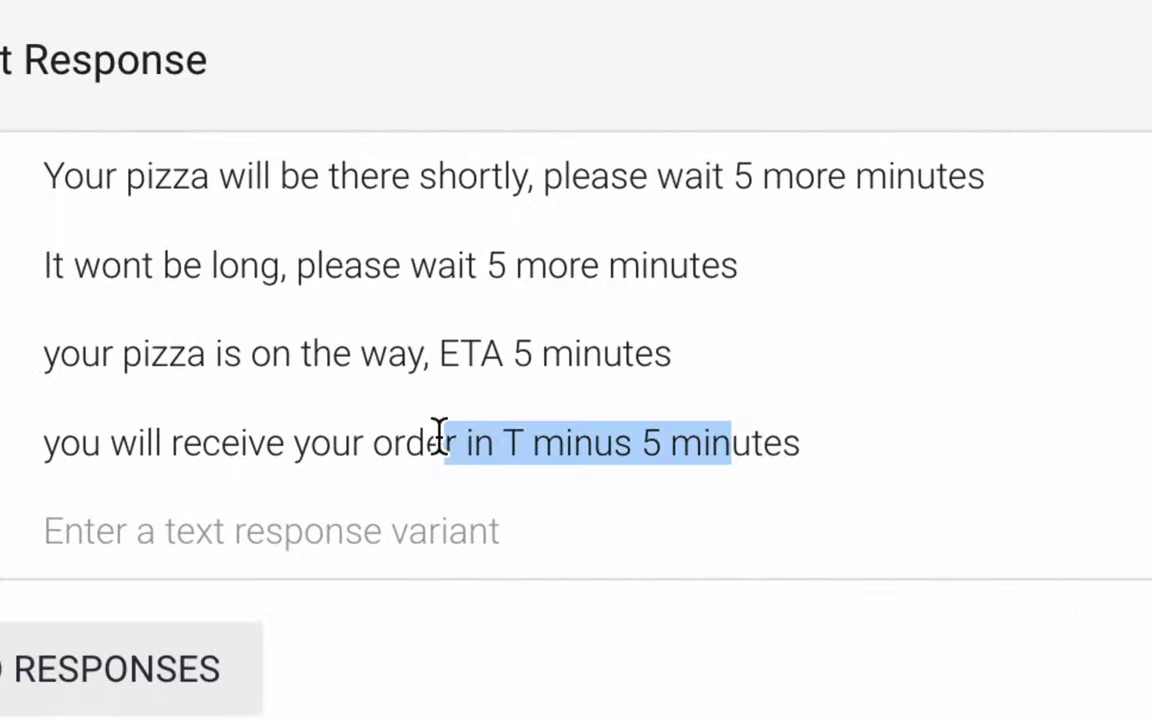
pyautogui.click(418, 442)
pyautogui.tripleClick(563, 442)
pyautogui.click(563, 442)
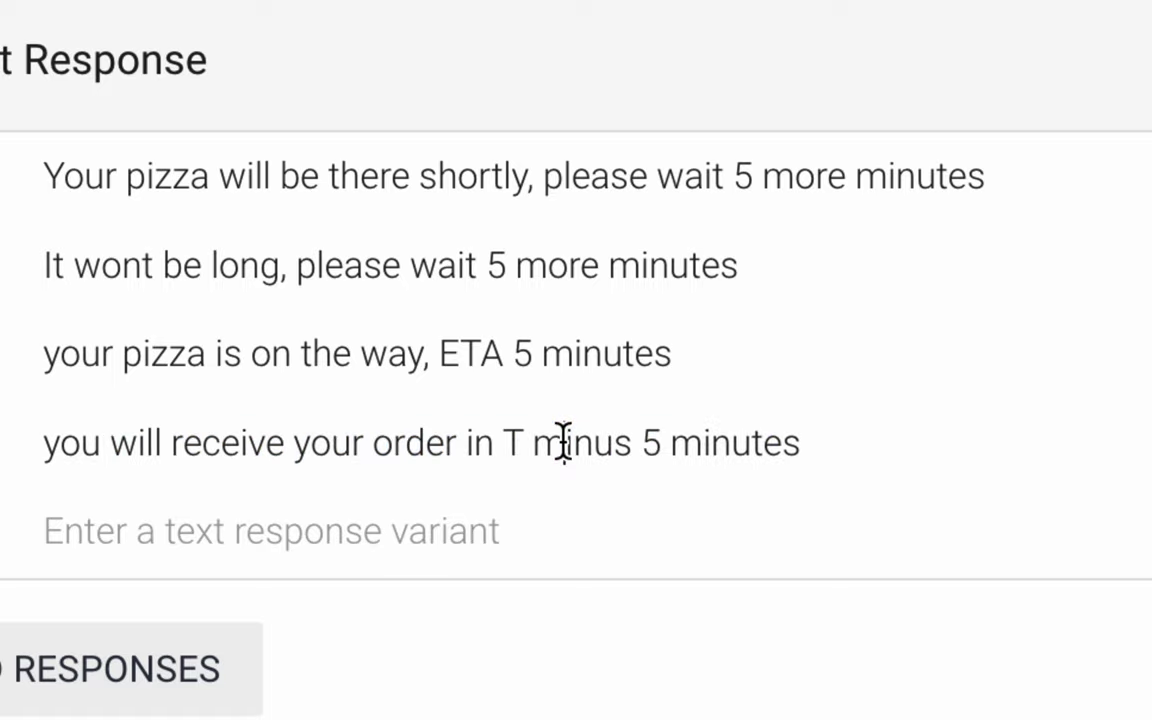
pyautogui.moveTo(445, 442); pyautogui.dragTo(617, 440)
pyautogui.click(645, 445)
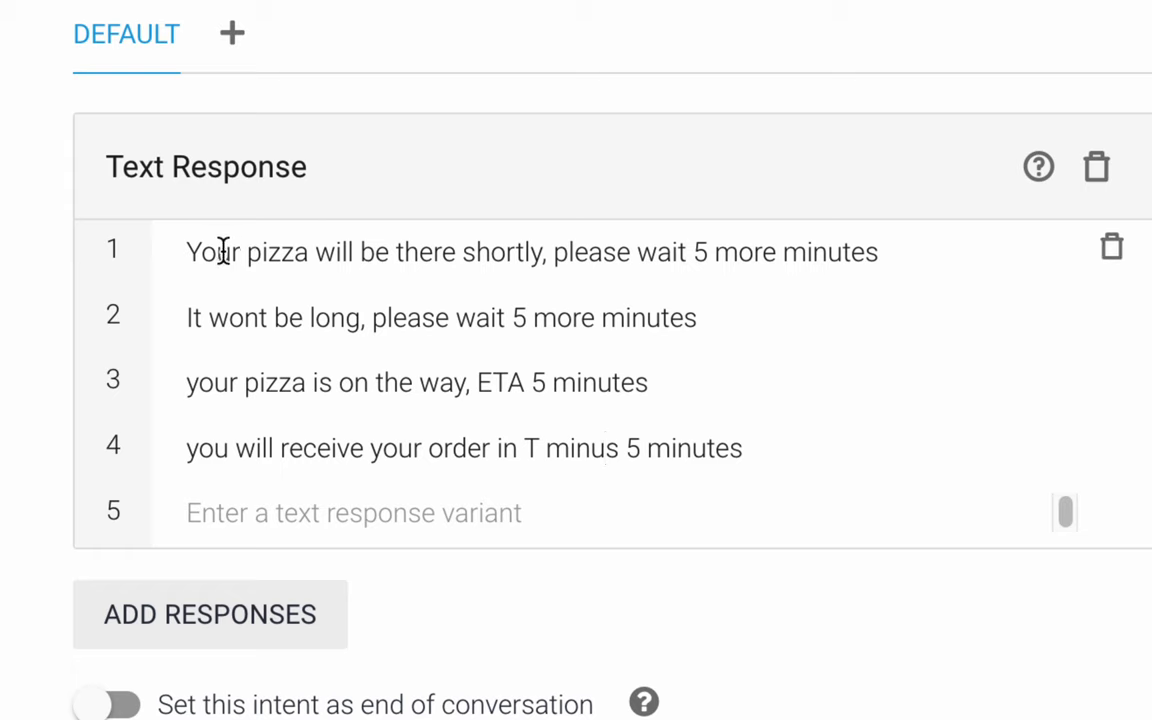
# - Compare the wording of the first and fourth text response variants
pyautogui.tripleClick(268, 250)
pyautogui.click(268, 250)
pyautogui.moveTo(213, 252); pyautogui.dragTo(766, 256)
pyautogui.click(764, 256)
pyautogui.click(372, 449)
pyautogui.moveTo(380, 450); pyautogui.dragTo(736, 455)
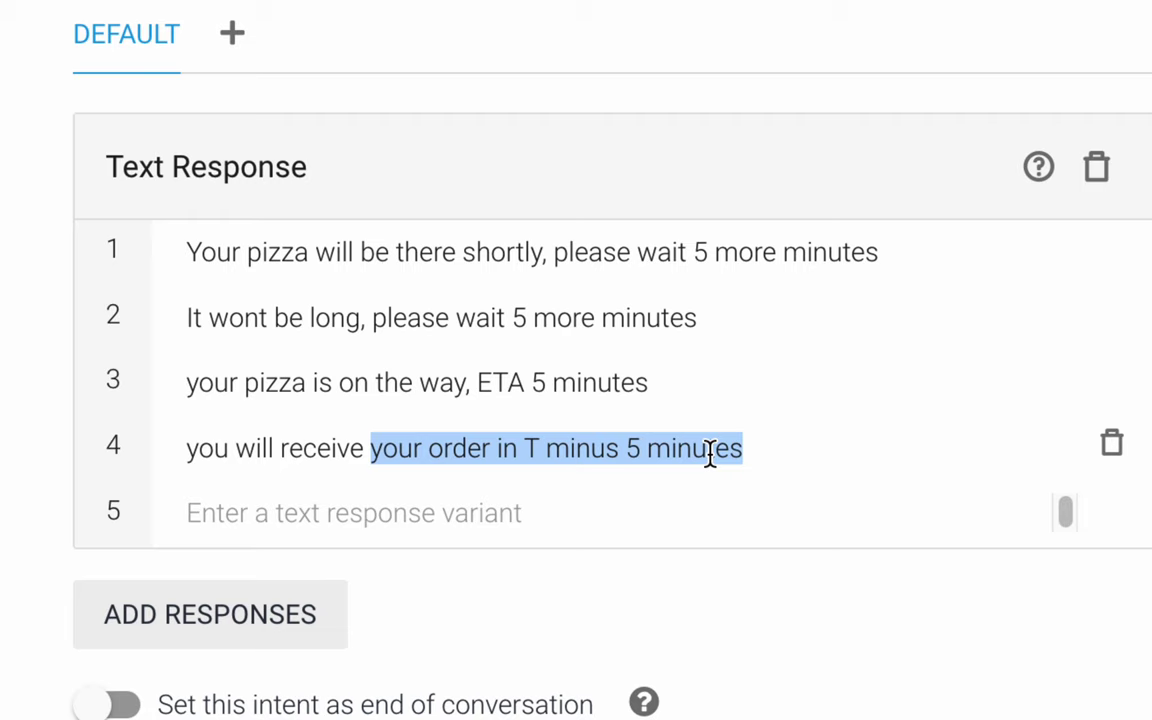
pyautogui.click(710, 455)
pyautogui.tripleClick(276, 249)
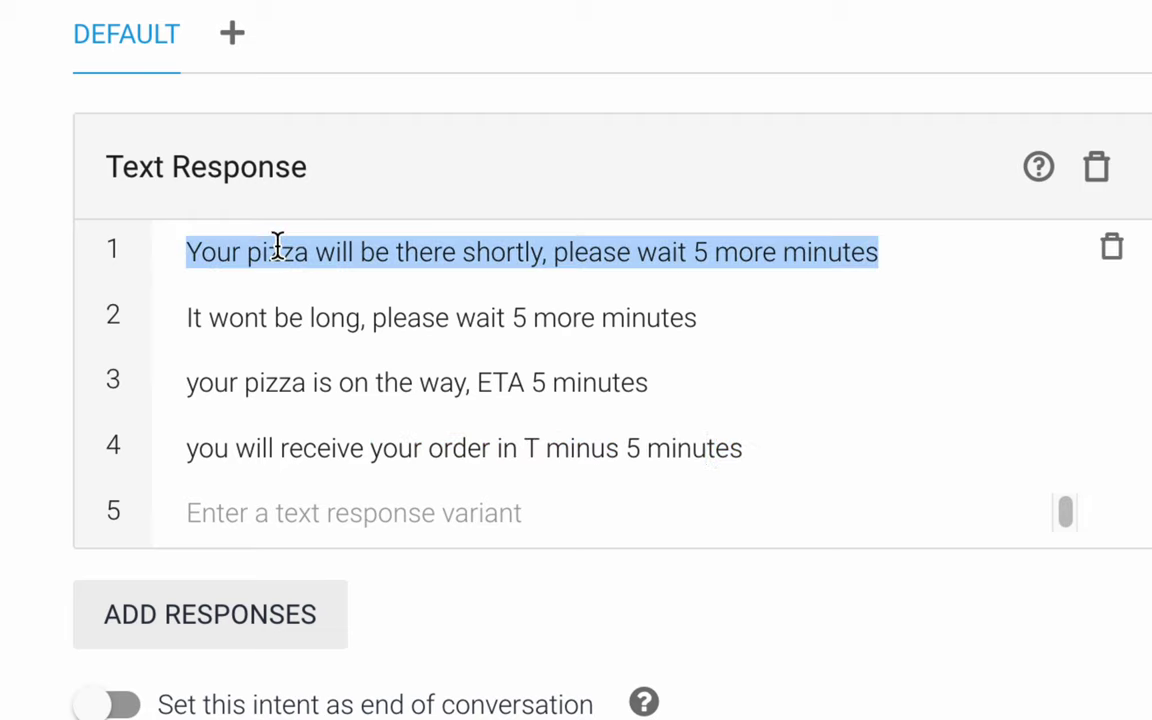
pyautogui.click(277, 250)
pyautogui.doubleClick(277, 251)
pyautogui.click(283, 251)
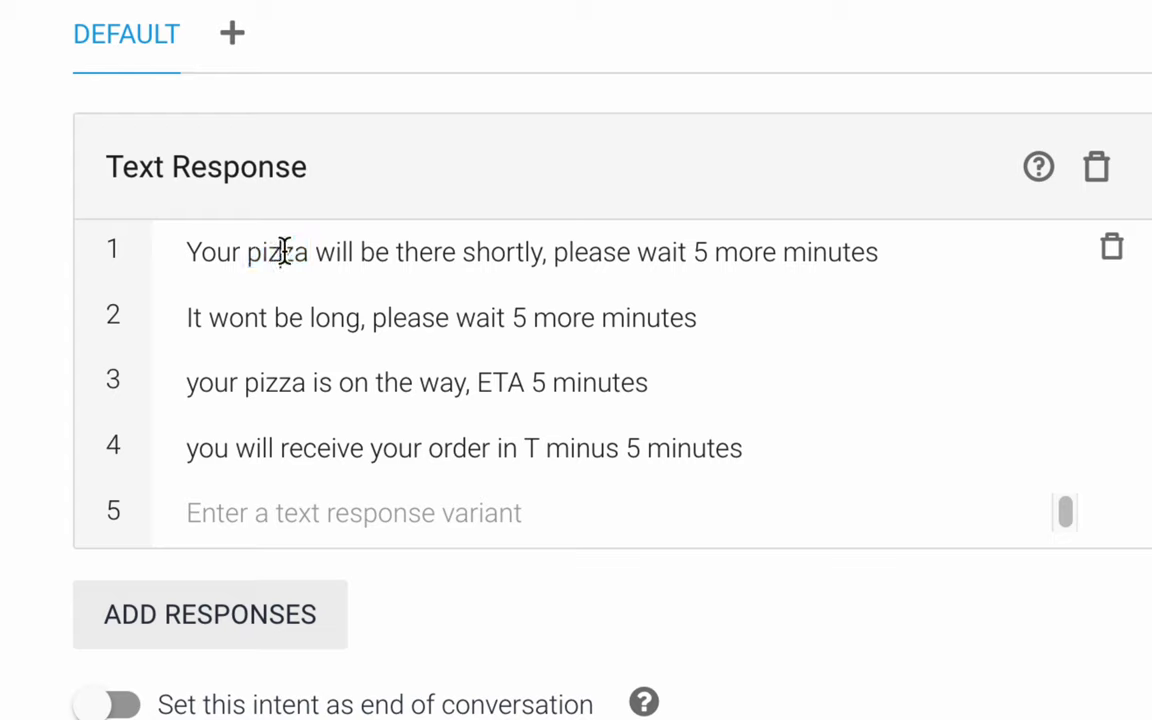
pyautogui.moveTo(214, 448); pyautogui.dragTo(706, 447)
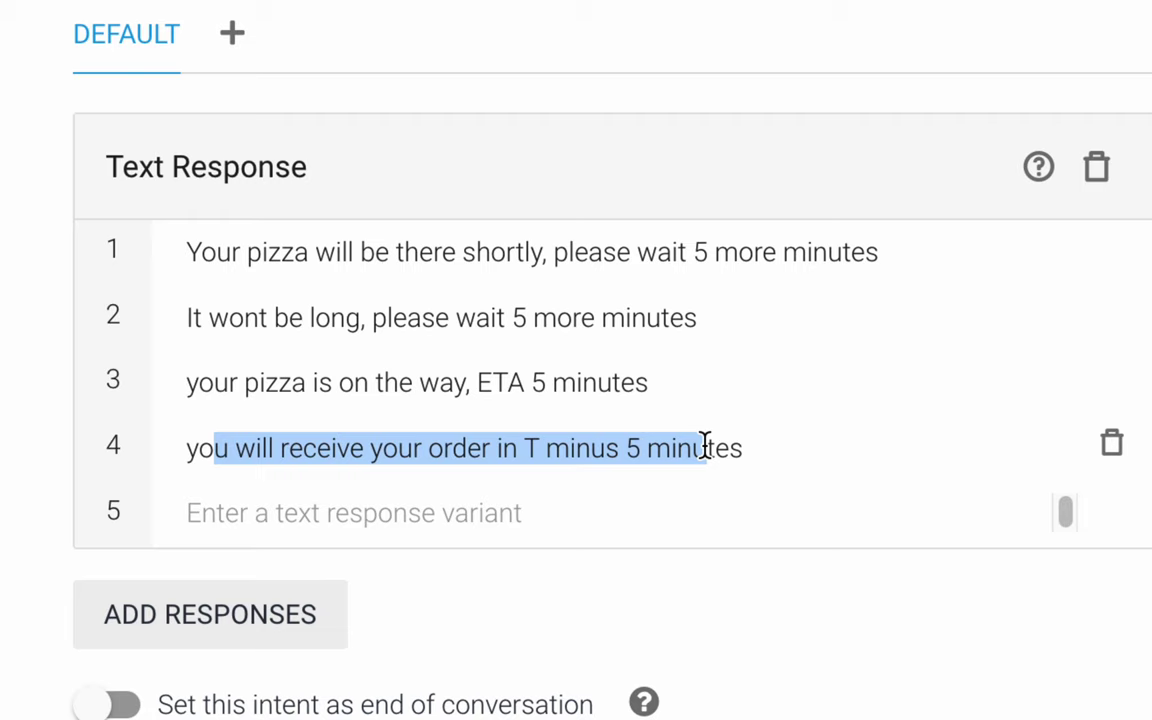
pyautogui.tripleClick(705, 447)
pyautogui.click(705, 447)
# - Read through the third response variant and review it against the other text response variants
pyautogui.tripleClick(514, 380)
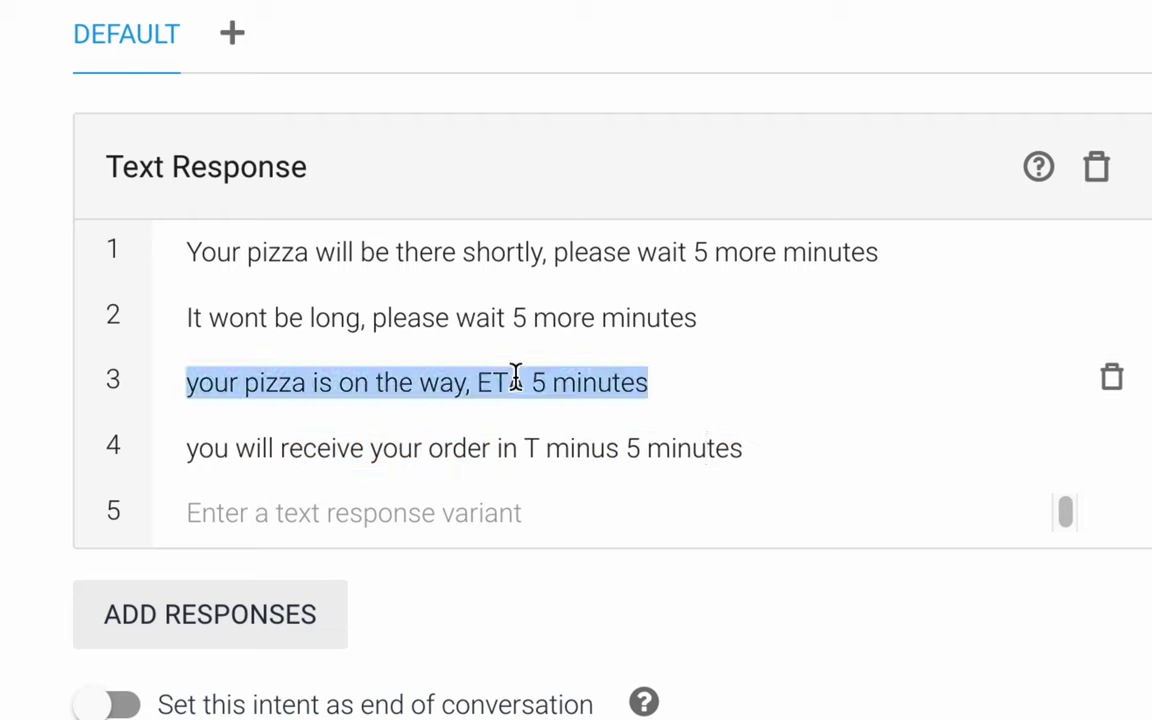
pyautogui.click(567, 381)
pyautogui.tripleClick(566, 382)
pyautogui.click(566, 382)
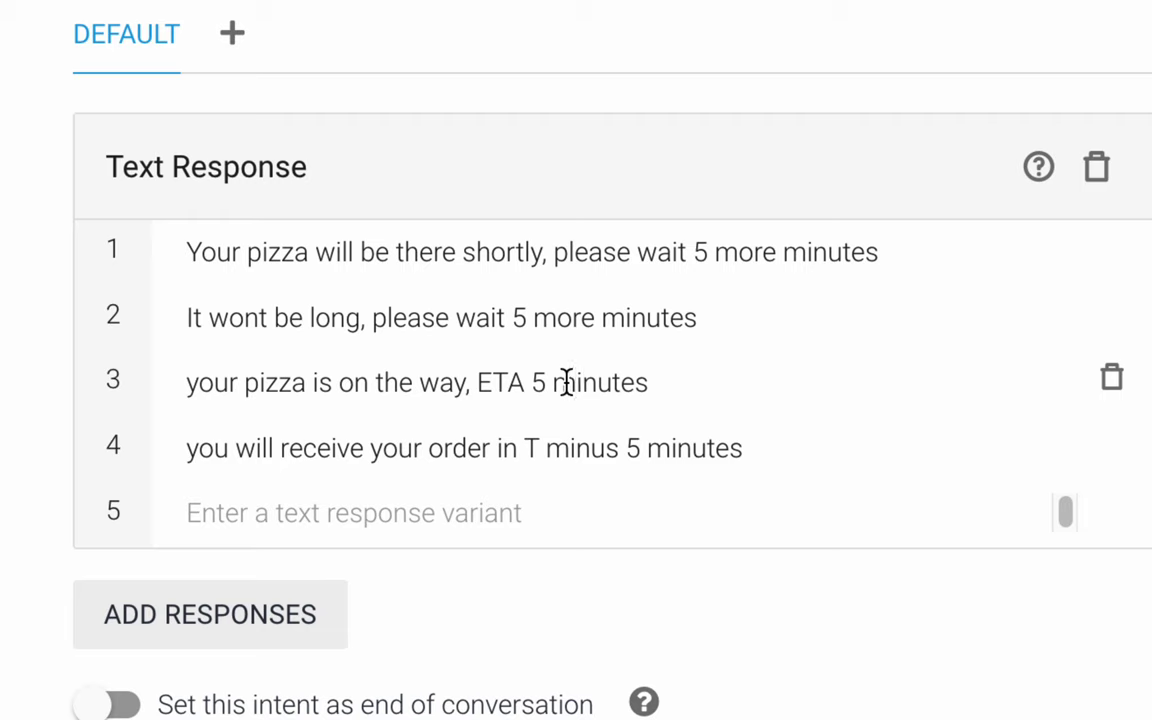
pyautogui.tripleClick(567, 382)
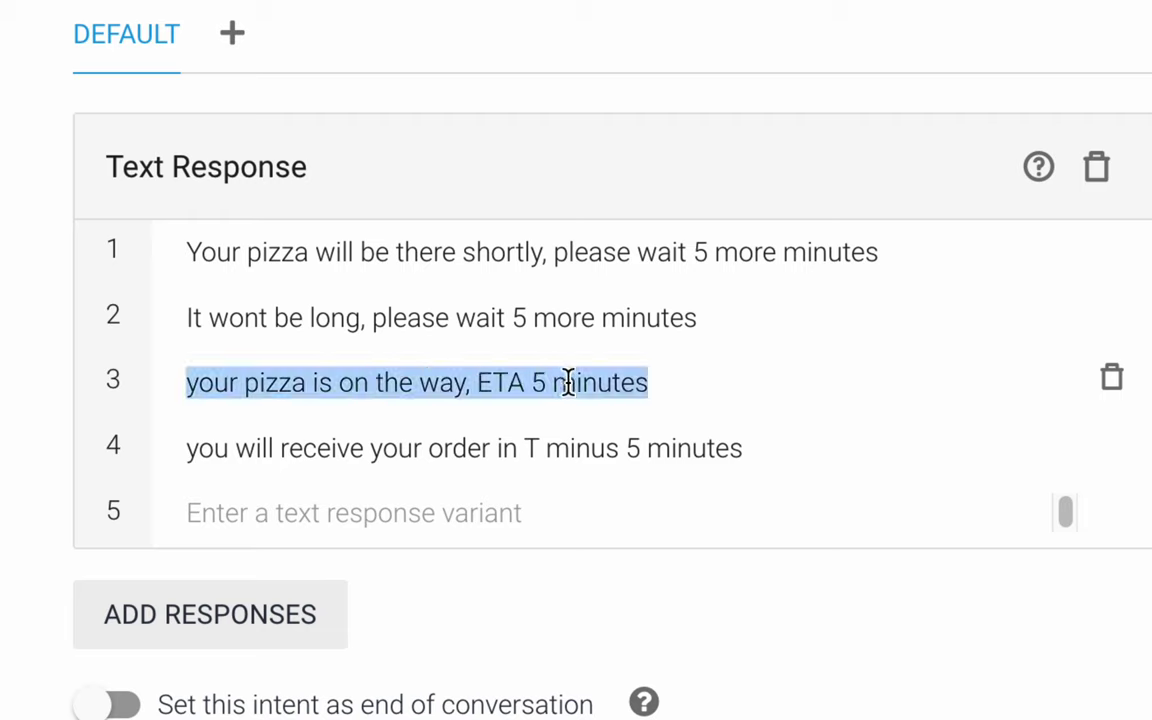
pyautogui.click(550, 382)
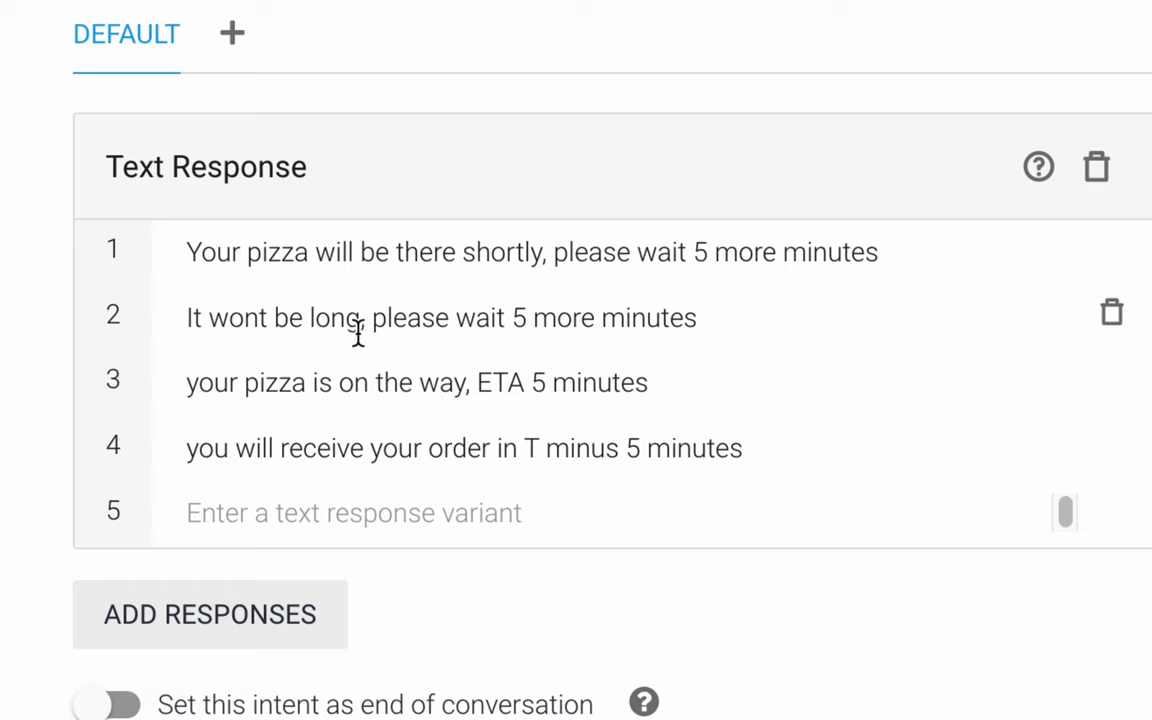
pyautogui.moveTo(202, 252); pyautogui.dragTo(822, 252)
pyautogui.click(822, 252)
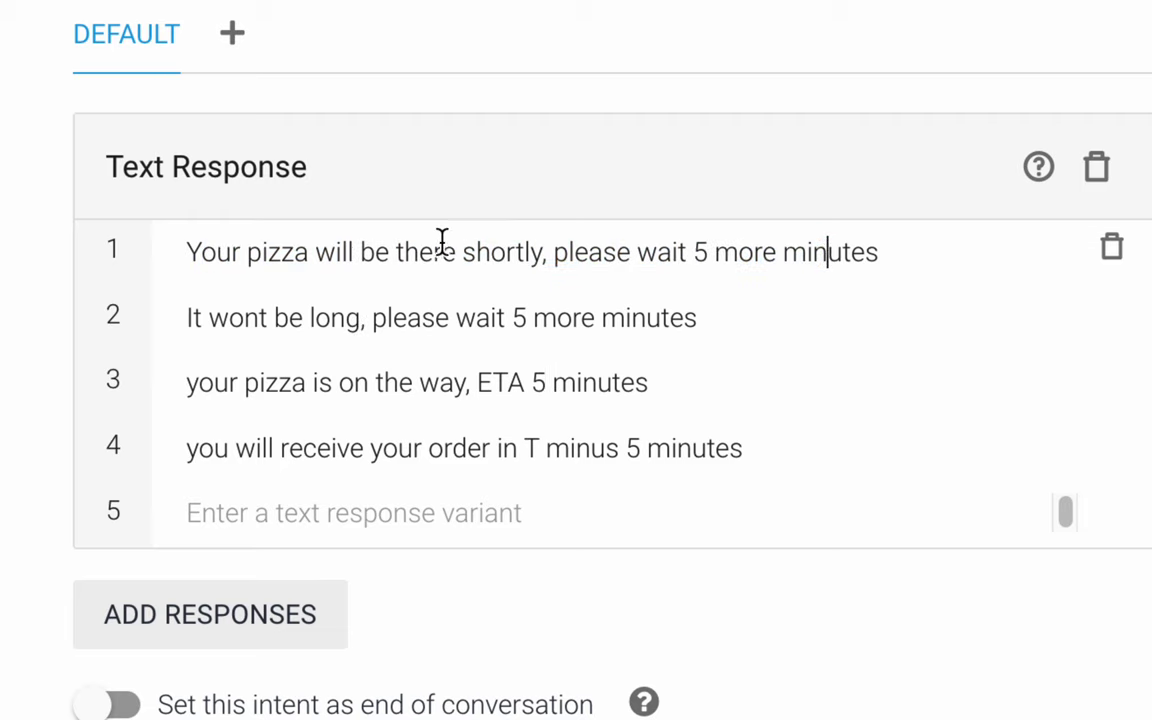
pyautogui.tripleClick(298, 252)
pyautogui.click(298, 252)
pyautogui.moveTo(199, 252); pyautogui.dragTo(247, 430)
pyautogui.click(20, 270)
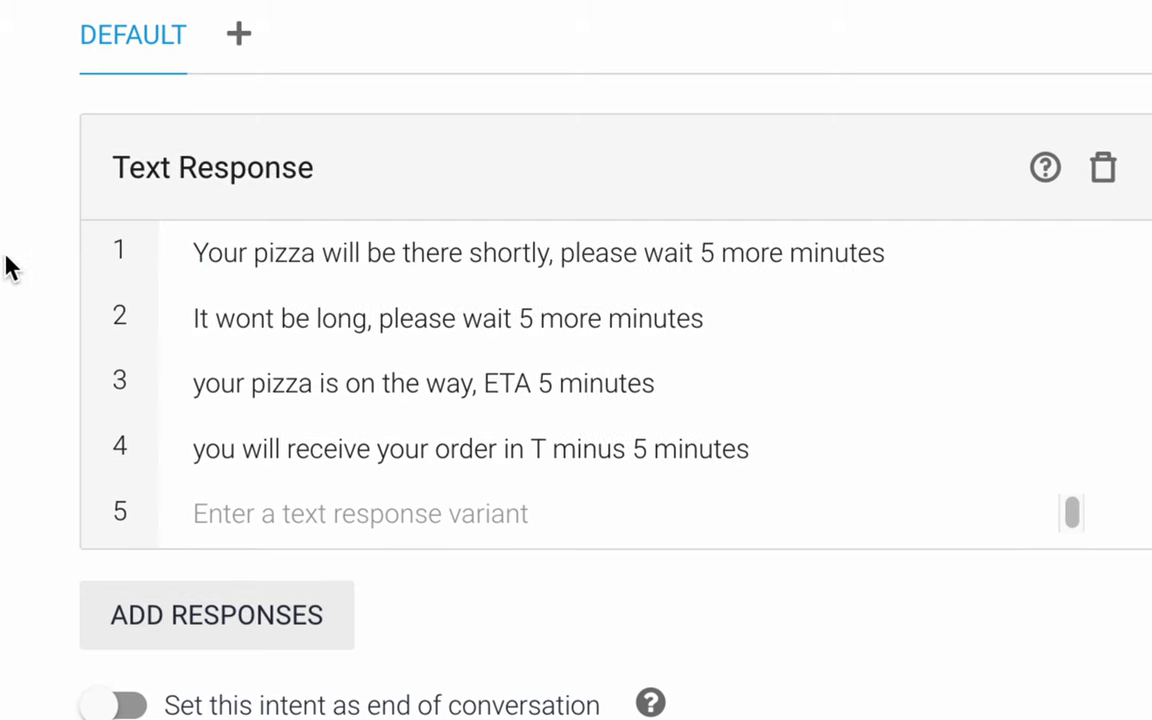
# - Save the checkOrderStatus intent with its four text response variants
pyautogui.moveTo(49, 239); pyautogui.dragTo(249, 437)
pyautogui.click(44, 256)
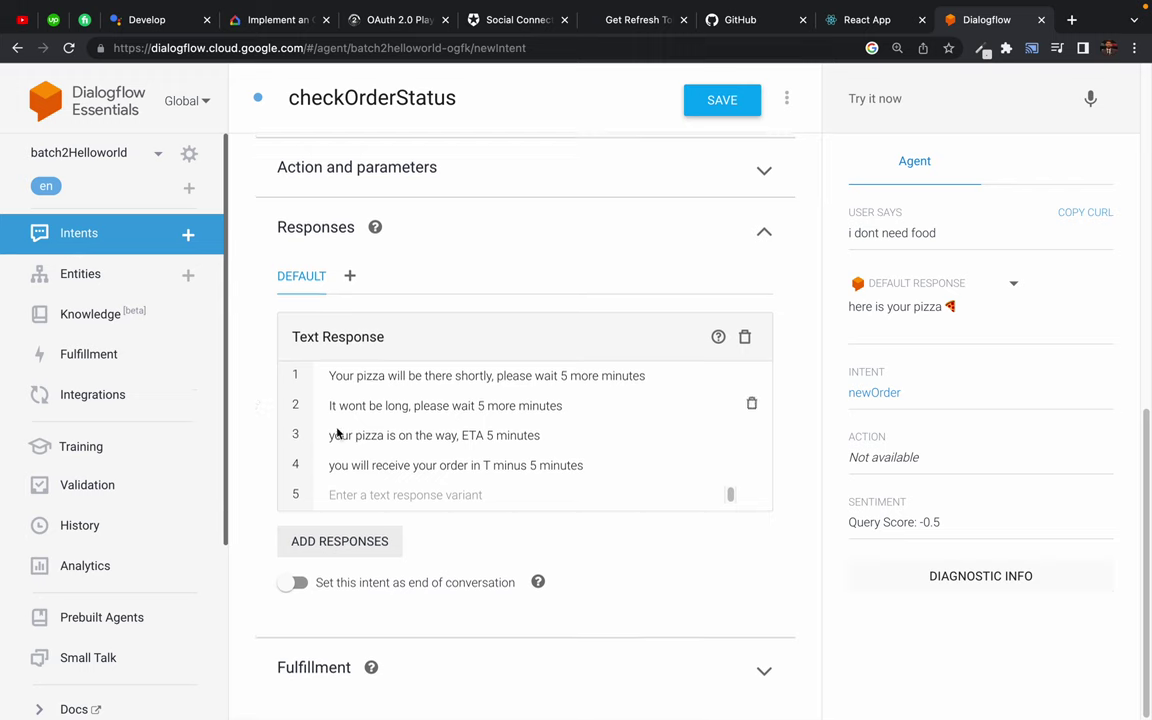
pyautogui.click(726, 110)
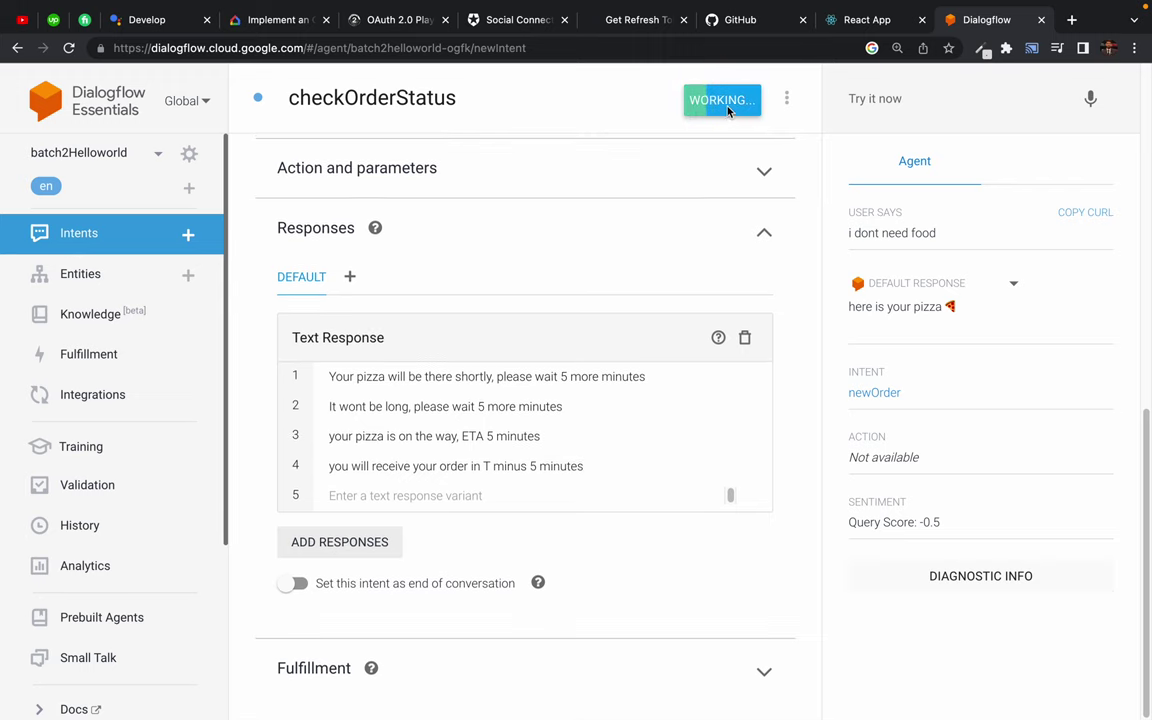
# - Test the agent with the query "order status" and read the default response it returns
pyautogui.click(877, 98)
pyautogui.write('order')
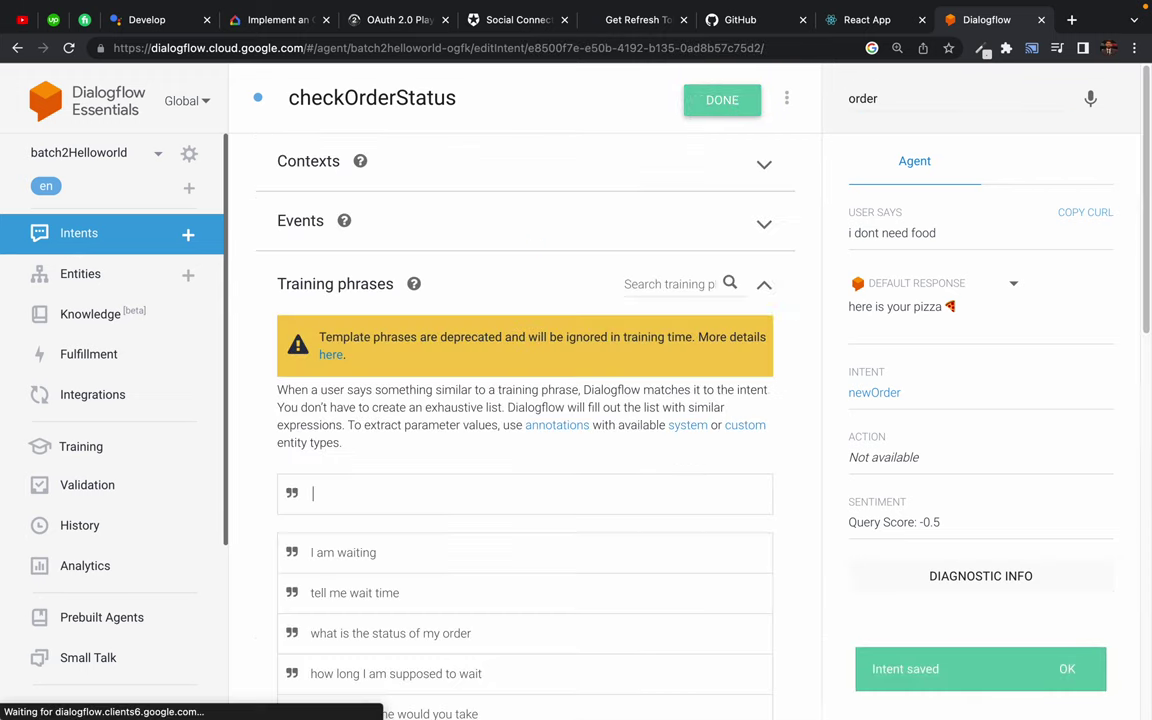
pyautogui.write('status')
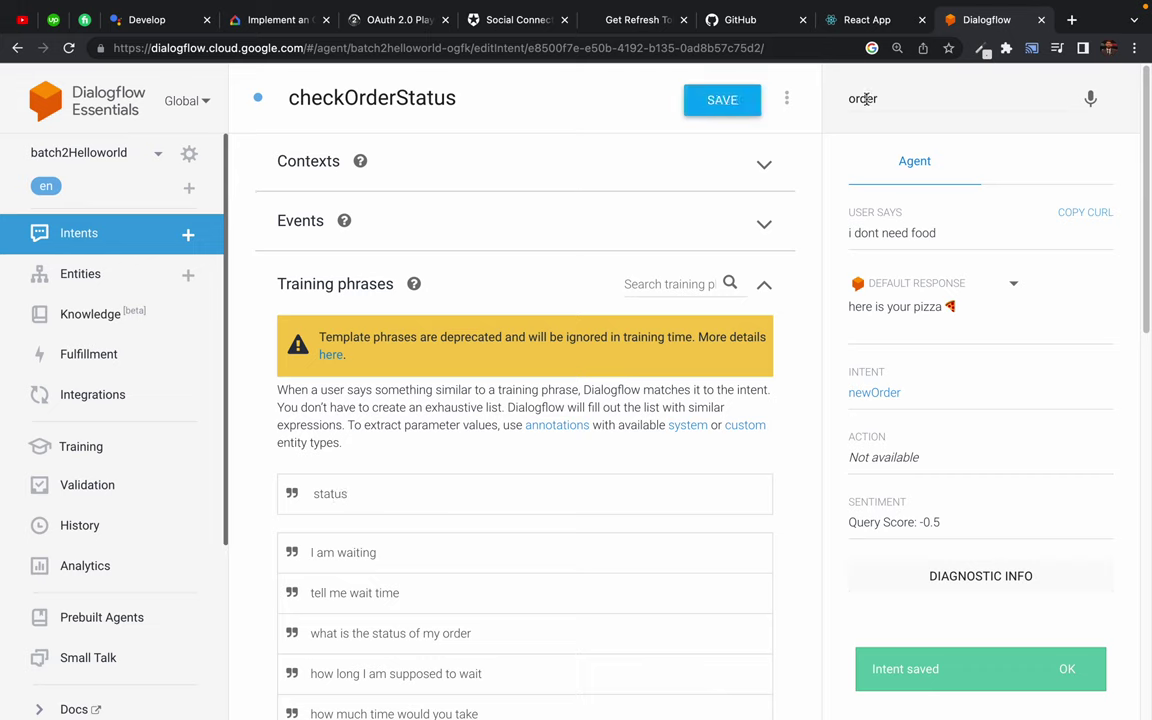
pyautogui.click(903, 96)
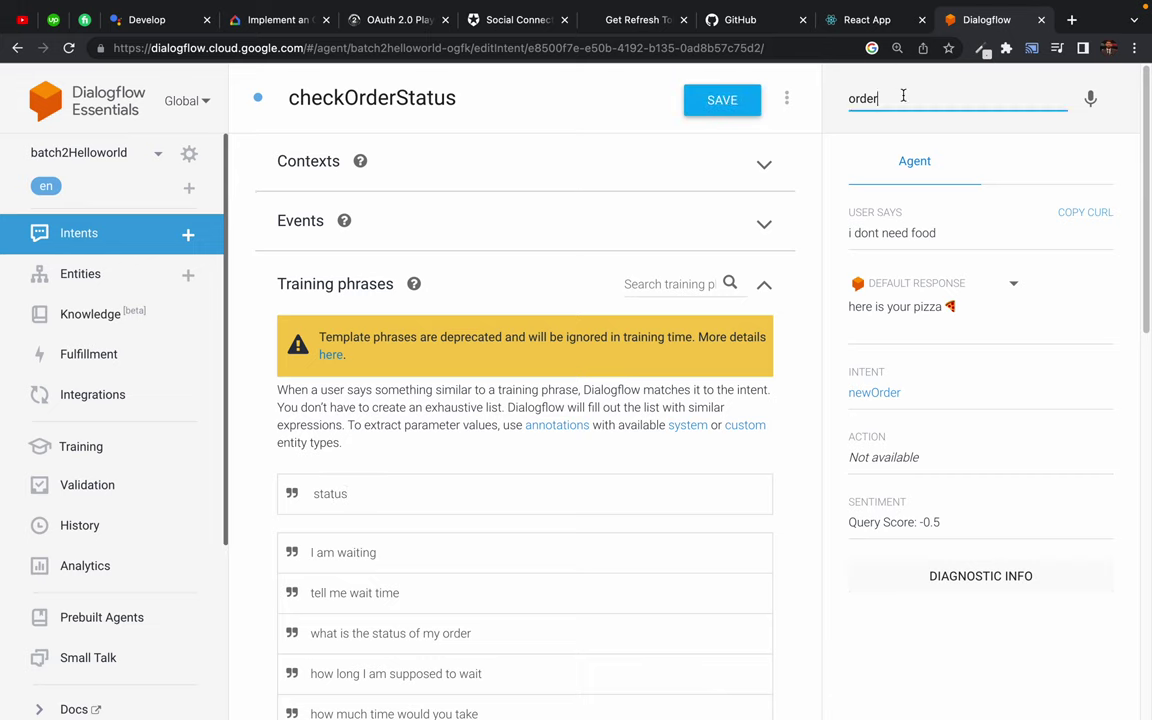
pyautogui.write('status')
pyautogui.press('Return')
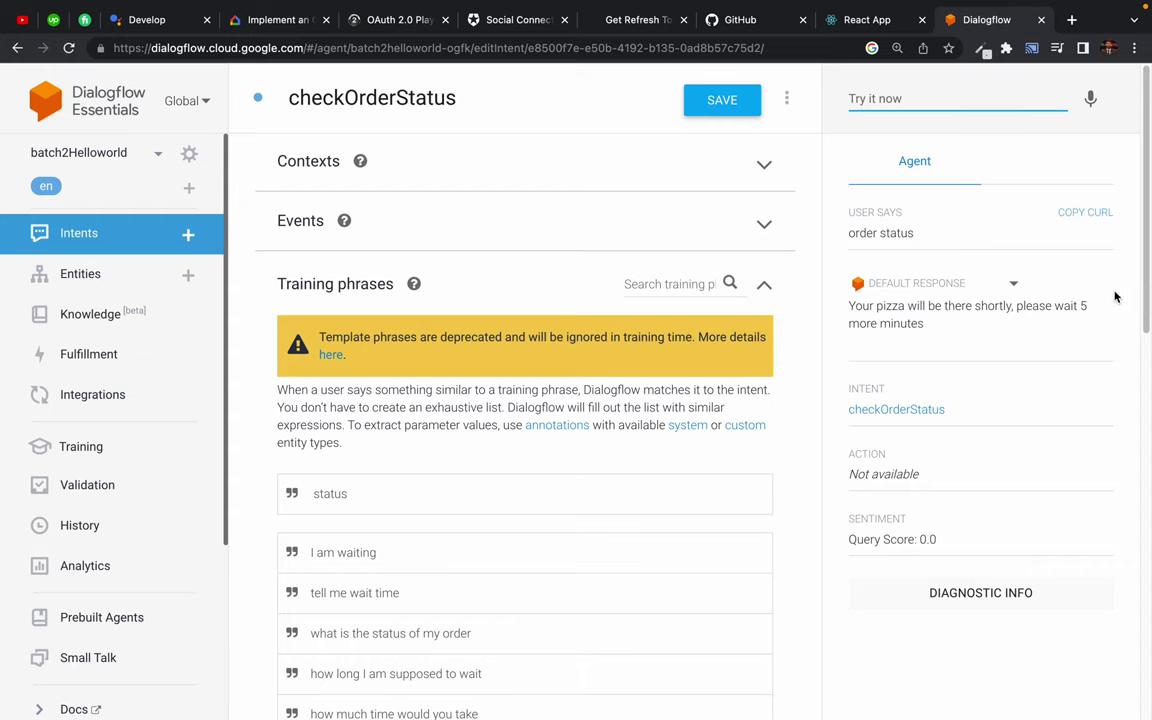
pyautogui.click(1116, 240)
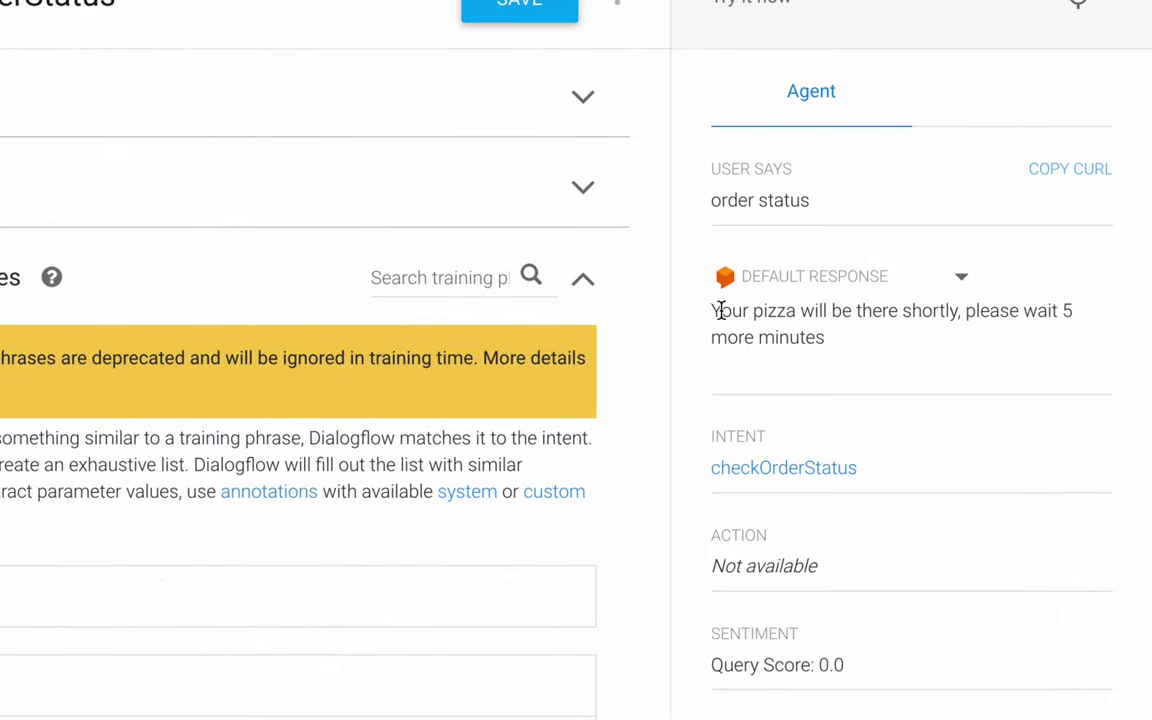
pyautogui.moveTo(717, 308); pyautogui.dragTo(949, 310)
pyautogui.click(955, 313)
pyautogui.tripleClick(956, 313)
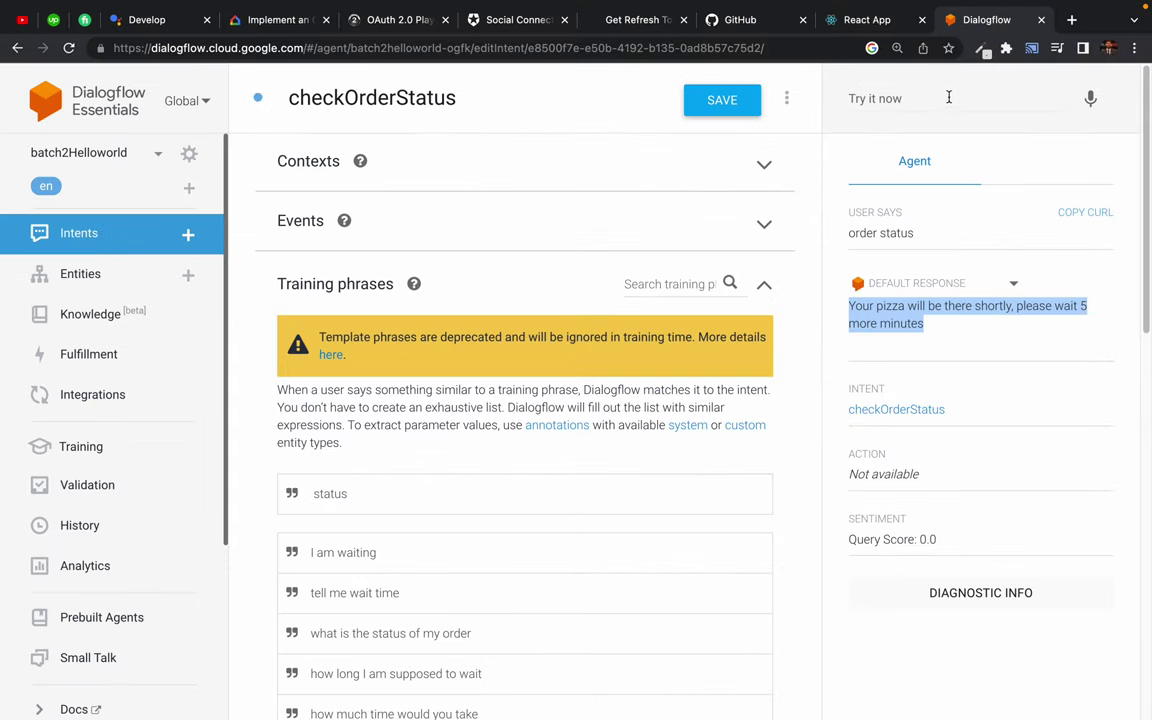
# - Test the agent with the query "where is my pizza" and read the returned response
pyautogui.click(841, 0)
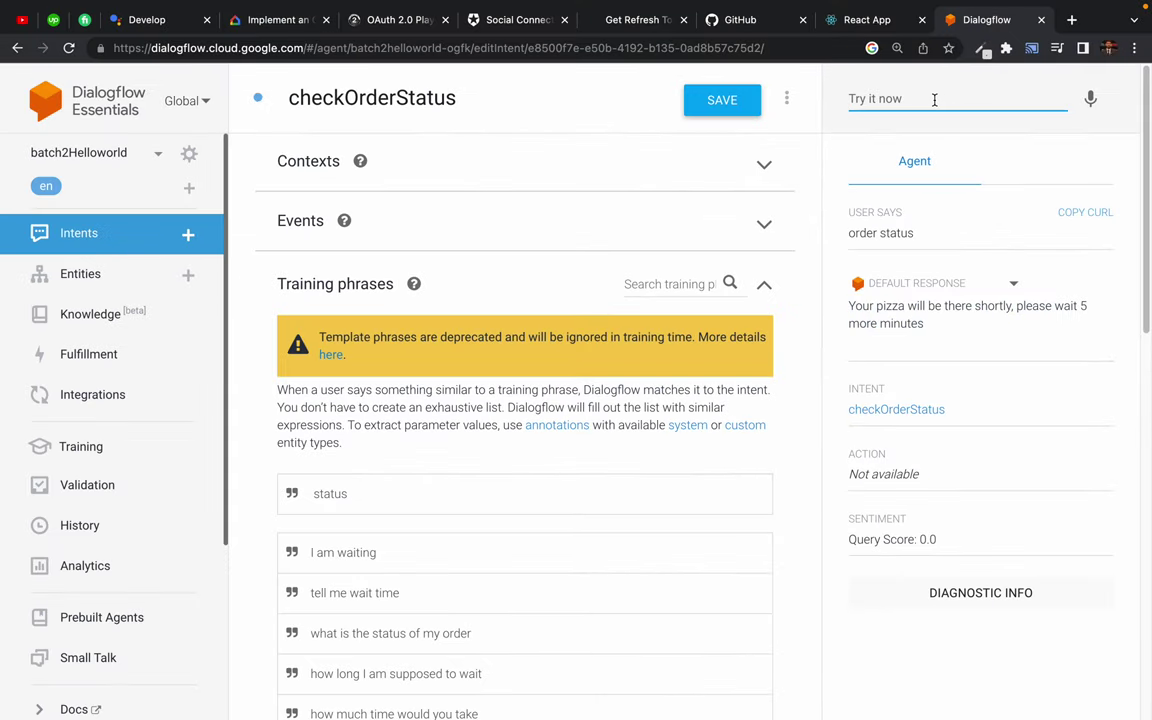
pyautogui.write('where is my piza')
pyautogui.press('BackSpace')
pyautogui.write('za')
pyautogui.press('Return')
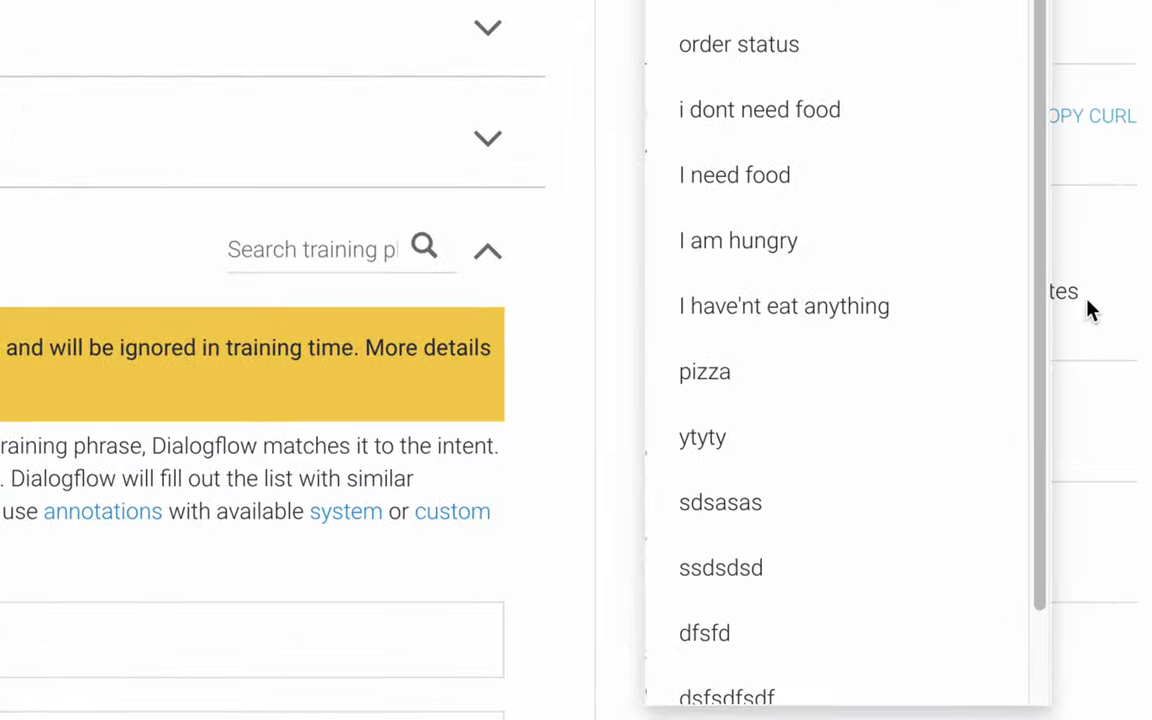
pyautogui.click(1085, 314)
pyautogui.moveTo(730, 293); pyautogui.dragTo(1003, 296)
pyautogui.click(1003, 296)
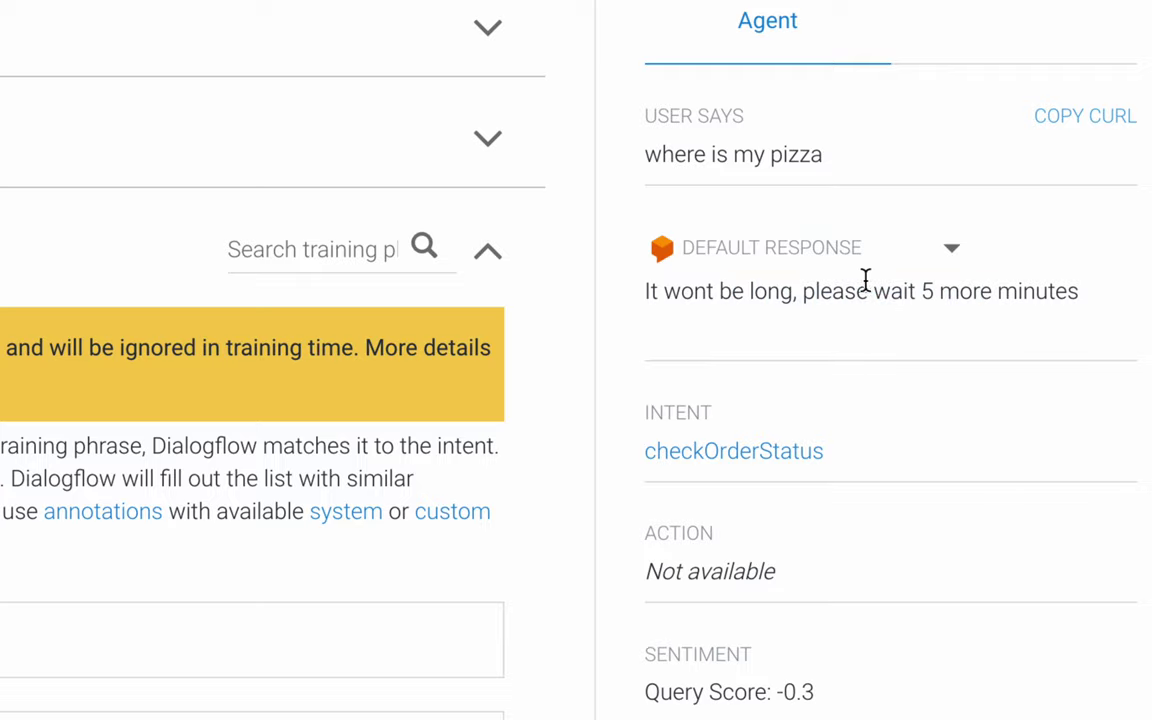
pyautogui.tripleClick(962, 295)
pyautogui.click(993, 293)
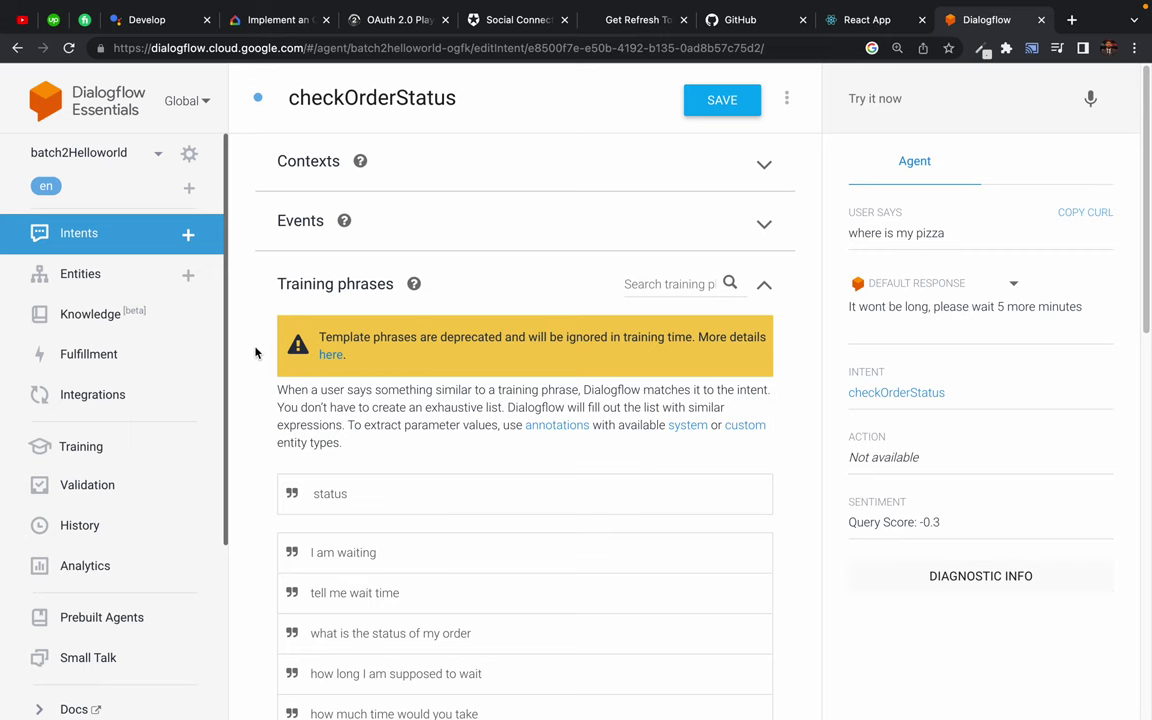
# - Create a new intent in the agent and name it complaint
pyautogui.scroll(-1, 255, 352)
pyautogui.scroll(1, 255, 352)
pyautogui.click(92, 236)
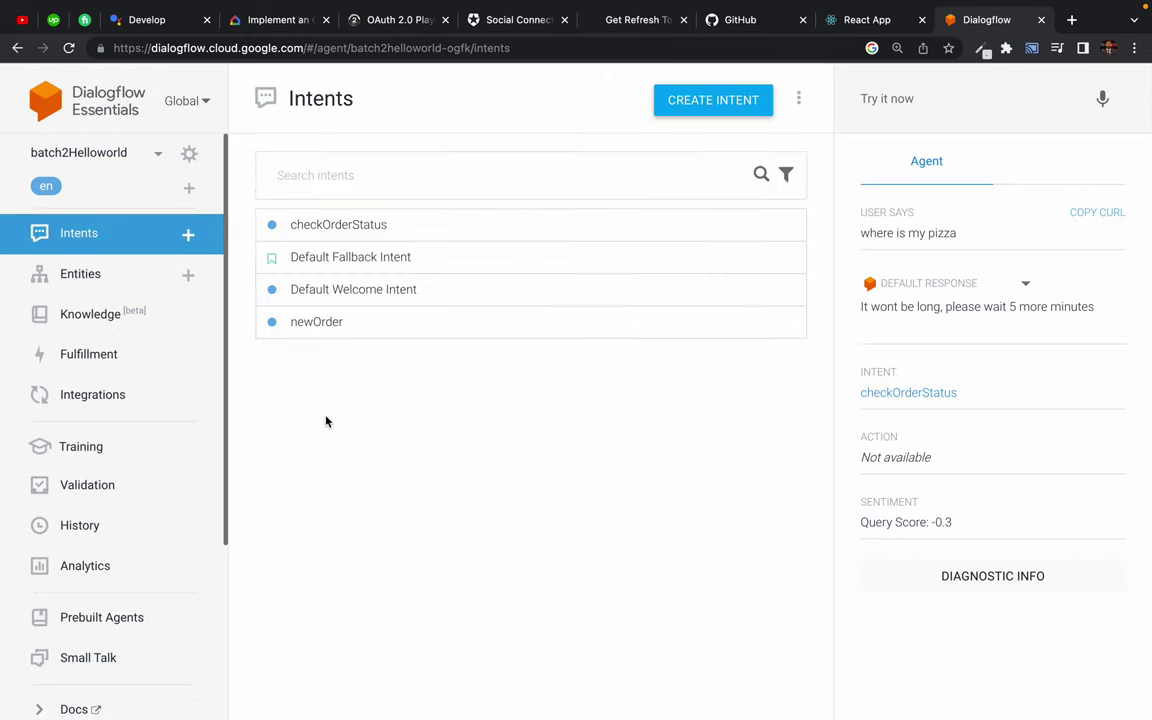
pyautogui.click(718, 103)
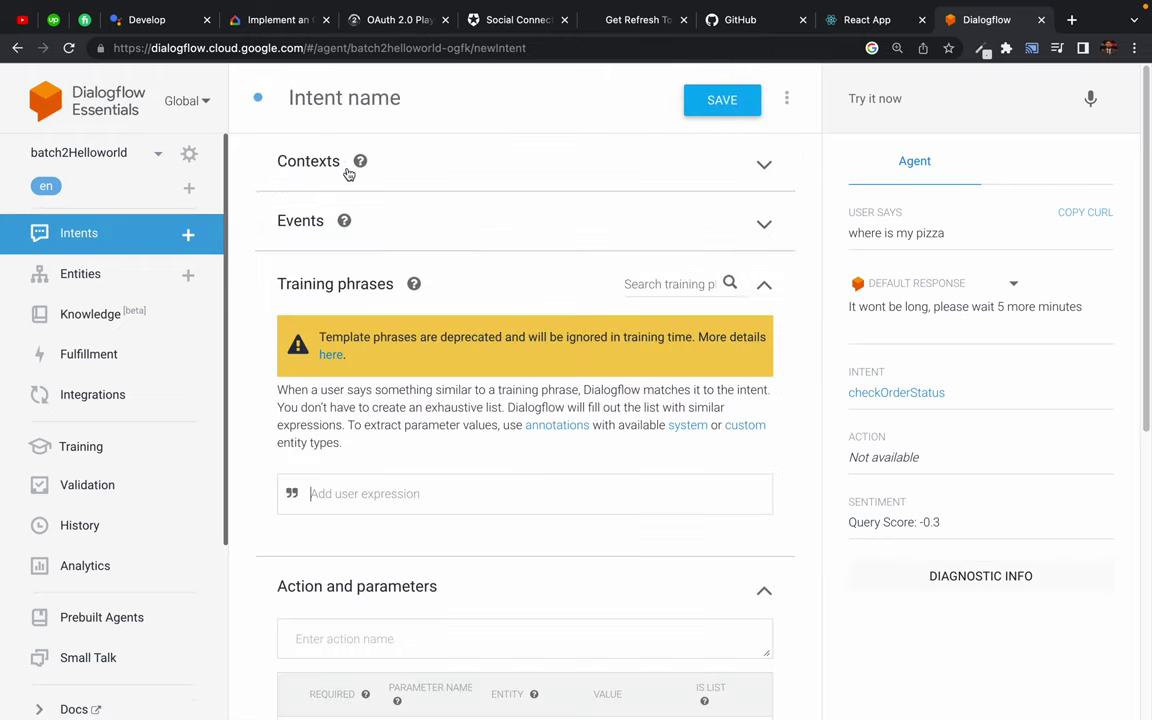
pyautogui.click(362, 97)
pyautogui.write('comp')
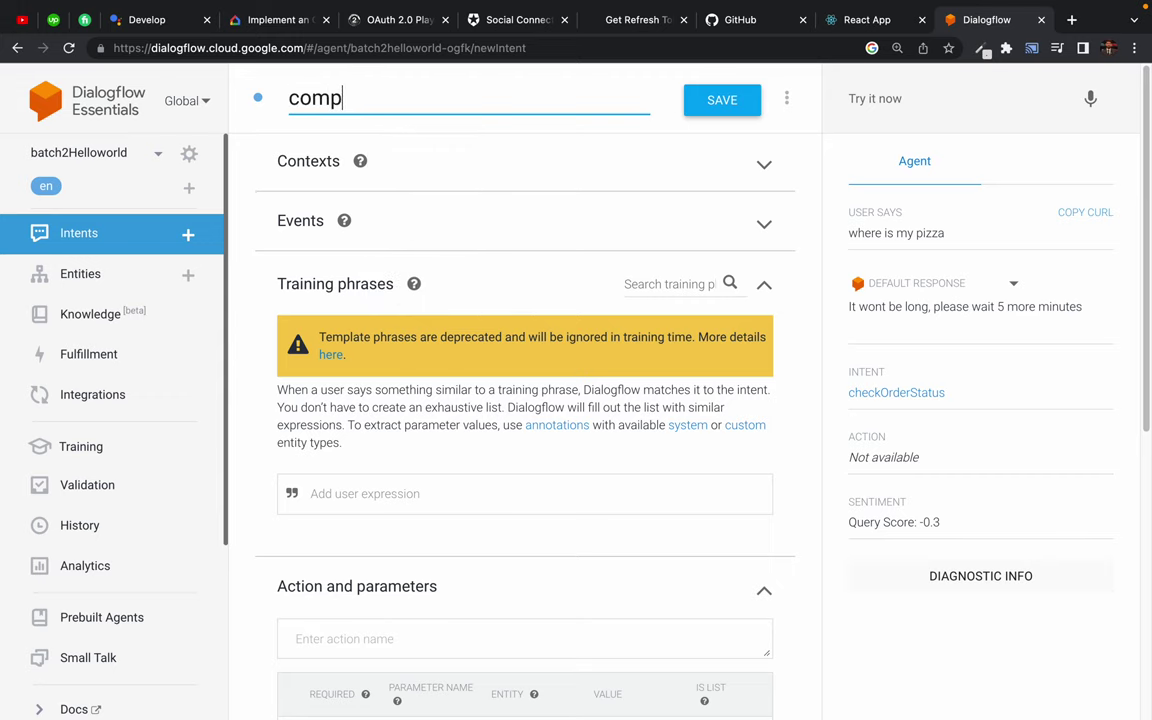
pyautogui.press('BackSpace')
pyautogui.press('BackSpace')
pyautogui.press('BackSpace')
pyautogui.press('BackSpace')
pyautogui.write('complaint')
# - Add the training phrase "I have a complain" to the complaint intent
pyautogui.click(324, 488)
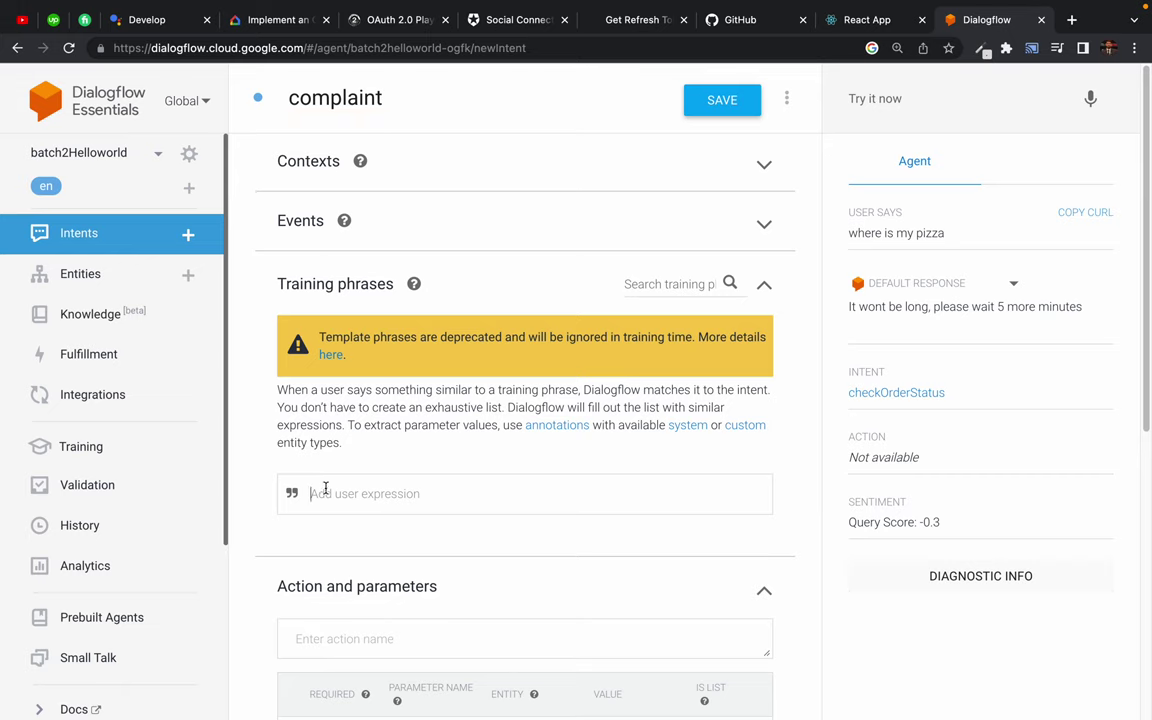
pyautogui.write('I have a ')
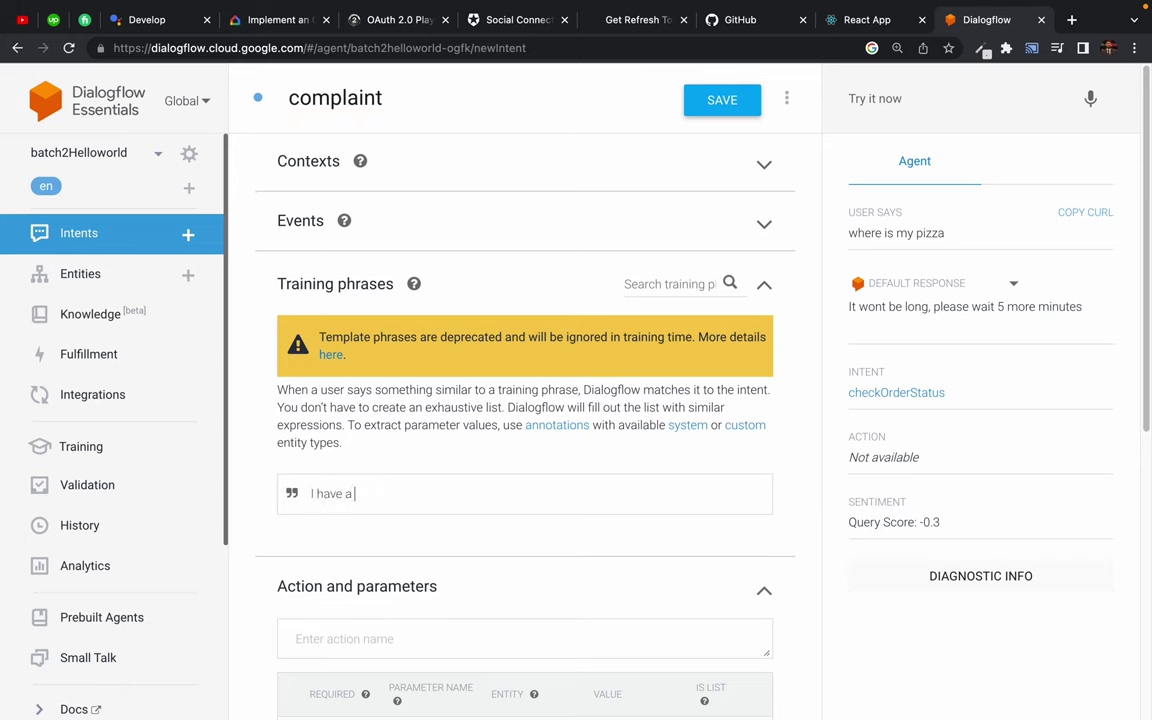
pyautogui.write('complaint')
pyautogui.press('BackSpace')
pyautogui.press('Return')
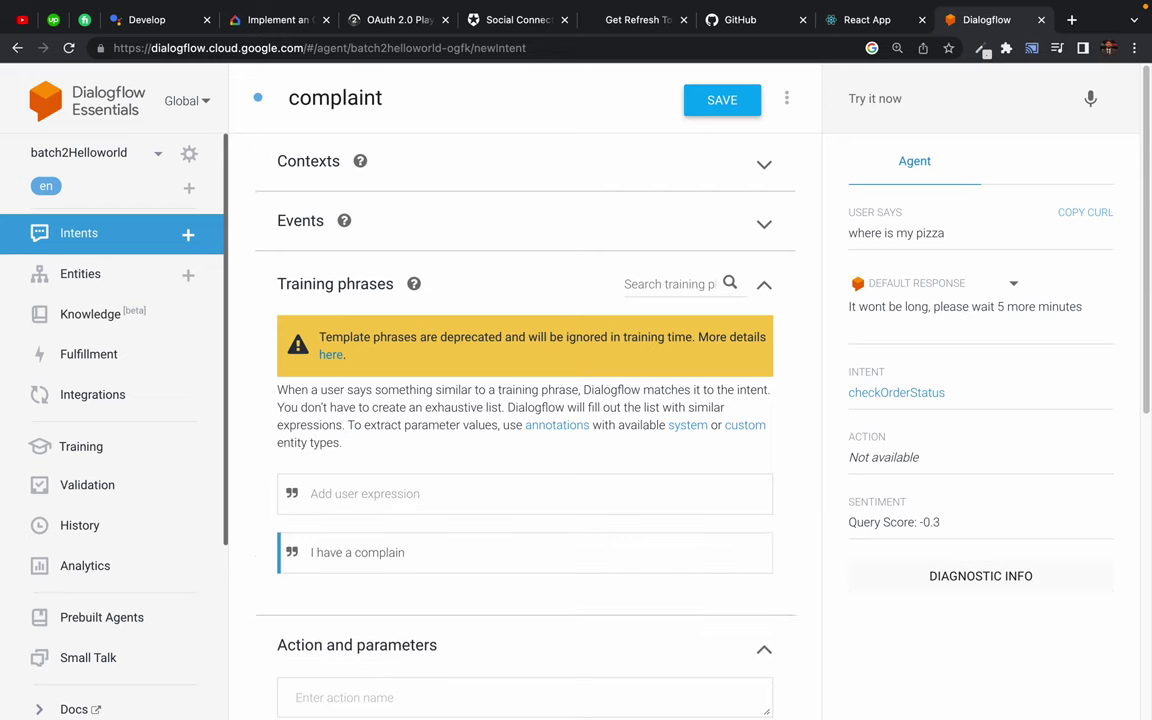
# - Add the training phrase "please note my complaint" to the complaint intent
pyautogui.write('please note my complaint')
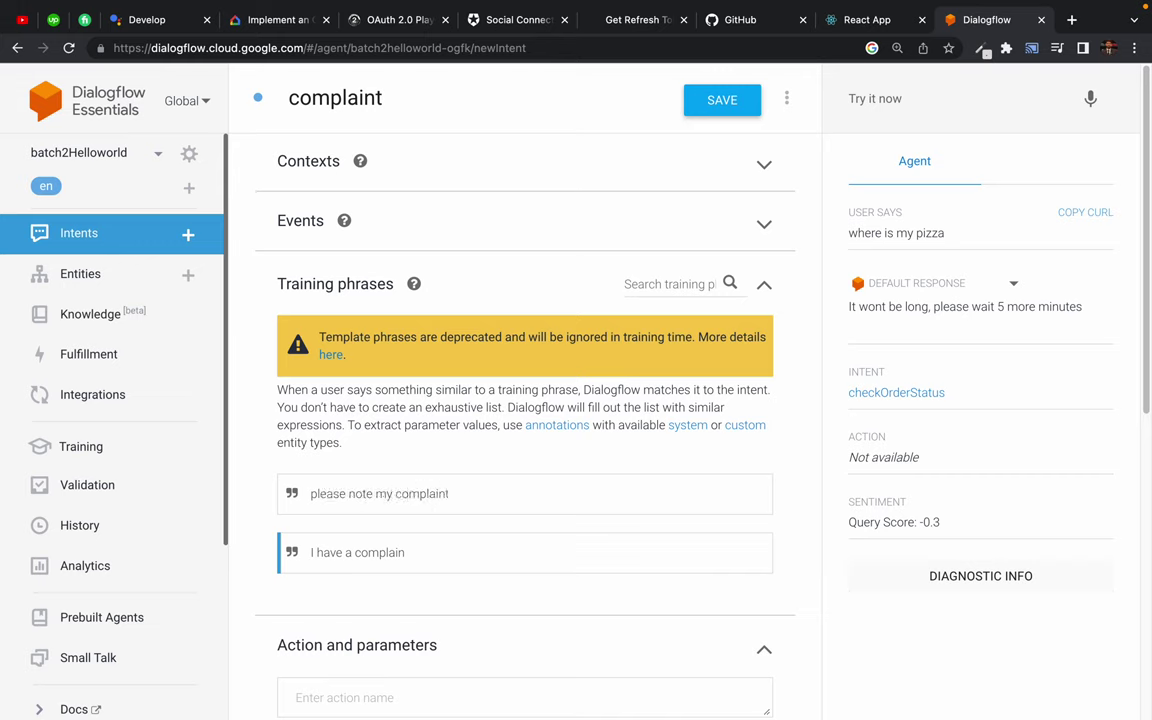
pyautogui.press('Return')
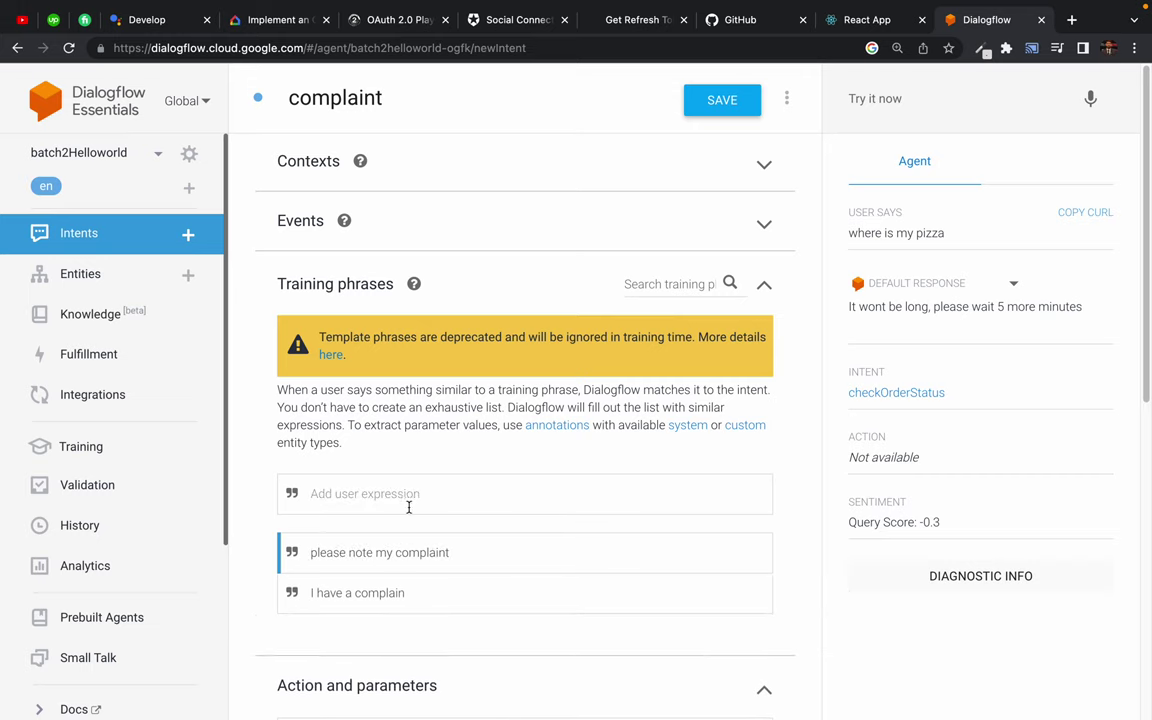
pyautogui.click(256, 482)
# - Read the explanation under Training phrases on how user expressions are matched to an intent
pyautogui.scroll(-3, 255, 495)
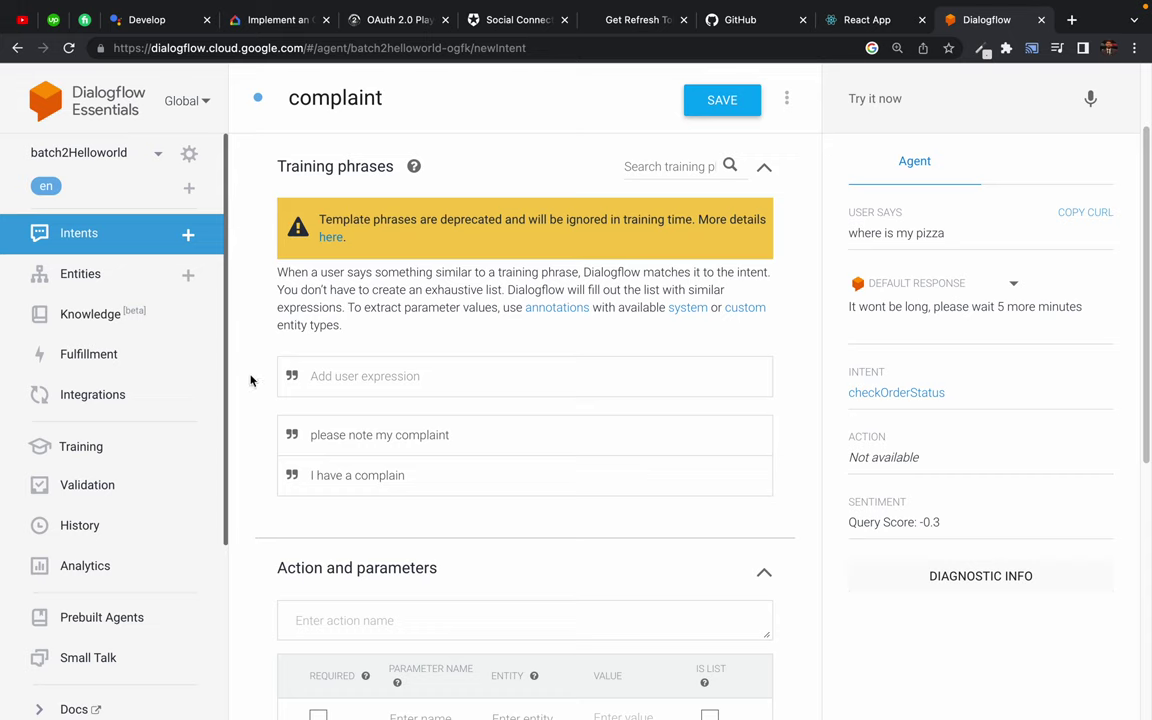
pyautogui.tripleClick(344, 290)
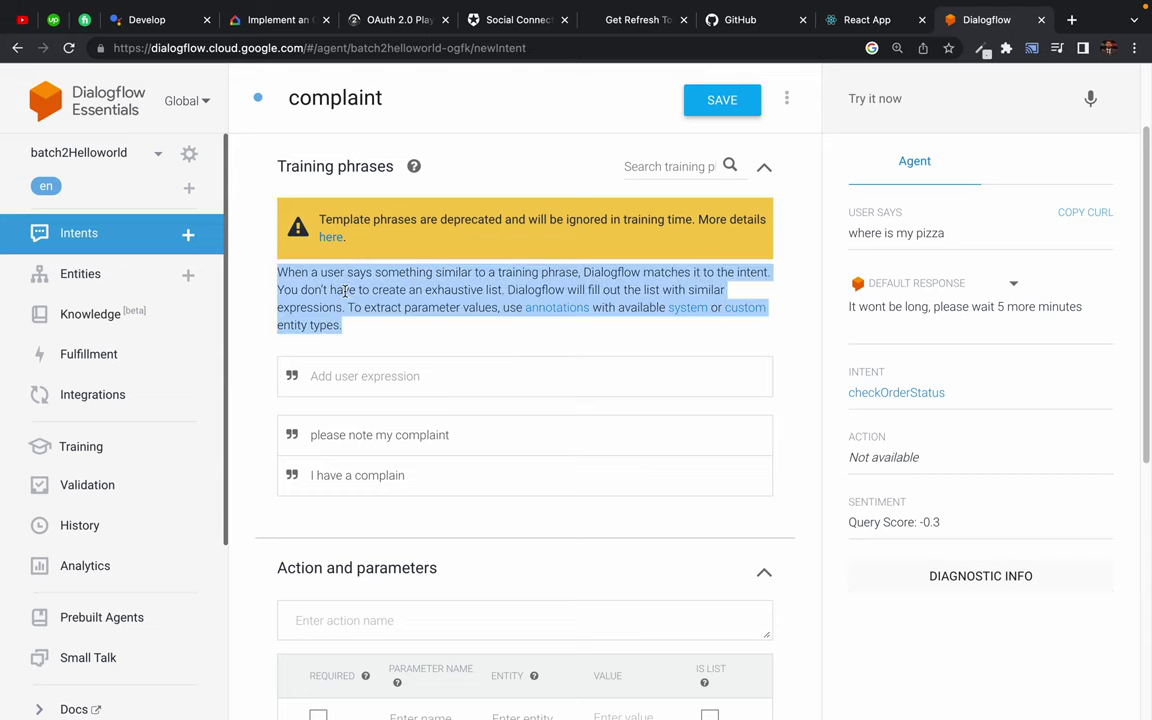
pyautogui.click(234, 285)
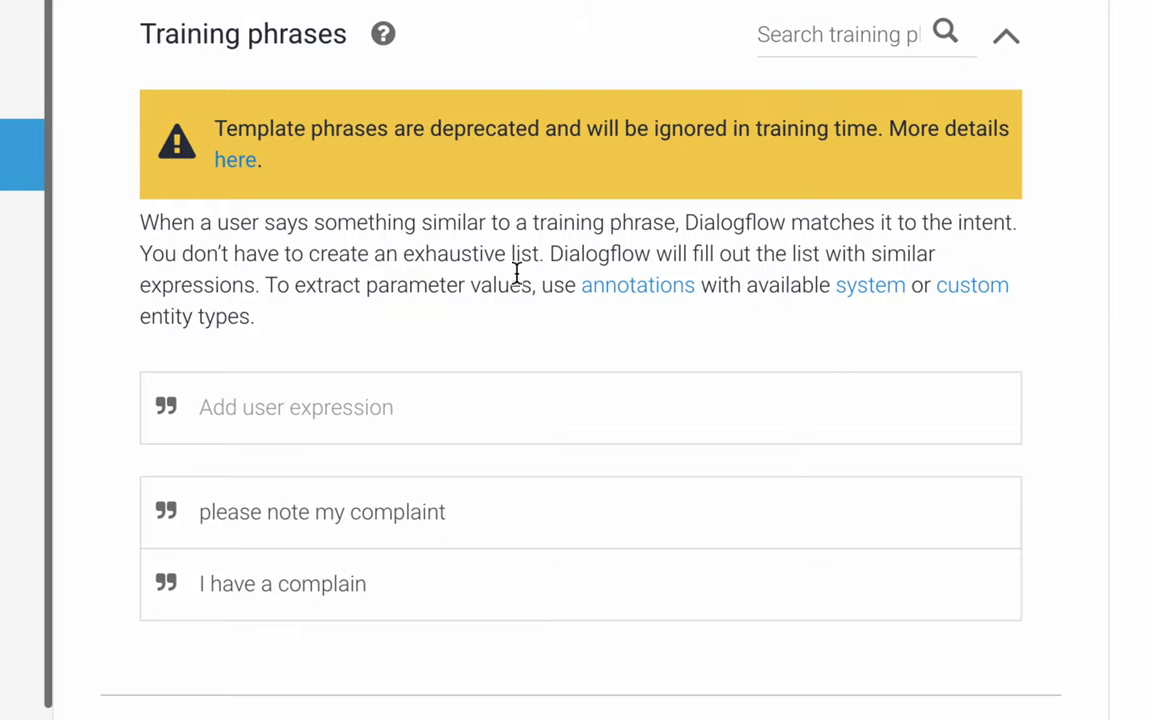
pyautogui.tripleClick(447, 255)
pyautogui.click(447, 255)
pyautogui.doubleClick(449, 257)
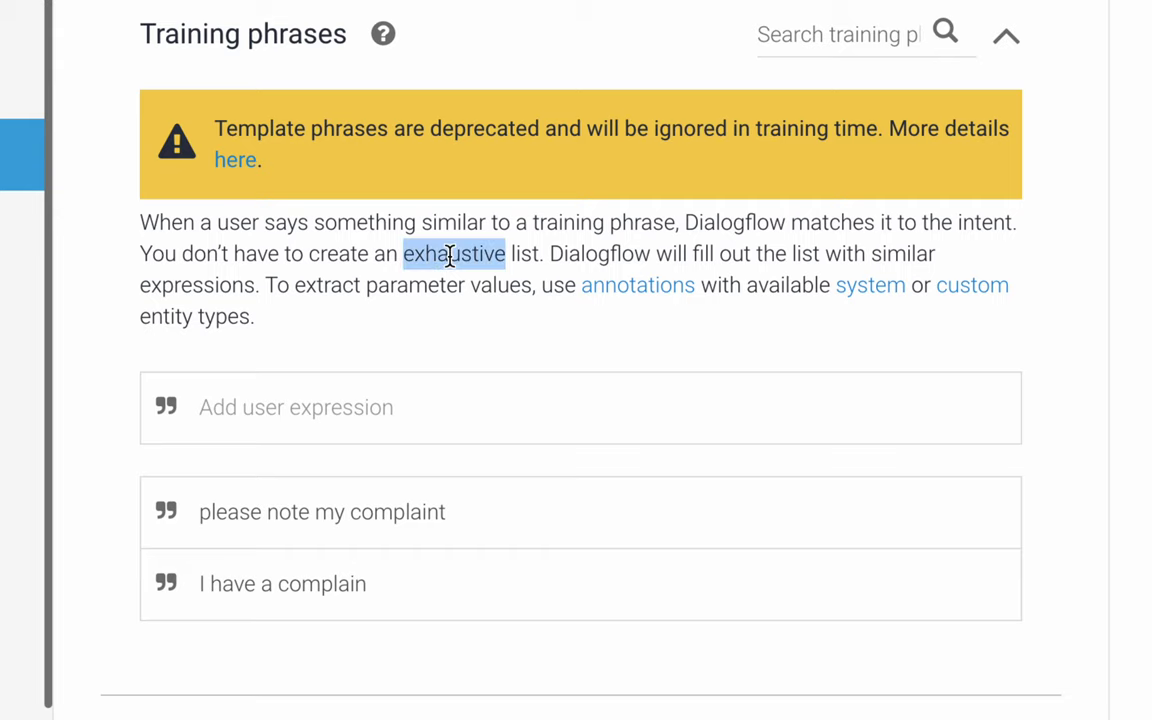
pyautogui.tripleClick(449, 257)
pyautogui.click(449, 257)
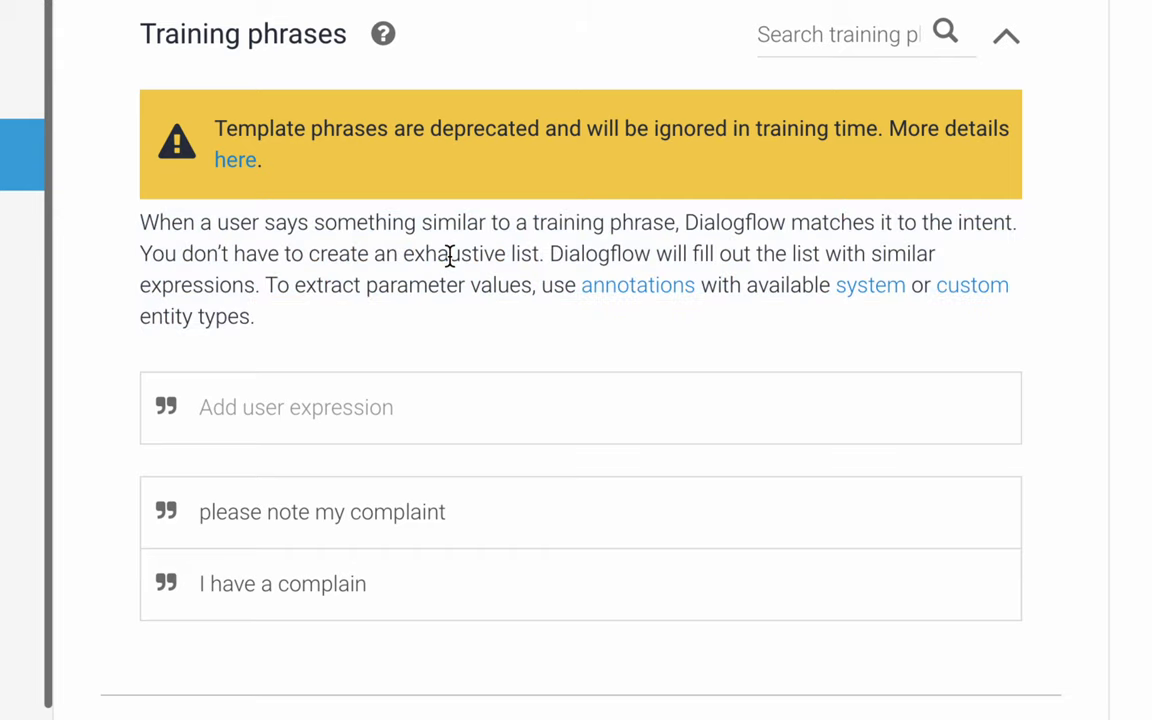
pyautogui.doubleClick(449, 257)
pyautogui.tripleClick(449, 257)
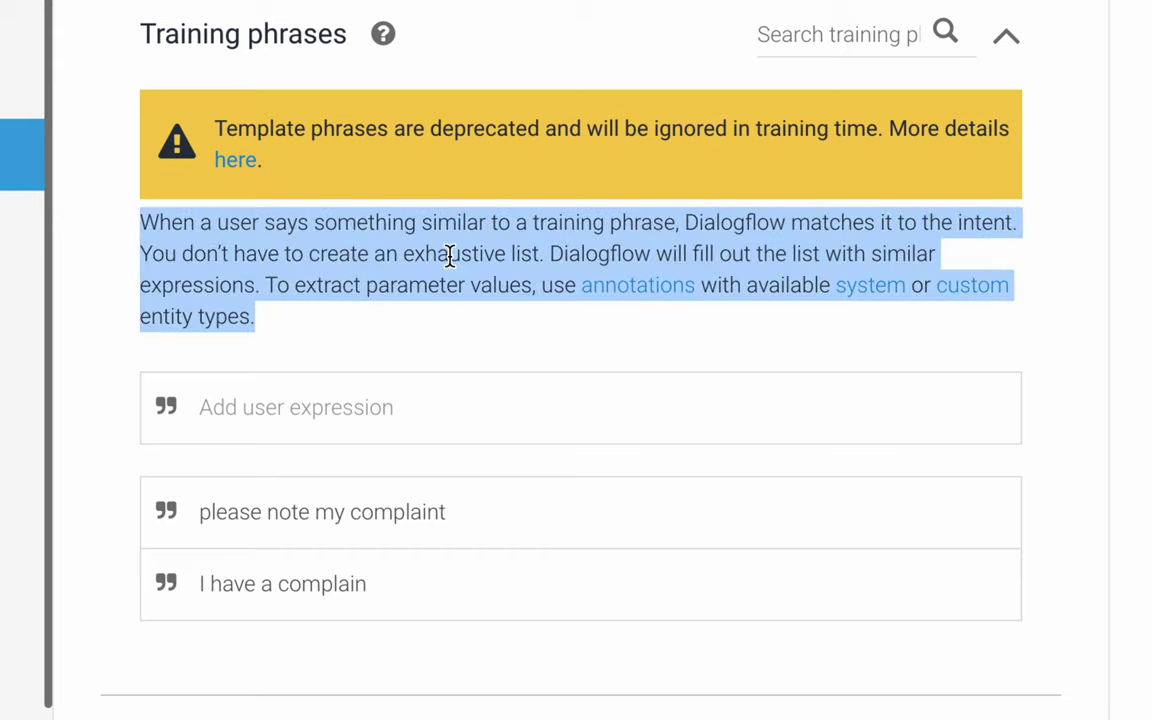
pyautogui.click(449, 257)
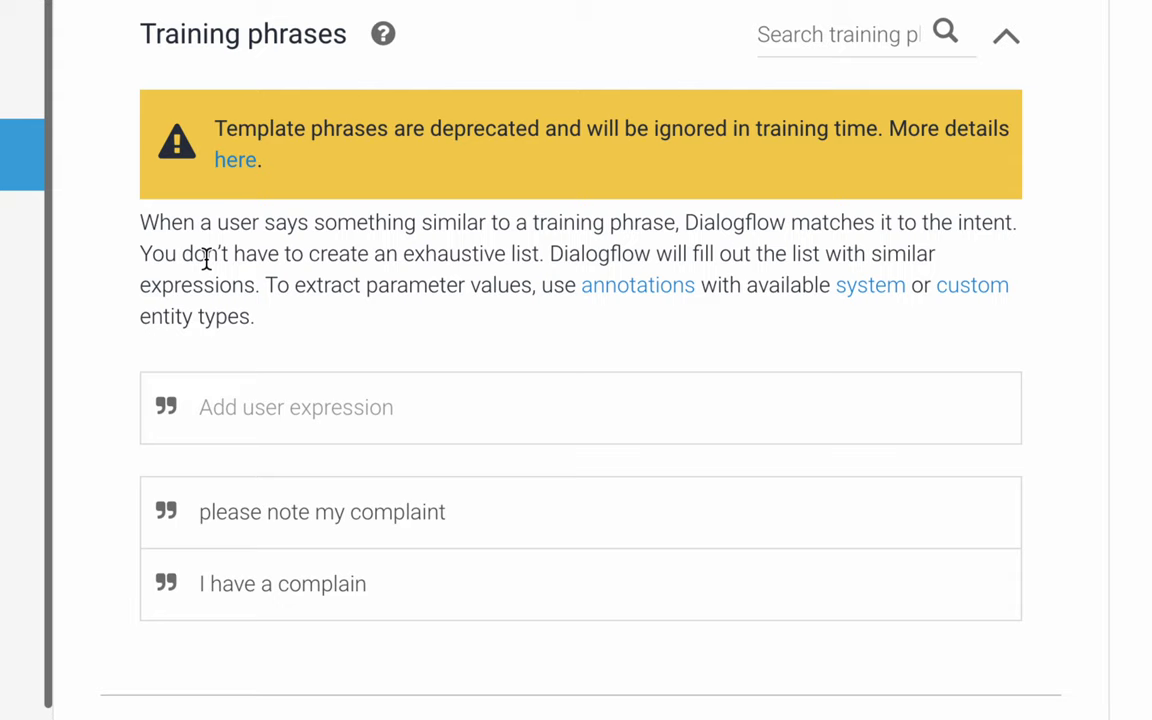
pyautogui.doubleClick(206, 259)
pyautogui.click(206, 259)
pyautogui.tripleClick(206, 259)
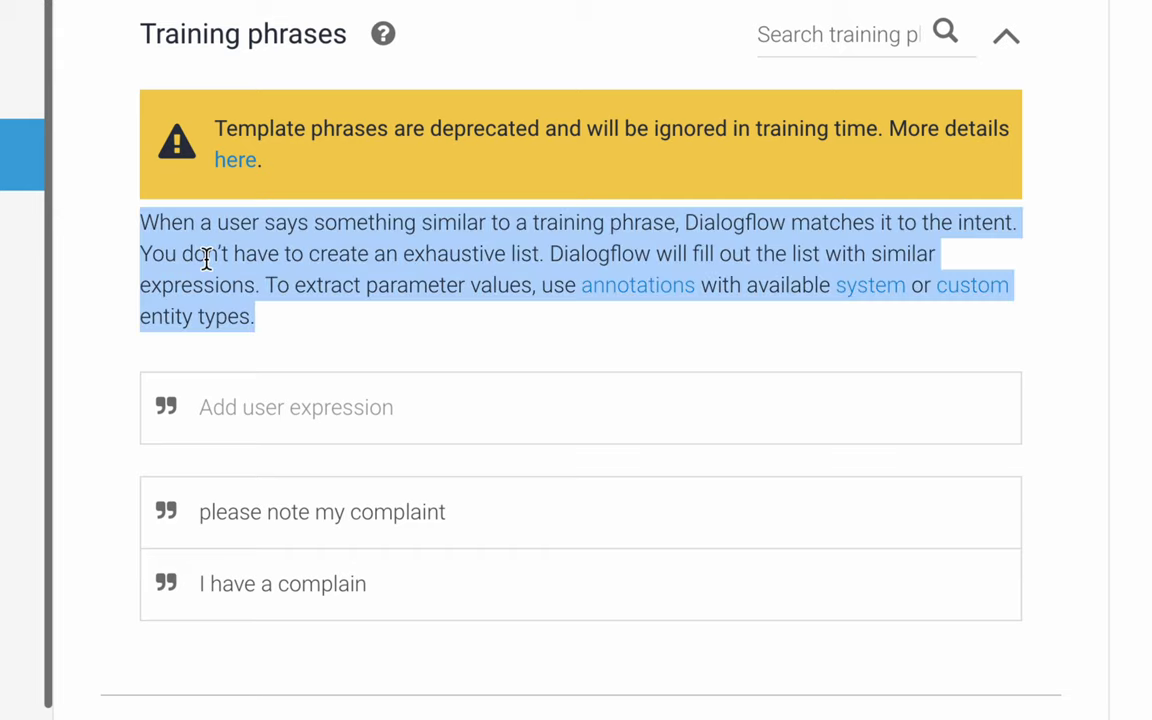
pyautogui.click(206, 259)
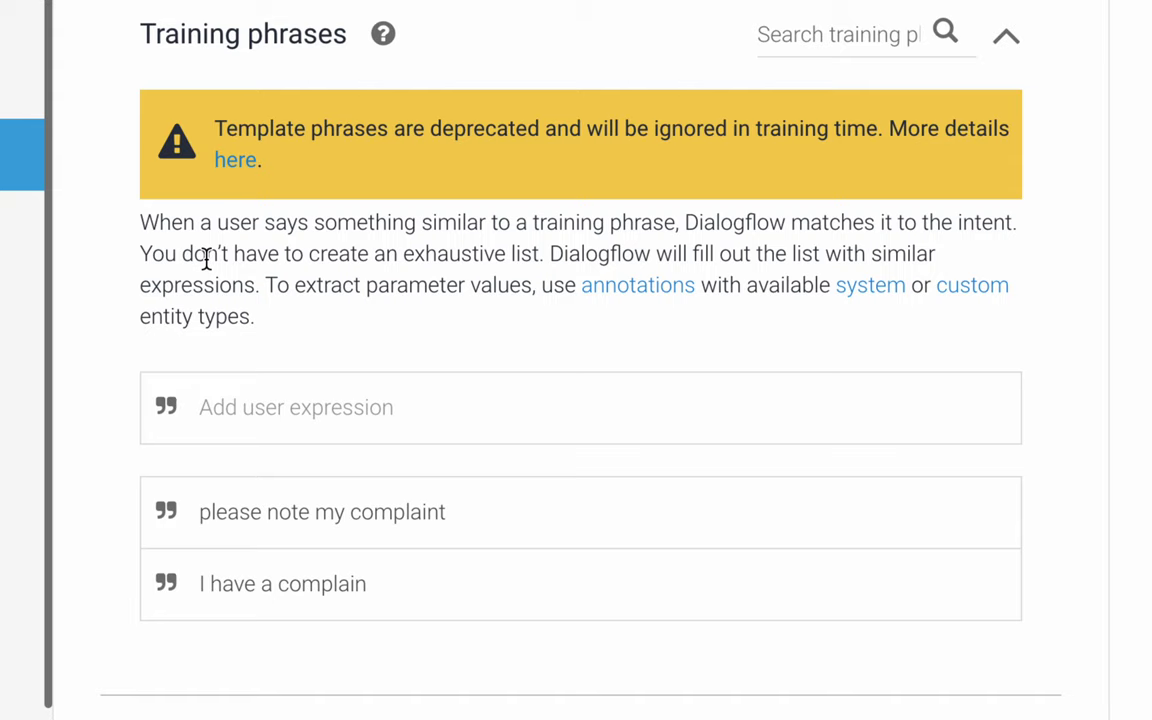
pyautogui.moveTo(183, 222); pyautogui.dragTo(401, 278)
pyautogui.click(401, 278)
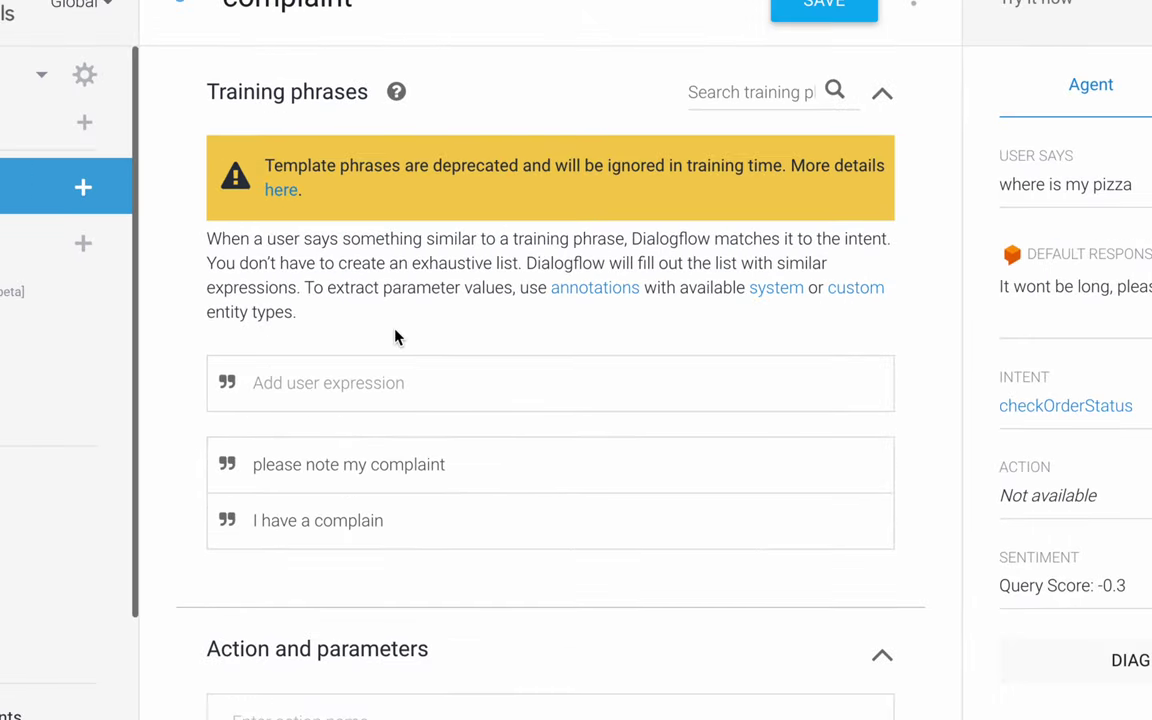
# - Add the training phrase "what the hell" to the complaint intent and clear the leftover text from the entry field
pyautogui.scroll(-1, 395, 336)
pyautogui.moveTo(255, 374); pyautogui.dragTo(445, 373)
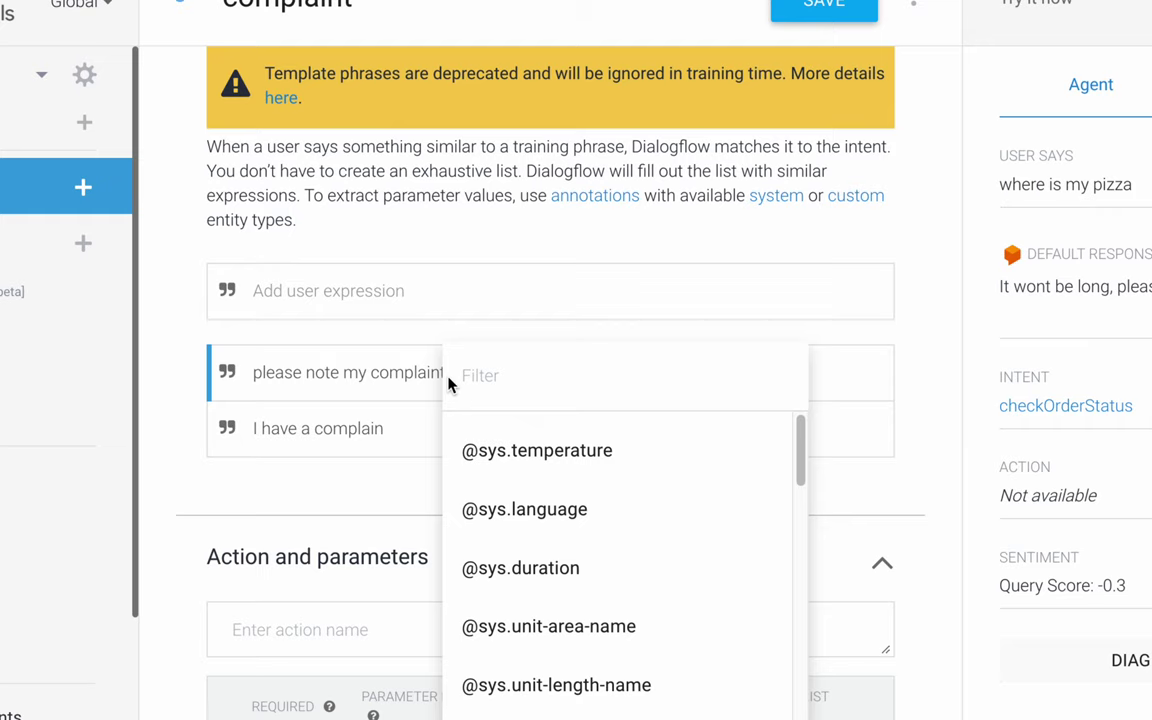
pyautogui.click(336, 290)
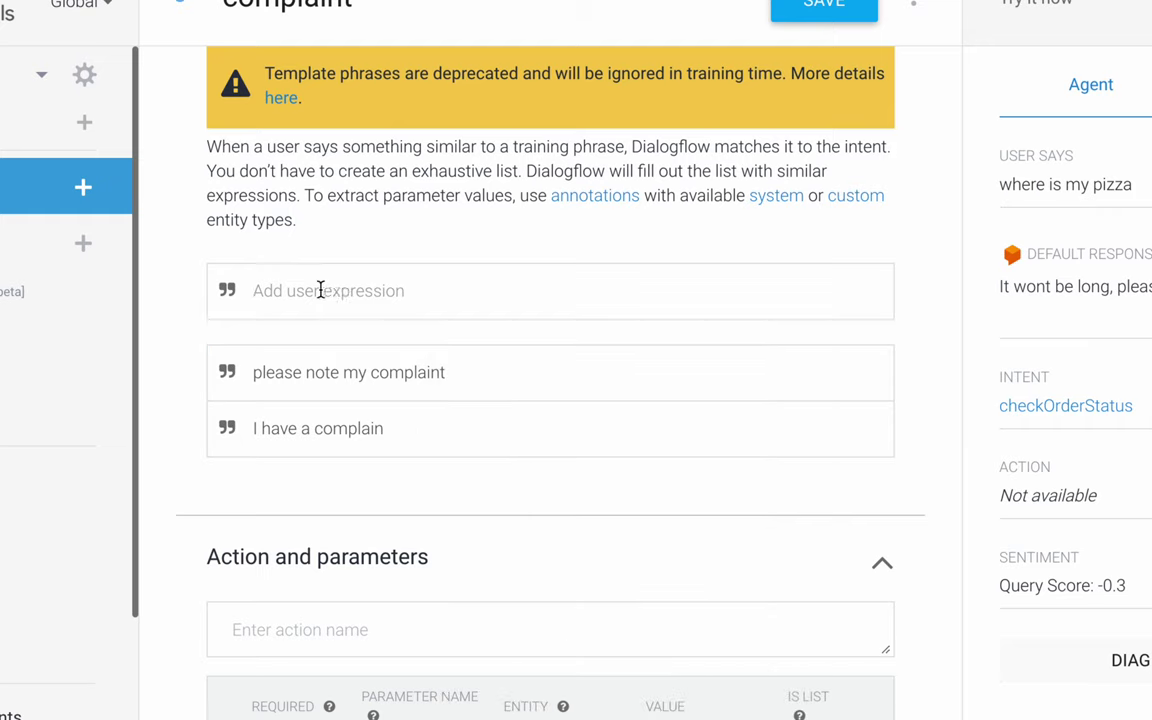
pyautogui.write('what the g')
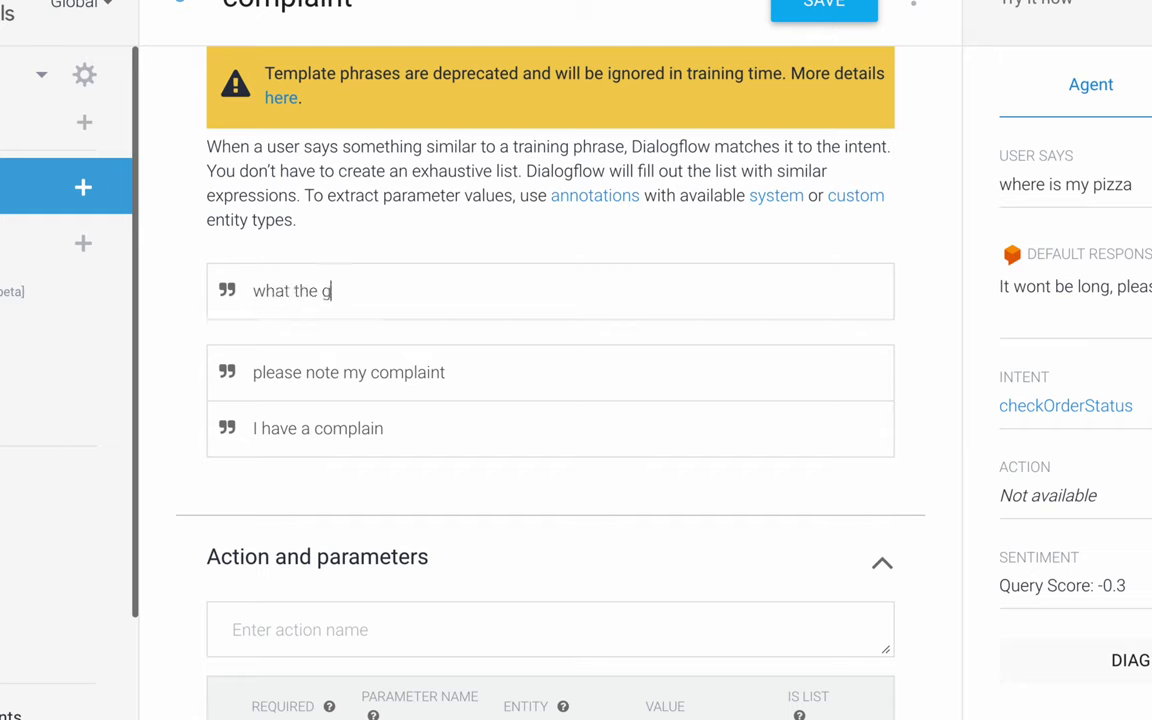
pyautogui.press('BackSpace')
pyautogui.write('hell')
pyautogui.press('Return')
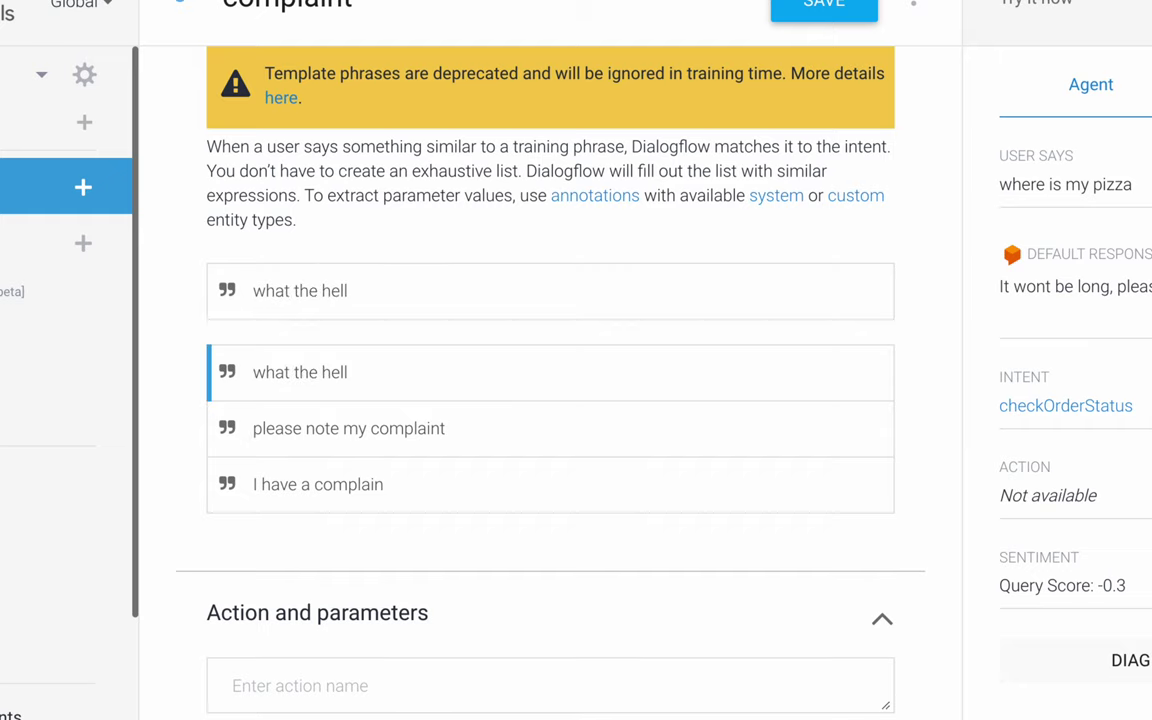
pyautogui.tripleClick(298, 291)
pyautogui.press('BackSpace')
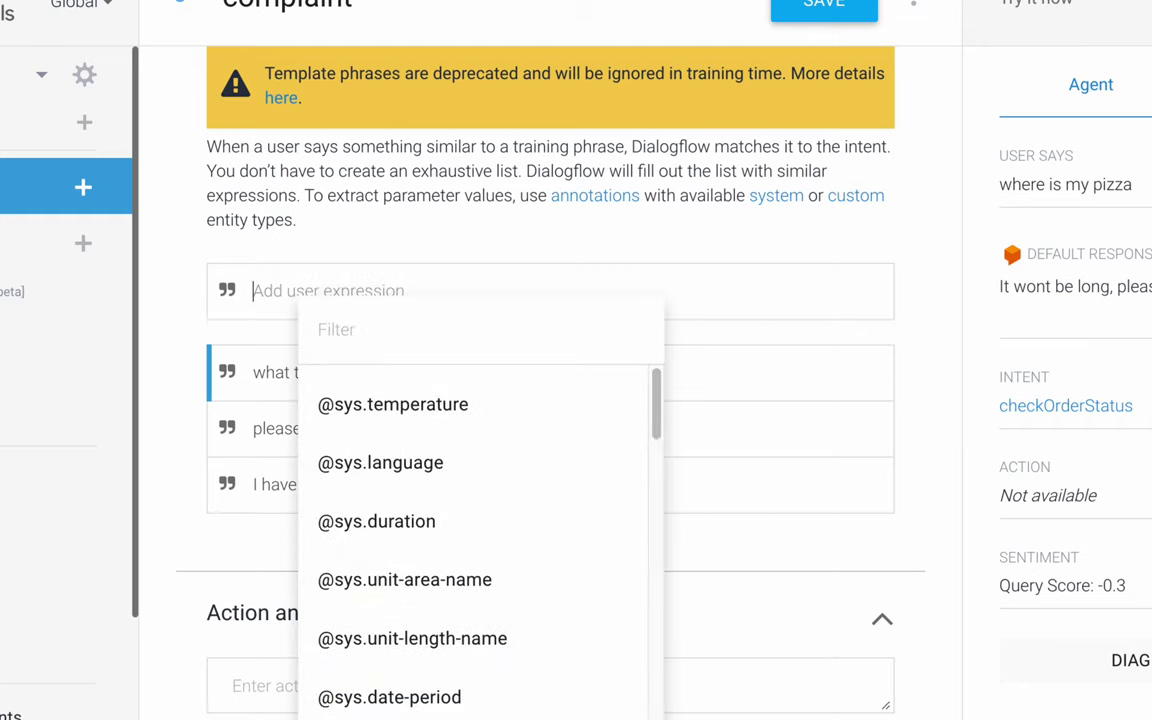
pyautogui.click(267, 274)
pyautogui.write('wh')
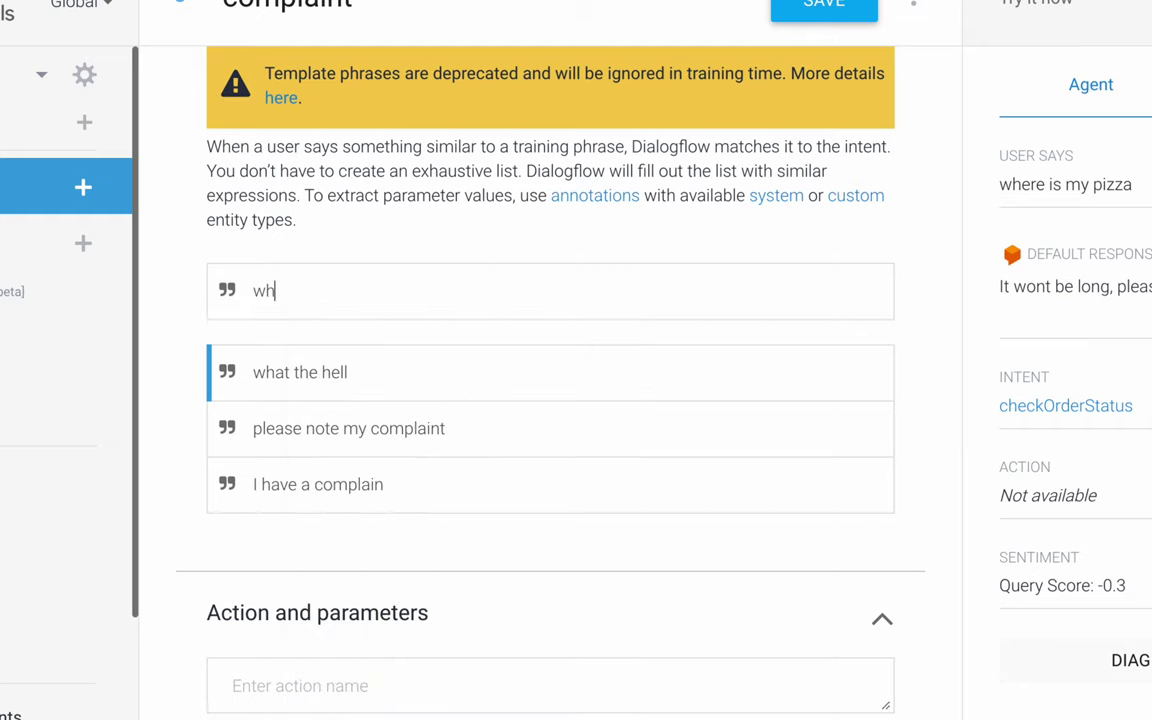
pyautogui.write('at is this')
pyautogui.hotkey('ctrl', 'a')
pyautogui.press('BackSpace')
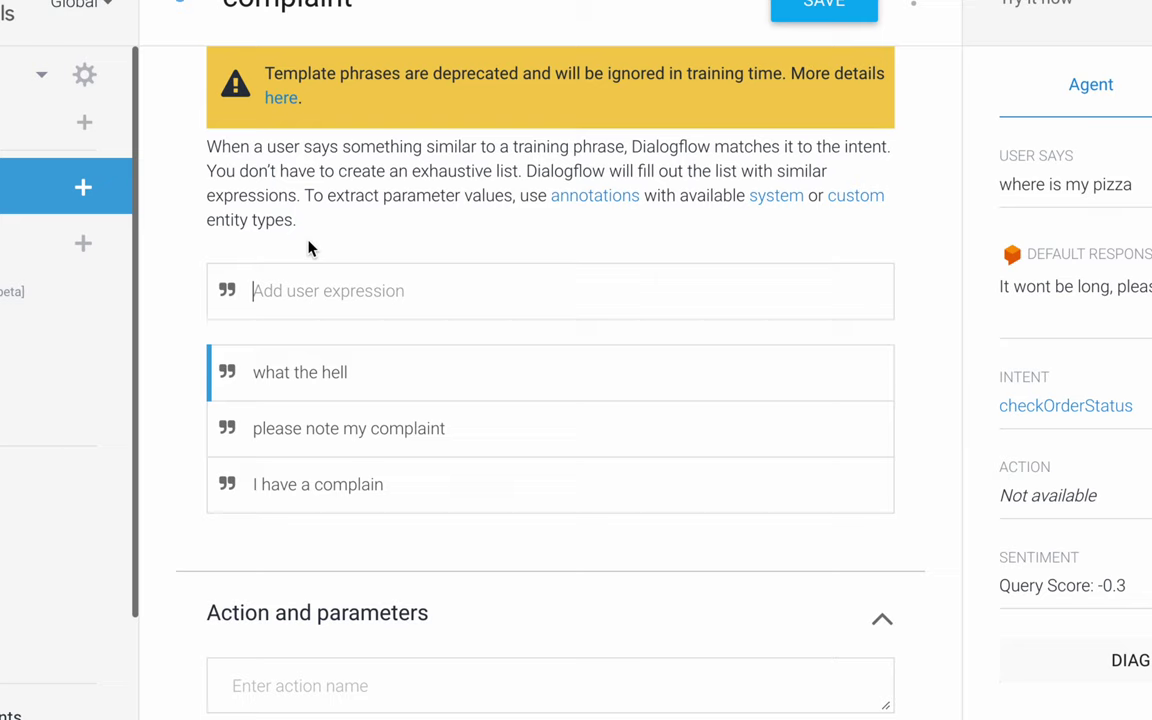
pyautogui.click(288, 295)
pyautogui.moveTo(214, 196); pyautogui.dragTo(283, 214)
pyautogui.click(283, 218)
pyautogui.moveTo(208, 146); pyautogui.dragTo(290, 221)
# - Add the training phrase "very bad service" to the complaint intent
pyautogui.click(272, 283)
pyautogui.write('very ba')
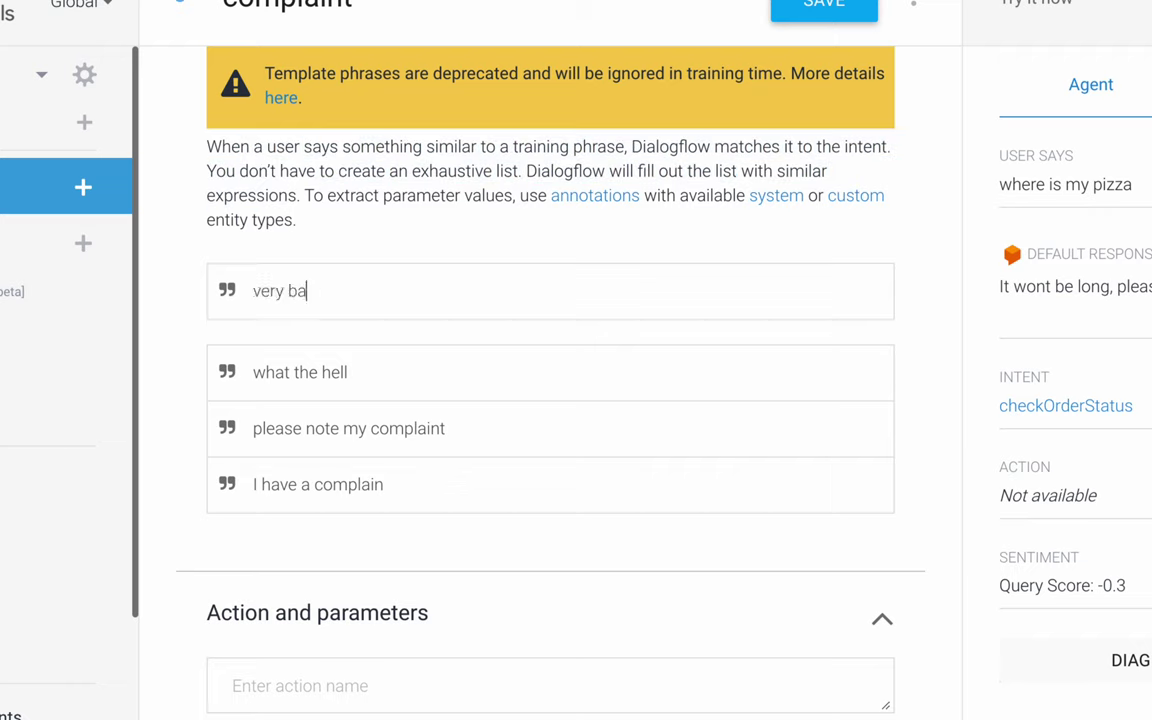
pyautogui.write('d service')
pyautogui.press('Return')
# - Add the training phrases "I am angry" and "not satisfied" to the complaint intent
pyautogui.write('I am ')
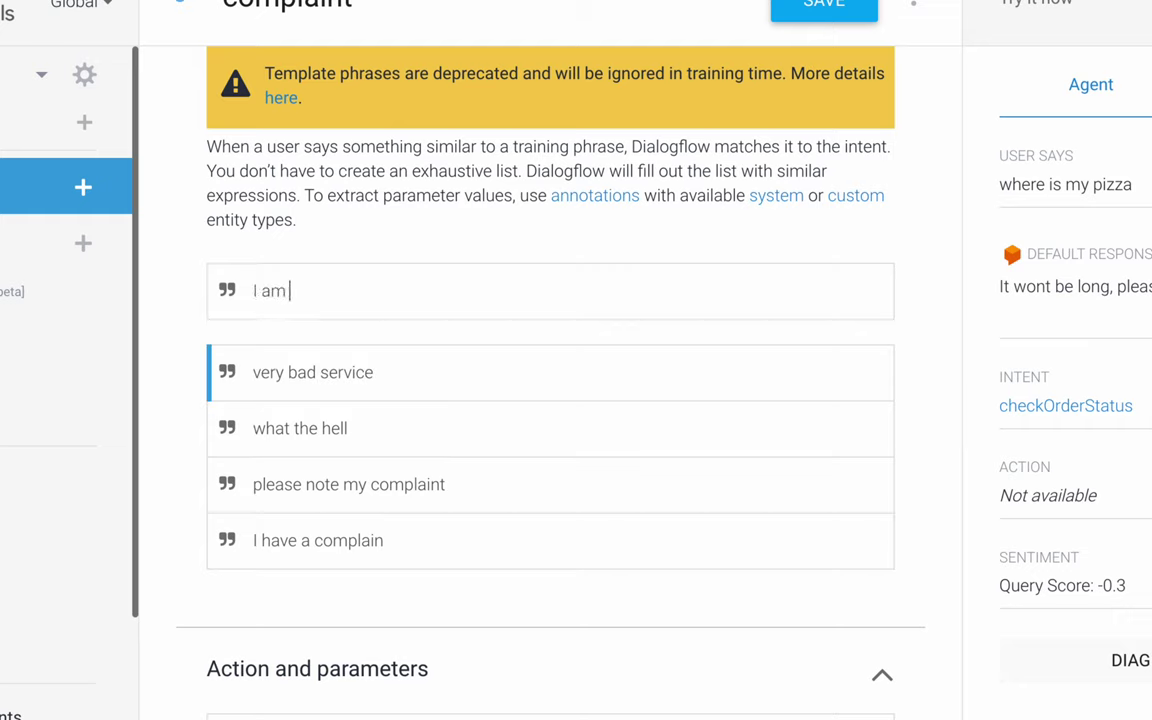
pyautogui.write('angry')
pyautogui.press('Return')
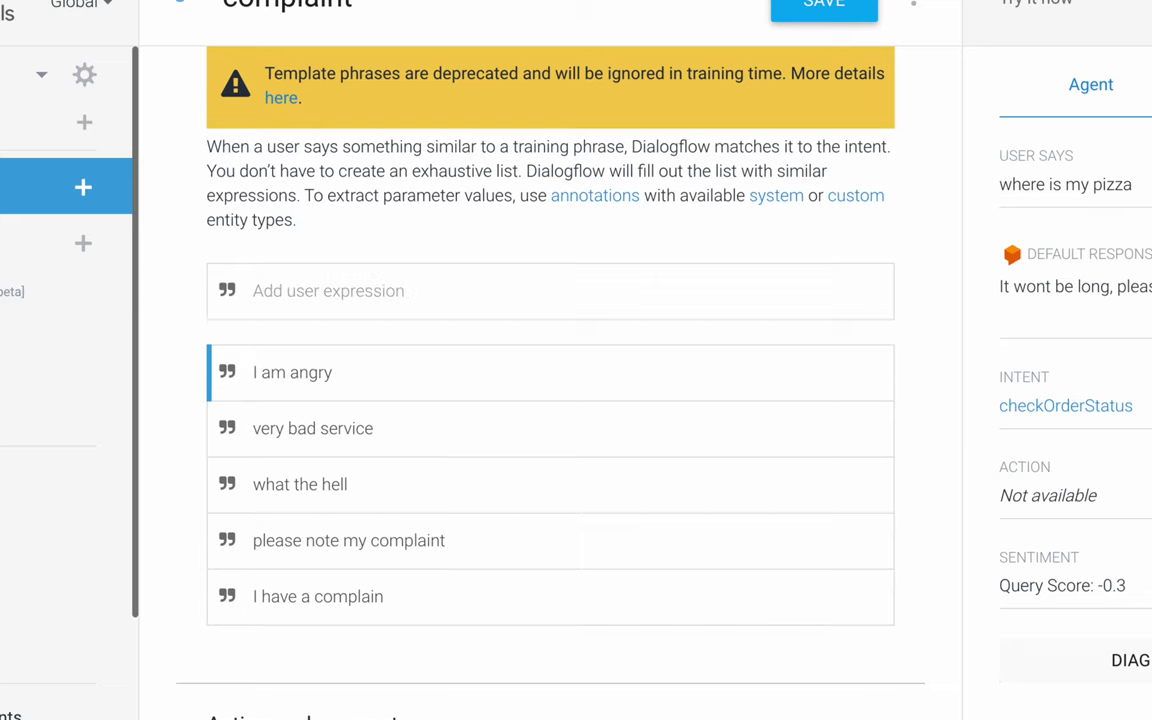
pyautogui.write('not ')
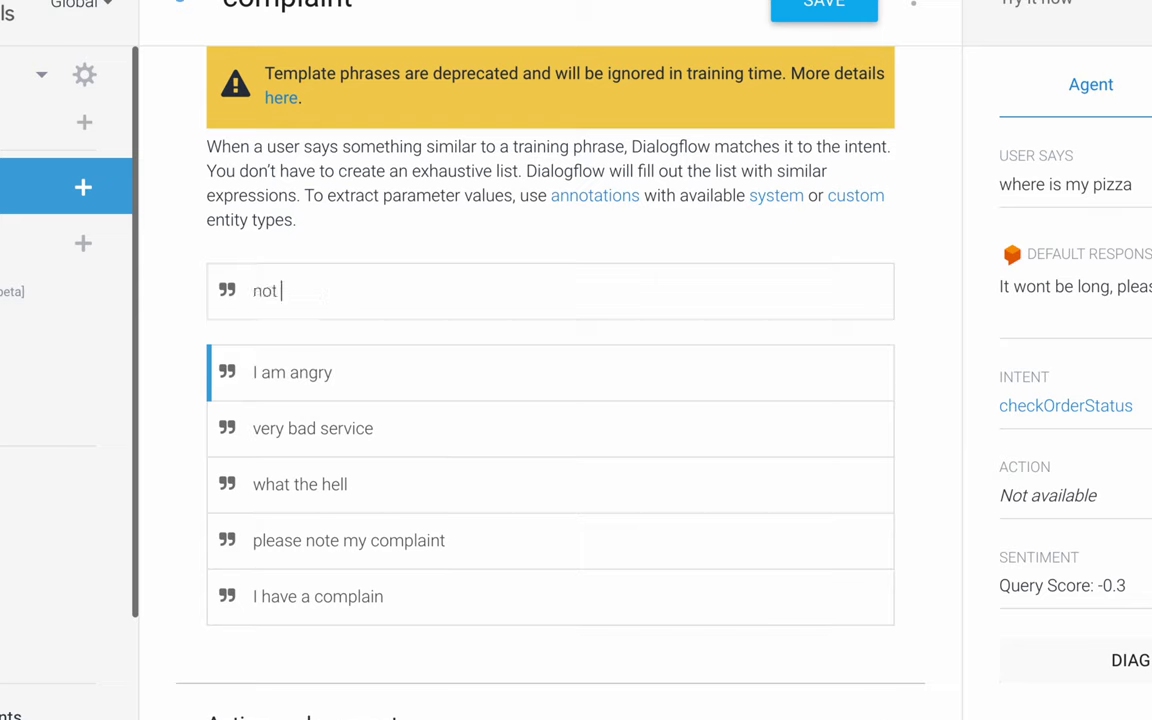
pyautogui.write('satisfied')
pyautogui.press('Return')
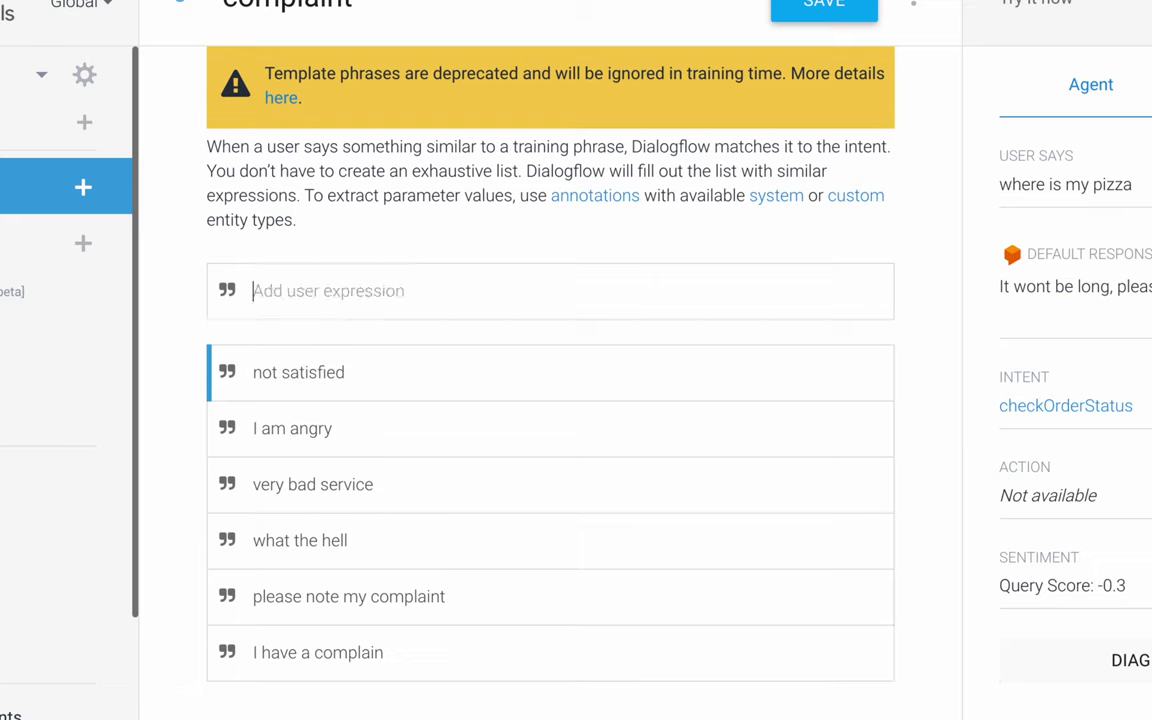
pyautogui.write('feed')
pyautogui.press('BackSpace')
pyautogui.press('BackSpace')
pyautogui.press('BackSpace')
pyautogui.press('BackSpace')
# - Add the training phrases "note down feedback" and "I have a feedback" to the complaint intent
pyautogui.write('note down')
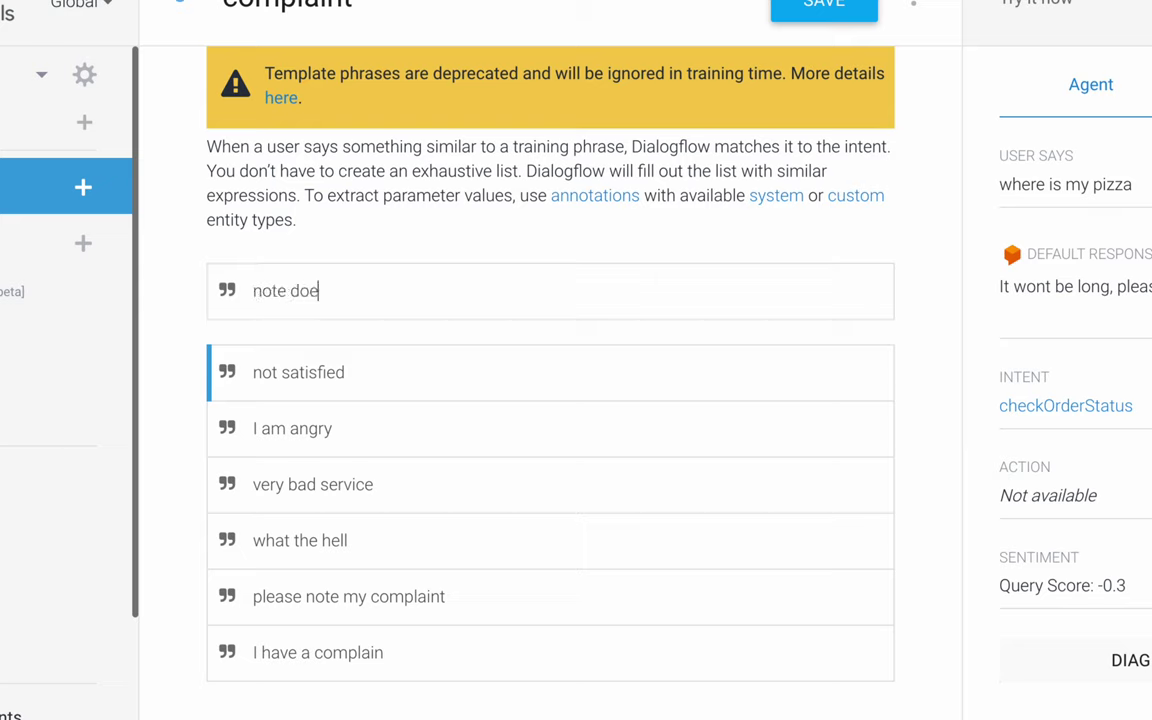
pyautogui.write(' feedback')
pyautogui.press('Return')
pyautogui.write('I')
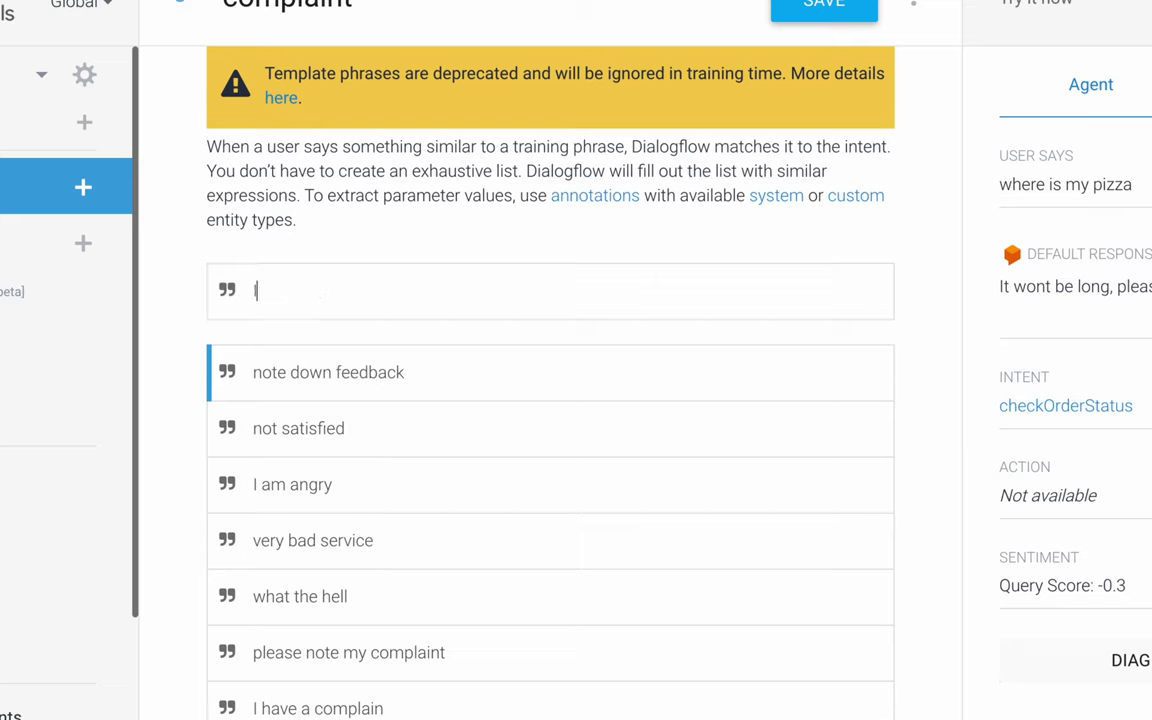
pyautogui.write(' have a feed')
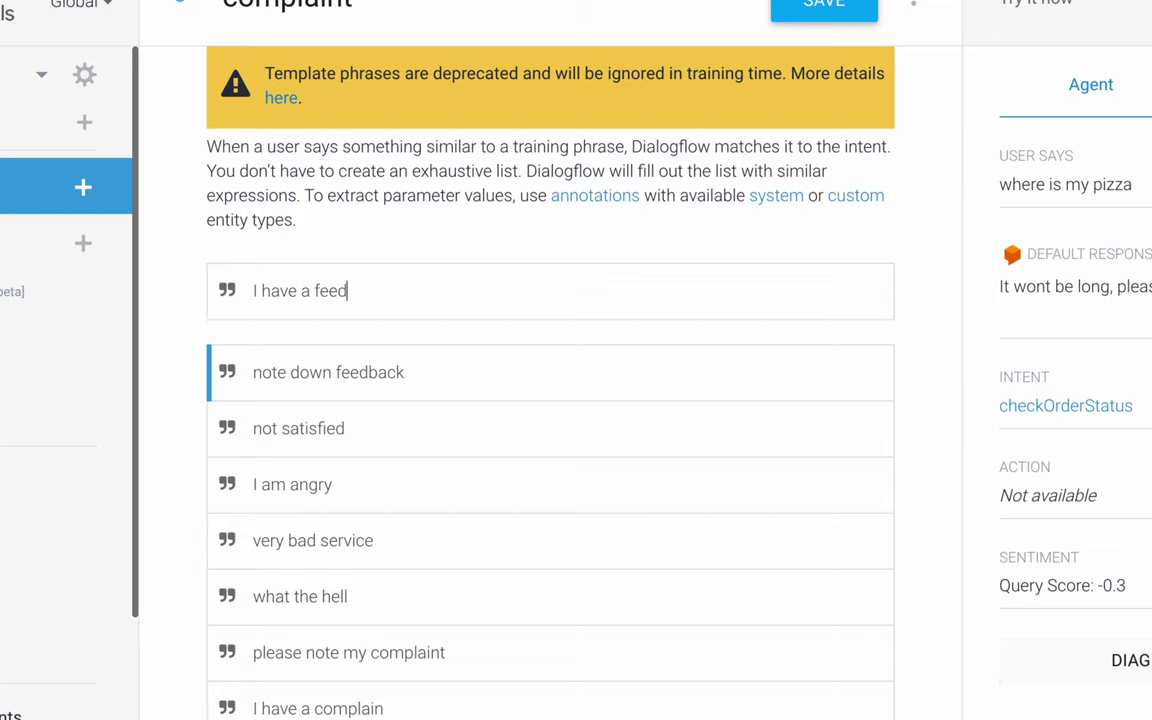
pyautogui.write('back')
pyautogui.press('Return')
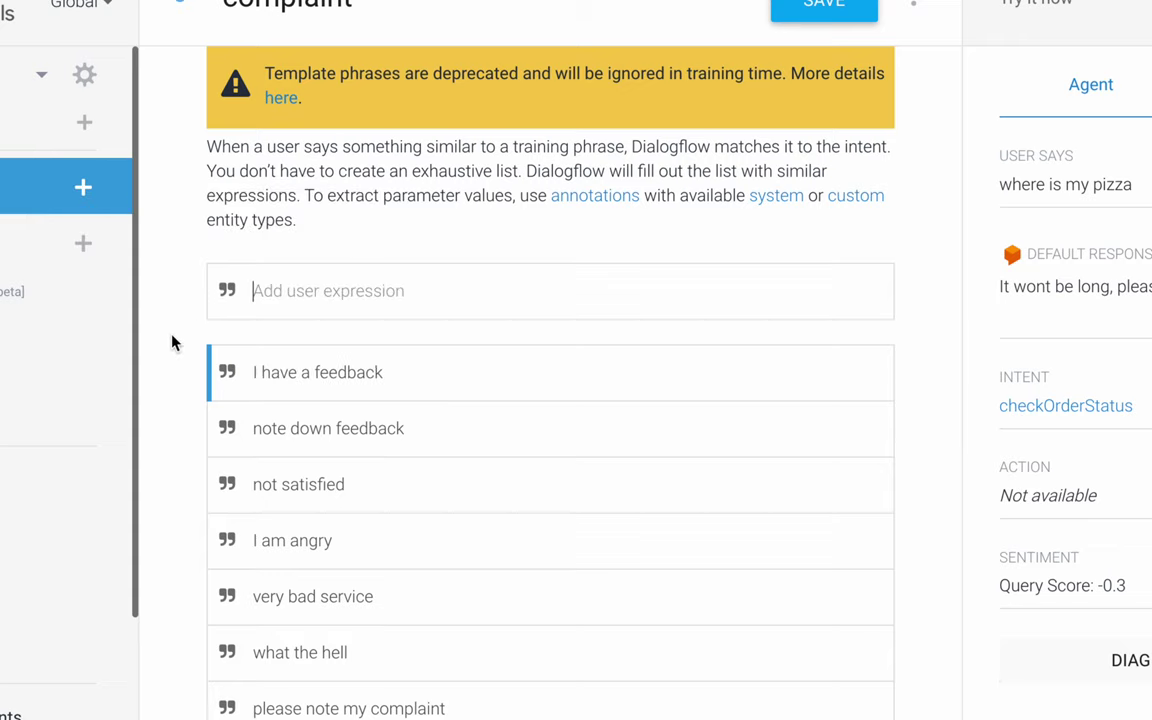
# - Review the complaint intent's full list of training phrases and the sections around it
pyautogui.scroll(-1, 172, 340)
pyautogui.scroll(-1, 172, 350)
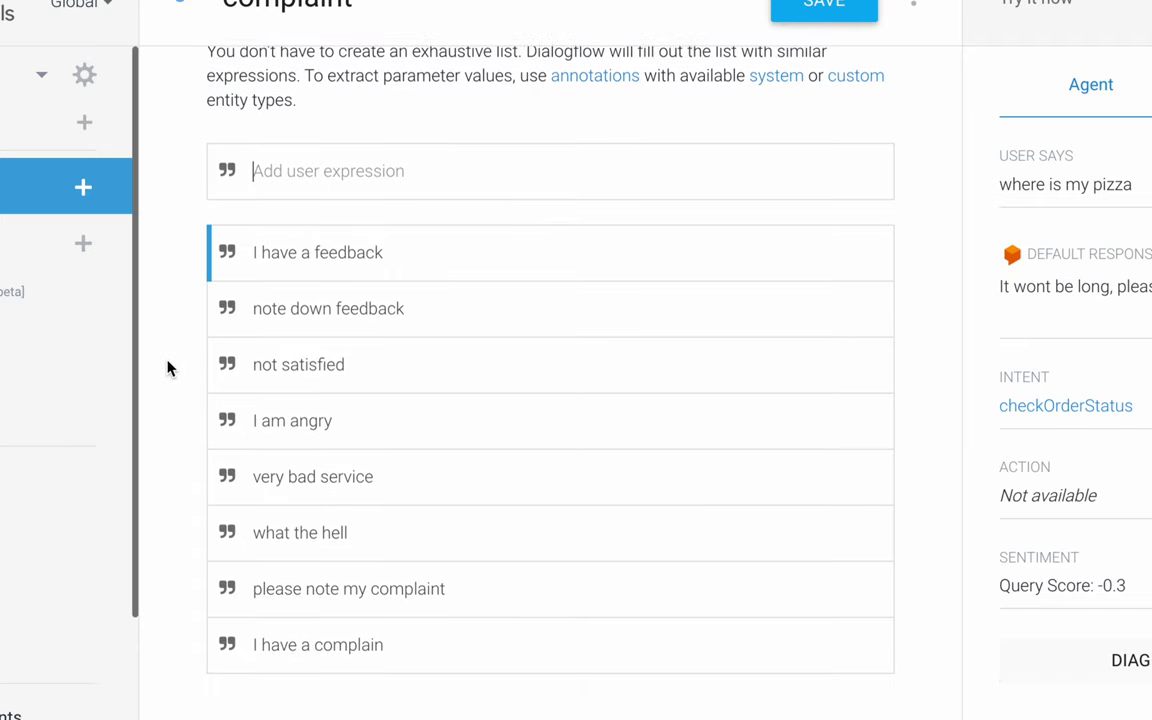
pyautogui.scroll(-1, 167, 368)
pyautogui.scroll(3, 162, 265)
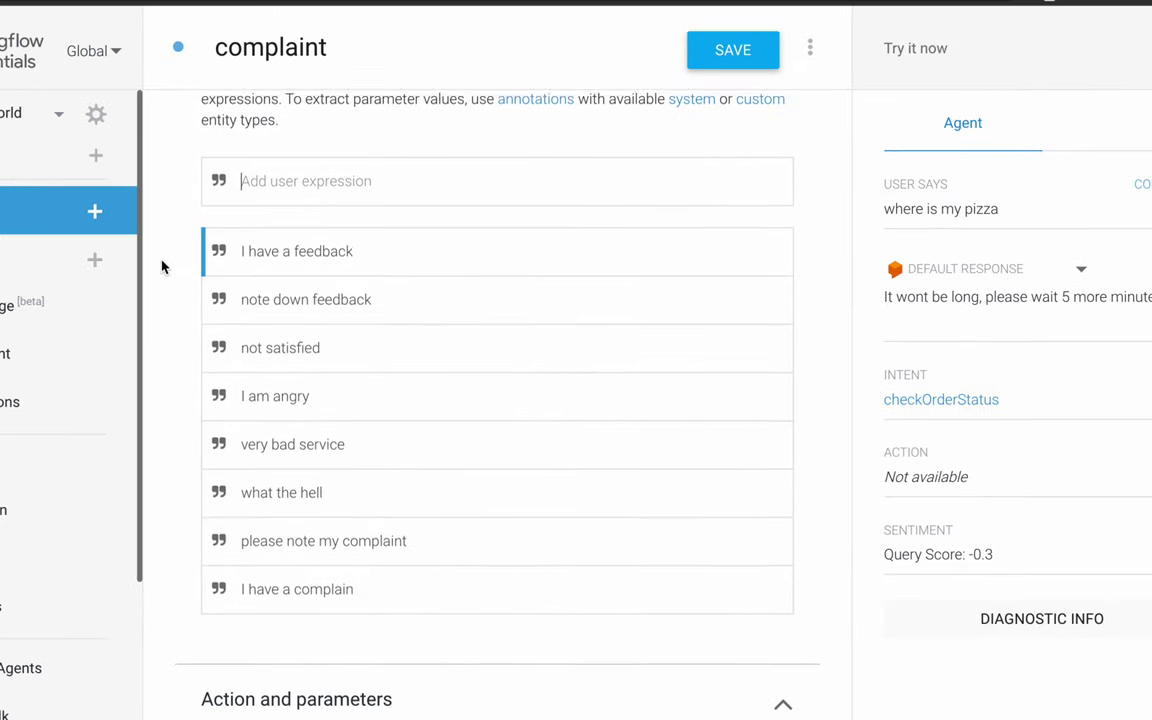
pyautogui.scroll(1, 163, 267)
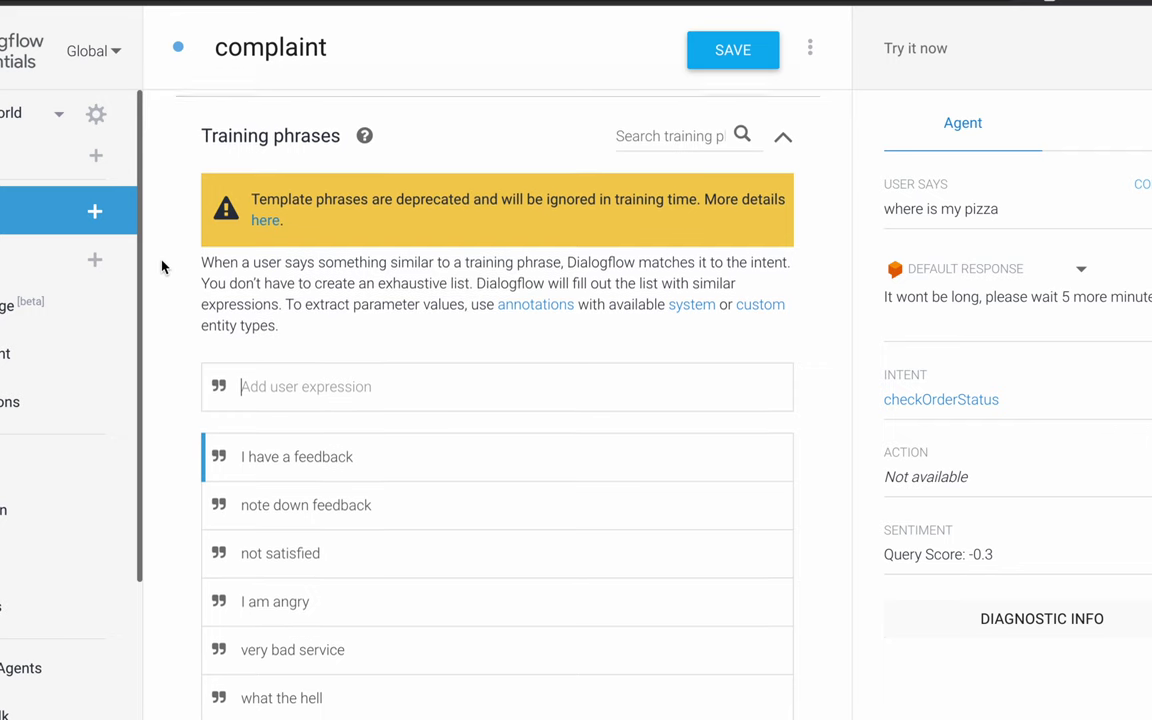
pyautogui.scroll(-1, 163, 267)
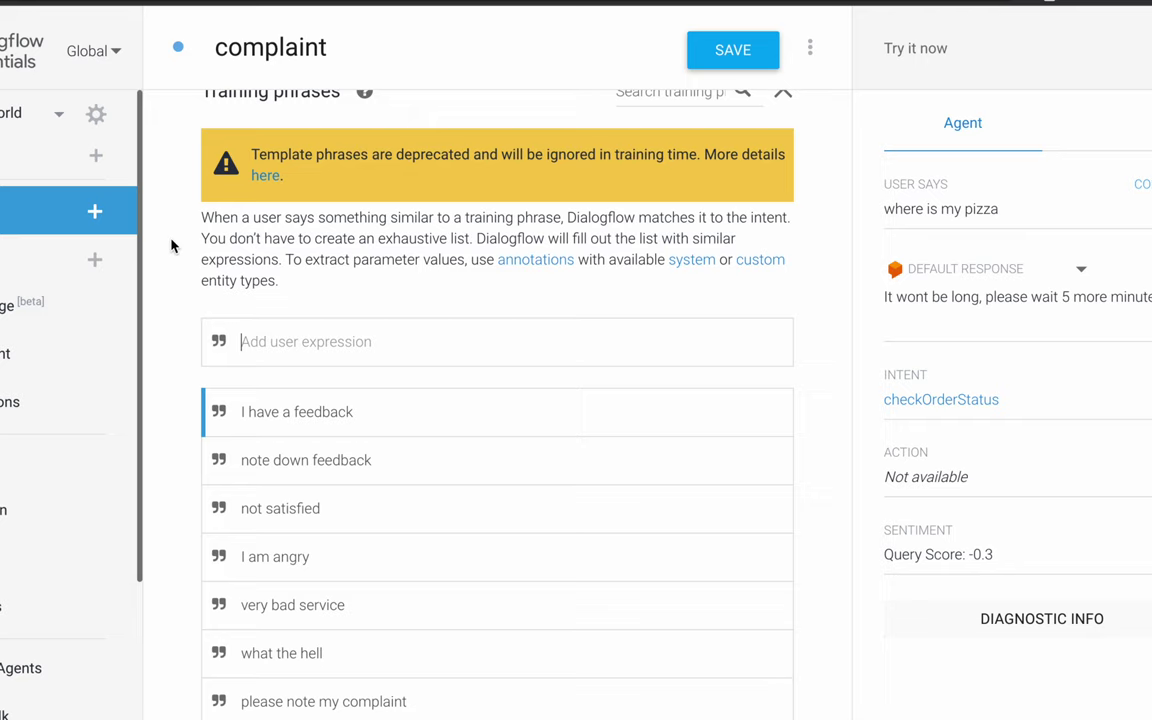
pyautogui.scroll(3, 171, 246)
pyautogui.click(224, 126)
pyautogui.click(224, 126)
pyautogui.scroll(-1, 180, 272)
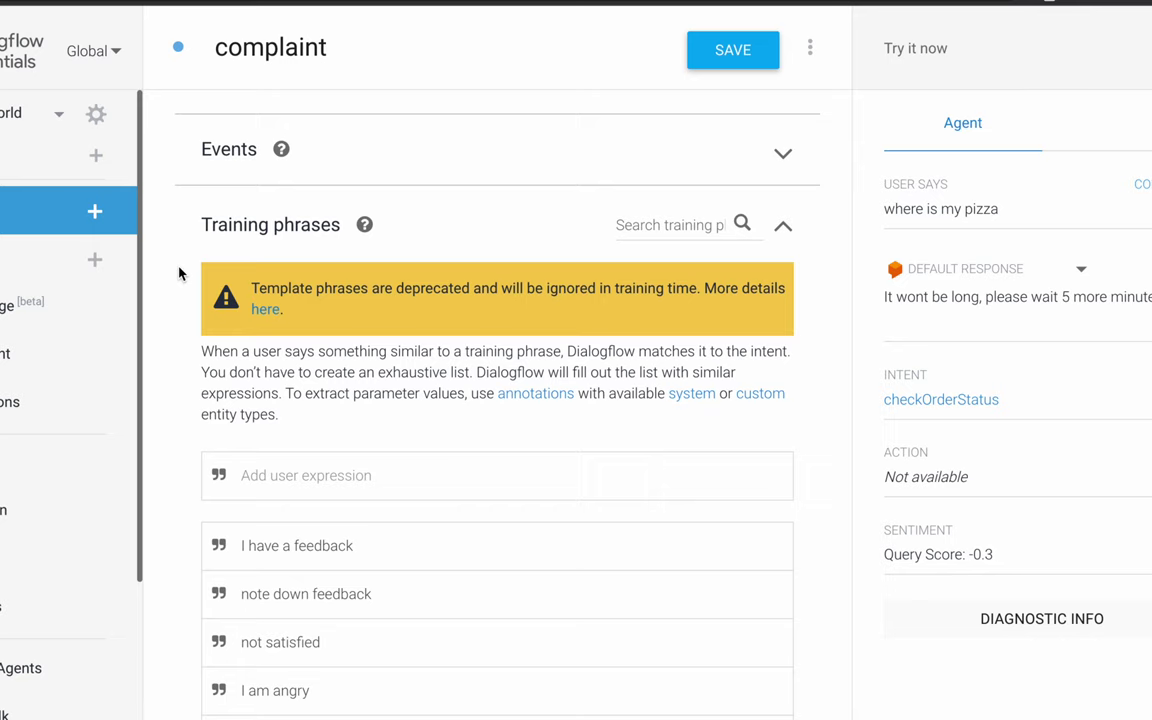
pyautogui.scroll(-3, 172, 303)
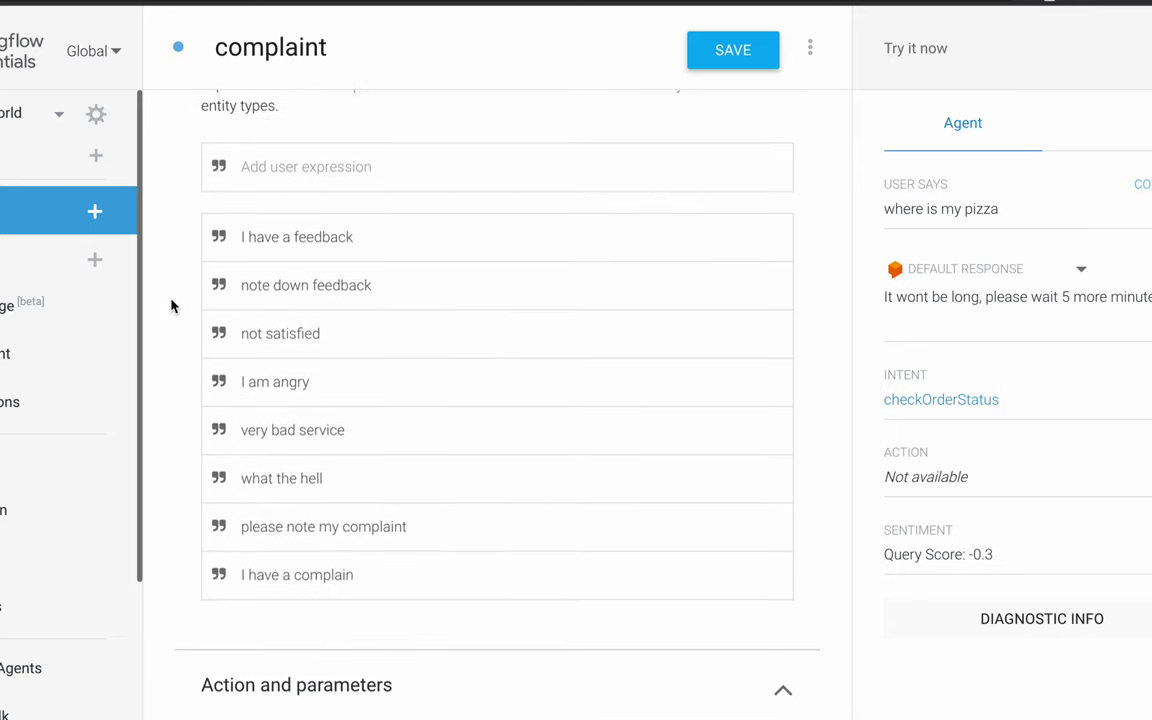
pyautogui.scroll(2, 172, 310)
pyautogui.scroll(-4, 171, 321)
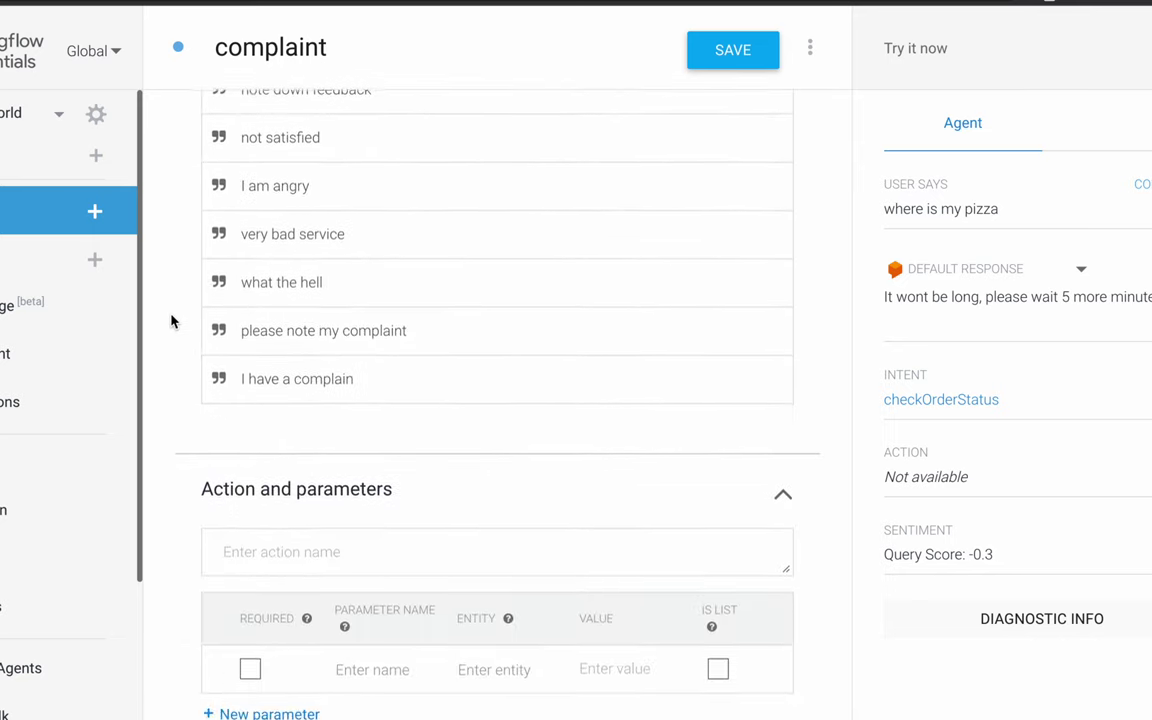
# - Add the text response "I have noted down your complaint." to the complaint intent
pyautogui.scroll(-1, 171, 321)
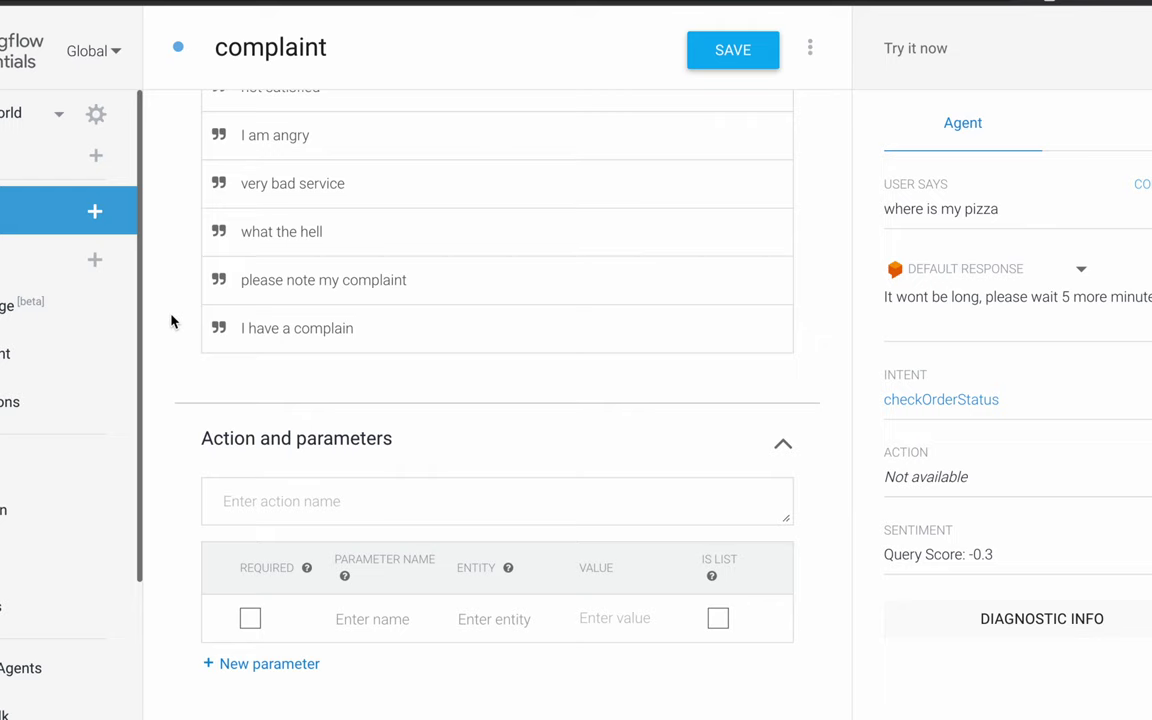
pyautogui.scroll(-4, 171, 351)
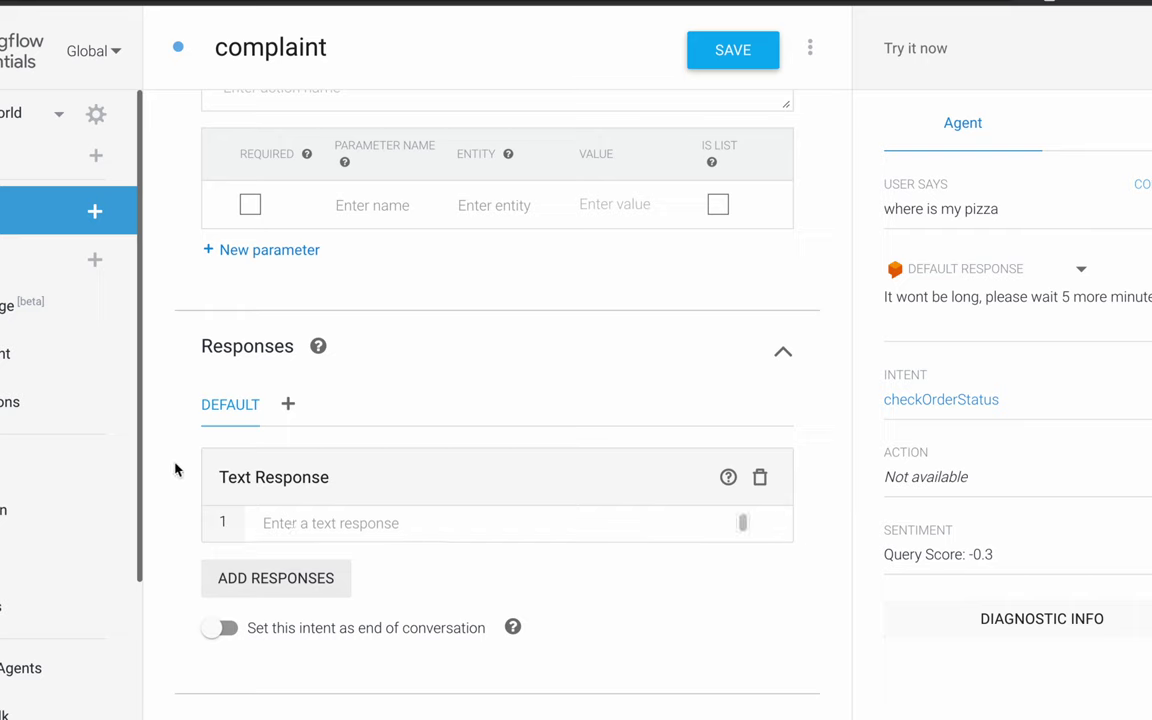
pyautogui.click(282, 521)
pyautogui.write('I have no')
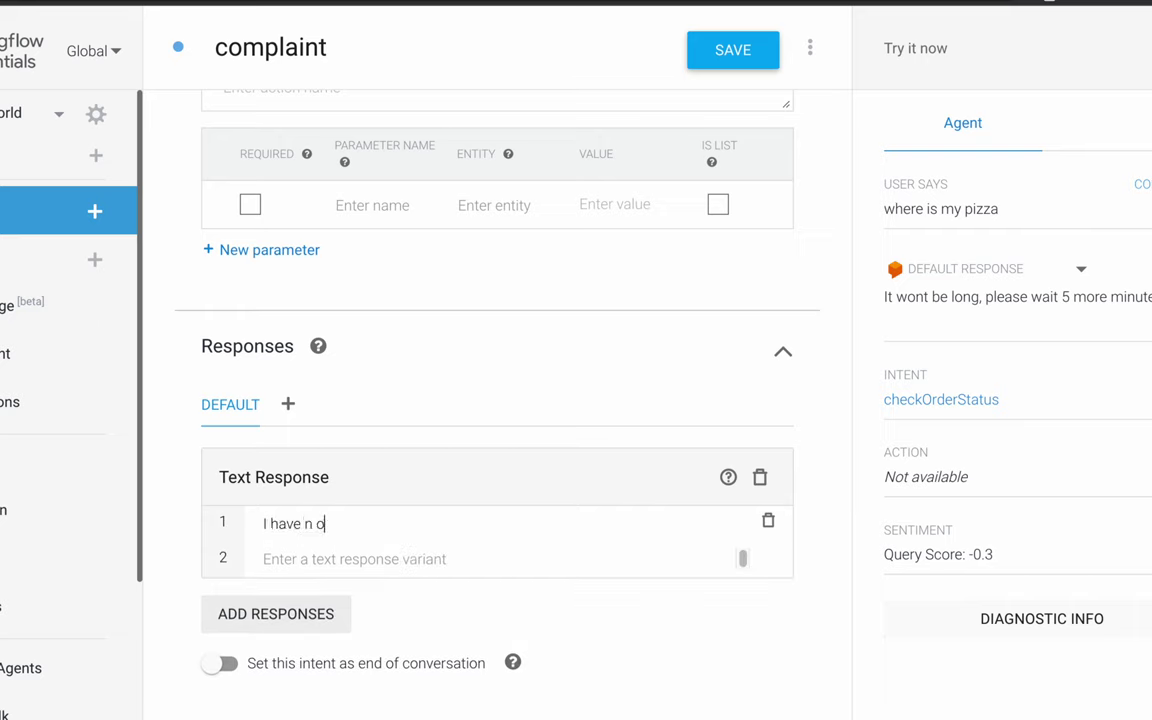
pyautogui.press('BackSpace')
pyautogui.write('oted down your compa')
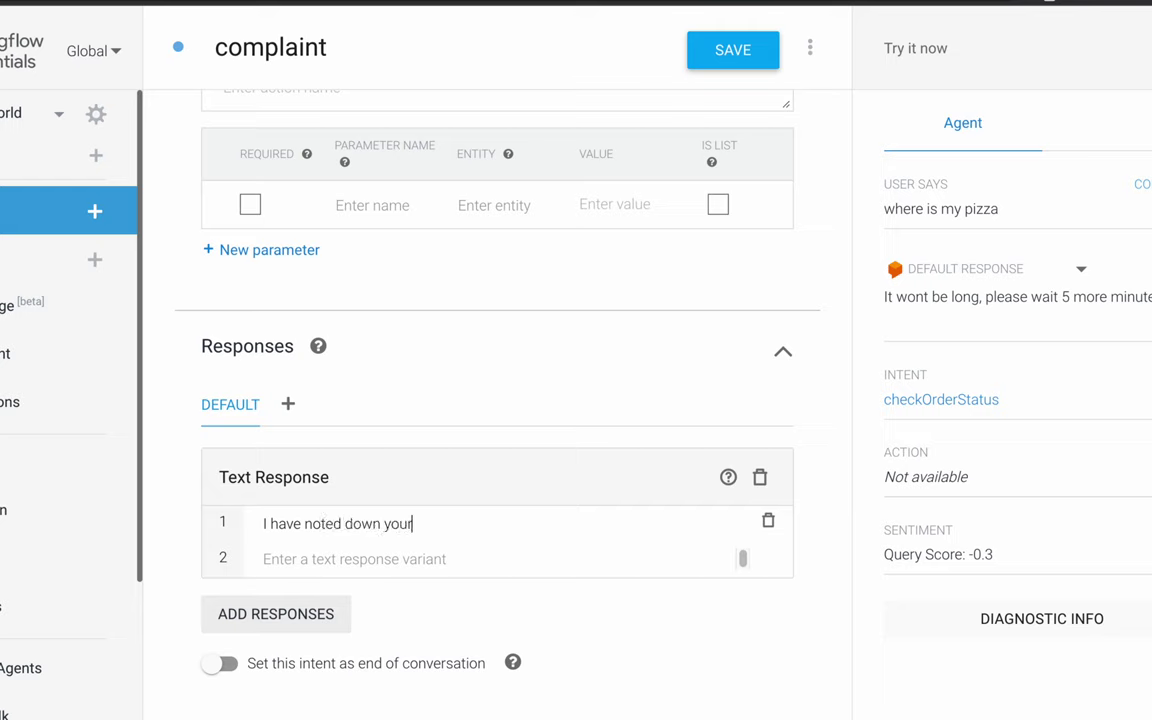
pyautogui.press('BackSpace')
pyautogui.press('BackSpace')
pyautogui.write('plain')
pyautogui.write('t, th')
pyautogui.press('BackSpace')
pyautogui.press('BackSpace')
pyautogui.press('BackSpace')
pyautogui.press('BackSpace')
pyautogui.write('.')
pyautogui.press('Return')
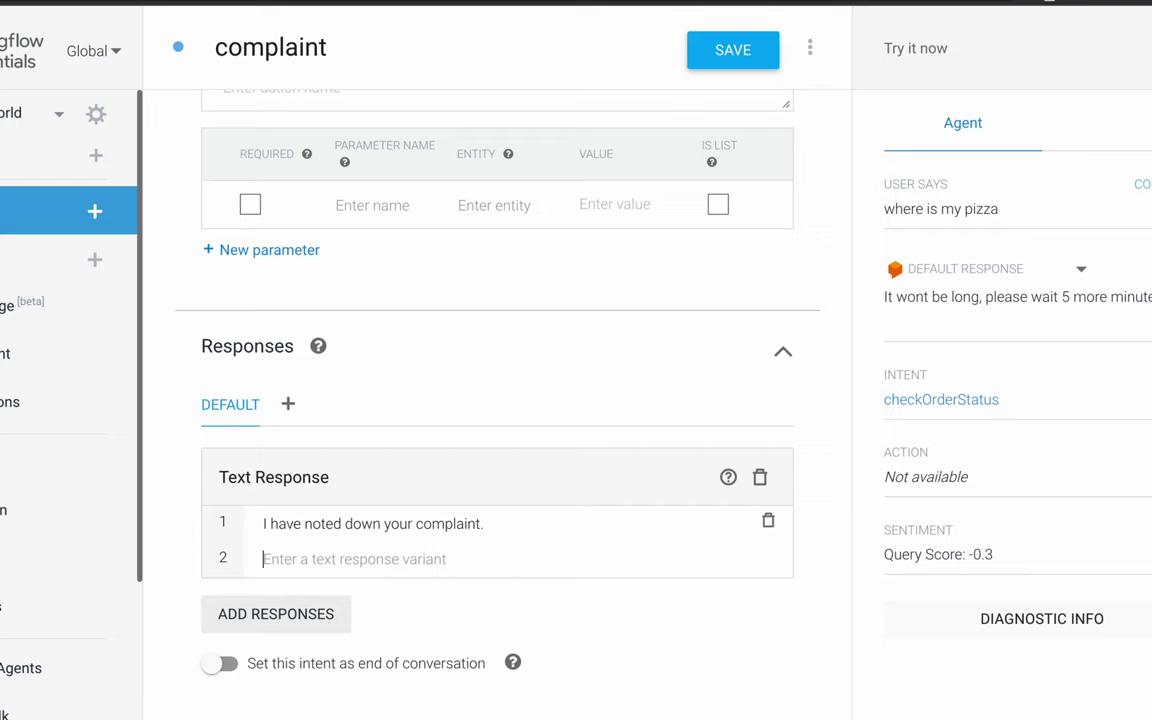
# - Add the second text response variant "your complain is noted" and save the complaint intent
pyautogui.write('your comp')
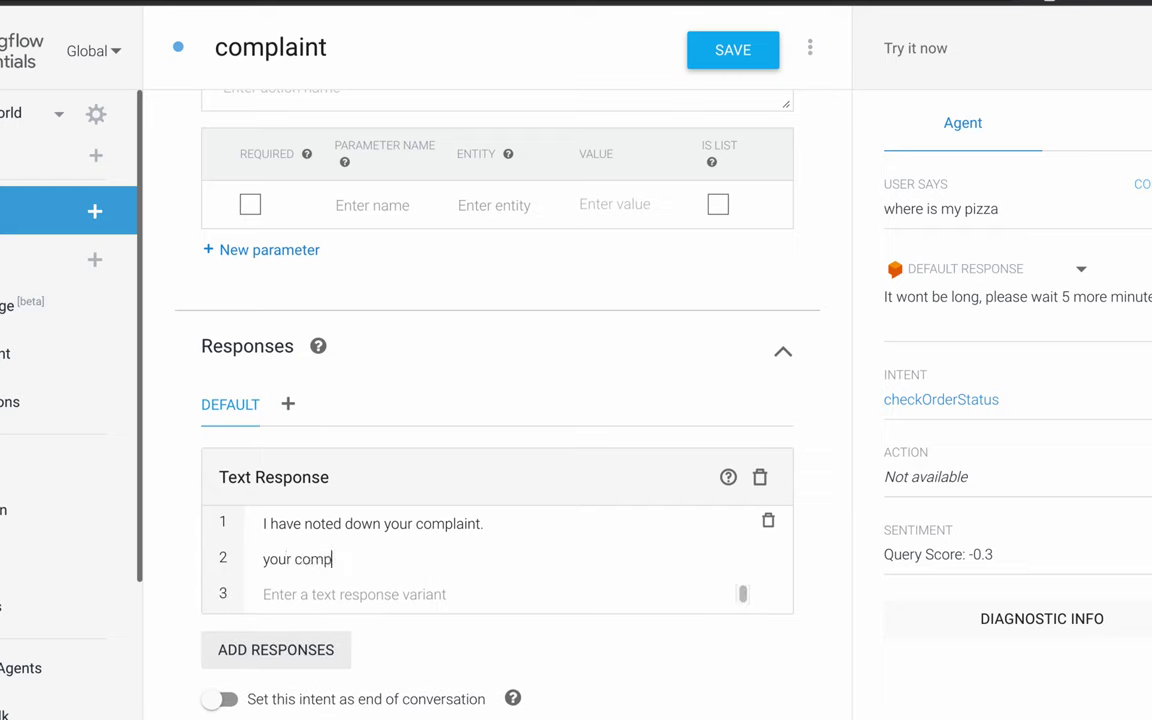
pyautogui.write('lain is noted')
pyautogui.press('Left')
pyautogui.press('Left')
pyautogui.press('Left')
pyautogui.press('Left')
pyautogui.press('Left')
pyautogui.press('Left')
pyautogui.press('Left')
pyautogui.press('Left')
pyautogui.press('Left')
pyautogui.press('BackSpace')
pyautogui.press('BackSpace')
pyautogui.press('BackSpace')
pyautogui.press('BackSpace')
pyautogui.press('BackSpace')
pyautogui.press('BackSpace')
pyautogui.press('BackSpace')
pyautogui.press('BackSpace')
pyautogui.write('co')
pyautogui.press('BackSpace')
pyautogui.press('BackSpace')
pyautogui.press('BackSpace')
pyautogui.write('complaint')
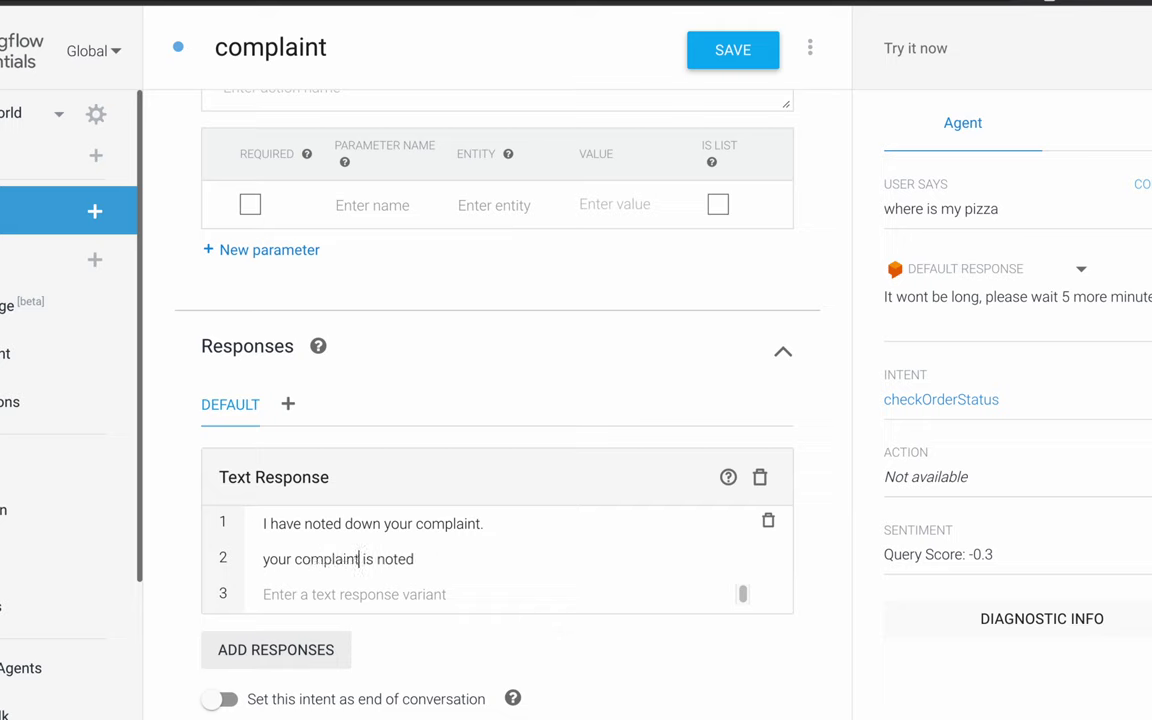
pyautogui.press('BackSpace')
pyautogui.click(731, 67)
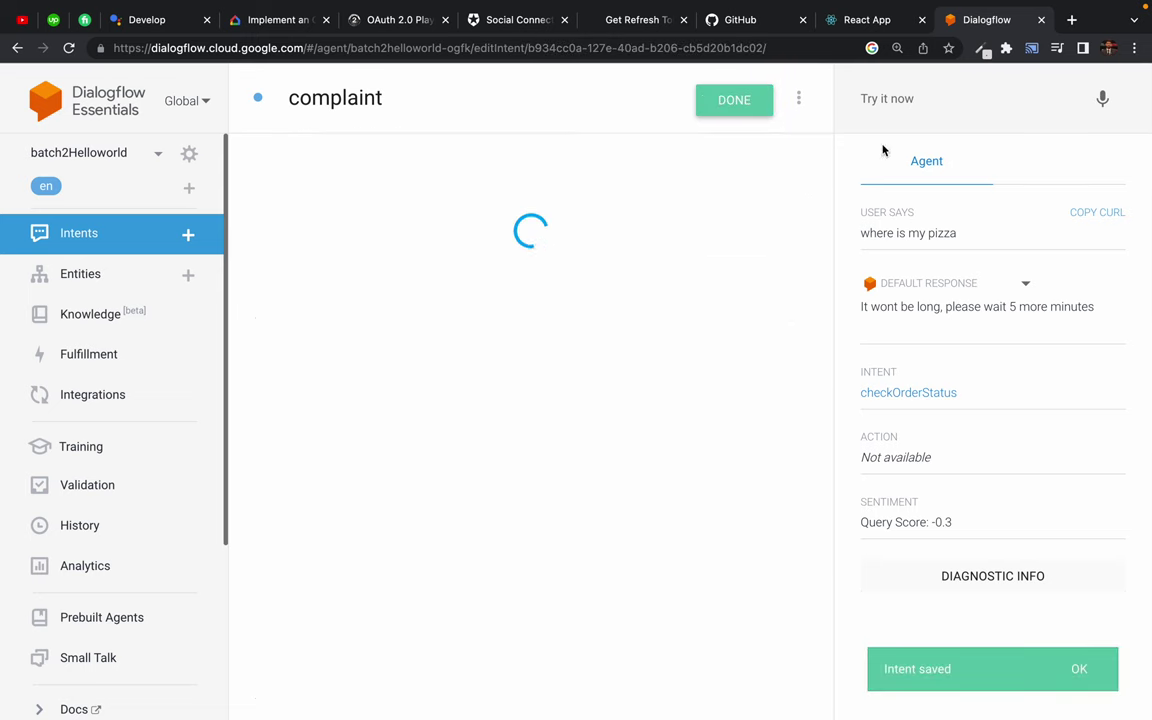
# - Test the agent with the message "what the hell"
pyautogui.click(900, 98)
pyautogui.write('what the hell')
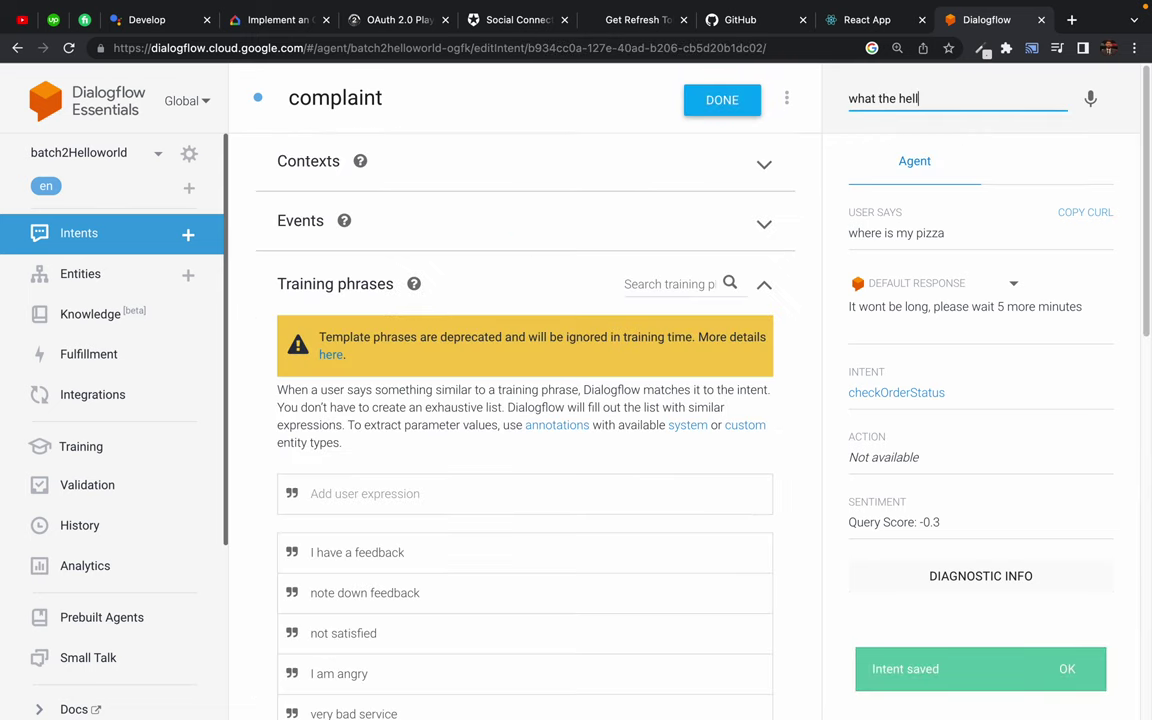
pyautogui.press('Return')
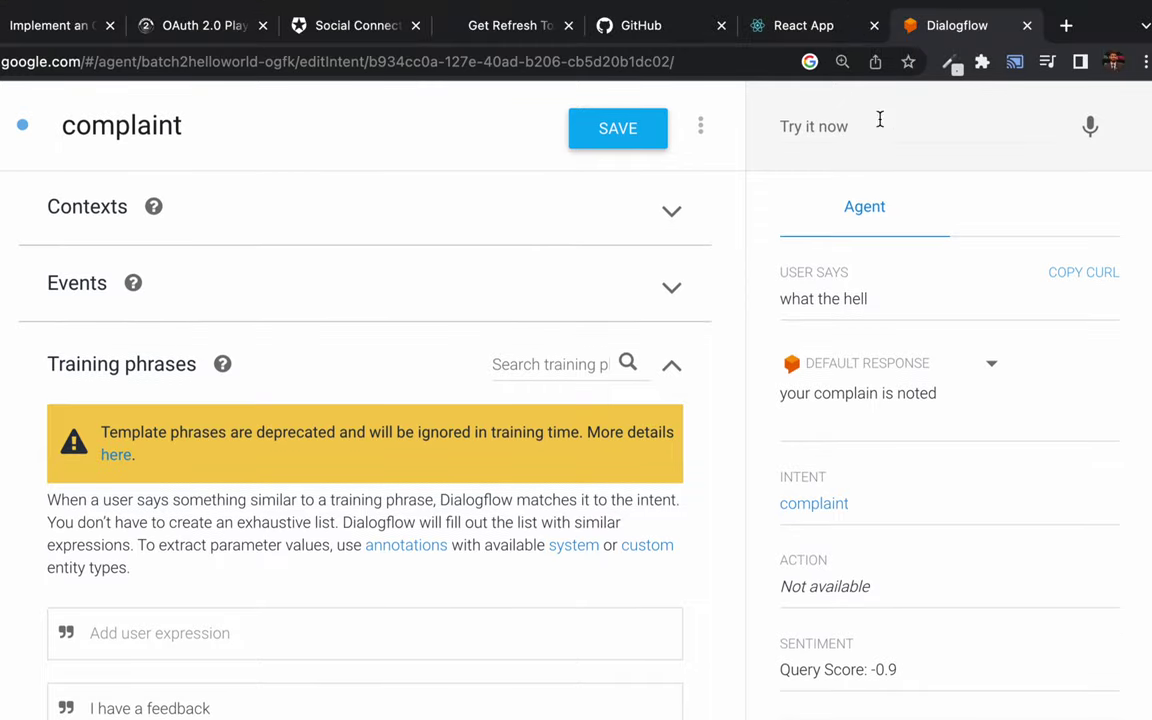
pyautogui.click(836, 130)
pyautogui.click(753, 178)
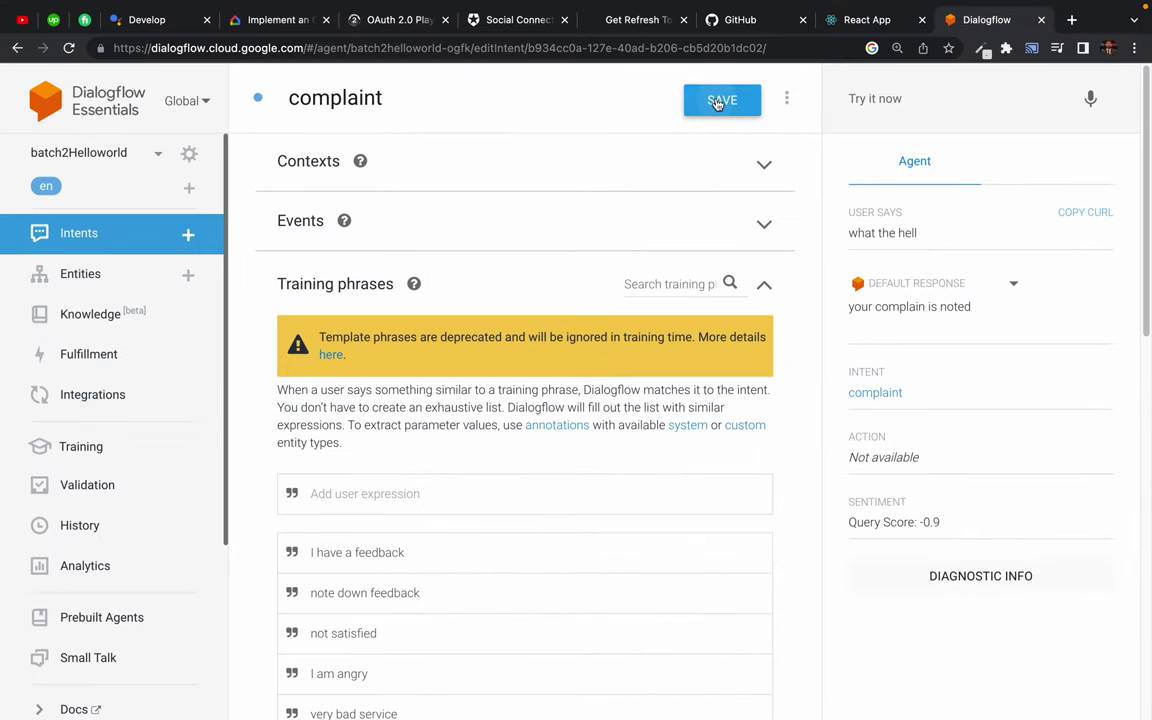
# - Save the complaint intent again
pyautogui.click(716, 100)
pyautogui.moveTo(242, 171)
pyautogui.mouseDown()
pyautogui.moveTo(288, 284)
pyautogui.moveTo(254, 174)
pyautogui.mouseUp()
pyautogui.click(720, 103)
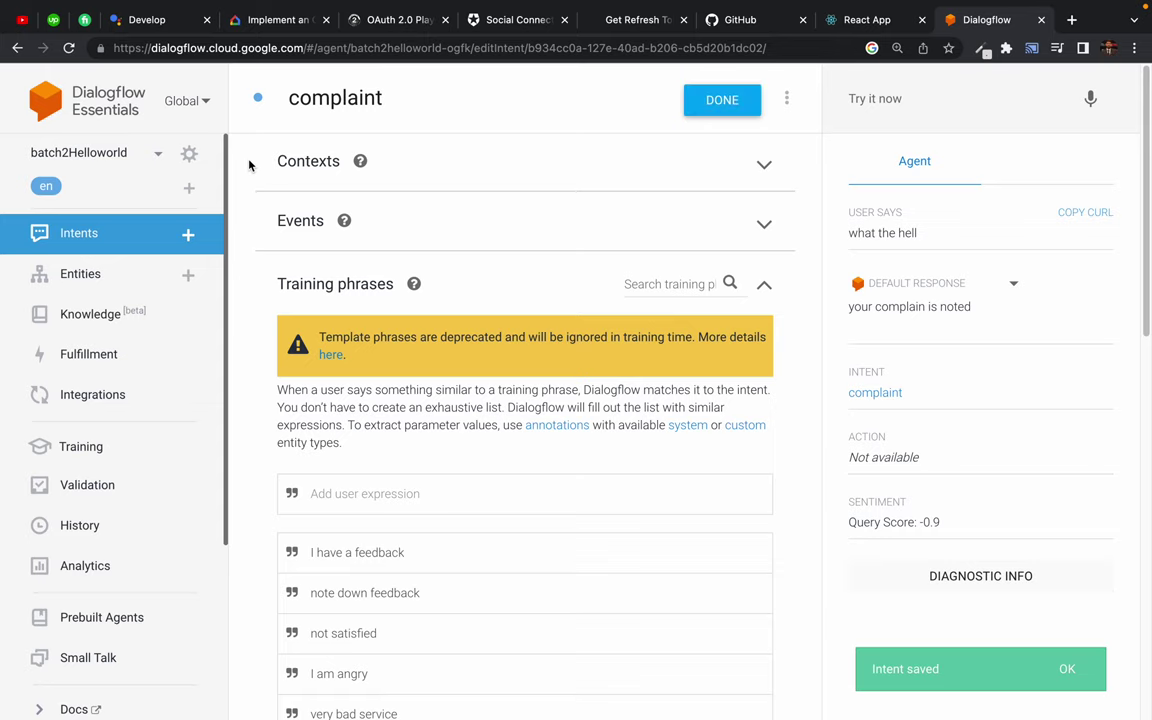
# - Open the newOrder intent and review its training phrases, parameters and text response
pyautogui.click(72, 230)
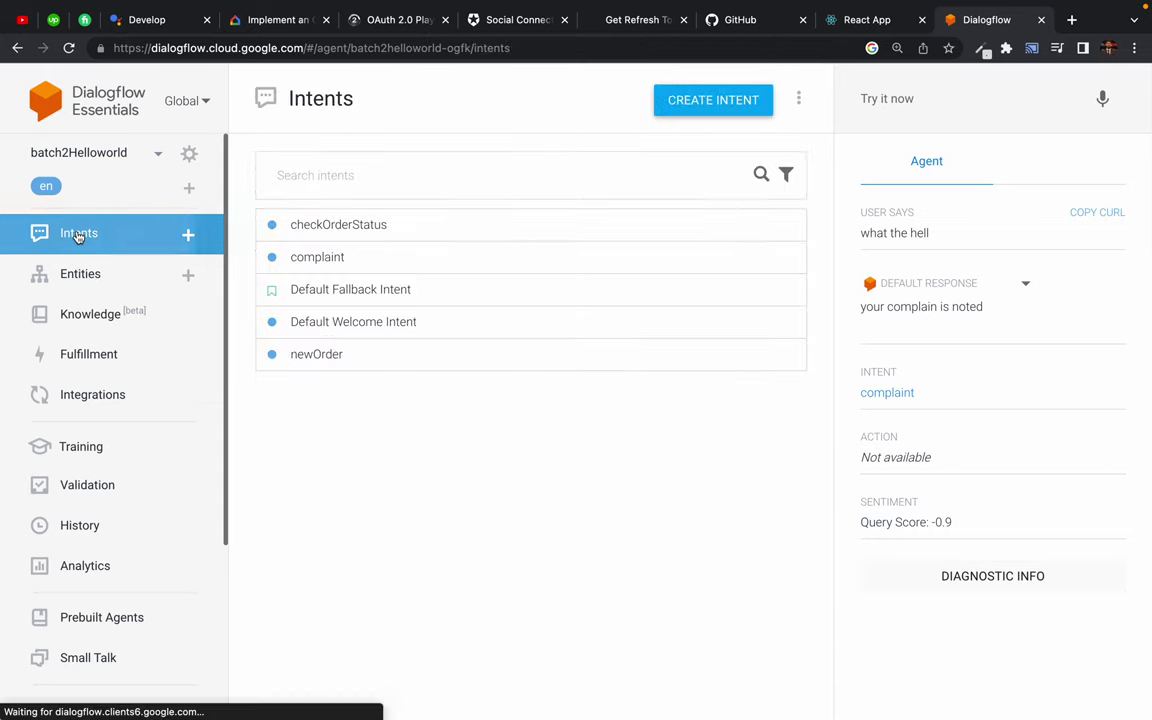
pyautogui.click(317, 357)
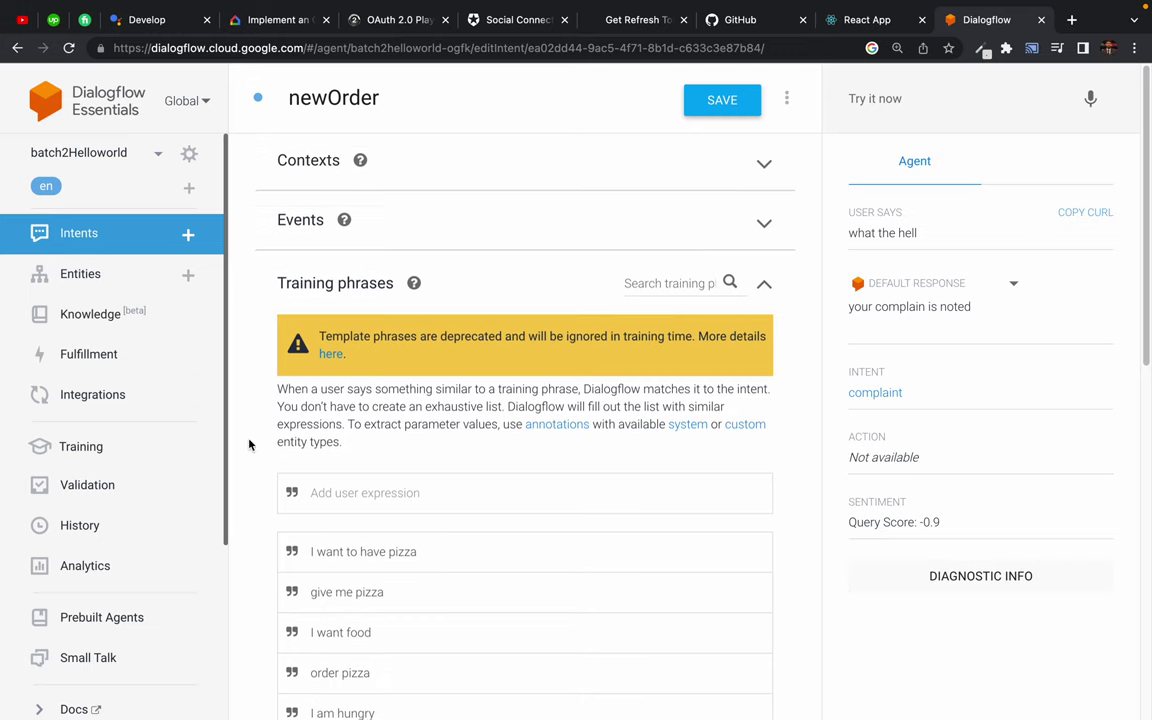
pyautogui.scroll(-3, 252, 400)
pyautogui.scroll(-4, 251, 450)
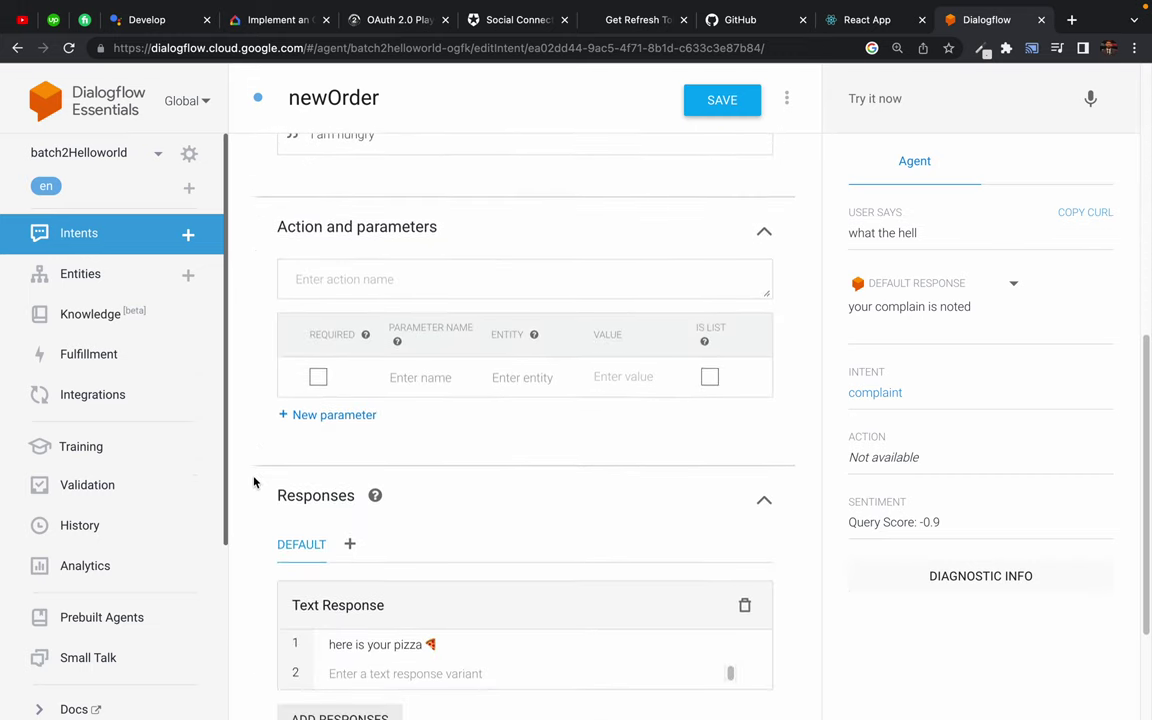
pyautogui.scroll(-2, 253, 482)
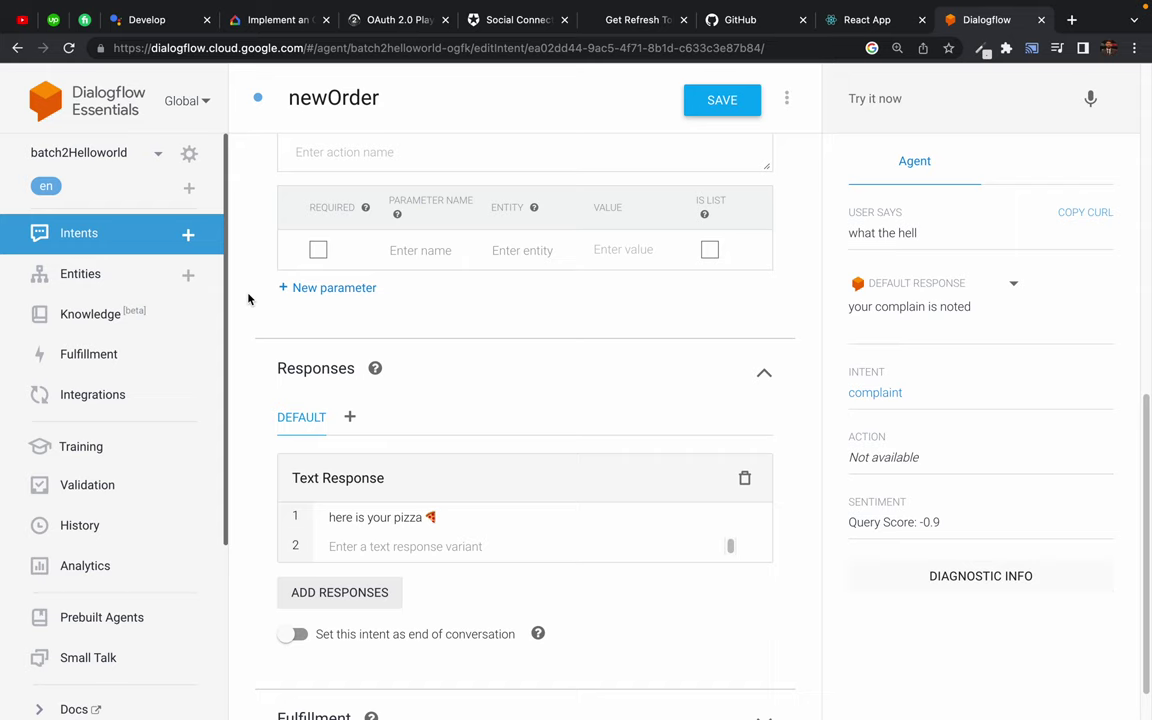
pyautogui.scroll(2, 248, 299)
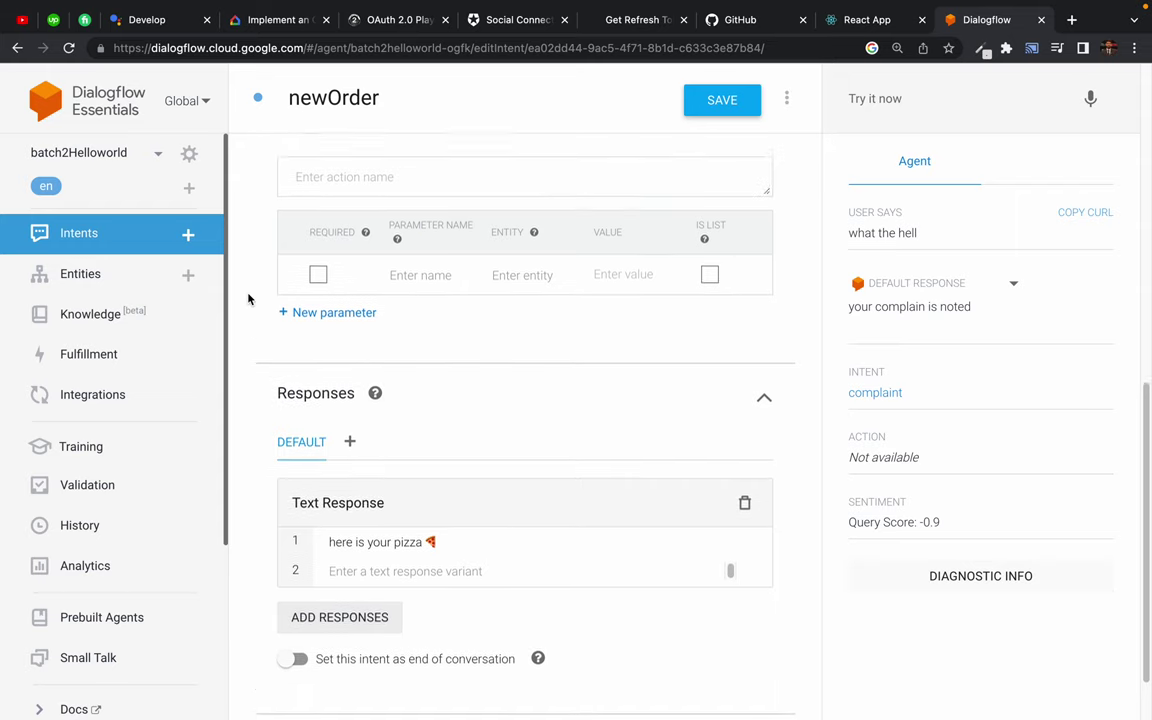
pyautogui.scroll(-1, 248, 299)
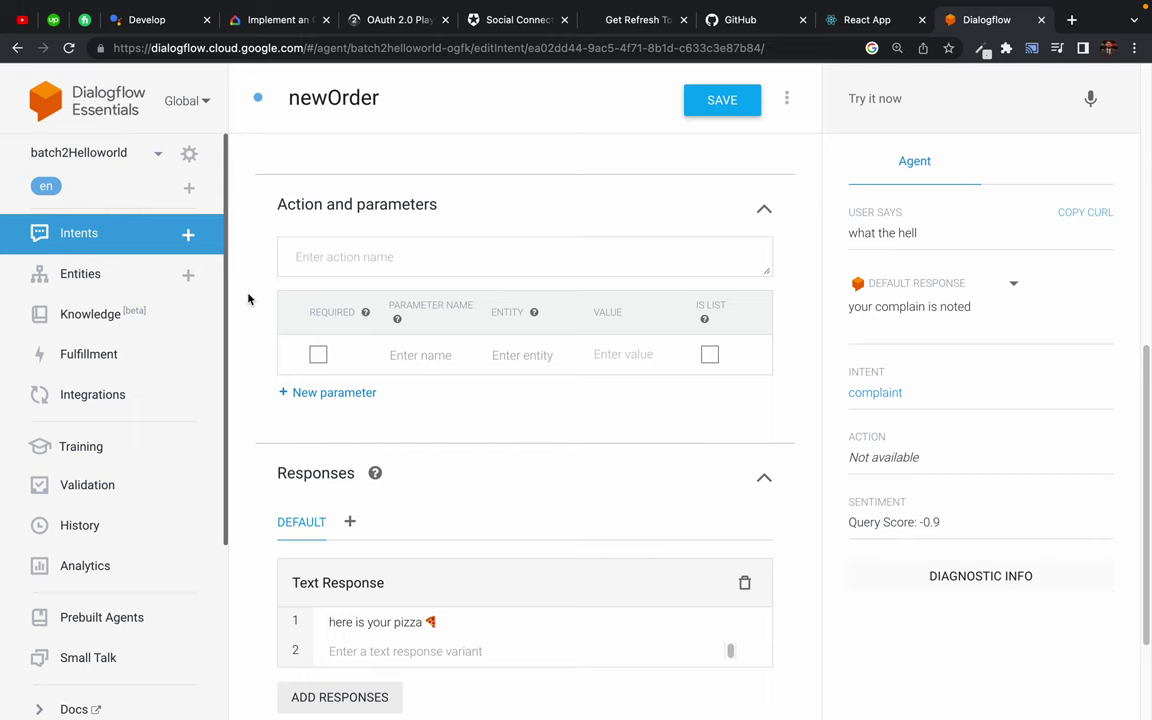
pyautogui.scroll(7, 248, 299)
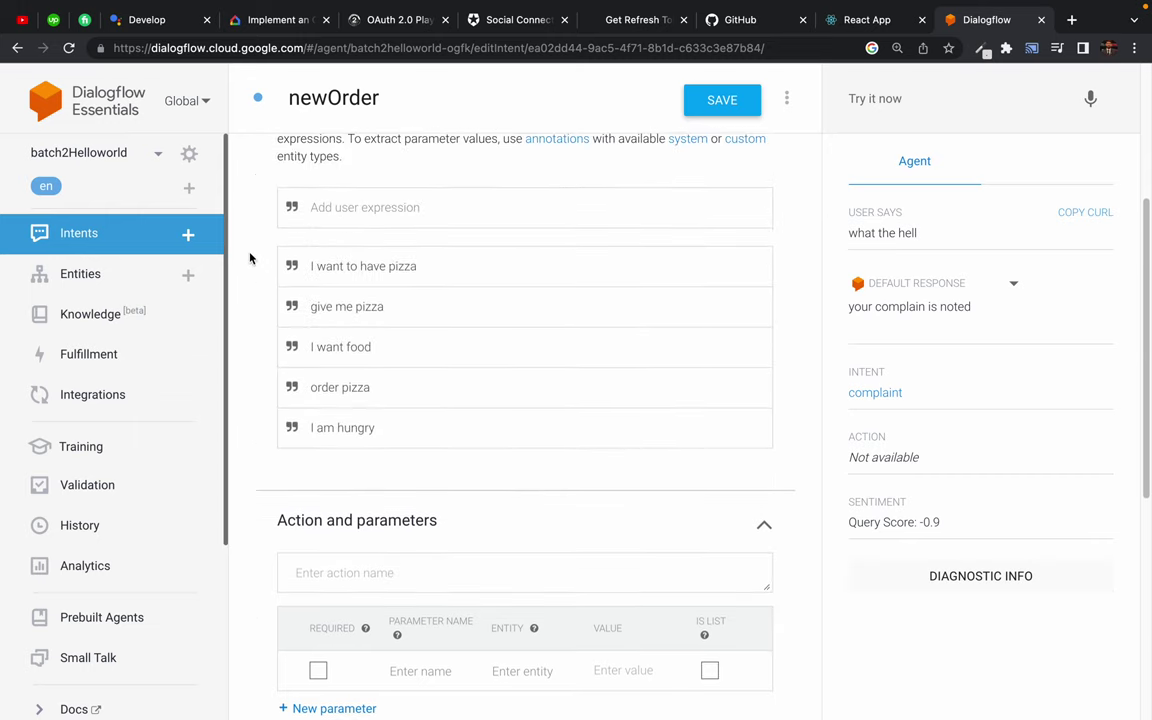
pyautogui.scroll(1, 252, 265)
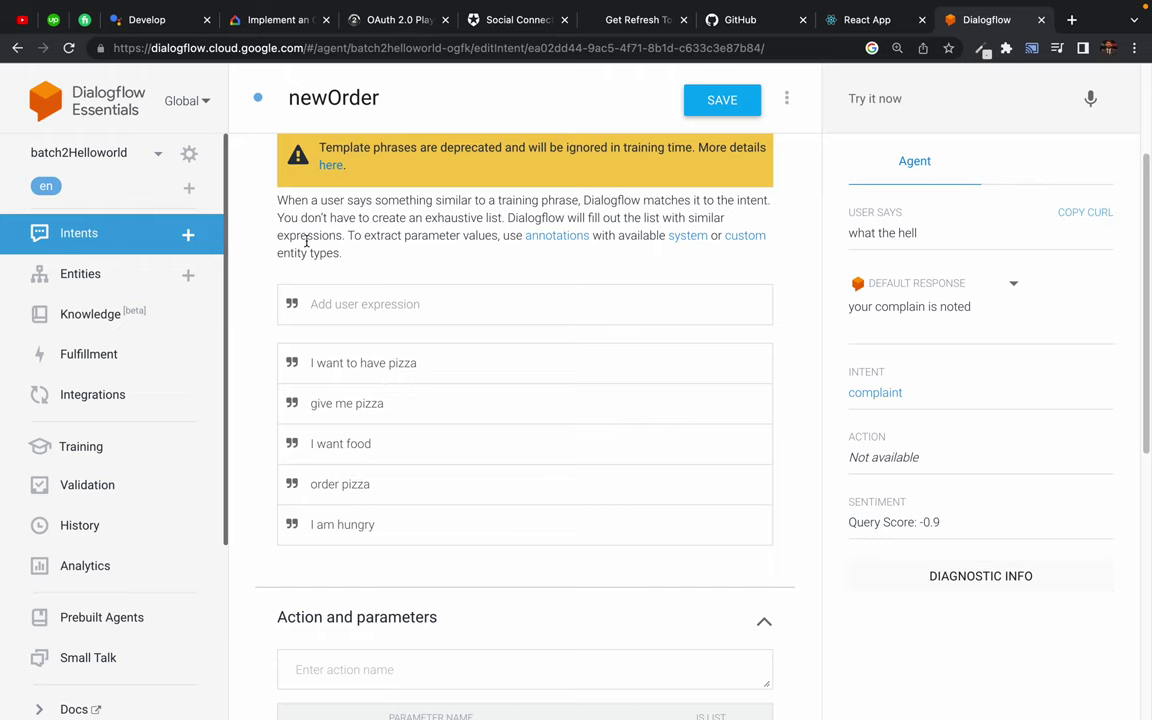
# - Add the training phrase "I want 5 pizza" to the newOrder intent and check its parameter annotation
pyautogui.click(320, 299)
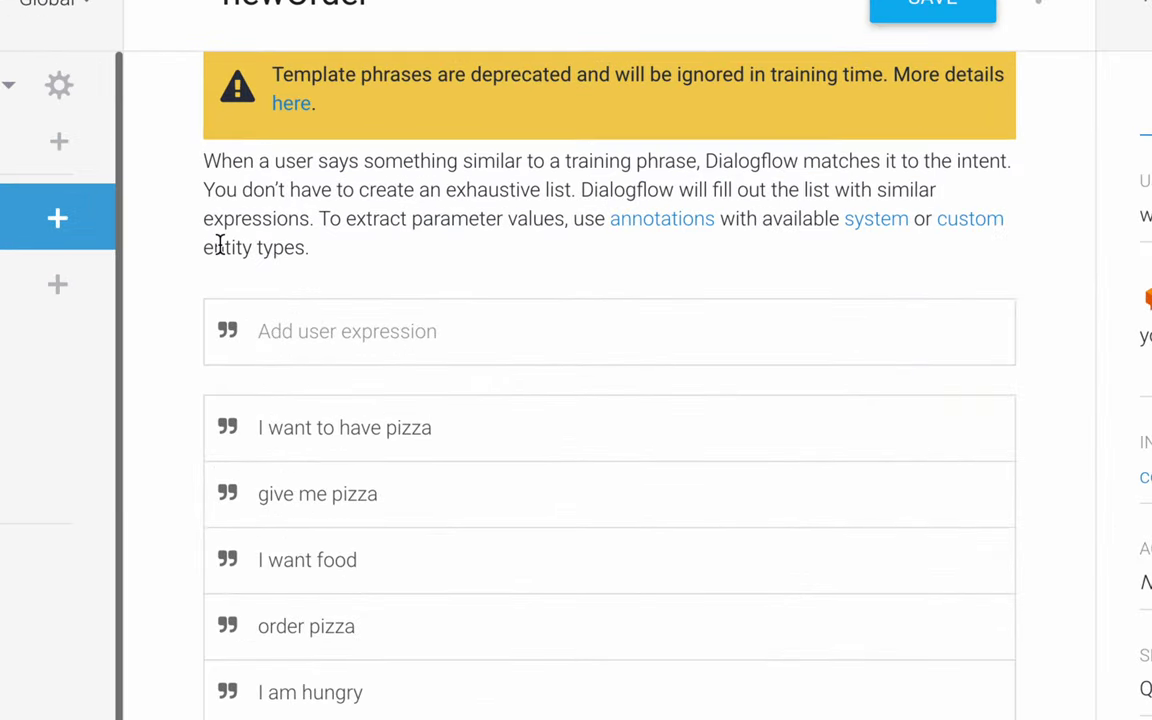
pyautogui.scroll(-1, 165, 331)
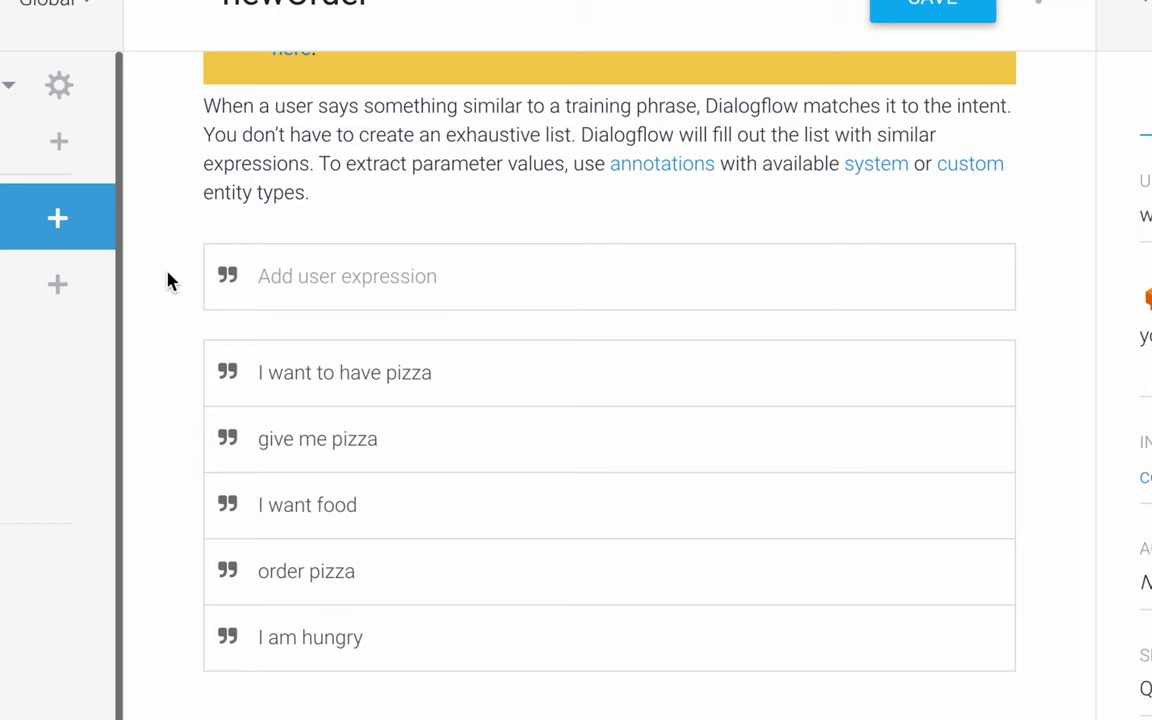
pyautogui.click(273, 287)
pyautogui.write('I want 5 pizza')
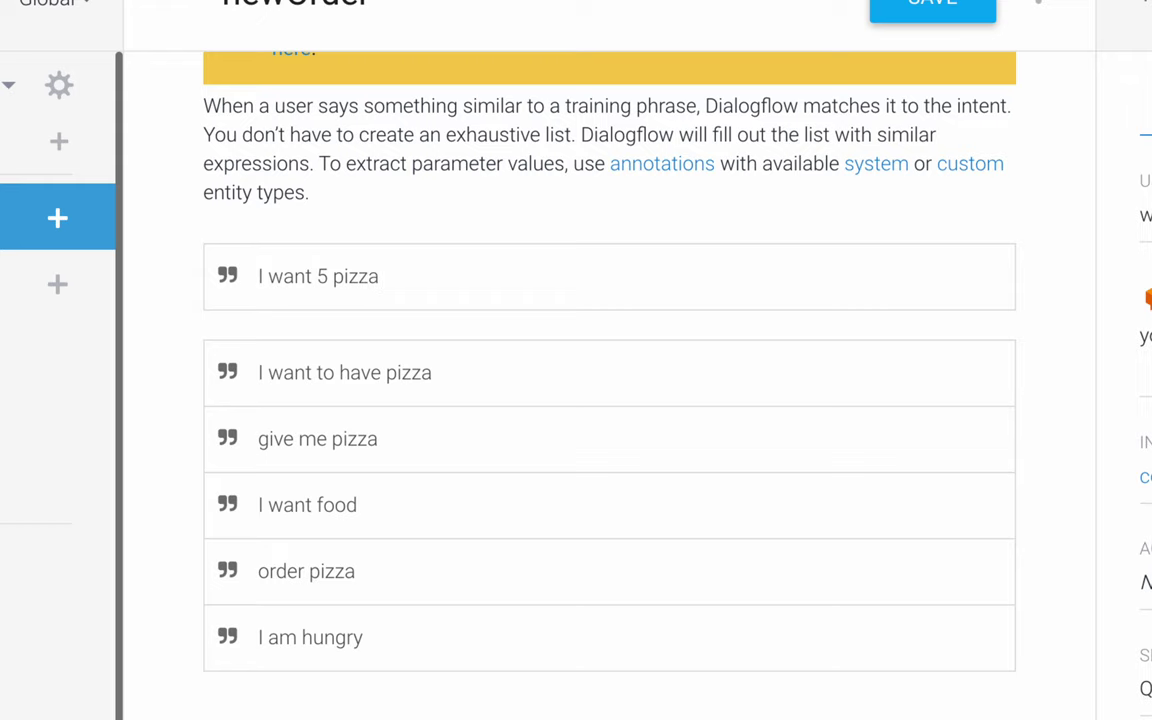
pyautogui.press('Return')
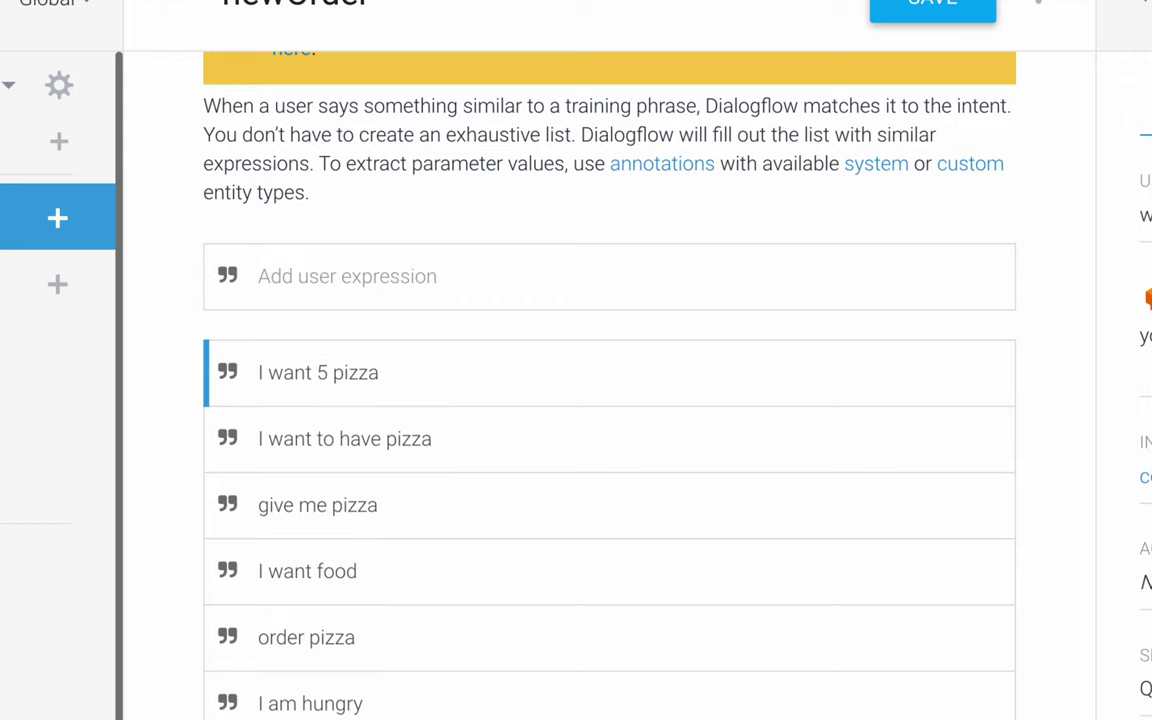
pyautogui.scroll(-1, 165, 381)
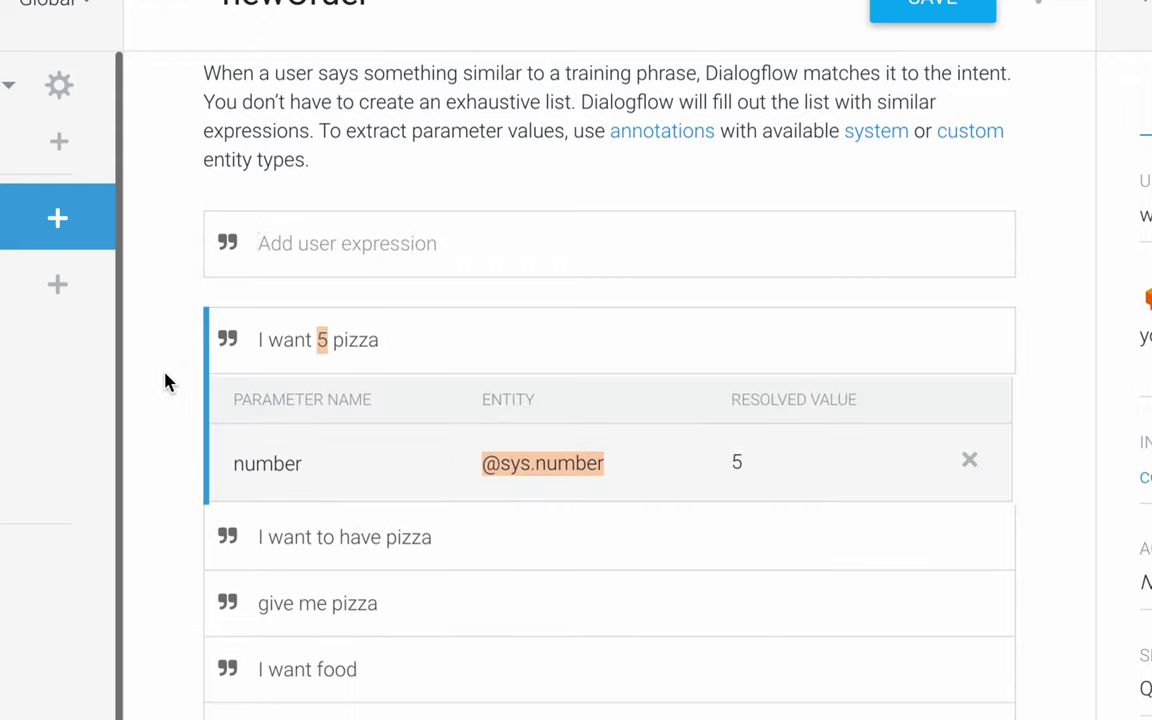
pyautogui.scroll(-1, 168, 382)
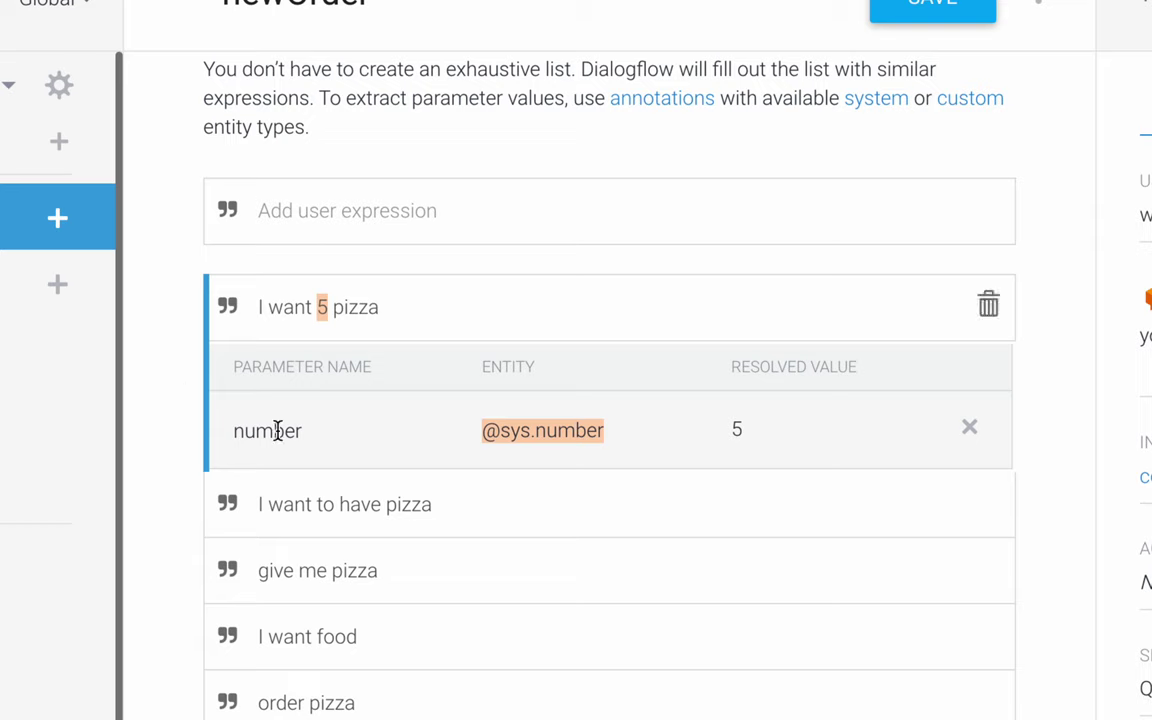
pyautogui.click(167, 345)
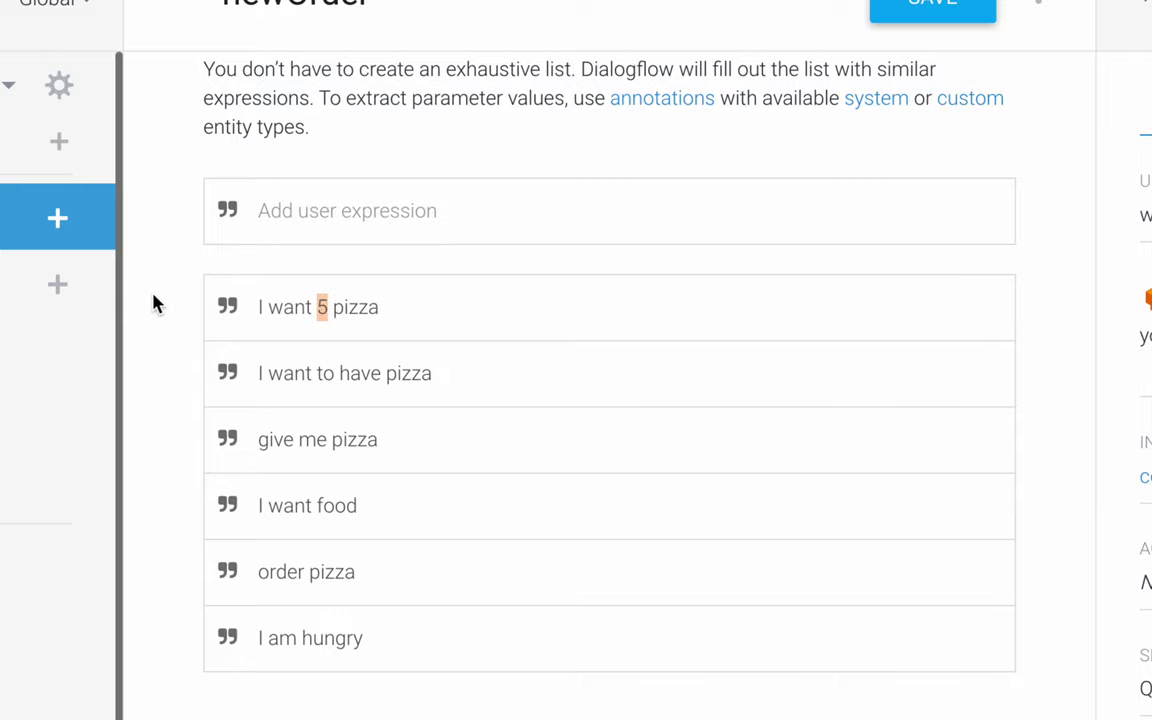
pyautogui.scroll(-2, 157, 378)
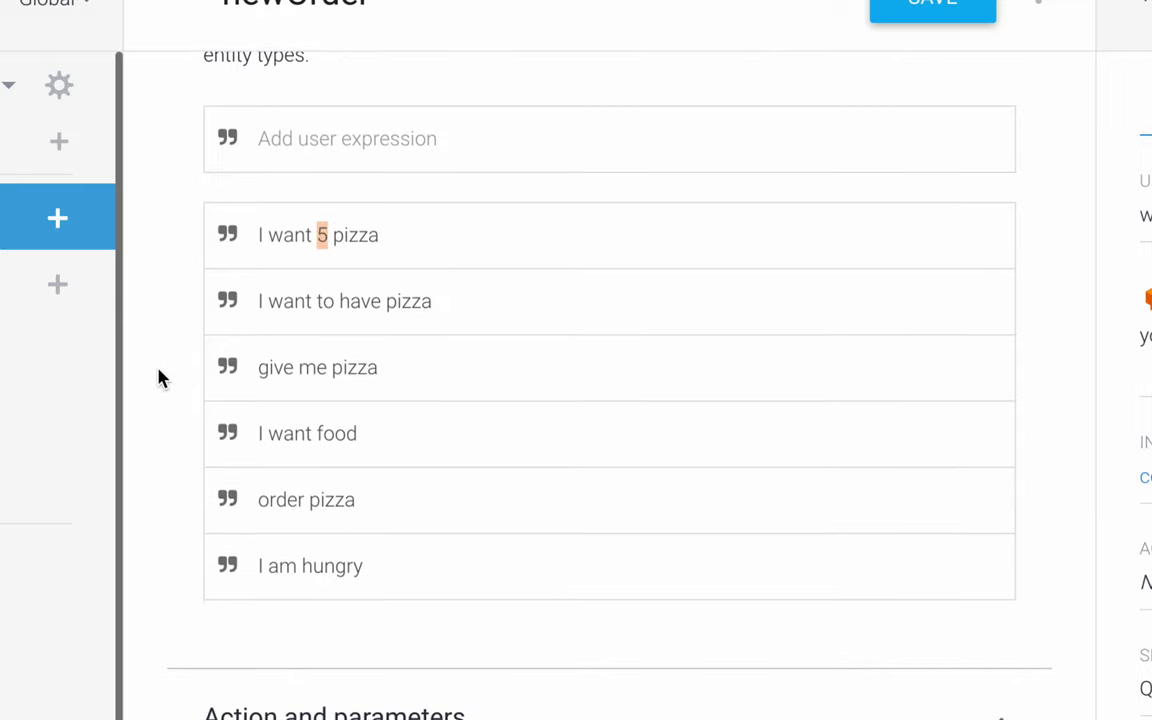
pyautogui.scroll(-5, 157, 376)
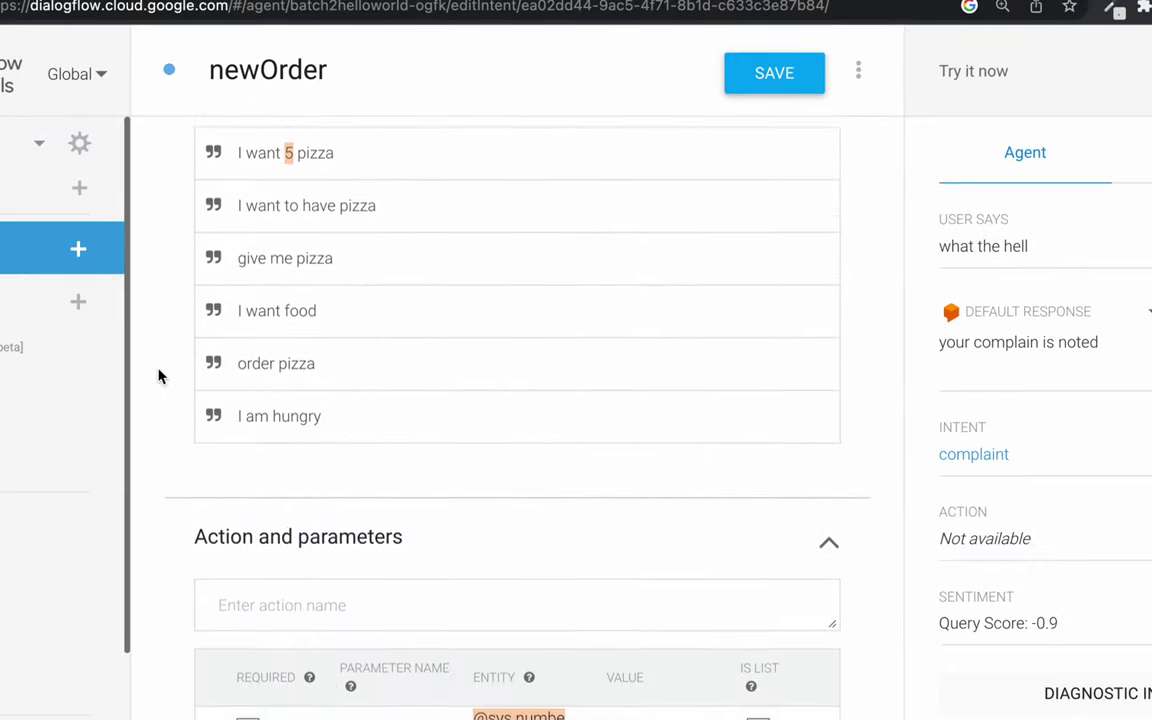
pyautogui.scroll(-1, 158, 376)
pyautogui.moveTo(198, 337); pyautogui.dragTo(445, 337)
pyautogui.click(257, 313)
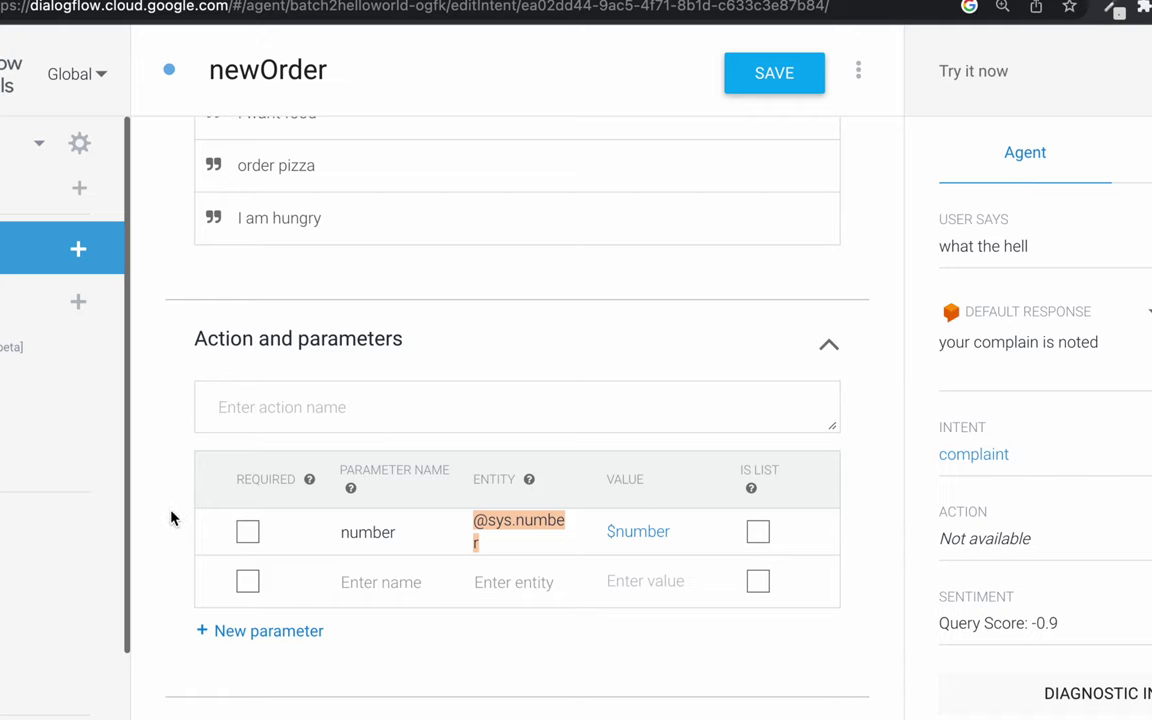
pyautogui.scroll(-1, 172, 517)
pyautogui.moveTo(196, 265); pyautogui.dragTo(254, 268)
pyautogui.click(197, 291)
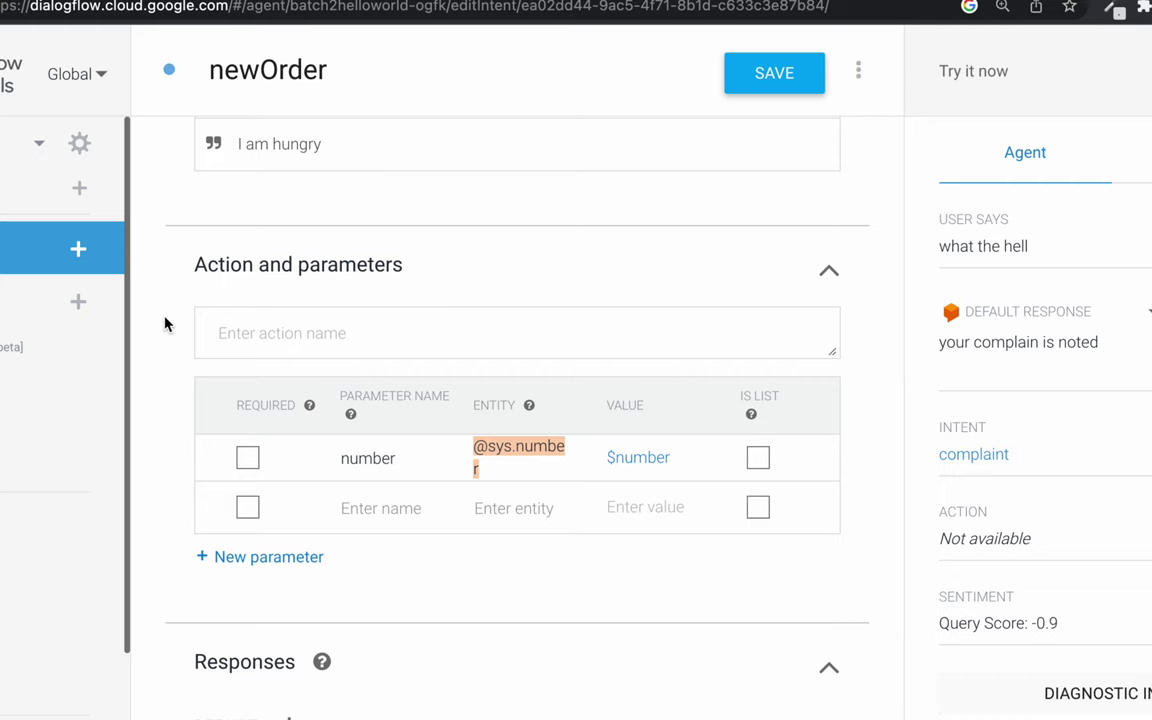
pyautogui.doubleClick(248, 81)
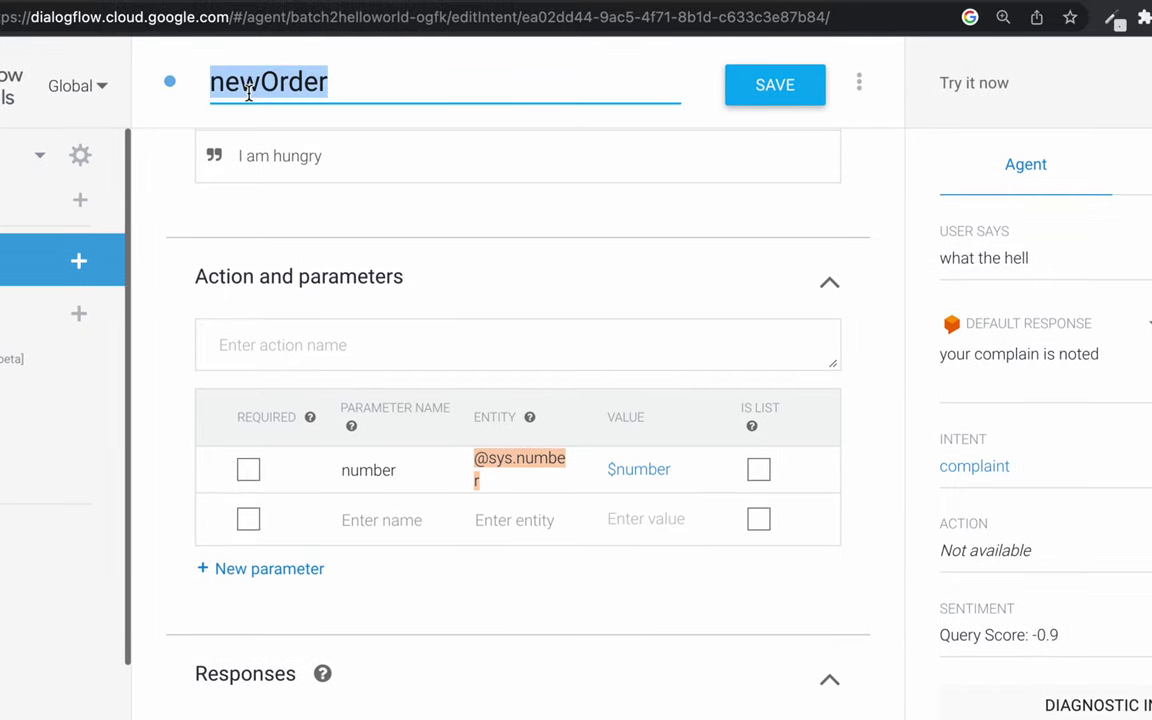
pyautogui.click(177, 292)
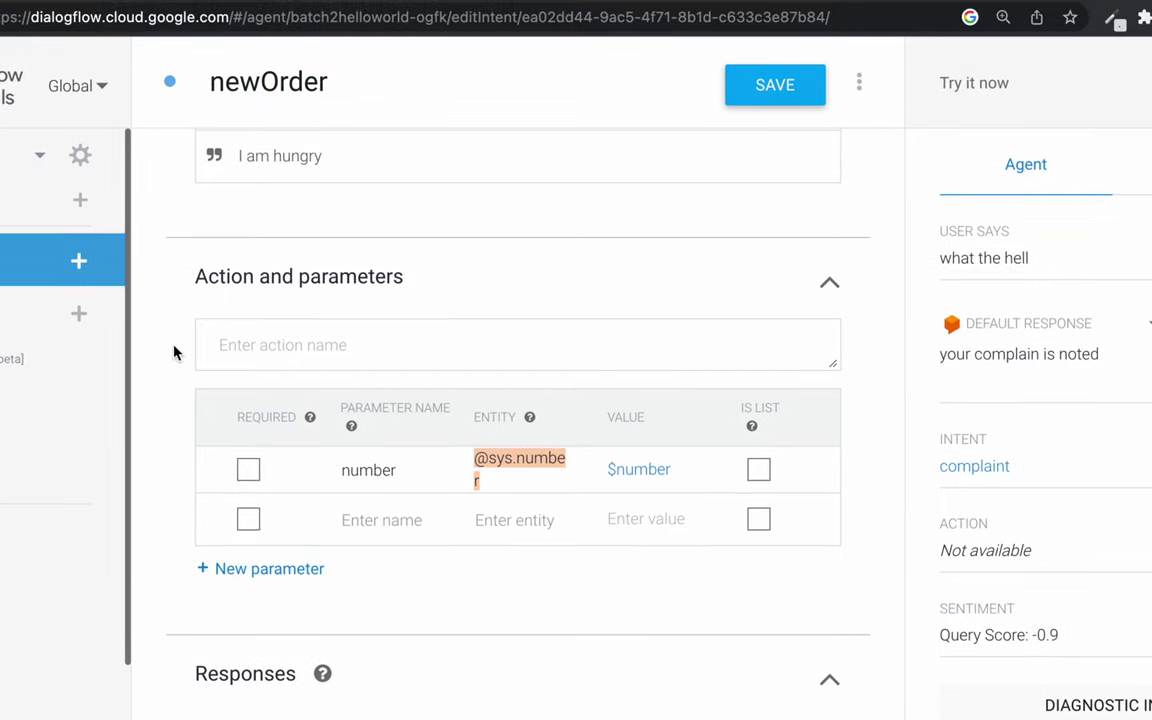
pyautogui.scroll(-2, 700, 518)
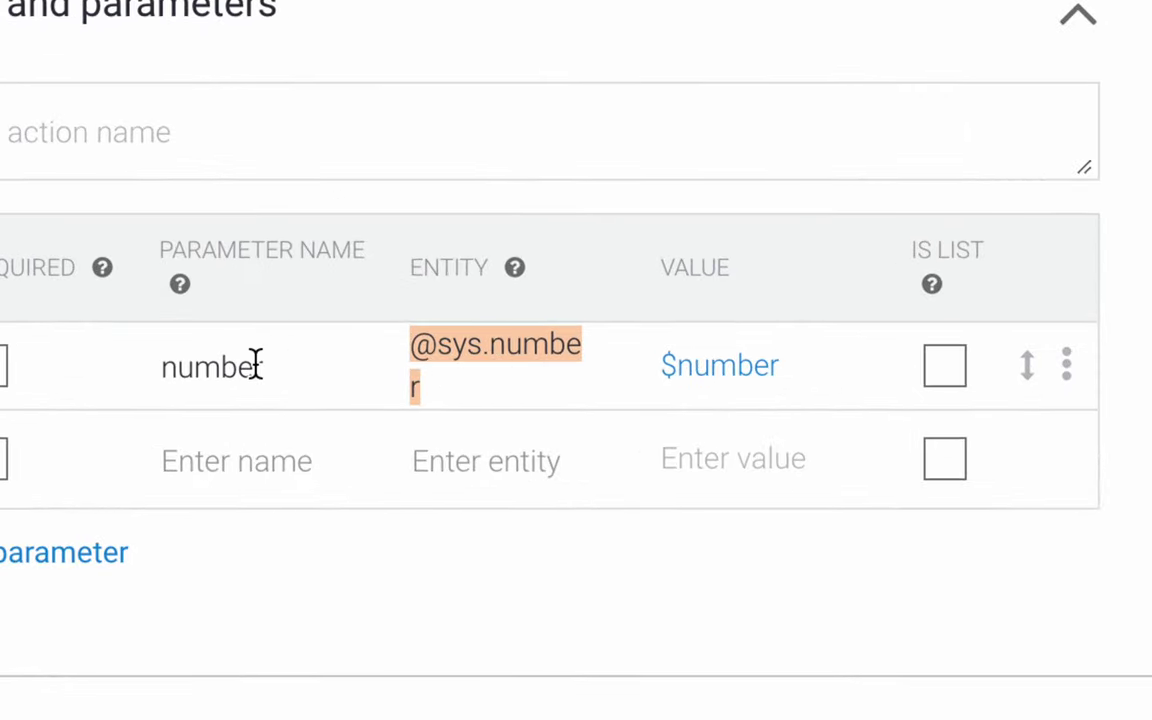
pyautogui.doubleClick(224, 366)
pyautogui.press('BackSpace')
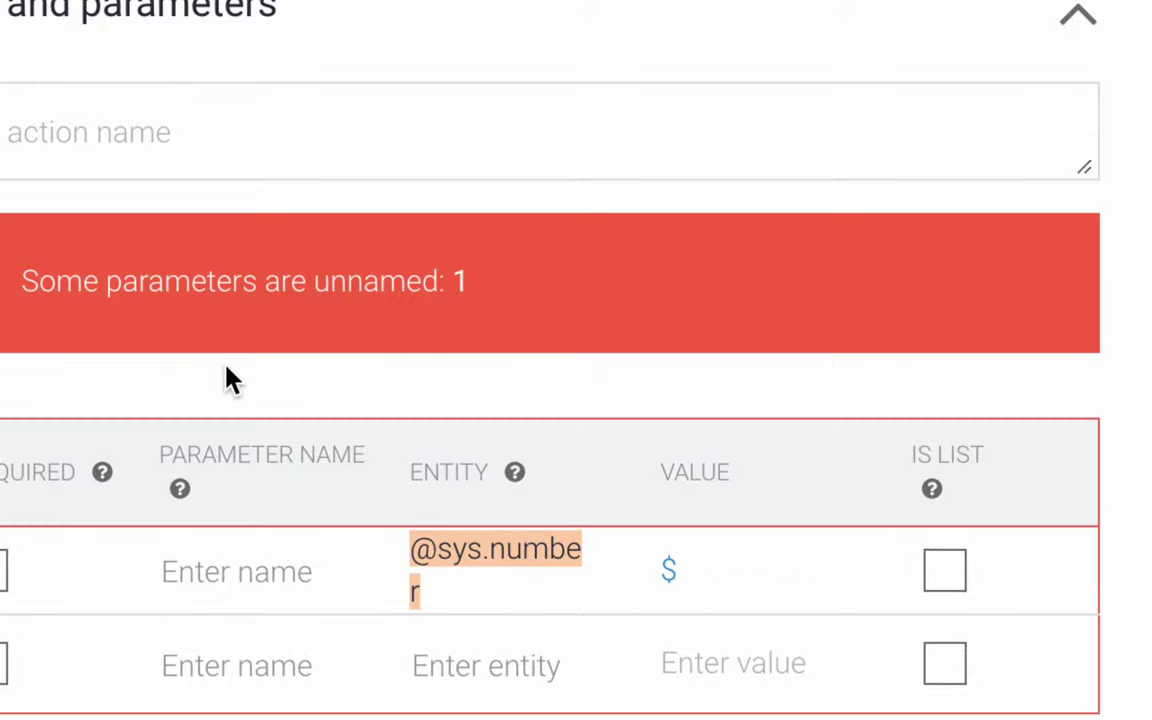
pyautogui.write('q')
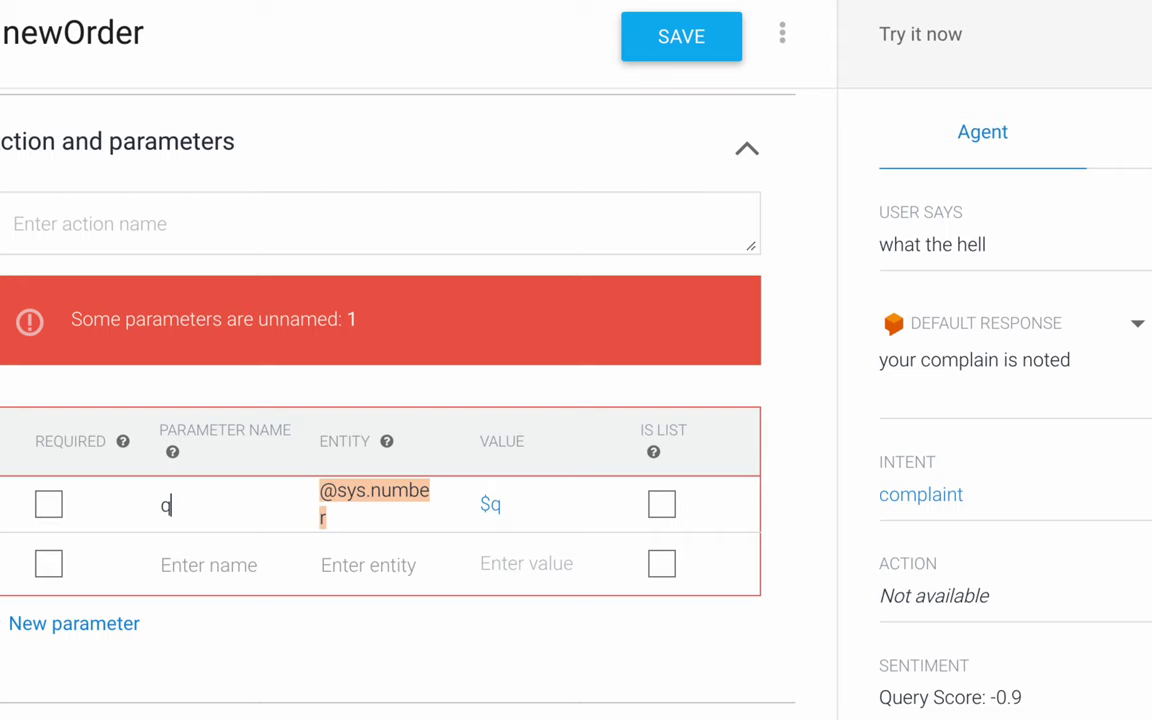
pyautogui.write('rt')
pyautogui.press('BackSpace')
pyautogui.press('BackSpace')
pyautogui.write('ty')
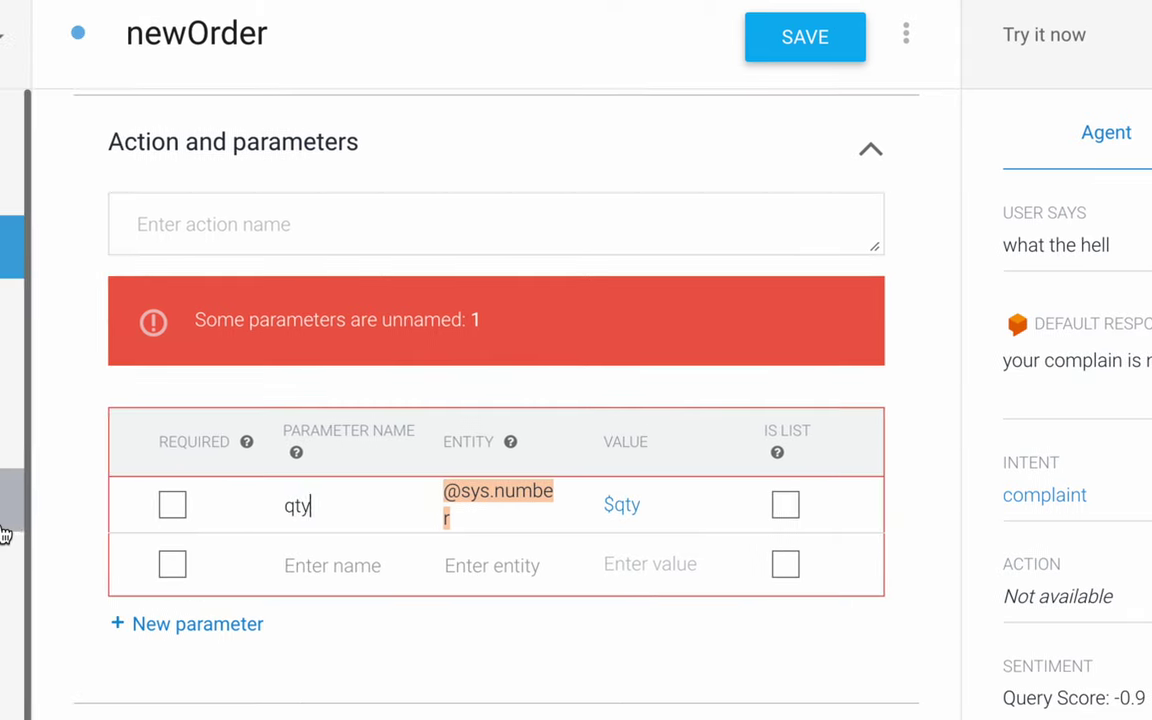
pyautogui.doubleClick(296, 507)
pyautogui.click(332, 507)
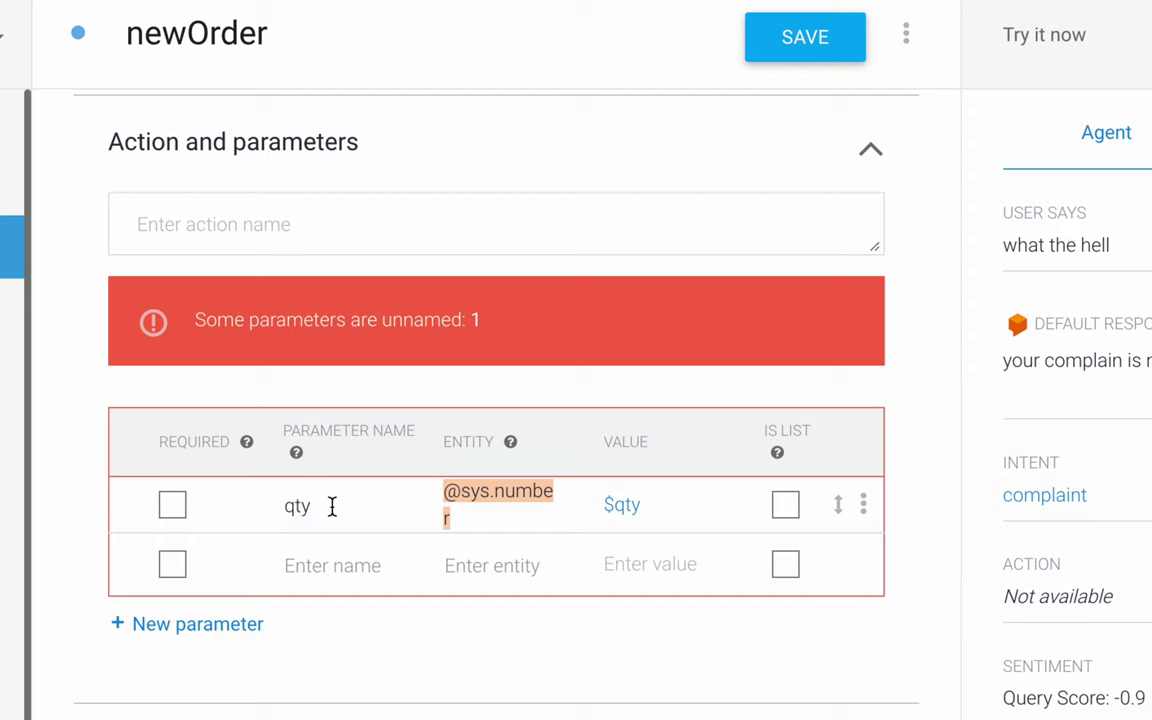
pyautogui.click(80, 504)
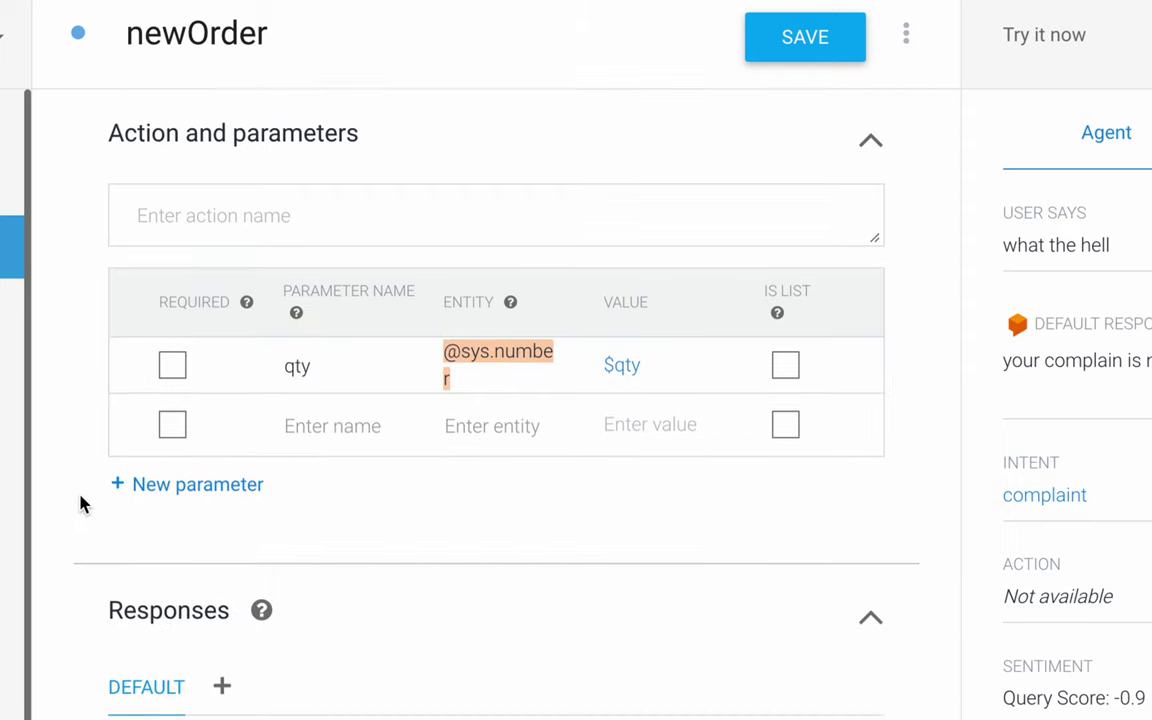
pyautogui.doubleClick(297, 347)
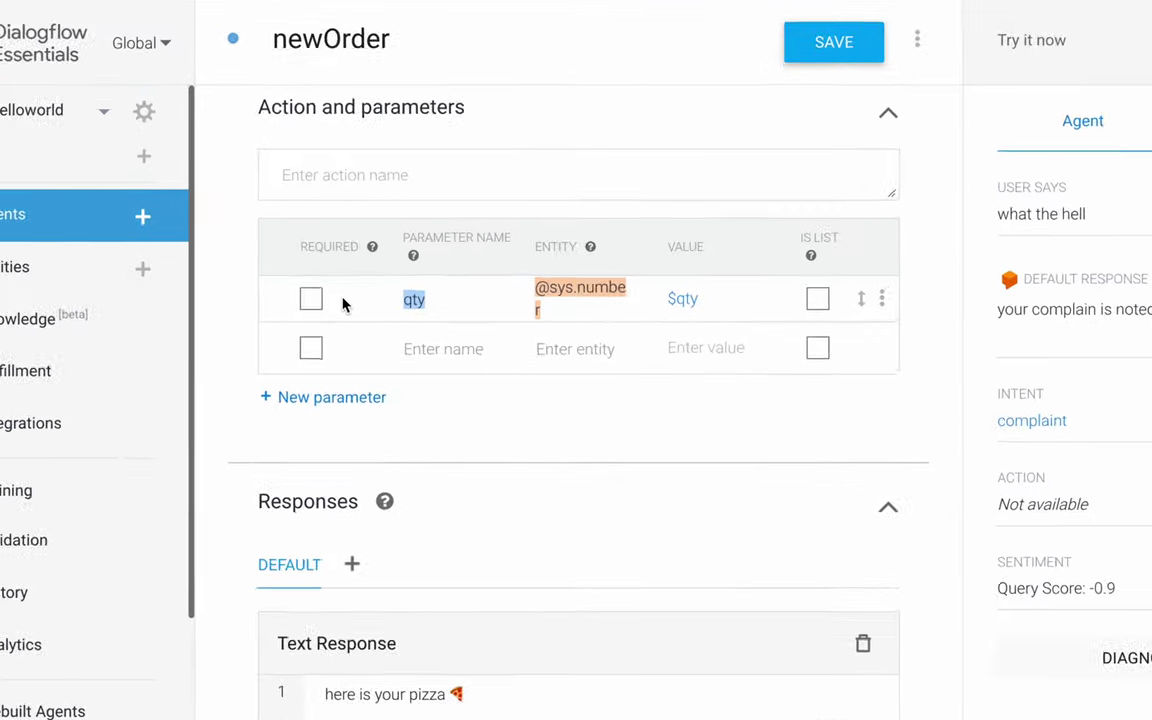
# - Mark the qty parameter as required so that prompts can be defined for it
pyautogui.click(306, 302)
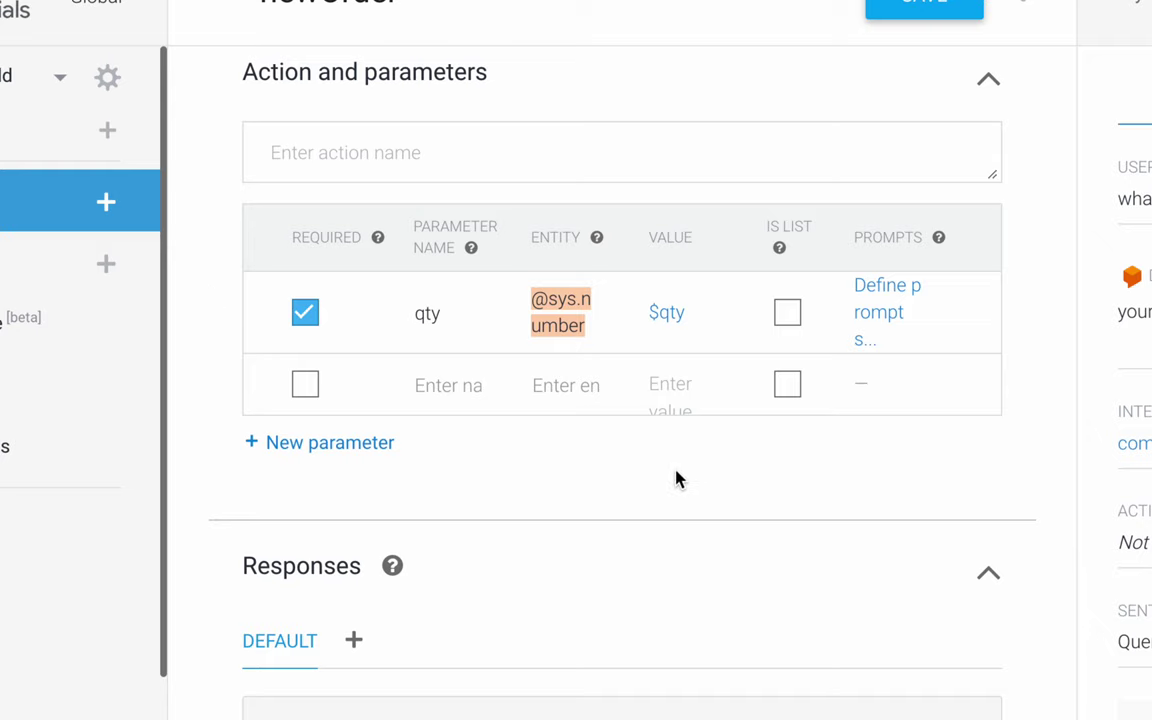
pyautogui.click(308, 316)
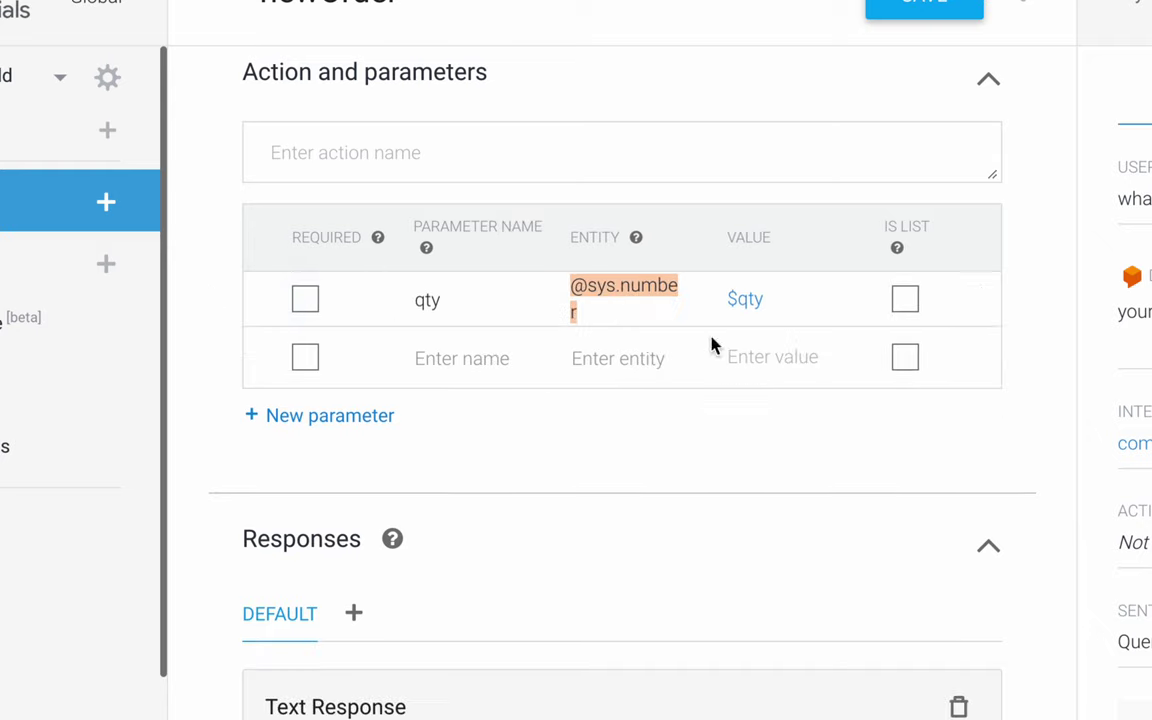
pyautogui.click(305, 302)
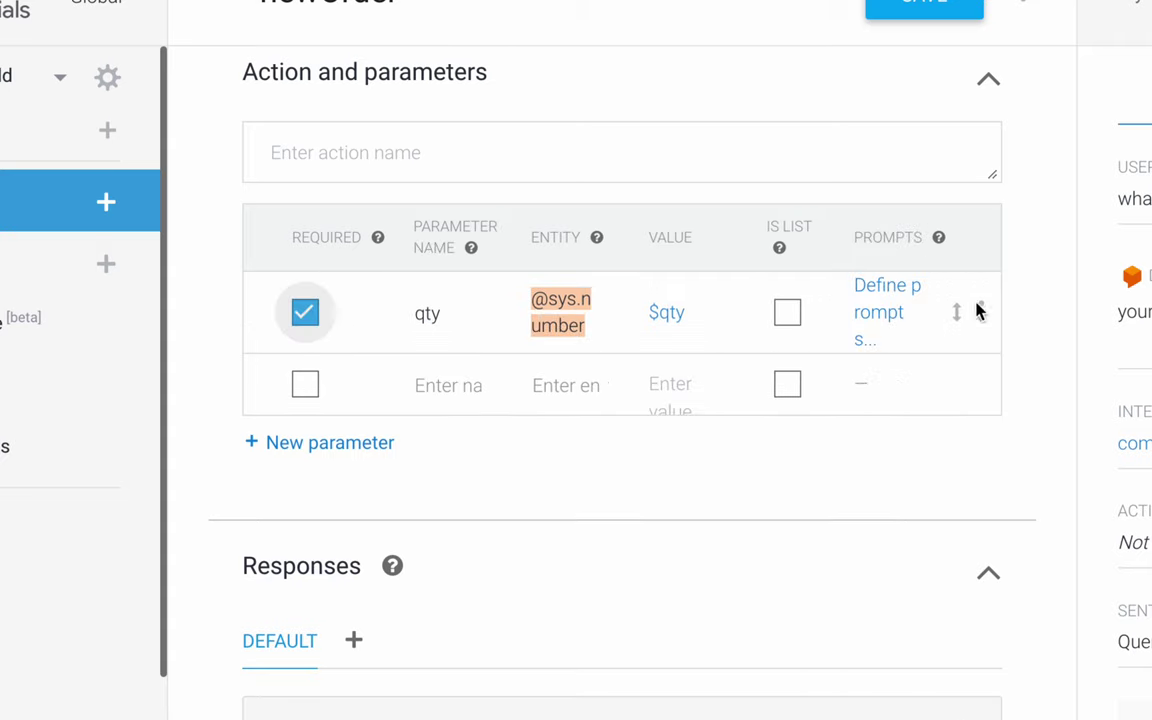
pyautogui.doubleClick(903, 236)
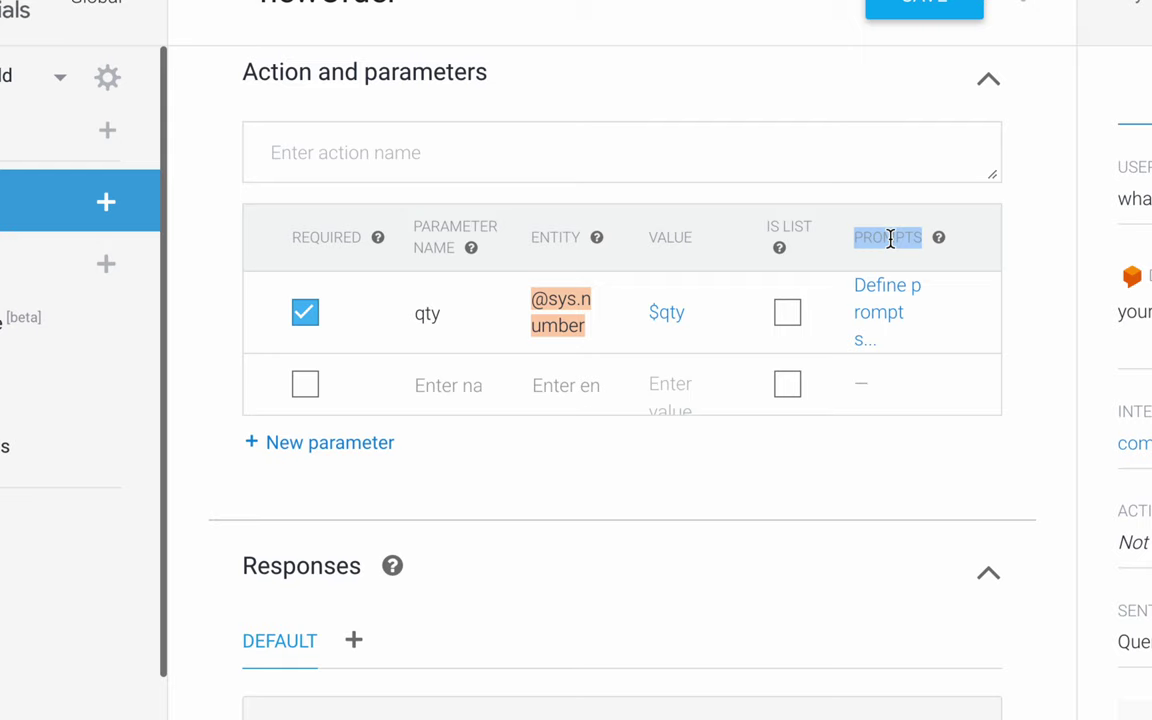
pyautogui.click(890, 238)
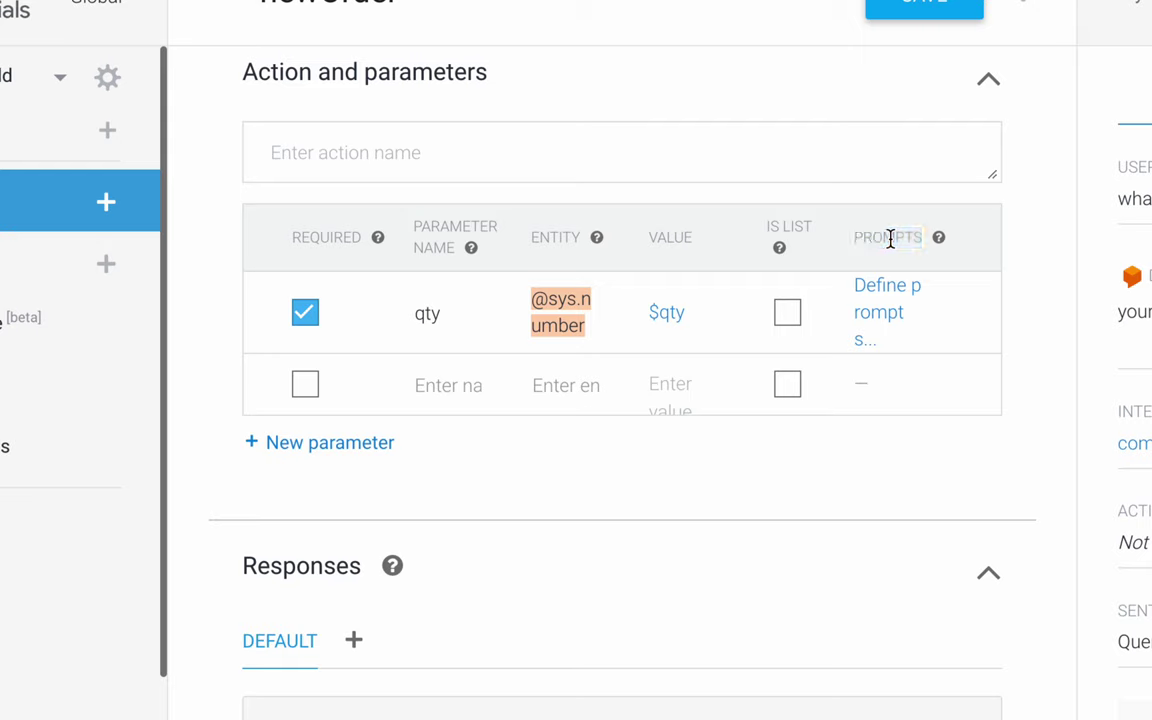
pyautogui.doubleClick(890, 238)
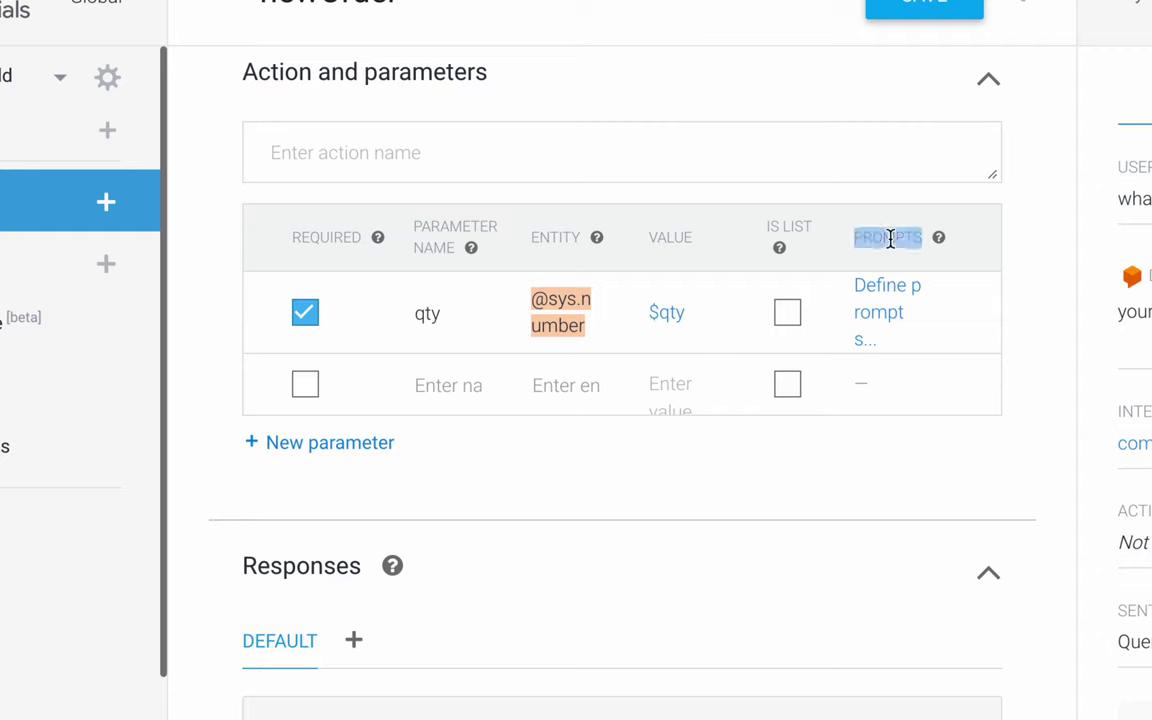
# - Define two prompts for the qty parameter: "how many pizza would you like to have?" and "how many?"
pyautogui.click(890, 296)
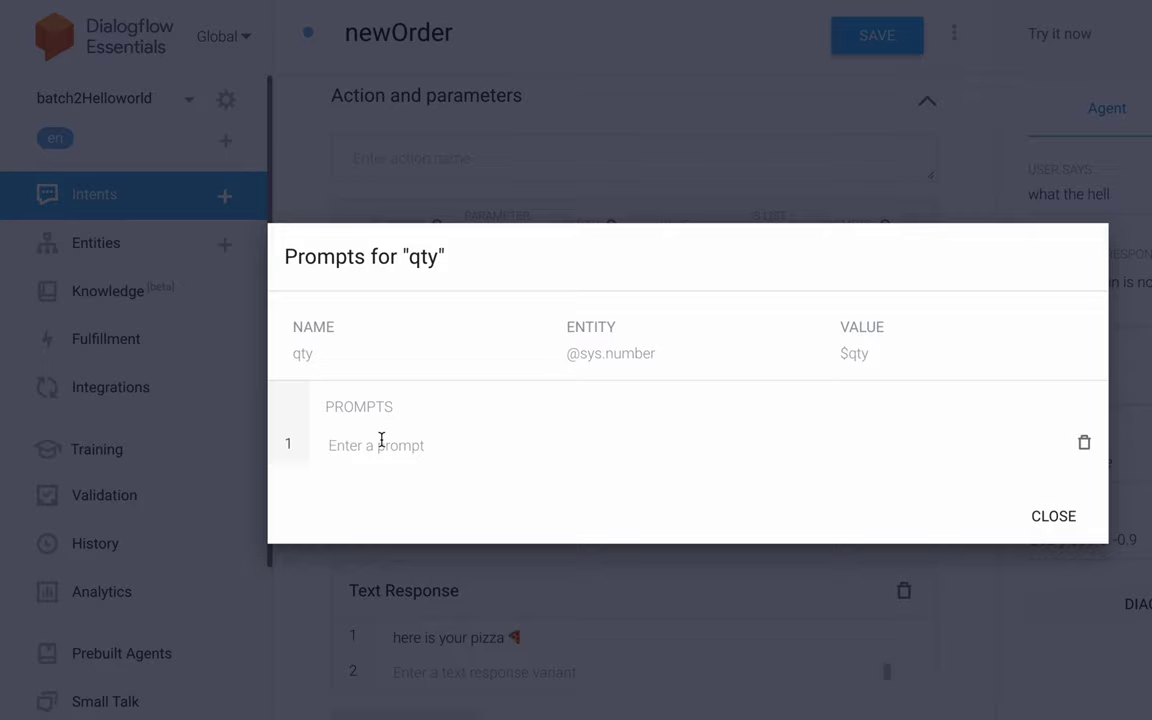
pyautogui.write('how many p')
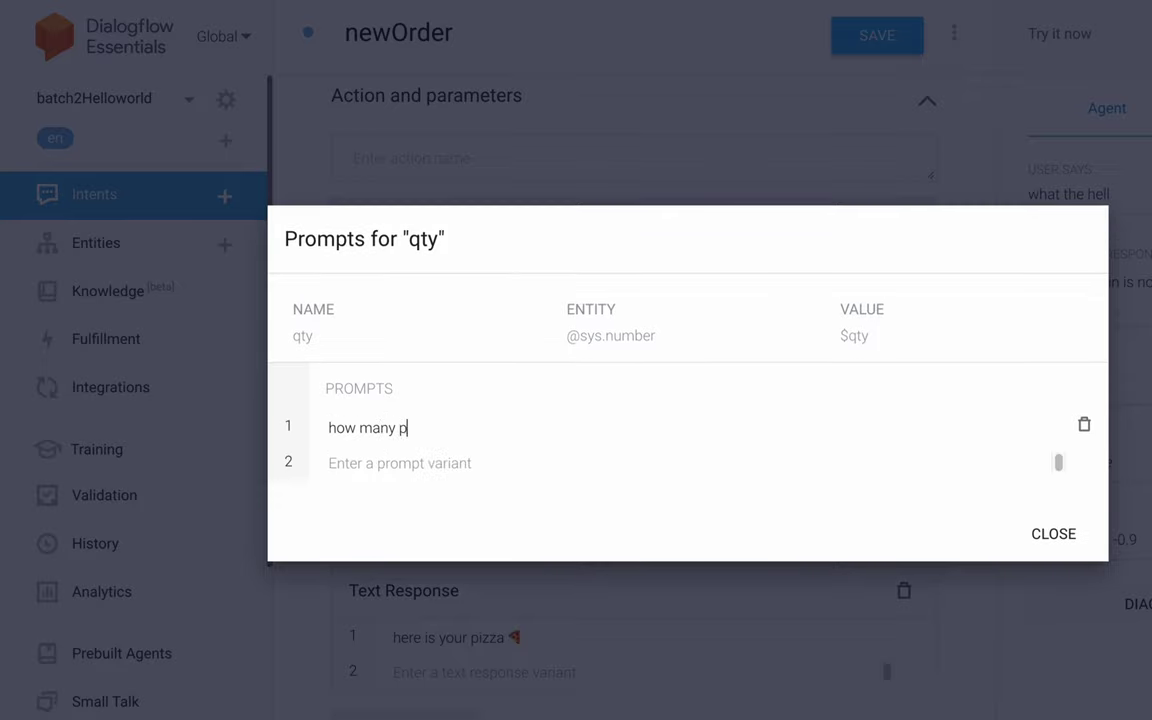
pyautogui.write('izza w')
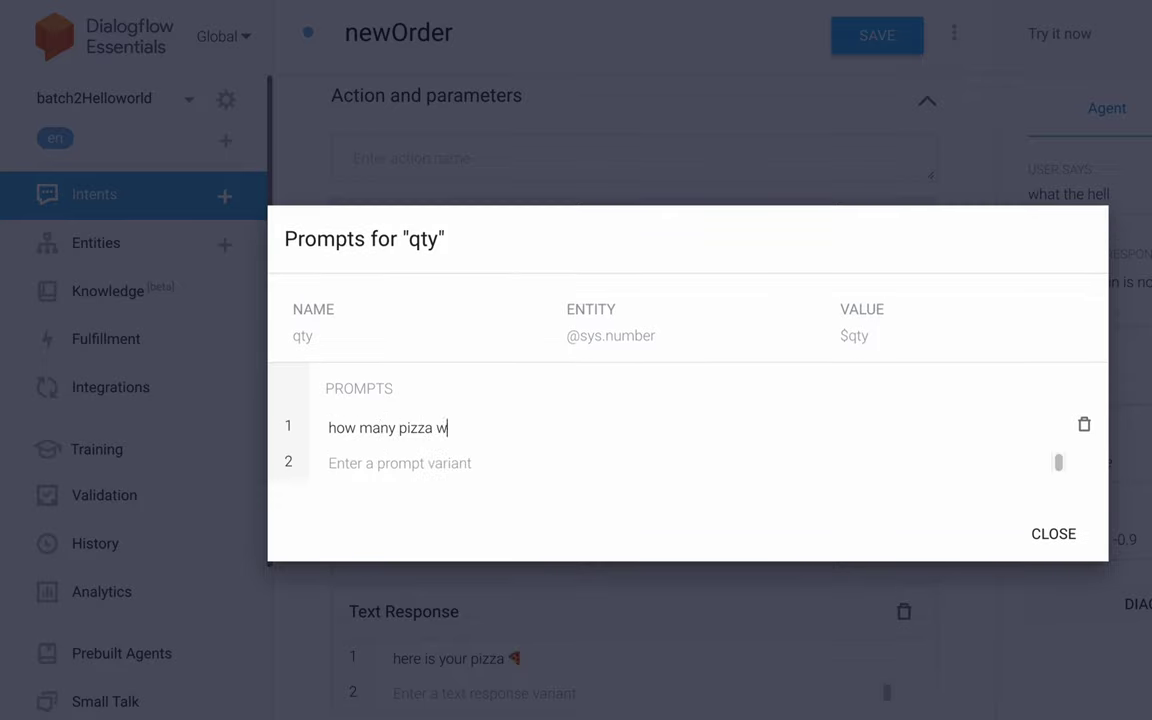
pyautogui.write('ould you like to have?')
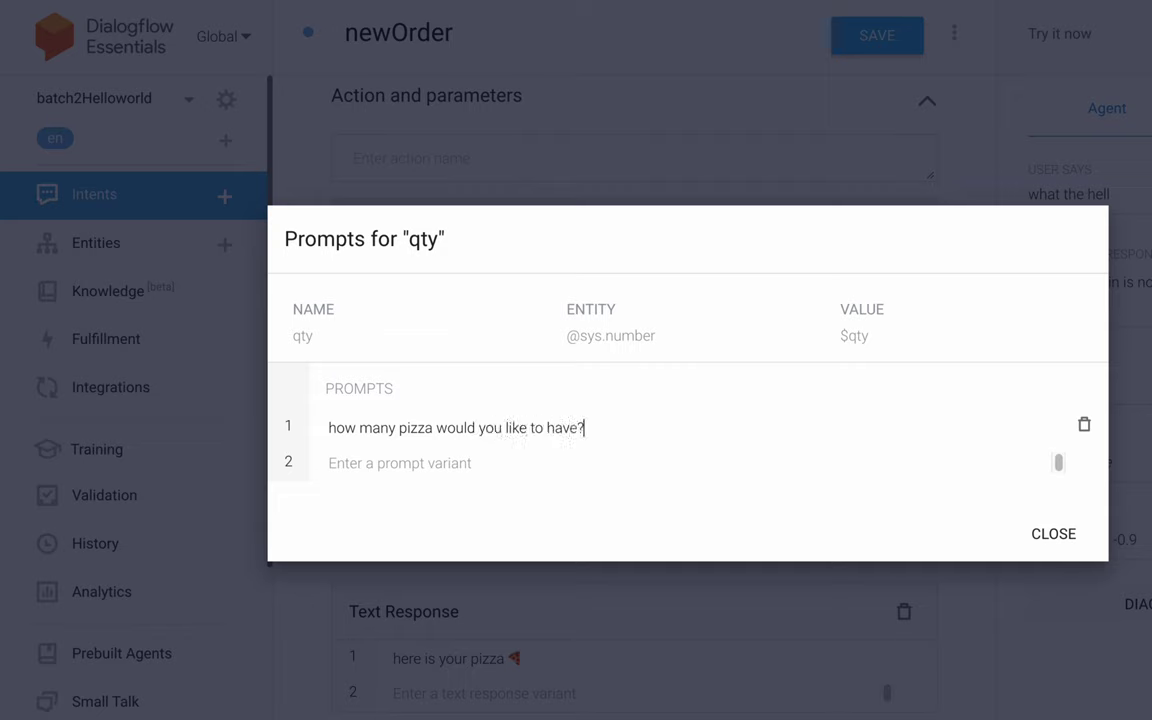
pyautogui.press('Return')
pyautogui.write('how many?')
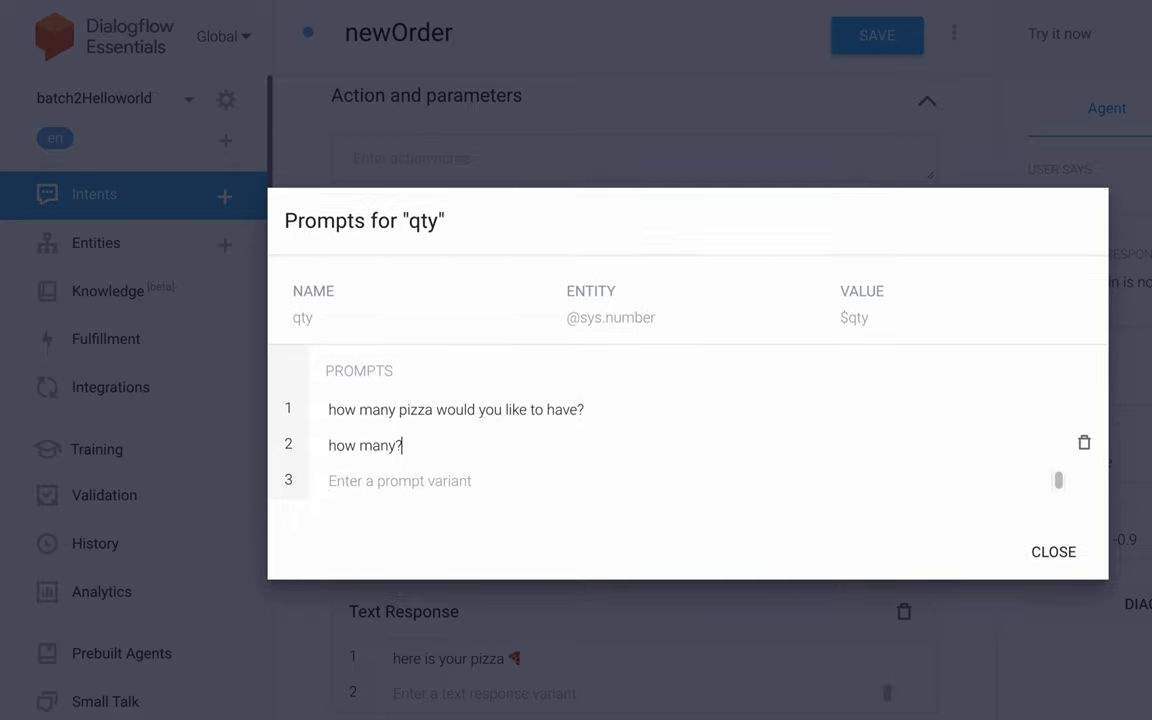
pyautogui.press('Return')
pyautogui.click(1050, 556)
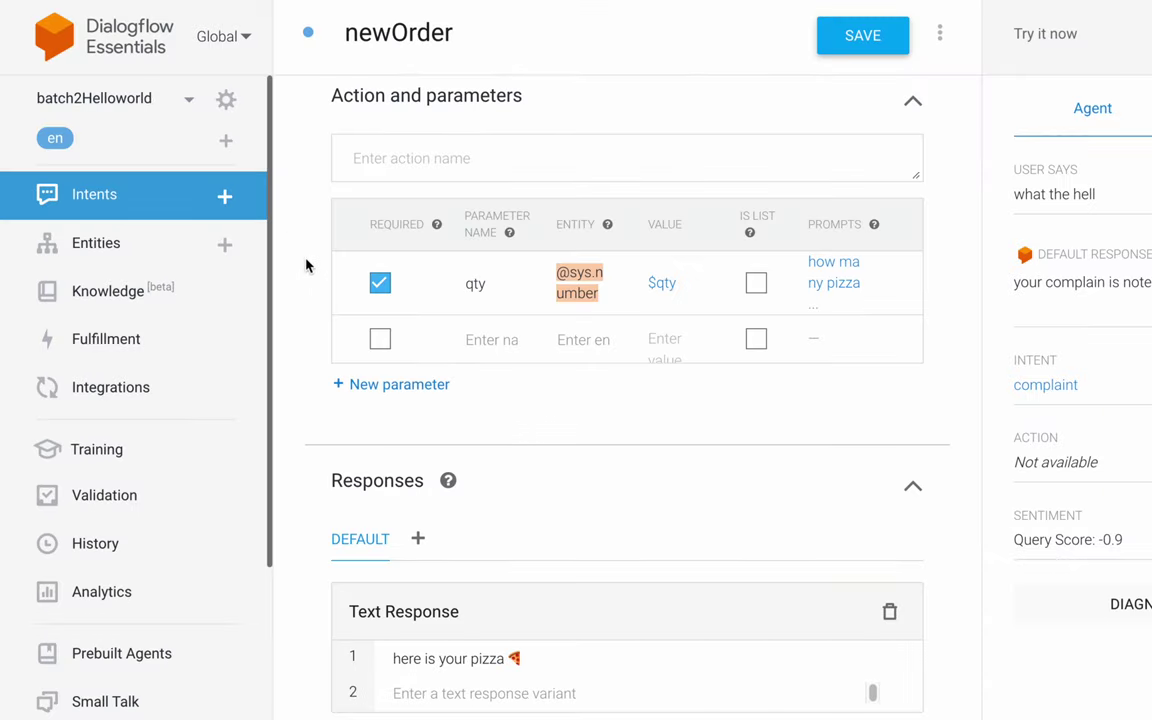
# - Save the newOrder intent and test the agent with the message "please give me 2 pizza"
pyautogui.click(840, 40)
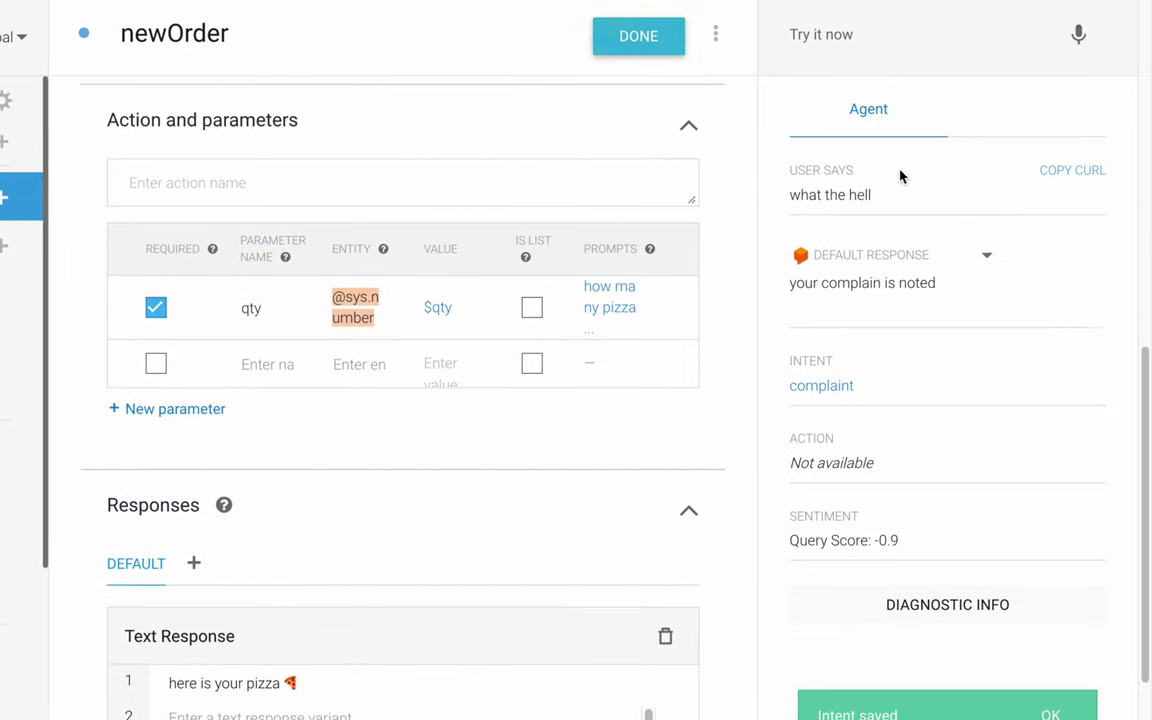
pyautogui.click(818, 34)
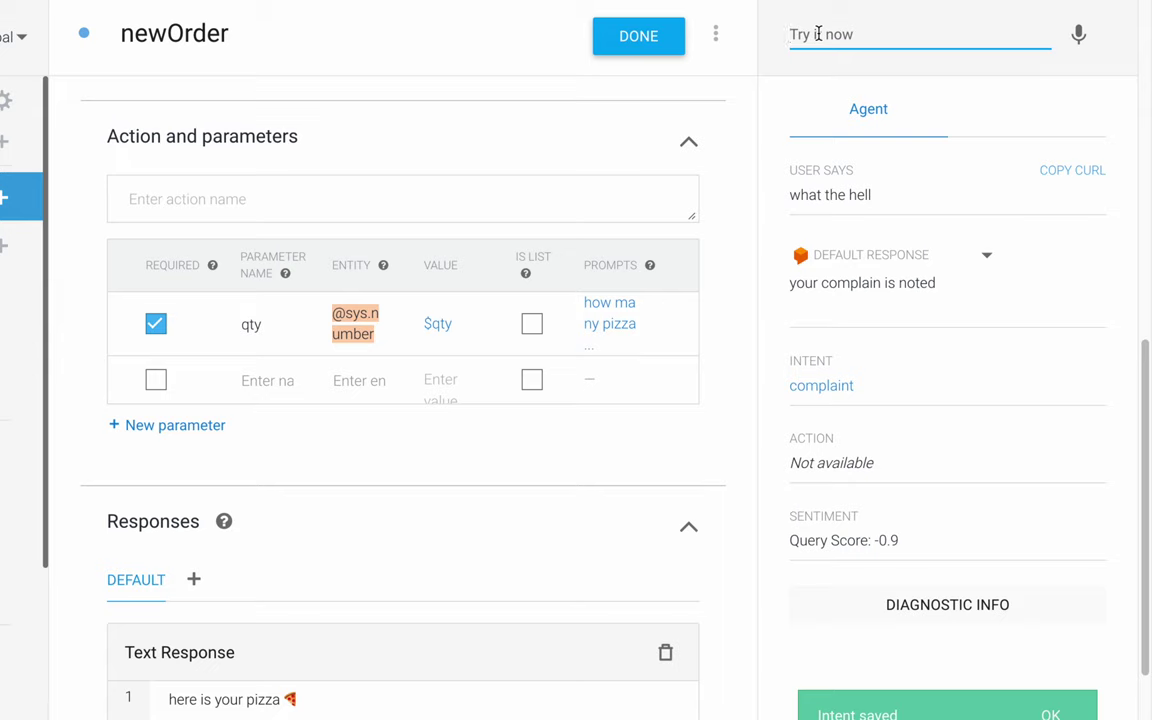
pyautogui.write('please gi')
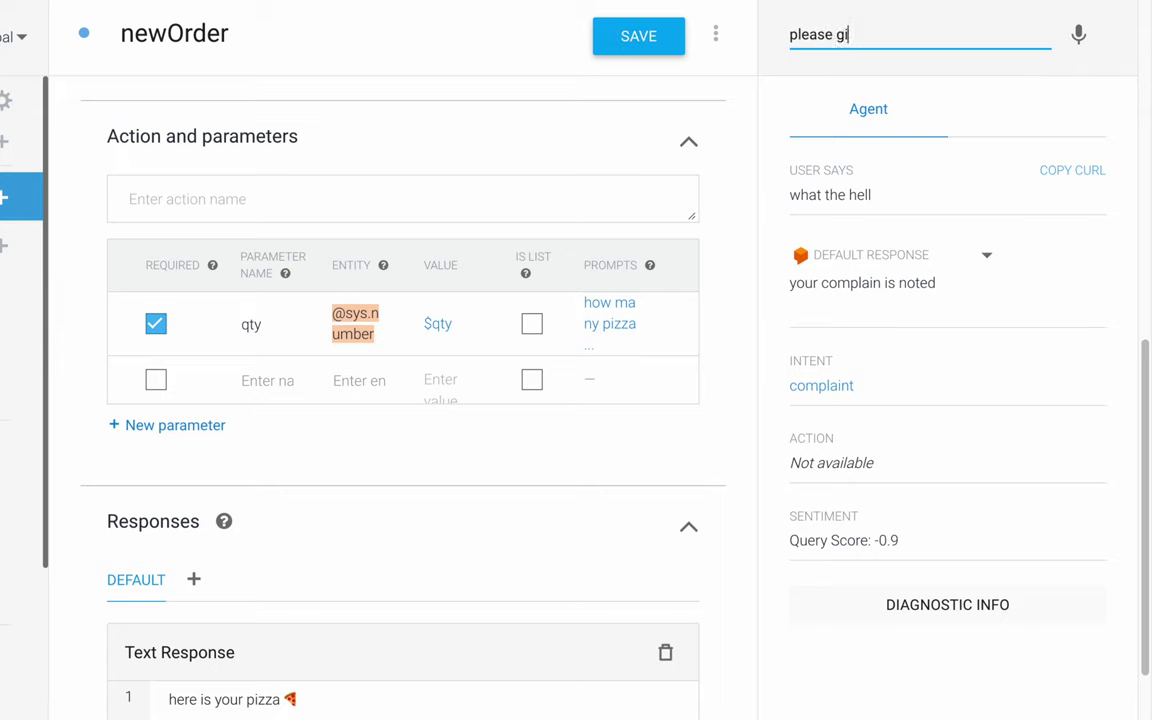
pyautogui.write('ve me 2 pizza')
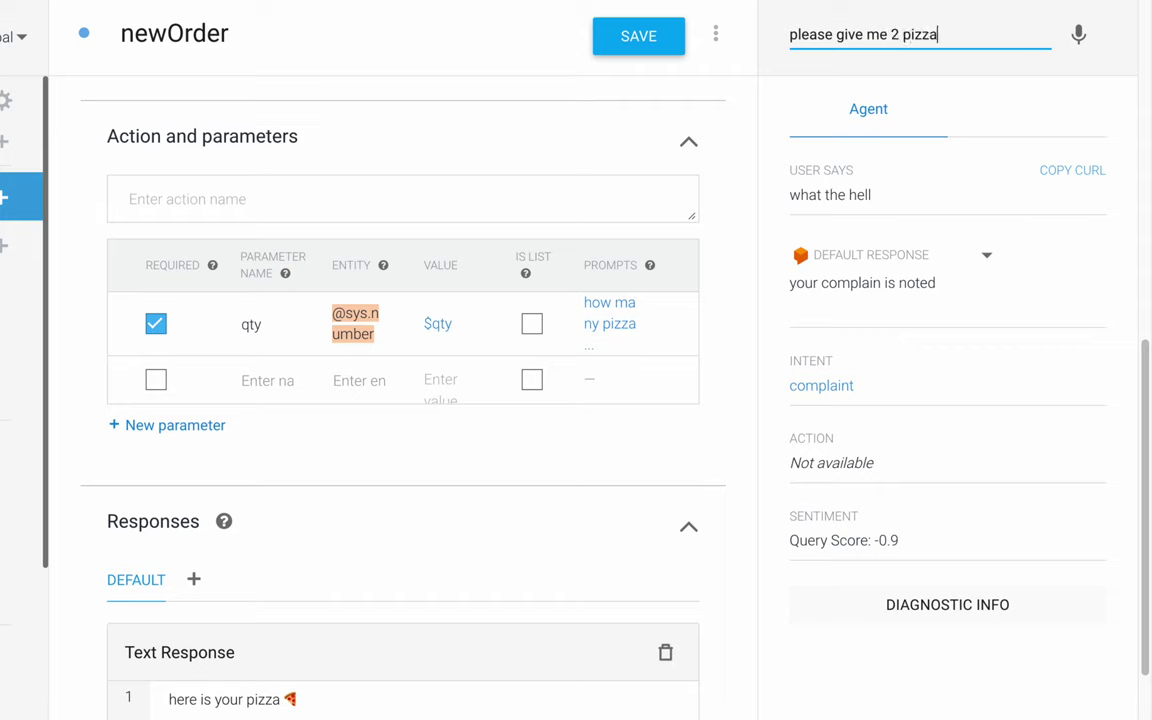
pyautogui.press('Return')
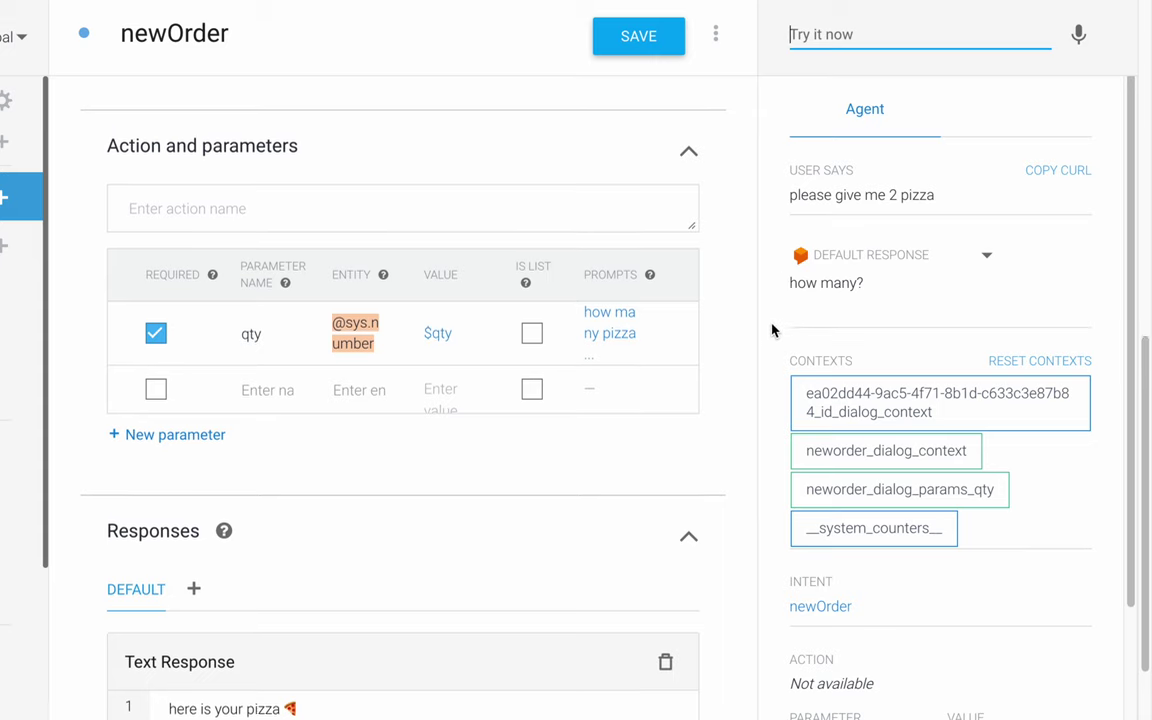
# - Examine the test result's response, contexts and qty parameter value, comparing the message with the newOrder training phrases
pyautogui.scroll(1, 772, 330)
pyautogui.scroll(4, 772, 330)
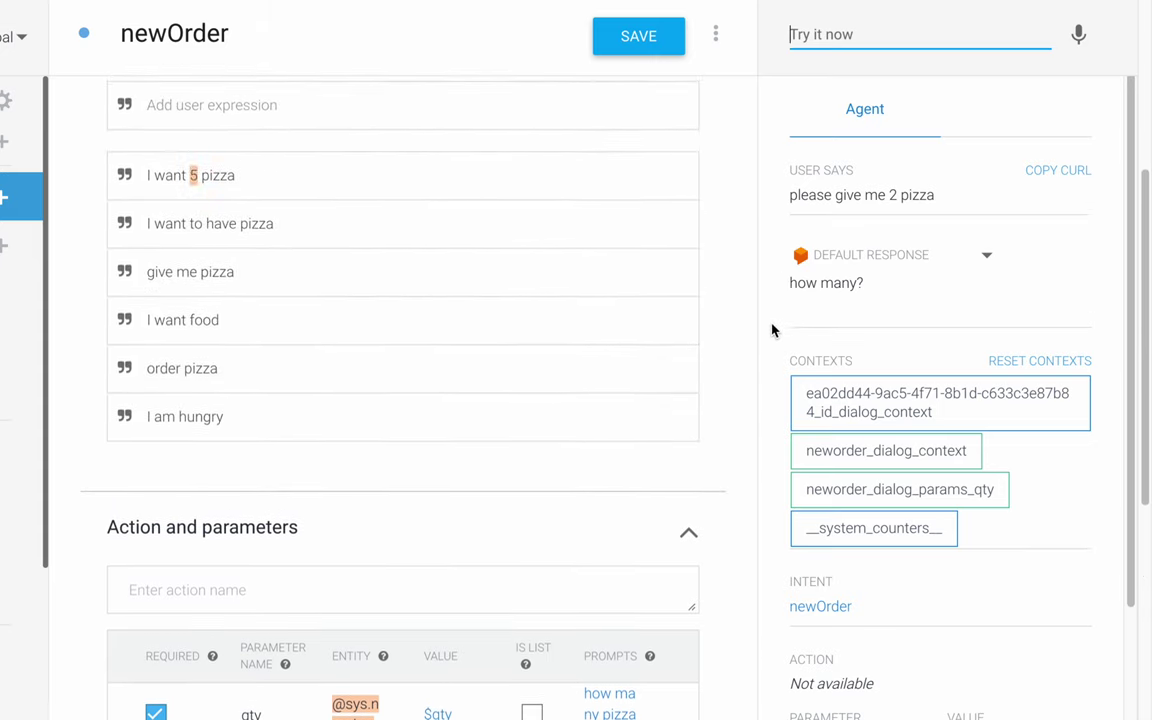
pyautogui.scroll(-2, 772, 330)
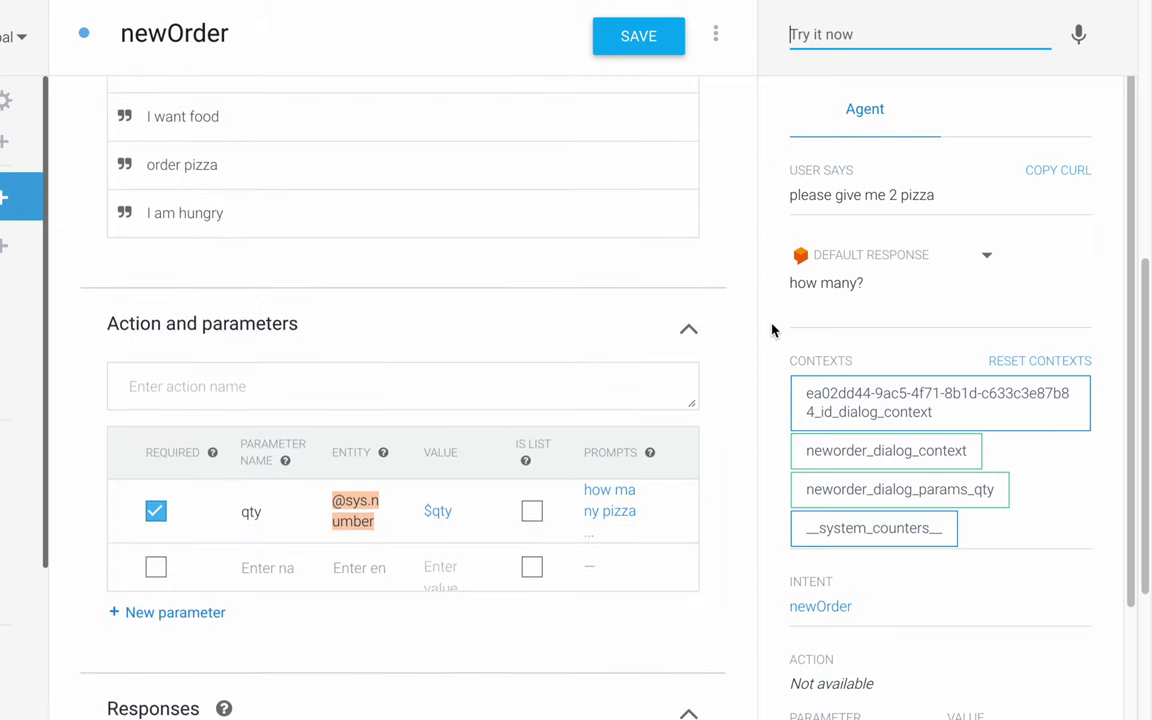
pyautogui.tripleClick(797, 195)
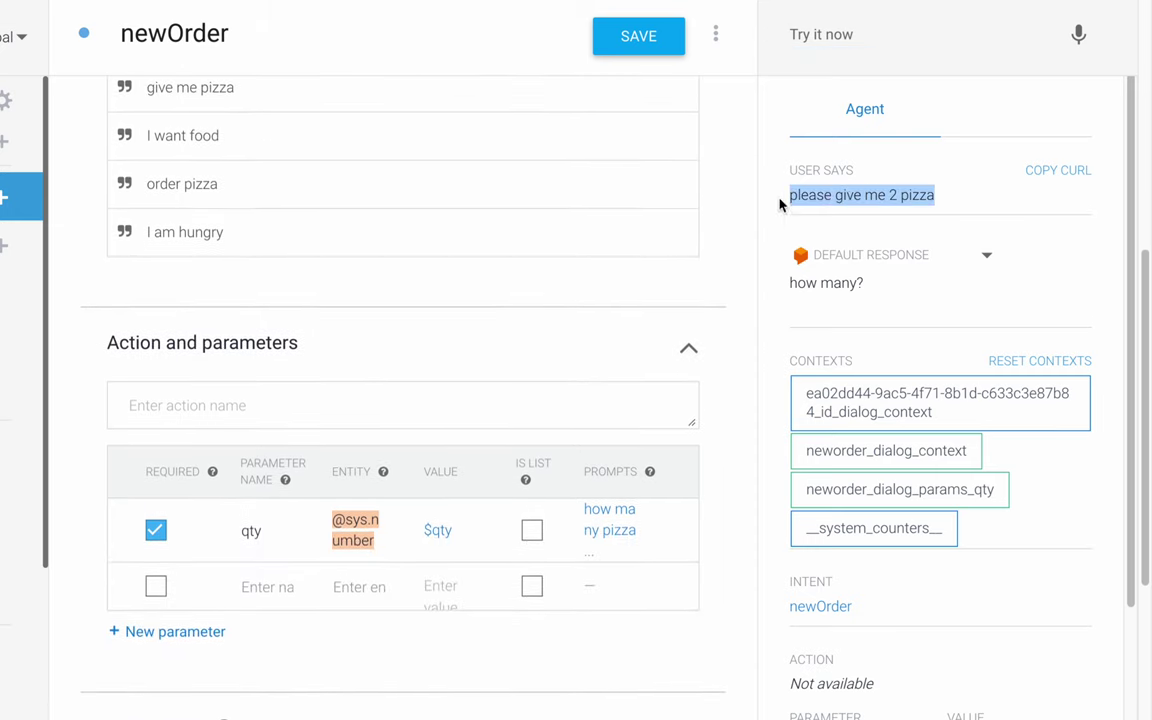
pyautogui.click(755, 190)
pyautogui.scroll(-2, 745, 290)
pyautogui.scroll(-3, 912, 476)
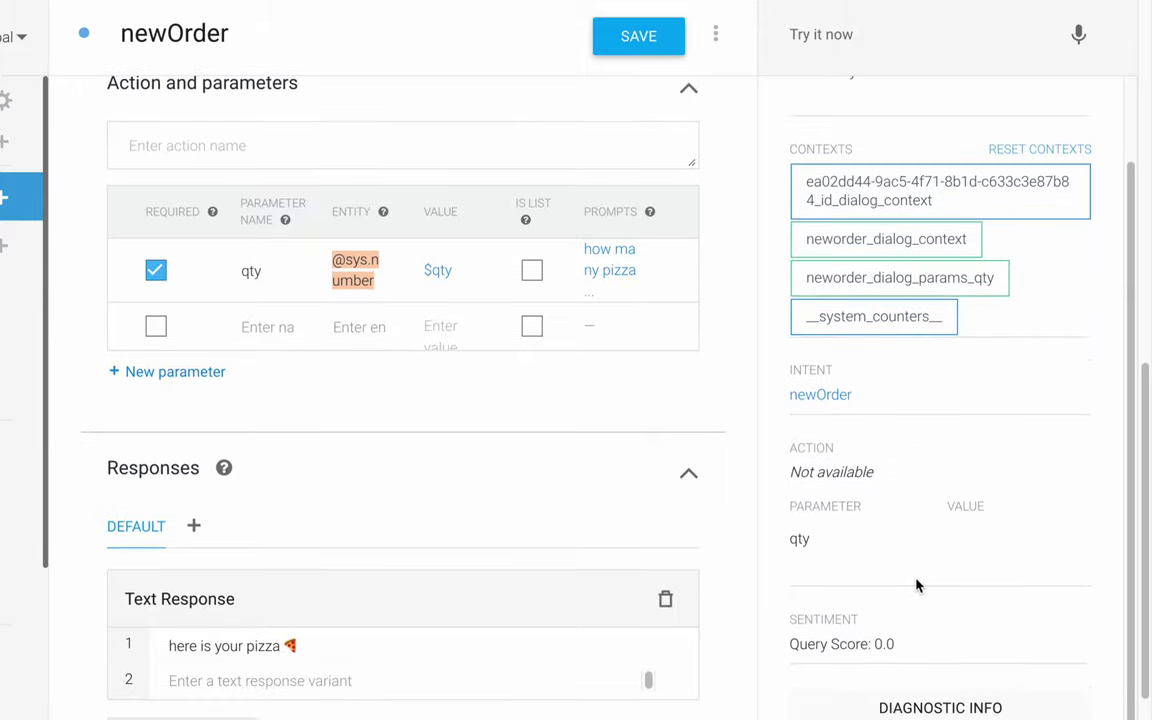
pyautogui.moveTo(732, 473); pyautogui.dragTo(760, 528)
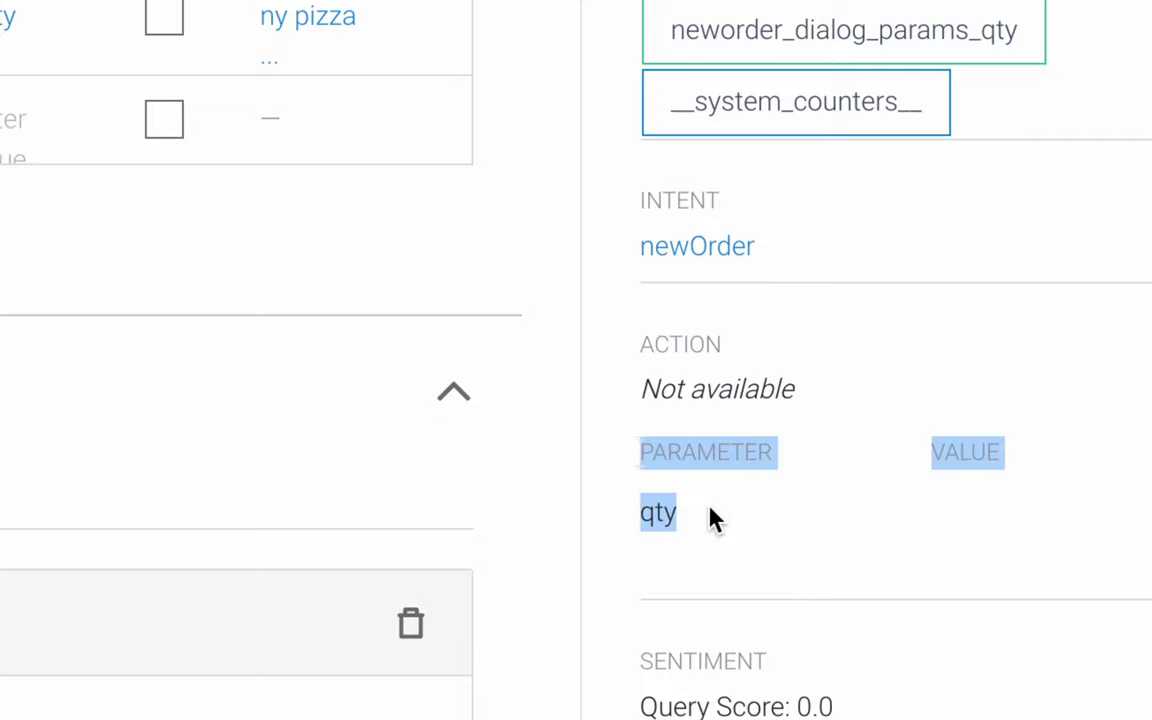
pyautogui.click(940, 462)
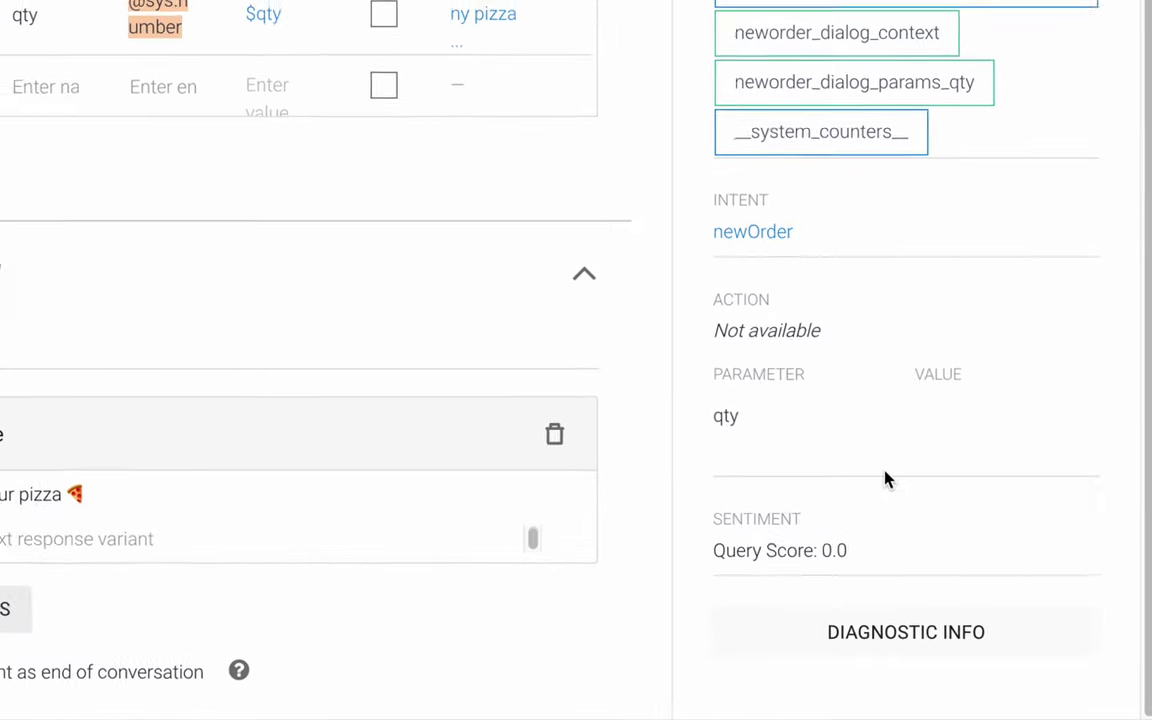
pyautogui.scroll(3, 1028, 320)
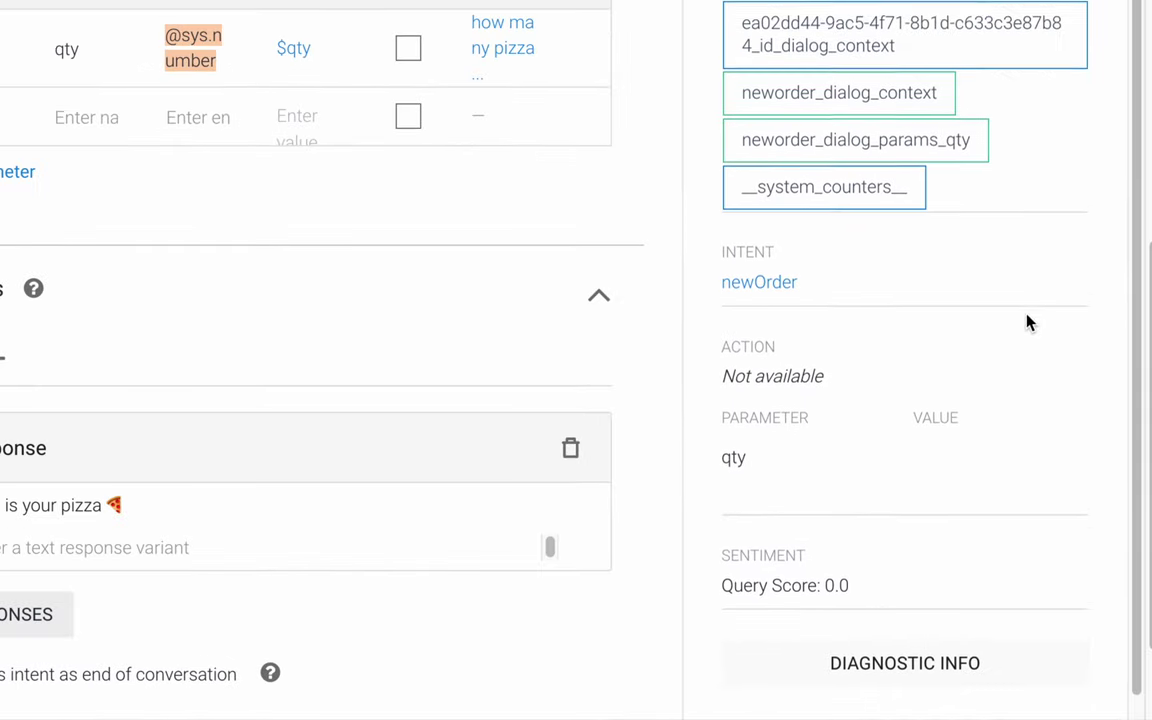
pyautogui.scroll(10, 1028, 321)
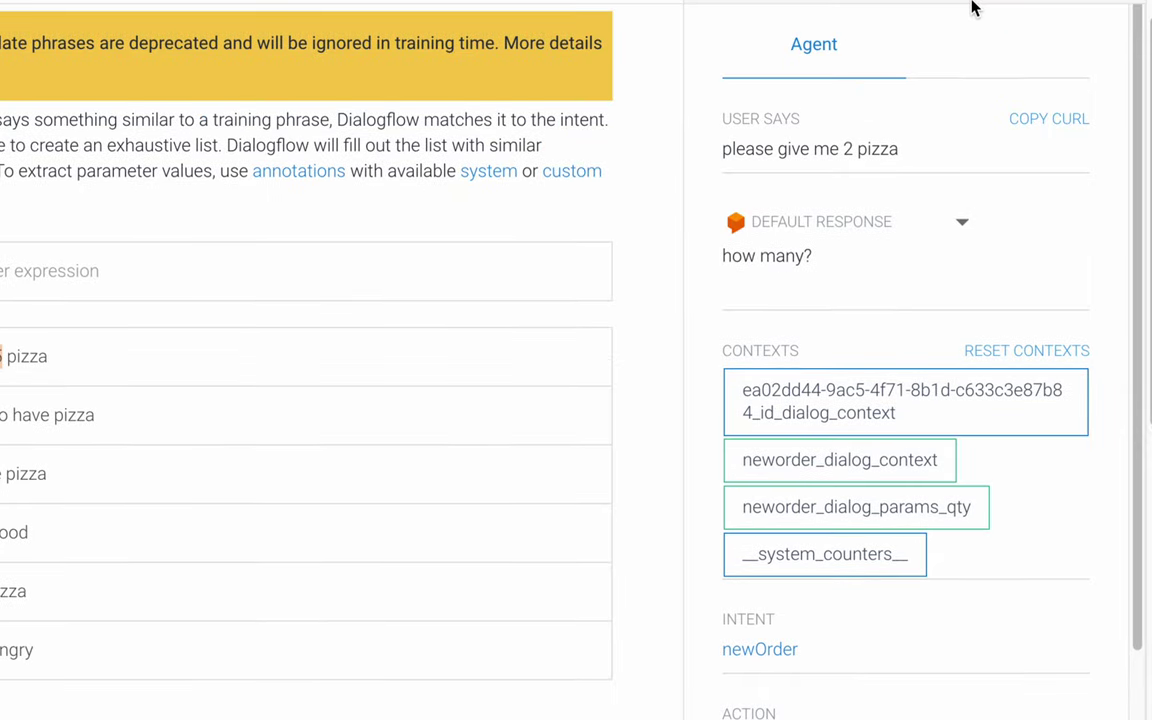
pyautogui.click(804, 56)
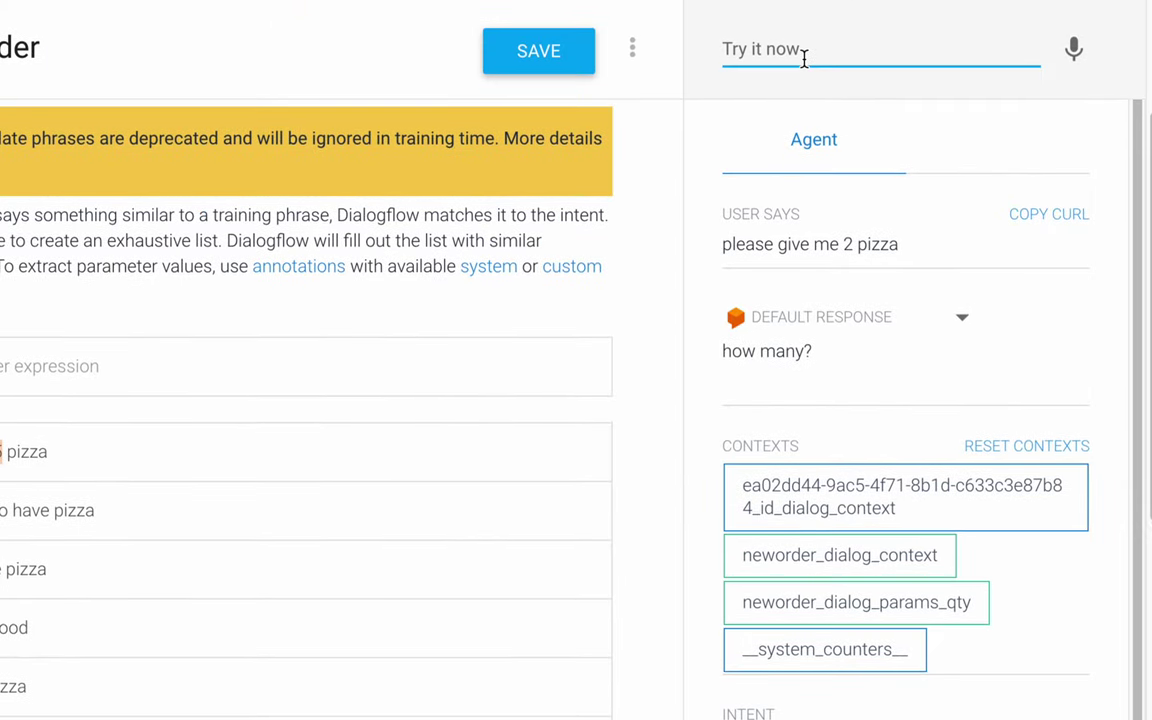
pyautogui.write('5 piz')
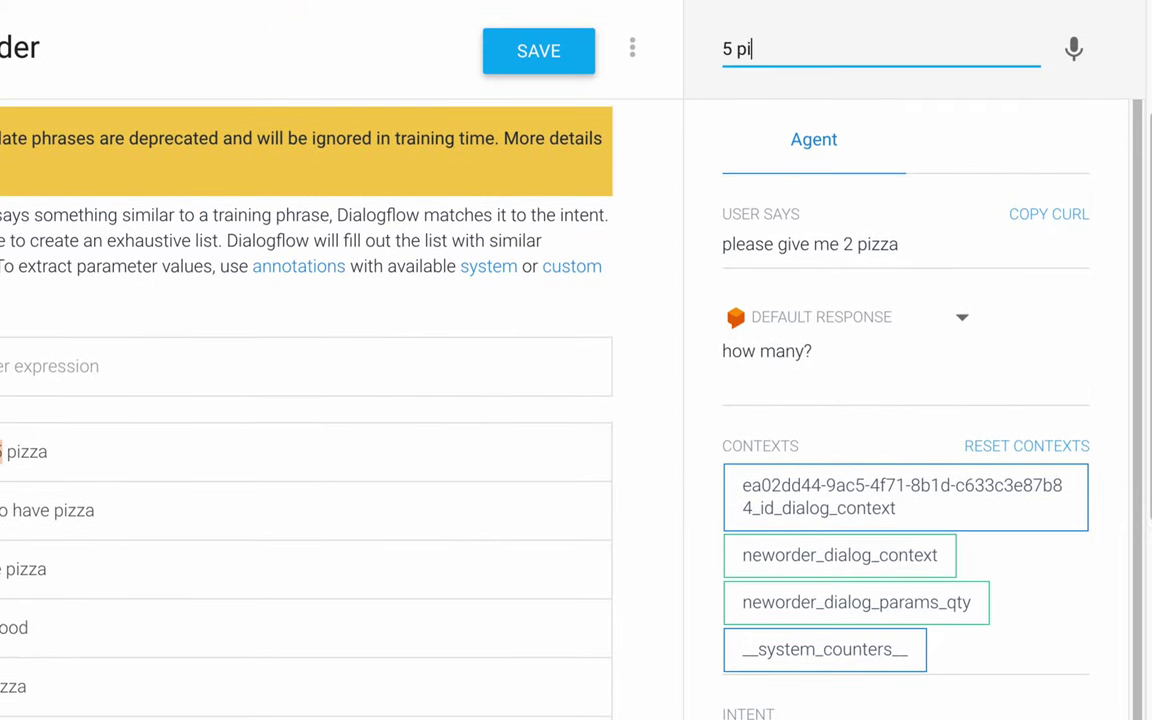
pyautogui.press('BackSpace')
pyautogui.press('BackSpace')
pyautogui.press('BackSpace')
pyautogui.press('BackSpace')
pyautogui.press('BackSpace')
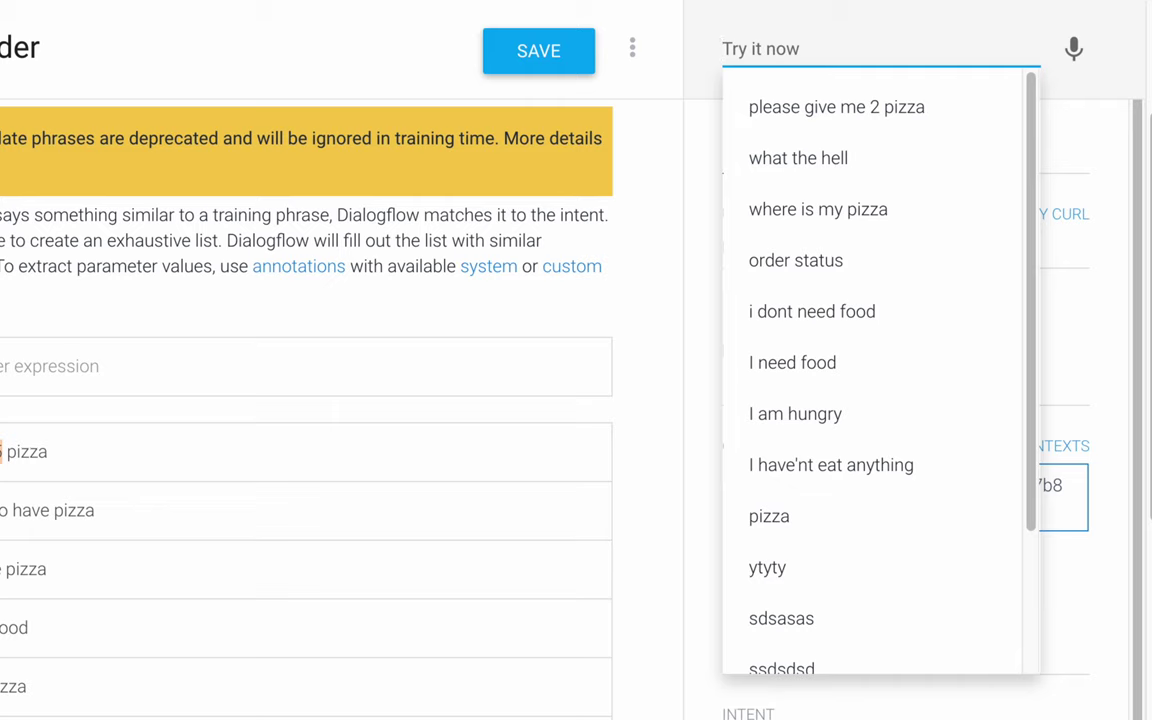
# - Answer the agent's quantity prompt with "7 pizza" and check the test result's response, qty parameter and sentiment
pyautogui.write('7 pizza')
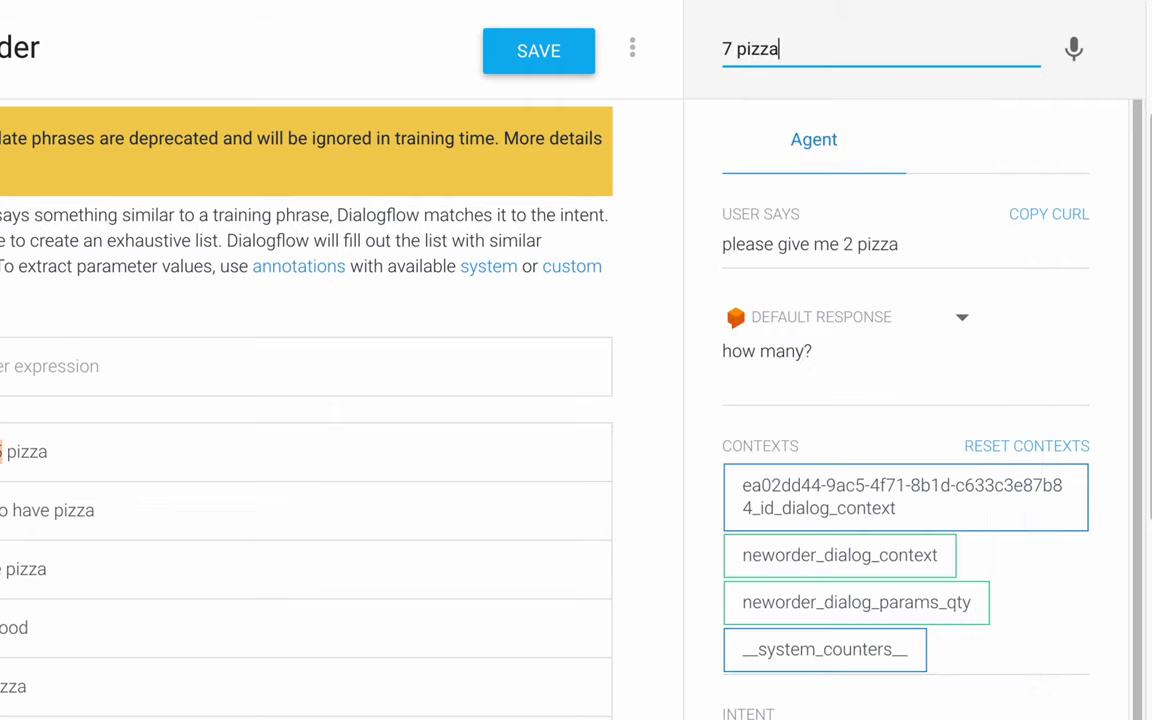
pyautogui.press('Return')
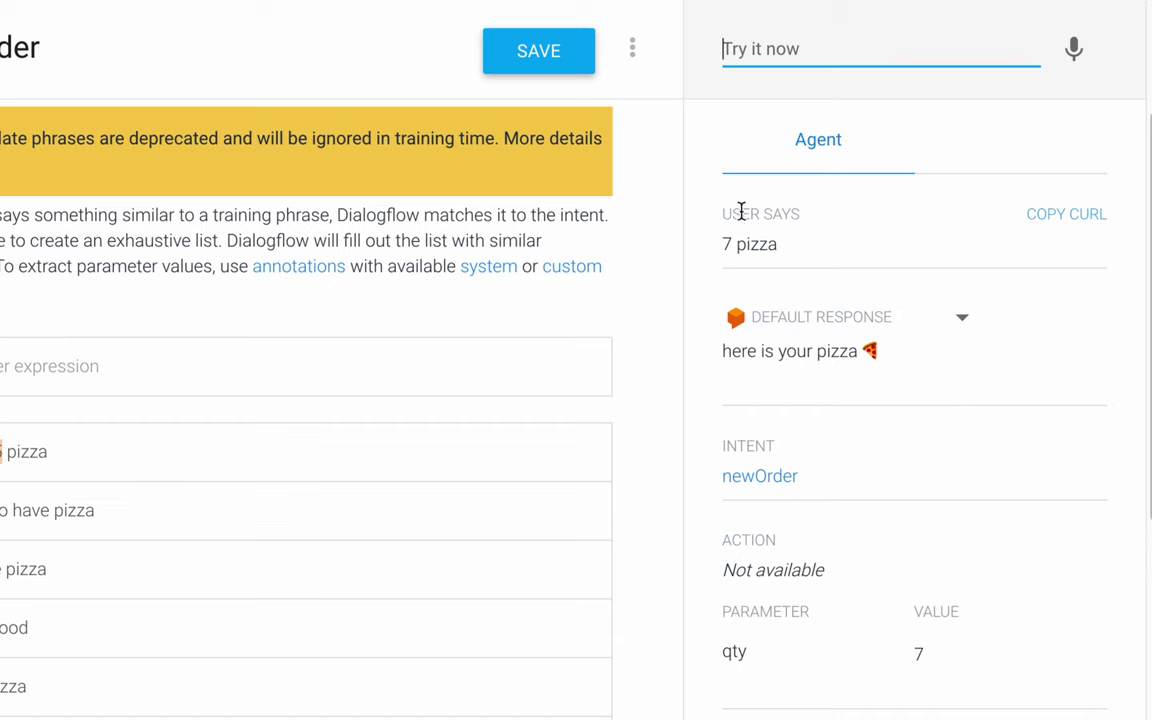
pyautogui.click(730, 242)
pyautogui.scroll(-2, 1015, 581)
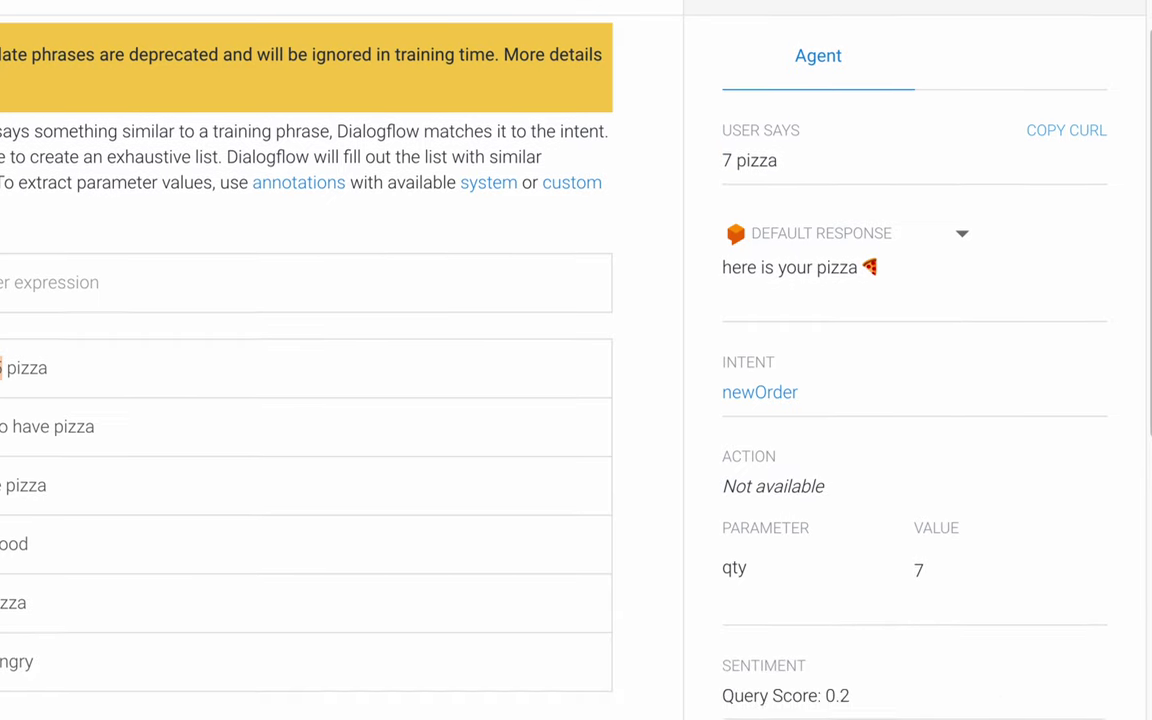
pyautogui.moveTo(724, 528); pyautogui.dragTo(922, 529)
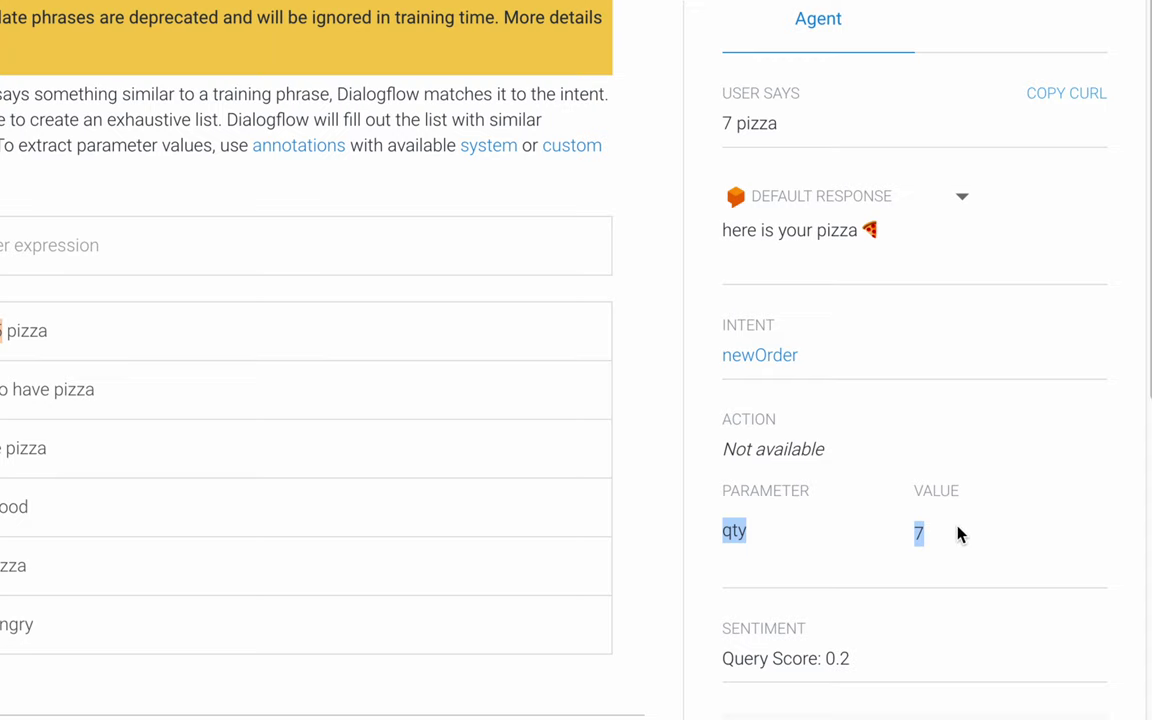
pyautogui.click(958, 535)
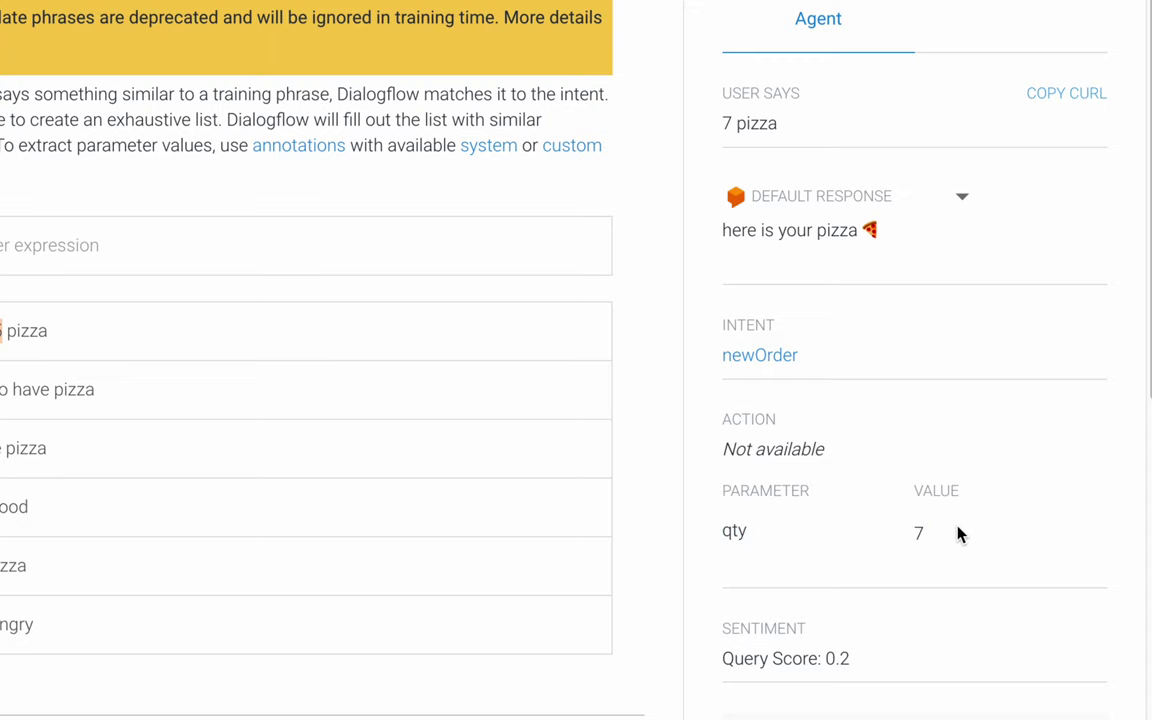
pyautogui.scroll(-2, 958, 535)
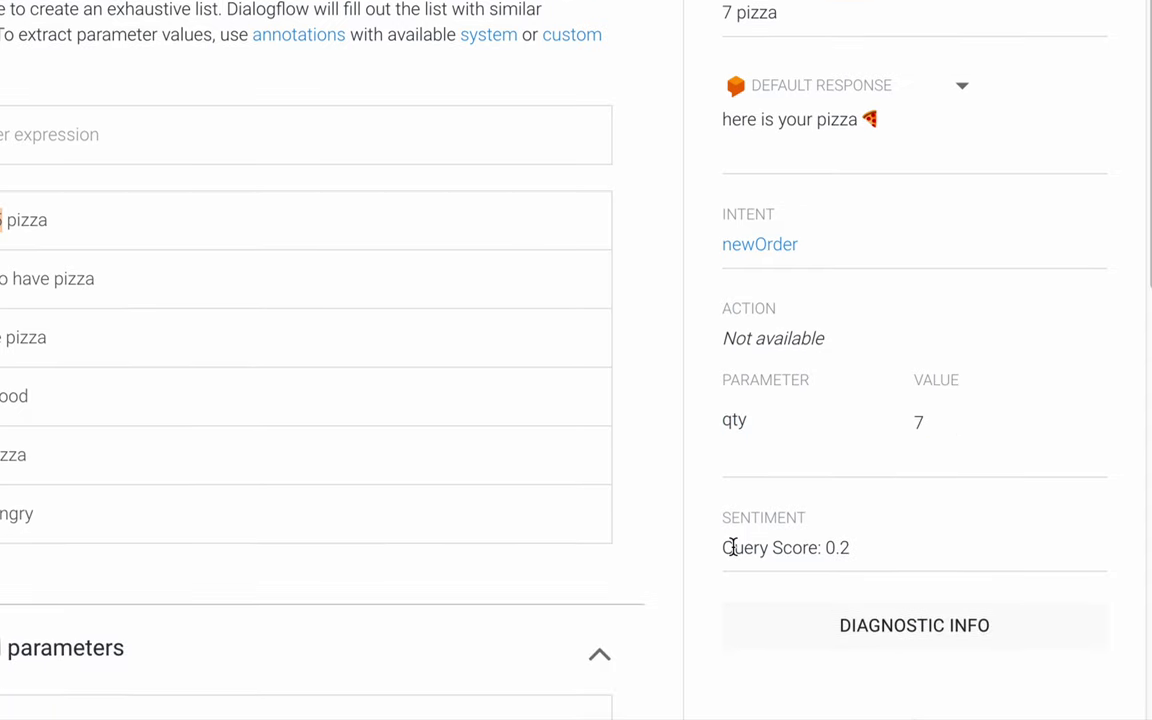
pyautogui.moveTo(733, 545); pyautogui.dragTo(908, 556)
pyautogui.click(908, 556)
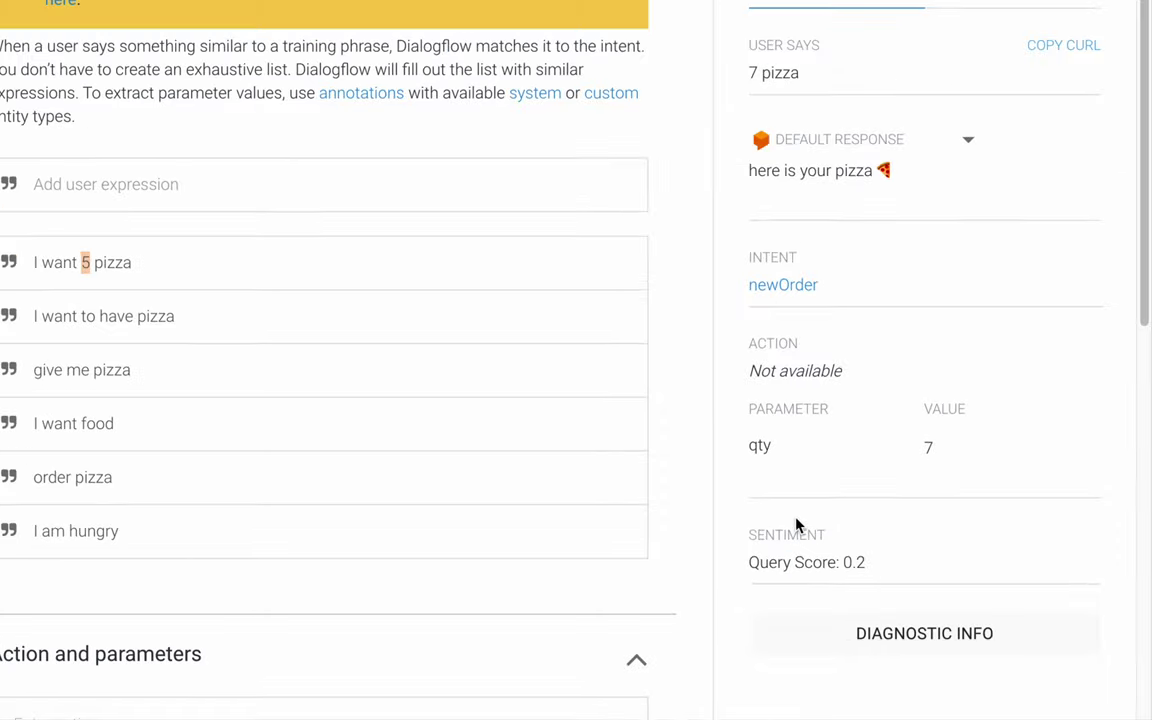
pyautogui.scroll(-1, 271, 525)
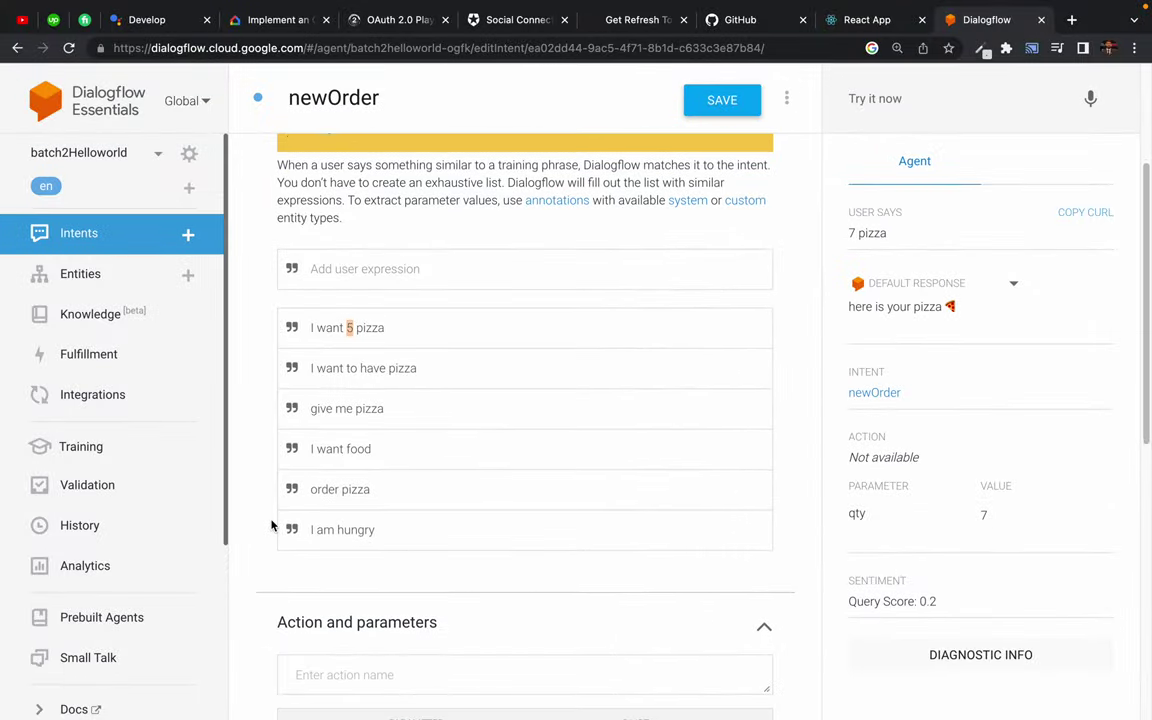
# - Examine the newOrder intent's text response wording and the qty parameter's value reference in the parameter table
pyautogui.scroll(-8, 271, 525)
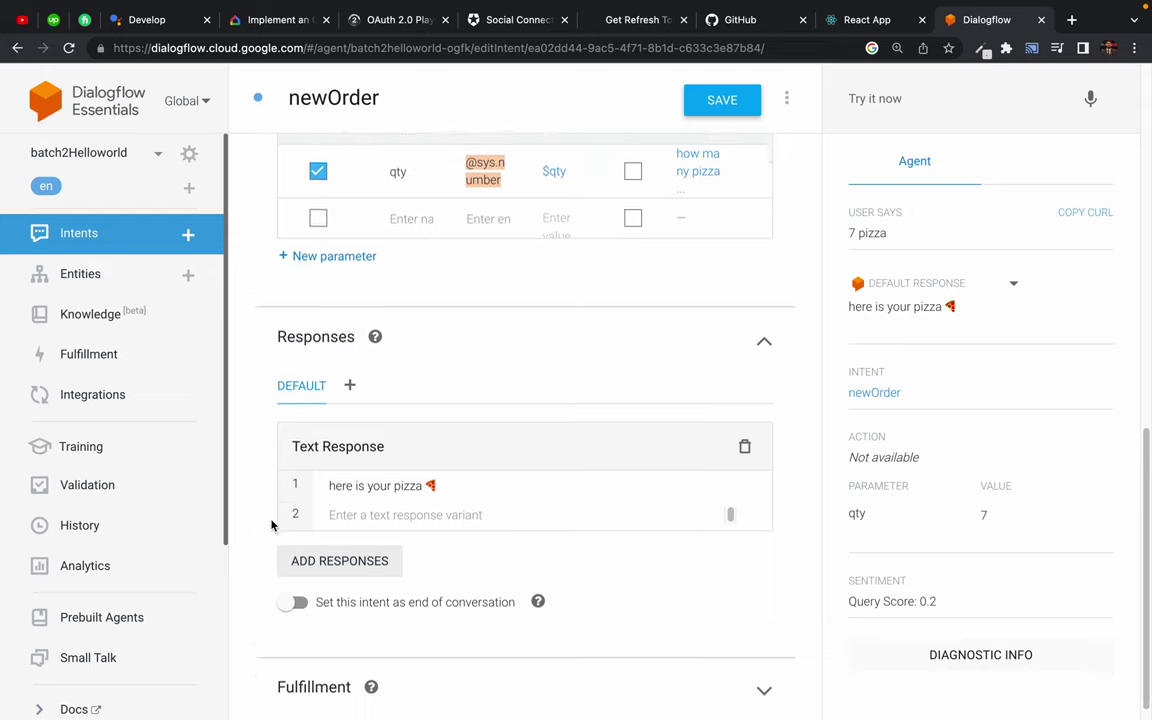
pyautogui.doubleClick(336, 466)
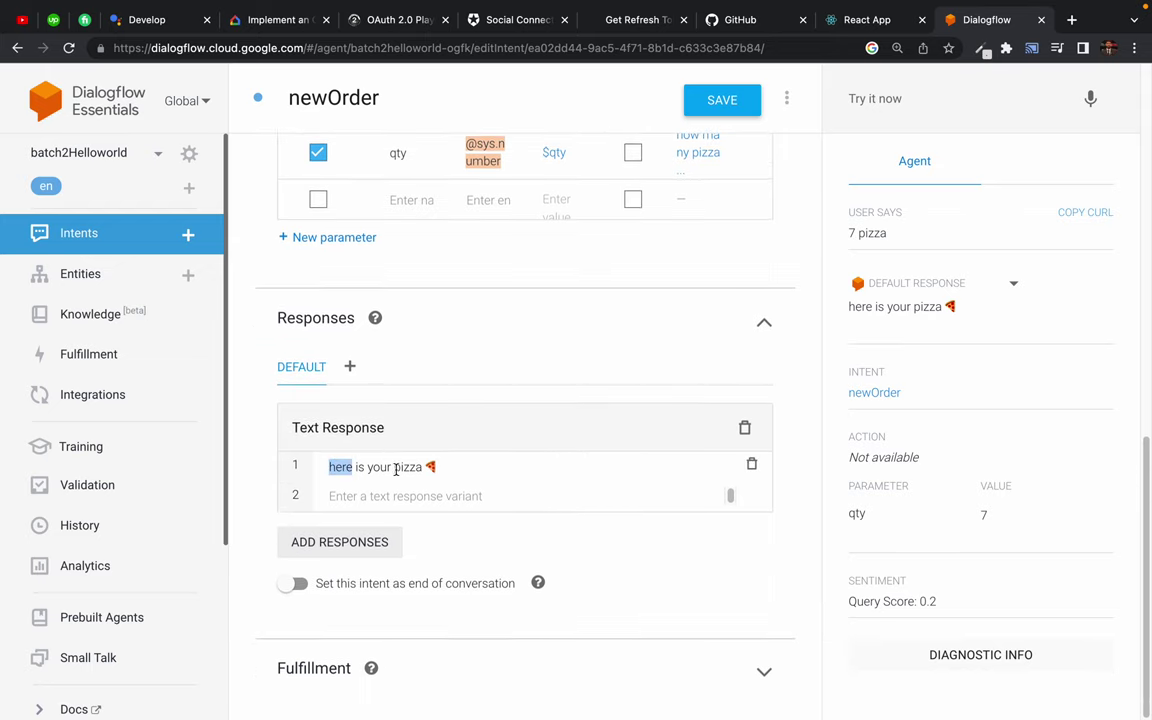
pyautogui.doubleClick(410, 466)
pyautogui.click(358, 467)
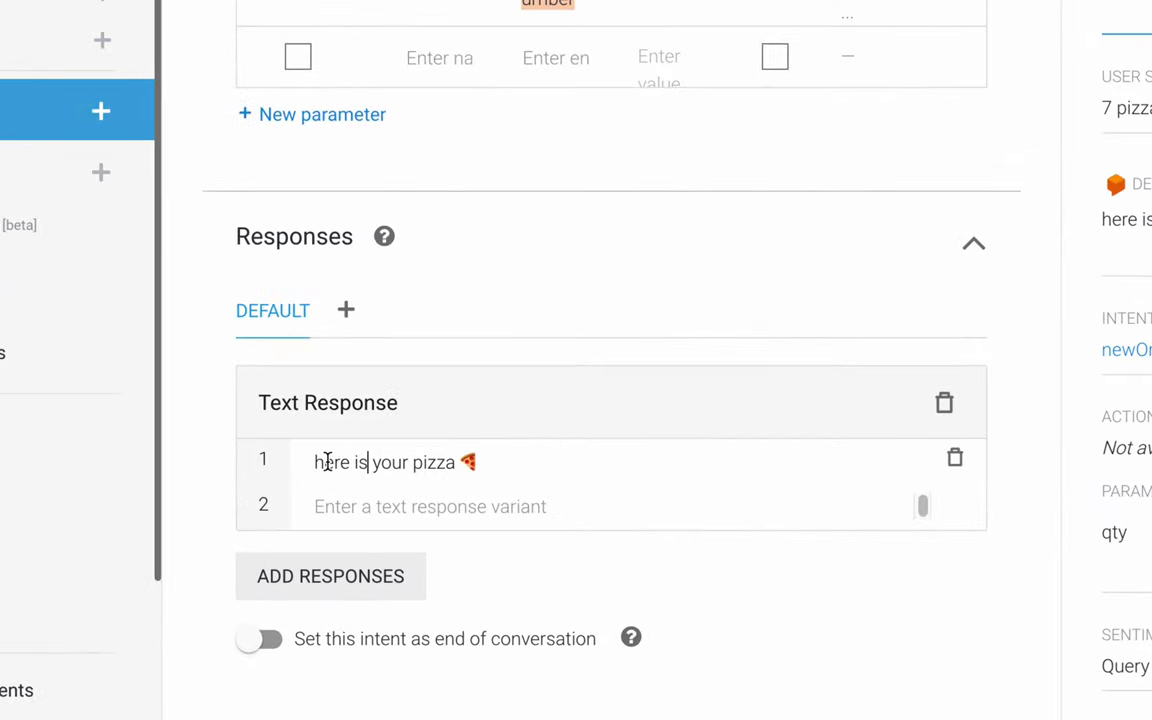
pyautogui.moveTo(341, 466); pyautogui.dragTo(420, 466)
pyautogui.click(443, 463)
pyautogui.moveTo(335, 462); pyautogui.dragTo(402, 462)
pyautogui.click(404, 462)
pyautogui.click(430, 462)
pyautogui.scroll(3, 501, 321)
pyautogui.scroll(1, 501, 321)
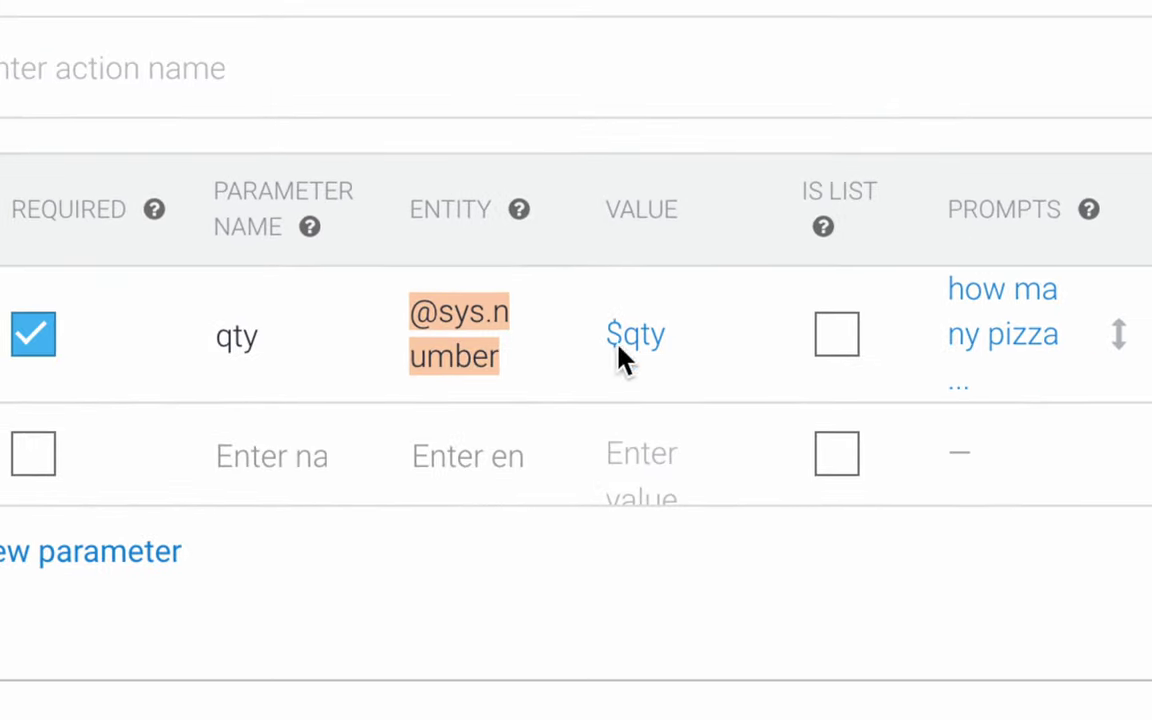
# - Replace the word "your" in the first newOrder text response with the $qty parameter reference
pyautogui.scroll(-3, 245, 506)
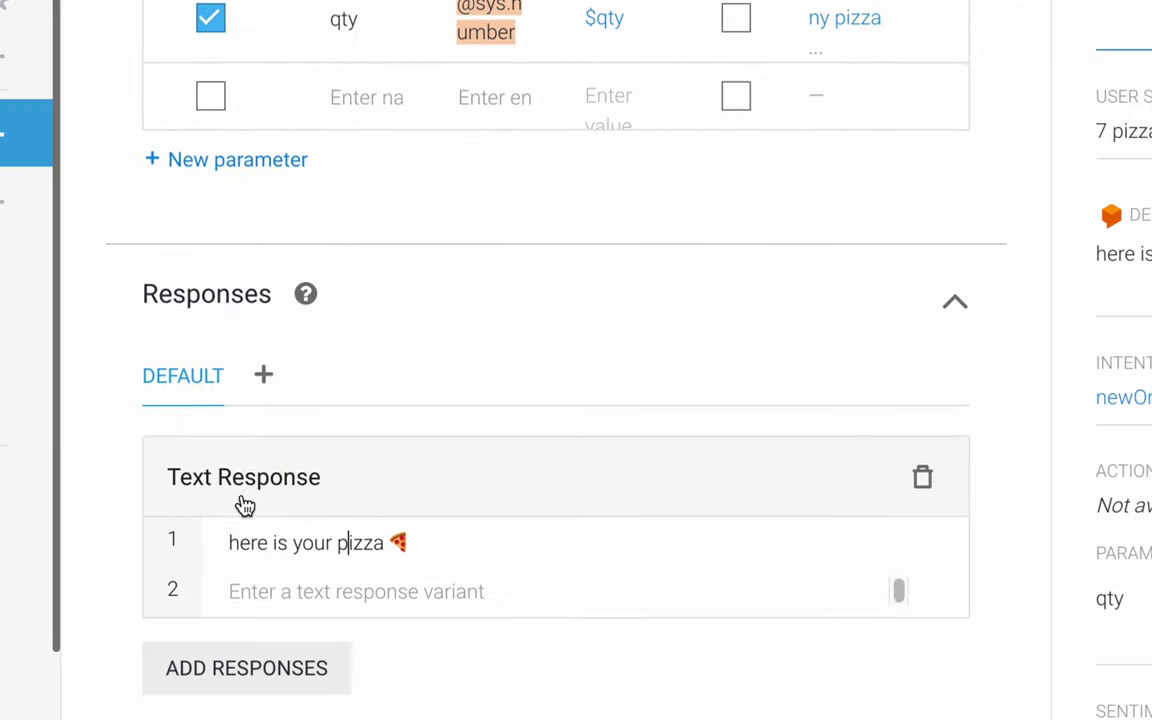
pyautogui.click(289, 522)
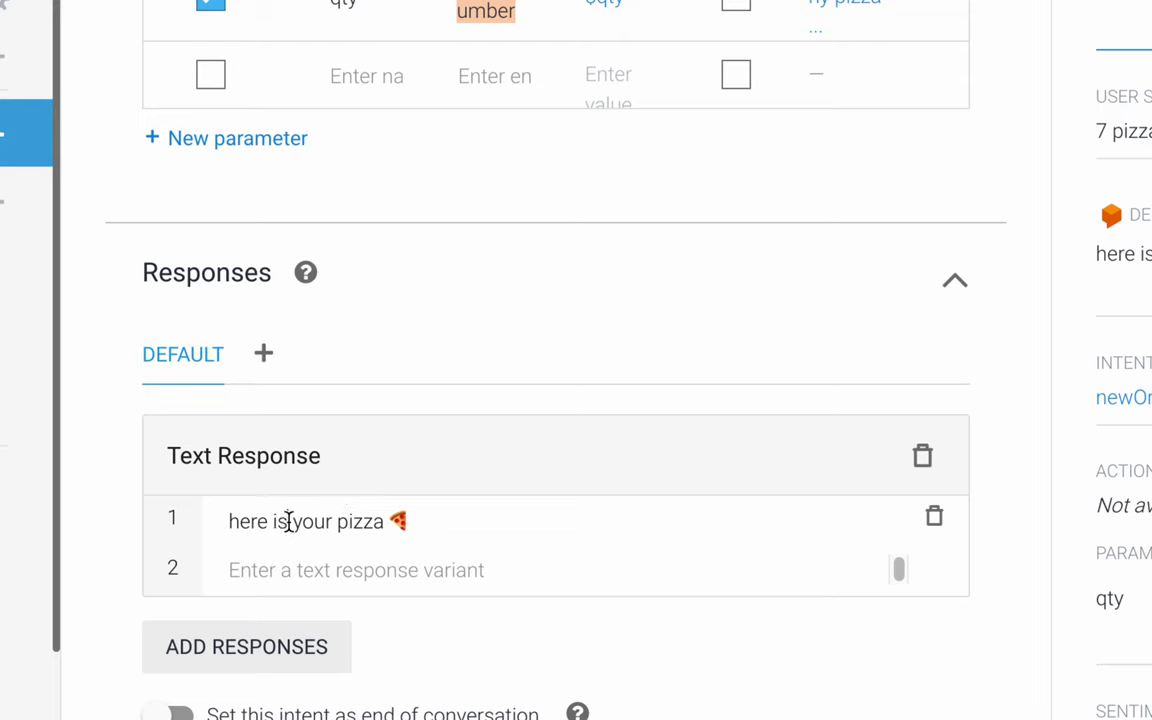
pyautogui.press('Right')
pyautogui.press('Right')
pyautogui.press('Right')
pyautogui.press('Right')
pyautogui.press('Right')
pyautogui.press('BackSpace')
pyautogui.press('BackSpace')
pyautogui.press('BackSpace')
pyautogui.press('BackSpace')
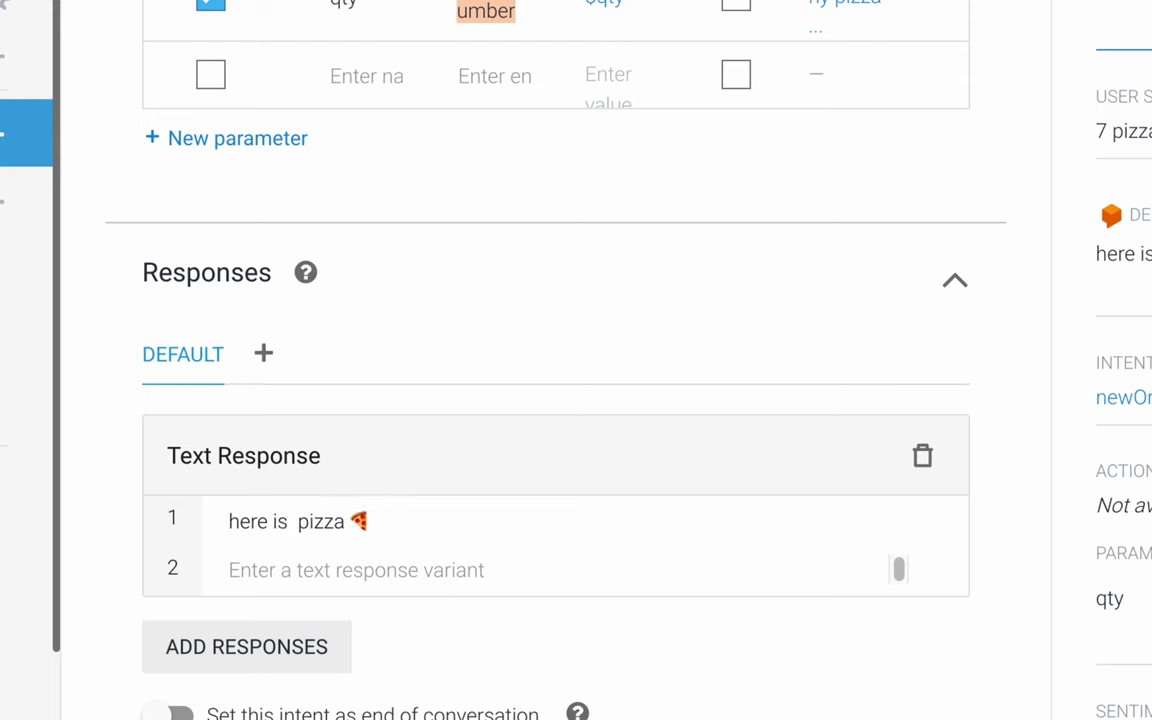
pyautogui.write('$')
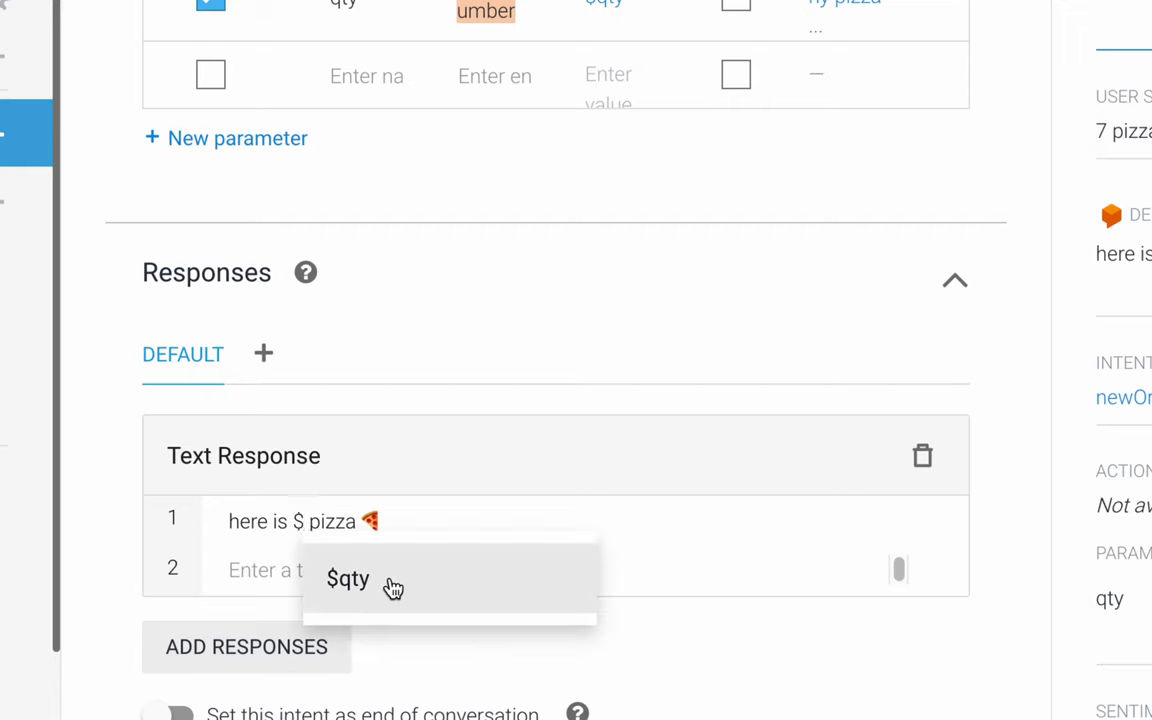
pyautogui.click(391, 585)
# - Extend the text response with "for you" before the pizza emoji and "enjoy" after it
pyautogui.press('Right')
pyautogui.press('Right')
pyautogui.press('Right')
pyautogui.press('Right')
pyautogui.press('Right')
pyautogui.press('Right')
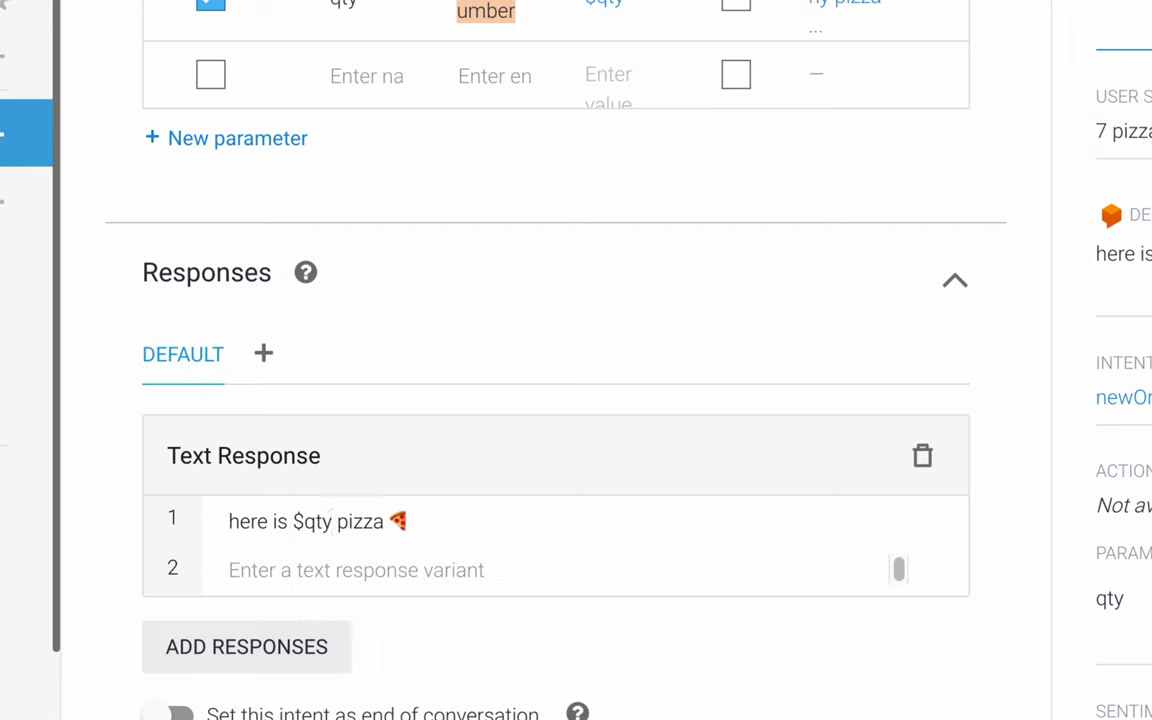
pyautogui.write('for you')
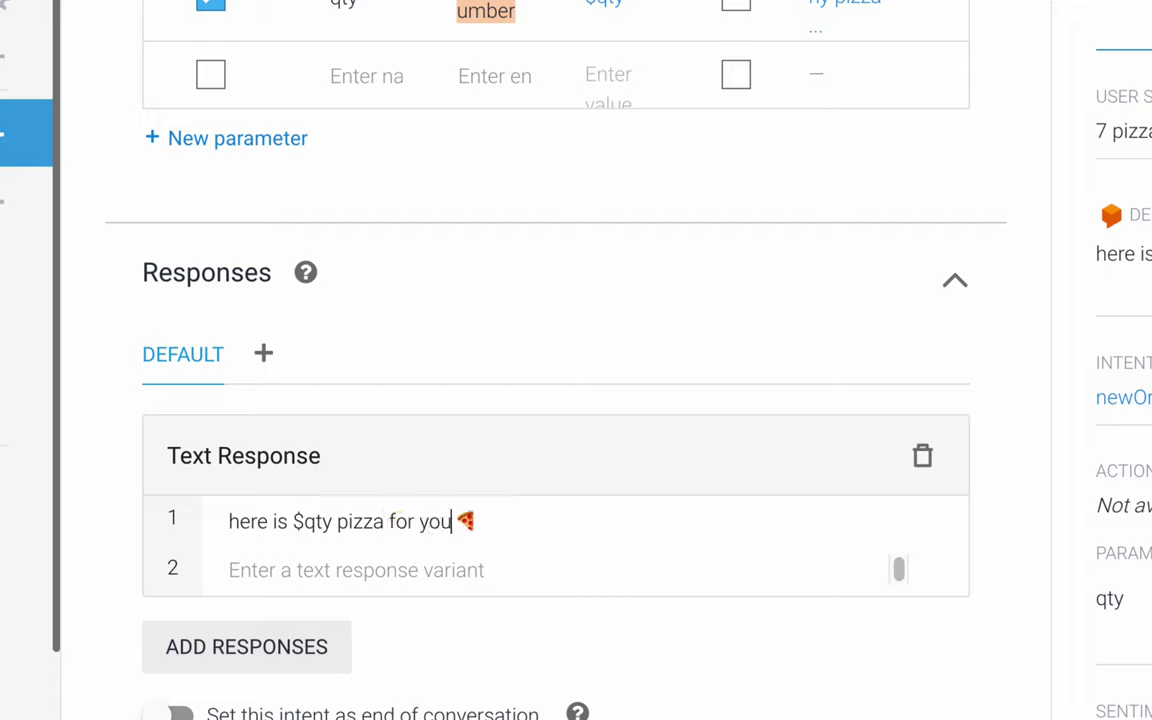
pyautogui.press('Right')
pyautogui.write('enjoy')
# - Review the edited text response, checking the wording around the $qty reference
pyautogui.moveTo(229, 522); pyautogui.dragTo(298, 522)
pyautogui.click(360, 522)
pyautogui.doubleClick(422, 521)
pyautogui.click(422, 521)
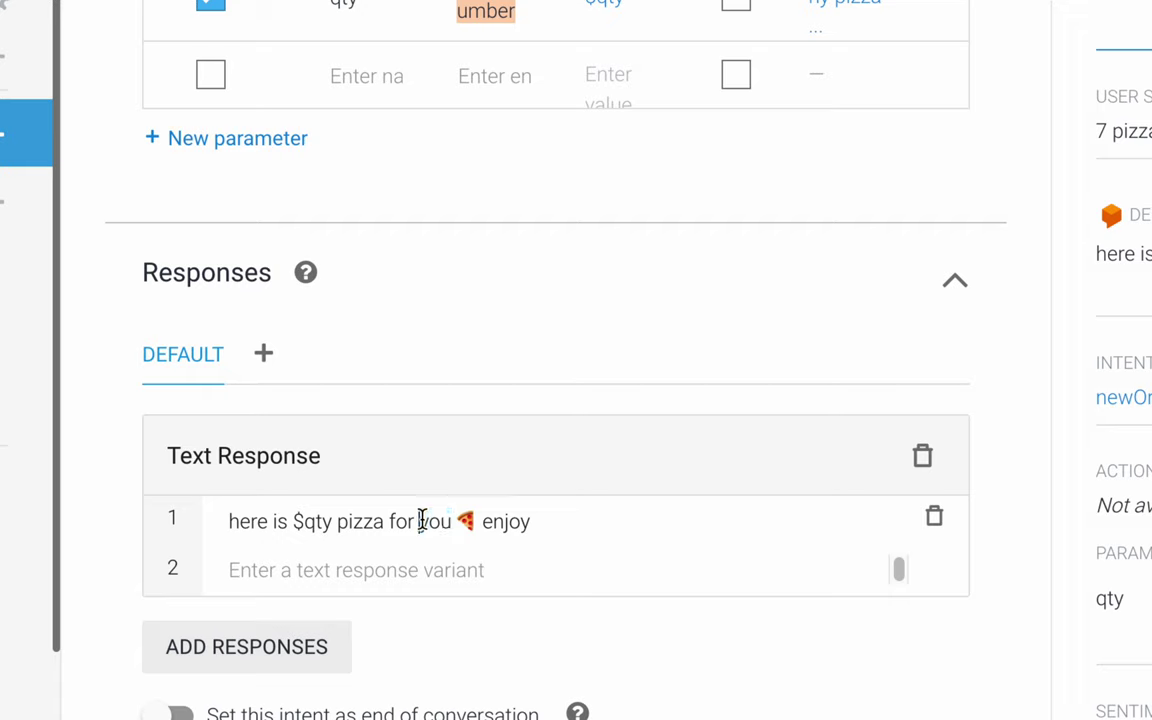
pyautogui.moveTo(293, 522); pyautogui.dragTo(281, 527)
pyautogui.click(275, 520)
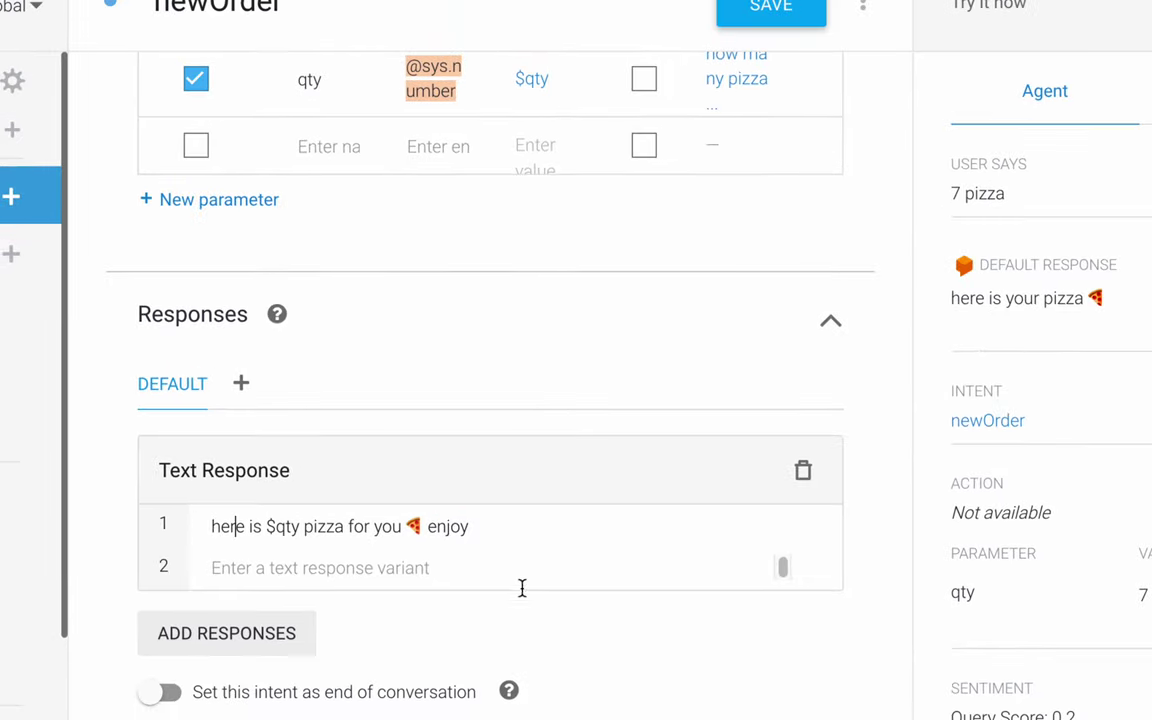
pyautogui.moveTo(218, 525); pyautogui.dragTo(499, 525)
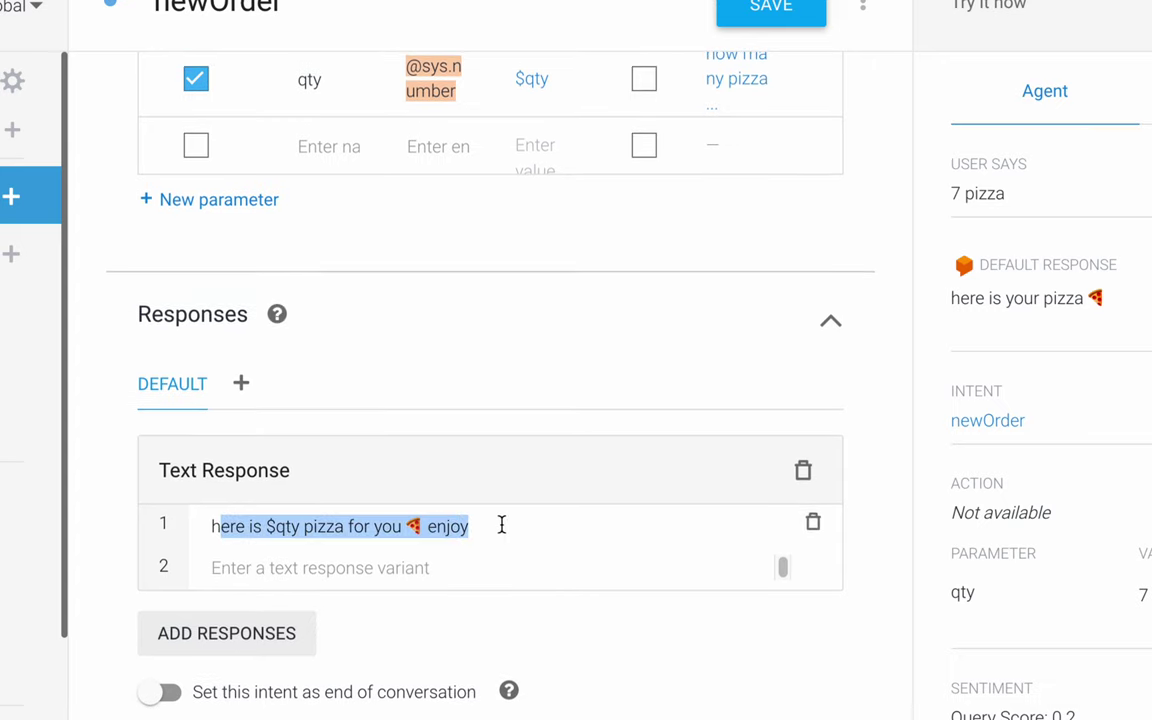
pyautogui.click(571, 524)
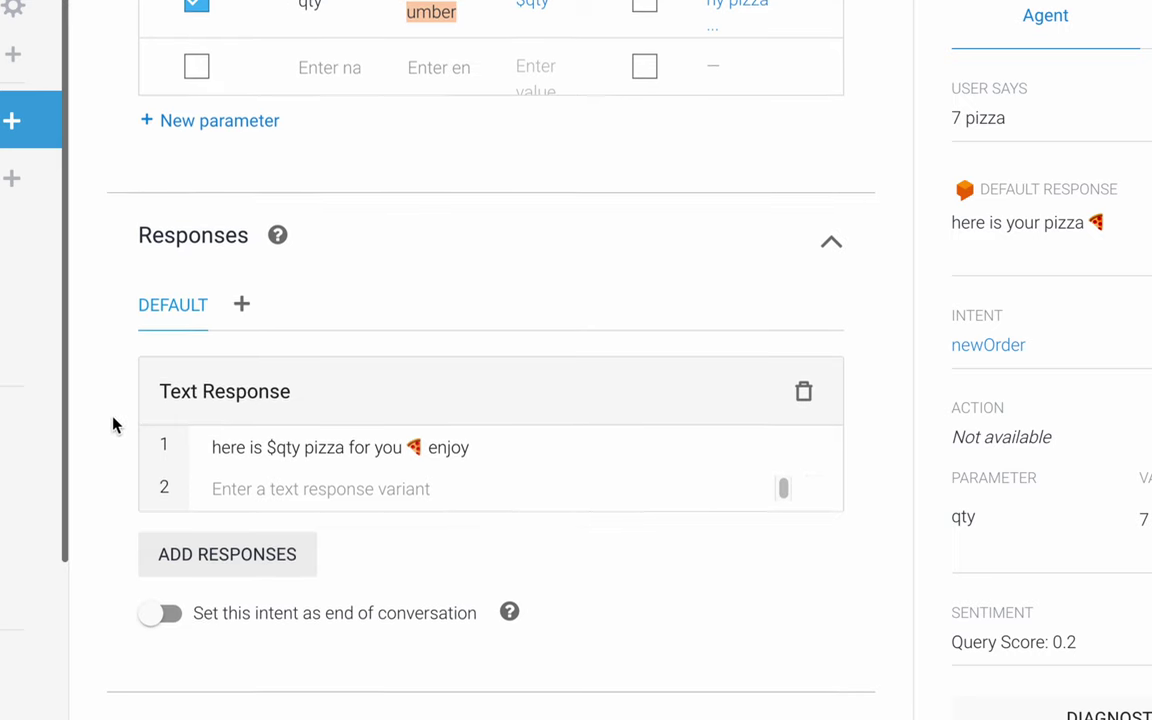
pyautogui.moveTo(208, 449); pyautogui.dragTo(443, 441)
pyautogui.click(443, 441)
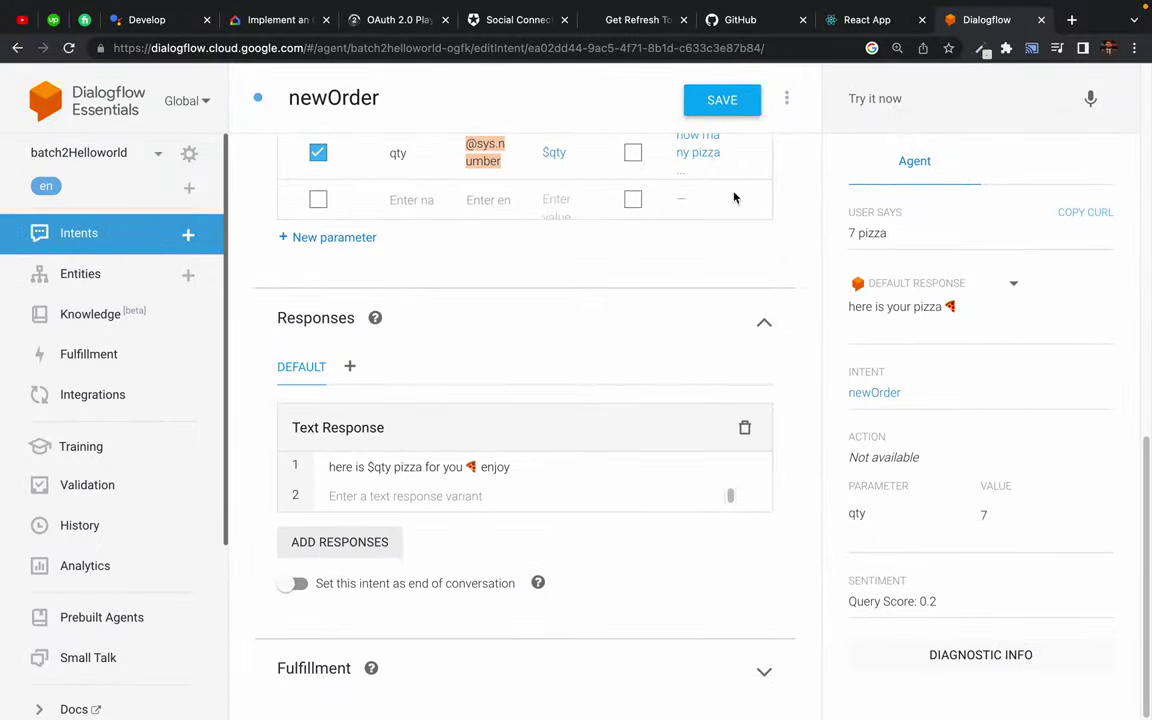
# - Save the newOrder intent and test the agent with the message "give me 3 pizza"
pyautogui.click(724, 105)
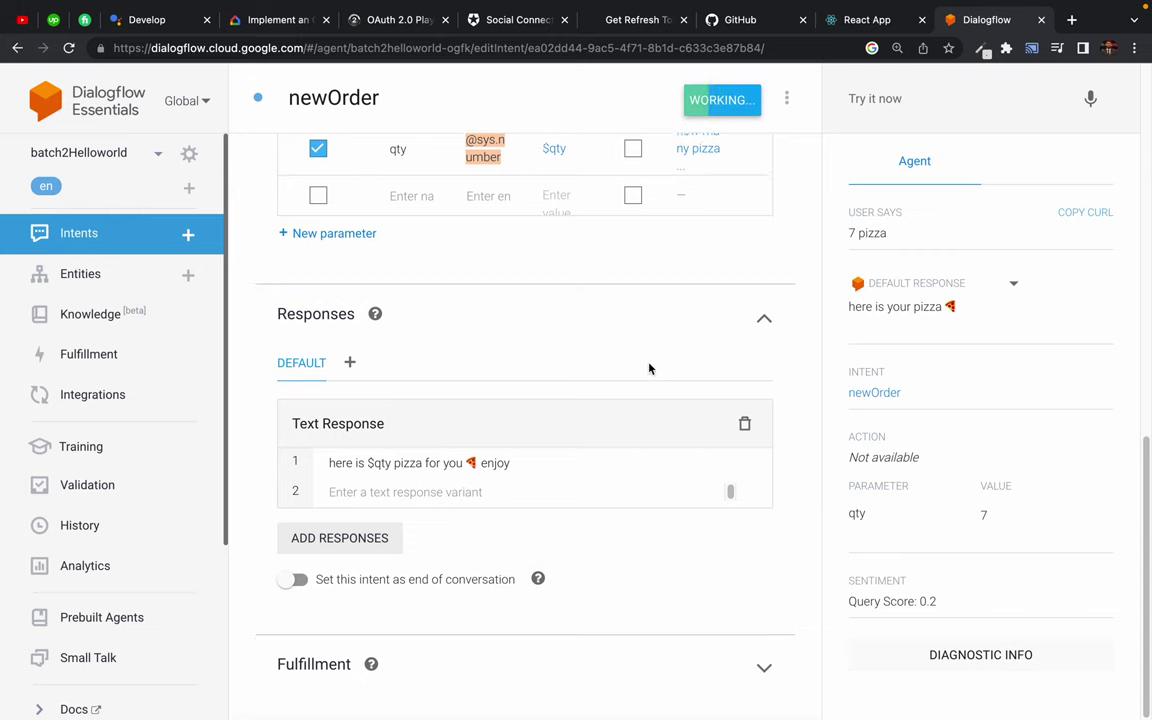
pyautogui.tripleClick(875, 306)
pyautogui.click(892, 306)
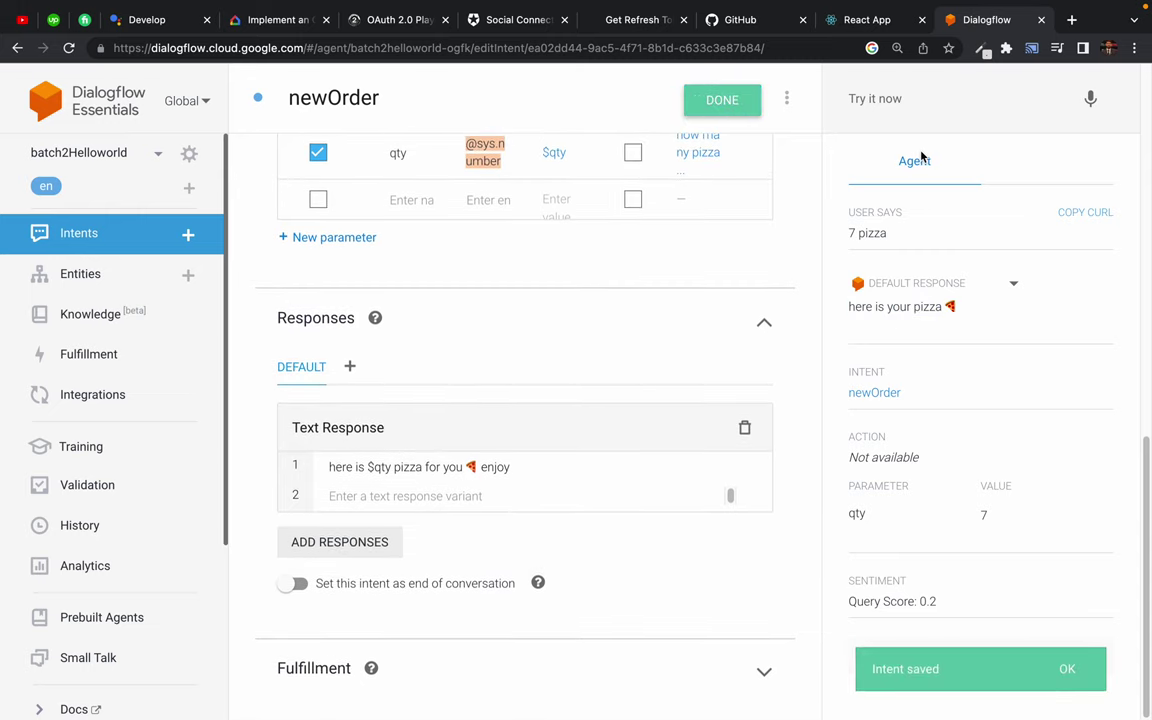
pyautogui.click(906, 98)
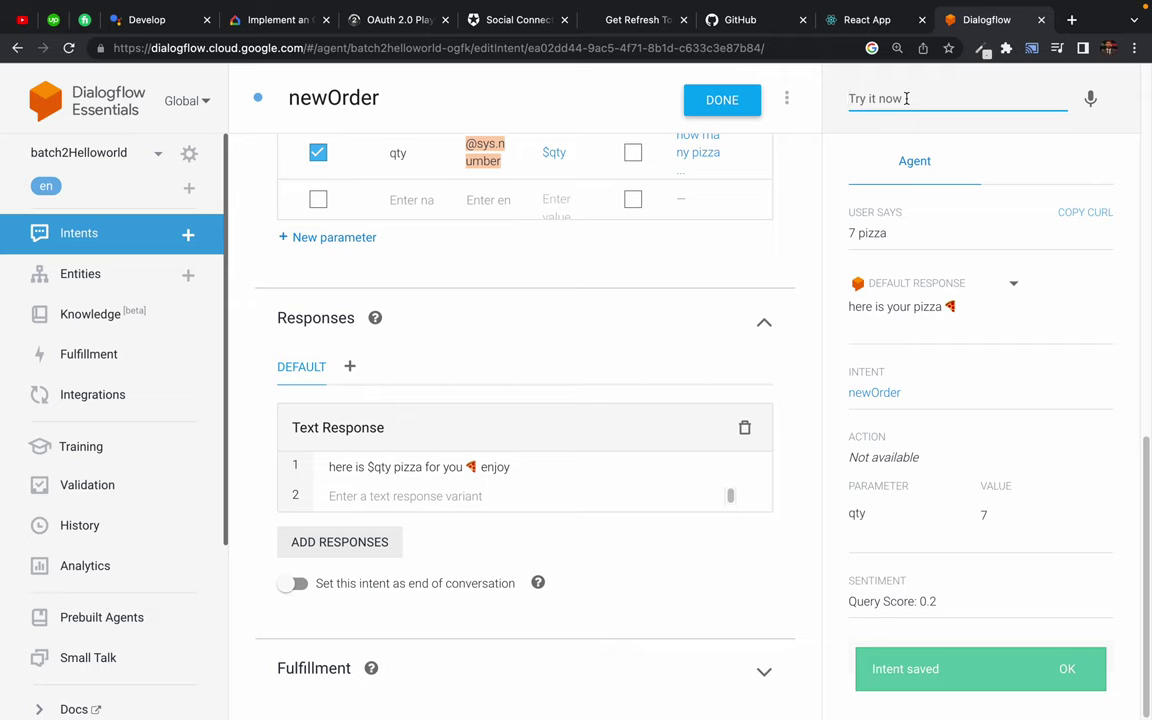
pyautogui.write('give me')
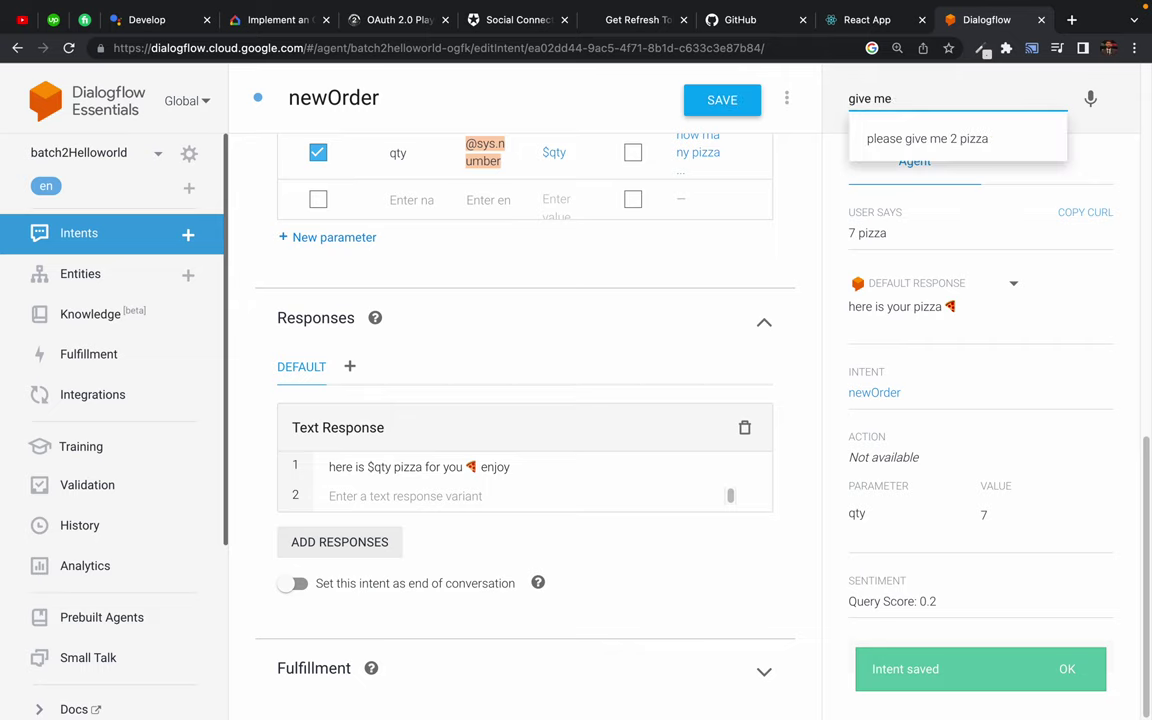
pyautogui.write(' 3 pizza')
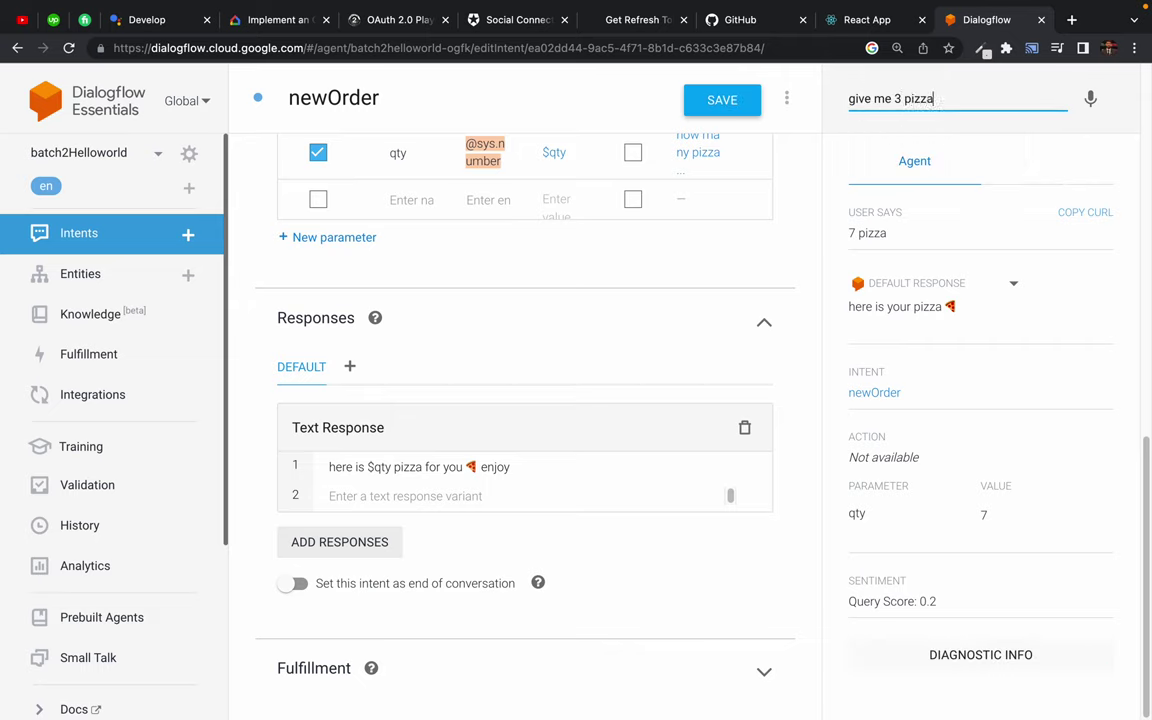
pyautogui.press('Return')
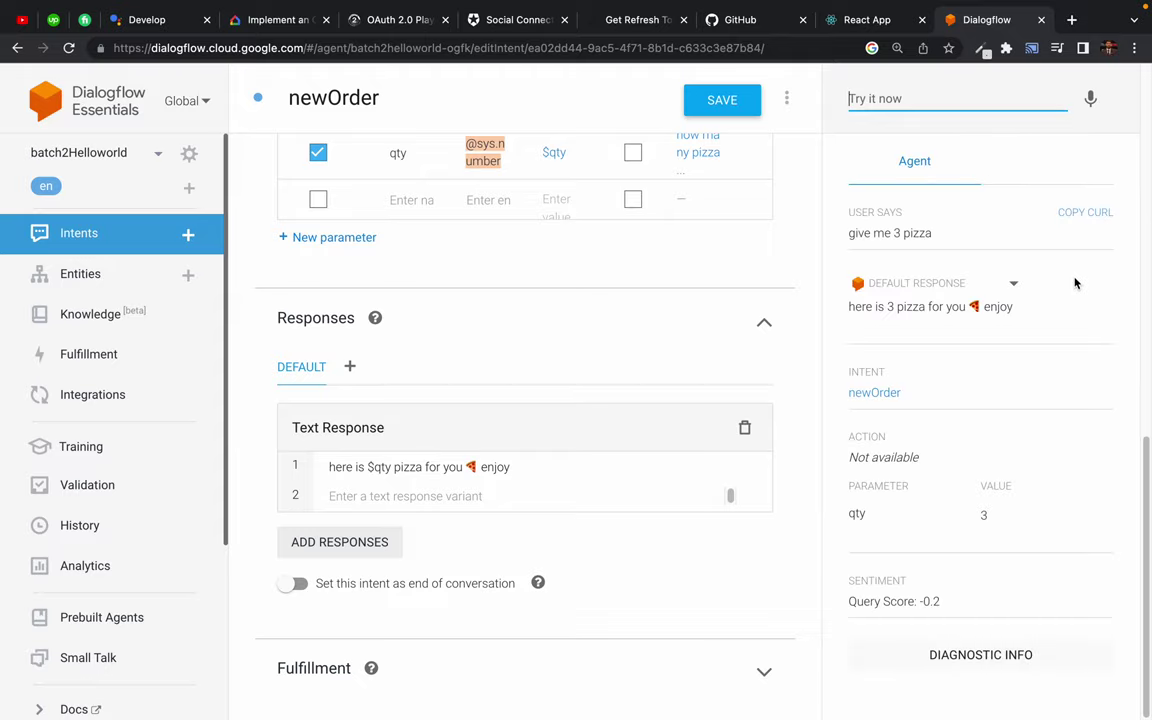
# - Examine the test result's response and qty value against the intent's text response and parameter table
pyautogui.click(810, 284)
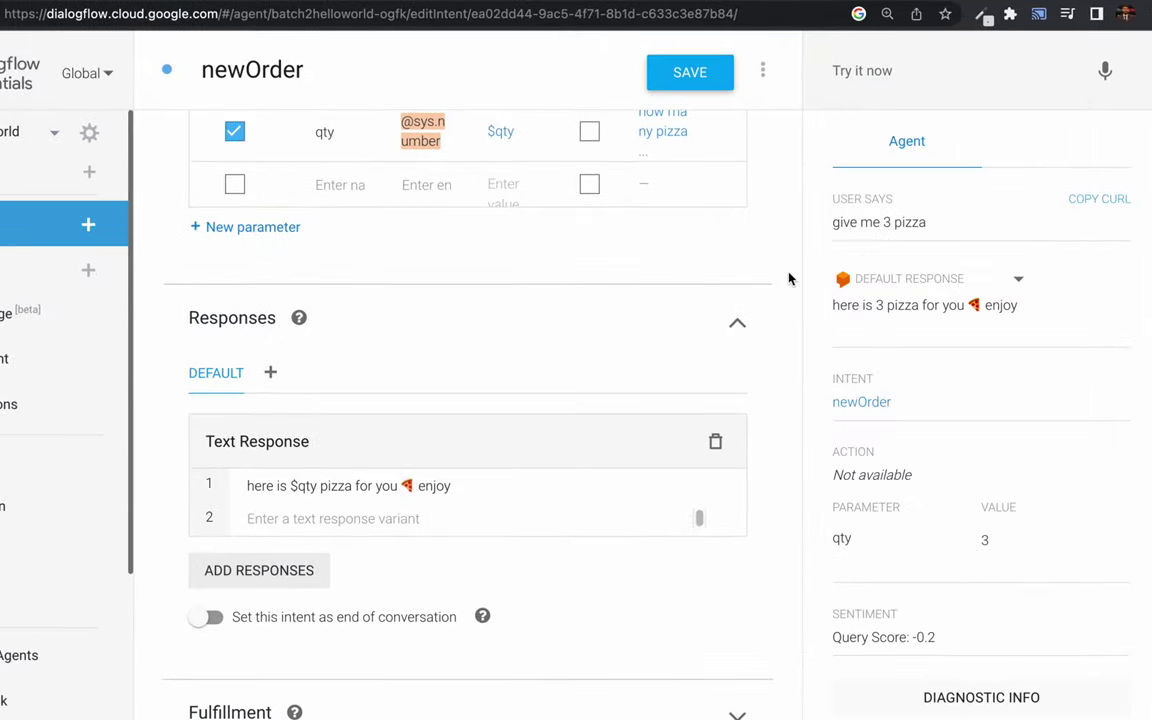
pyautogui.moveTo(847, 305); pyautogui.dragTo(878, 305)
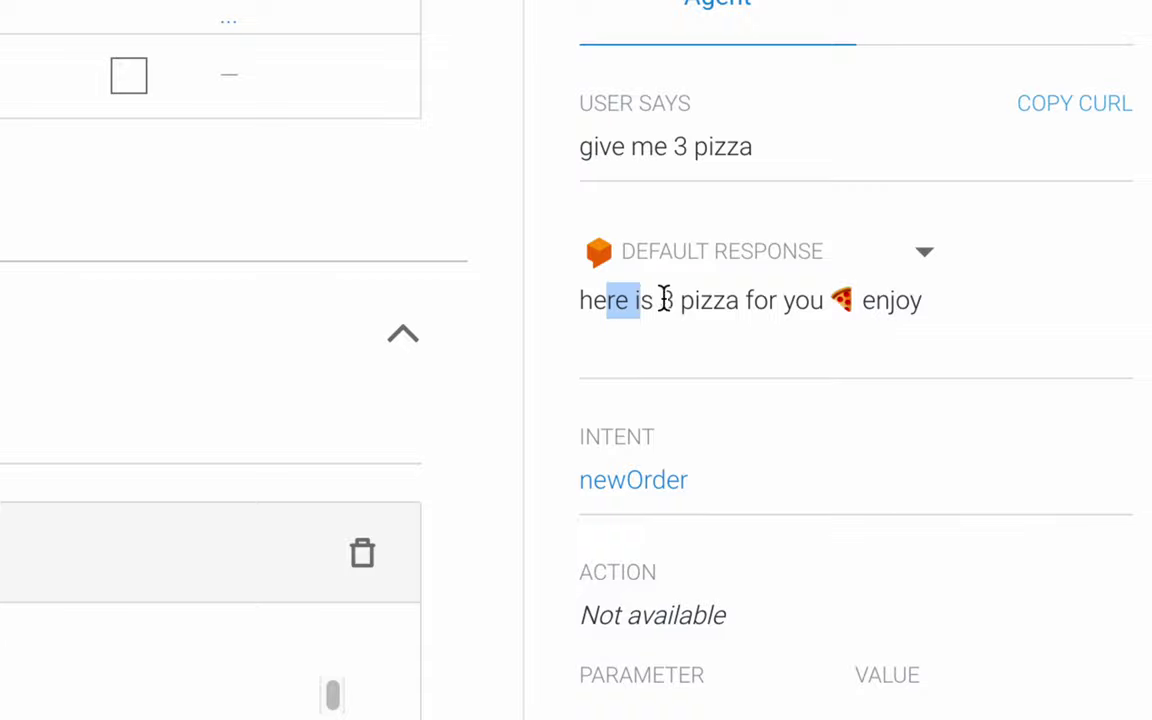
pyautogui.click(951, 311)
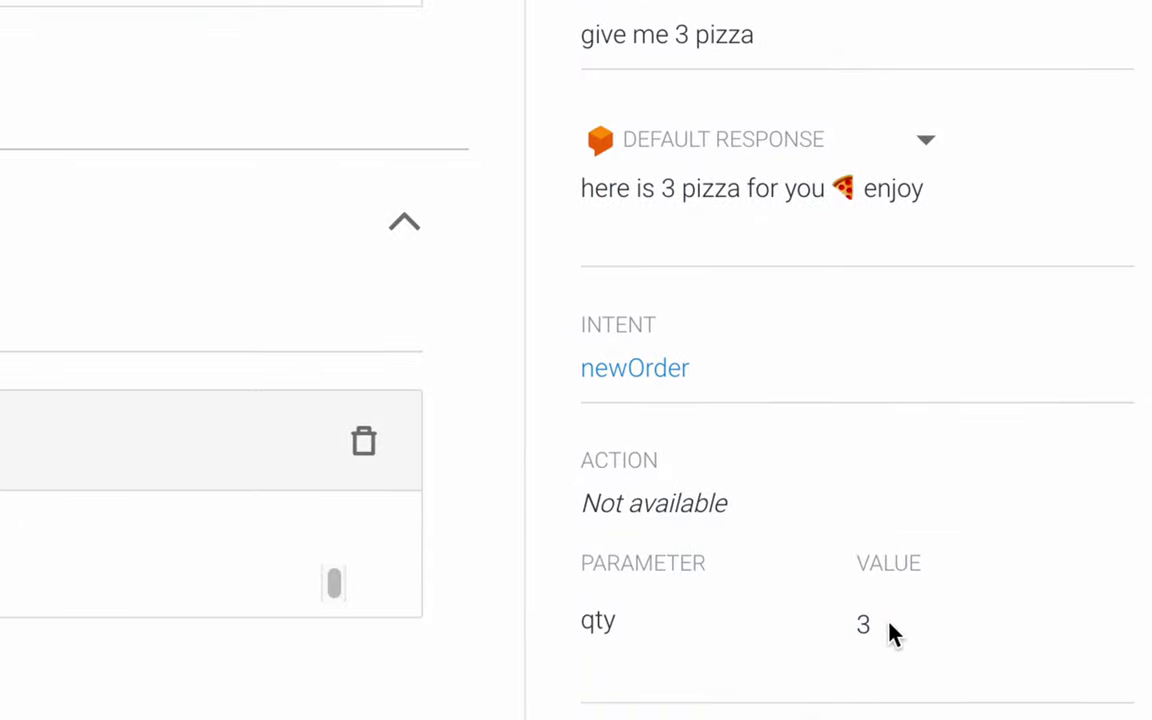
pyautogui.scroll(2, 975, 285)
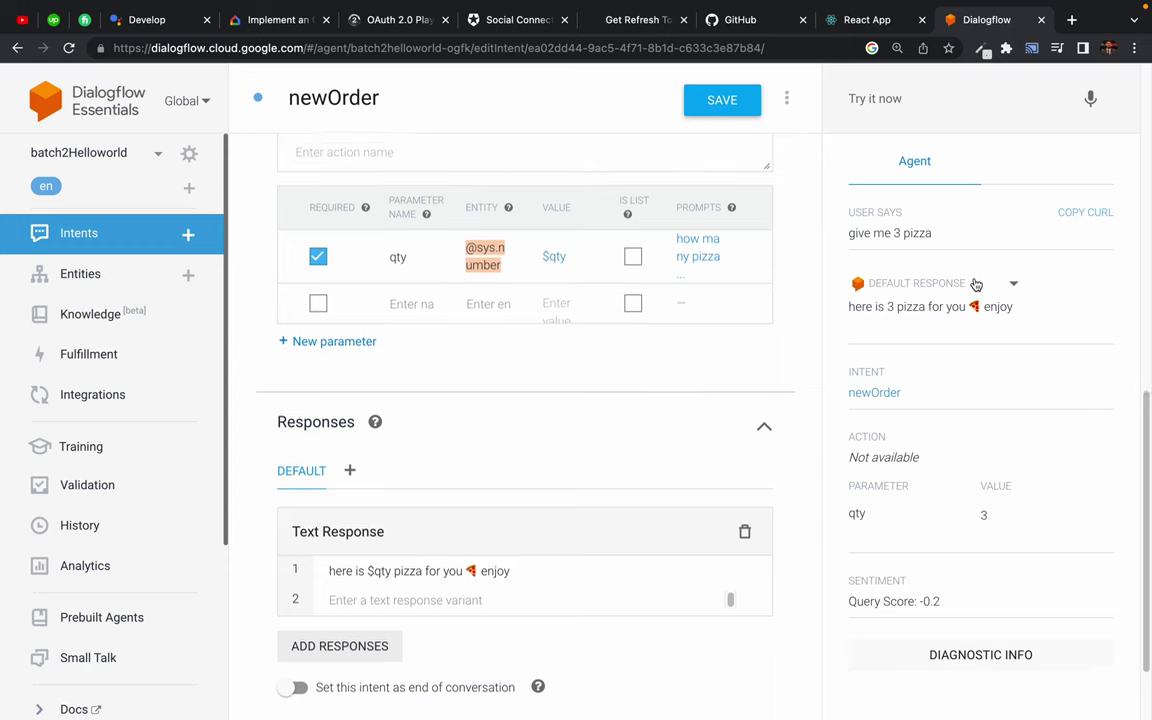
pyautogui.scroll(2, 728, 228)
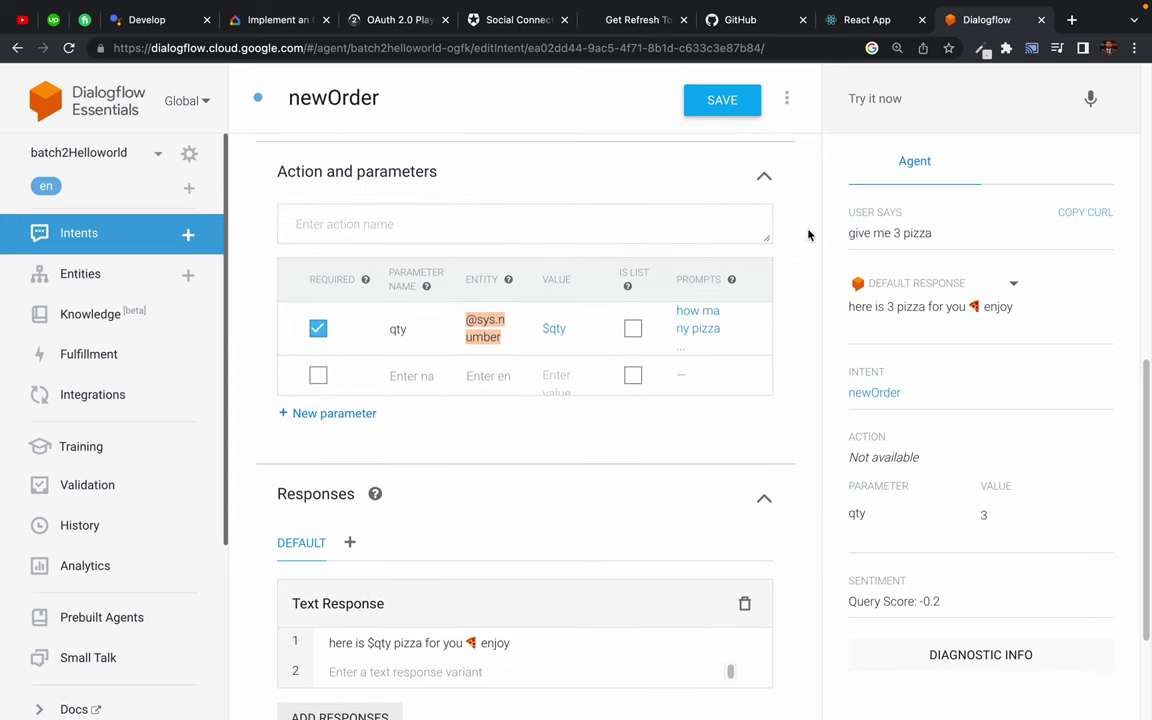
pyautogui.scroll(2, 809, 235)
pyautogui.scroll(1, 809, 235)
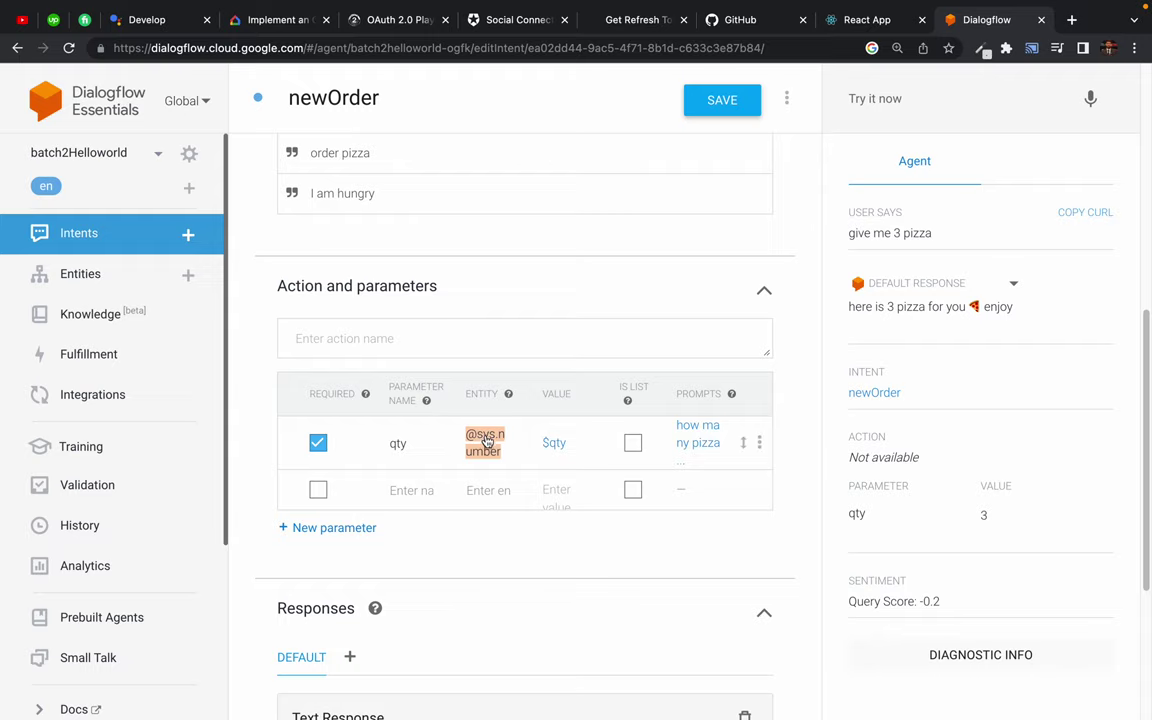
pyautogui.click(487, 441)
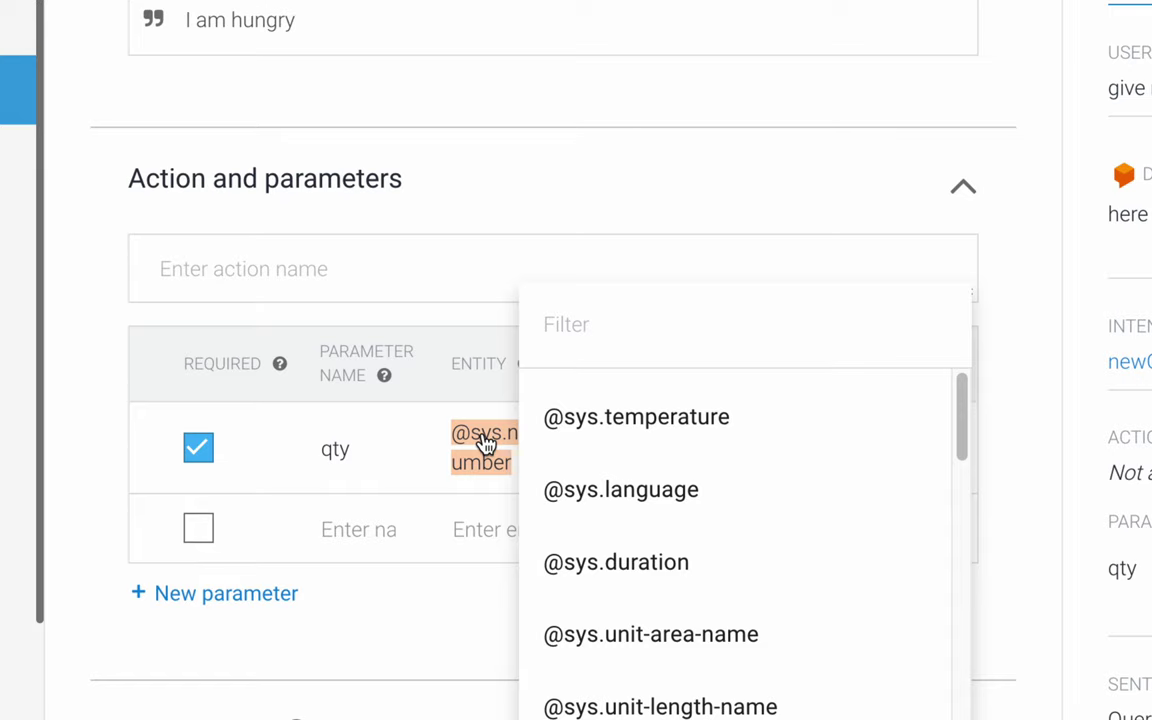
pyautogui.scroll(-2, 650, 501)
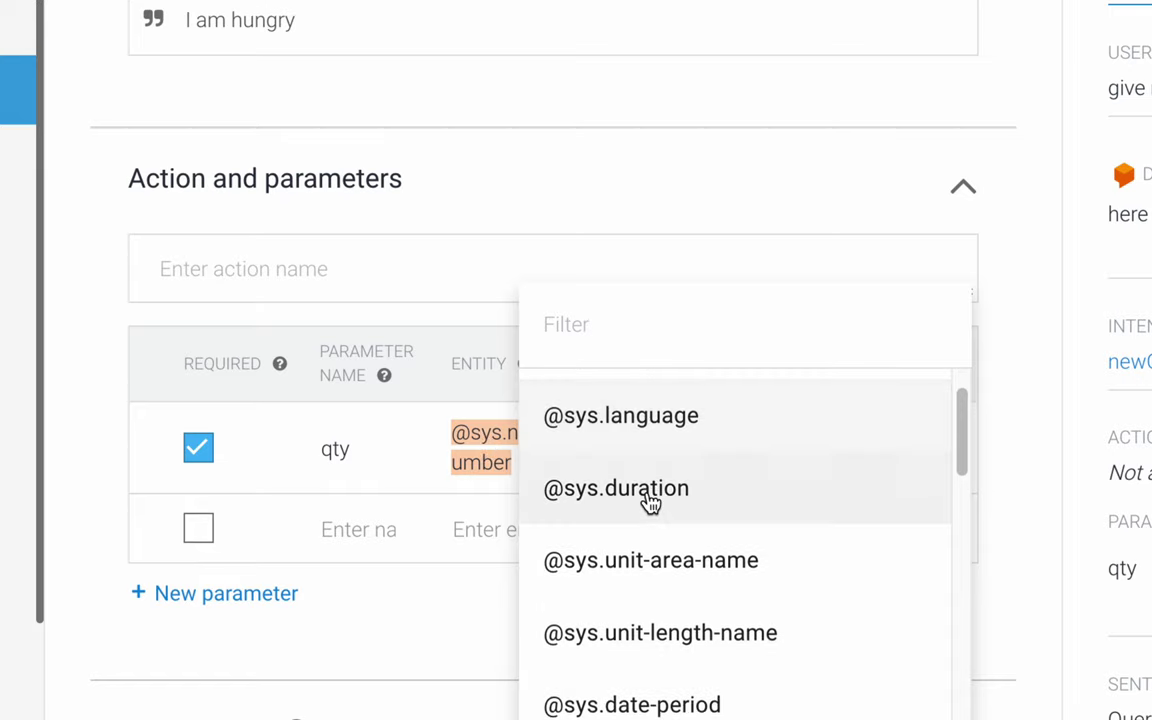
pyautogui.scroll(-1, 673, 599)
pyautogui.scroll(1, 674, 580)
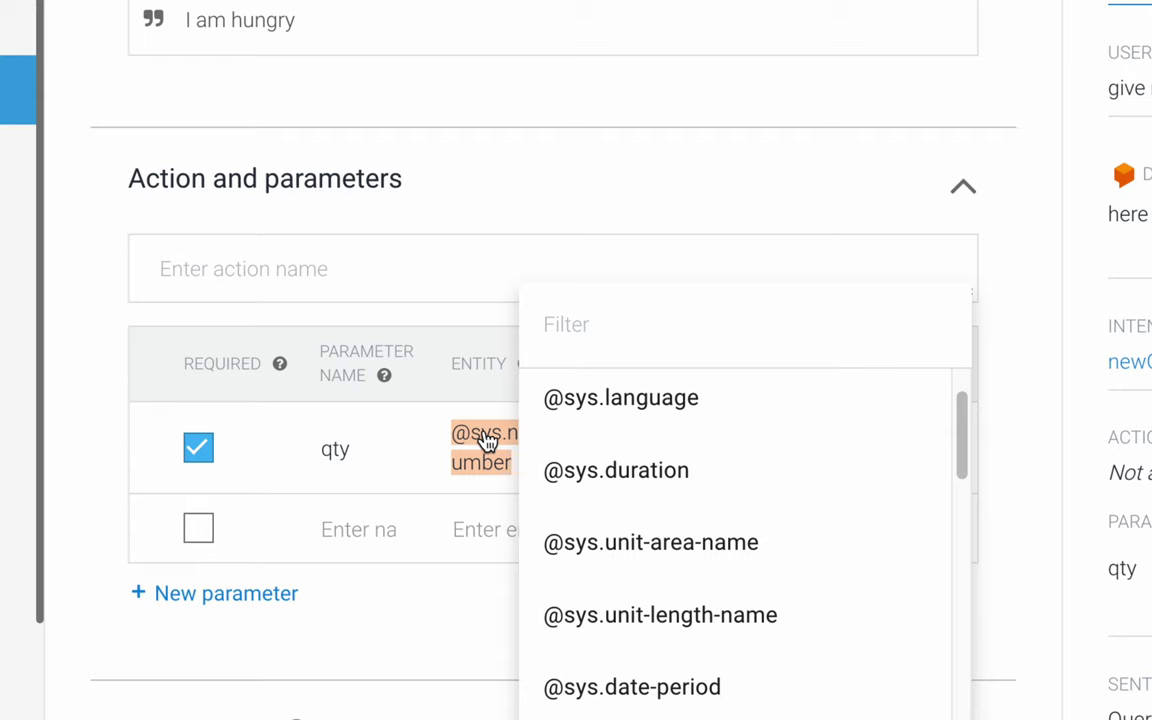
pyautogui.scroll(-1, 687, 532)
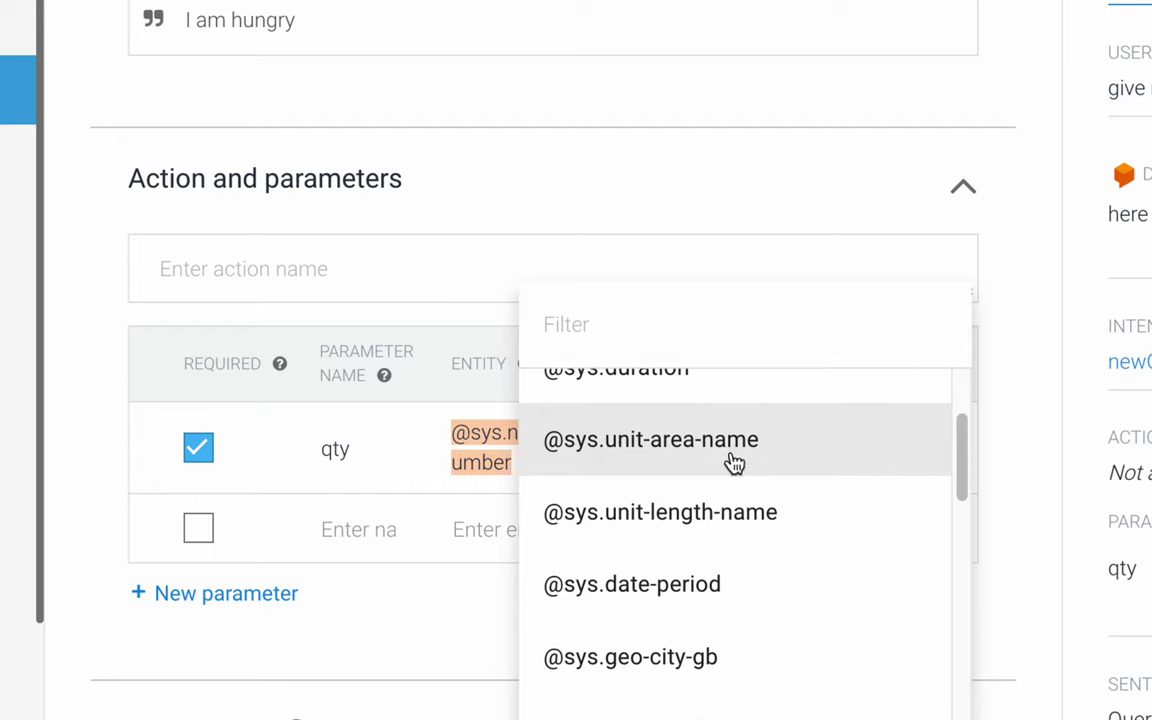
pyautogui.scroll(-1, 697, 530)
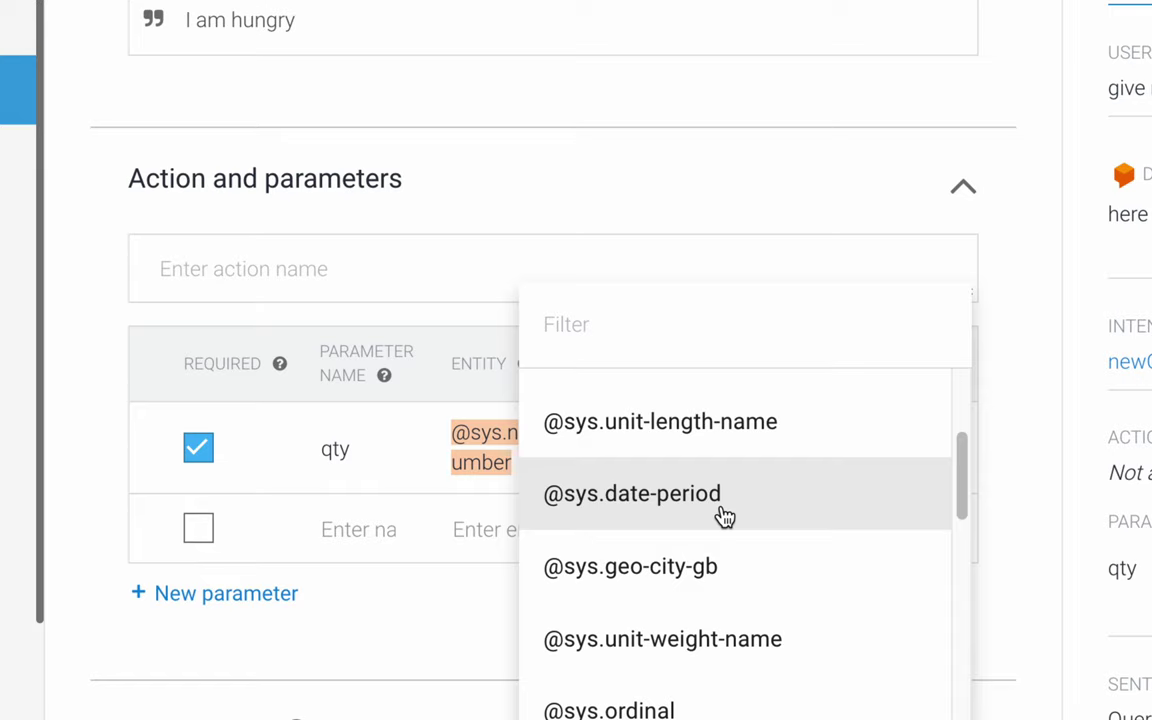
pyautogui.scroll(-1, 710, 580)
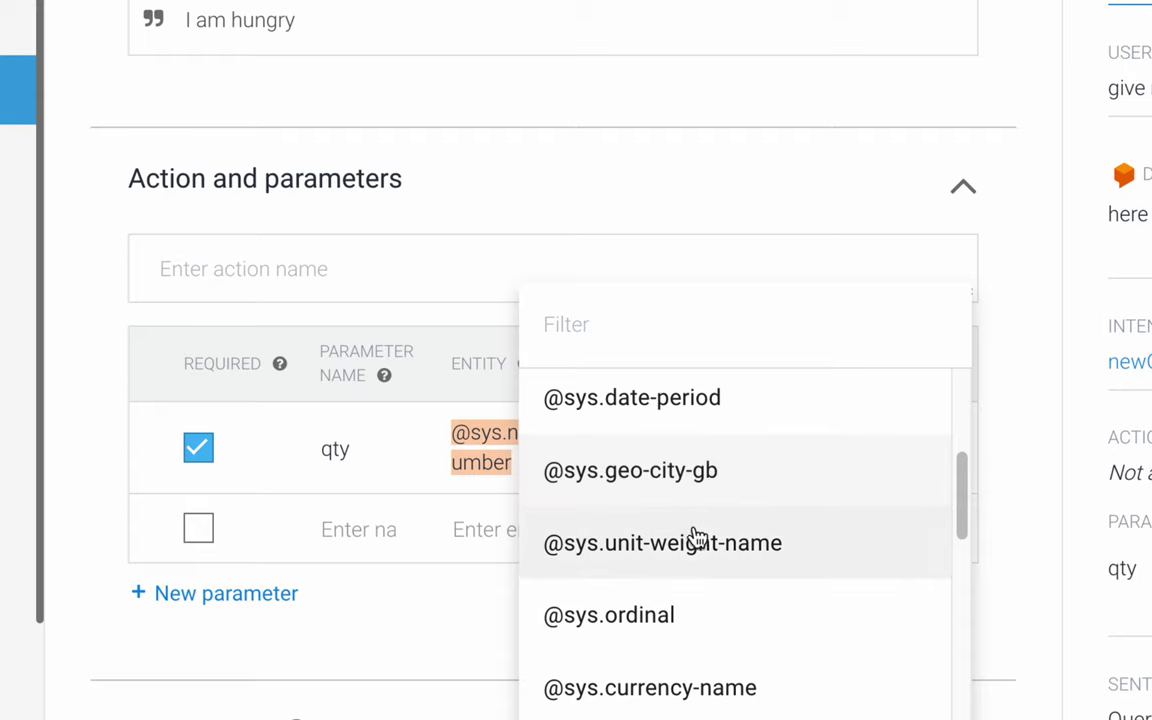
pyautogui.scroll(-1, 700, 545)
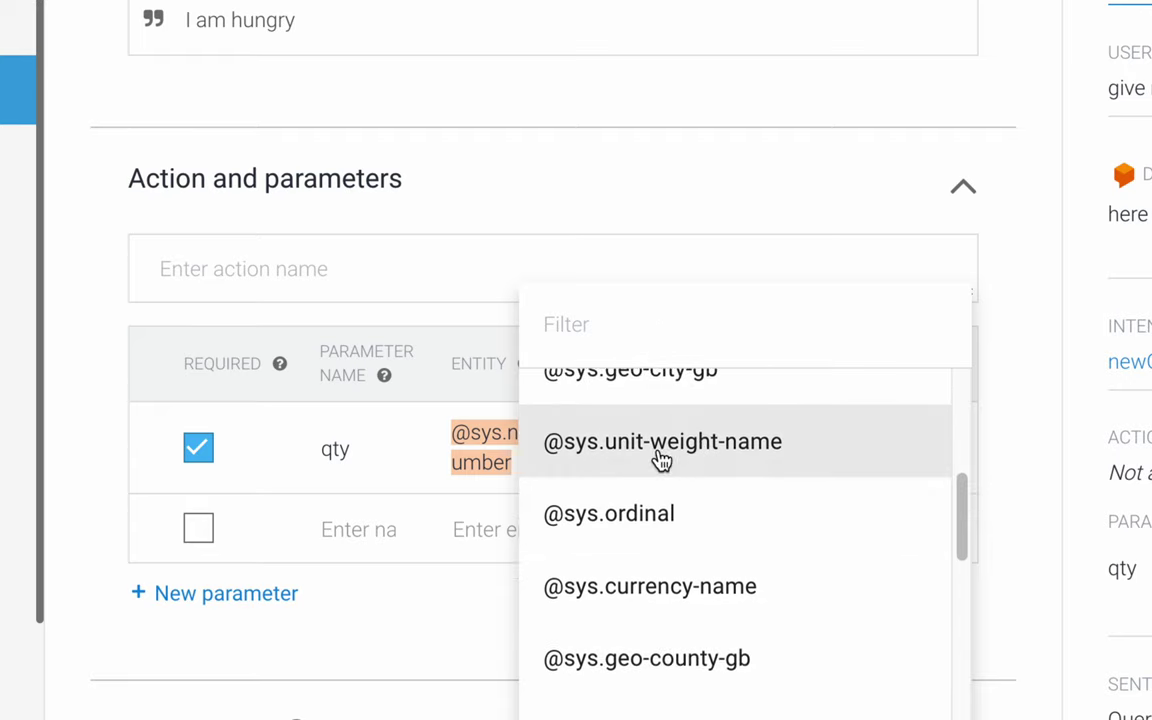
pyautogui.scroll(-2, 661, 460)
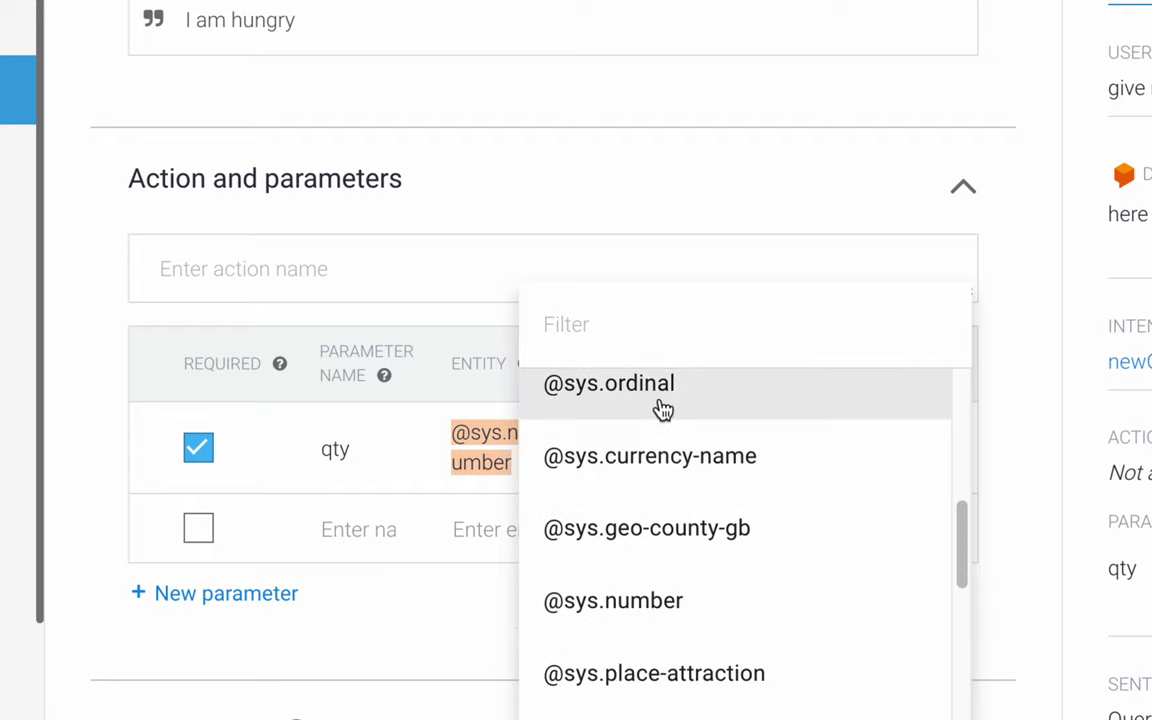
pyautogui.scroll(1, 690, 400)
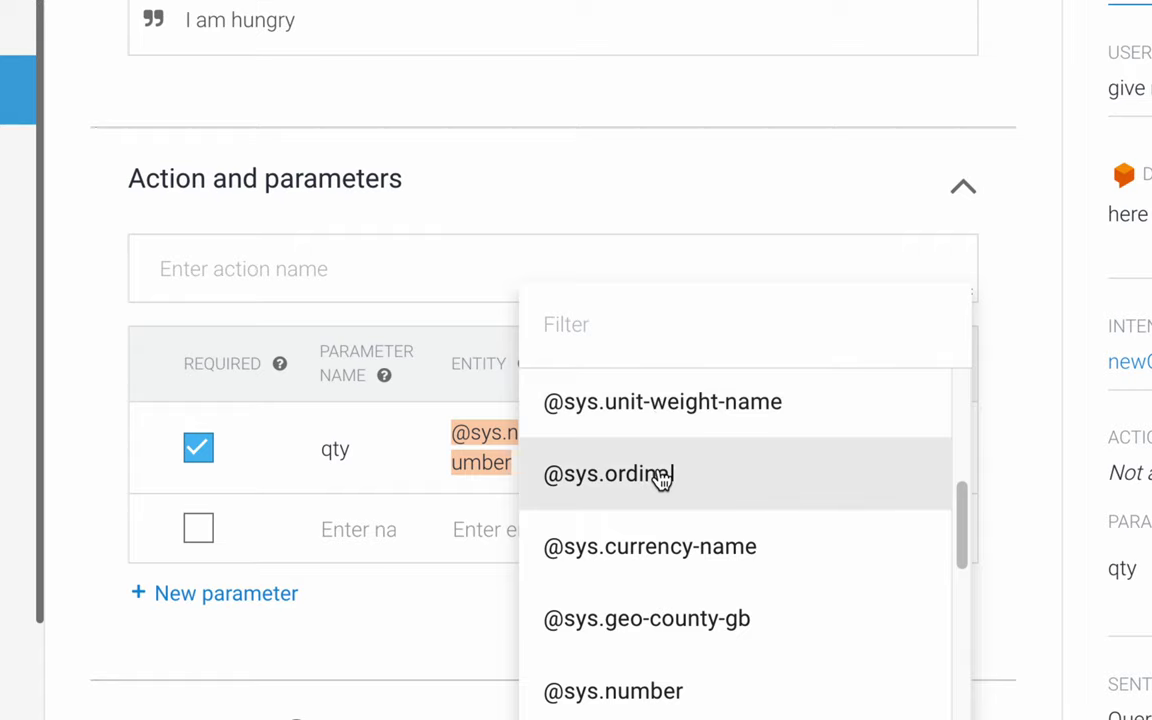
pyautogui.scroll(-2, 710, 555)
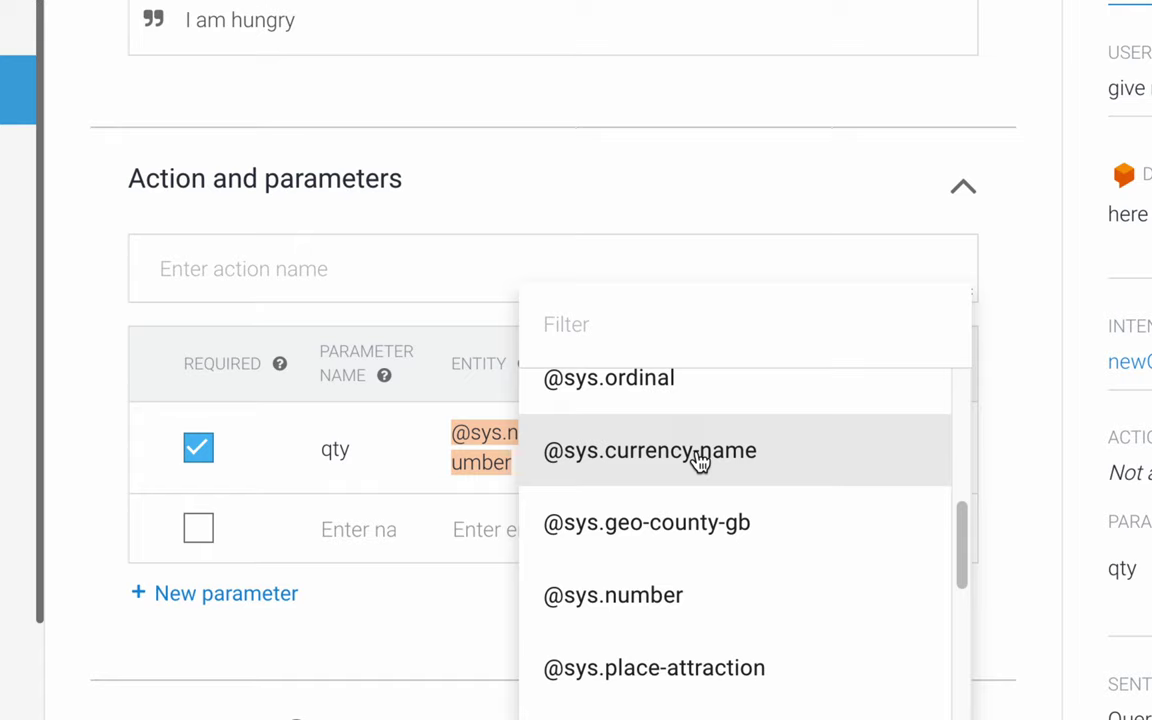
pyautogui.scroll(-1, 645, 618)
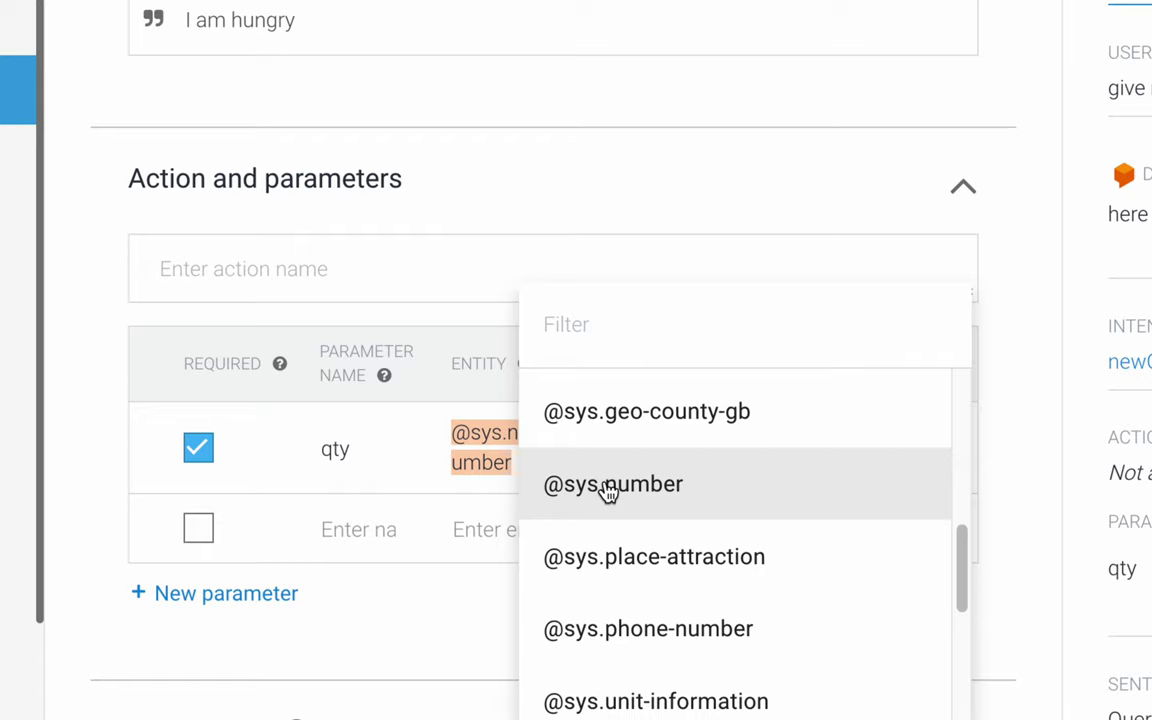
pyautogui.scroll(-6, 608, 492)
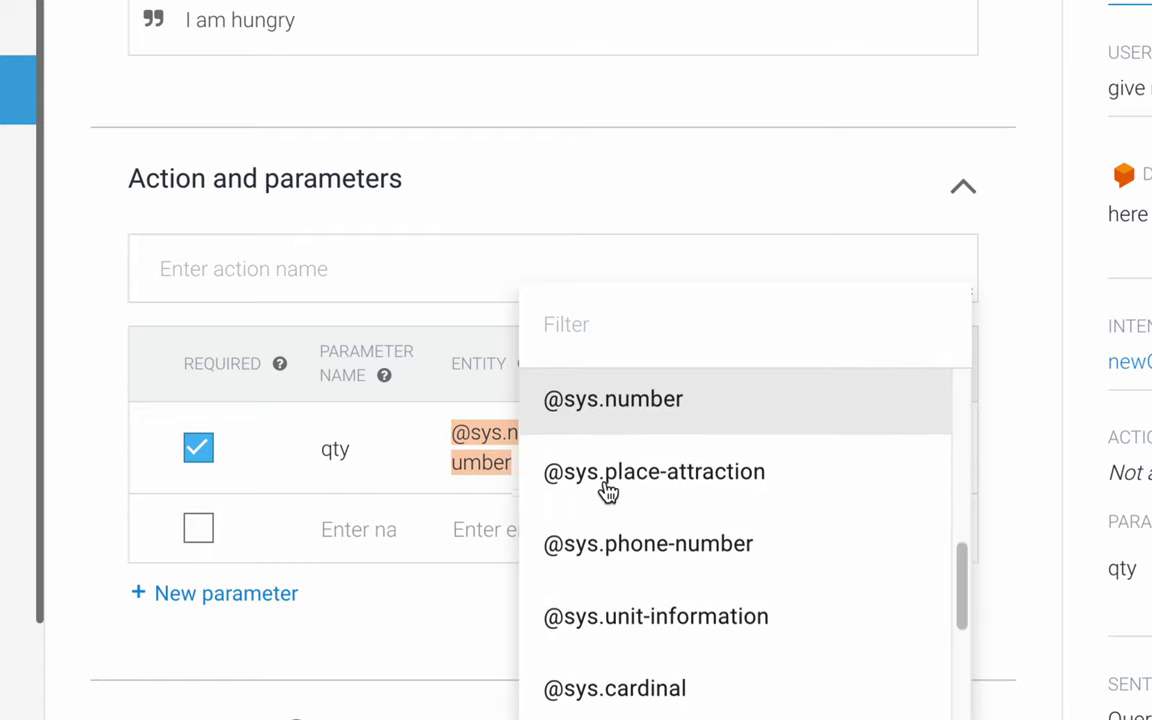
pyautogui.scroll(-6, 608, 492)
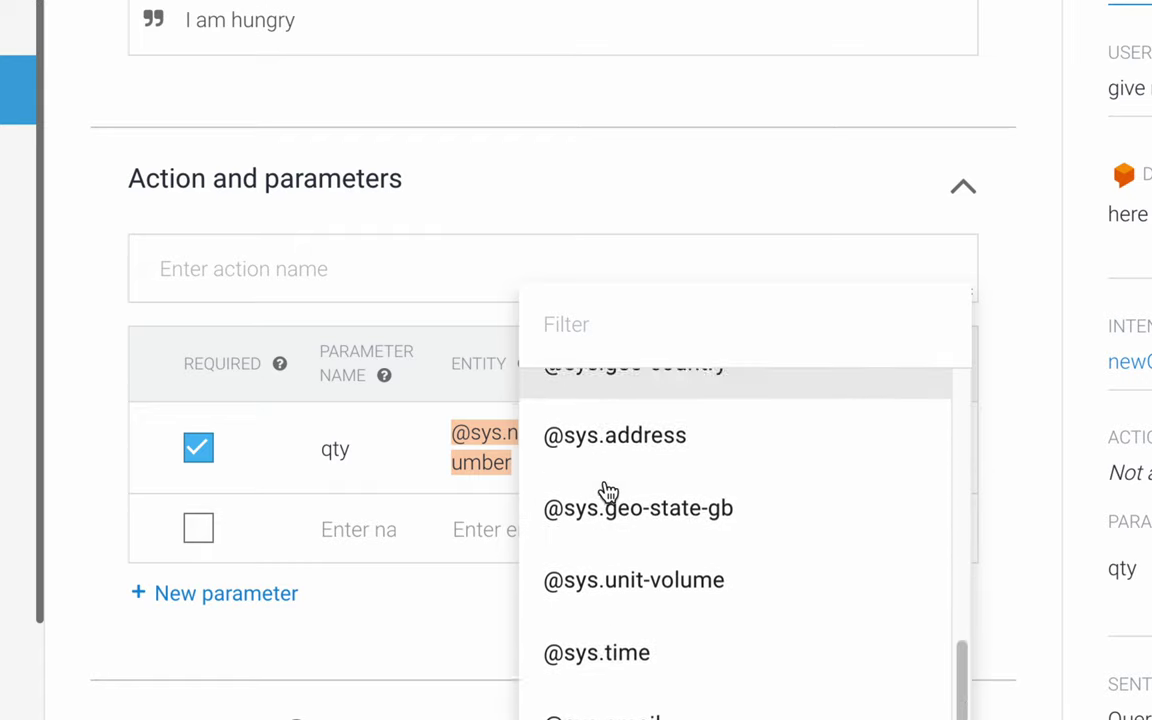
pyautogui.scroll(-7, 608, 492)
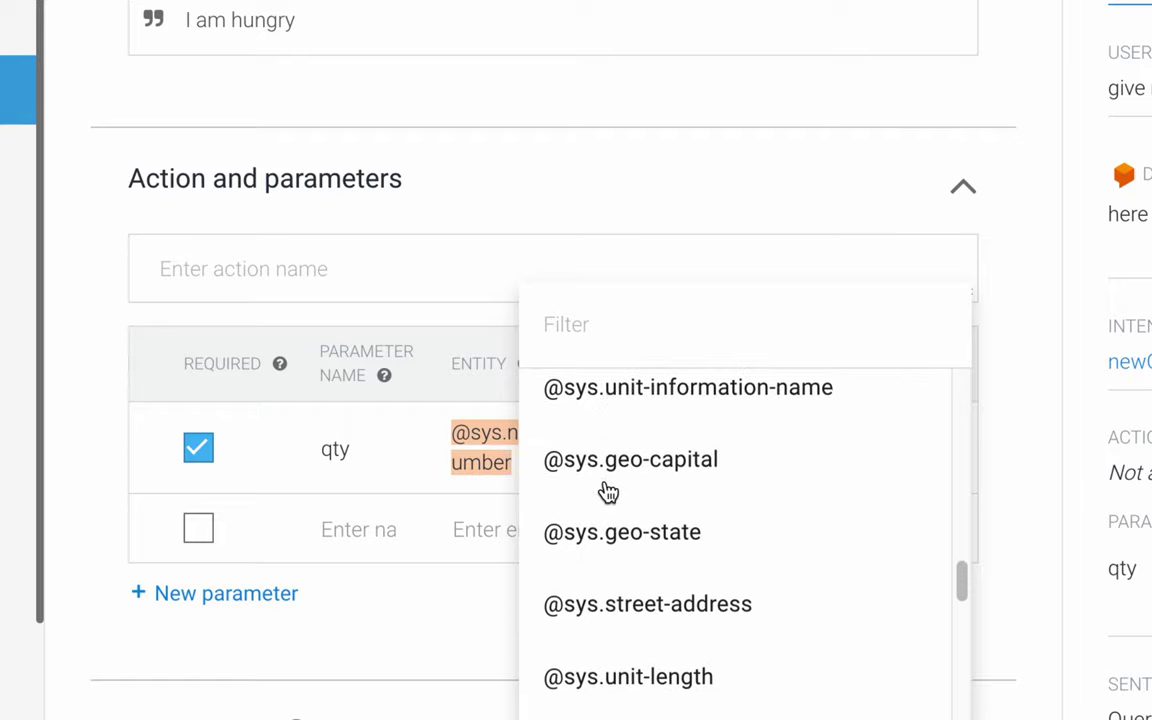
pyautogui.scroll(-4, 608, 492)
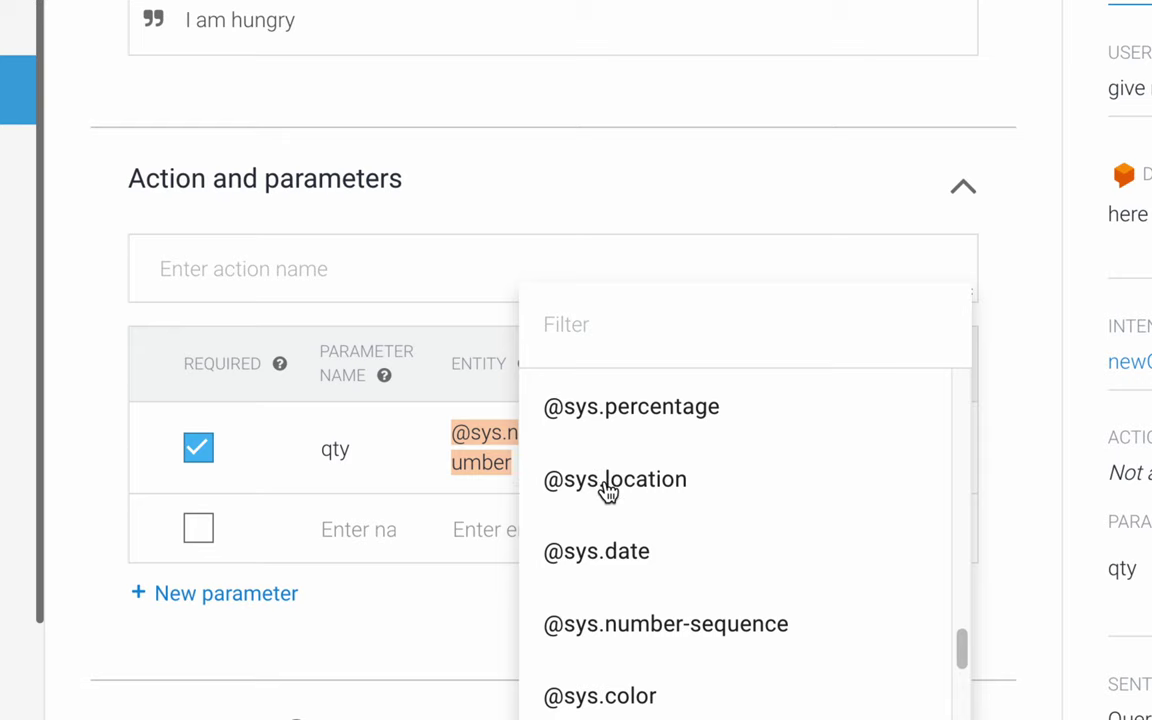
pyautogui.scroll(4, 608, 492)
pyautogui.scroll(1, 612, 486)
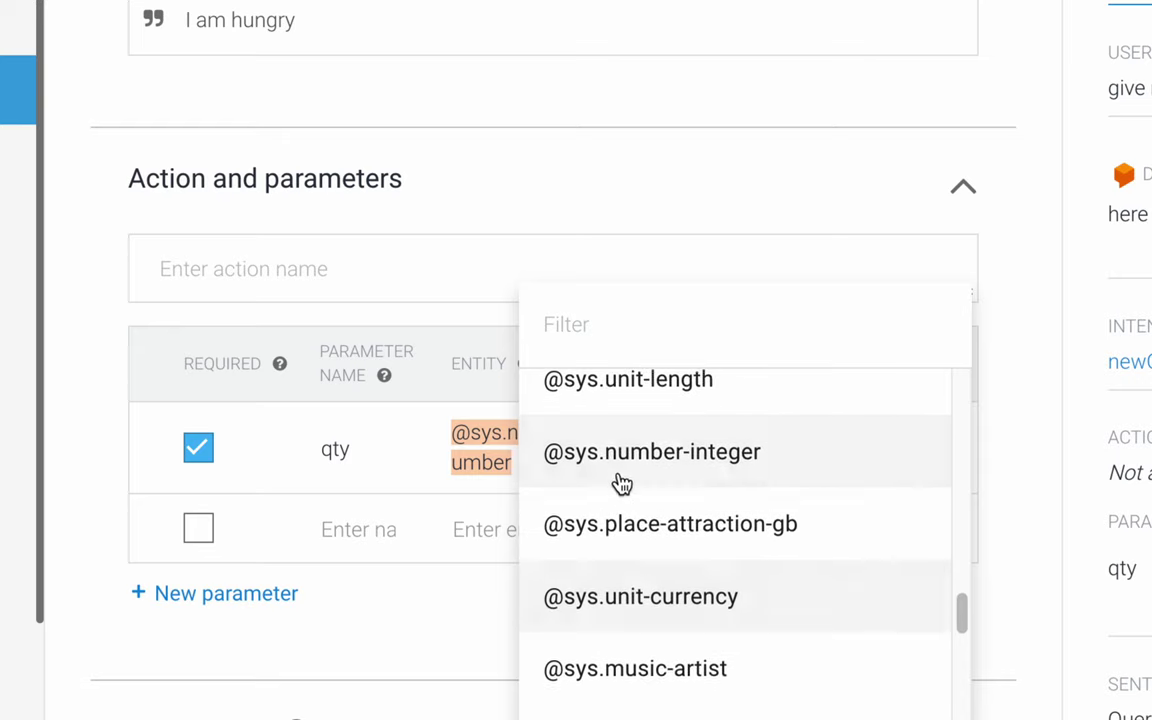
pyautogui.click(635, 468)
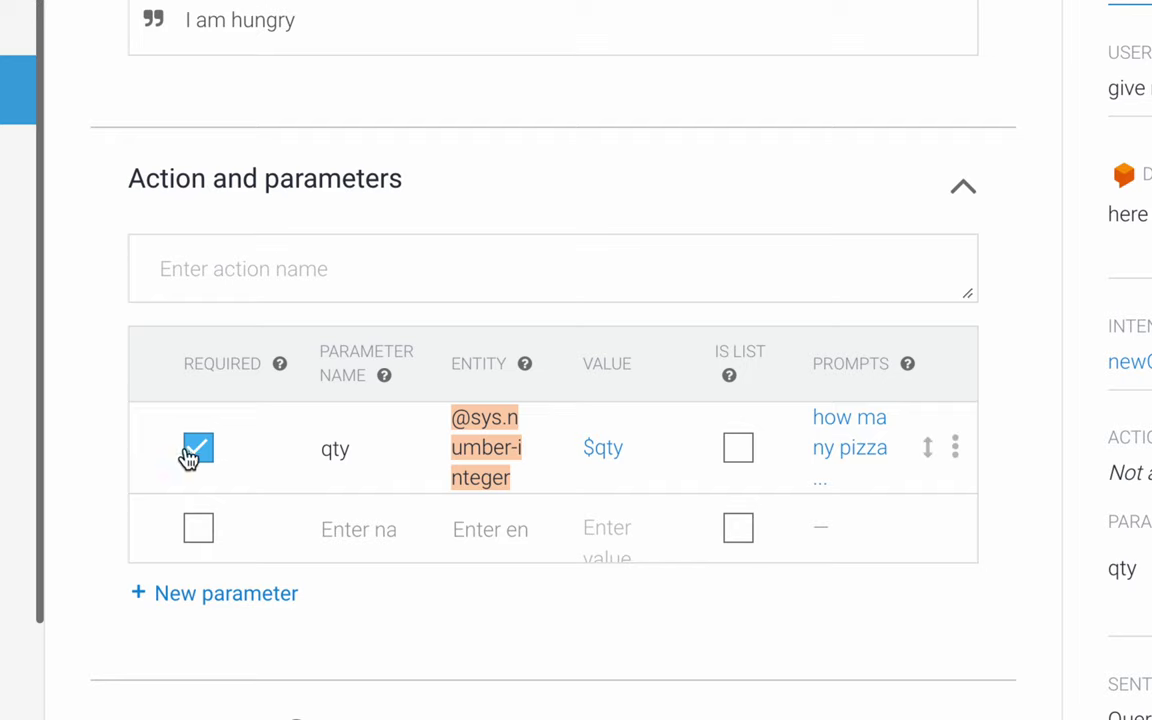
# - Check the qty row in the parameter table and save the newOrder intent
pyautogui.scroll(-1, 100, 460)
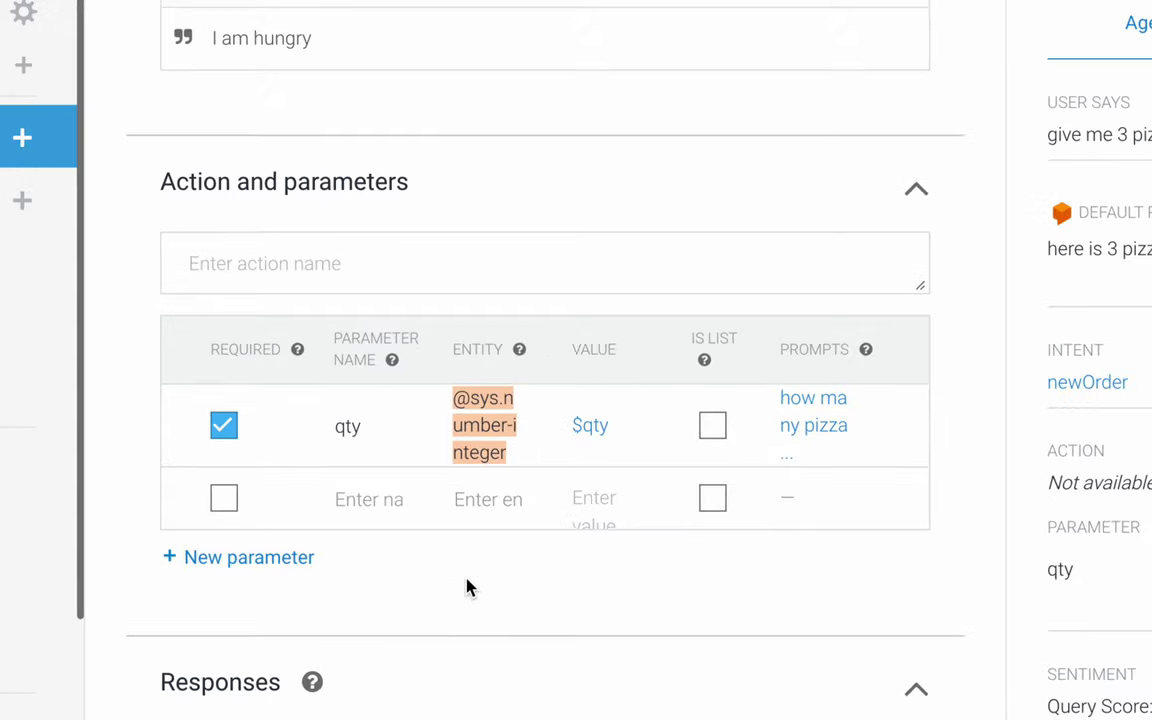
pyautogui.moveTo(520, 353)
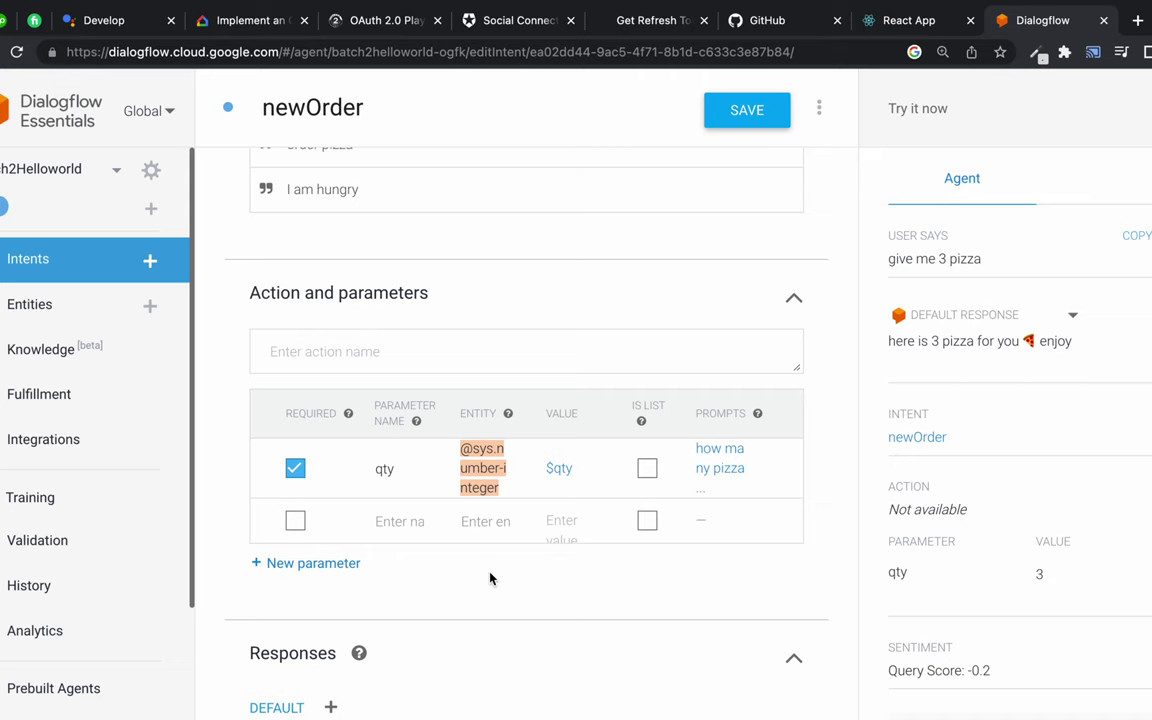
pyautogui.scroll(1, 489, 578)
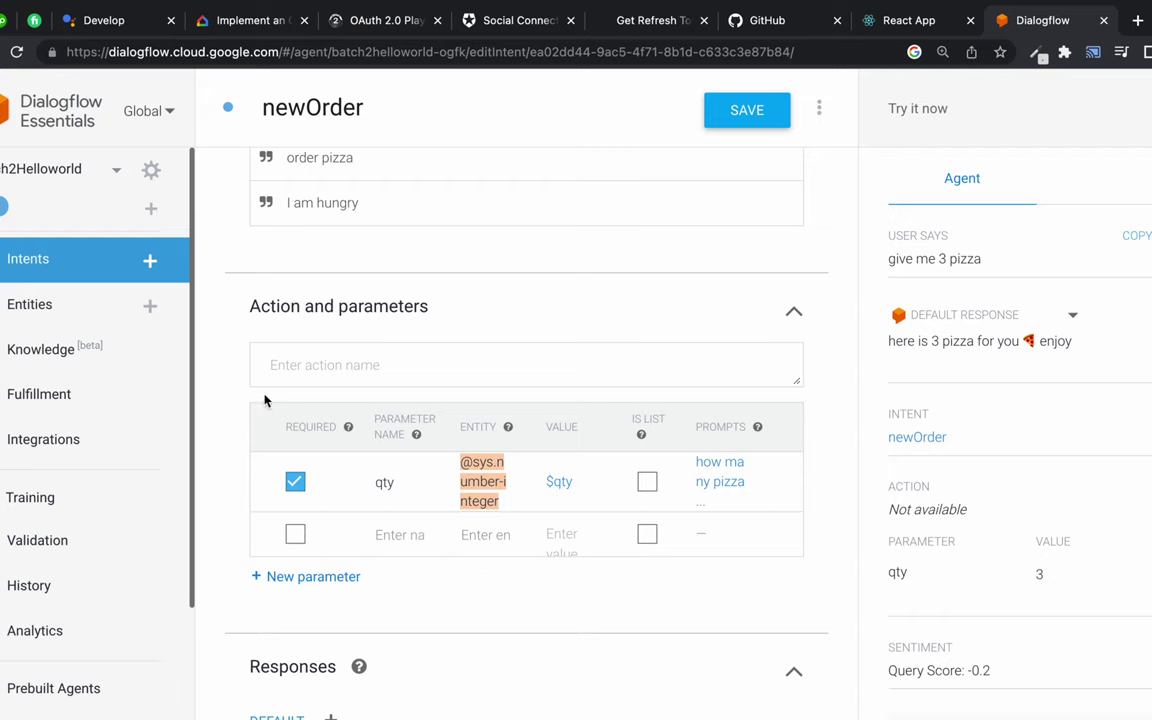
pyautogui.scroll(3, 213, 379)
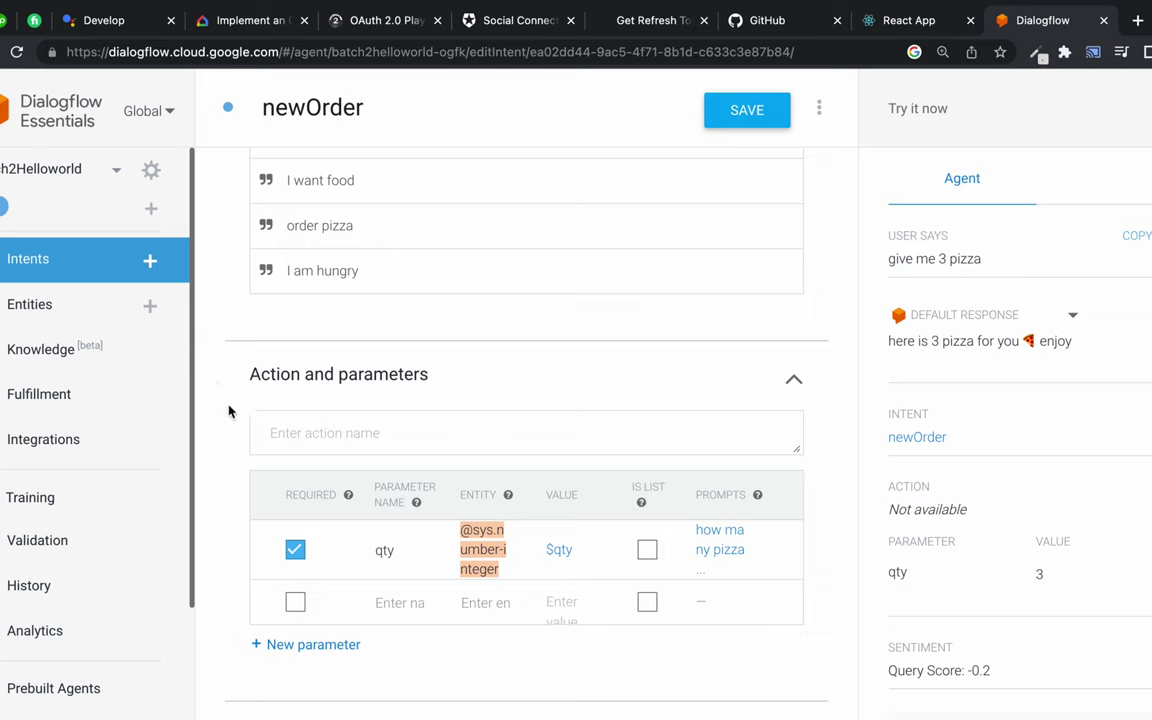
pyautogui.scroll(-1, 227, 442)
pyautogui.scroll(-1, 227, 442)
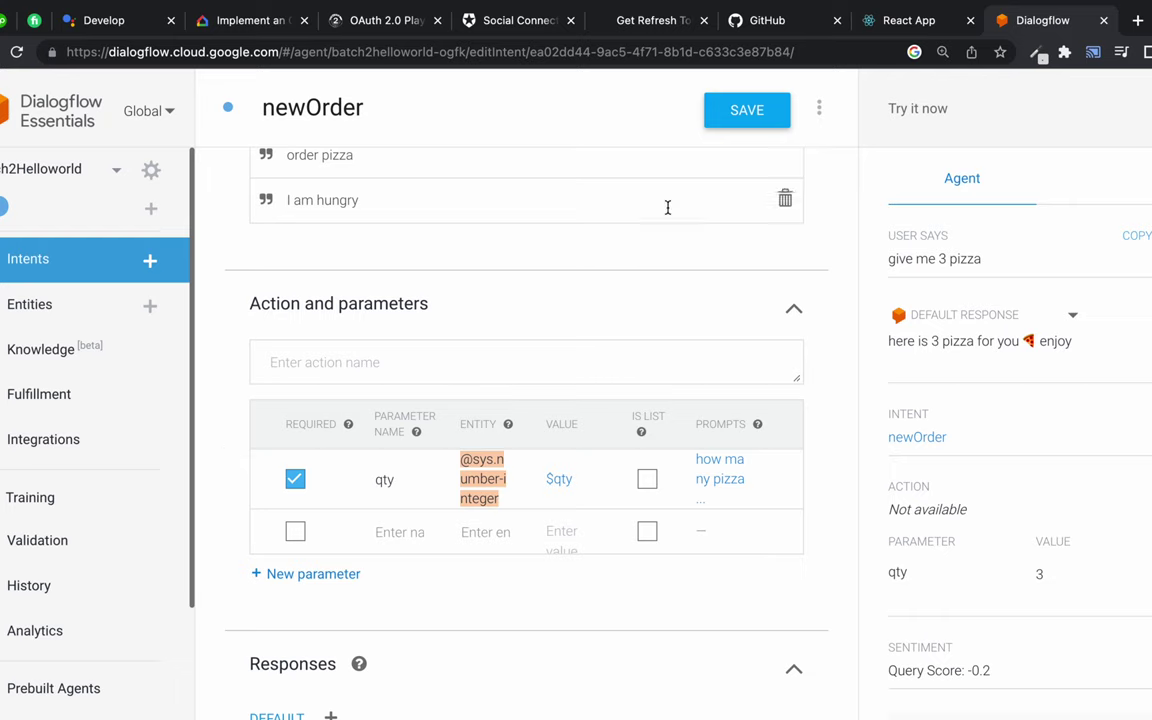
pyautogui.click(753, 113)
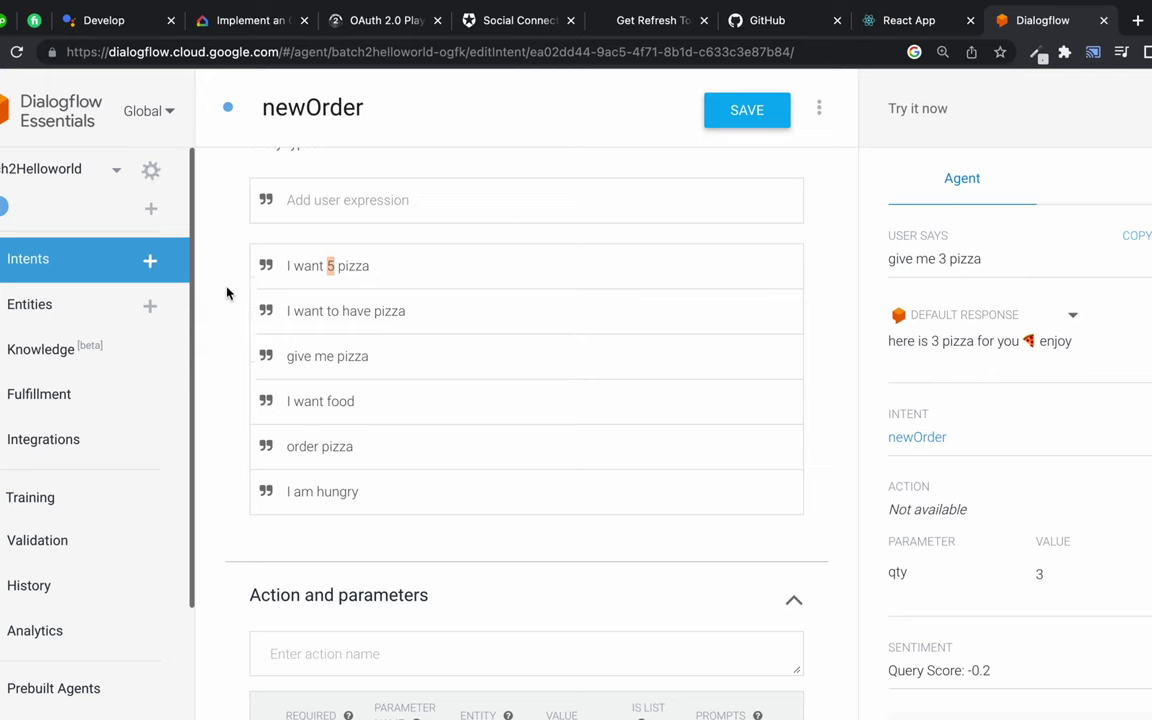
# - Review the saved newOrder intent's training phrases, qty parameter settings and text response
pyautogui.scroll(-2, 227, 346)
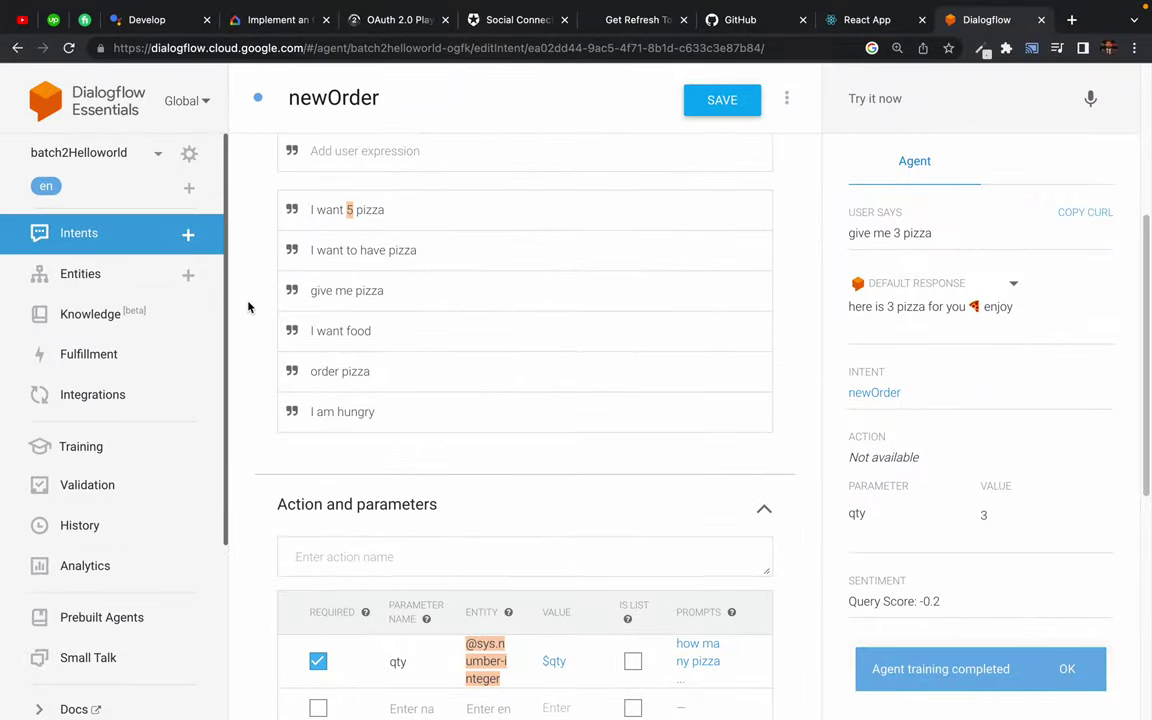
pyautogui.scroll(-2, 248, 307)
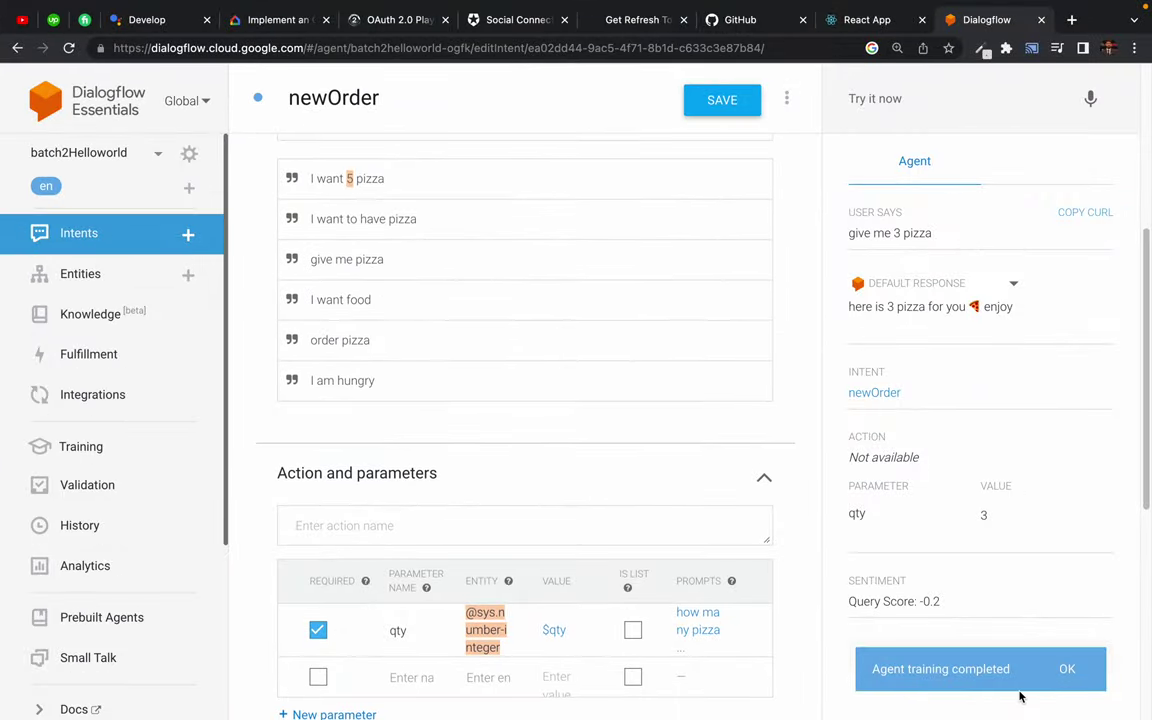
pyautogui.click(1125, 645)
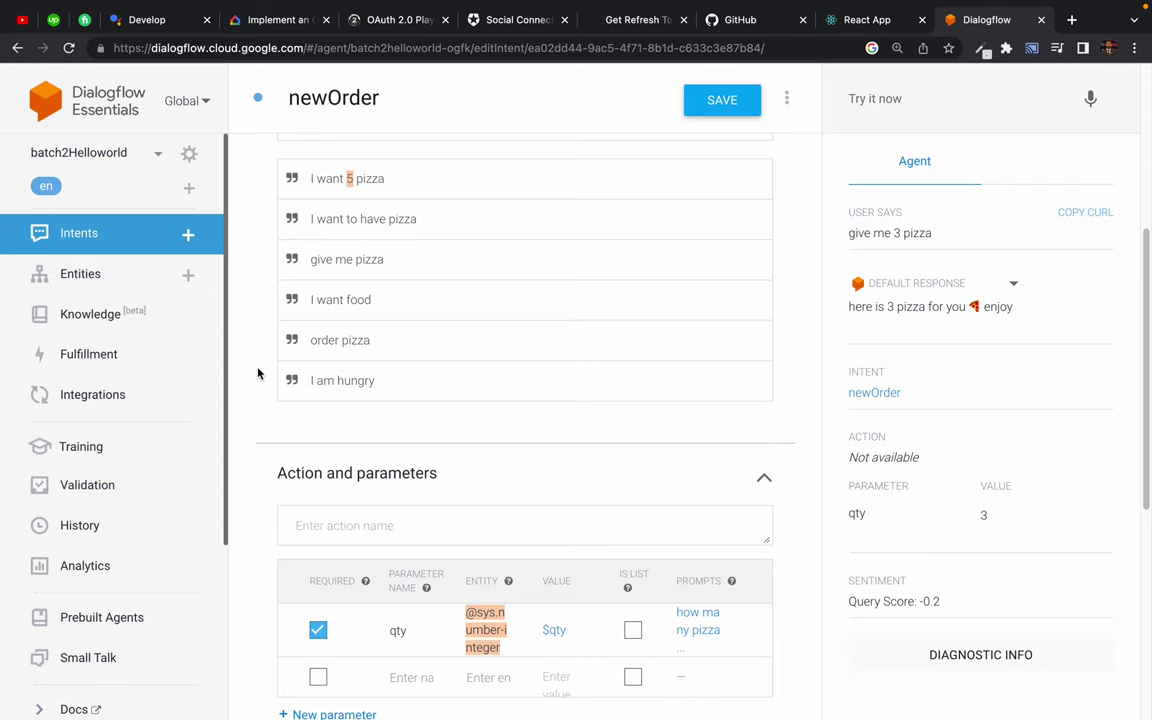
pyautogui.scroll(-2, 244, 411)
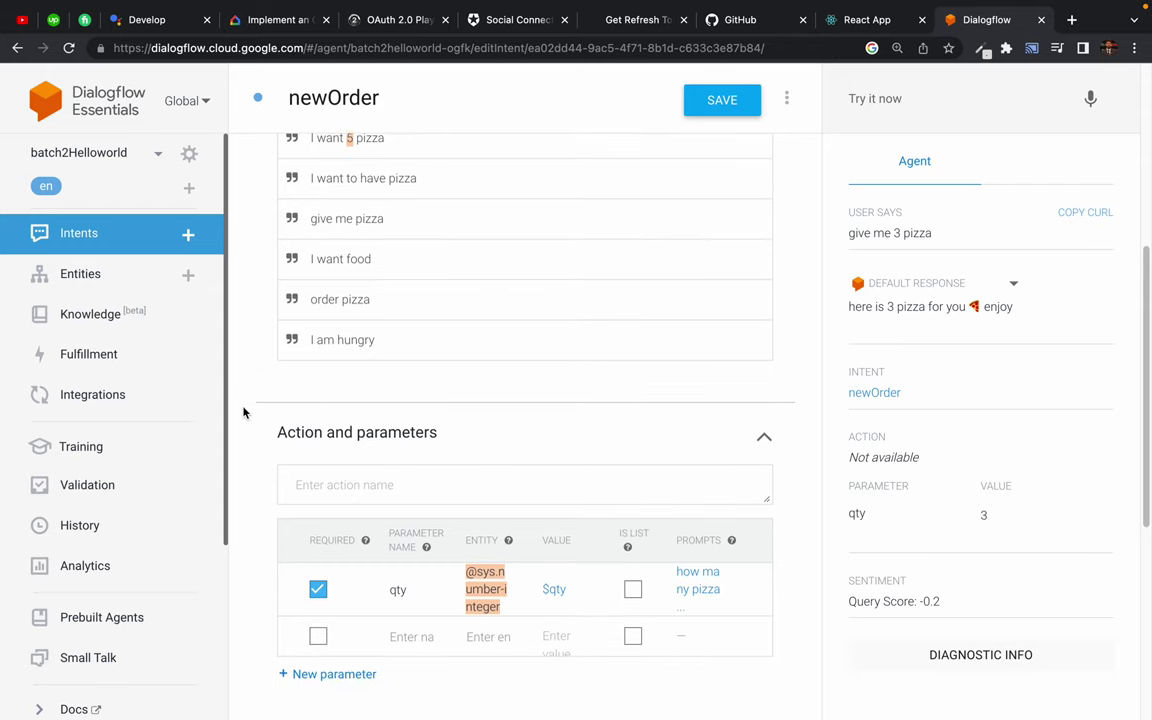
pyautogui.scroll(-5, 243, 412)
pyautogui.scroll(-6, 243, 412)
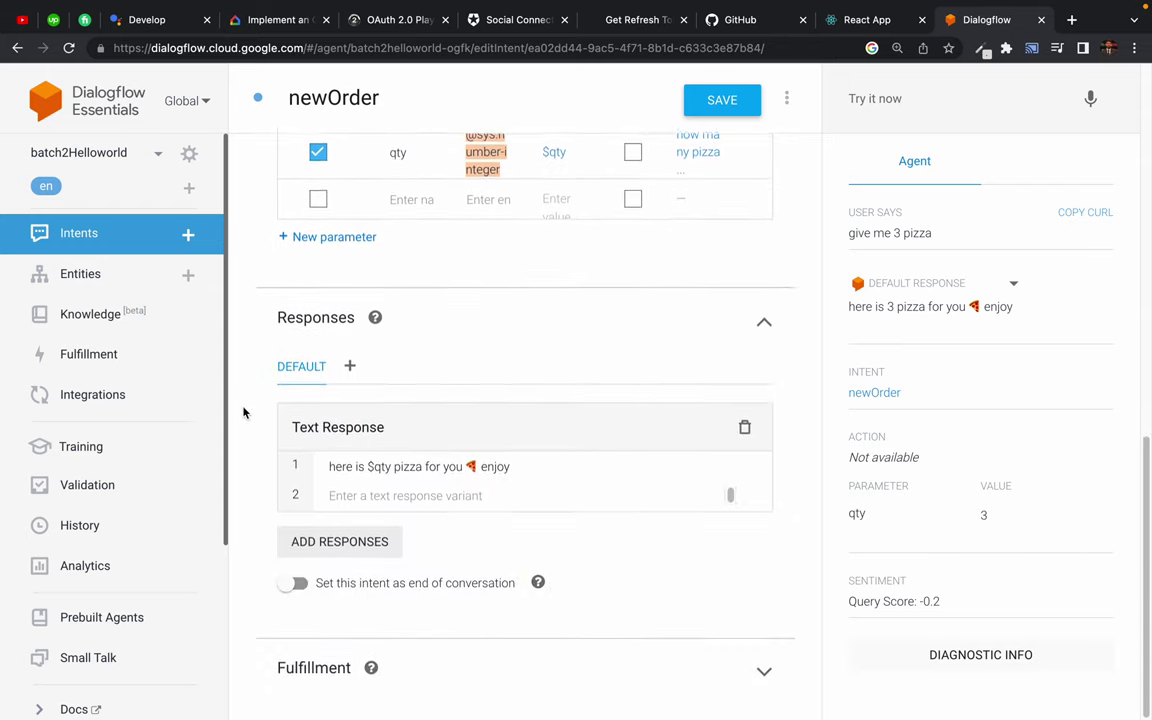
pyautogui.scroll(4, 243, 412)
pyautogui.scroll(1, 243, 412)
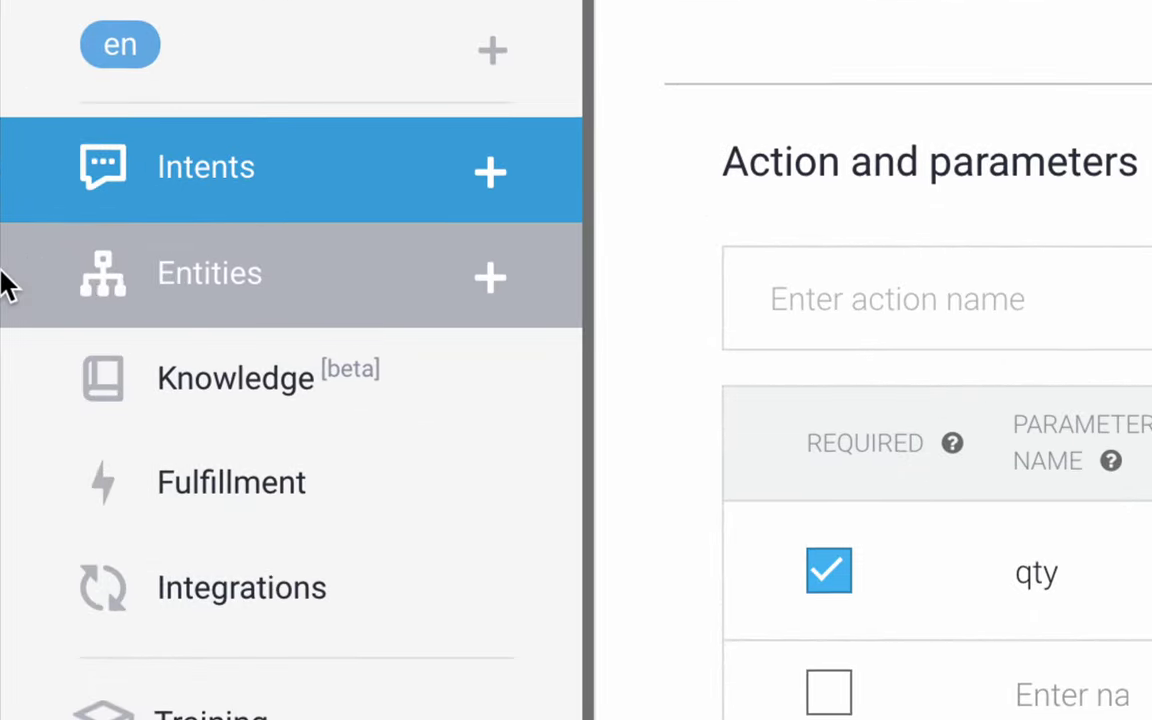
# - Compare the agent's custom and system entities, open sys.number-integer, and return to the entity list without saving
pyautogui.click(210, 283)
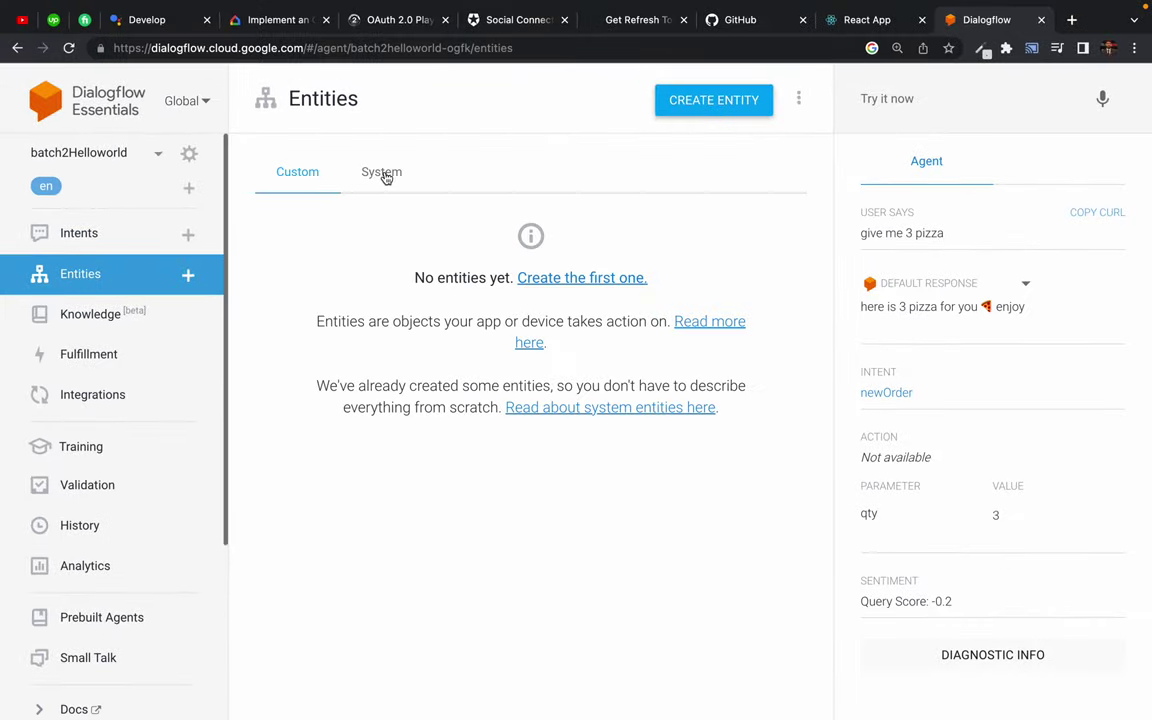
pyautogui.click(384, 174)
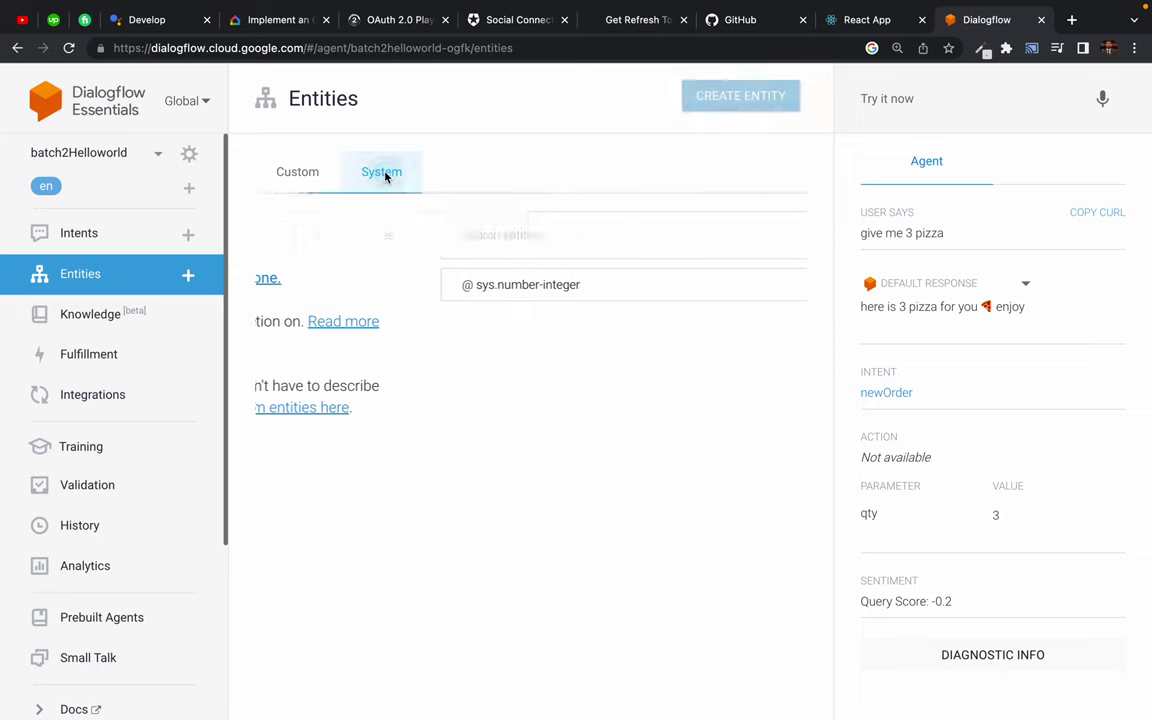
pyautogui.click(297, 176)
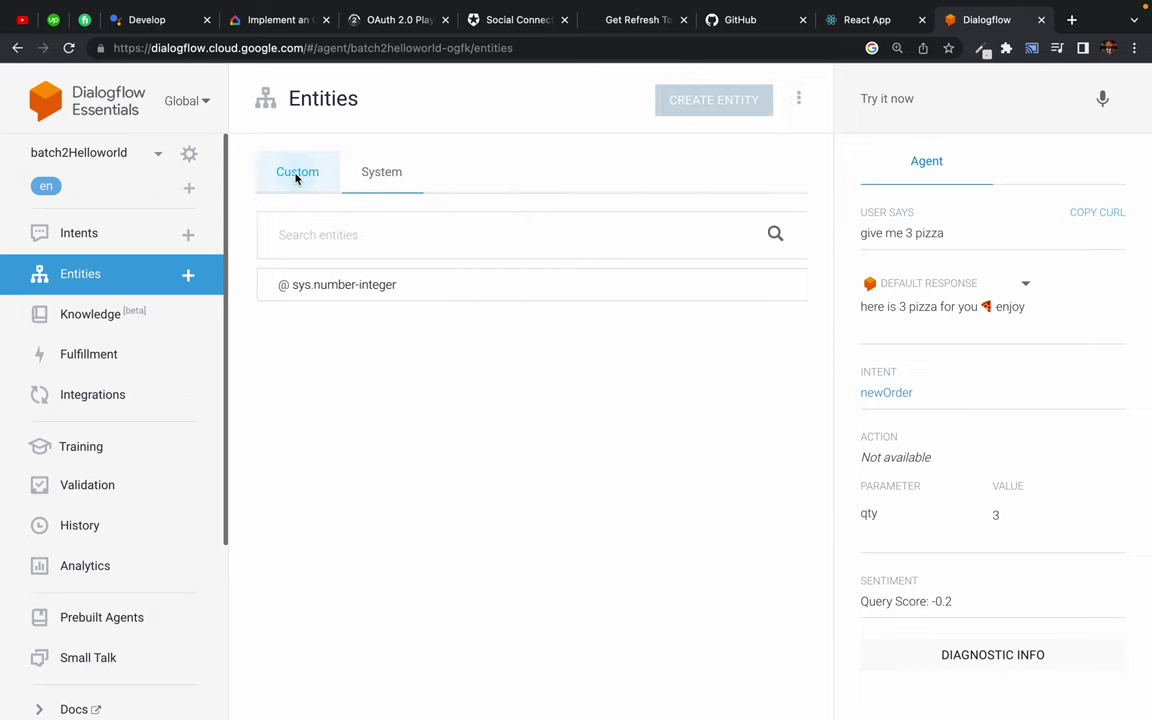
pyautogui.click(368, 175)
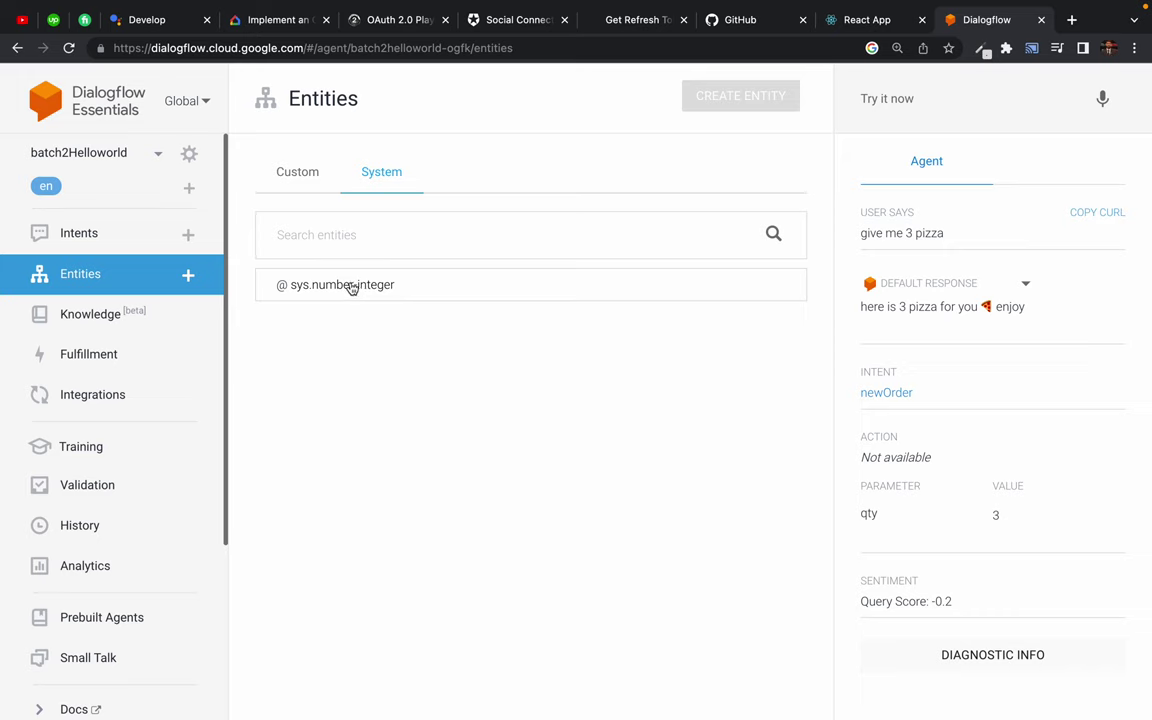
pyautogui.click(352, 286)
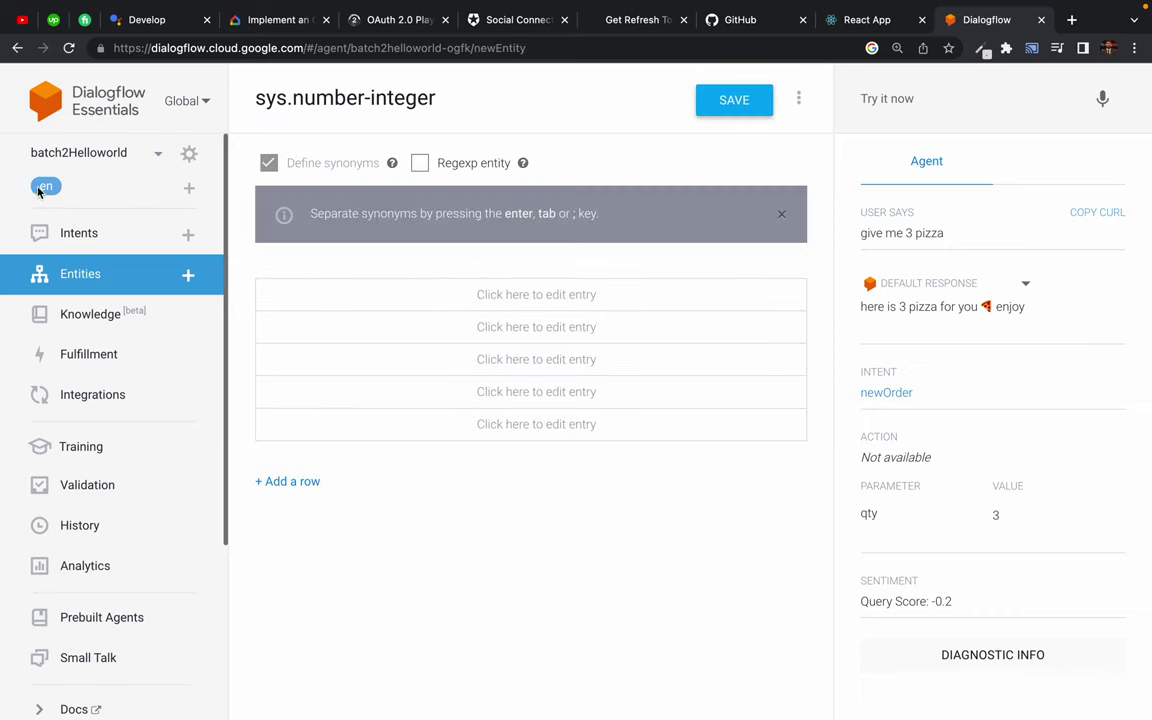
pyautogui.click(81, 276)
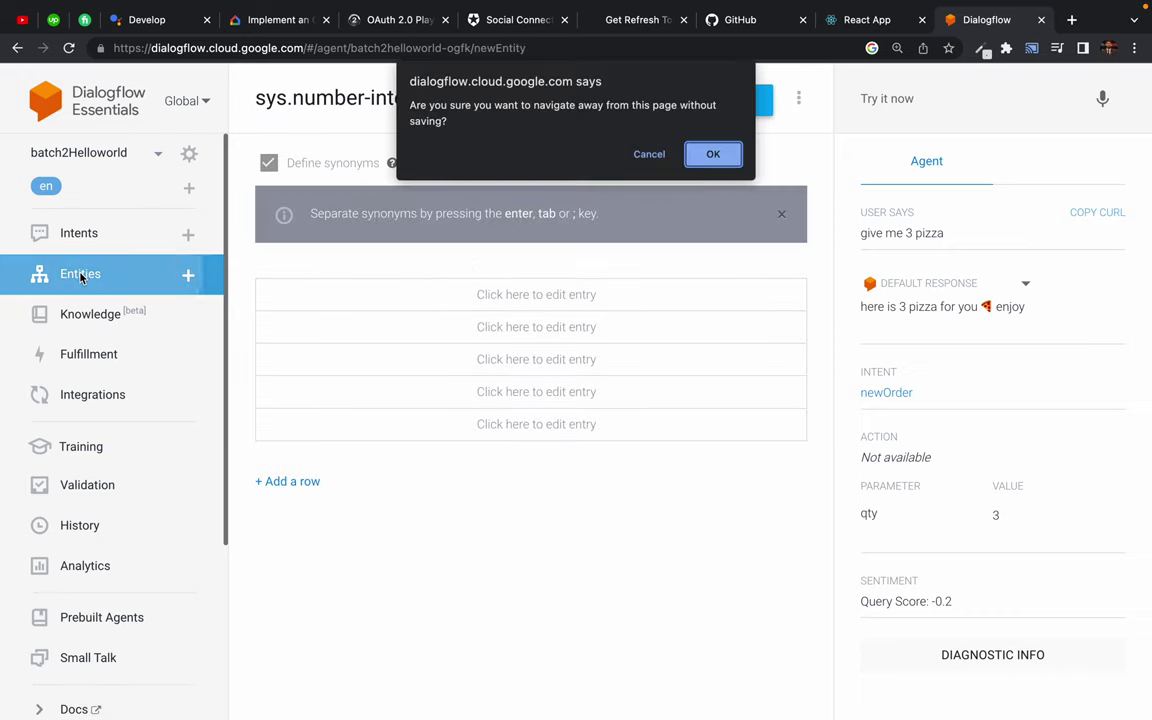
pyautogui.click(710, 155)
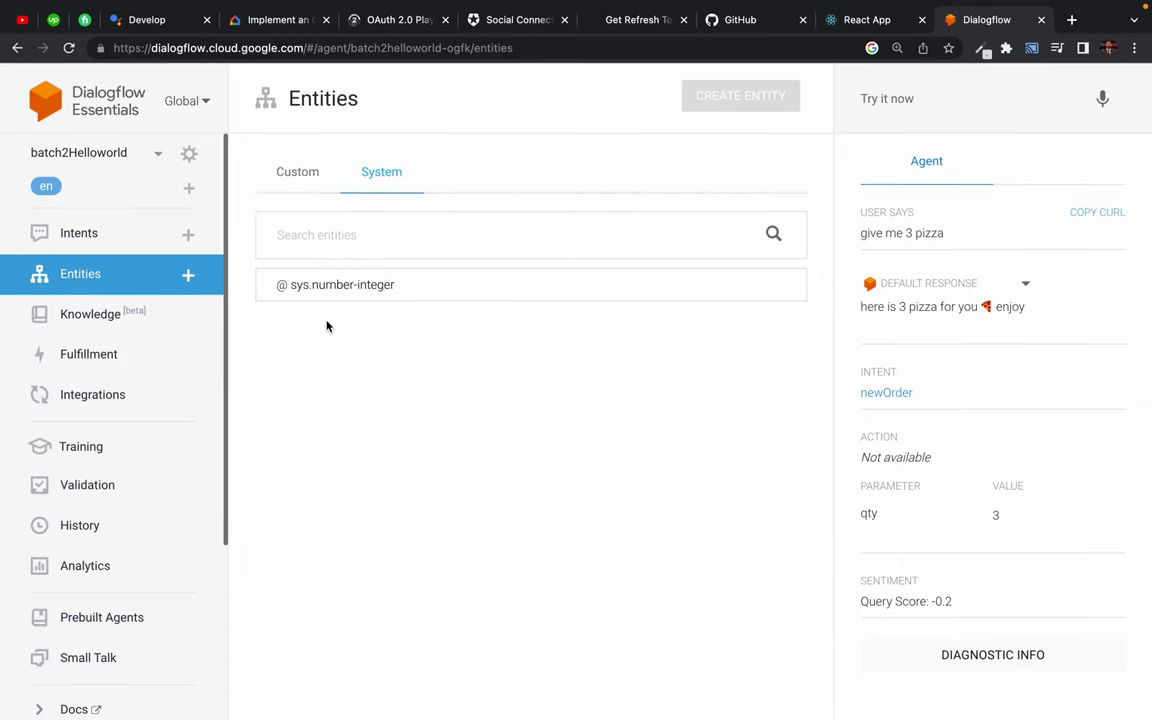
# - Create a new custom entity named pizzaSize
pyautogui.click(296, 174)
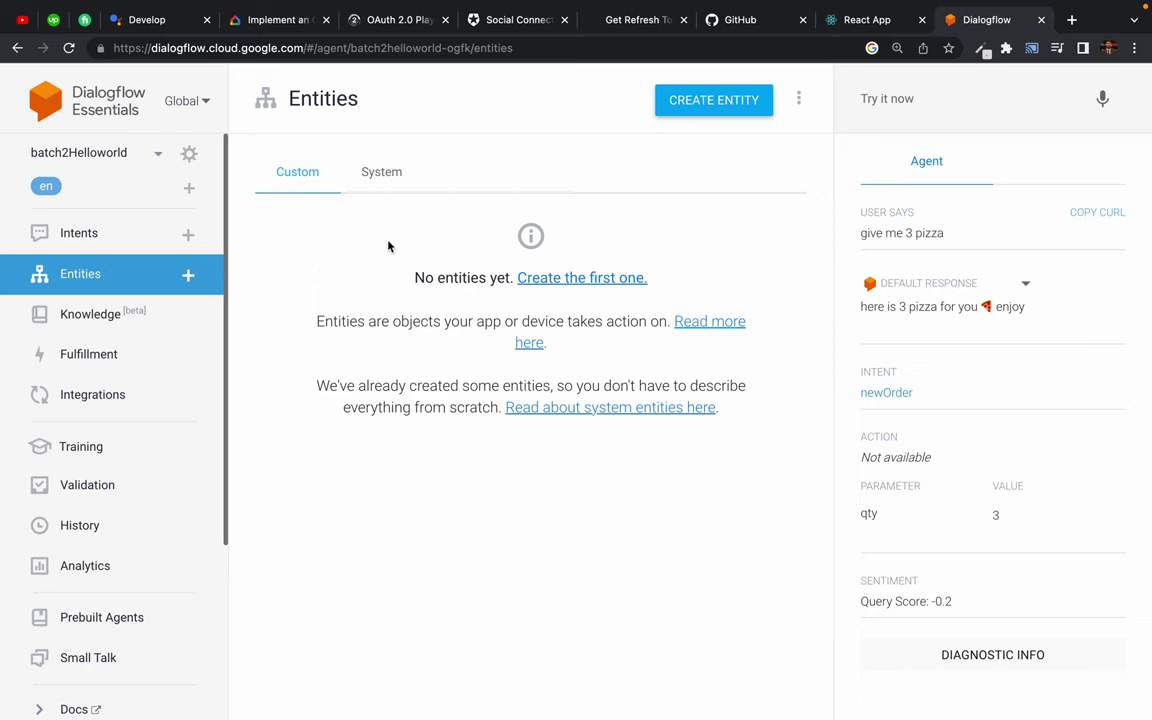
pyautogui.click(713, 100)
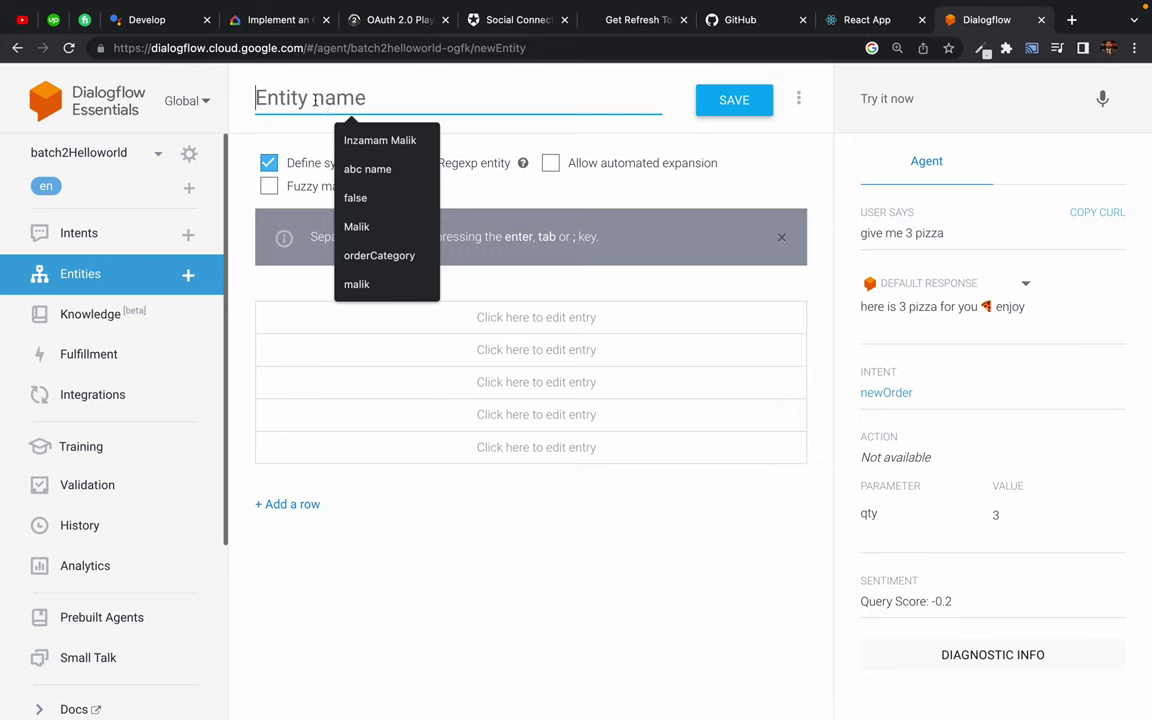
pyautogui.write('pizza')
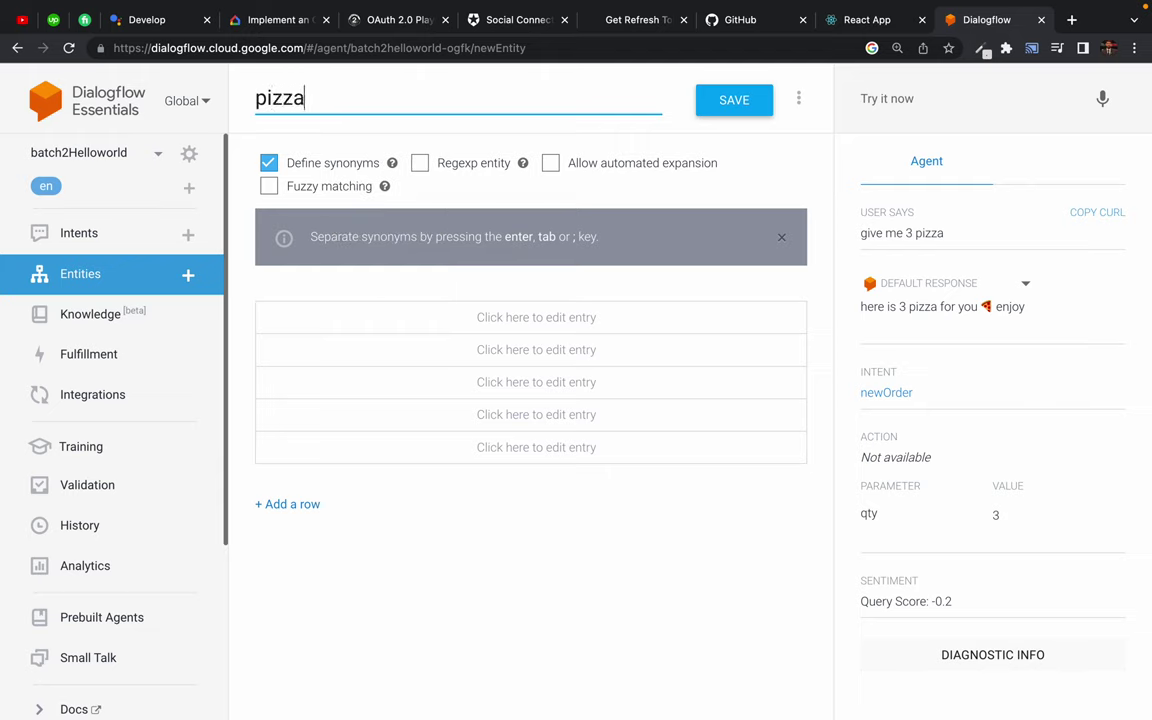
pyautogui.write('Size')
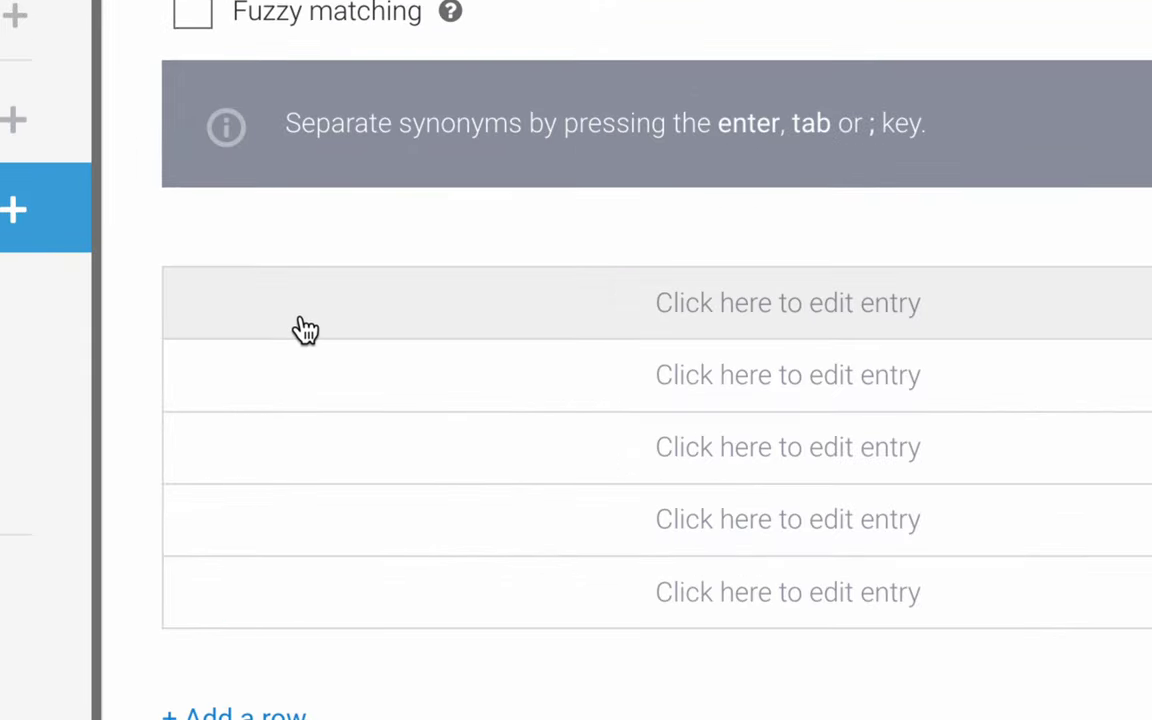
# - Add the reference values large, medium and small to the pizzaSize entity, each with its own name as synonym
pyautogui.click(313, 326)
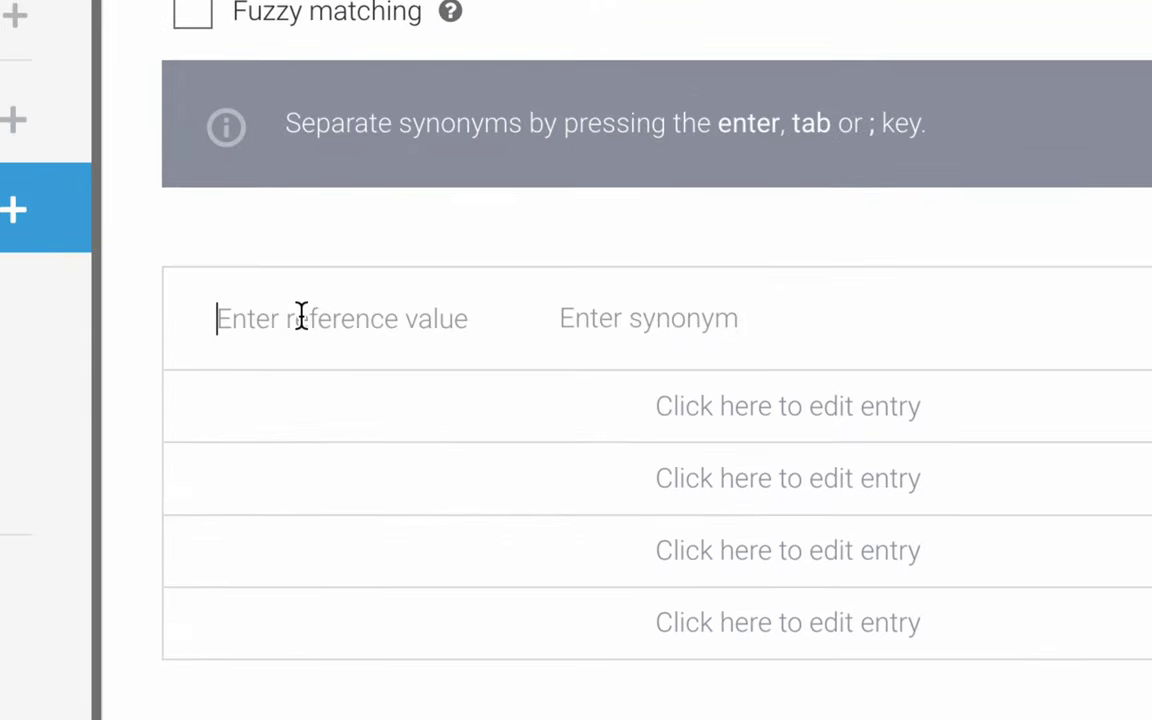
pyautogui.write('large')
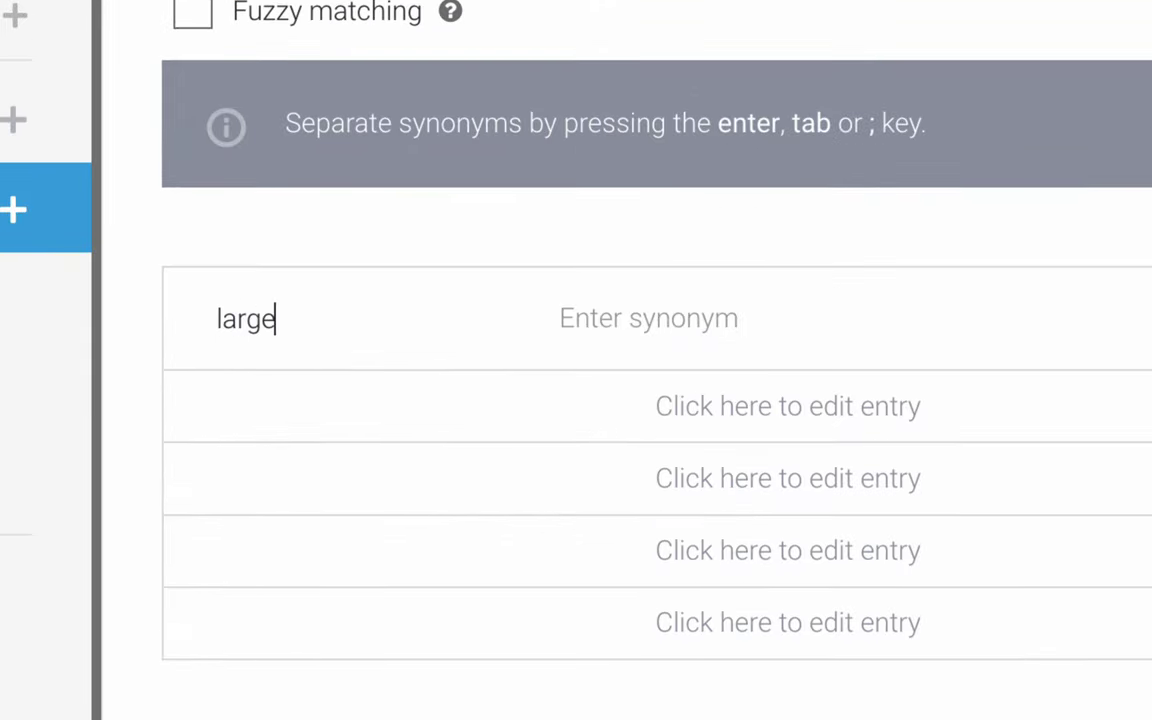
pyautogui.press('Tab')
pyautogui.click(255, 406)
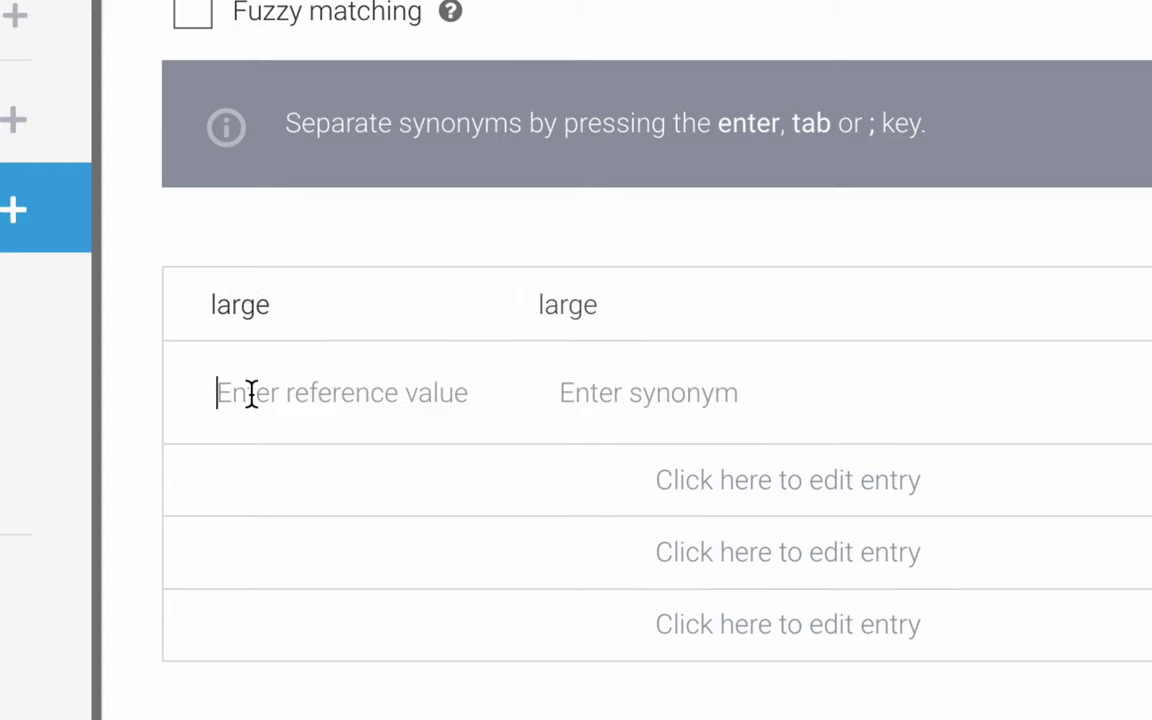
pyautogui.write('medium')
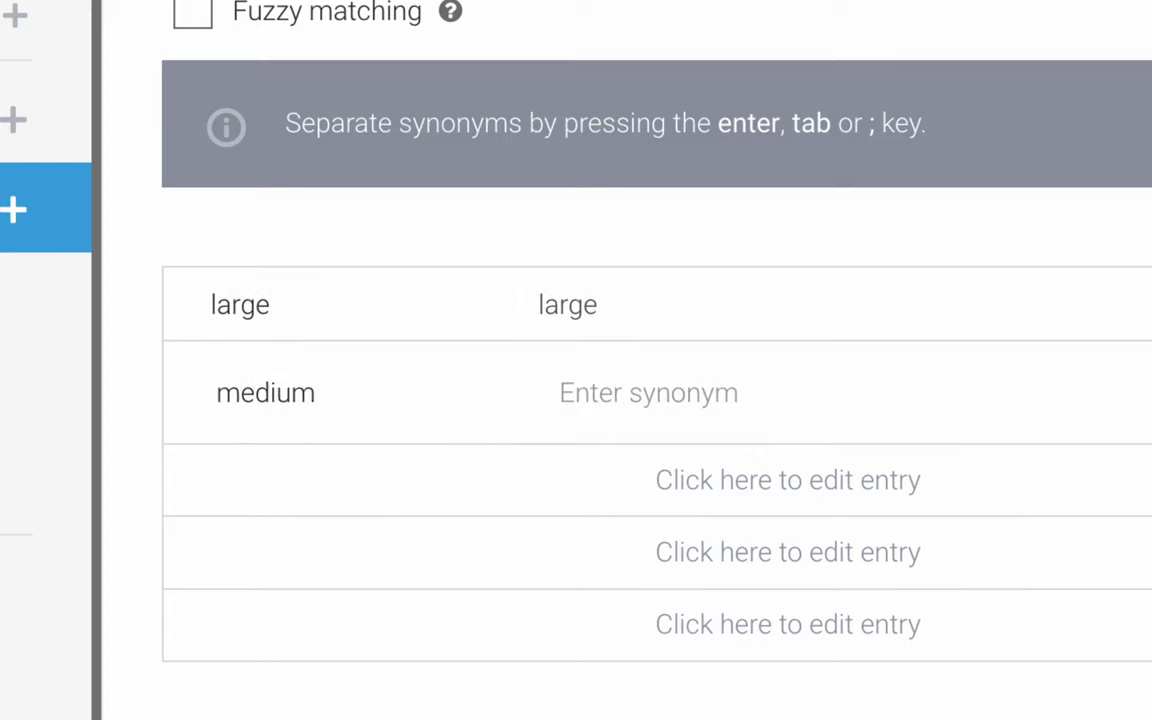
pyautogui.press('Tab')
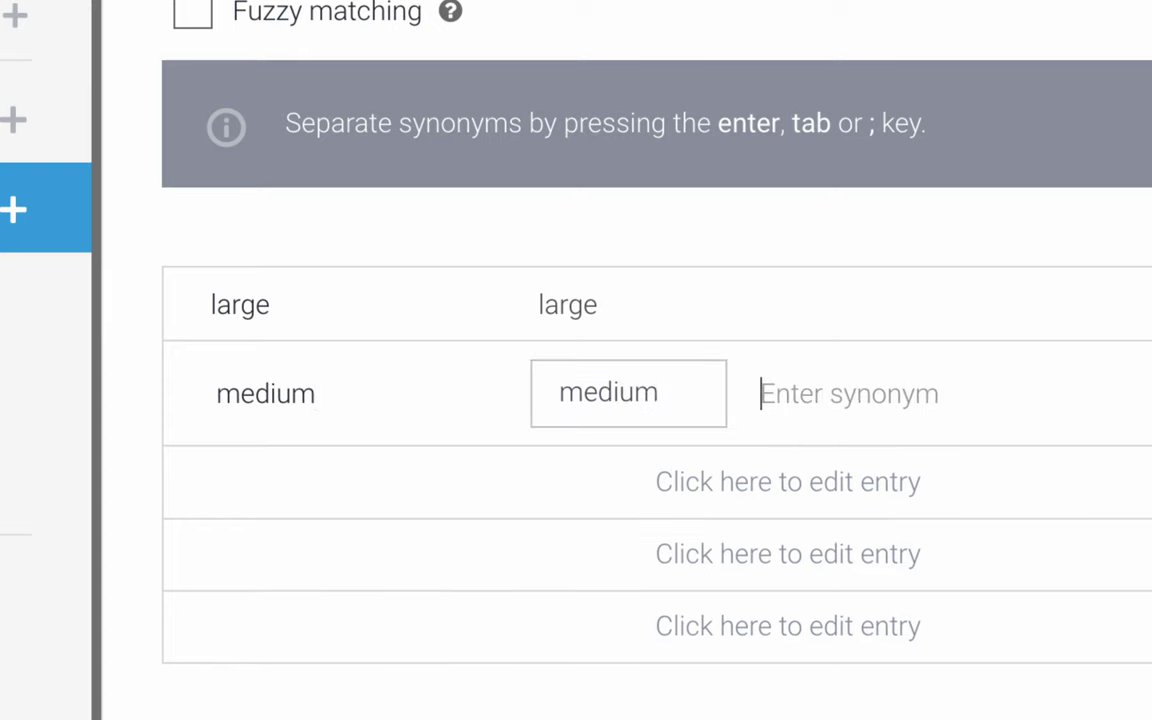
pyautogui.click(247, 478)
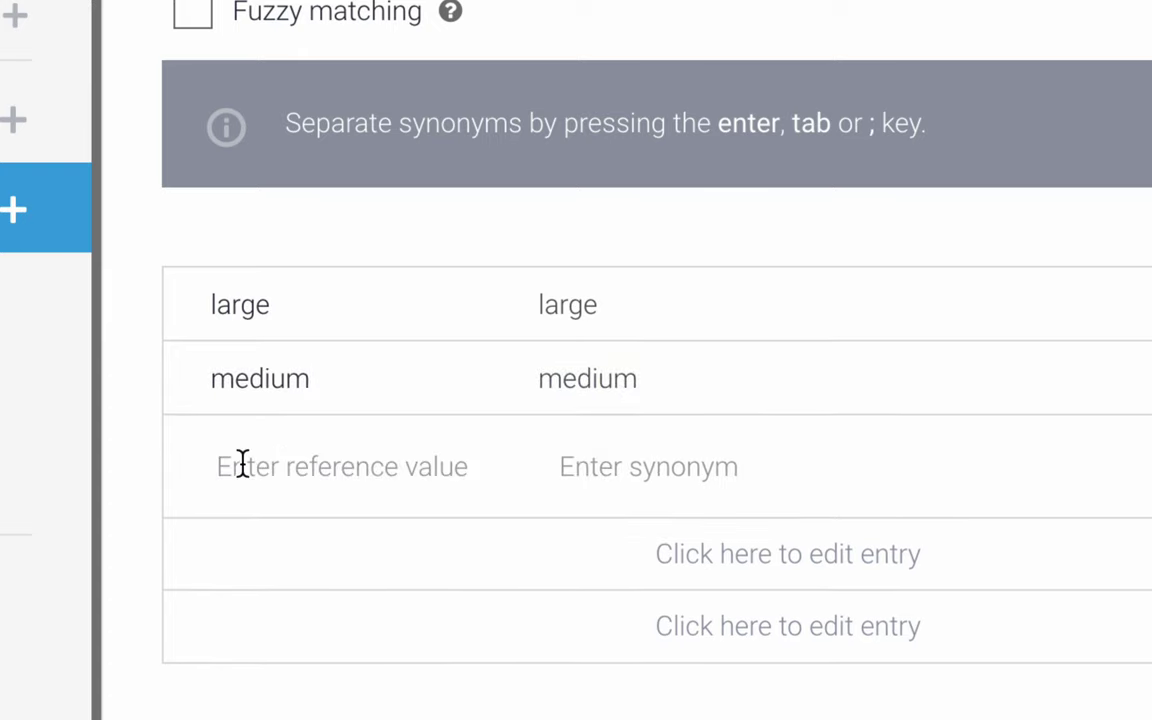
pyautogui.write('small')
pyautogui.press('Tab')
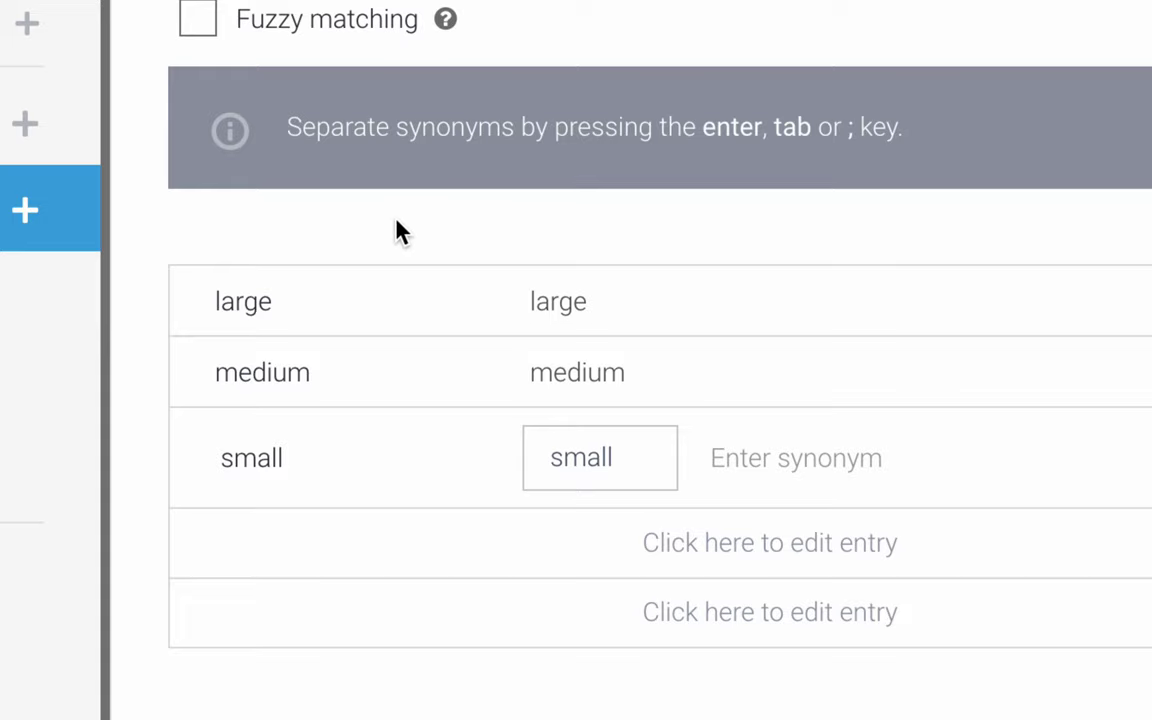
# - Add the synonyms big, full size and xl to the large entry
pyautogui.click(695, 305)
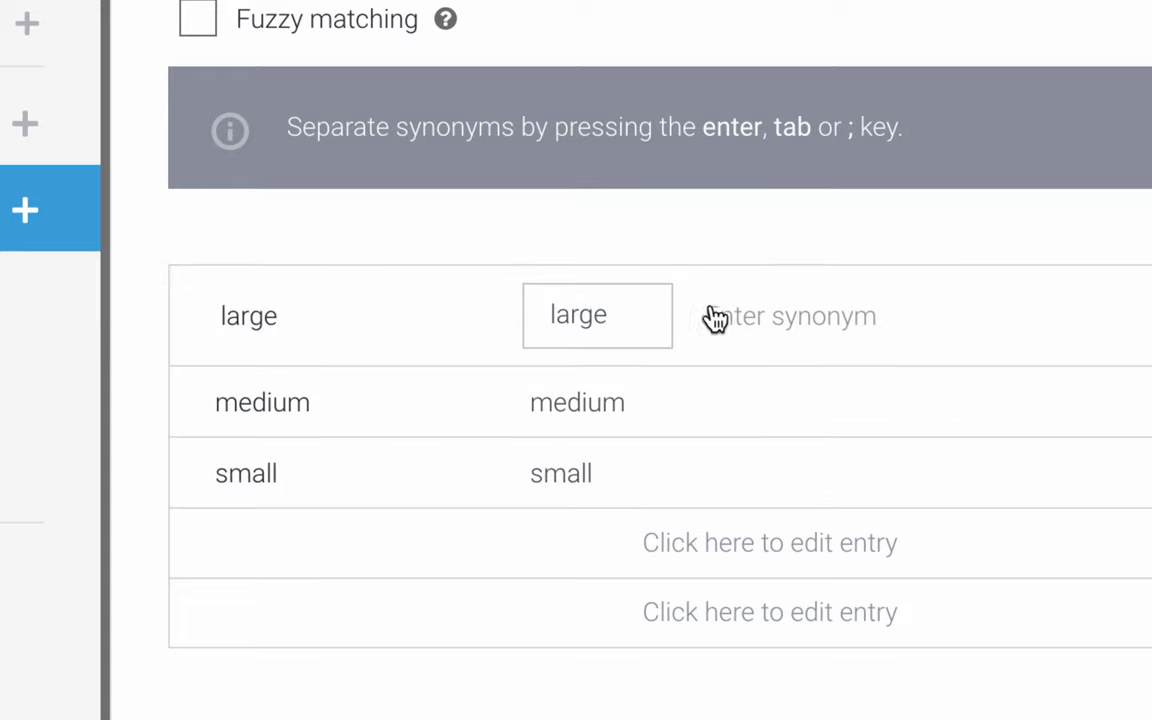
pyautogui.write('big')
pyautogui.press('Return')
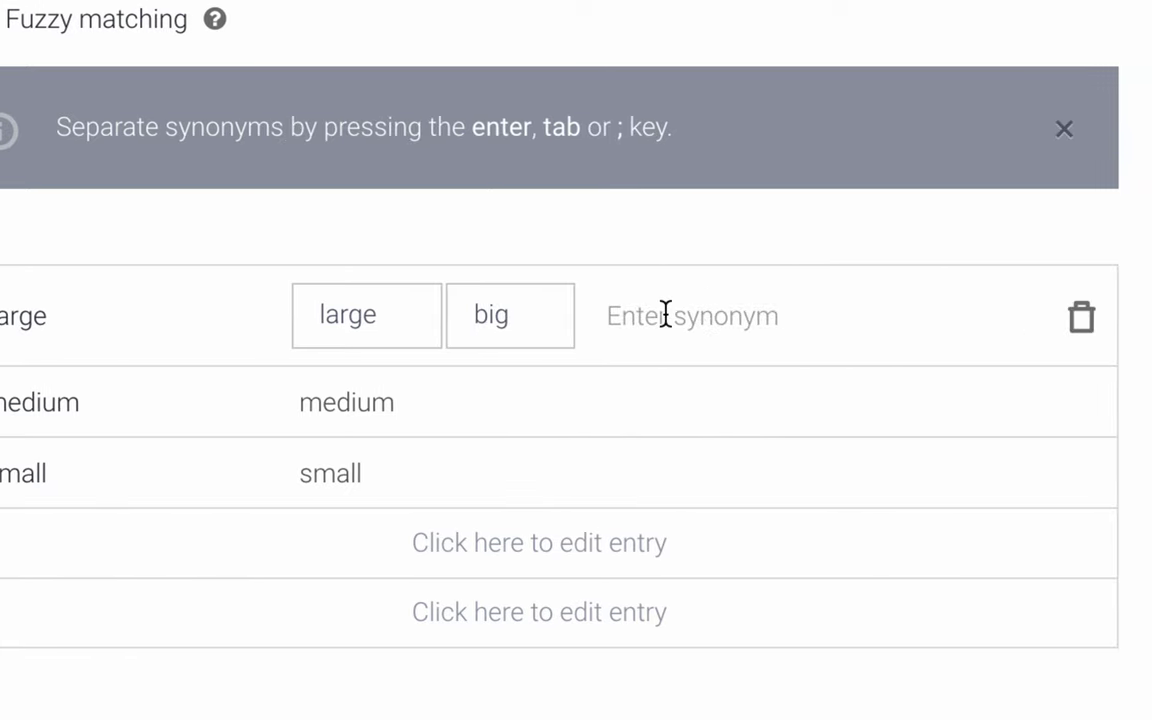
pyautogui.write('ul')
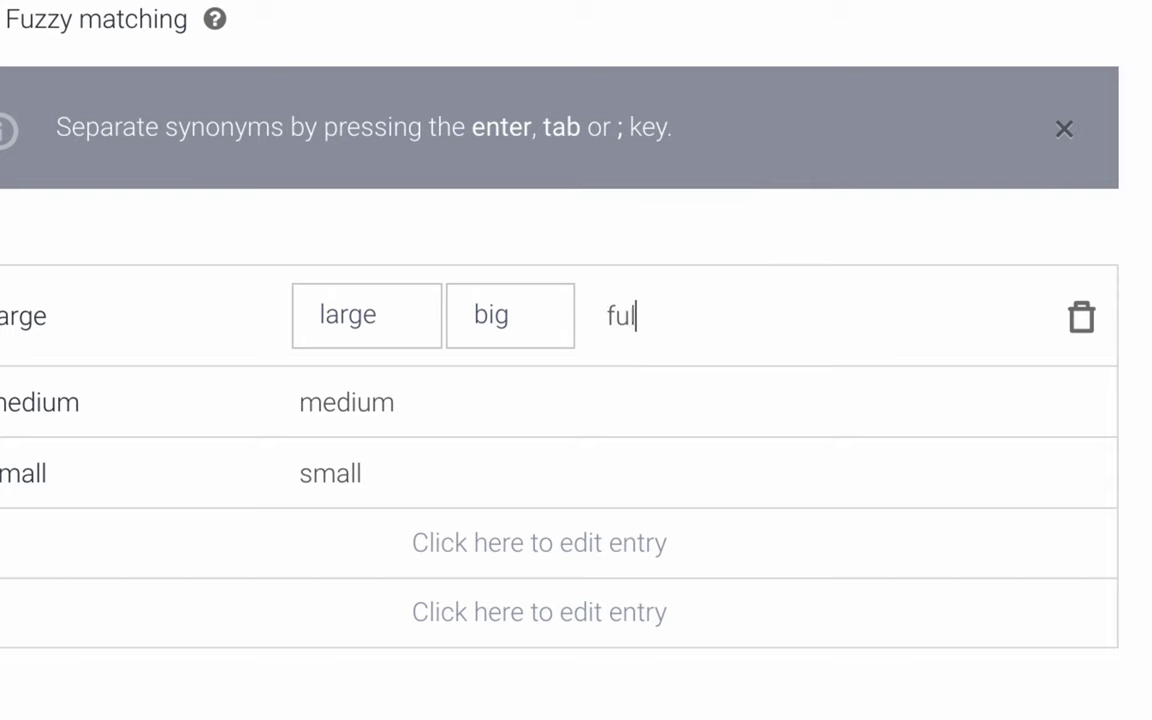
pyautogui.write('l size')
pyautogui.press('Return')
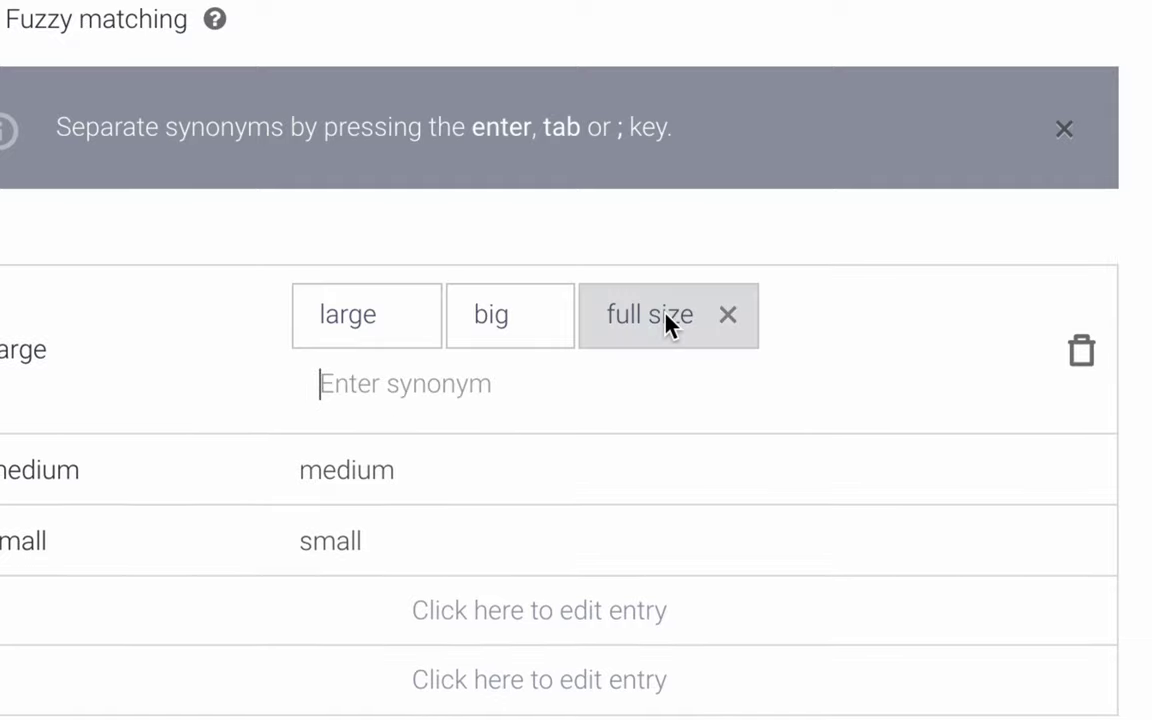
pyautogui.write('xl')
pyautogui.press('Return')
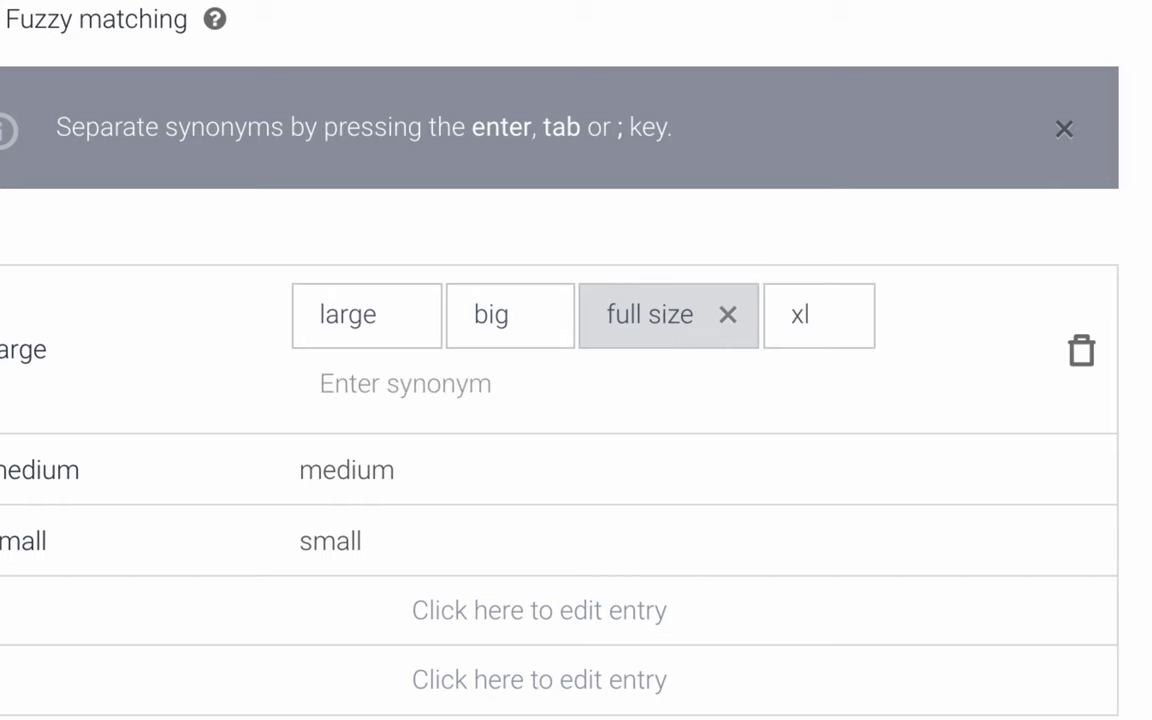
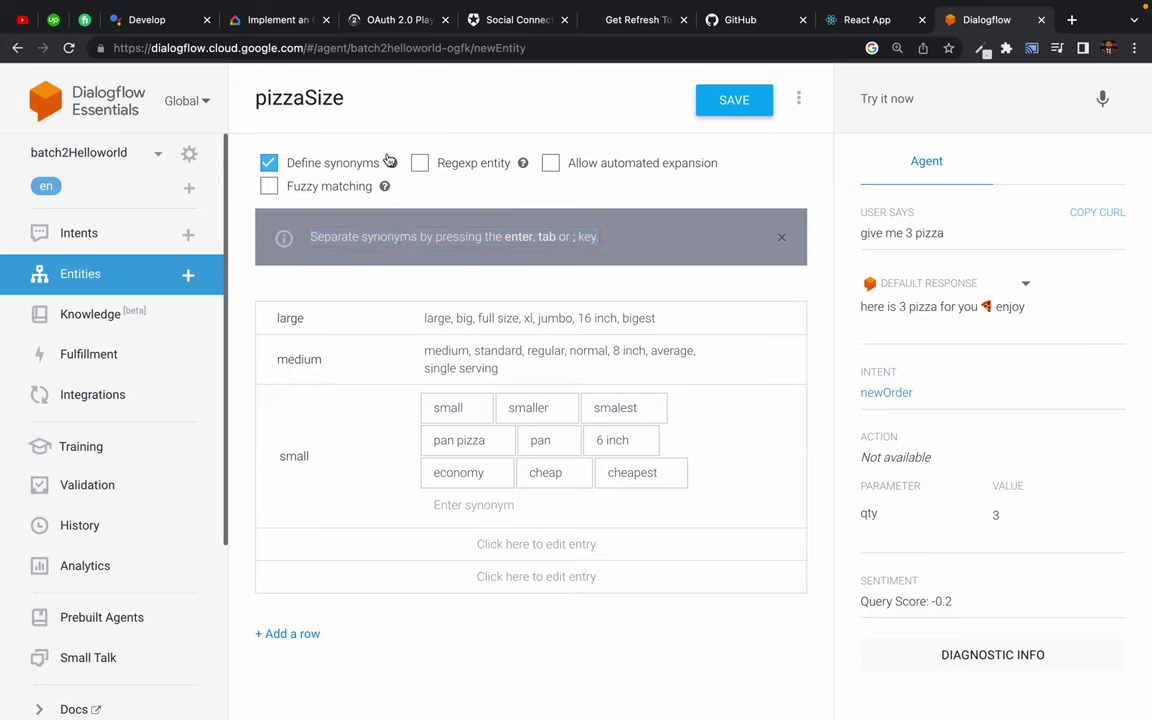
# - Save the pizzaSize entity and open the newOrder intent
pyautogui.click(728, 100)
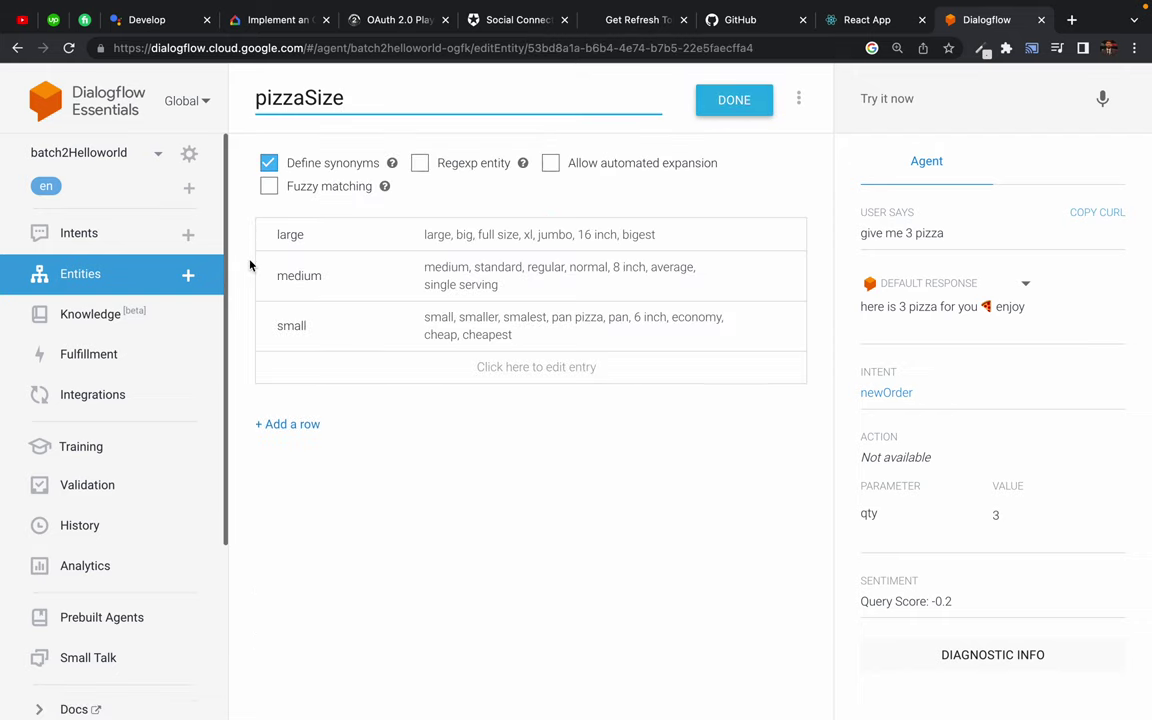
pyautogui.click(128, 237)
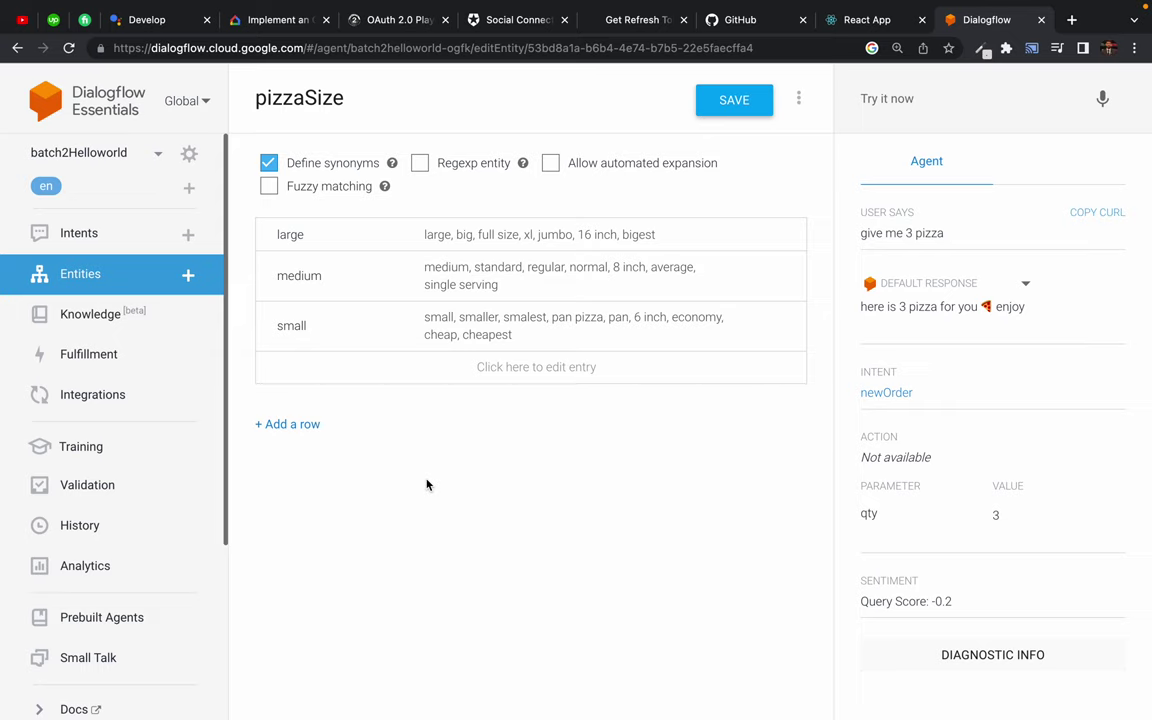
pyautogui.click(78, 226)
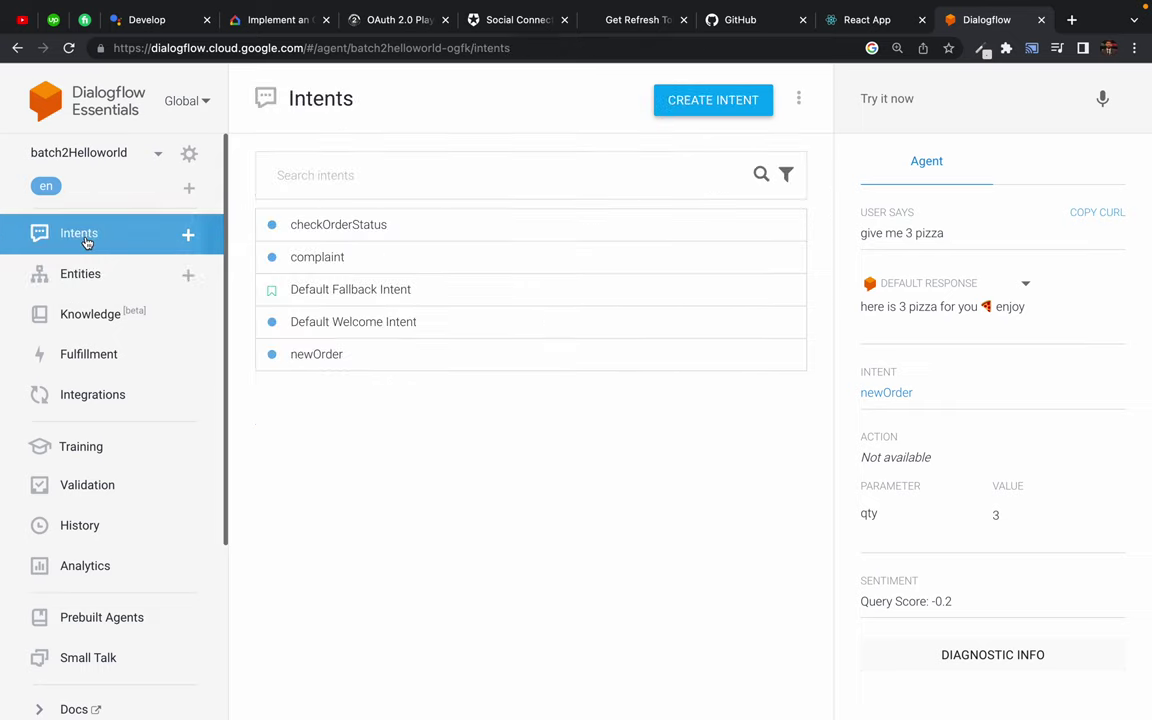
pyautogui.click(318, 357)
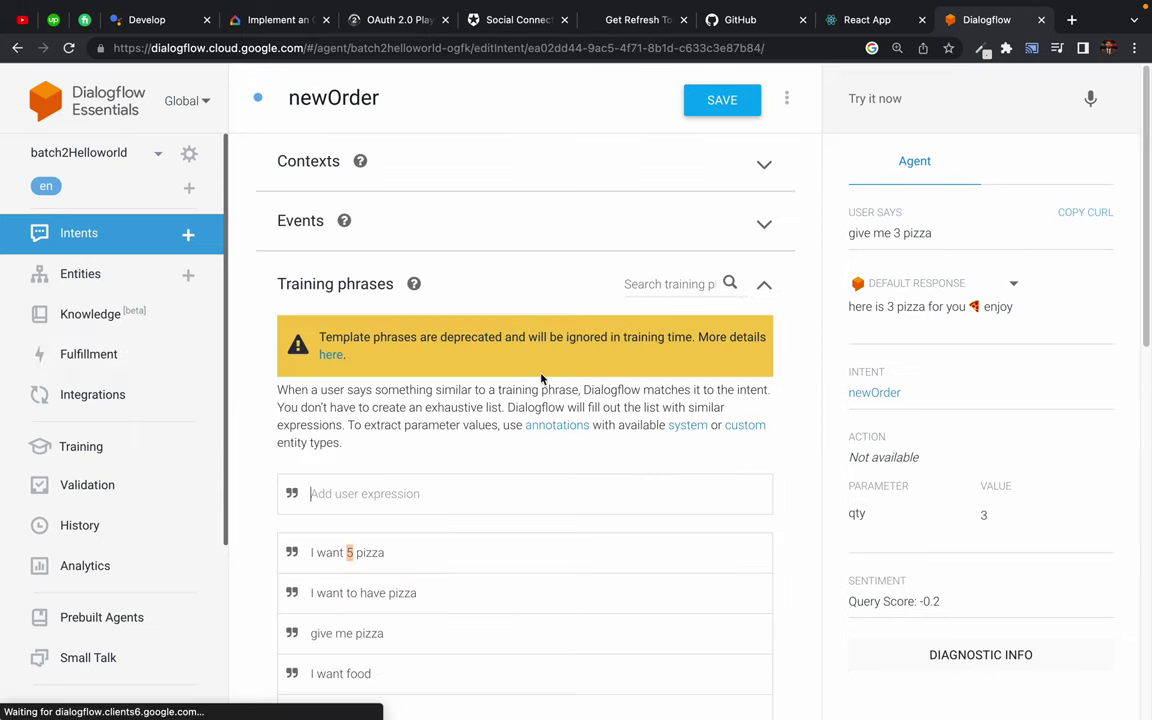
# - Add the training phrase "give me small pizza" to the newOrder intent
pyautogui.scroll(-5, 257, 432)
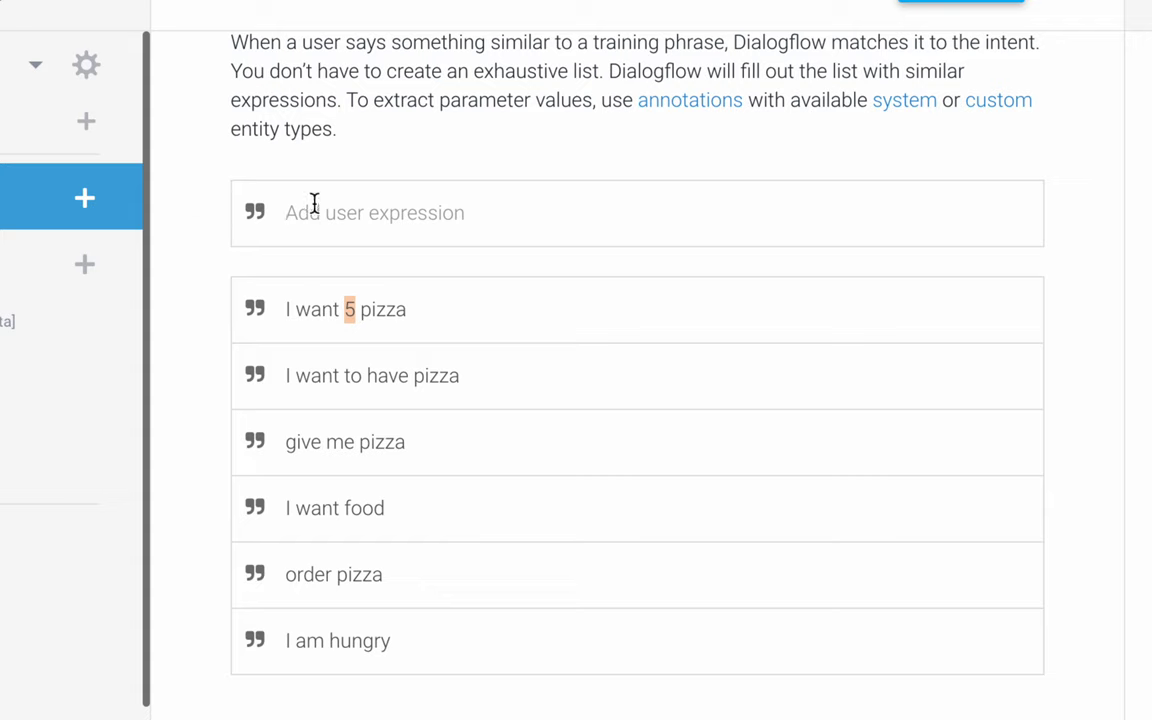
pyautogui.write('give me small')
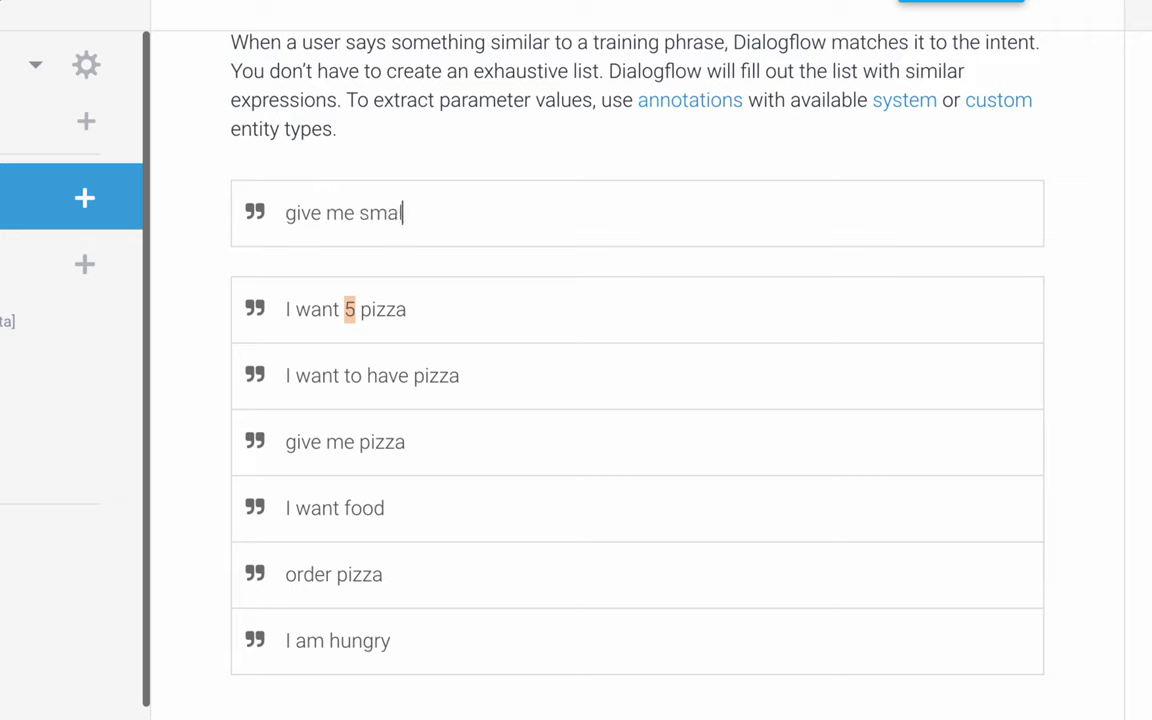
pyautogui.write(' pizza')
pyautogui.press('Return')
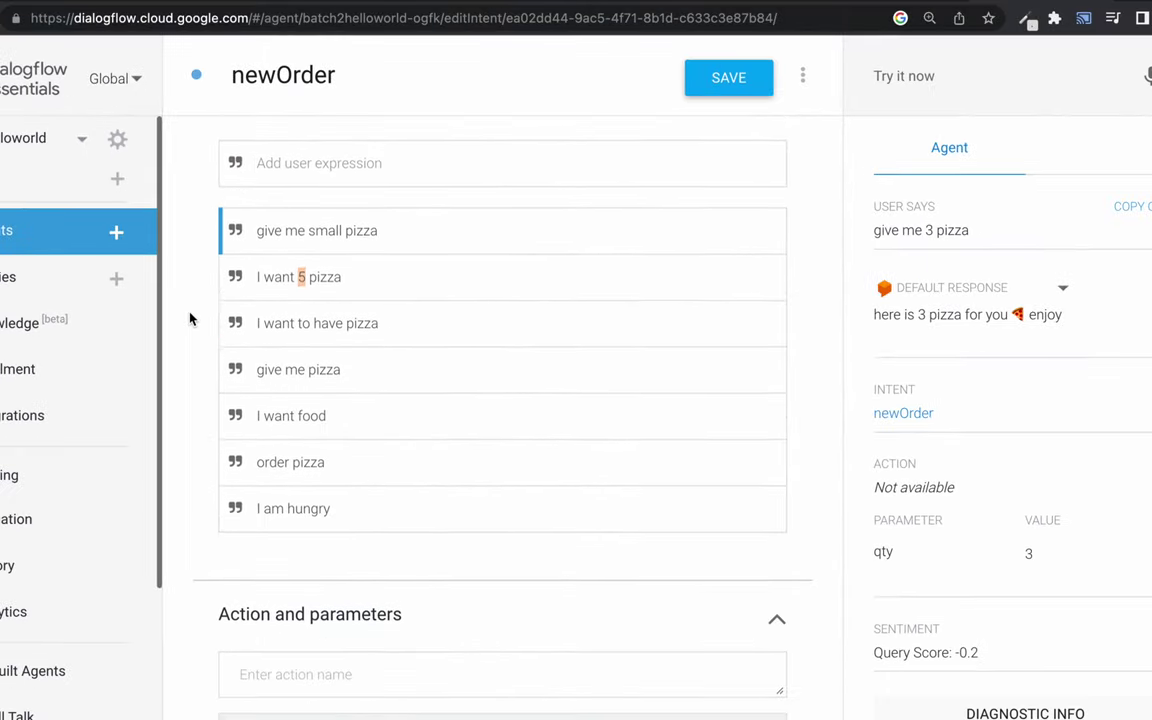
pyautogui.doubleClick(362, 223)
pyautogui.doubleClick(318, 221)
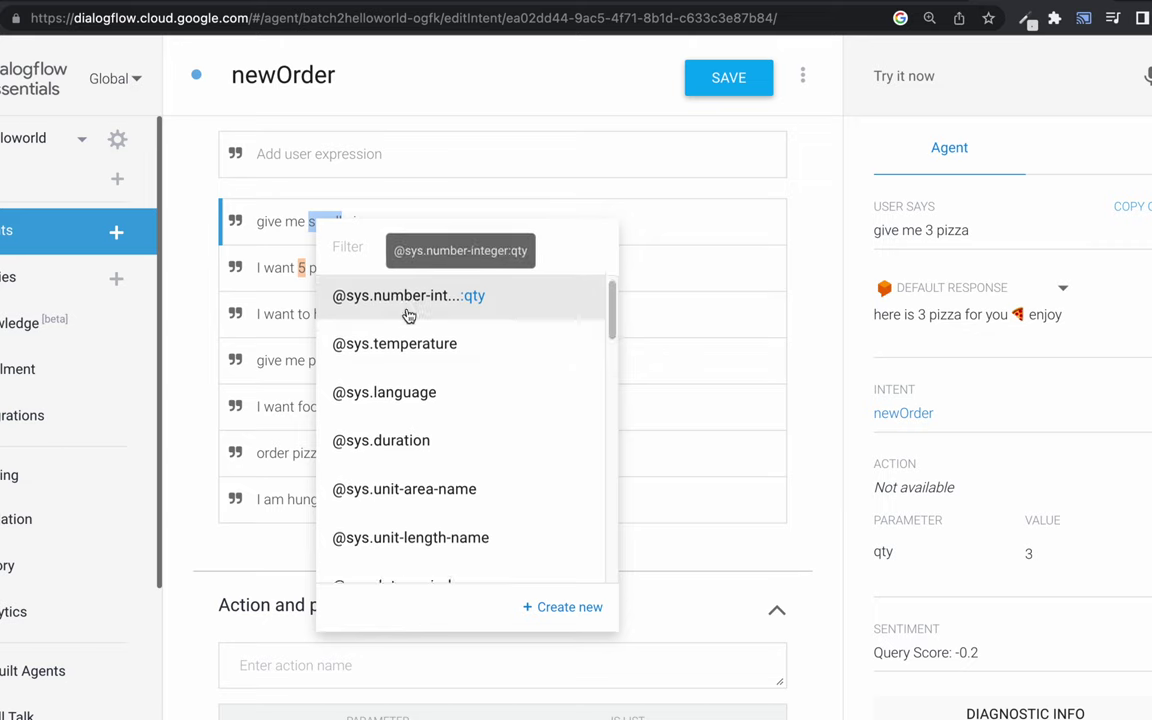
pyautogui.scroll(-1, 407, 316)
pyautogui.scroll(1, 407, 316)
pyautogui.click(368, 247)
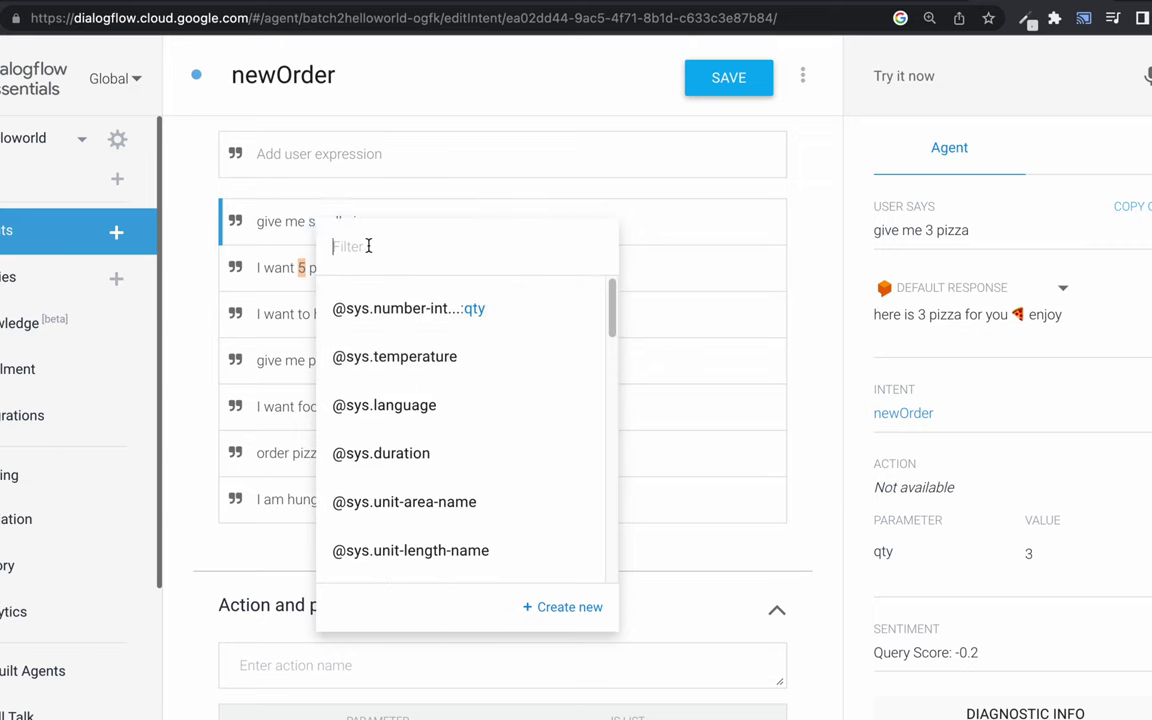
pyautogui.write('size')
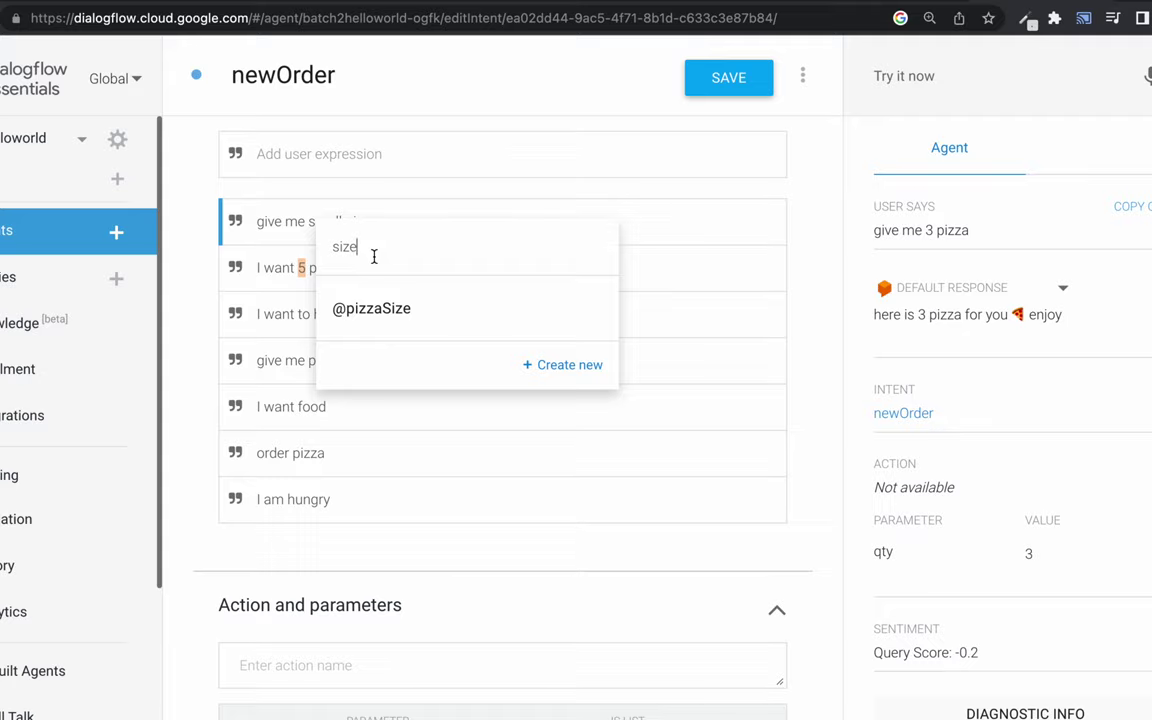
pyautogui.press('BackSpace')
pyautogui.press('BackSpace')
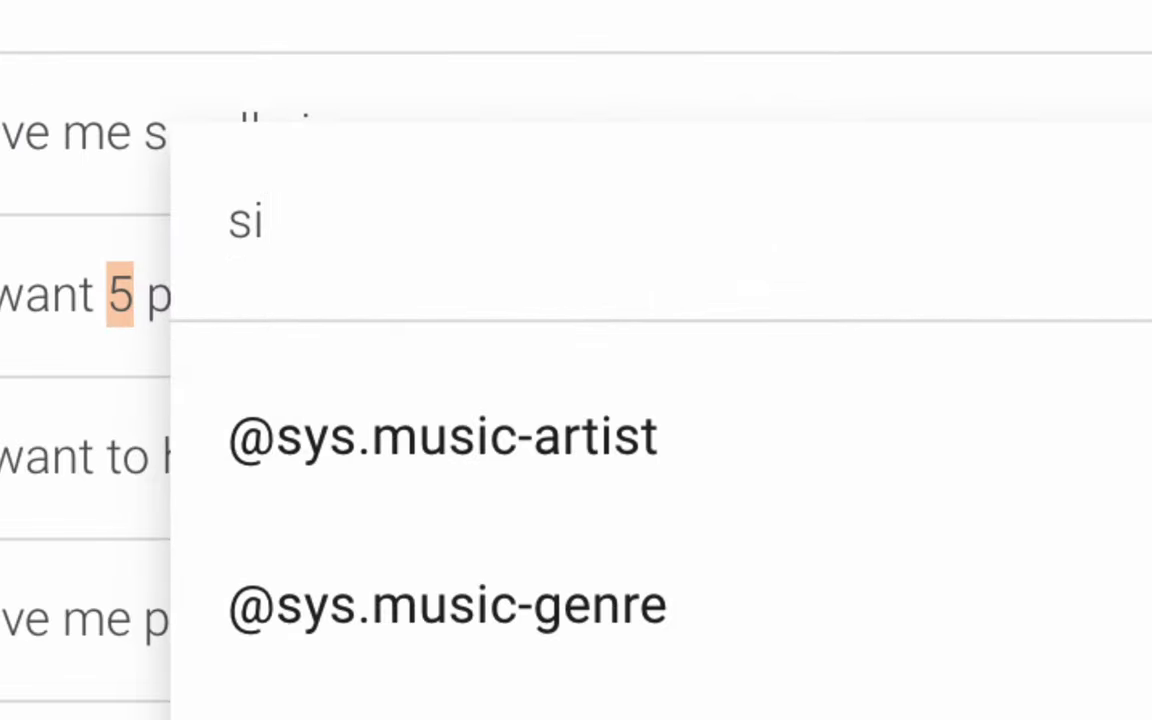
pyautogui.write('z')
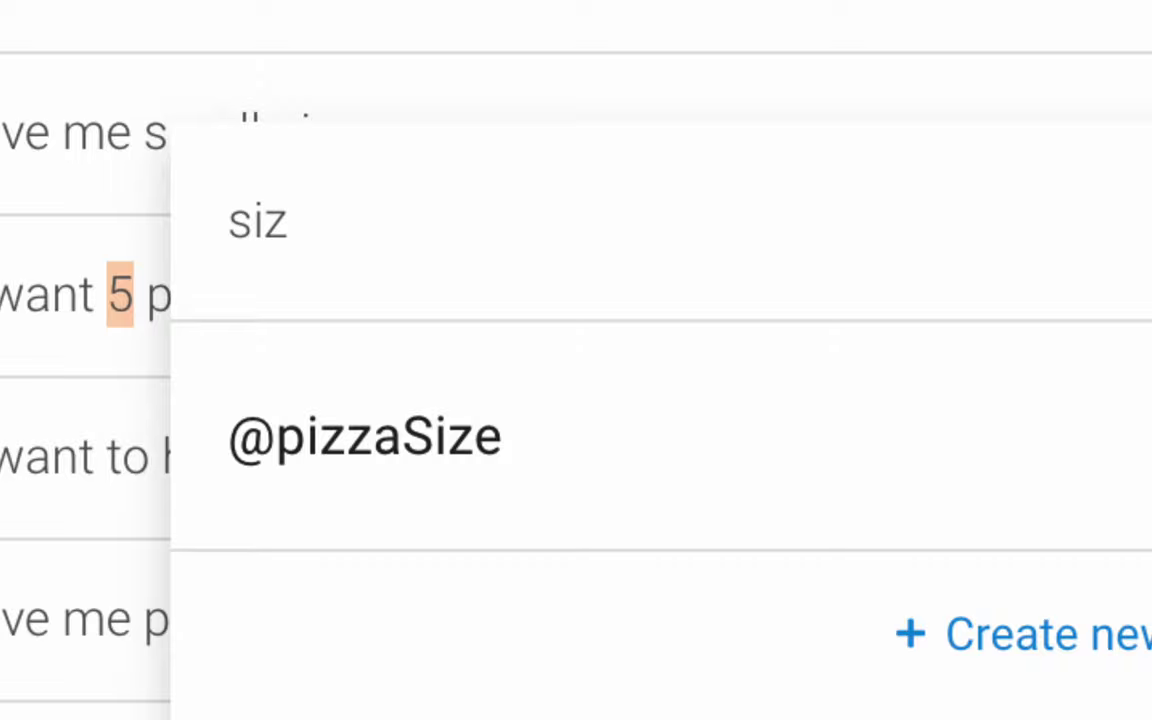
pyautogui.write('e')
pyautogui.click(399, 448)
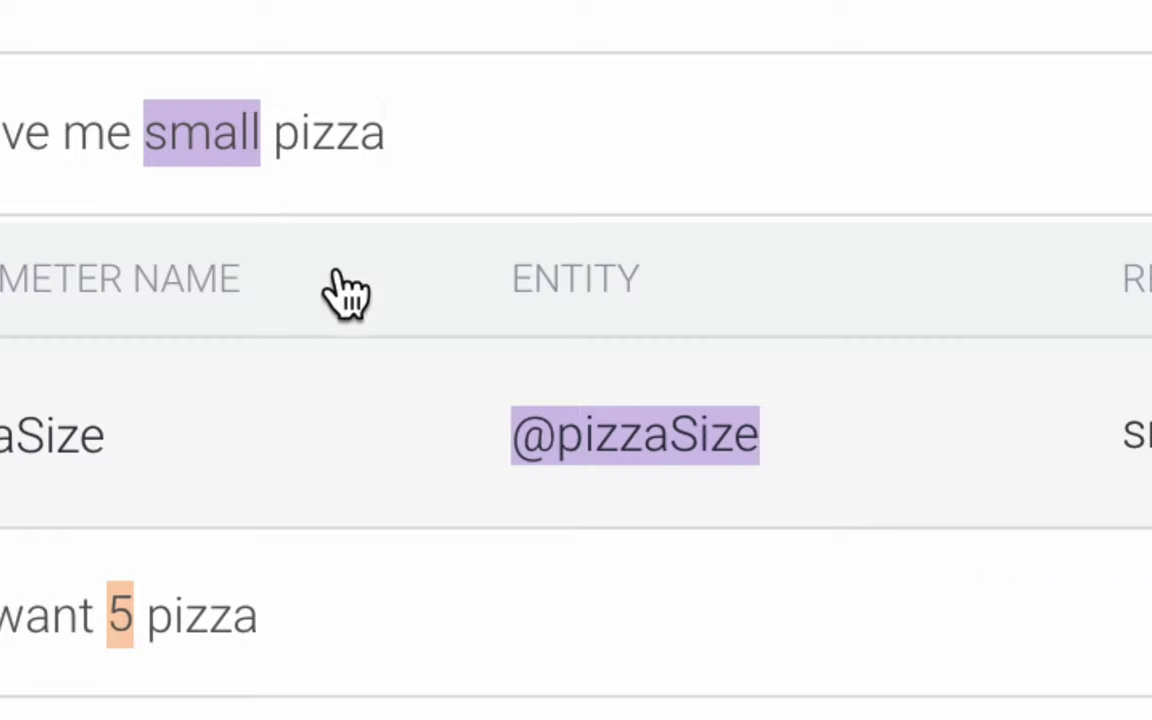
pyautogui.click(228, 152)
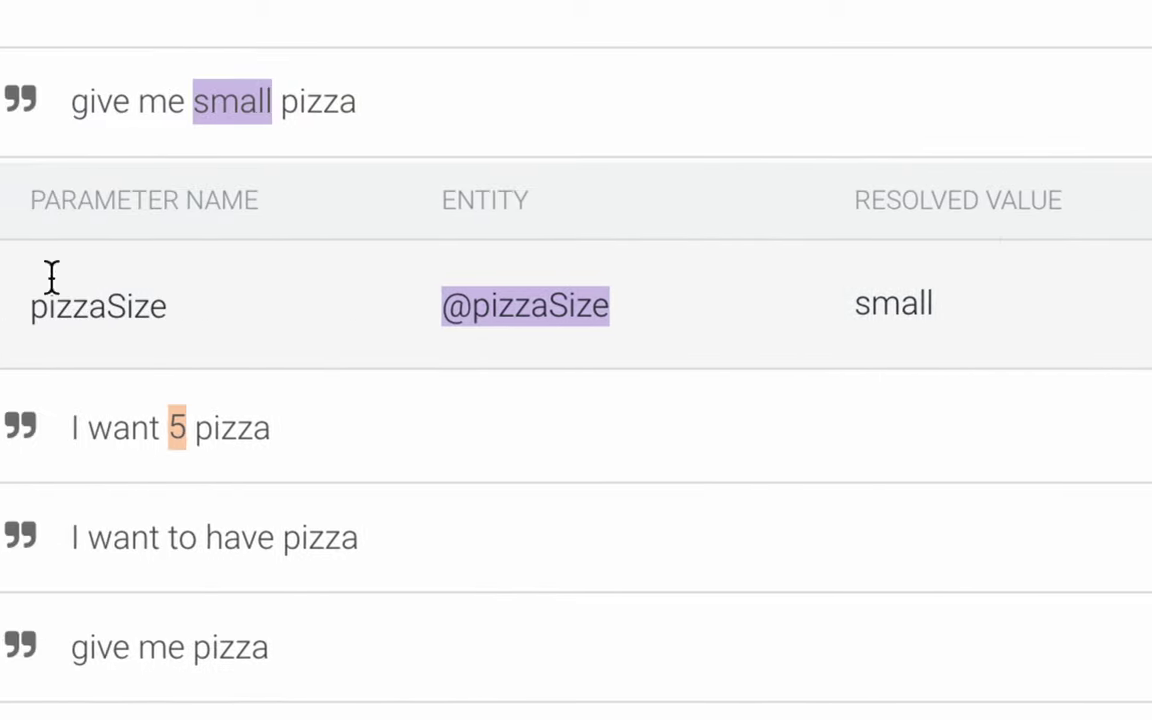
# - Replace "small" with "economy" in the training phrase so it reads "give me economy pizza"
pyautogui.doubleClick(257, 121)
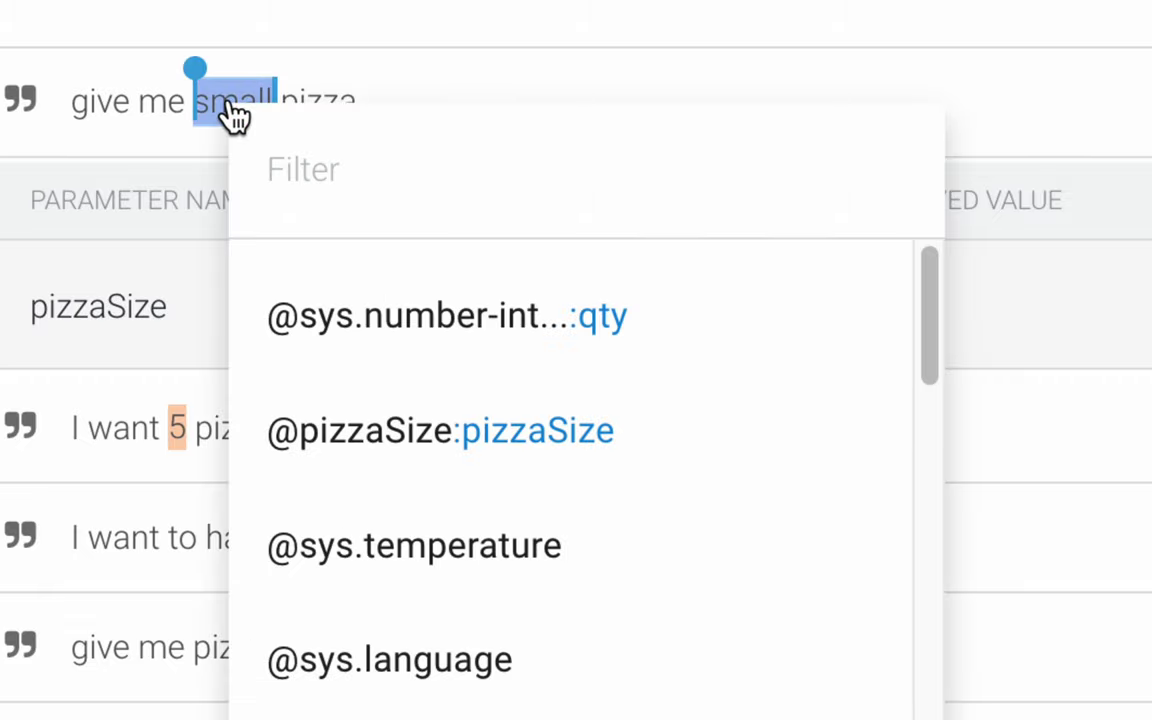
pyautogui.press('BackSpace')
pyautogui.write('c')
pyautogui.press('BackSpace')
pyautogui.write('e')
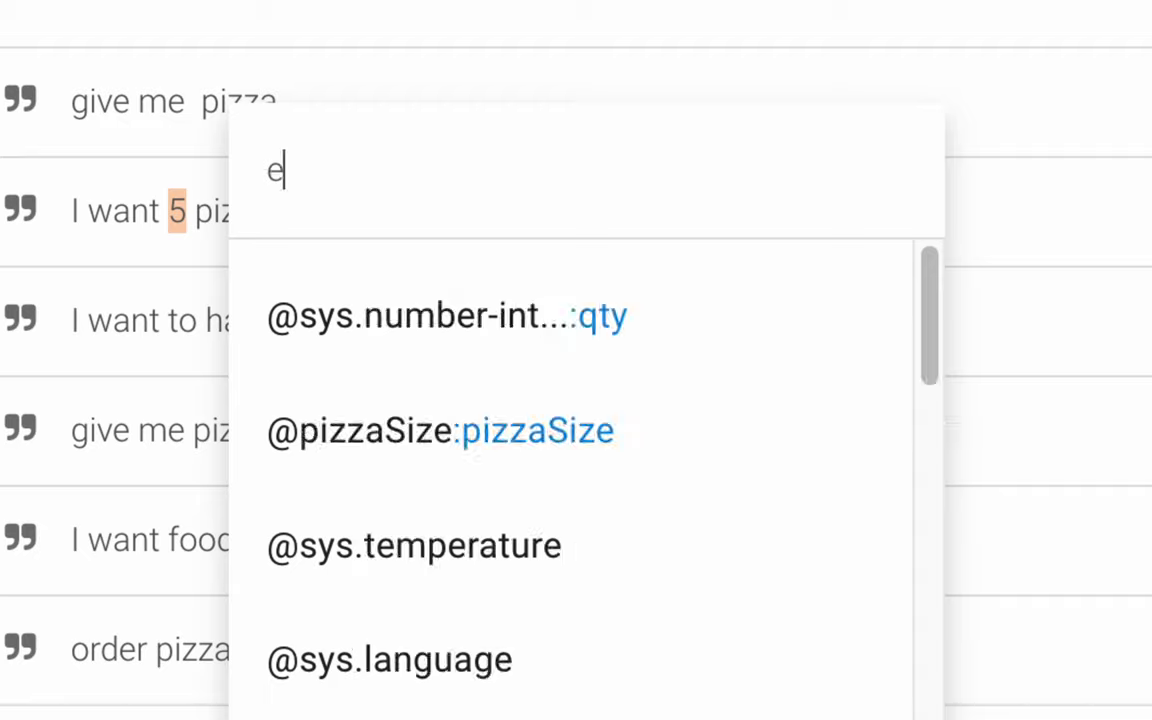
pyautogui.write('conomy')
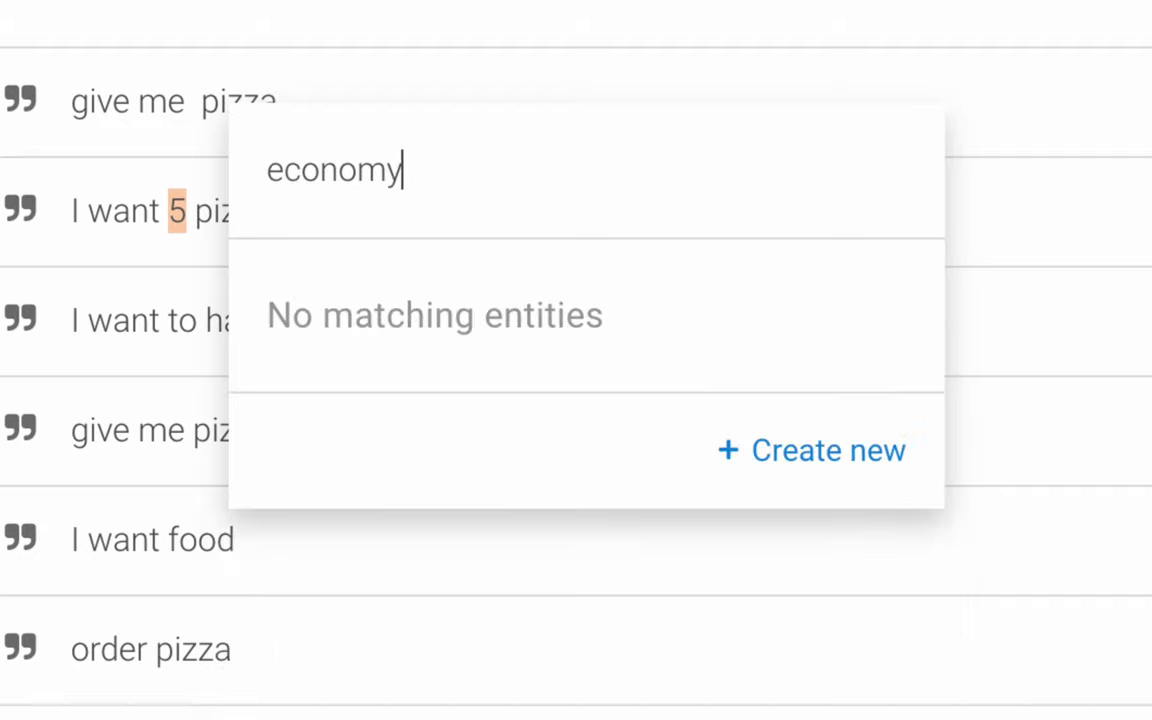
pyautogui.scroll(1, 190, 80)
pyautogui.press('Escape')
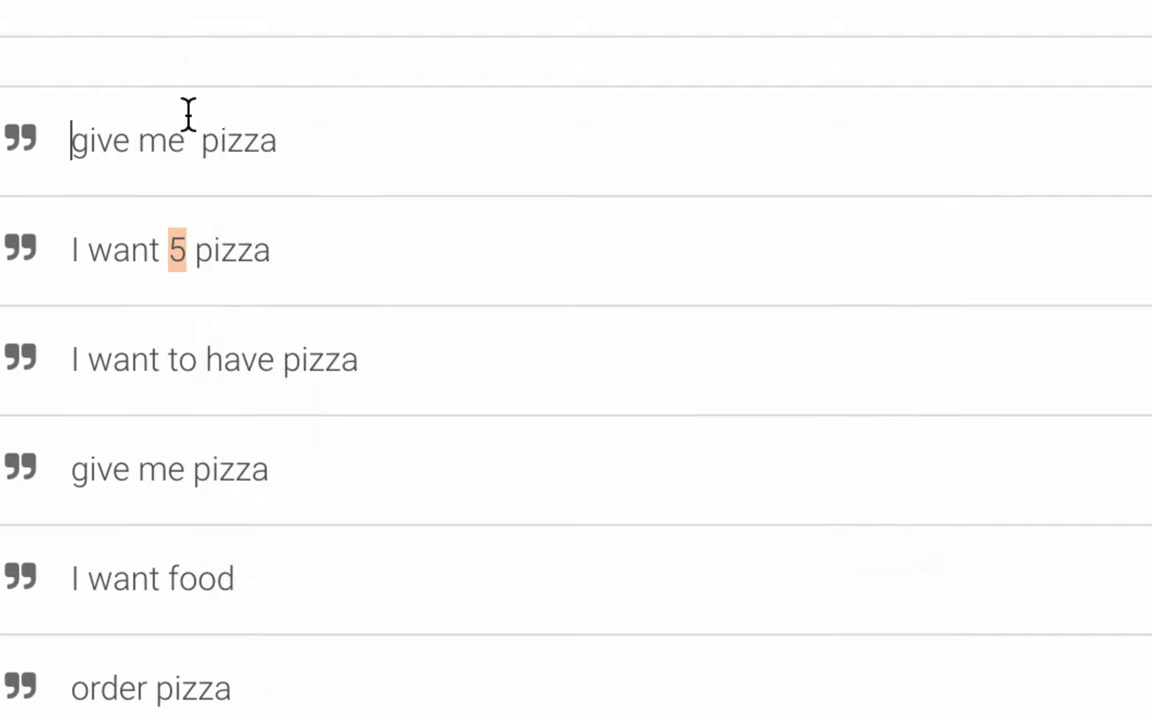
pyautogui.click(197, 141)
pyautogui.write('economy')
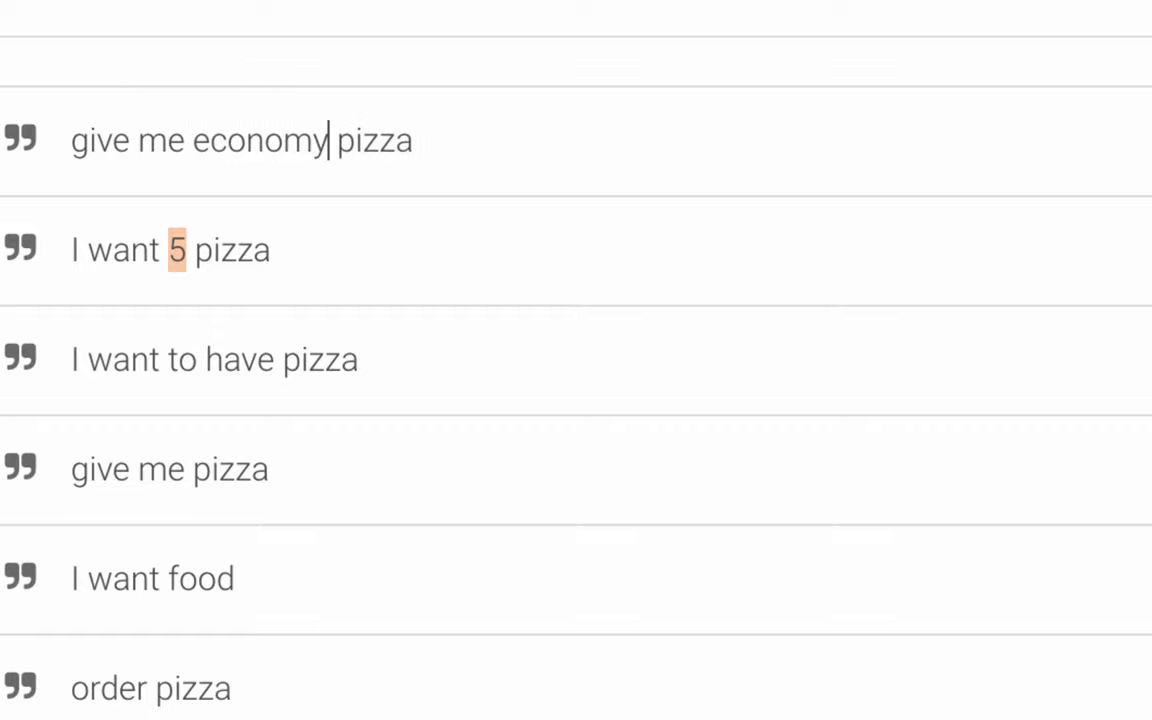
pyautogui.click(70, 249)
pyautogui.doubleClick(228, 145)
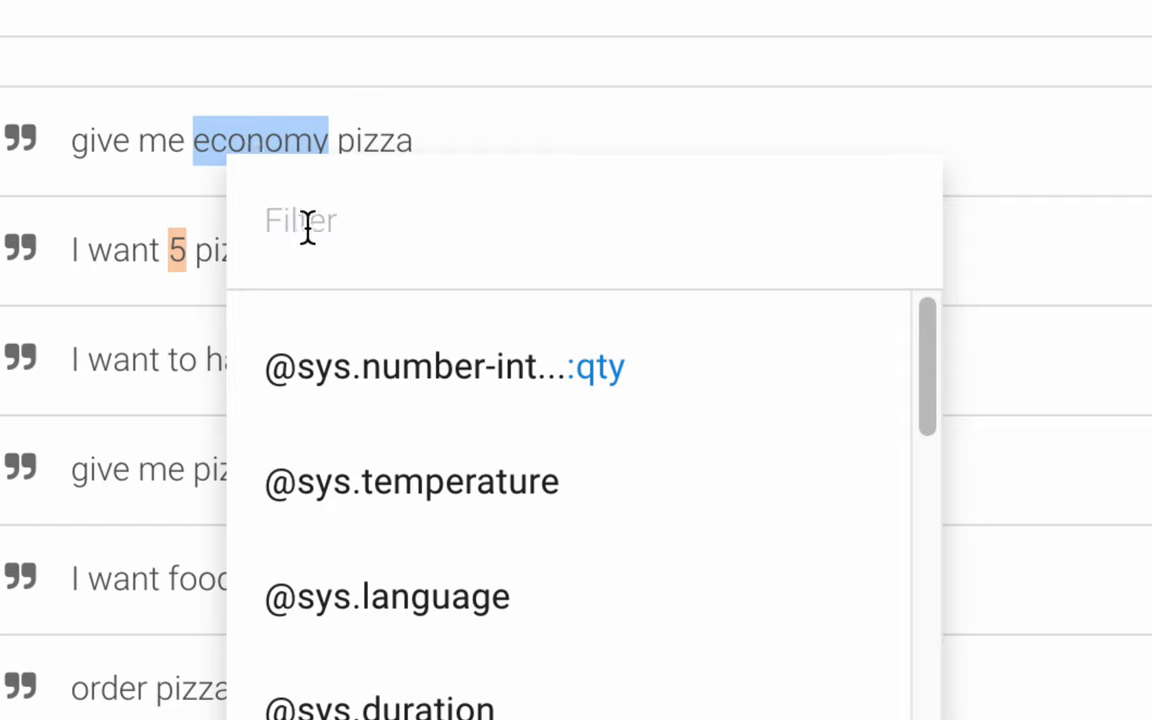
pyautogui.write('size')
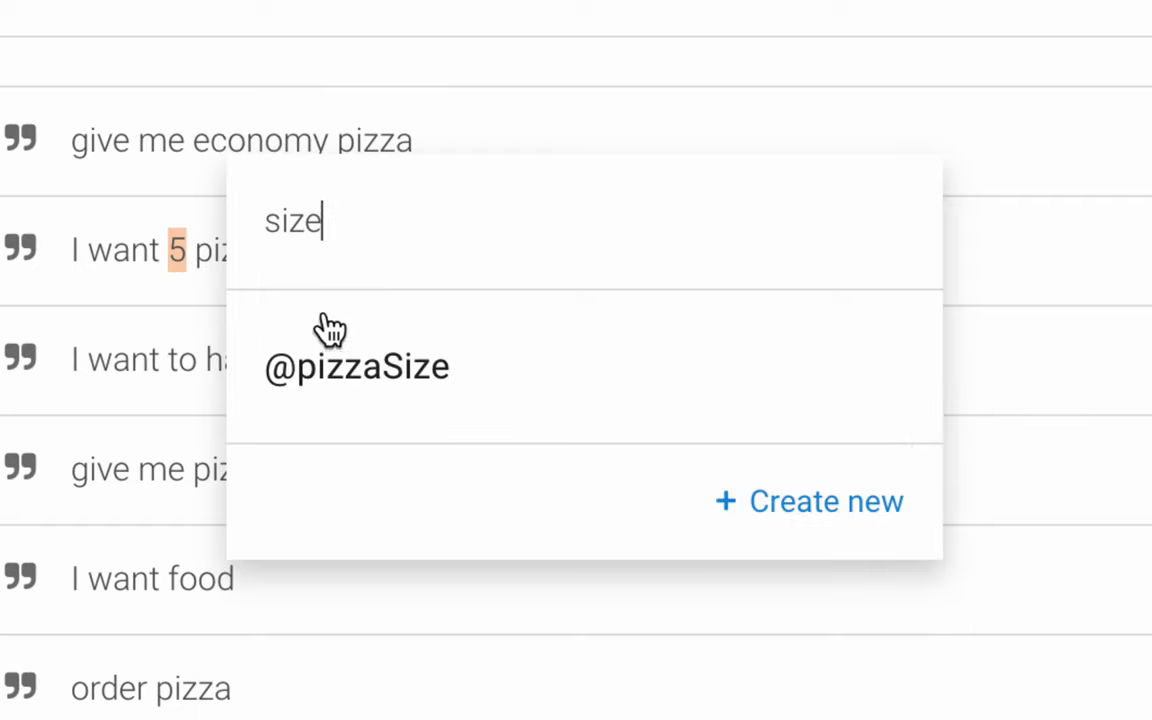
pyautogui.click(335, 358)
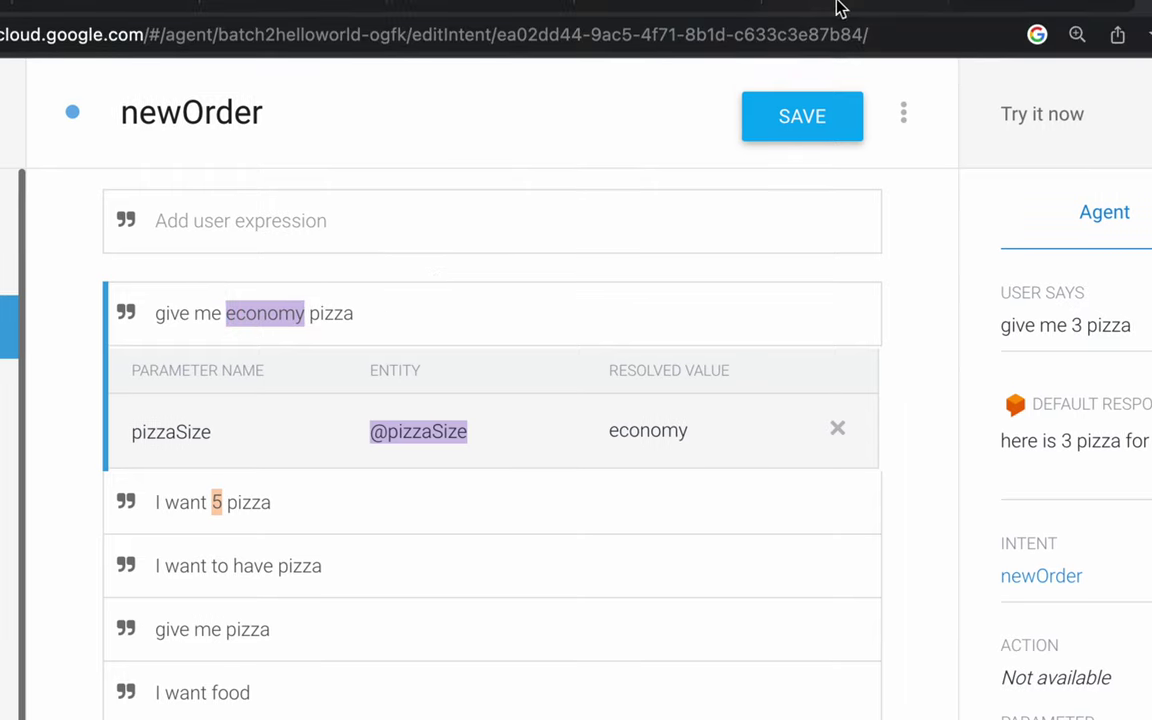
pyautogui.click(800, 121)
# - Mark the pizzaSize parameter of the newOrder intent as required
pyautogui.scroll(-10, 60, 374)
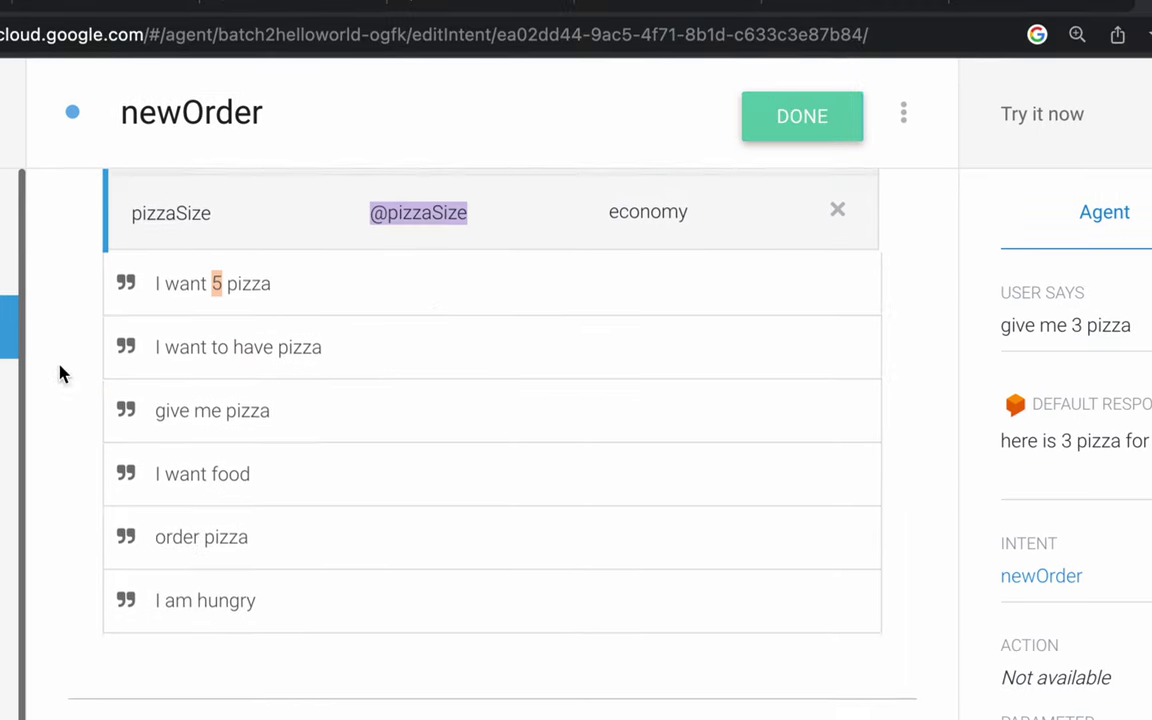
pyautogui.scroll(-2, 60, 374)
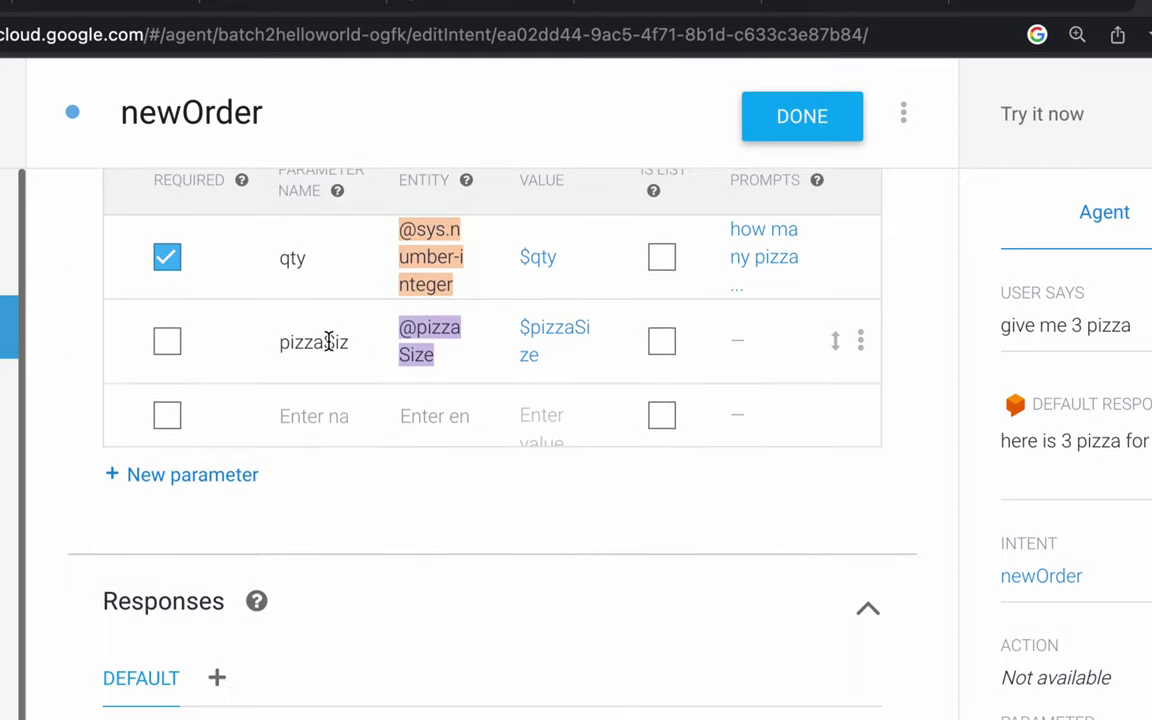
pyautogui.click(329, 342)
pyautogui.click(68, 335)
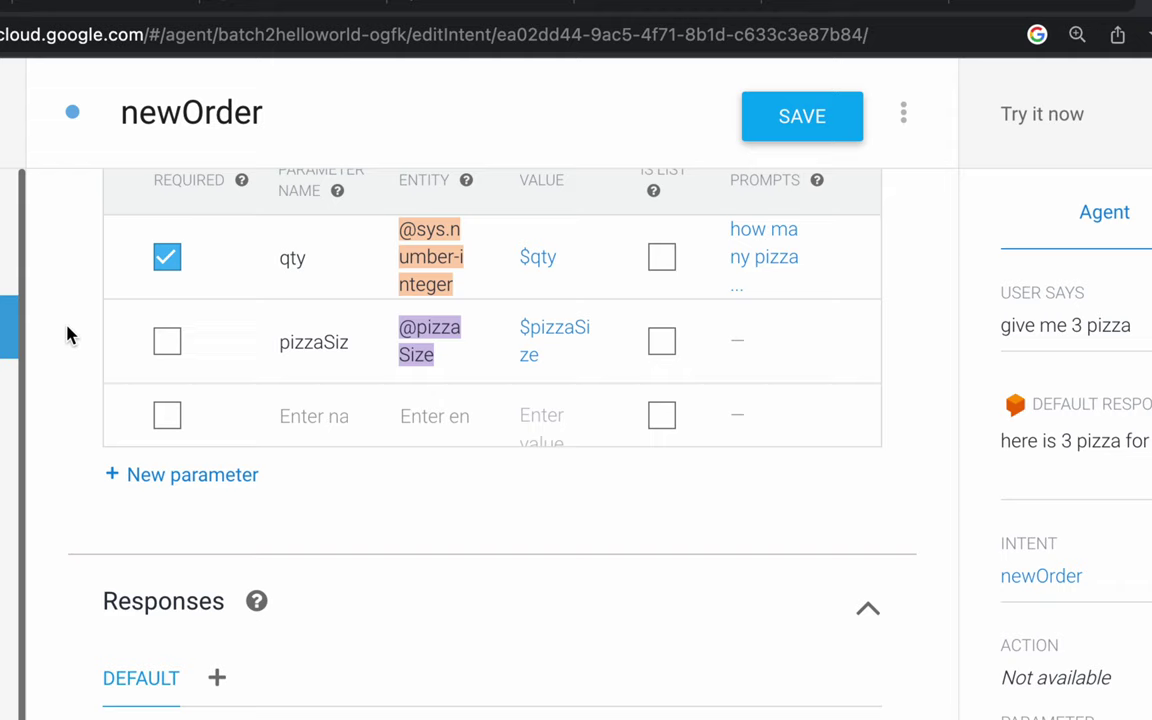
pyautogui.click(168, 344)
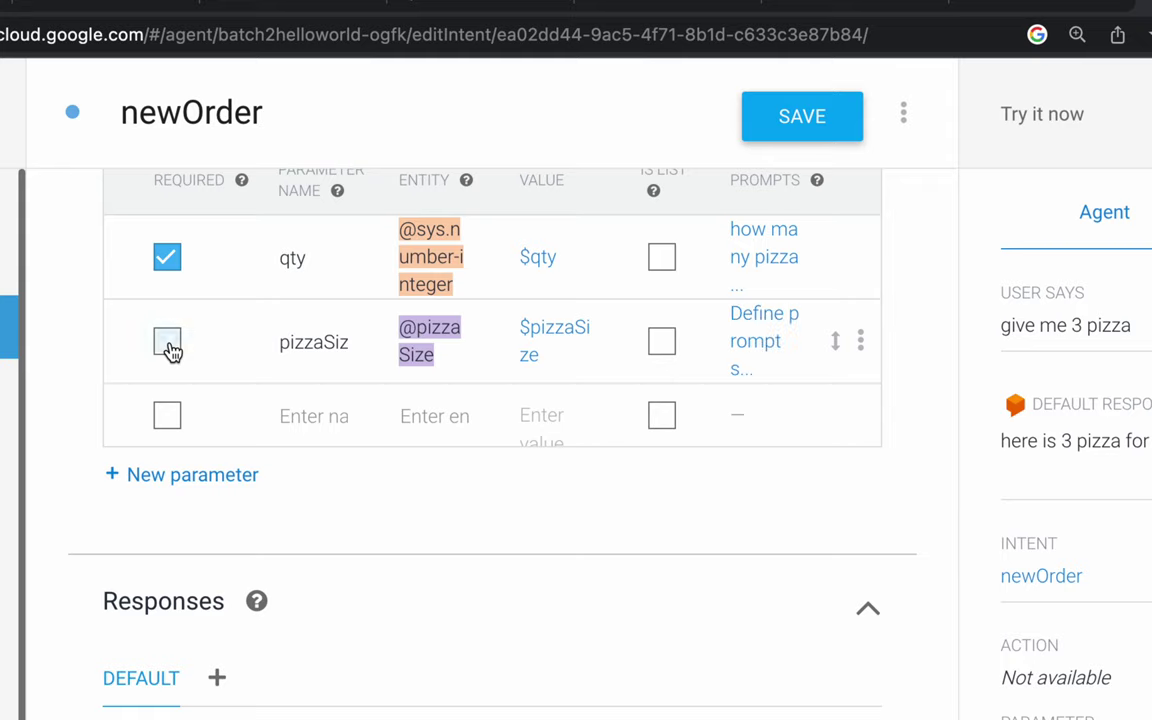
# - Define the pizzaSize prompt "What size are you looking for? we have small medium and large size"
pyautogui.click(760, 338)
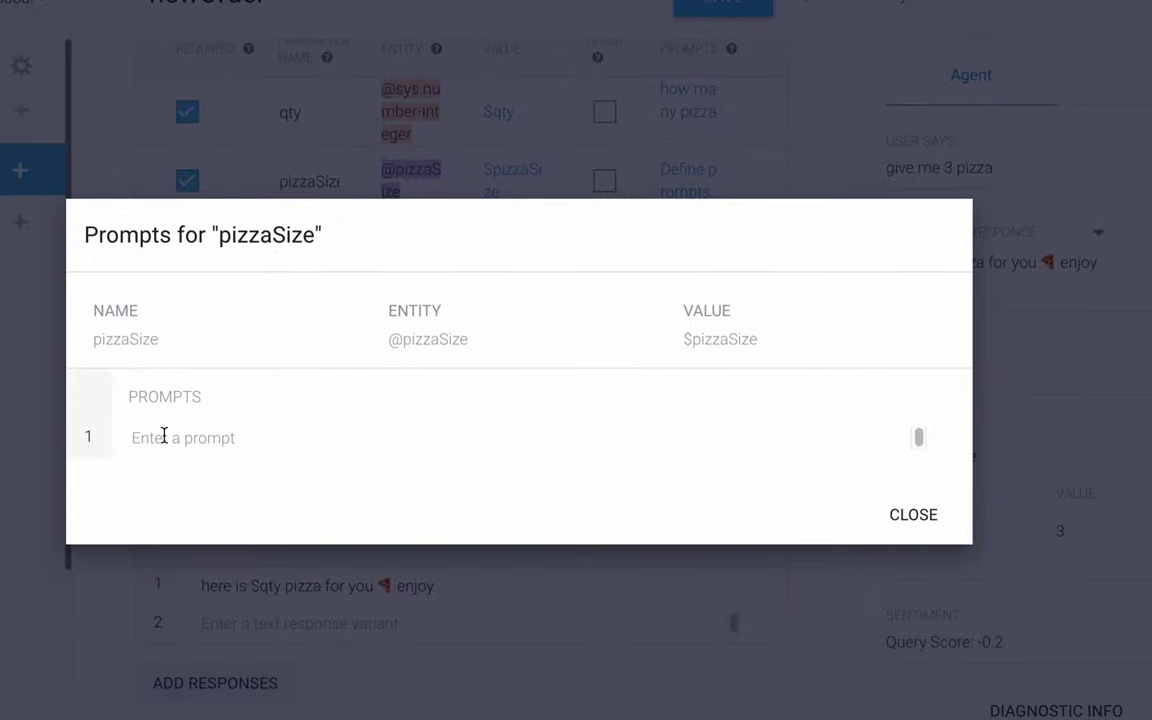
pyautogui.click(164, 570)
pyautogui.write('what')
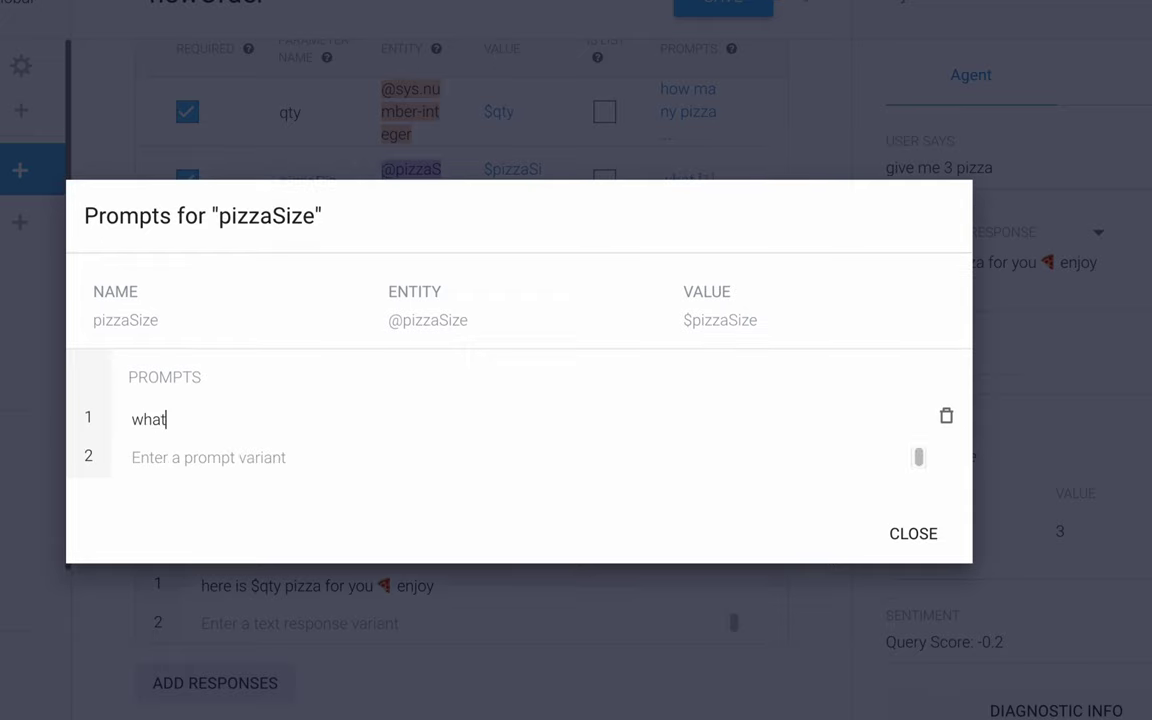
pyautogui.write(' size are you looking for')
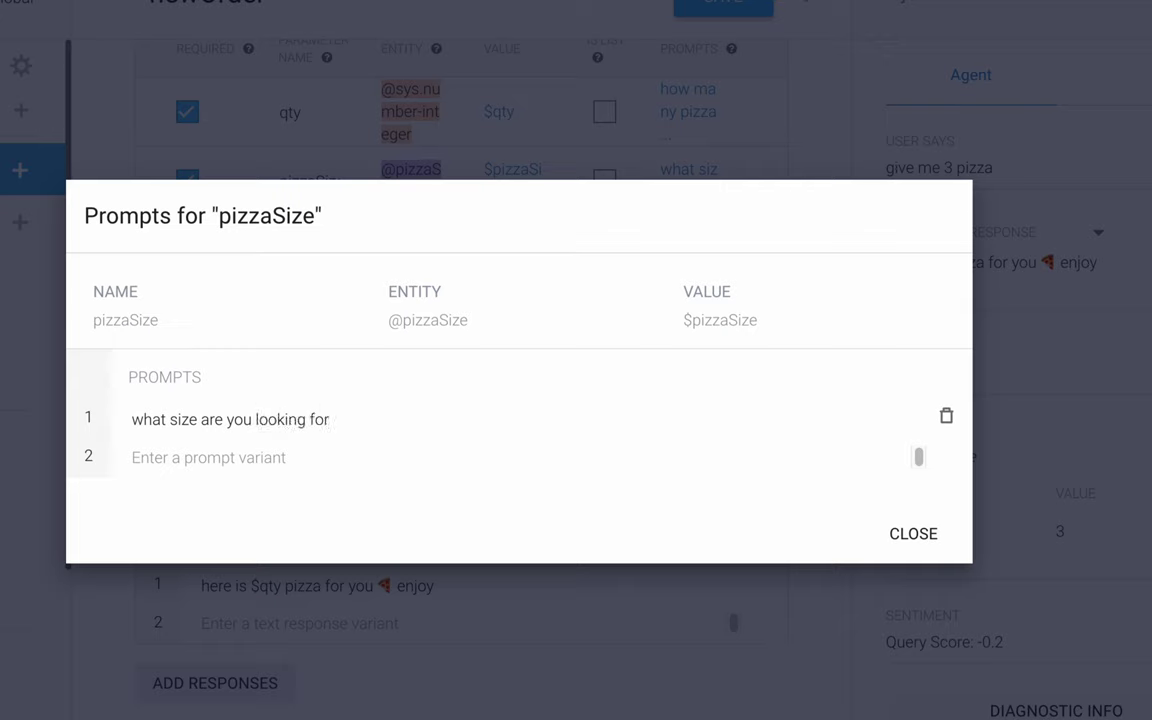
pyautogui.write('? we have small ')
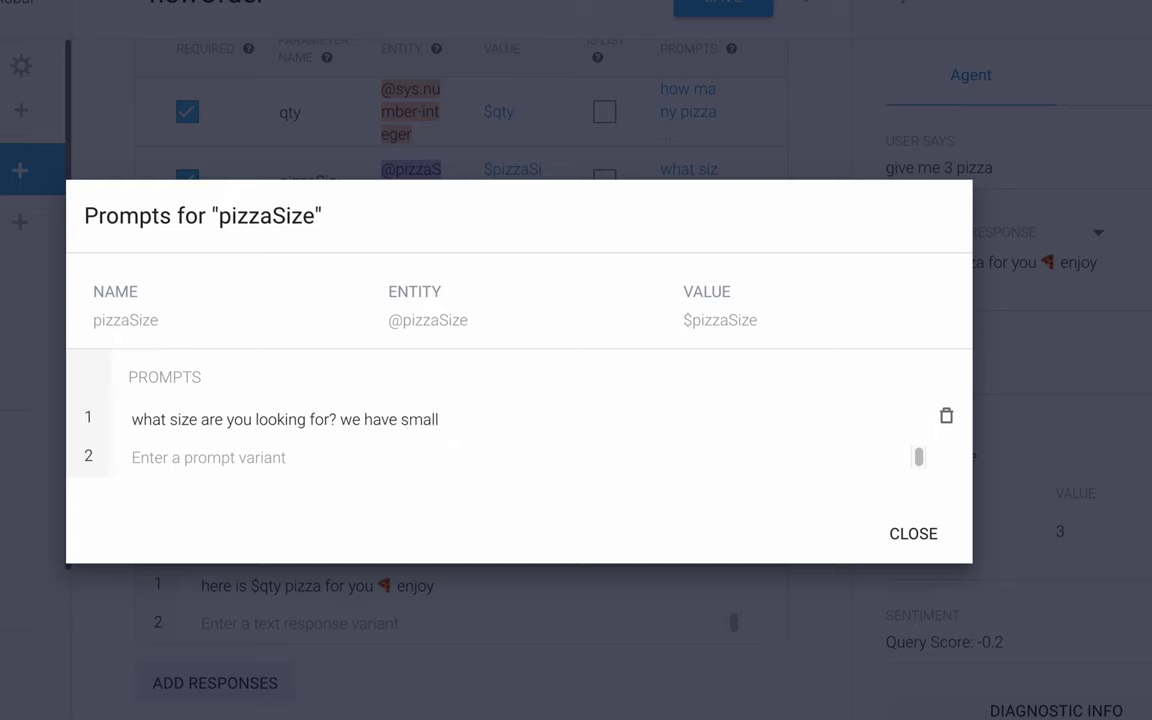
pyautogui.write('medium and lar')
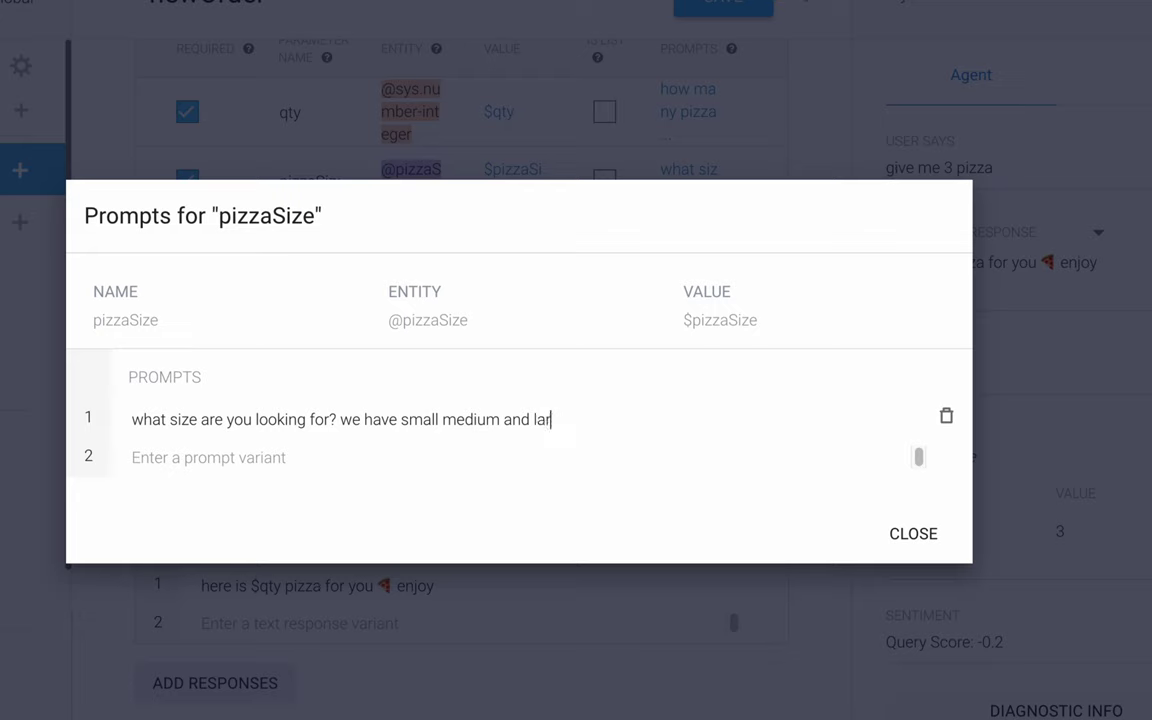
pyautogui.write('ge size')
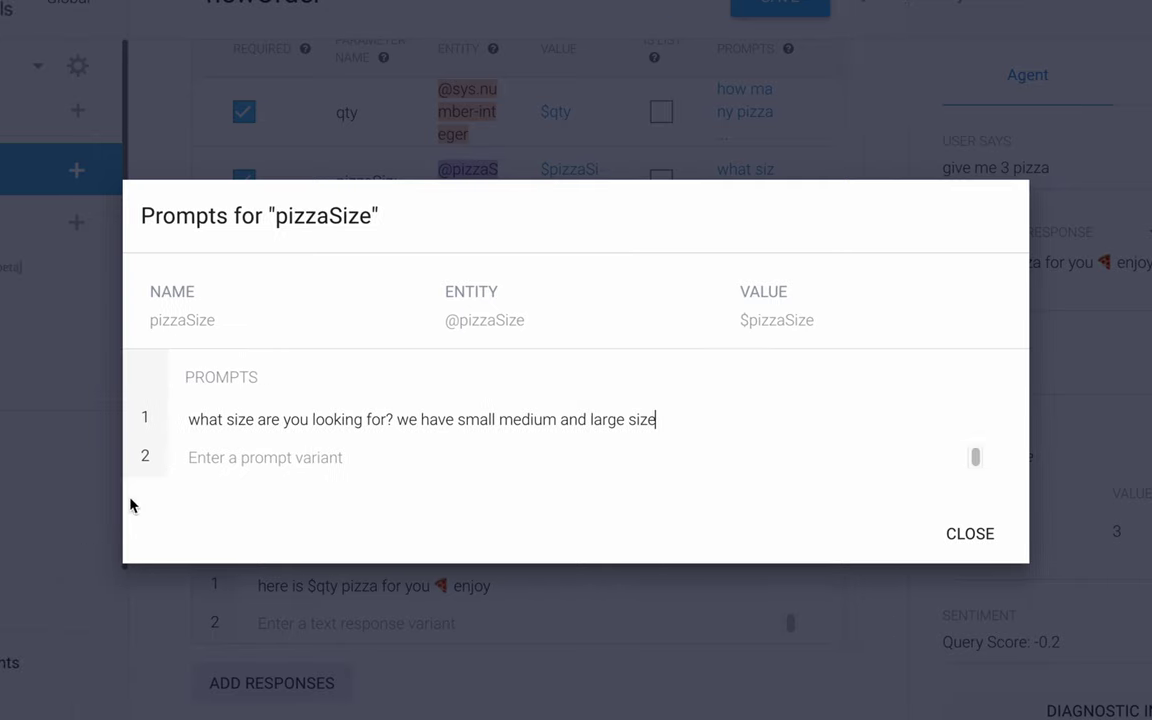
pyautogui.click(197, 419)
pyautogui.press('BackSpace')
pyautogui.write('W')
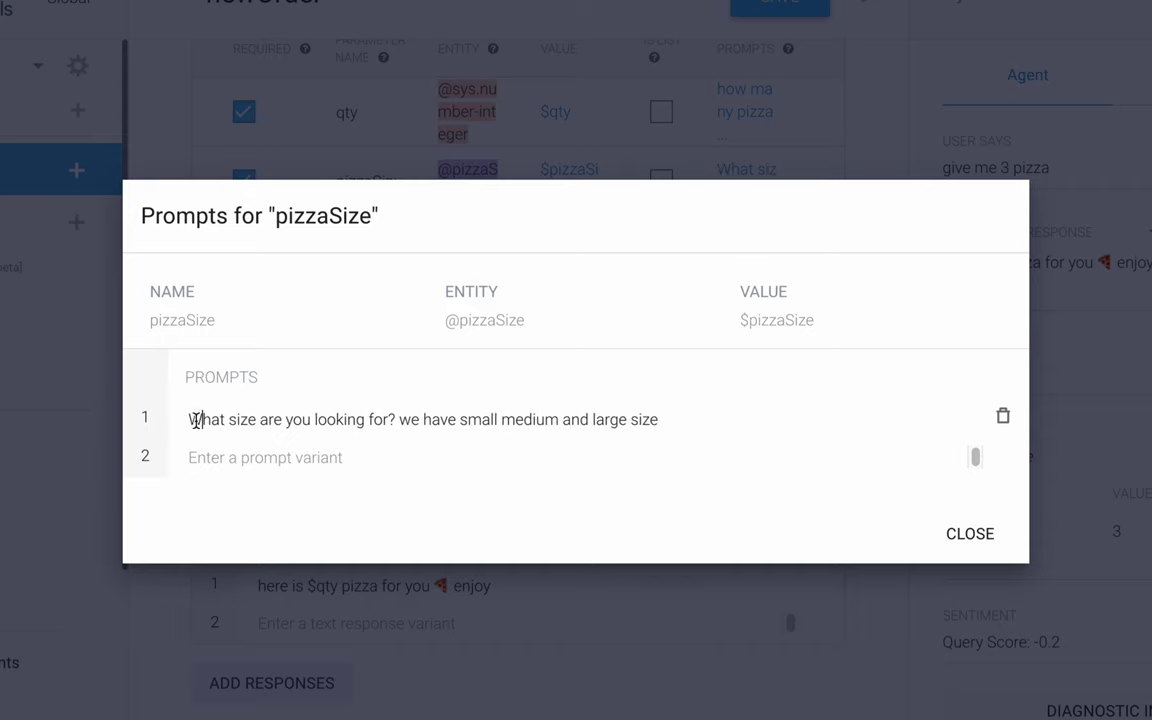
pyautogui.click(241, 458)
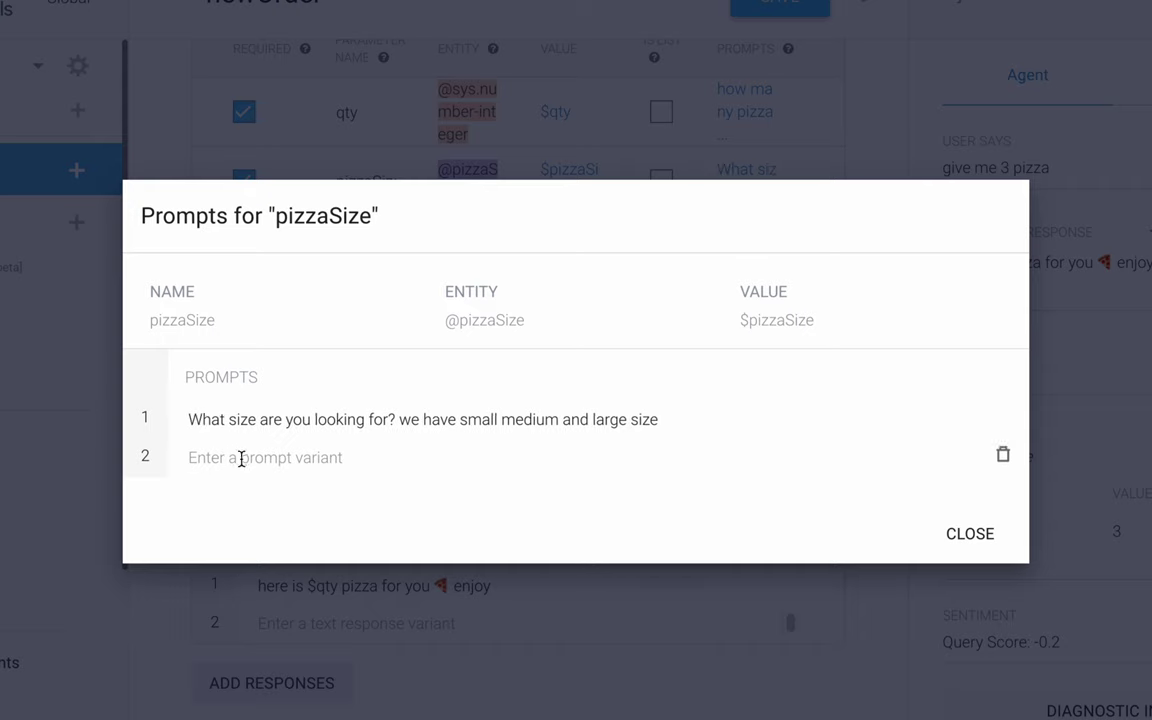
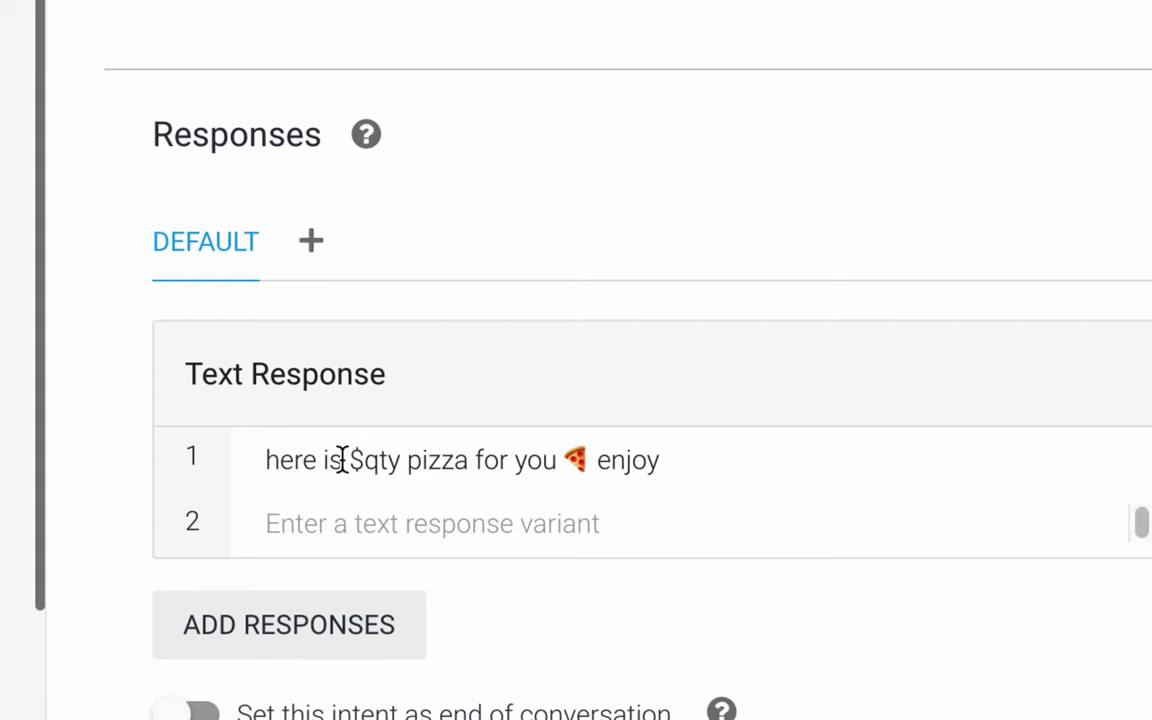
# - Insert $pizzaSize after $qty in the newOrder text response and save the intent
pyautogui.click(402, 460)
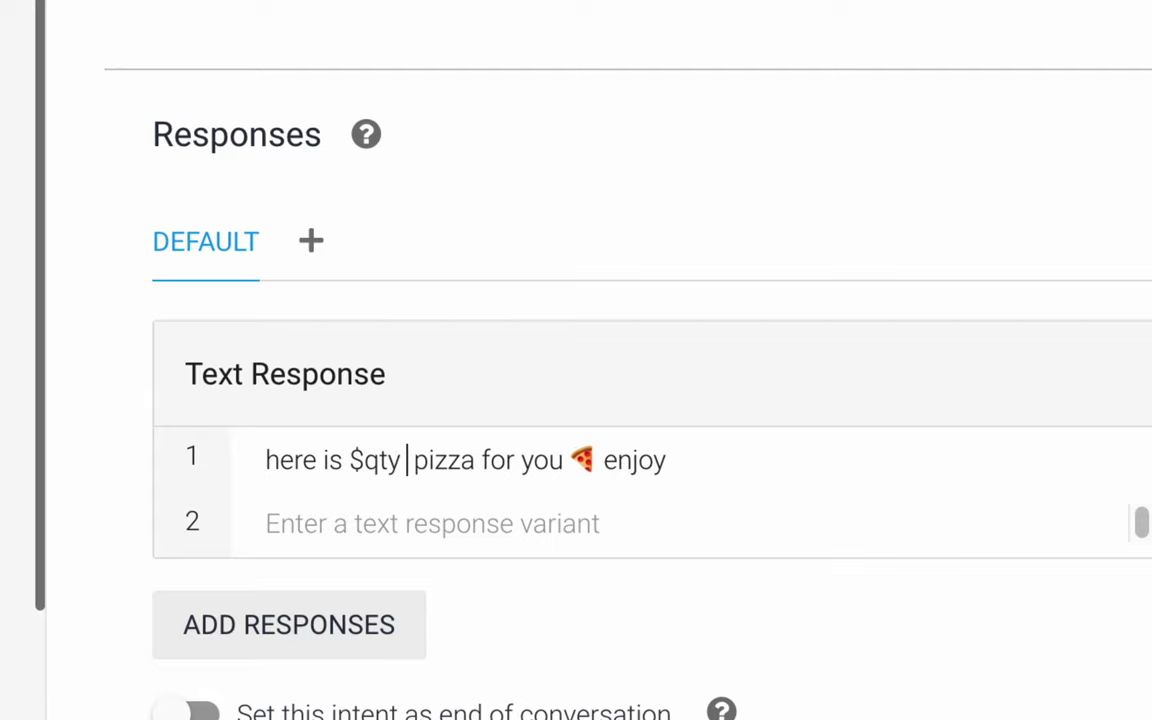
pyautogui.write('$')
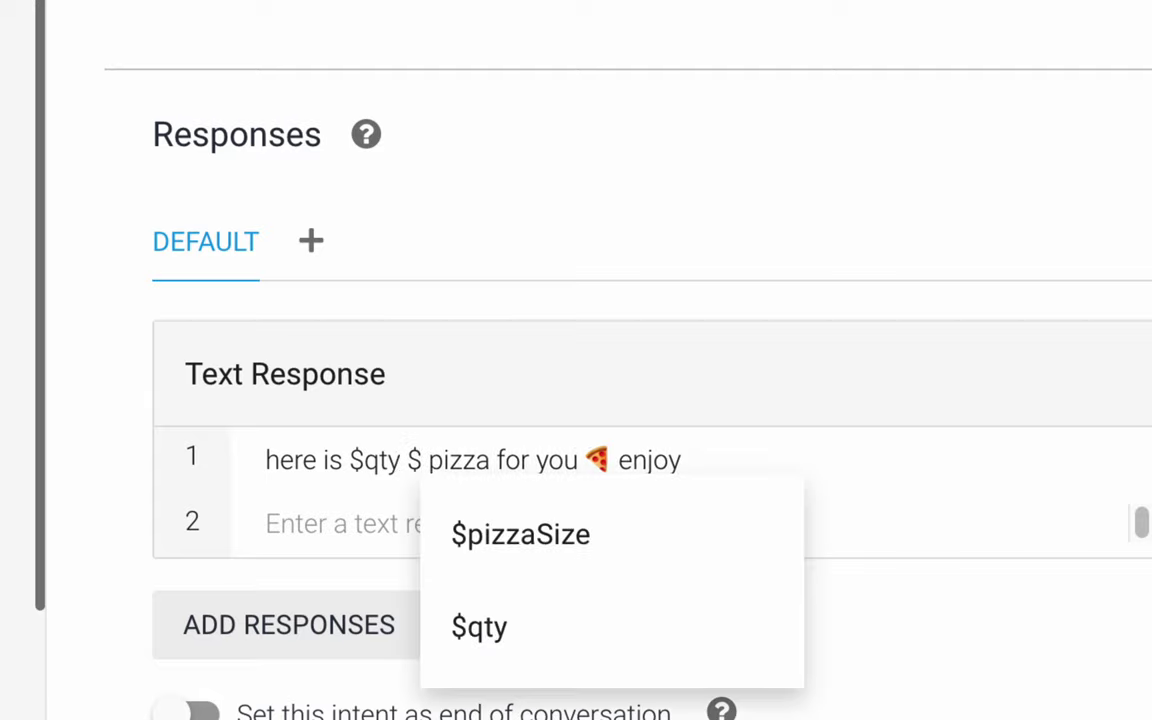
pyautogui.click(494, 530)
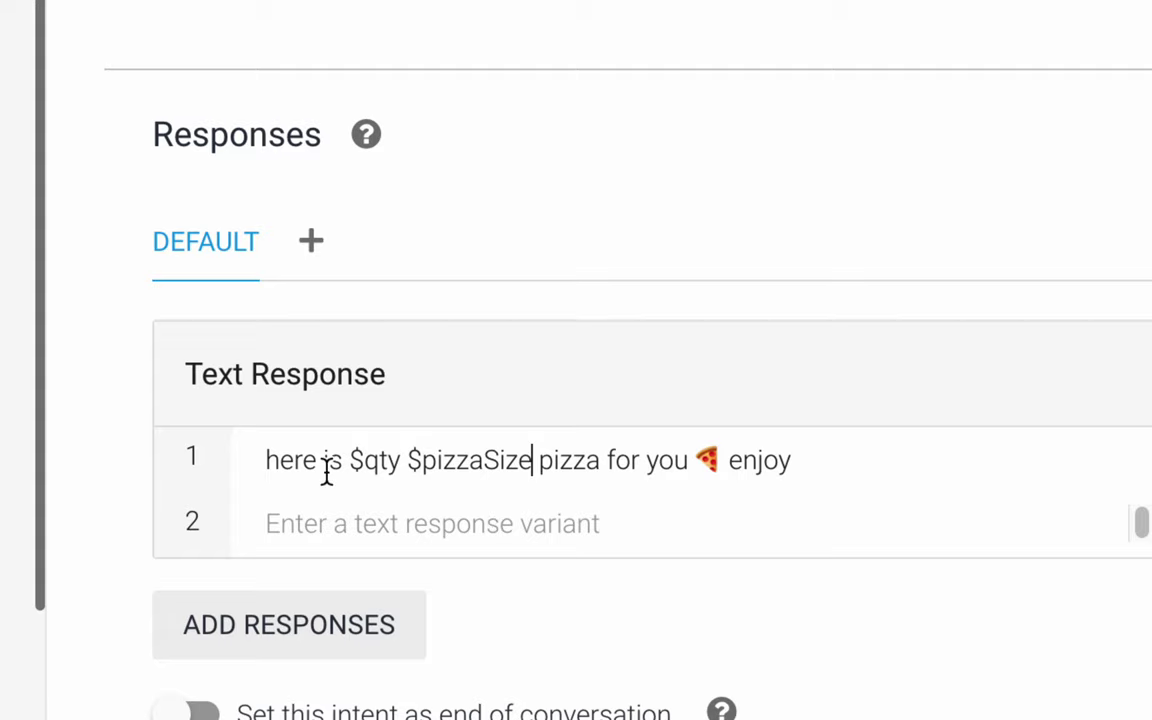
pyautogui.moveTo(293, 460); pyautogui.dragTo(645, 465)
pyautogui.click(645, 465)
pyautogui.moveTo(295, 460); pyautogui.dragTo(643, 460)
pyautogui.click(643, 460)
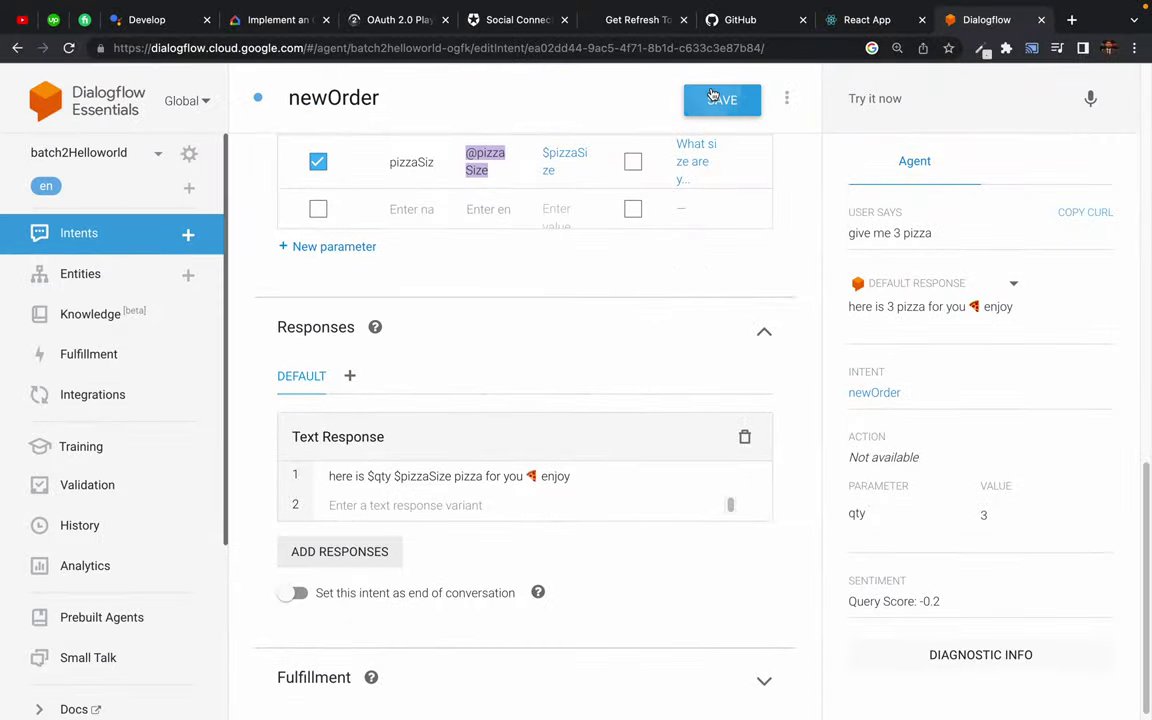
pyautogui.click(712, 96)
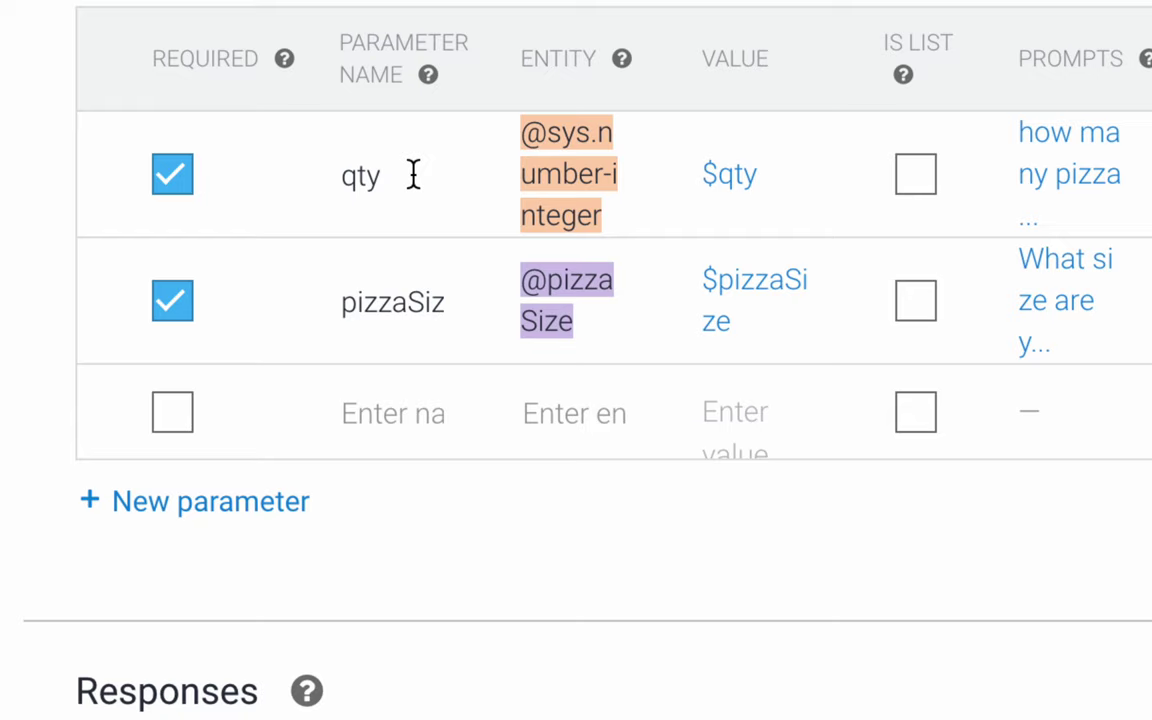
pyautogui.moveTo(324, 309); pyautogui.dragTo(470, 314)
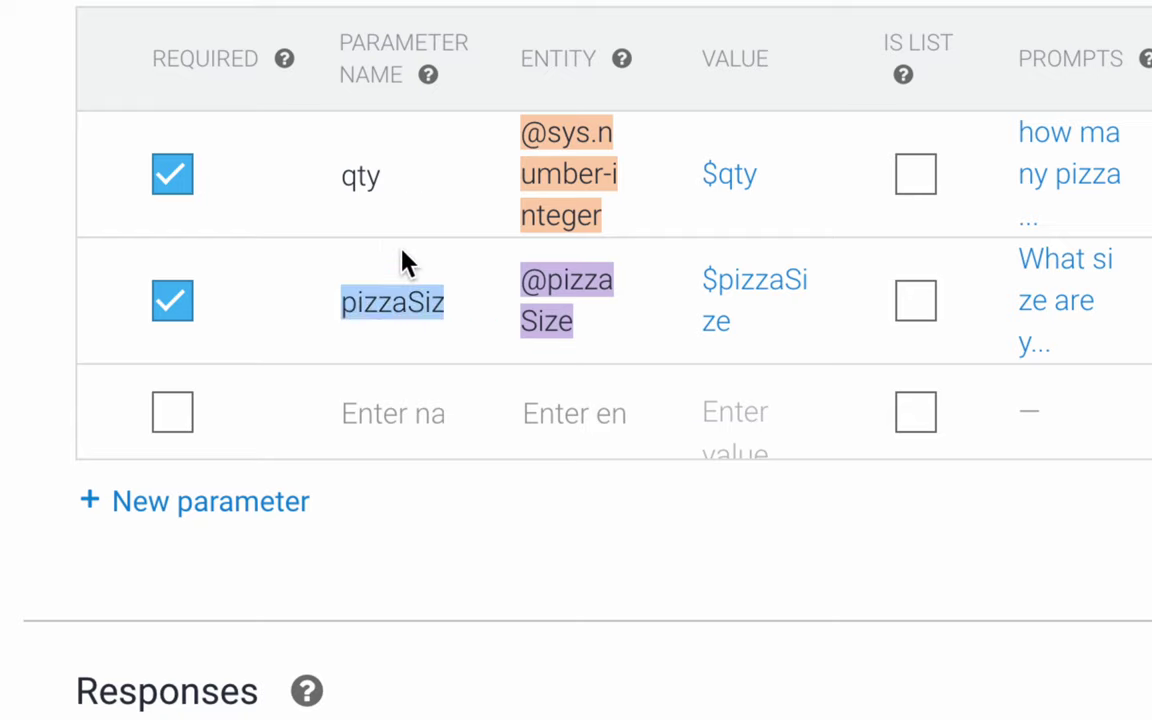
pyautogui.click(340, 290)
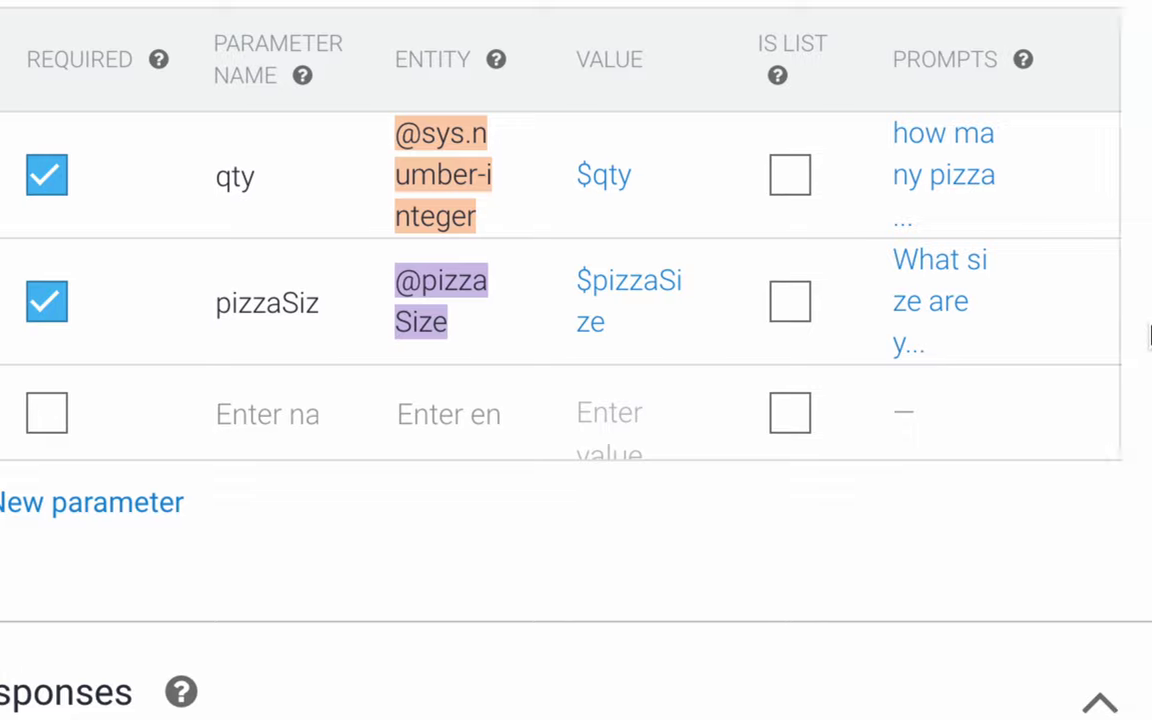
# - Add a third prompt variant for pizzaSize reading "ok $qty tell me which size"
pyautogui.click(941, 267)
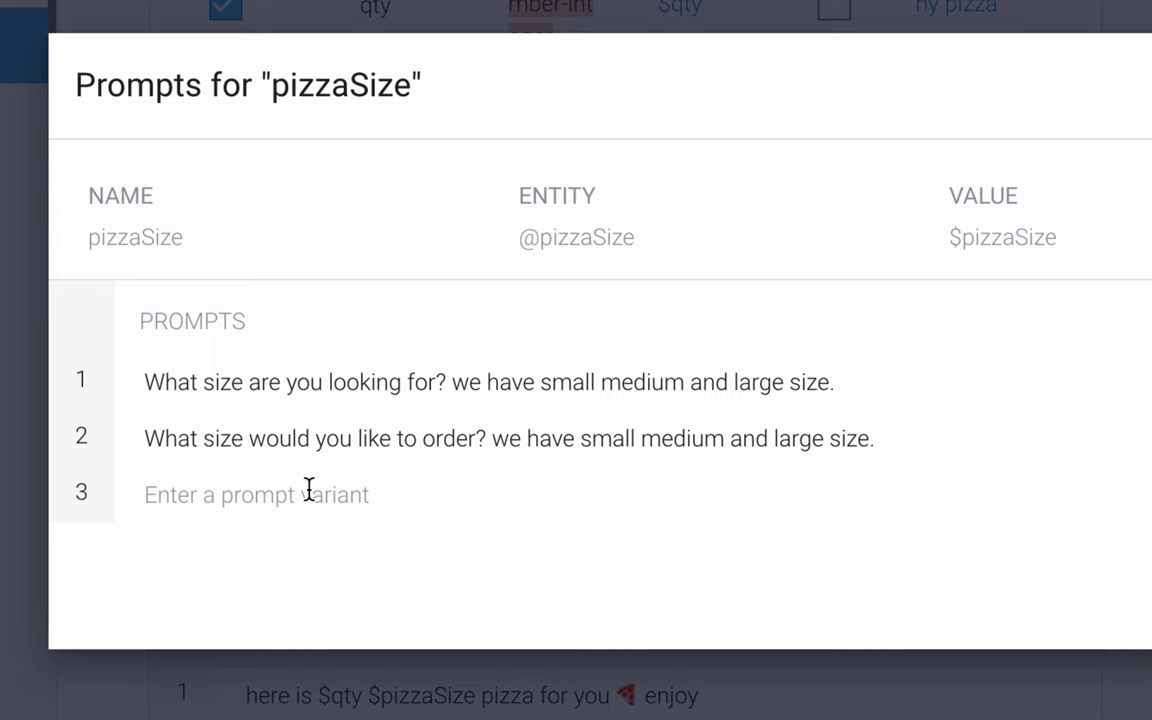
pyautogui.write('ok $')
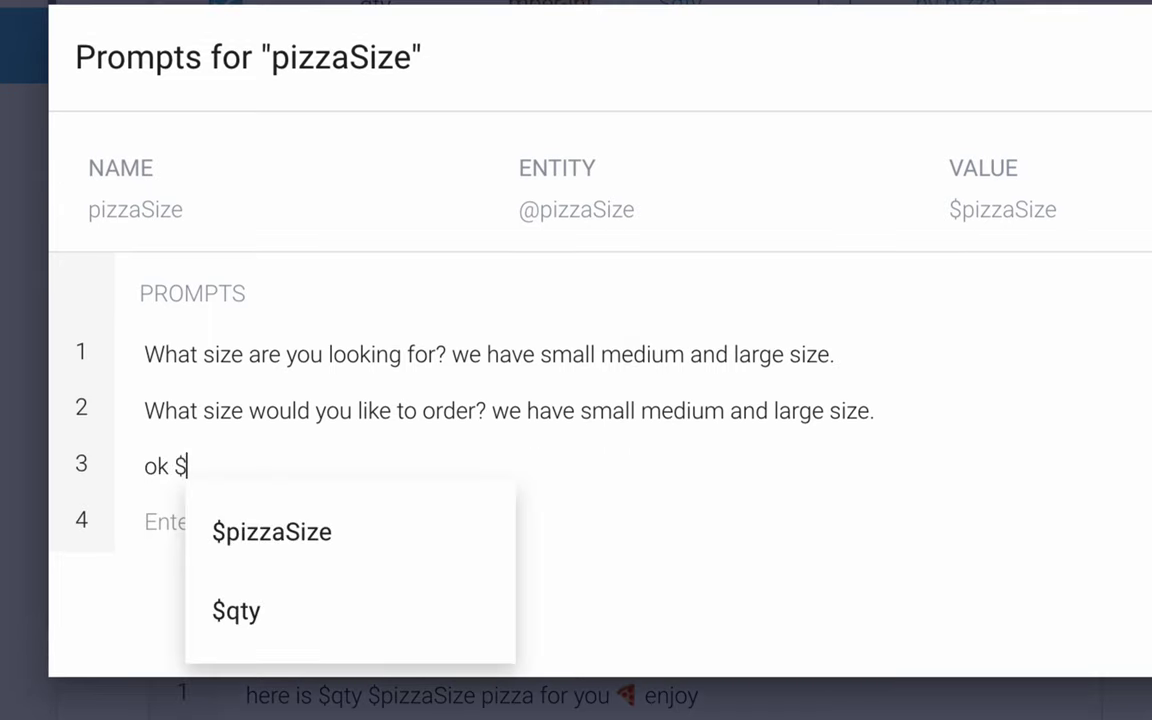
pyautogui.click(306, 614)
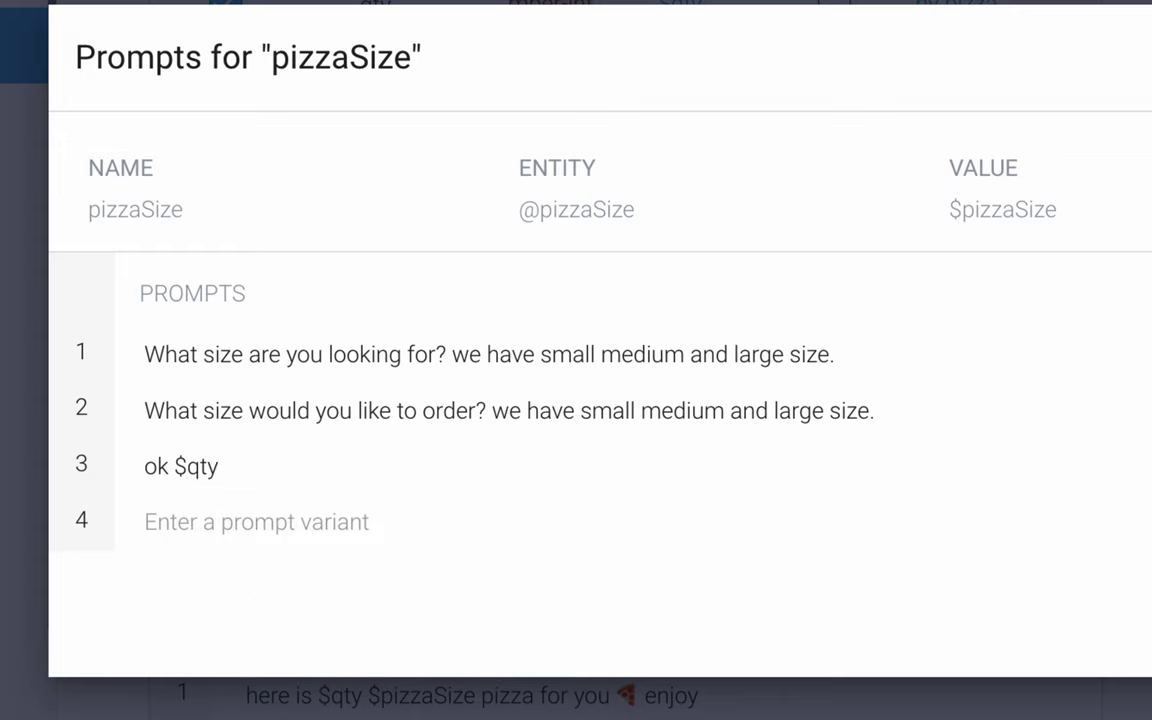
pyautogui.write('whi')
pyautogui.press('BackSpace')
pyautogui.press('BackSpace')
pyautogui.press('BackSpace')
pyautogui.write('tell me ')
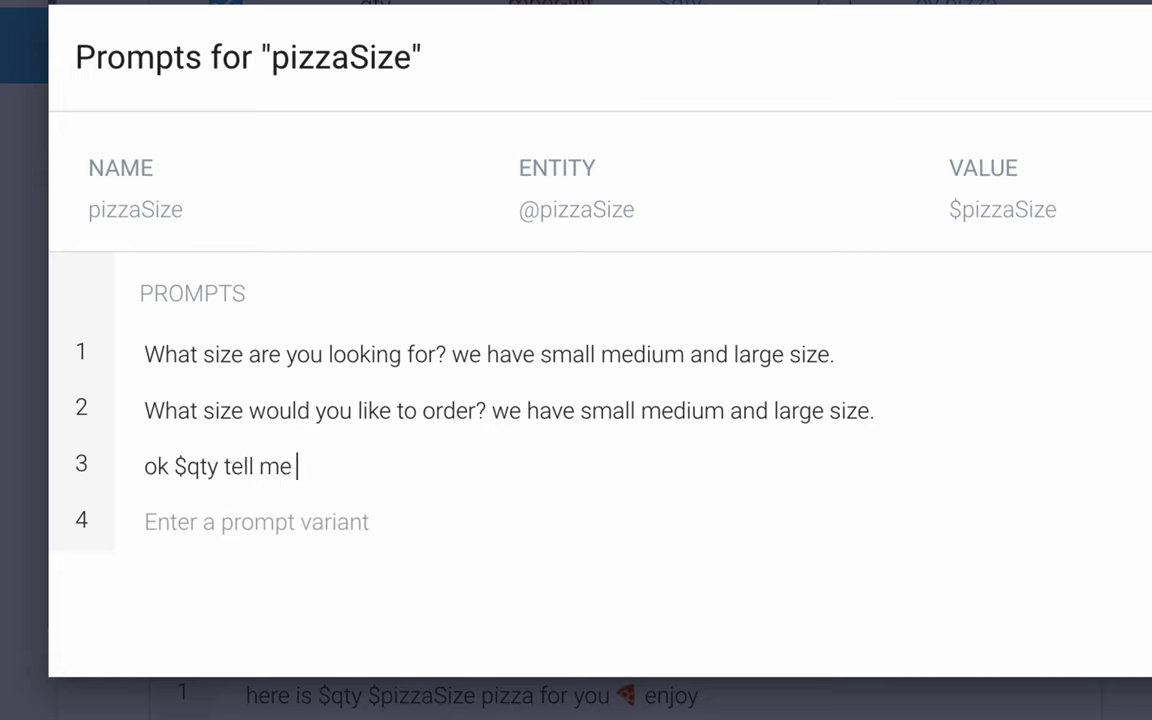
pyautogui.write('which size')
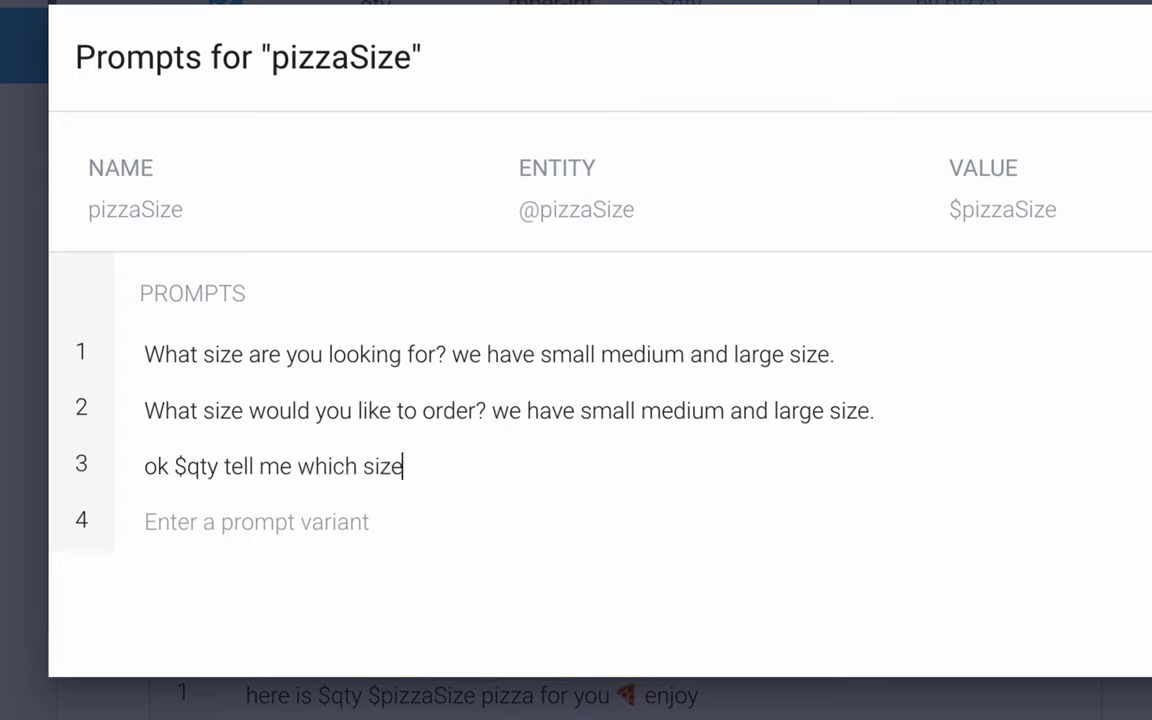
# - Insert "pizza." after $qty in the third pizzaSize prompt
pyautogui.click(144, 466)
pyautogui.press('Right')
pyautogui.press('Right')
pyautogui.press('Right')
pyautogui.press('Right')
pyautogui.press('Right')
pyautogui.press('Right')
pyautogui.press('Right')
pyautogui.press('Right')
pyautogui.press('Left')
pyautogui.write('pizza')
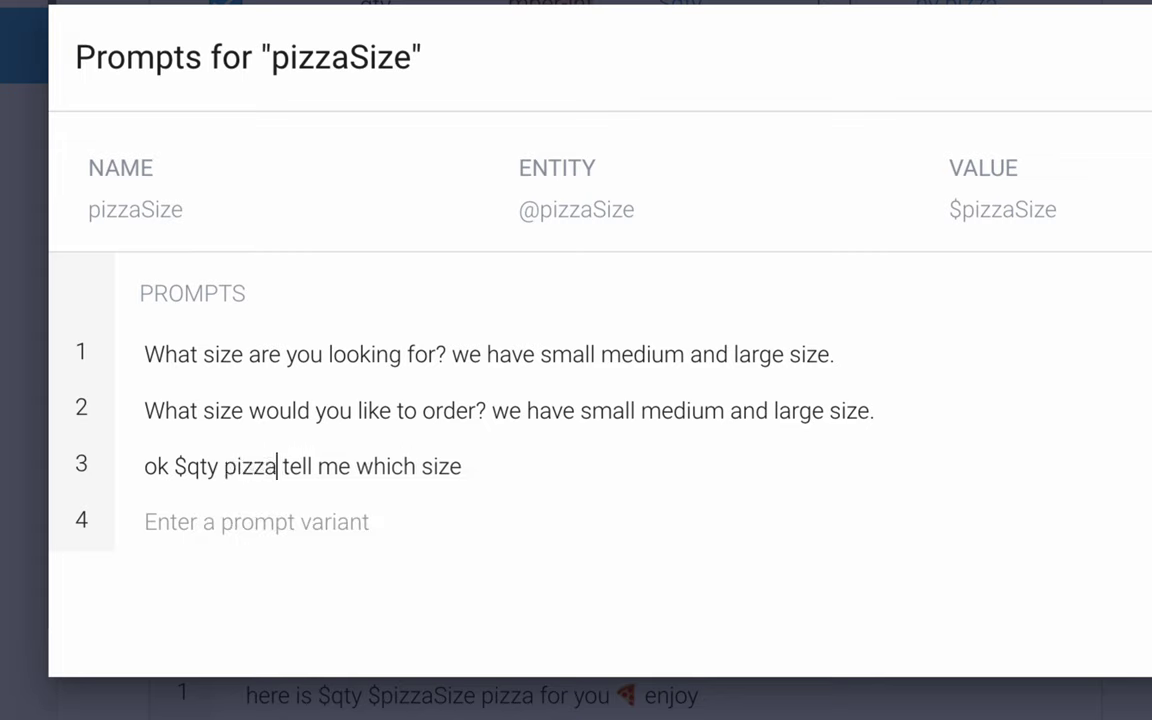
pyautogui.write('.')
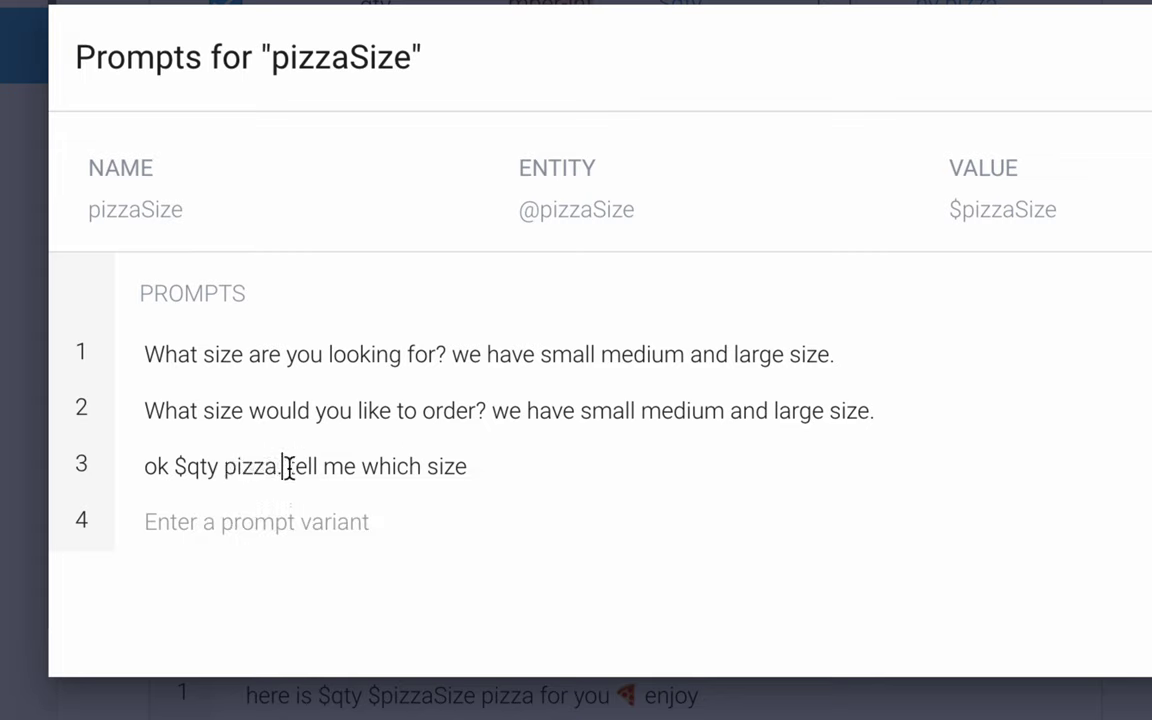
pyautogui.moveTo(157, 466); pyautogui.dragTo(522, 466)
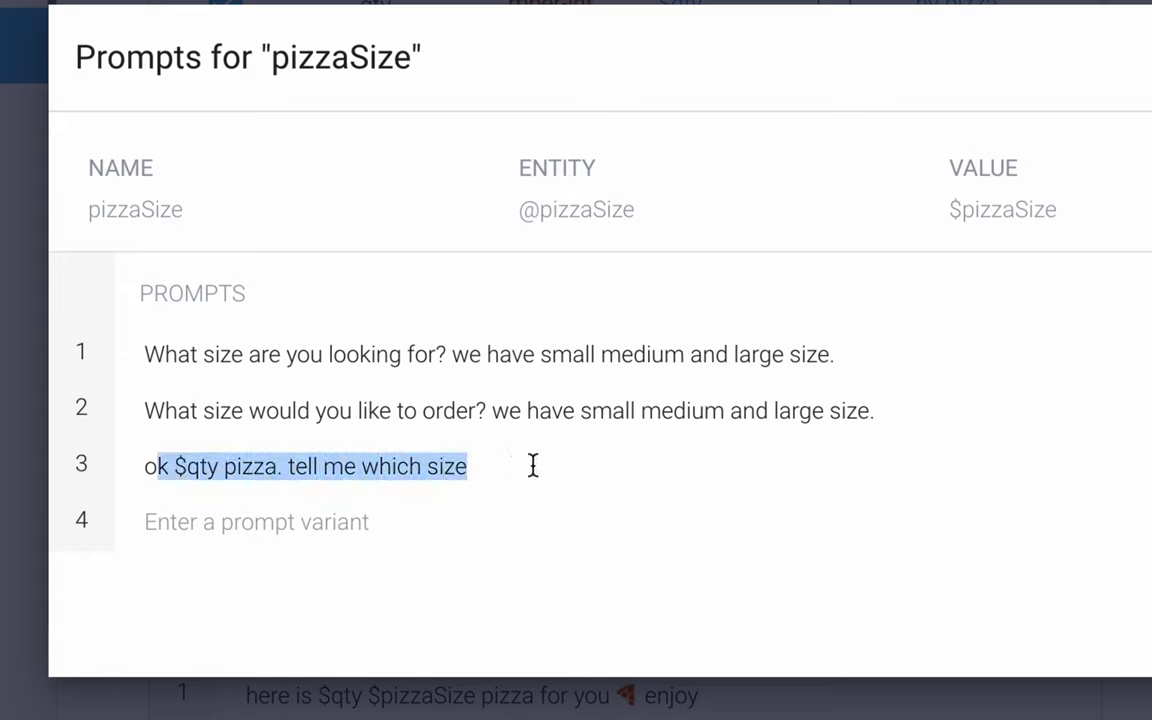
pyautogui.click(533, 466)
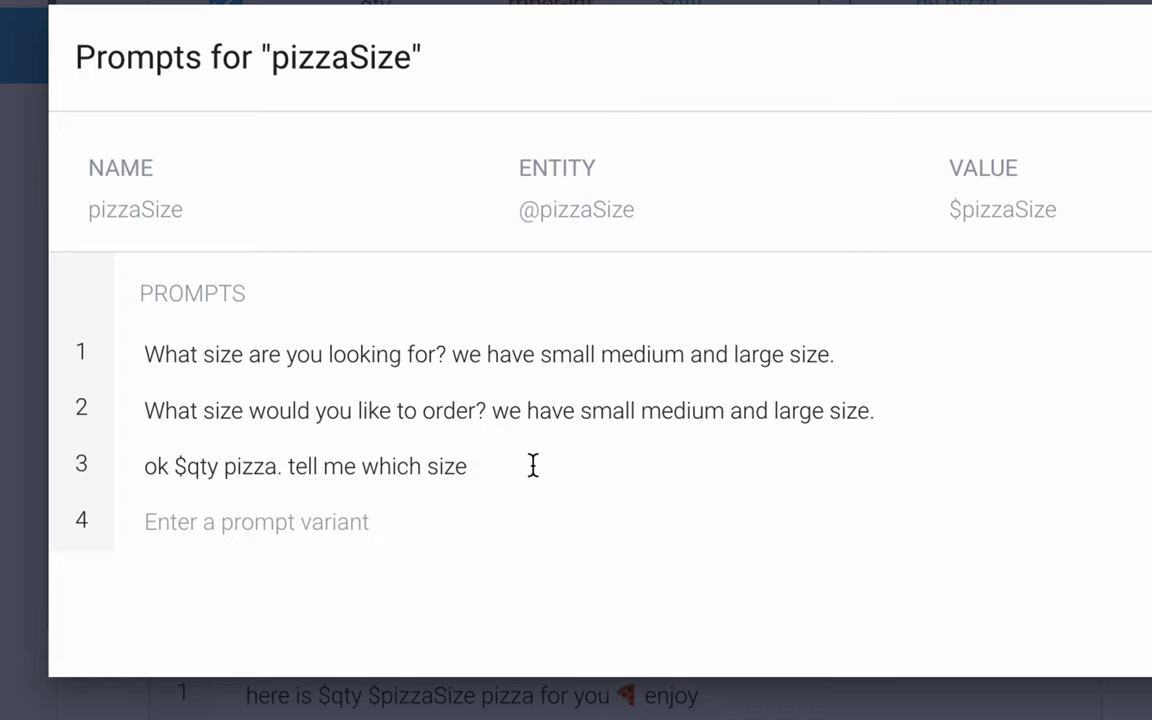
# - End the third pizzaSize prompt with "?" plus "we have small medium and large size." copied from the second prompt, and save the intent
pyautogui.click(145, 466)
pyautogui.keyDown('shift'); pyautogui.click(506, 460); pyautogui.keyUp('shift')
pyautogui.click(506, 460)
pyautogui.moveTo(306, 467); pyautogui.dragTo(568, 468)
pyautogui.click(568, 467)
pyautogui.write('?')
pyautogui.moveTo(492, 411); pyautogui.dragTo(967, 417)
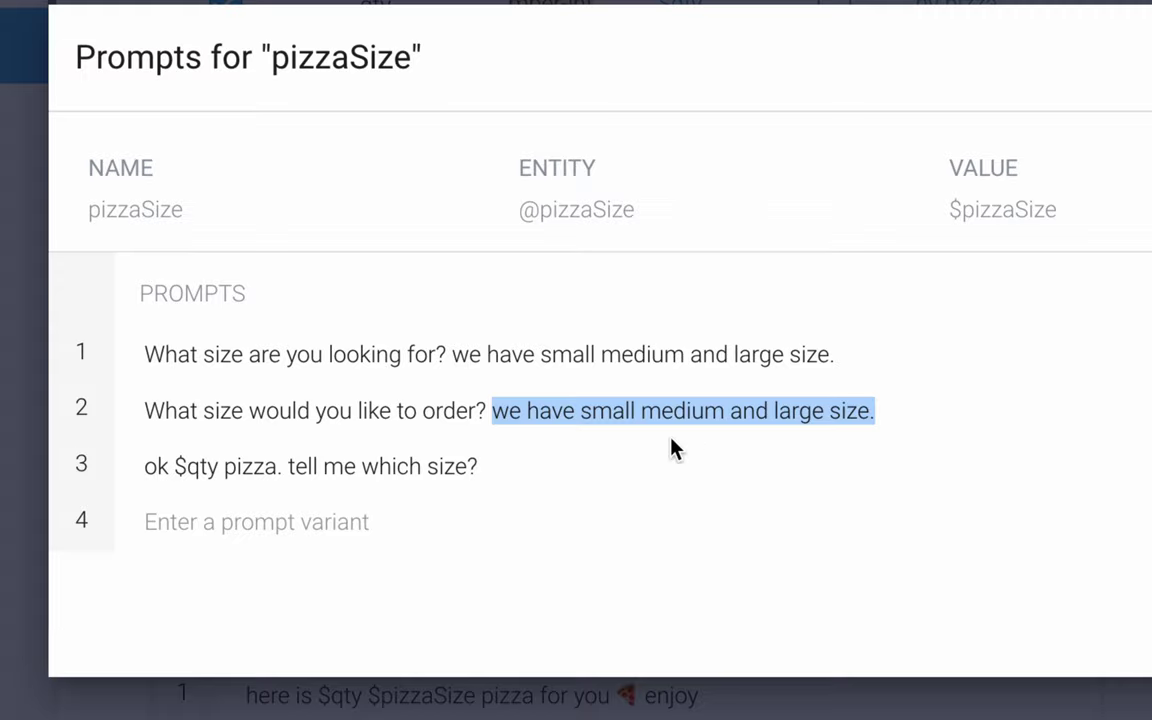
pyautogui.hotkey('ctrl', 'c')
pyautogui.click(568, 460)
pyautogui.hotkey('ctrl', 'v')
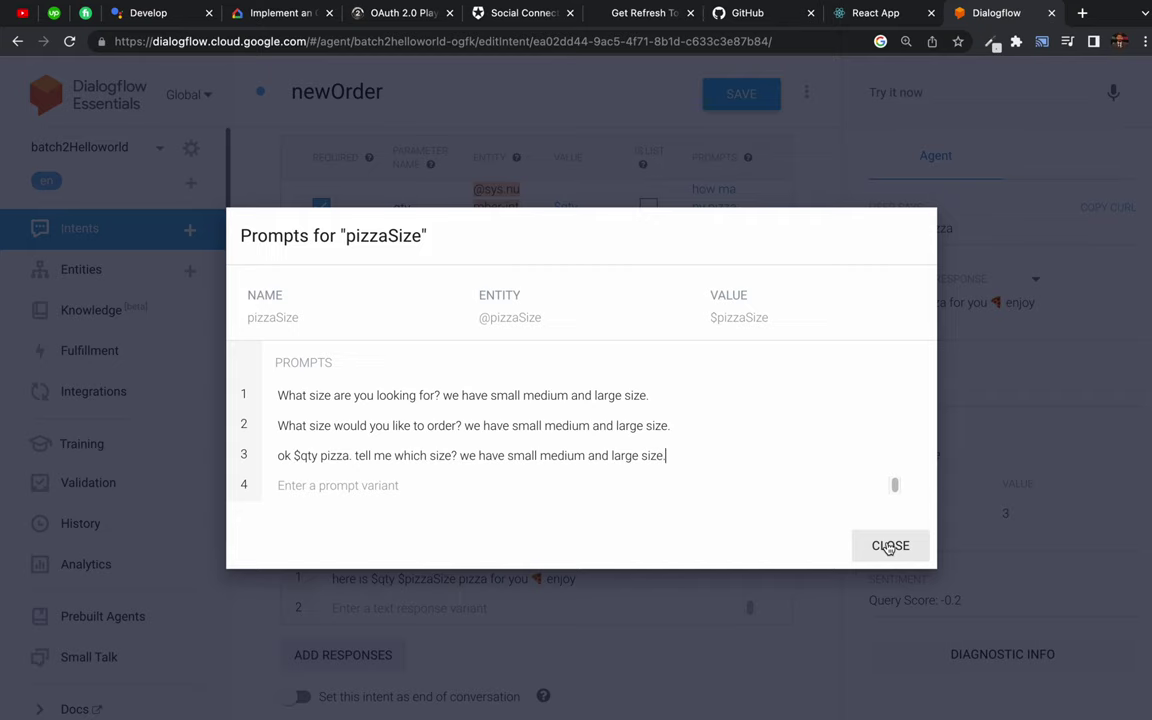
pyautogui.click(889, 546)
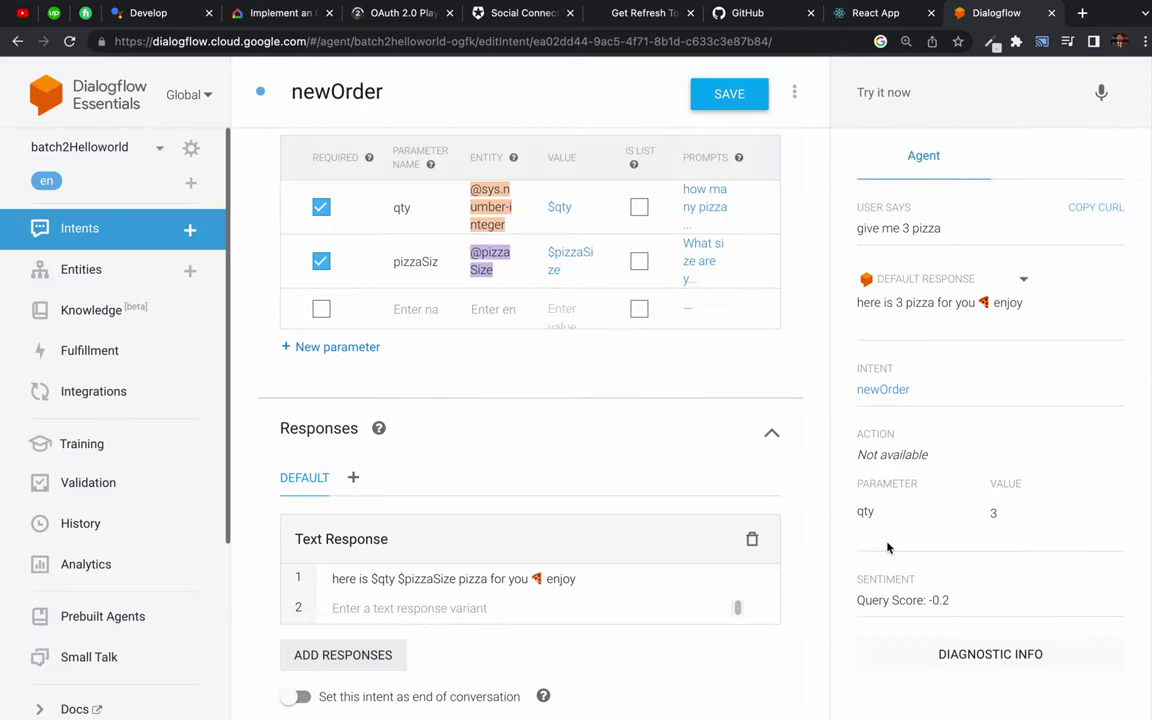
pyautogui.click(730, 97)
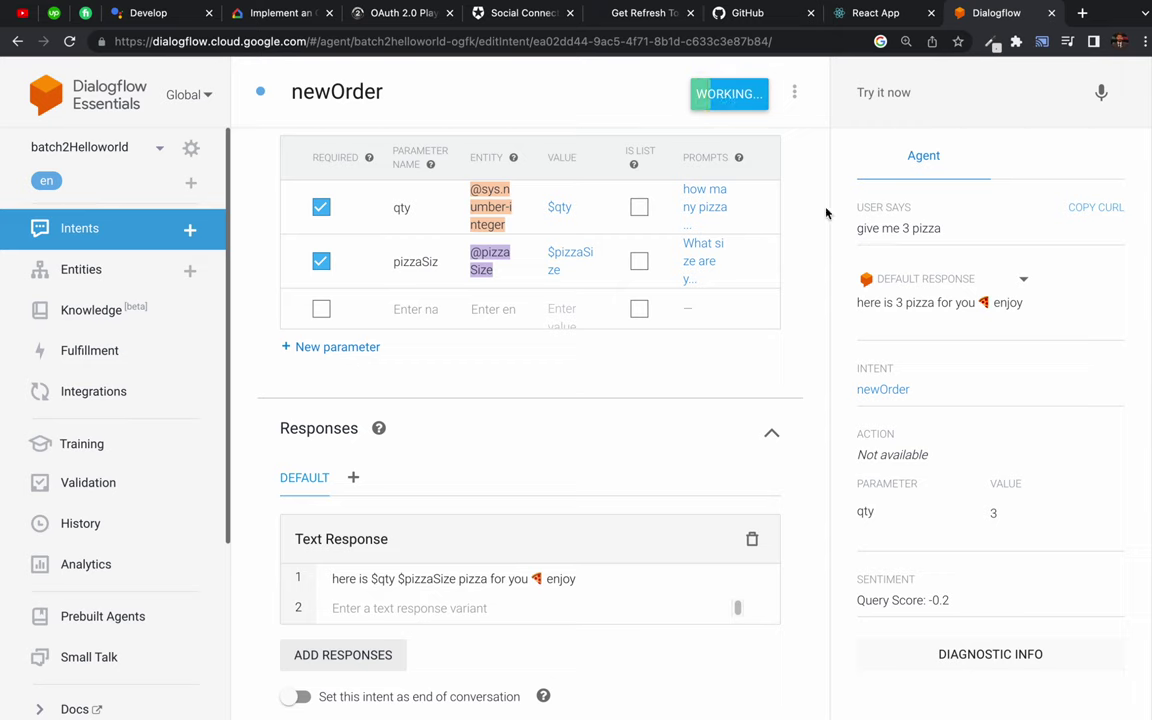
# - Test the agent with the message "give me pizza"
pyautogui.click(910, 93)
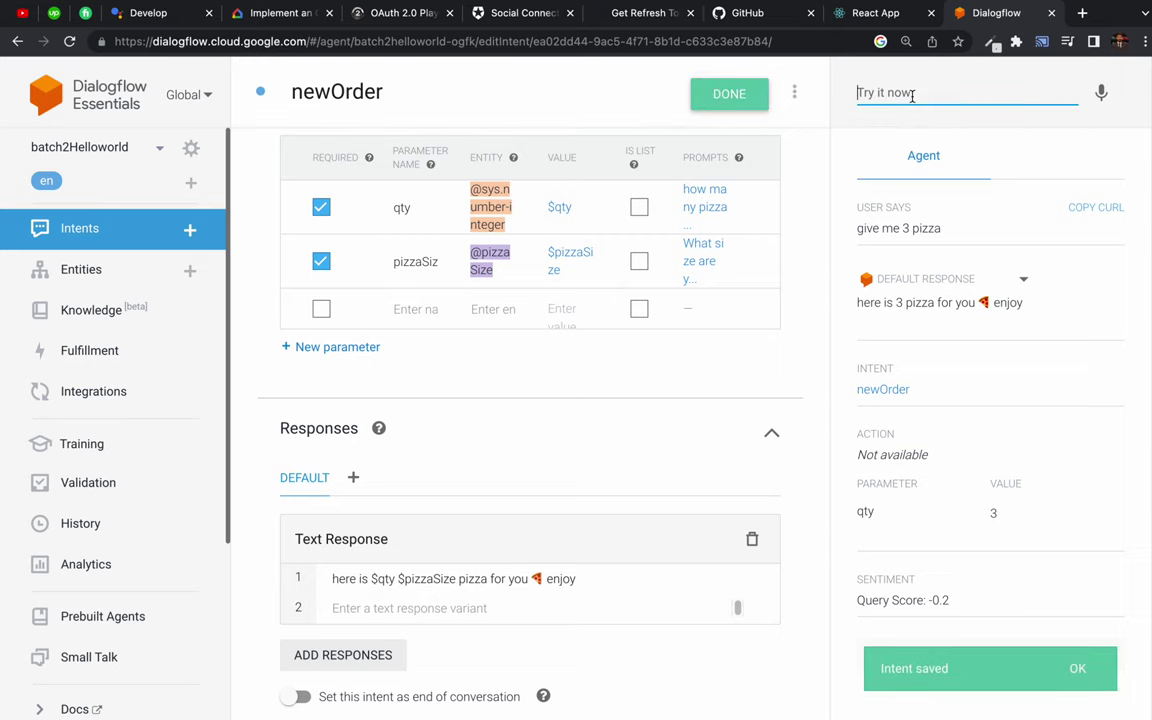
pyautogui.write('give me pizza')
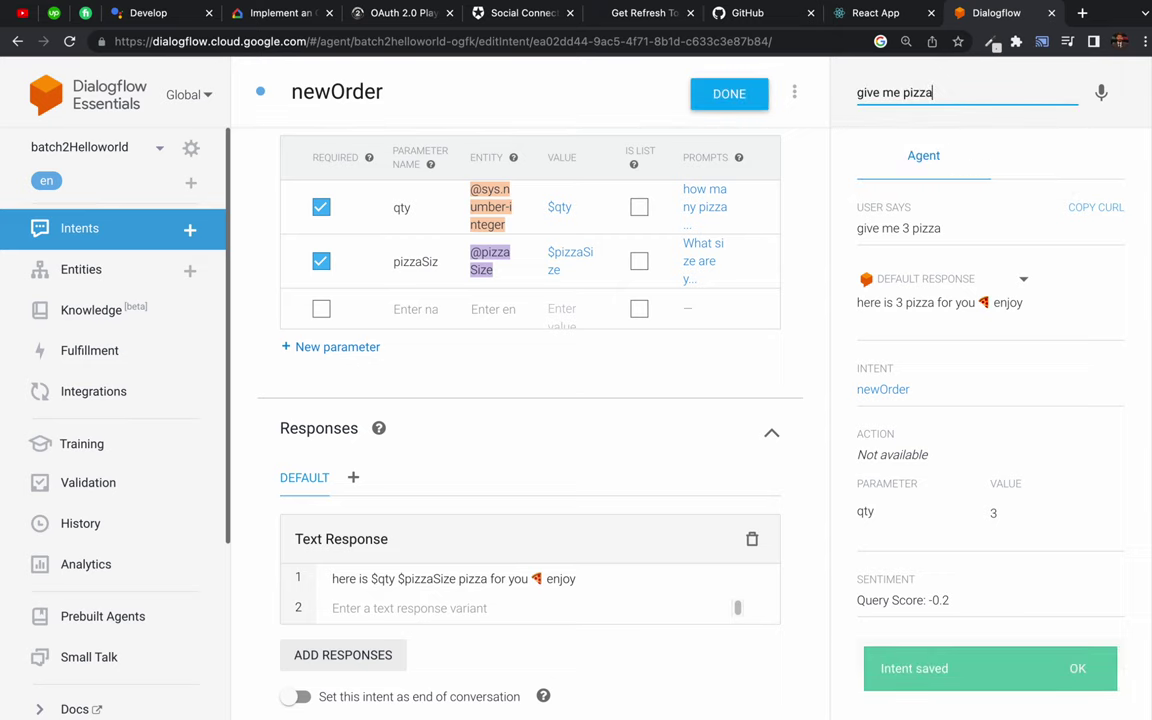
pyautogui.press('Return')
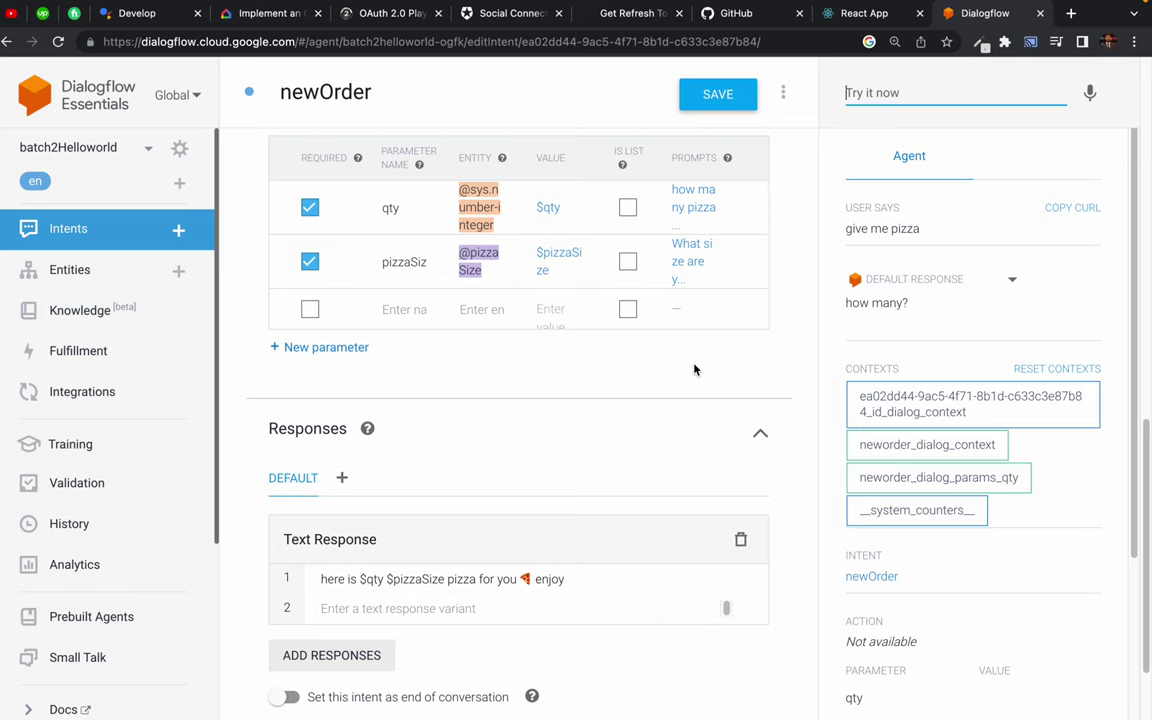
pyautogui.click(850, 94)
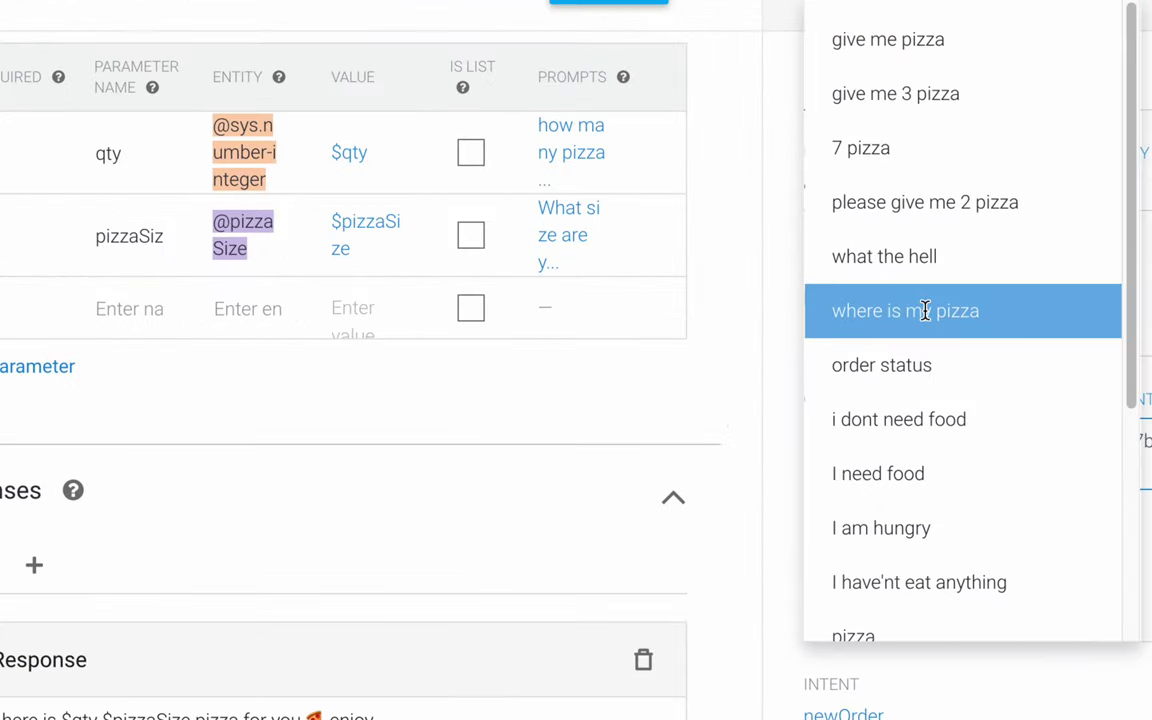
pyautogui.click(758, 296)
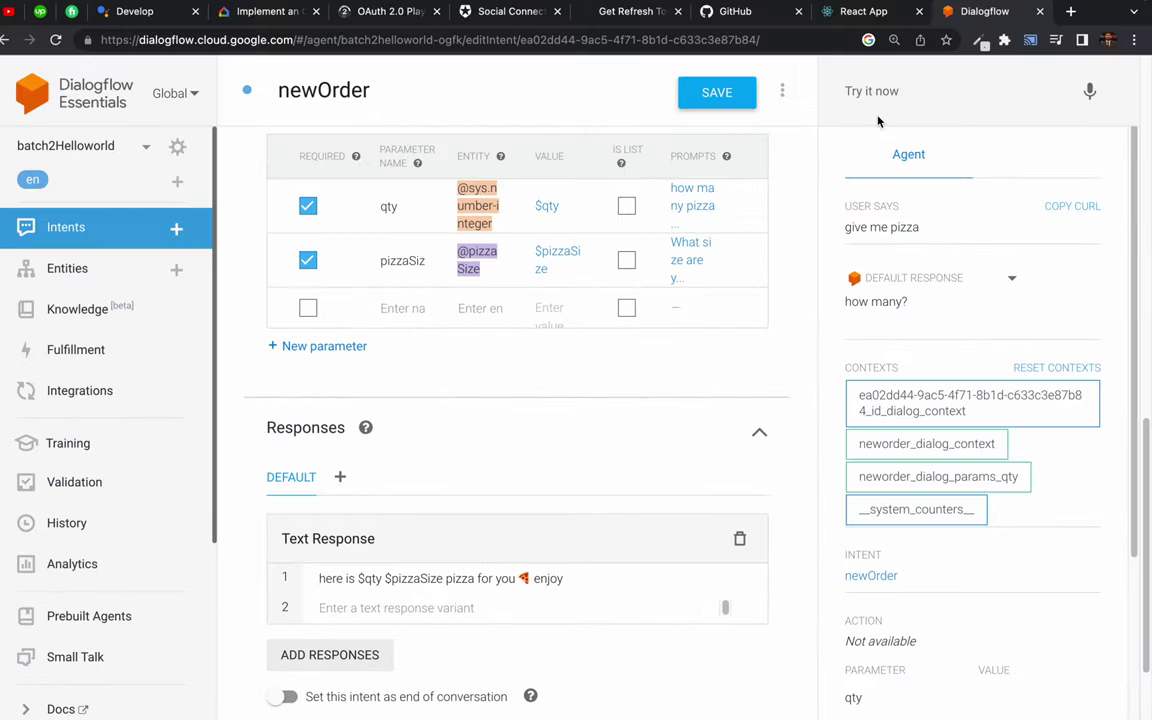
# - Answer the agent's quantity prompt with "3 pizza"
pyautogui.click(877, 99)
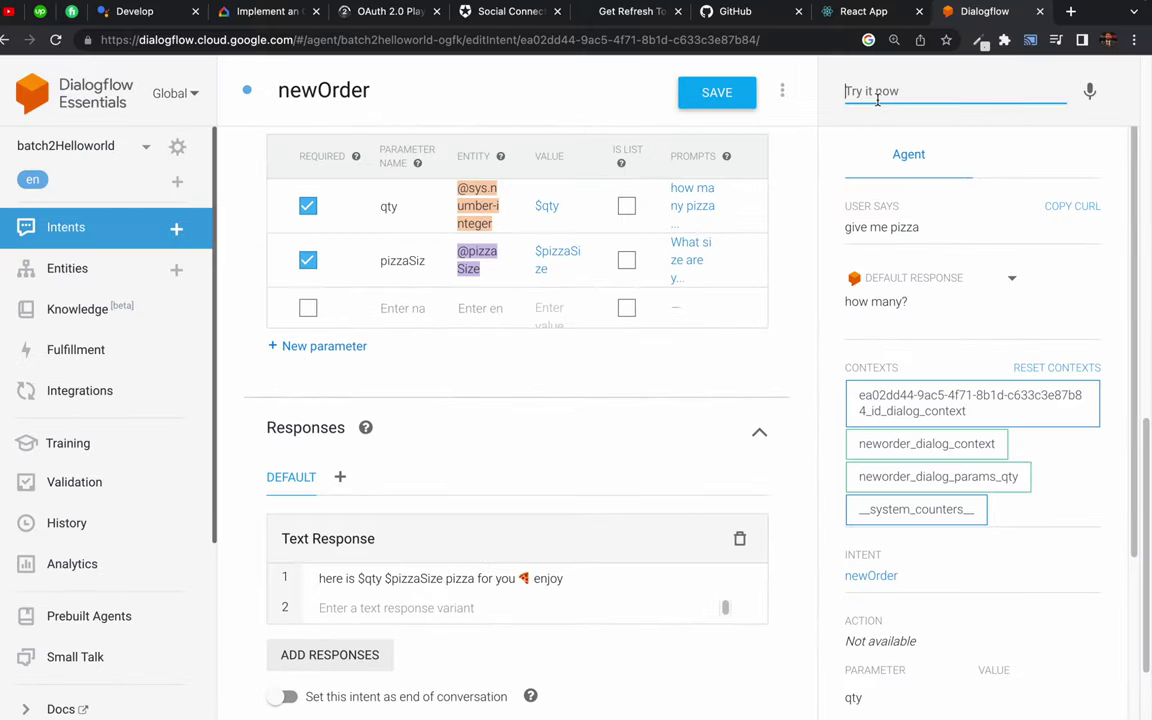
pyautogui.write('3 pizza')
pyautogui.press('Return')
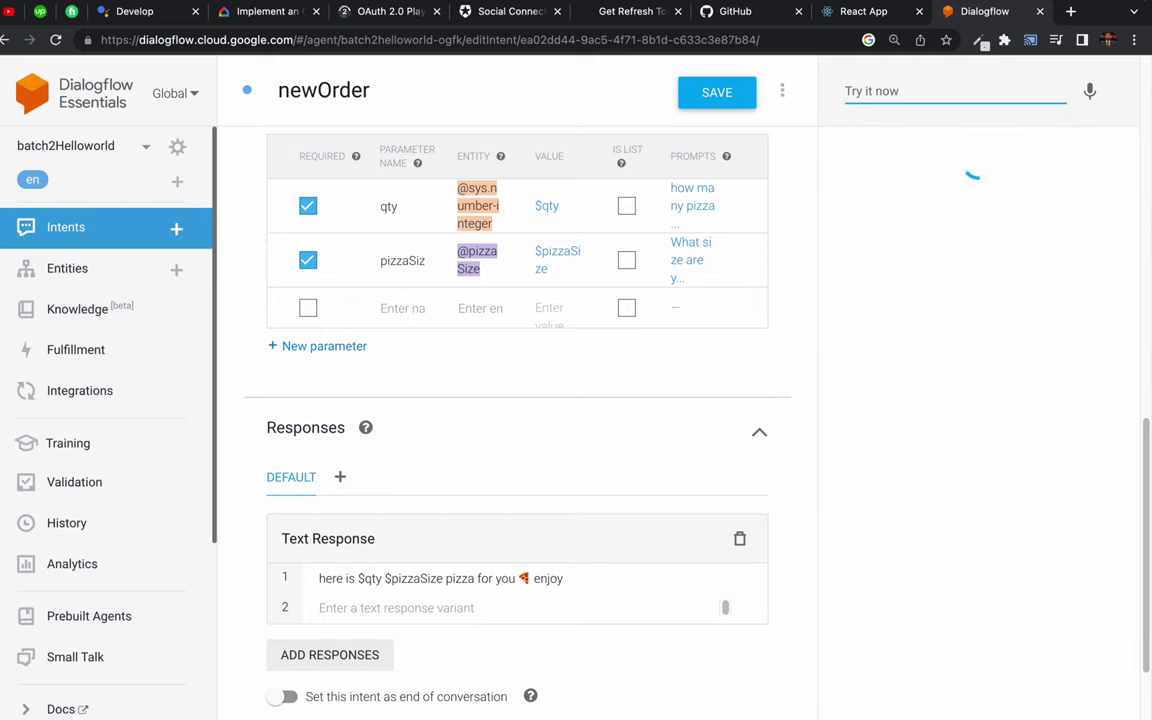
pyautogui.press('Down')
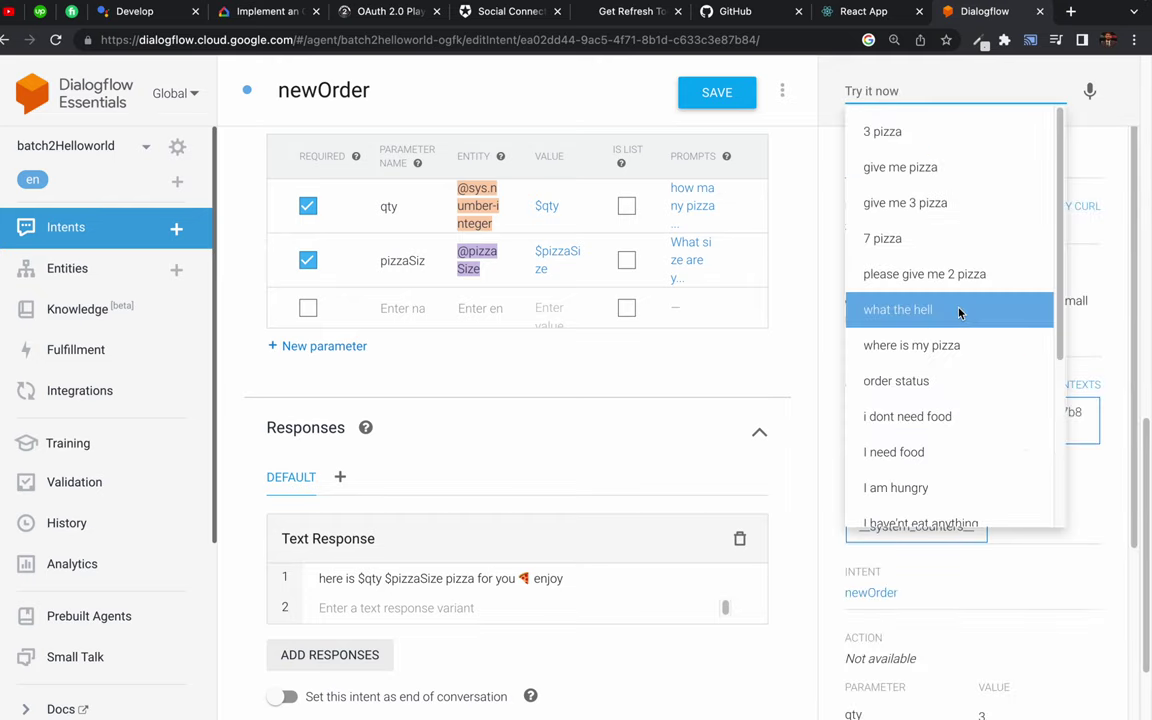
pyautogui.click(812, 304)
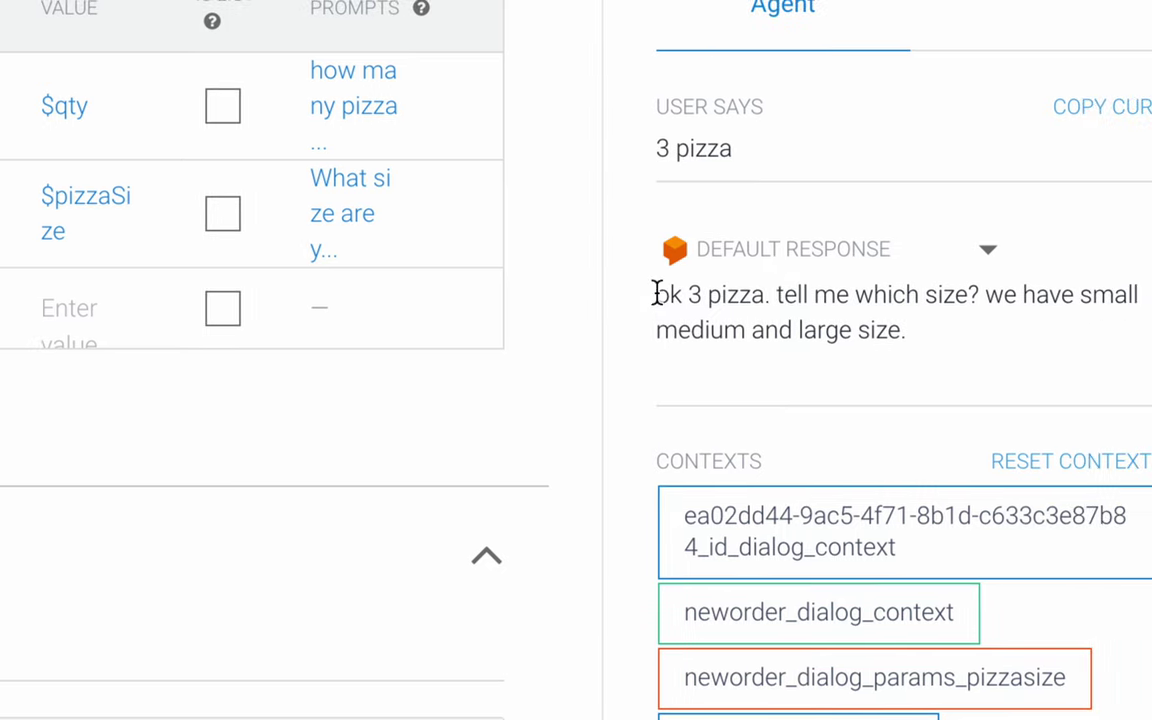
# - Examine how the agent's test response repeats the ordered quantity and asks for the pizza size
pyautogui.moveTo(653, 296); pyautogui.dragTo(918, 355)
pyautogui.click(853, 322)
pyautogui.moveTo(697, 294); pyautogui.dragTo(730, 293)
pyautogui.click(727, 294)
pyautogui.click(730, 293)
pyautogui.moveTo(702, 293); pyautogui.dragTo(743, 293)
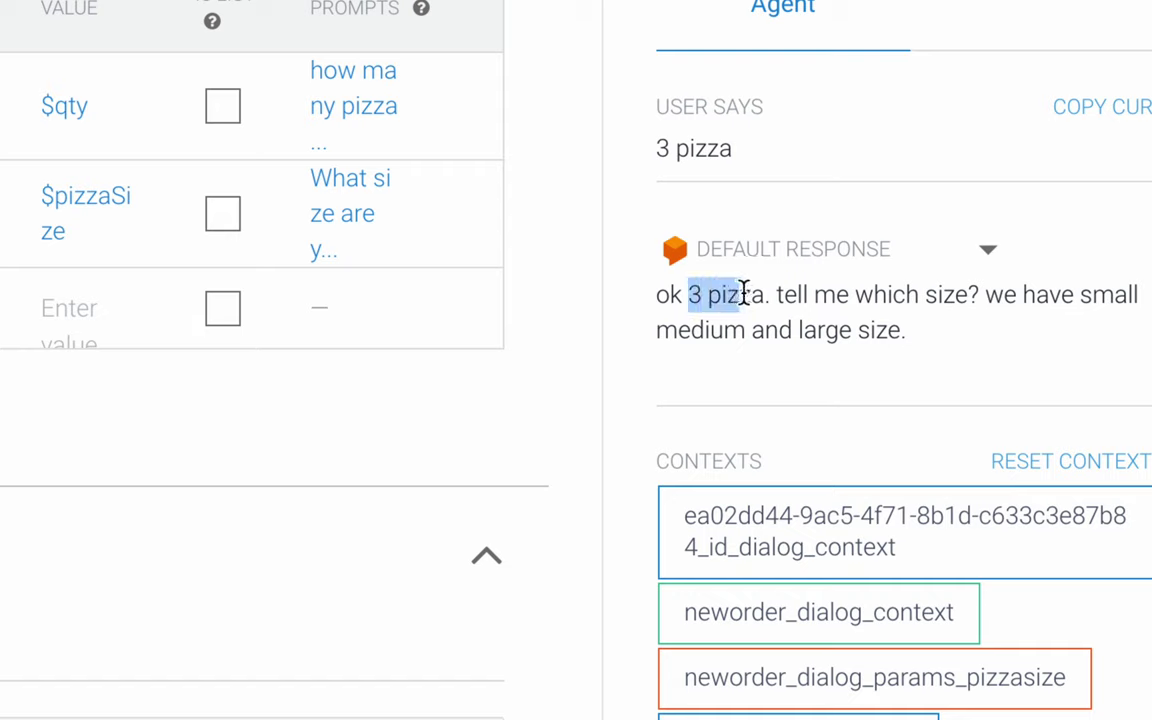
pyautogui.click(743, 293)
pyautogui.moveTo(671, 294); pyautogui.dragTo(790, 329)
pyautogui.click(702, 296)
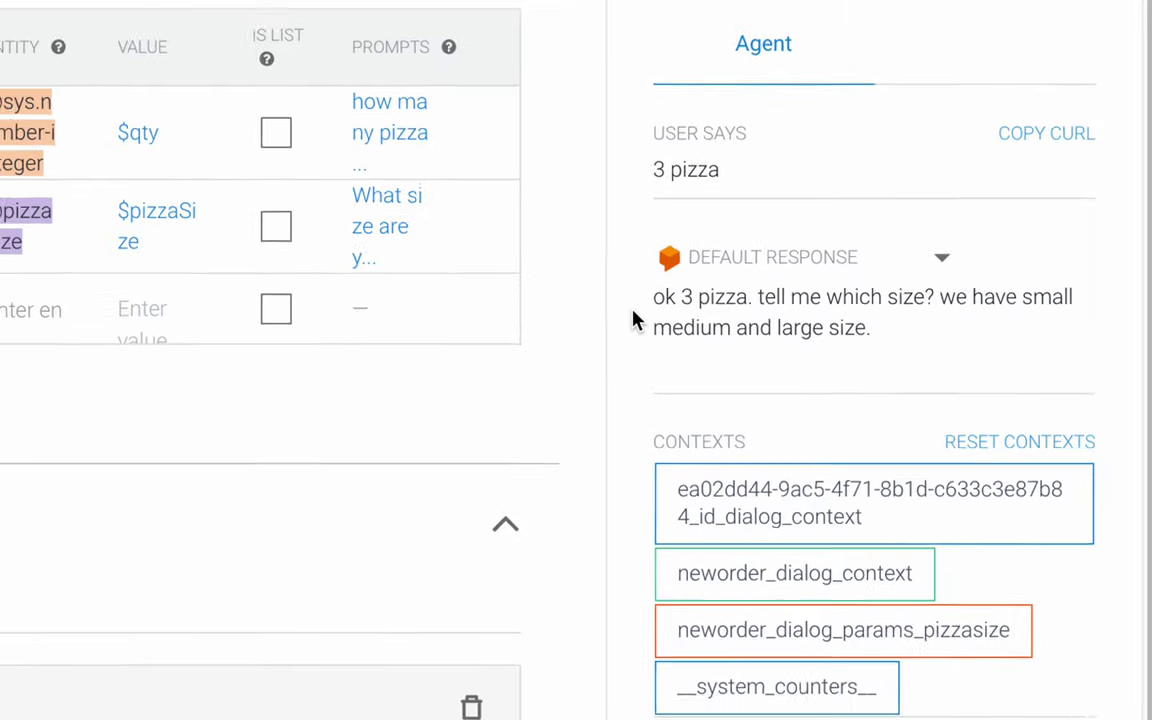
pyautogui.moveTo(745, 300); pyautogui.dragTo(779, 303)
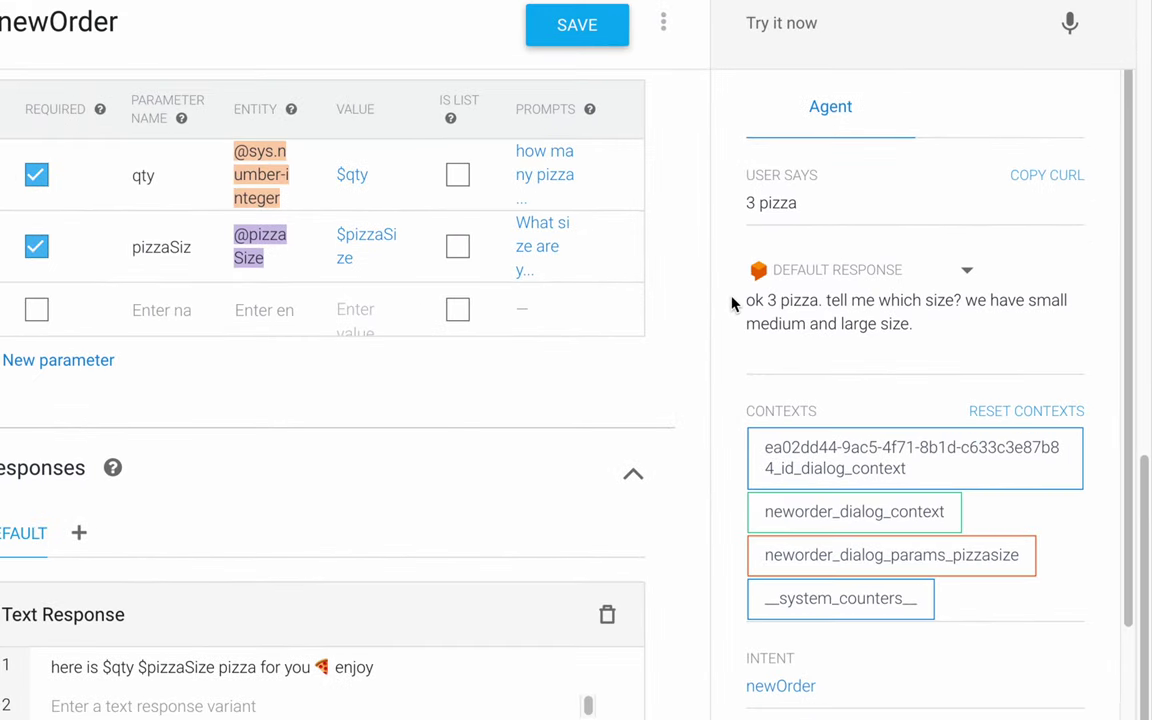
pyautogui.click(789, 318)
pyautogui.moveTo(746, 300); pyautogui.dragTo(808, 323)
pyautogui.click(808, 323)
pyautogui.doubleClick(771, 300)
pyautogui.click(781, 300)
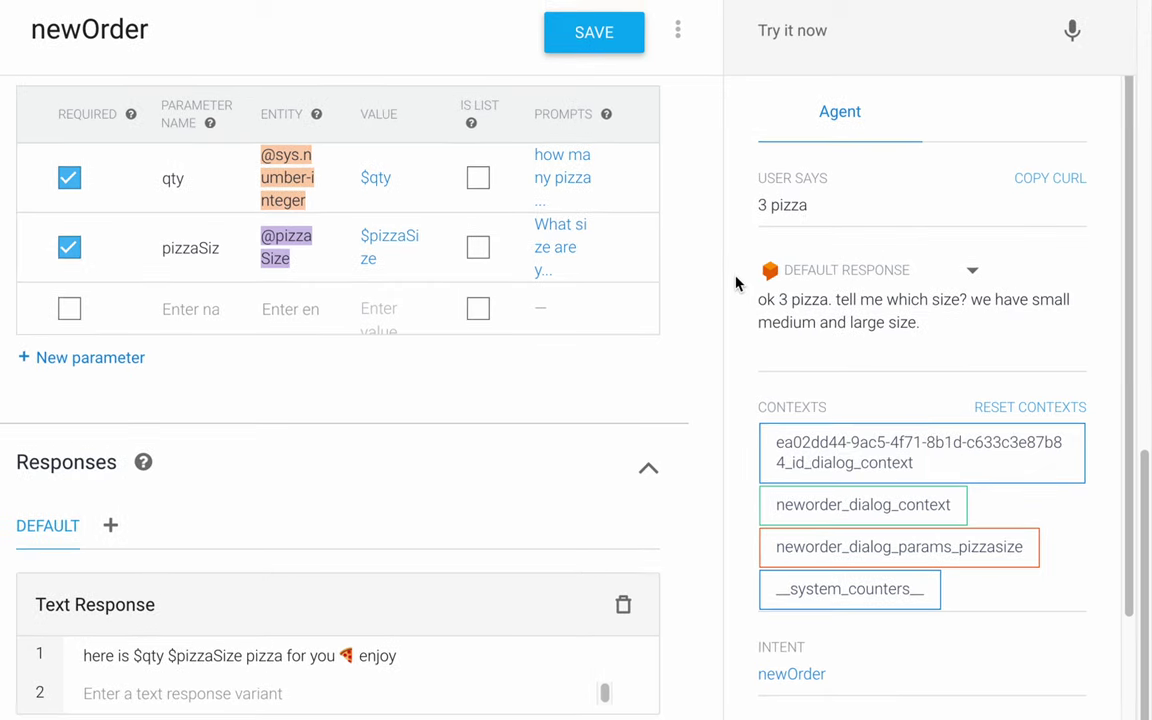
# - Save the newOrder intent again
pyautogui.scroll(1, 736, 284)
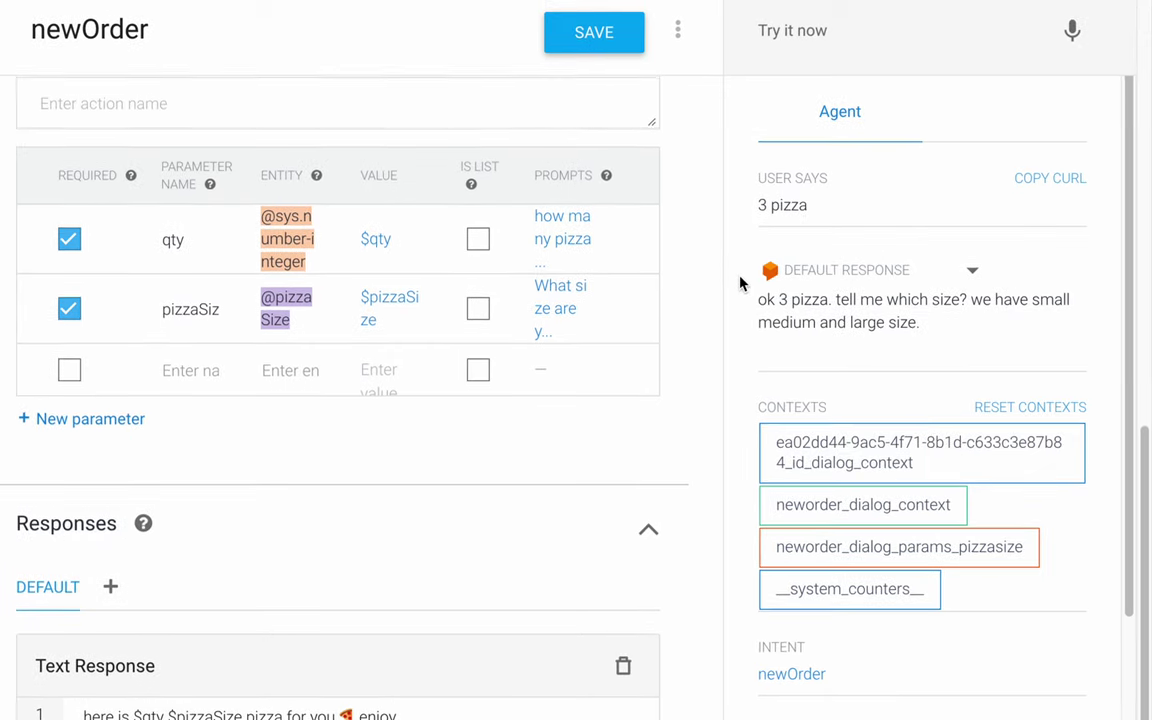
pyautogui.scroll(1, 736, 292)
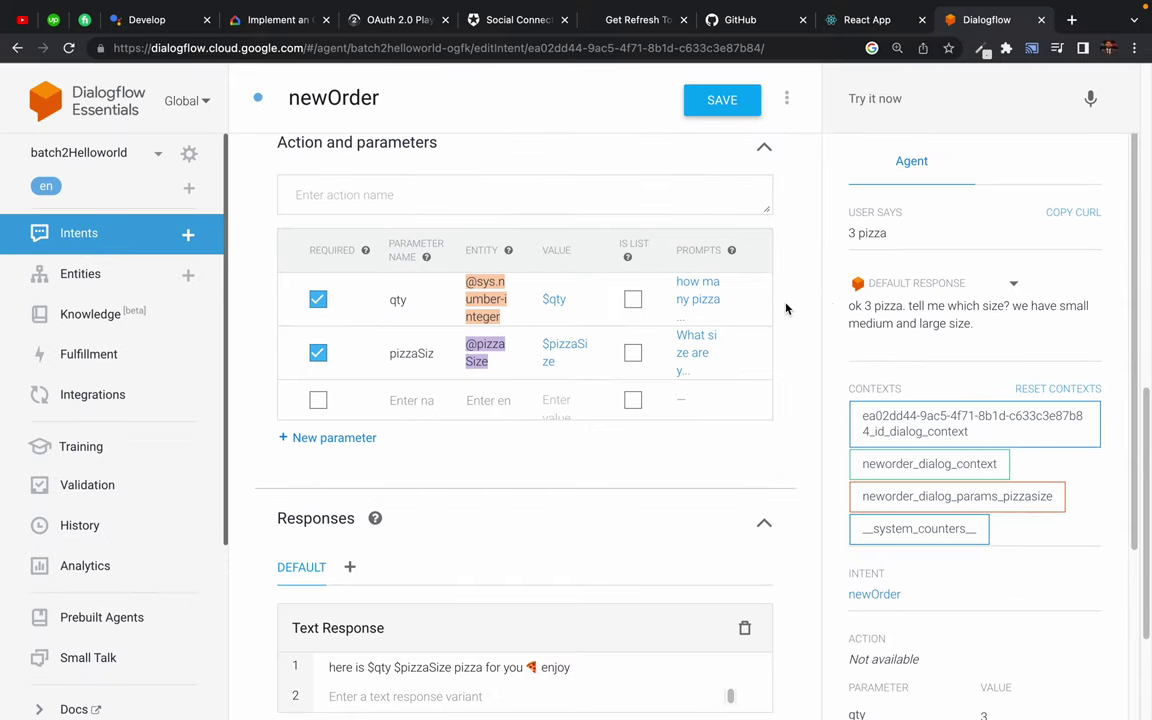
pyautogui.scroll(-1, 786, 309)
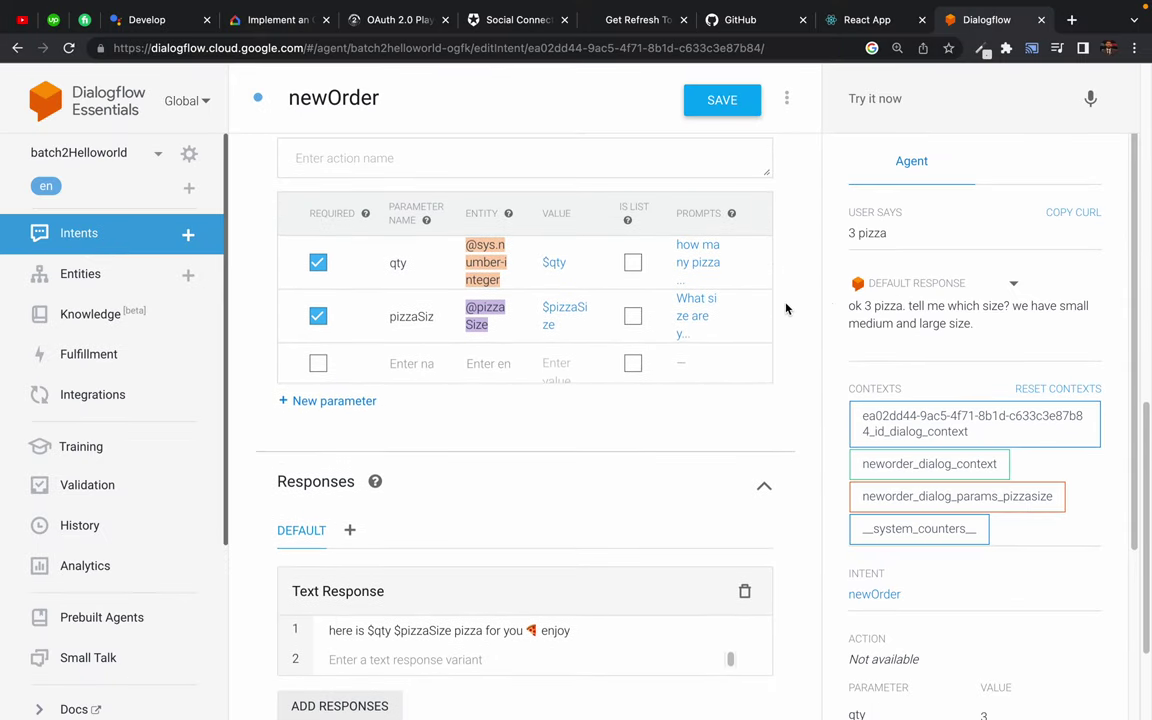
pyautogui.scroll(1, 786, 309)
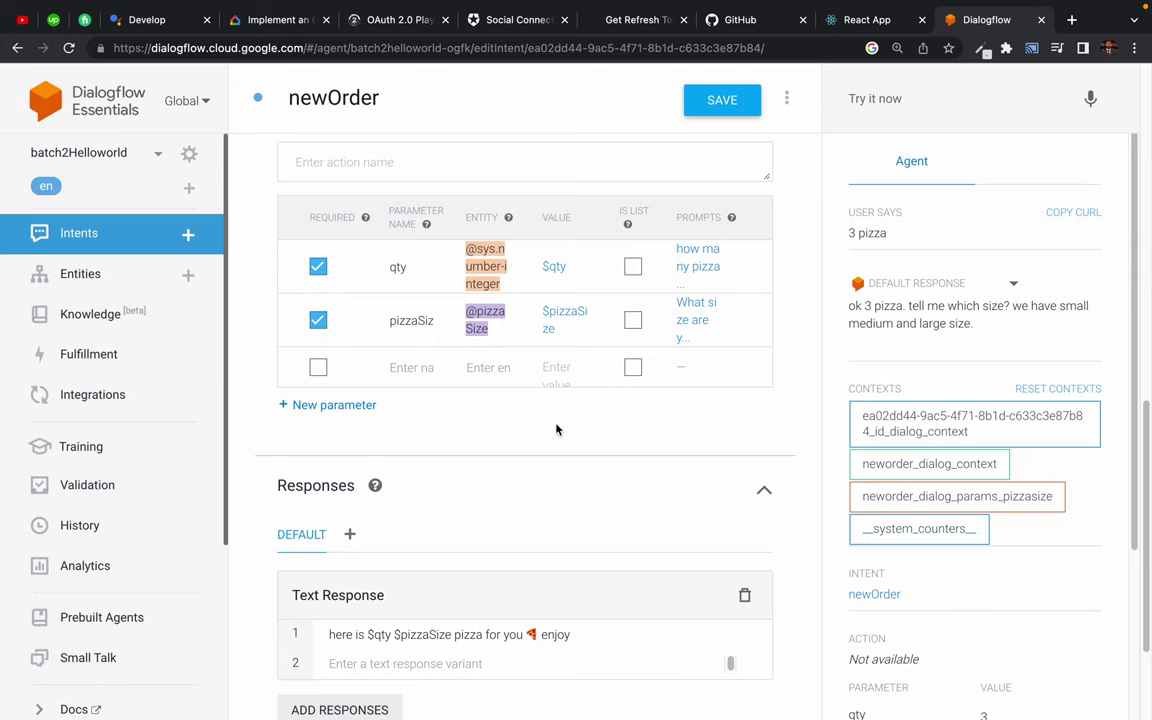
pyautogui.click(723, 101)
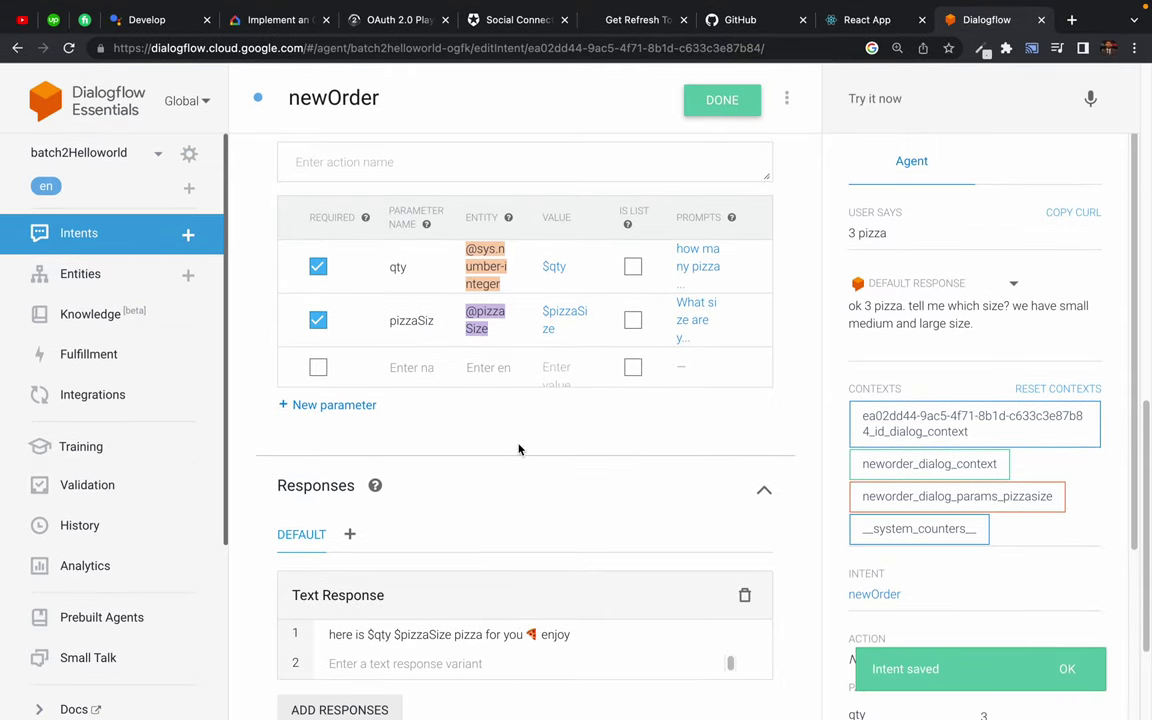
pyautogui.scroll(-1, 516, 470)
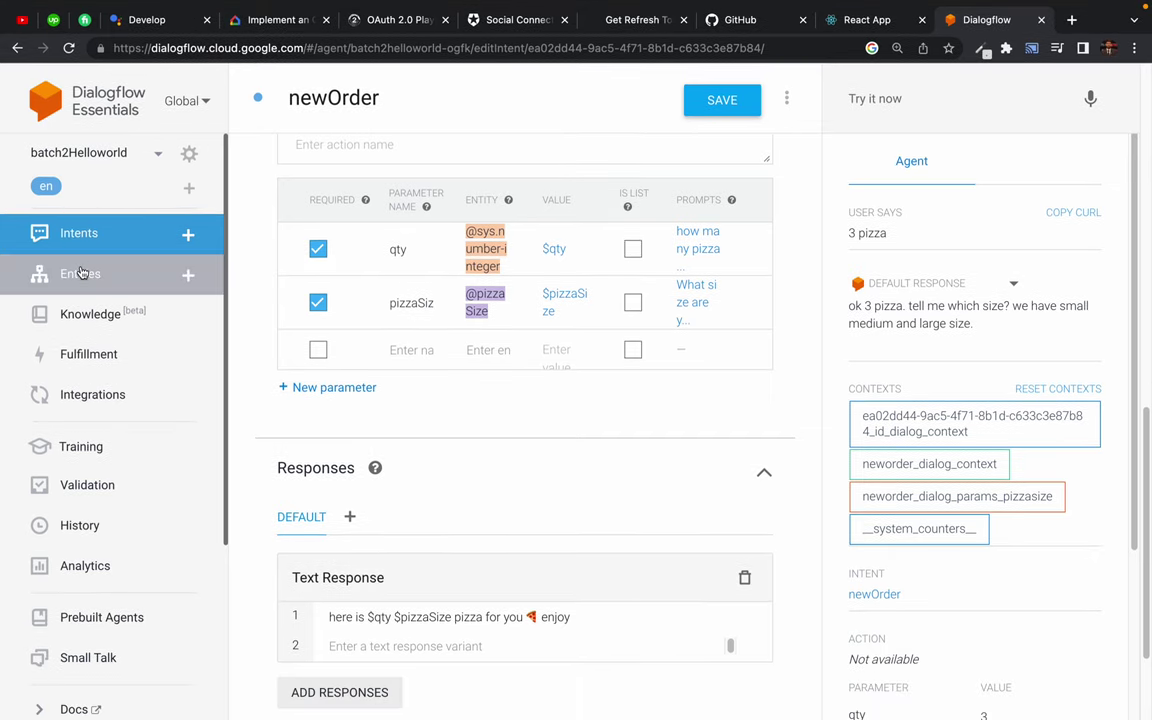
# - Start a new custom entity in the agent and name it pizzaFlavours
pyautogui.click(83, 273)
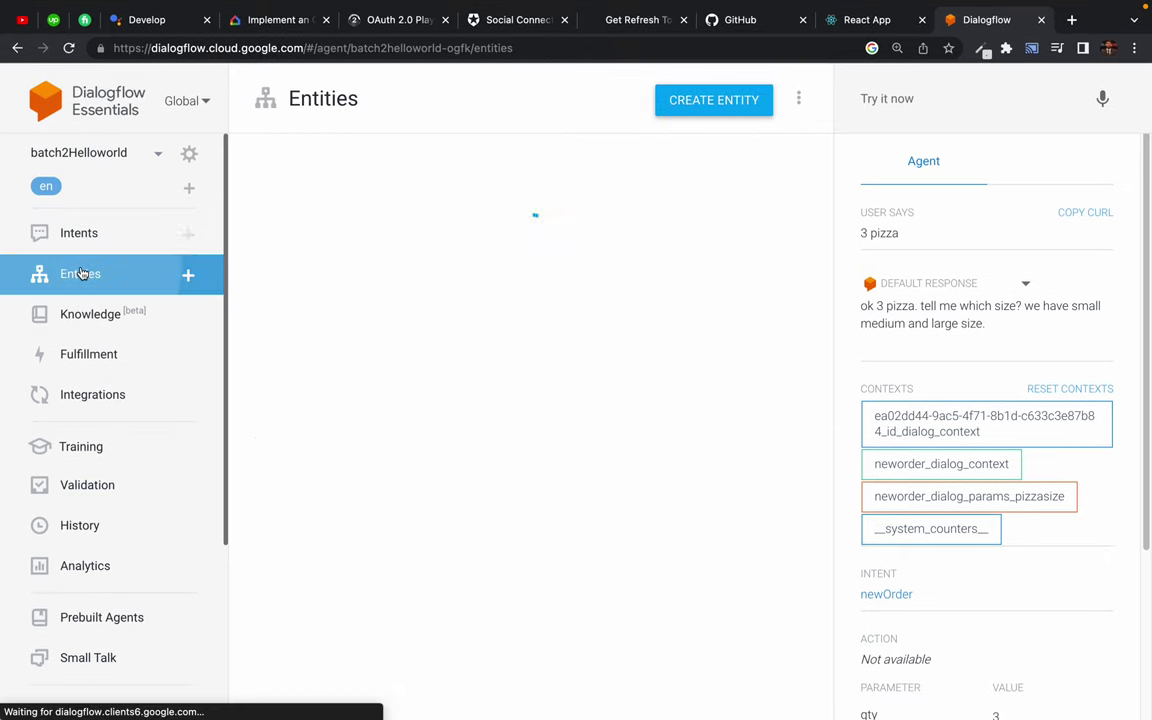
pyautogui.click(719, 110)
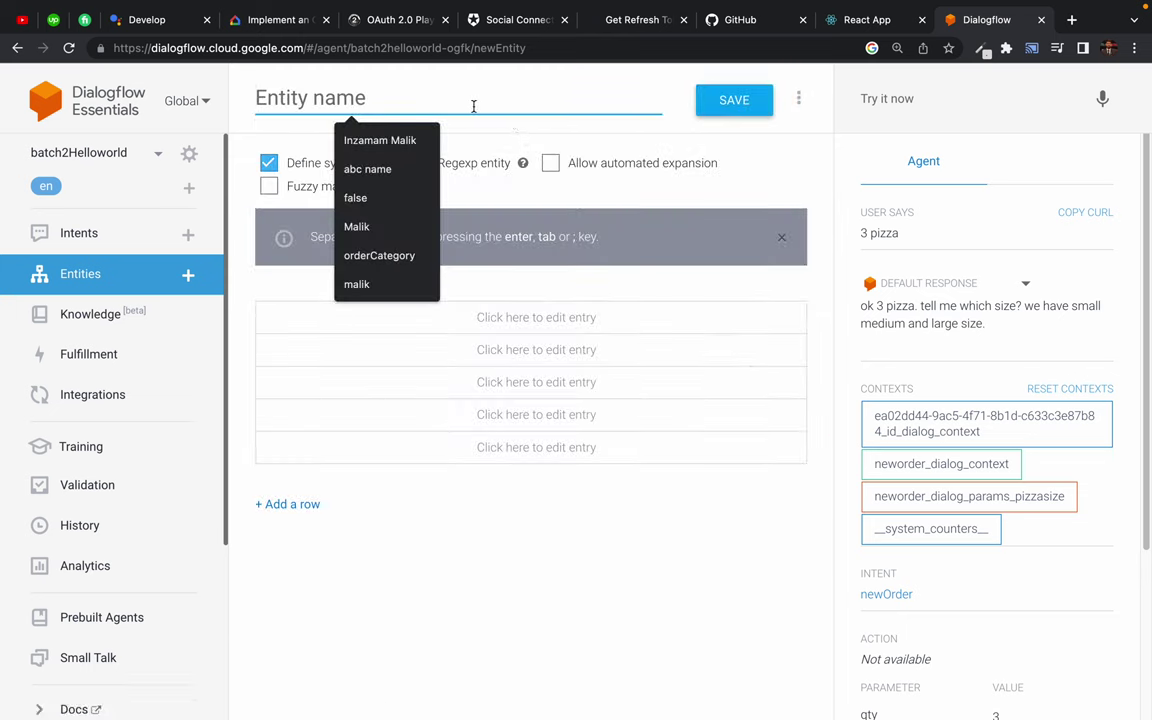
pyautogui.write('pizza')
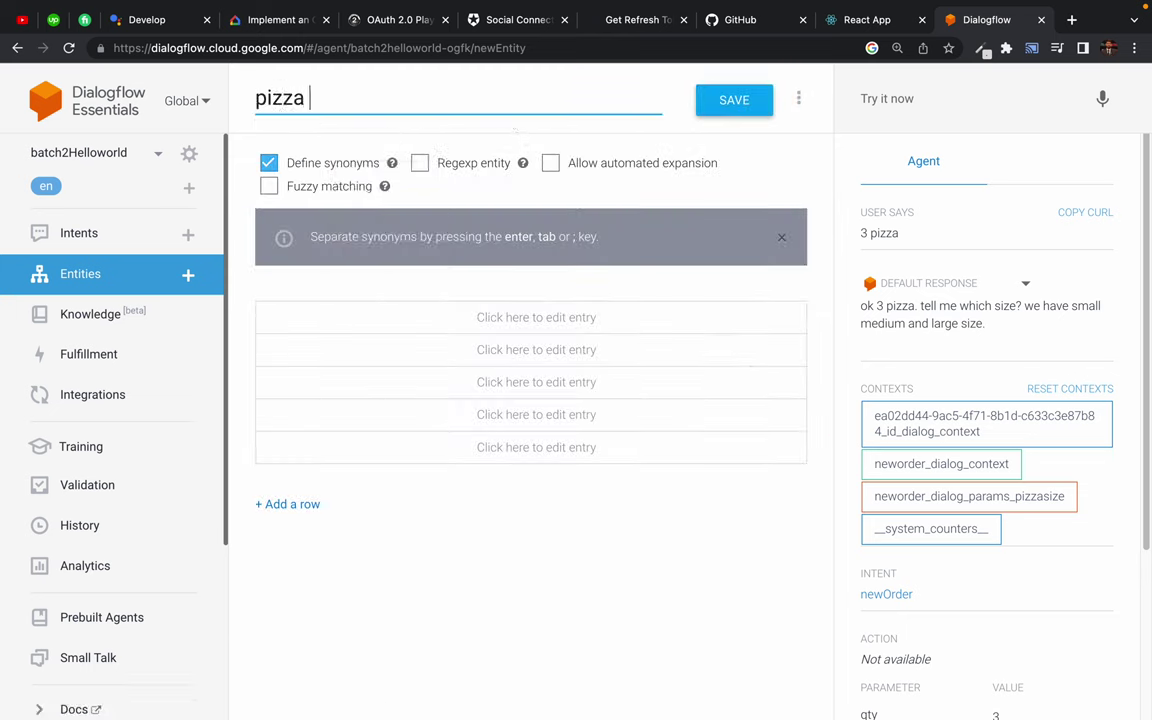
pyautogui.write('Flavors')
pyautogui.press('Left')
pyautogui.press('Left')
pyautogui.press('Left')
pyautogui.press('Left')
pyautogui.press('Left')
pyautogui.press('Left')
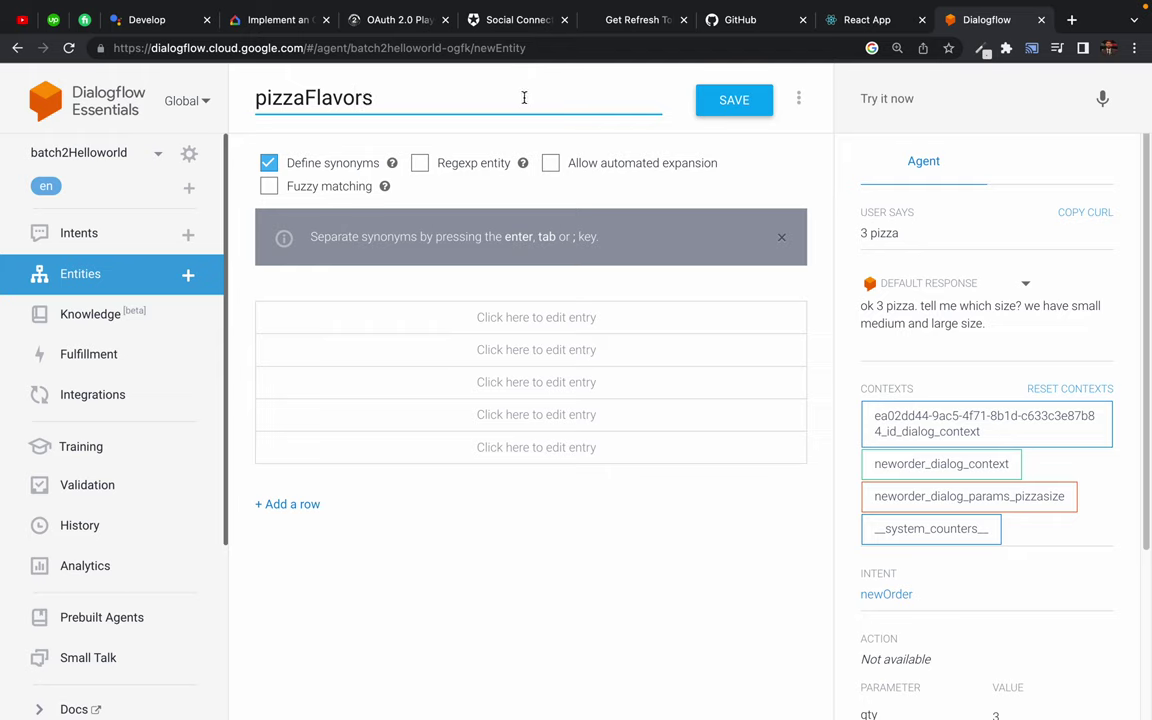
pyautogui.press('Right')
pyautogui.press('Right')
pyautogui.press('Right')
pyautogui.press('Right')
pyautogui.write('u')
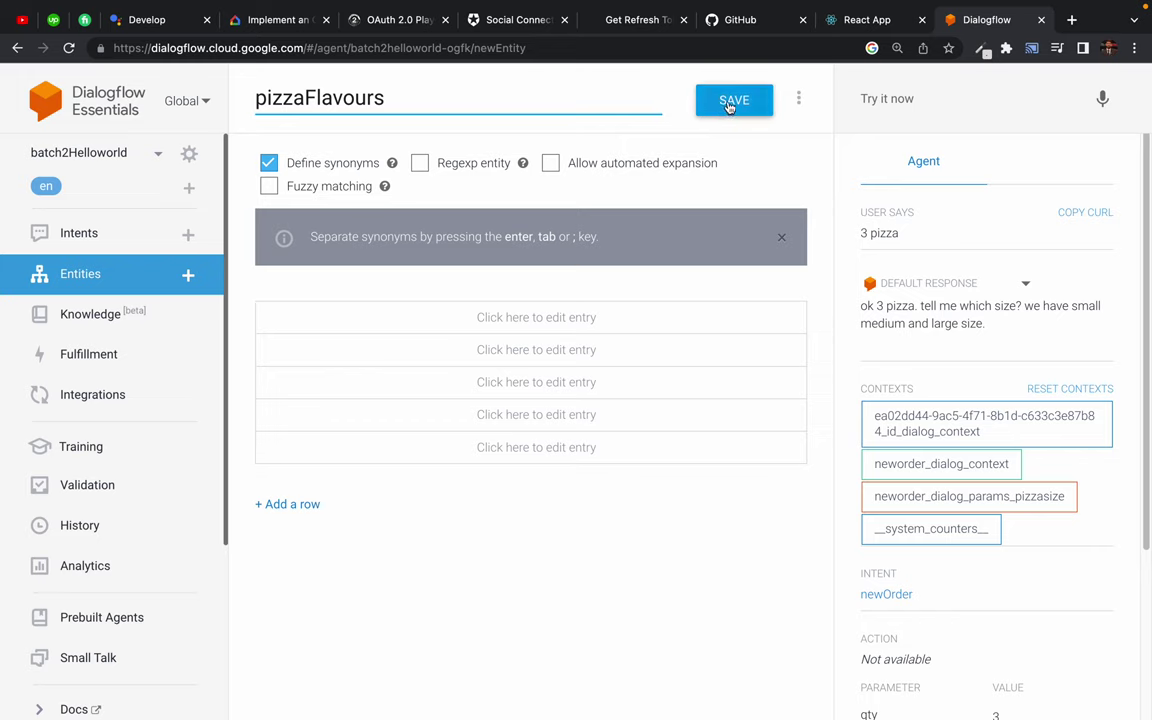
# - Add the reference values fajita and tikka to the pizzaFlavours entity, each with its own name as synonym
pyautogui.click(301, 320)
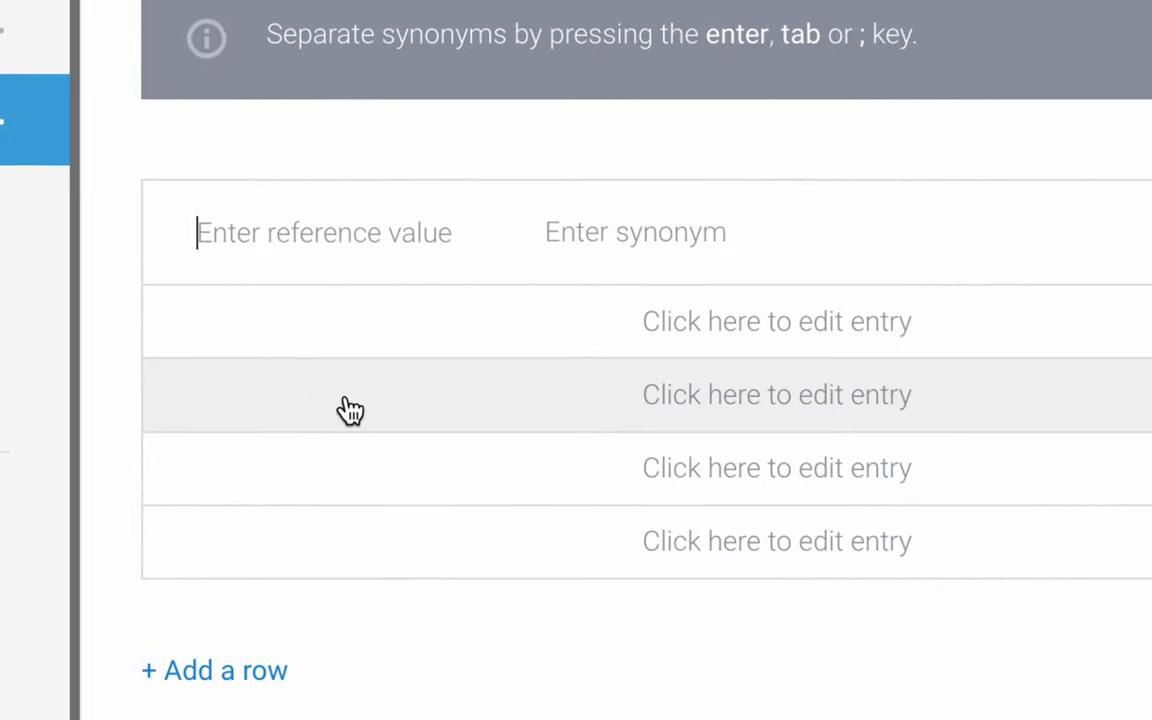
pyautogui.write('fa')
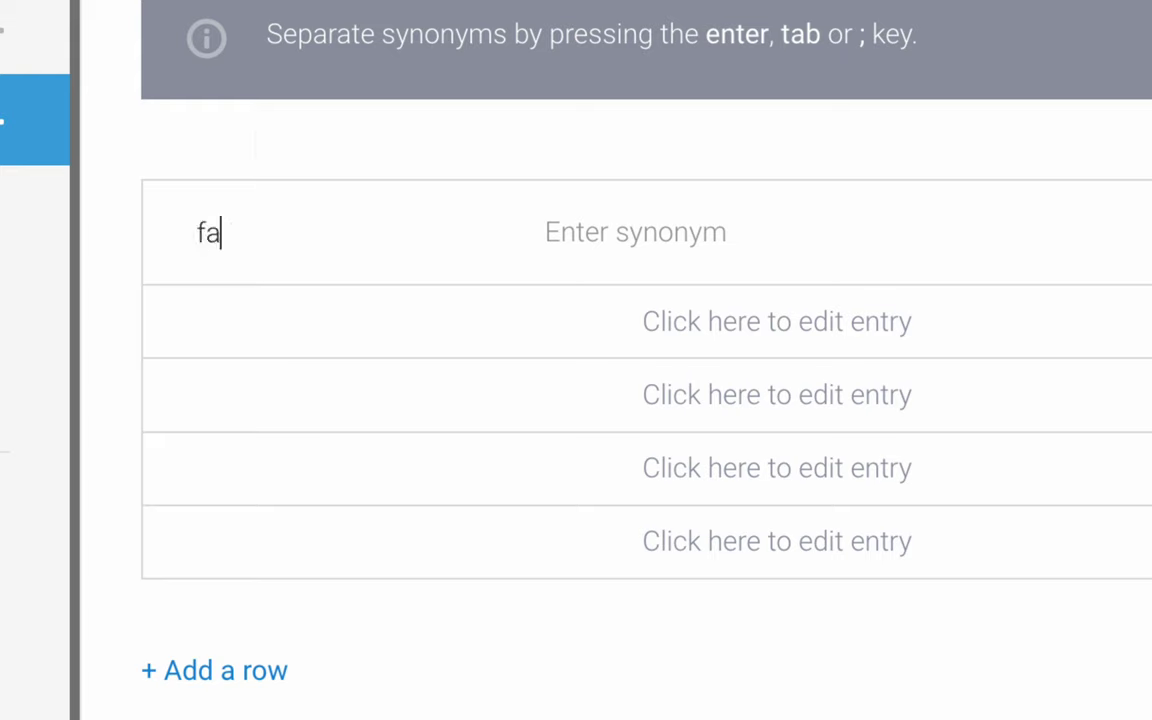
pyautogui.write('jita')
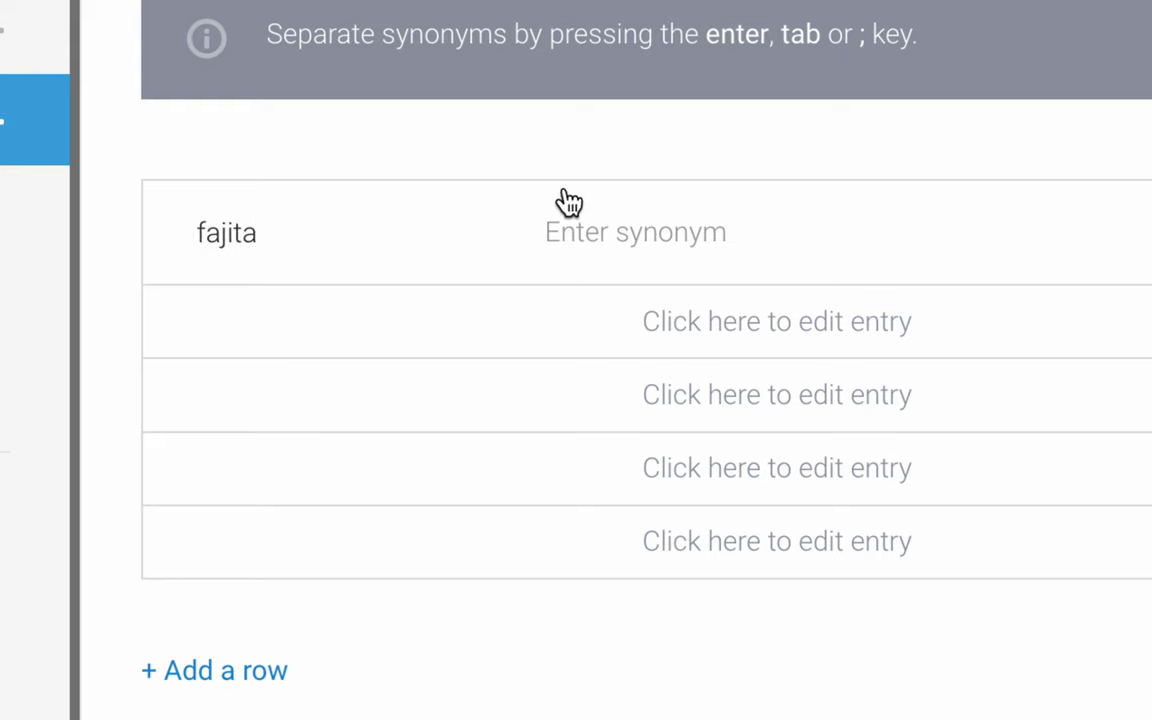
pyautogui.press('Tab')
pyautogui.click(229, 322)
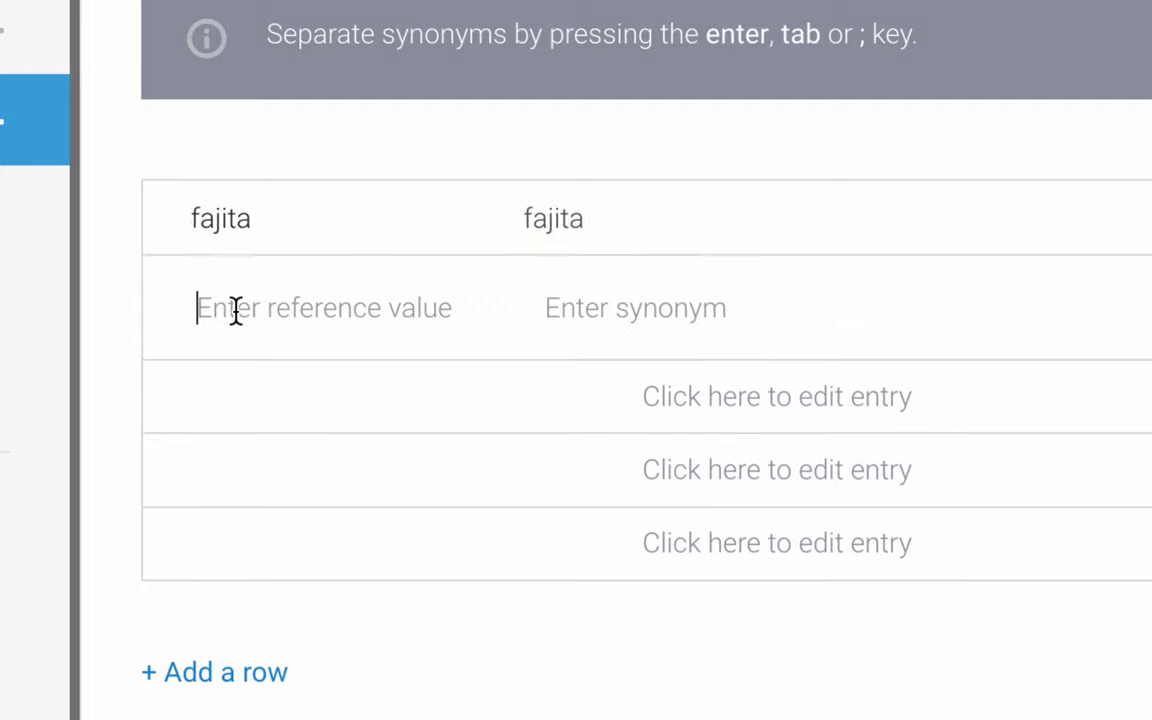
pyautogui.write('t')
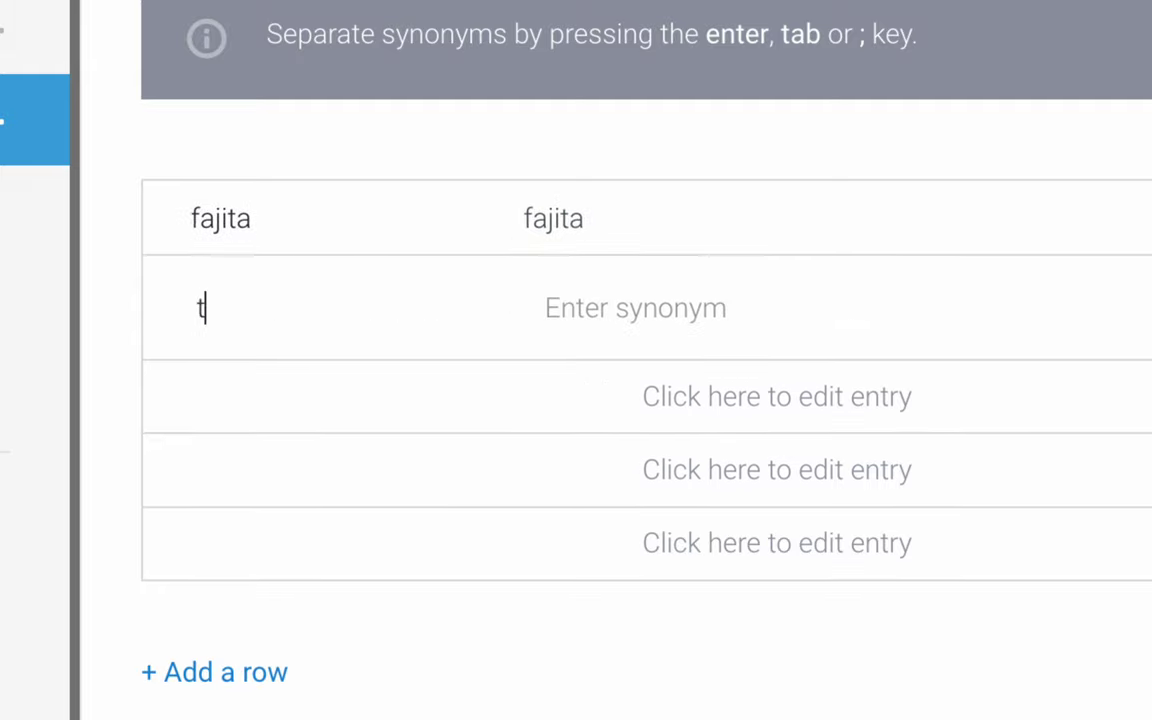
pyautogui.write('ikka')
pyautogui.press('Tab')
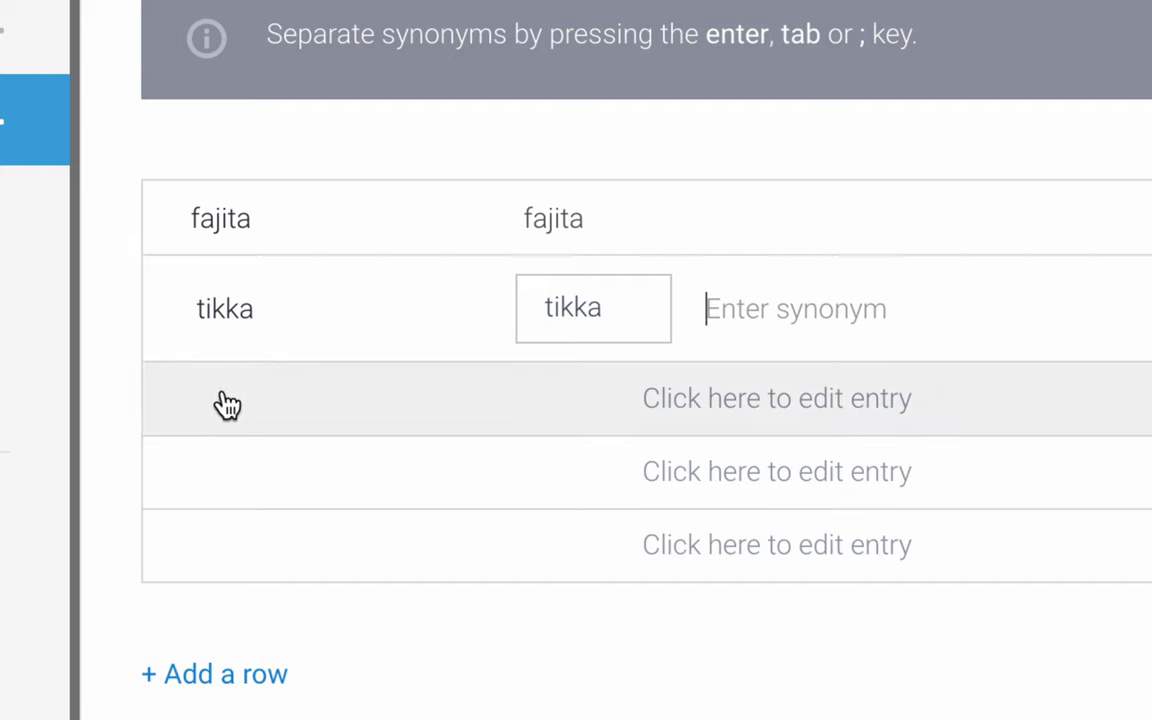
# - Add the reference values peproni and cheese to the pizzaFlavours entity, each with its own name as synonym
pyautogui.click(221, 398)
pyautogui.write('pe')
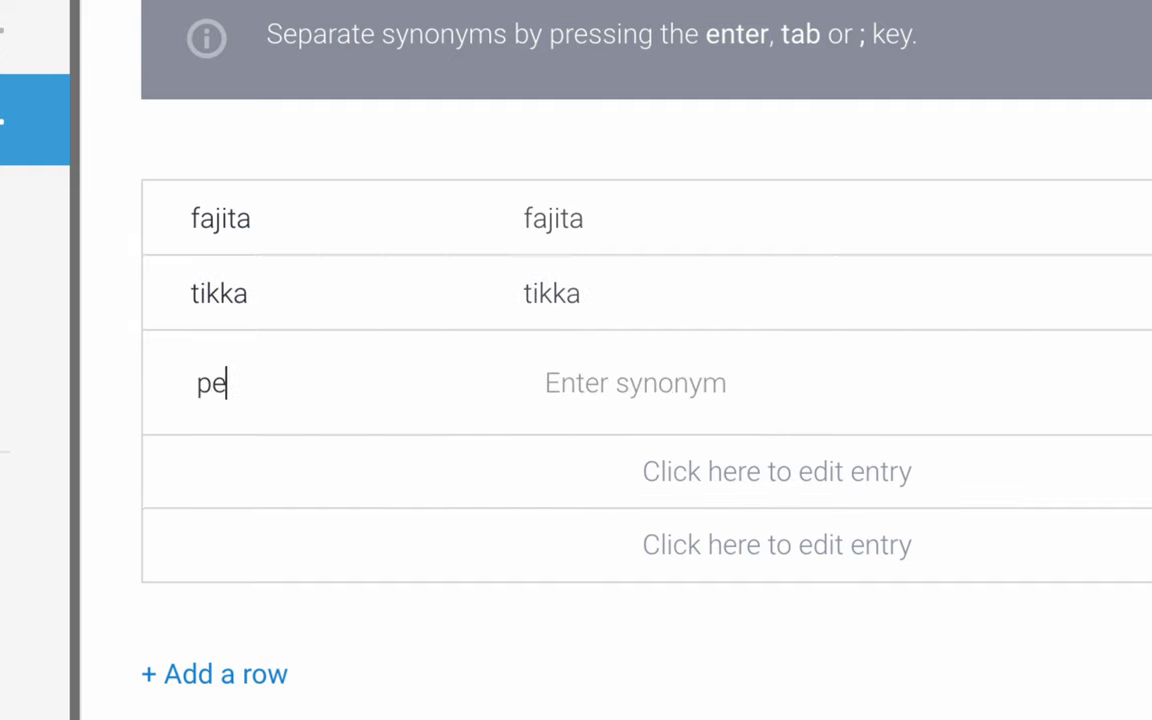
pyautogui.write('proni')
pyautogui.press('Tab')
pyautogui.click(232, 478)
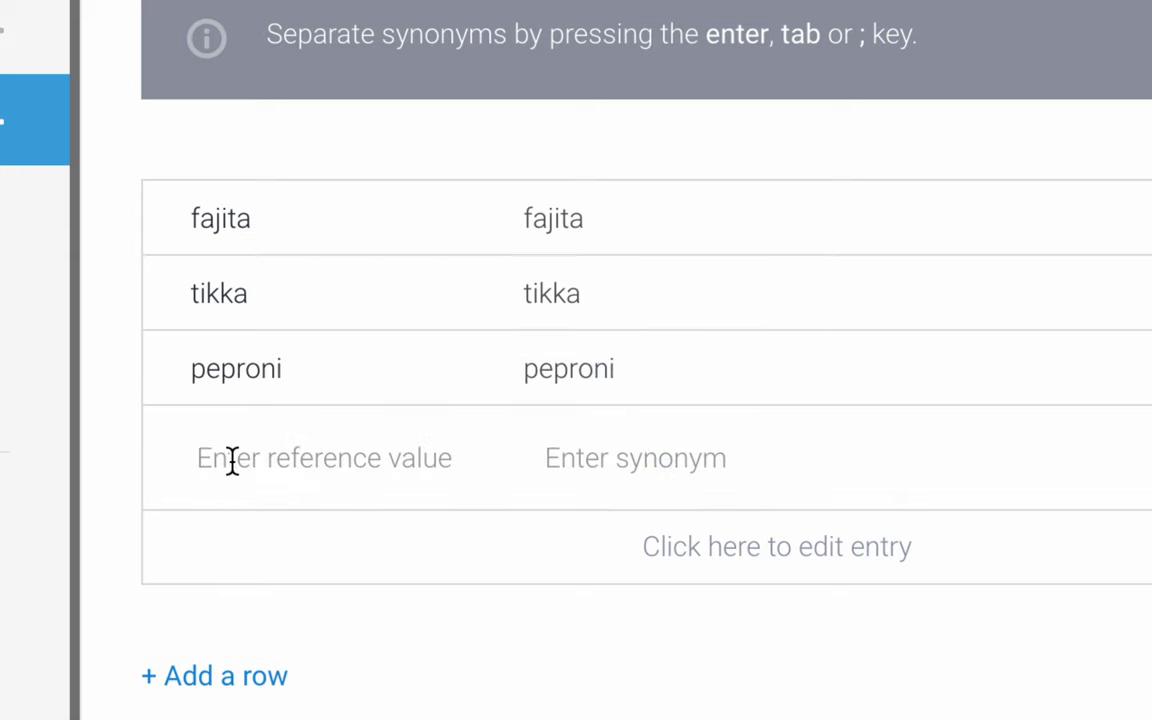
pyautogui.write('cheese')
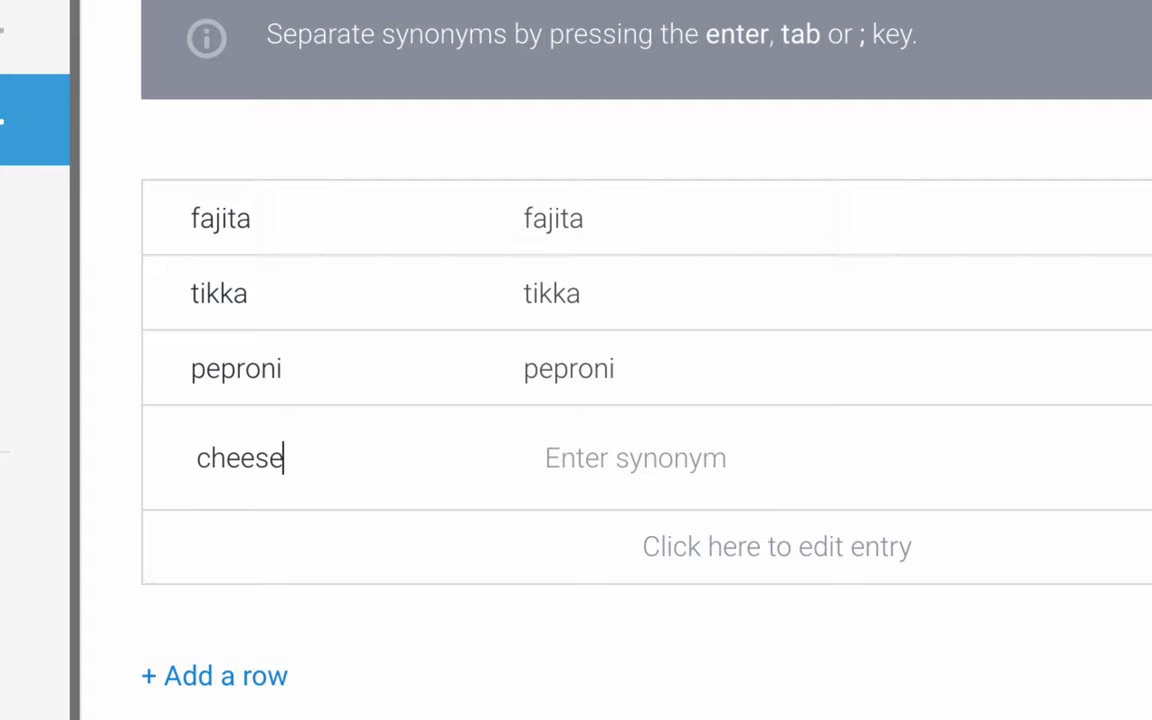
pyautogui.press('Tab')
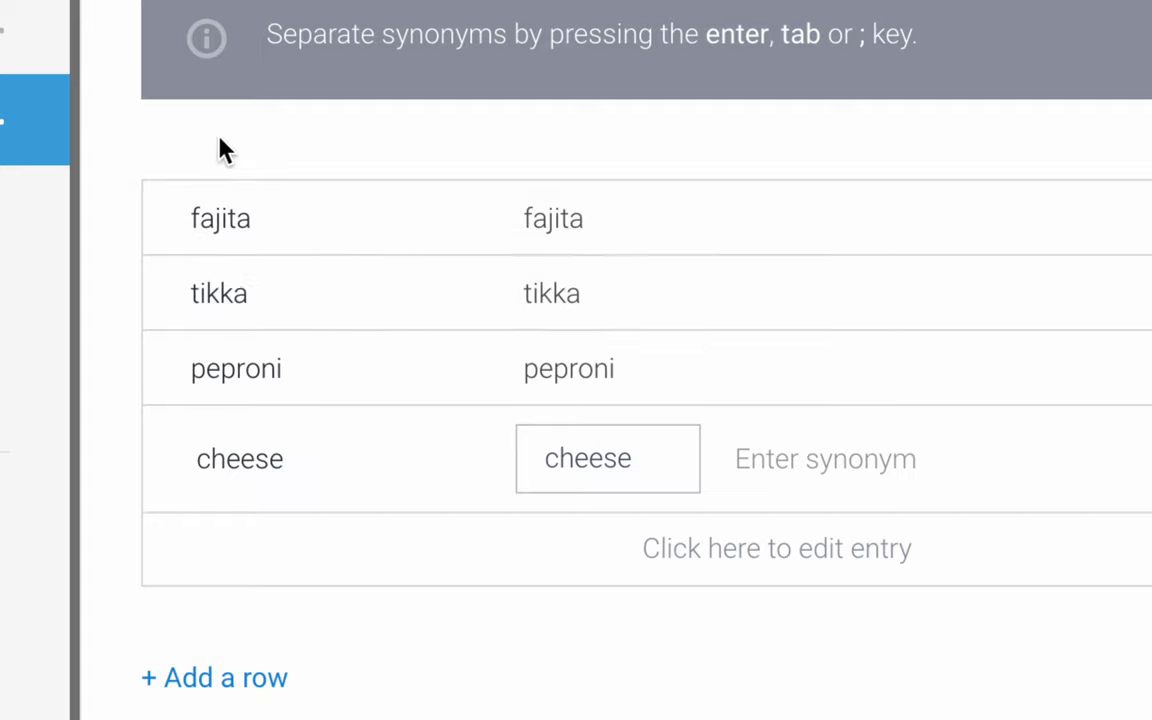
# - Save the pizzaFlavours entity with its flavour entries
pyautogui.moveTo(165, 150); pyautogui.dragTo(144, 122)
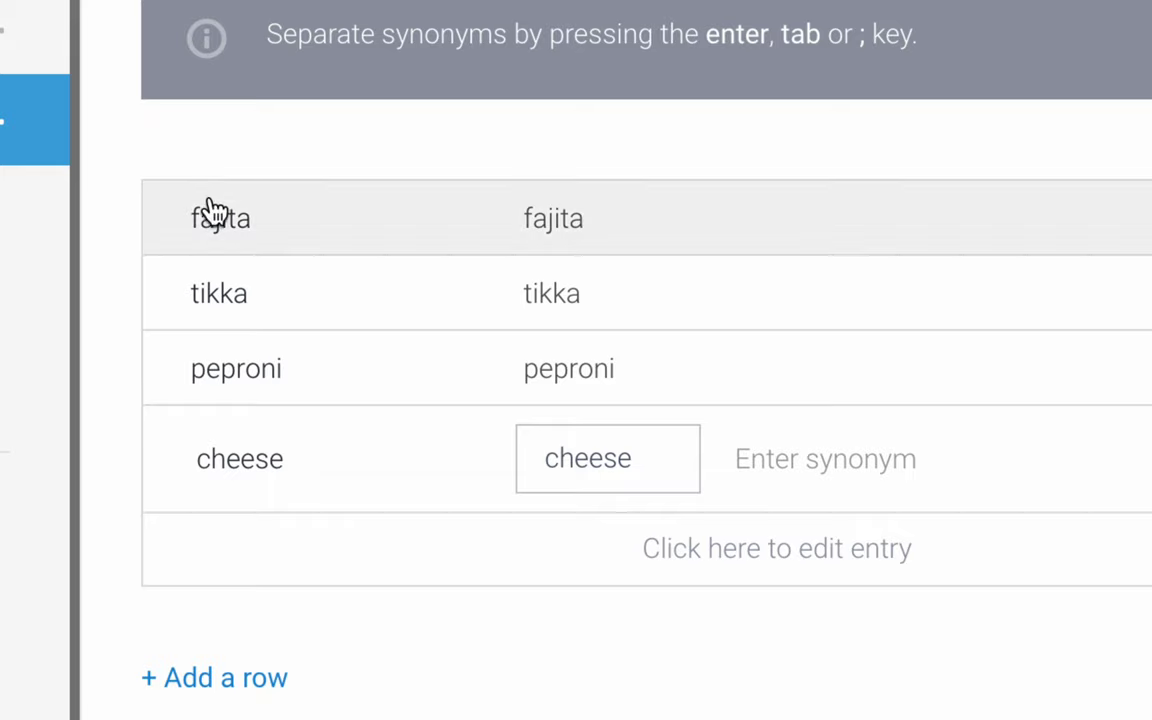
pyautogui.click(213, 214)
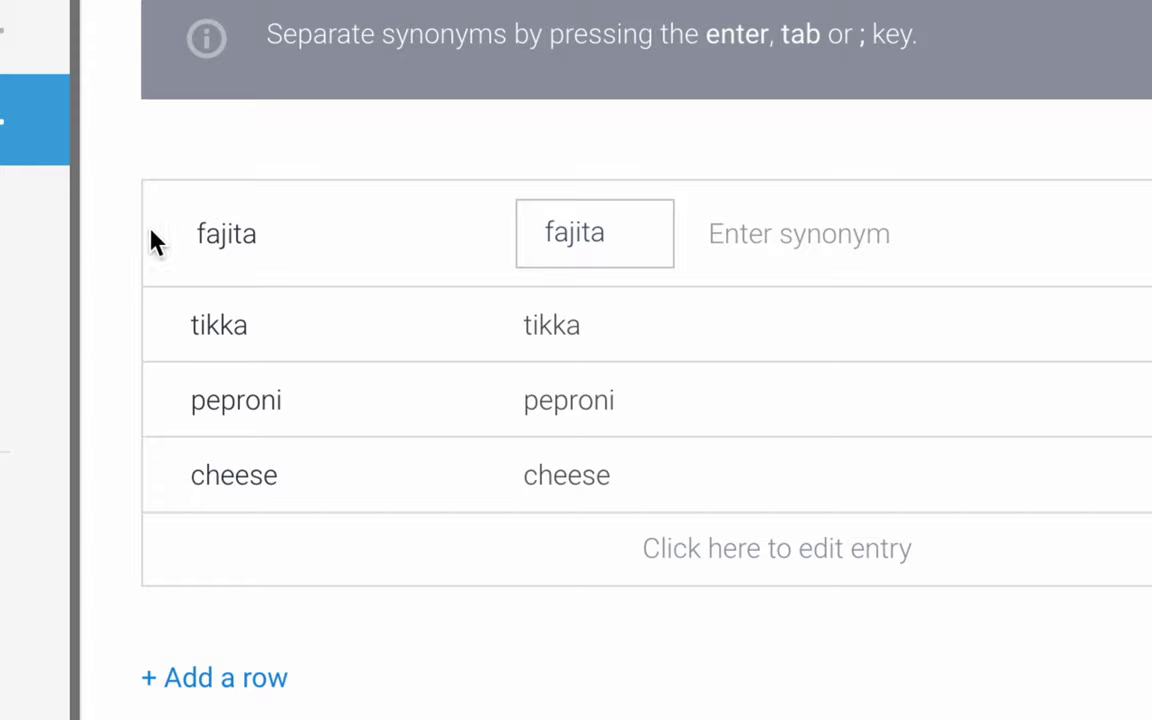
pyautogui.doubleClick(205, 232)
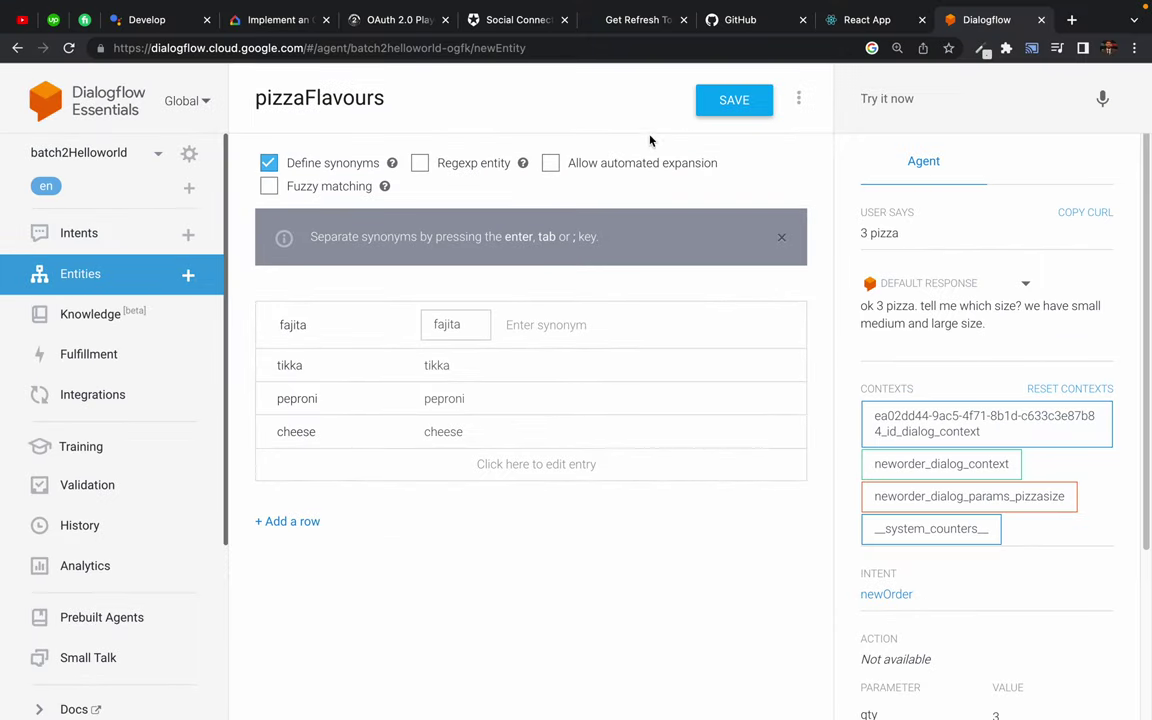
pyautogui.click(733, 103)
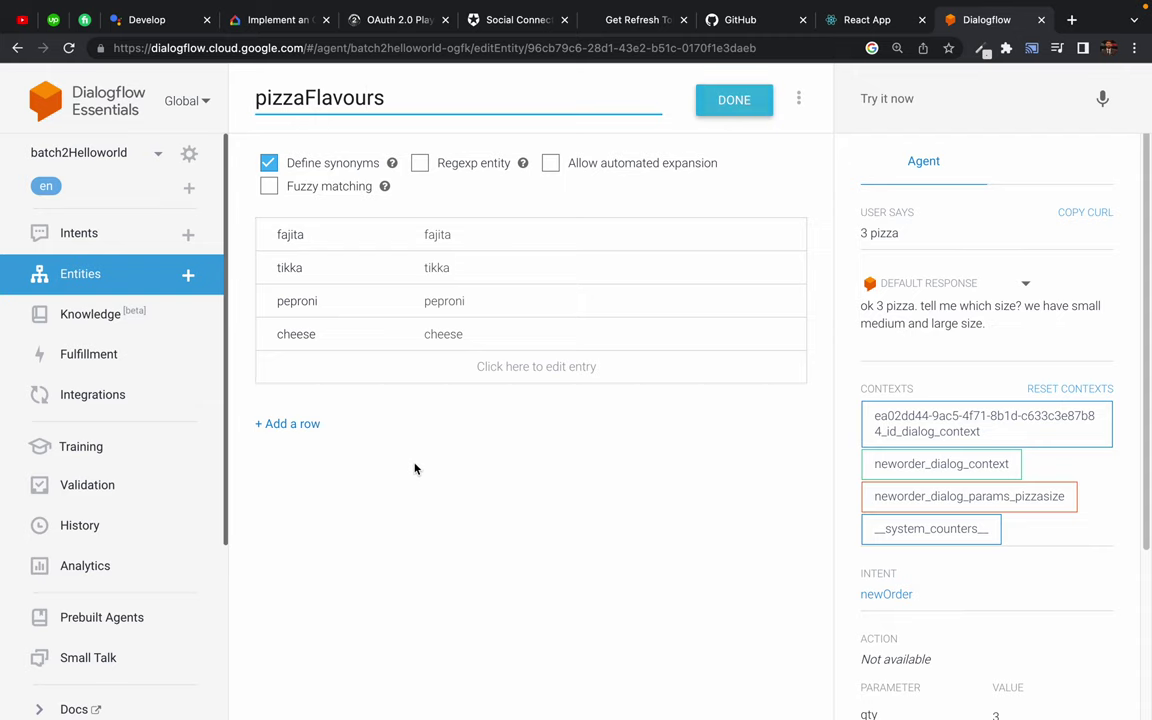
# - Open the newOrder intent and add the training phrase "give me fajita pizza"
pyautogui.click(76, 237)
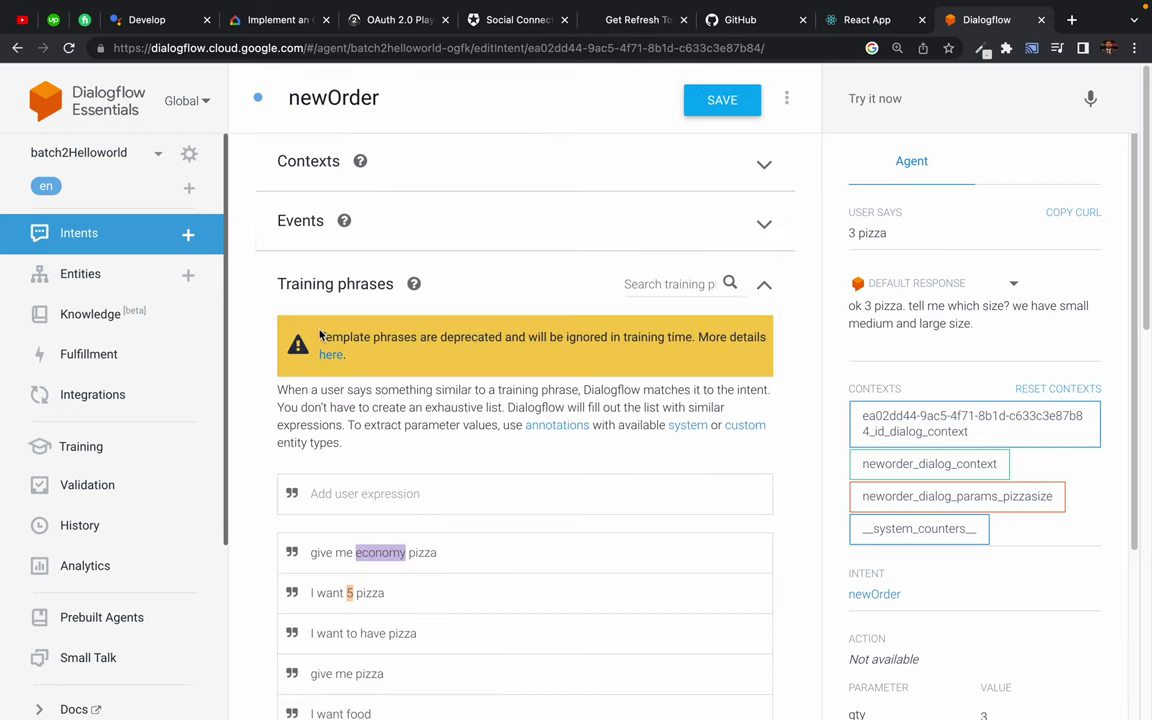
pyautogui.scroll(-3, 320, 335)
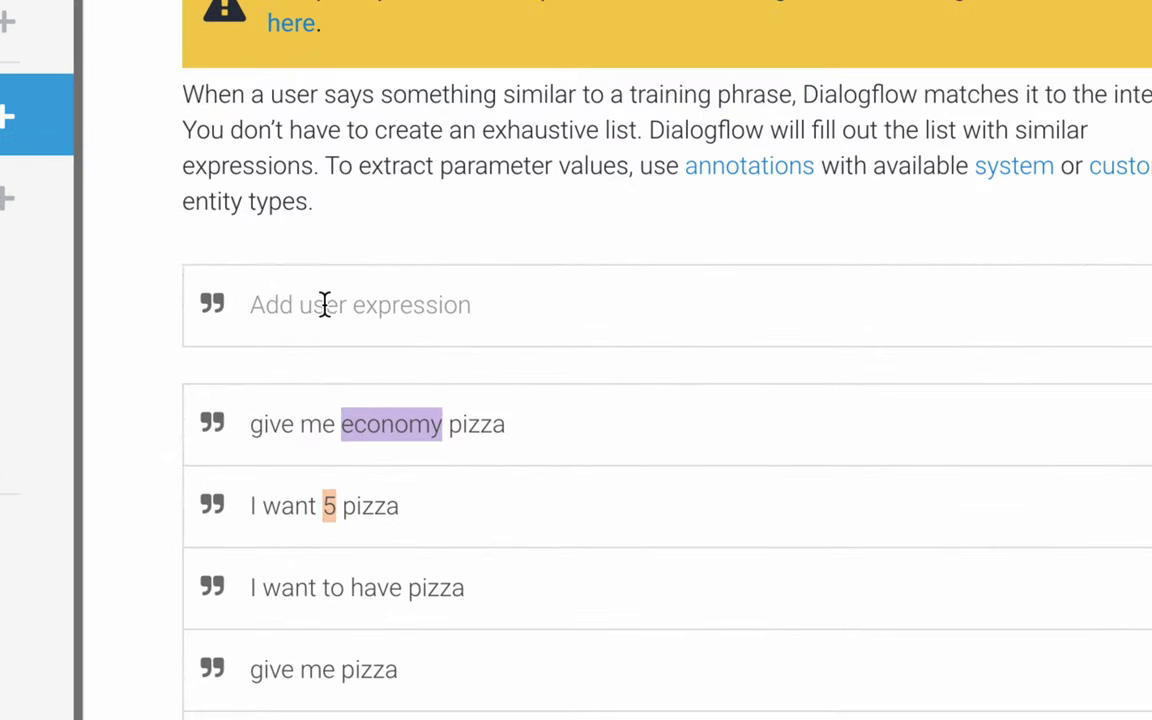
pyautogui.click(347, 328)
pyautogui.write('give m')
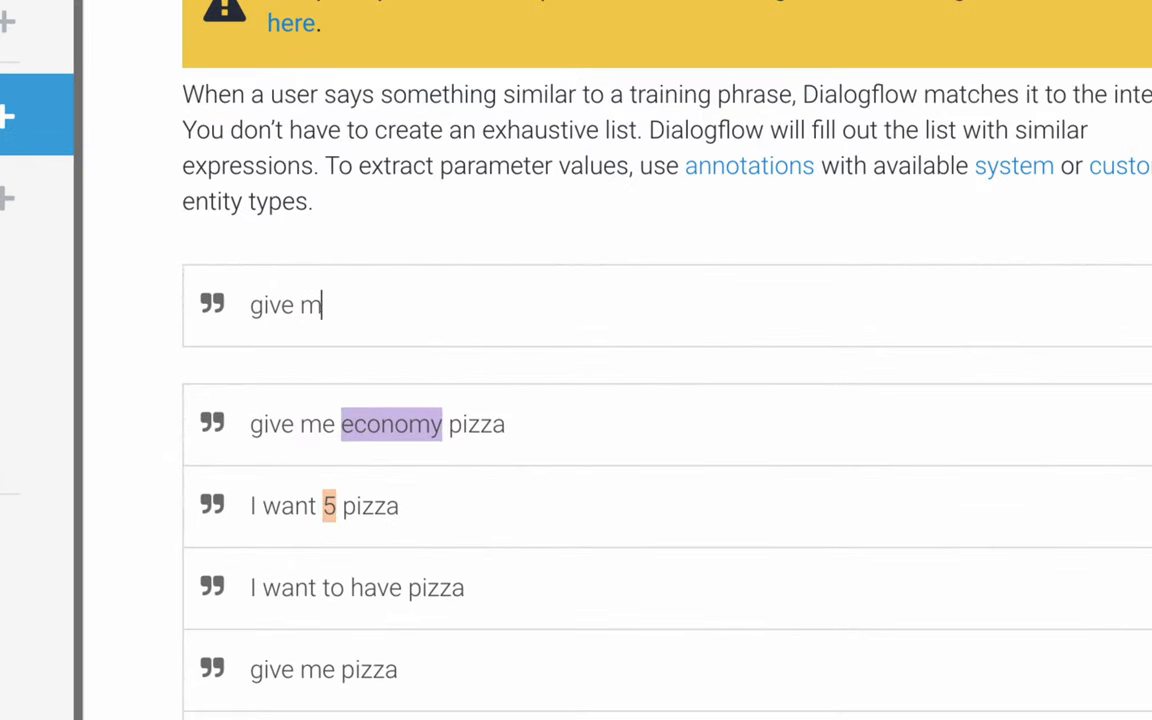
pyautogui.write('e fajita pizz')
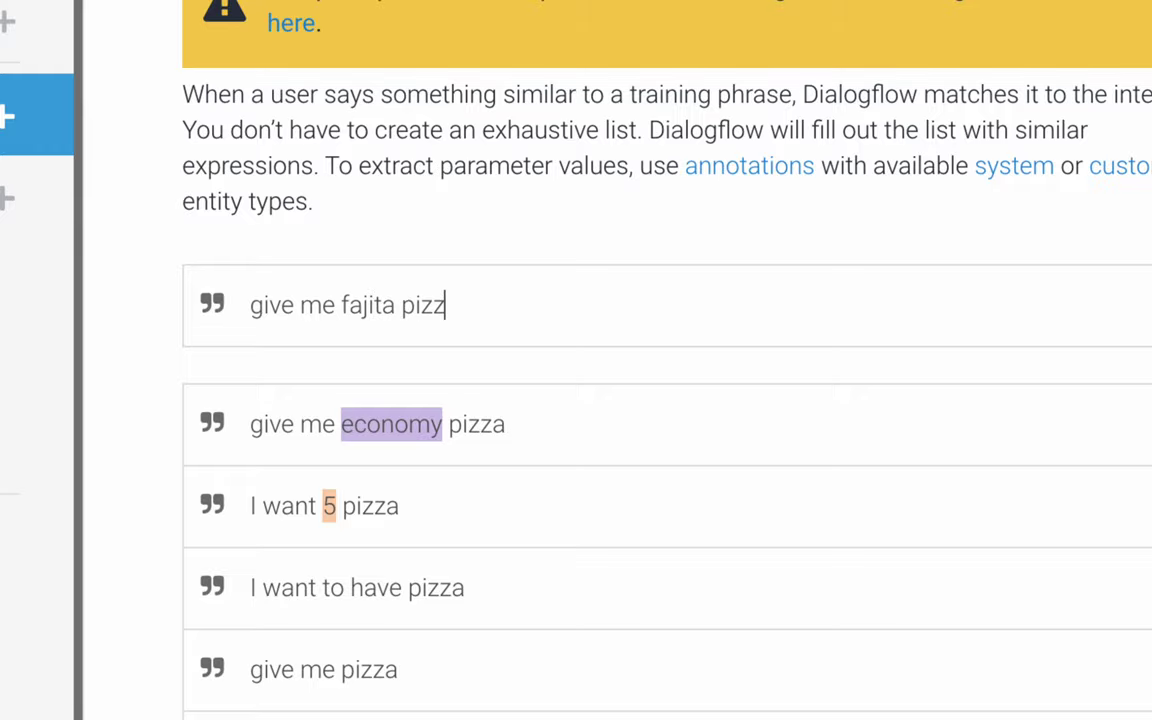
pyautogui.write('a')
pyautogui.press('Return')
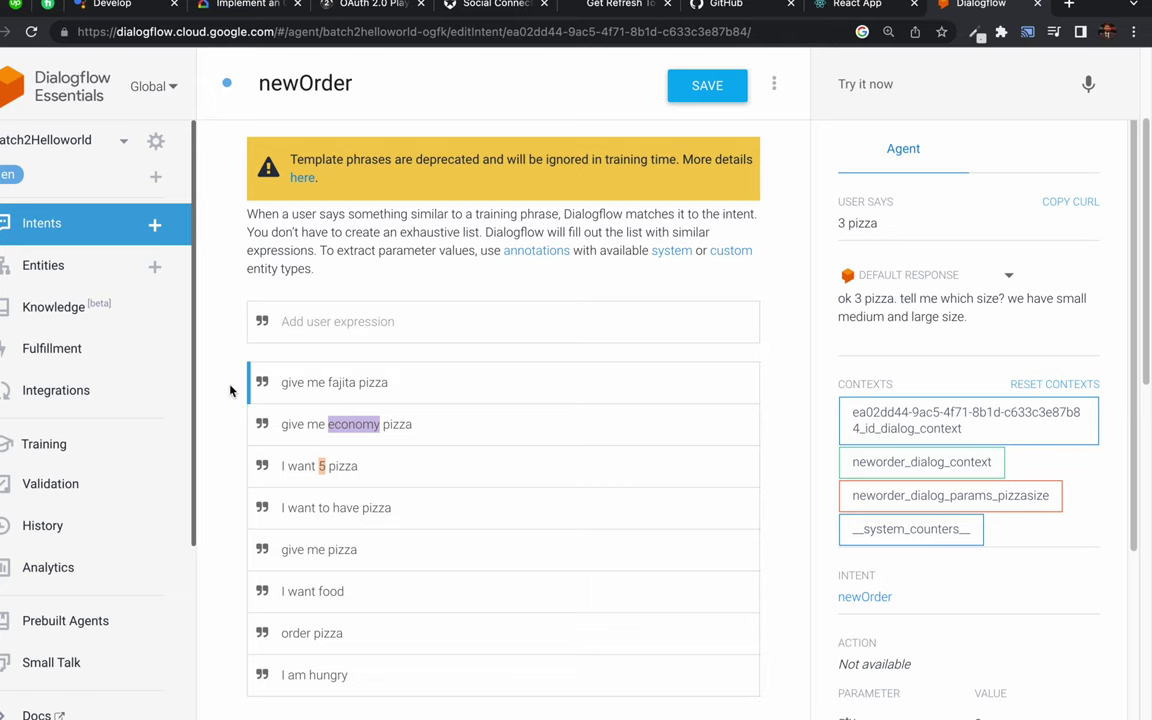
pyautogui.doubleClick(345, 385)
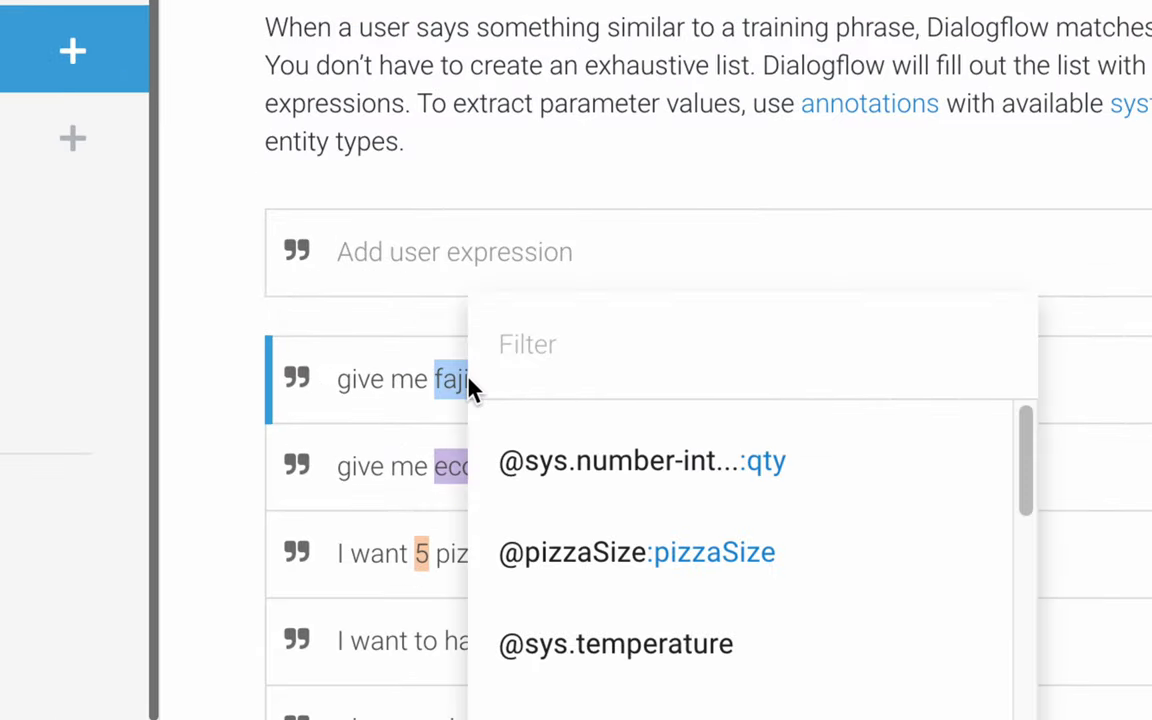
pyautogui.click(578, 366)
pyautogui.write('fl')
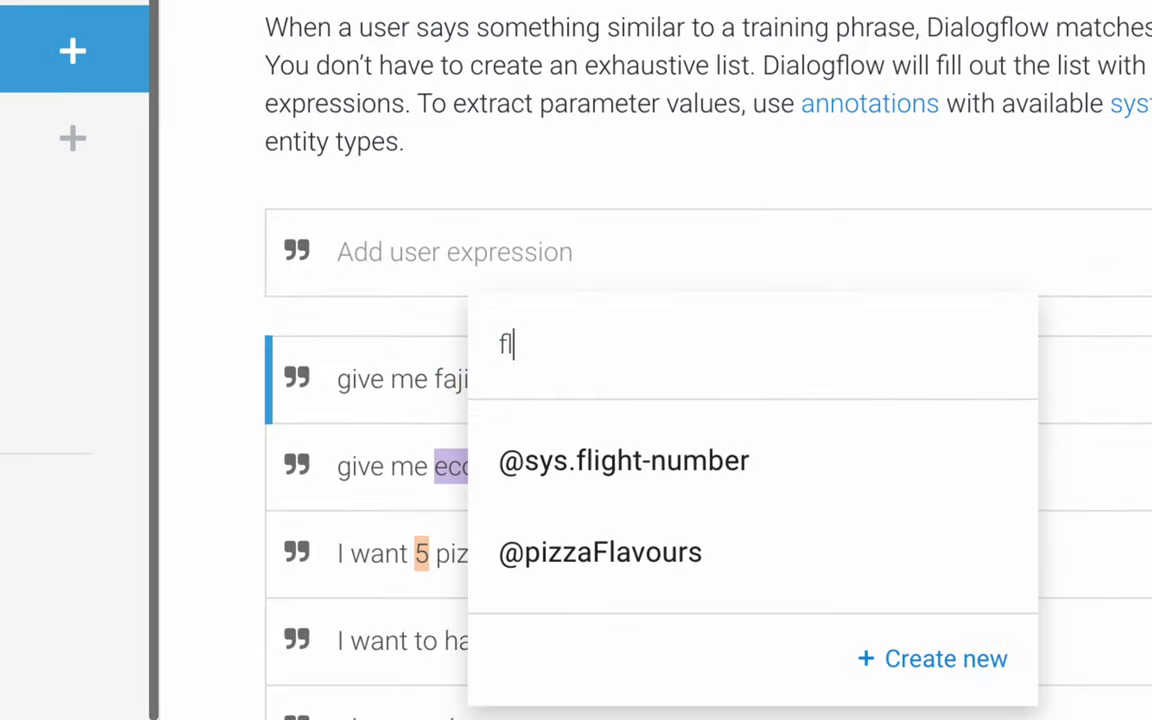
pyautogui.write('a')
pyautogui.click(620, 458)
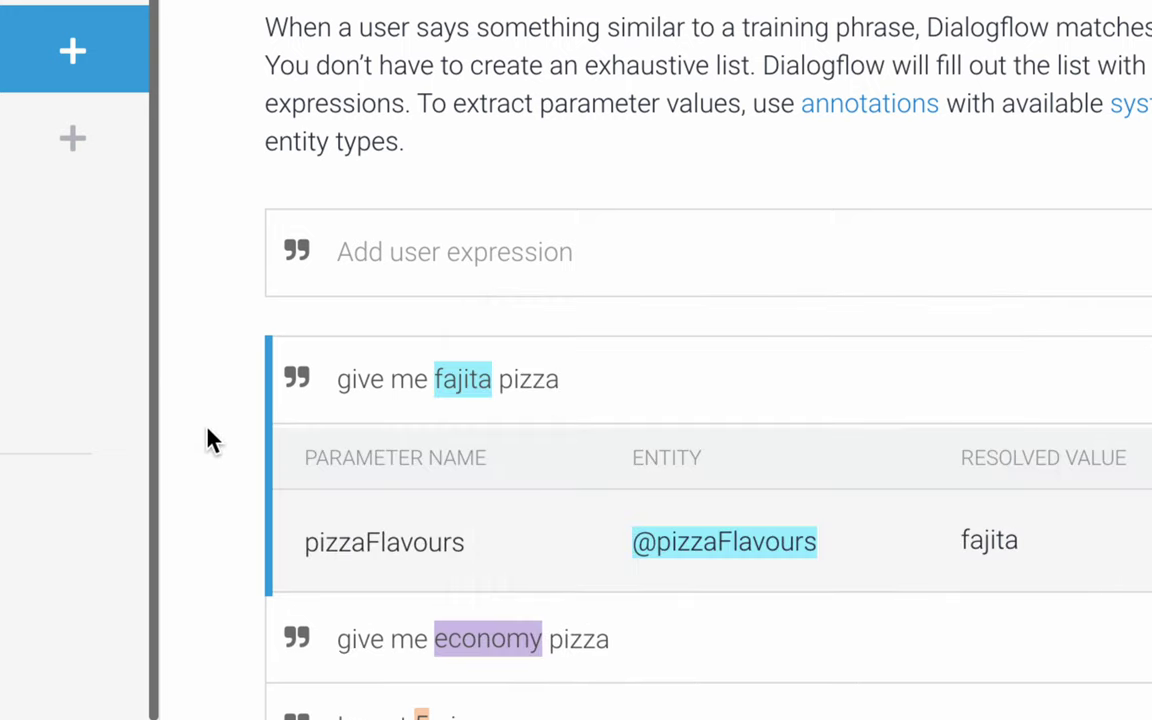
pyautogui.scroll(-1, 210, 440)
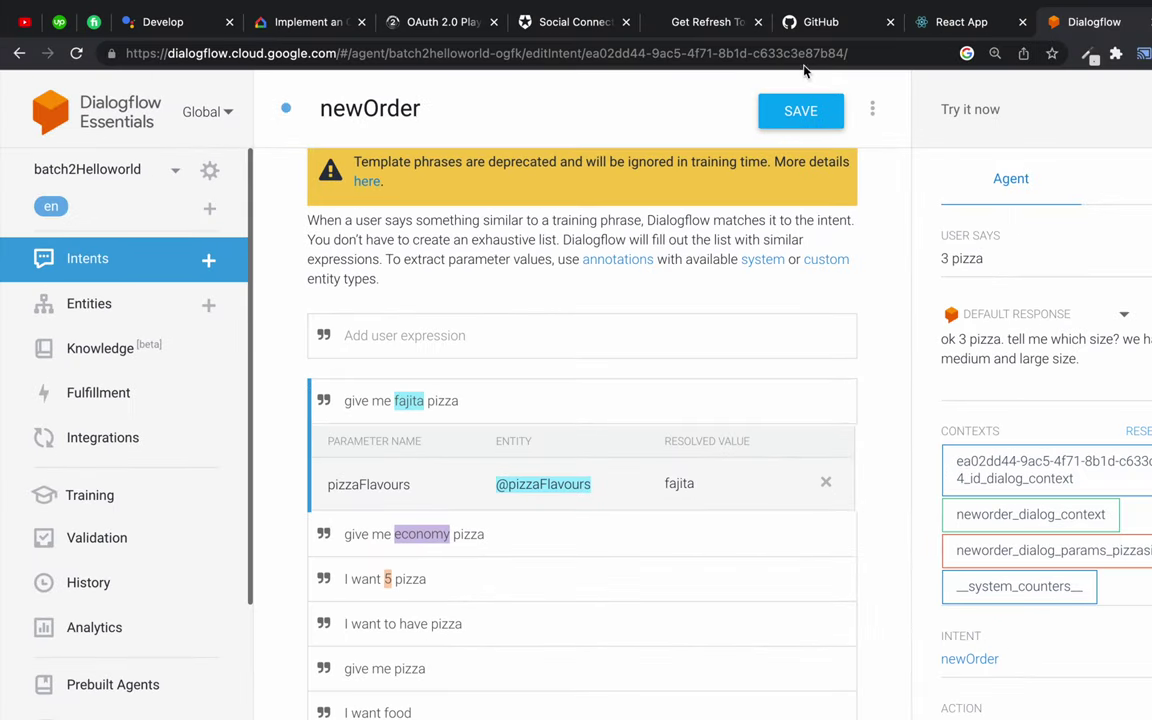
pyautogui.click(800, 111)
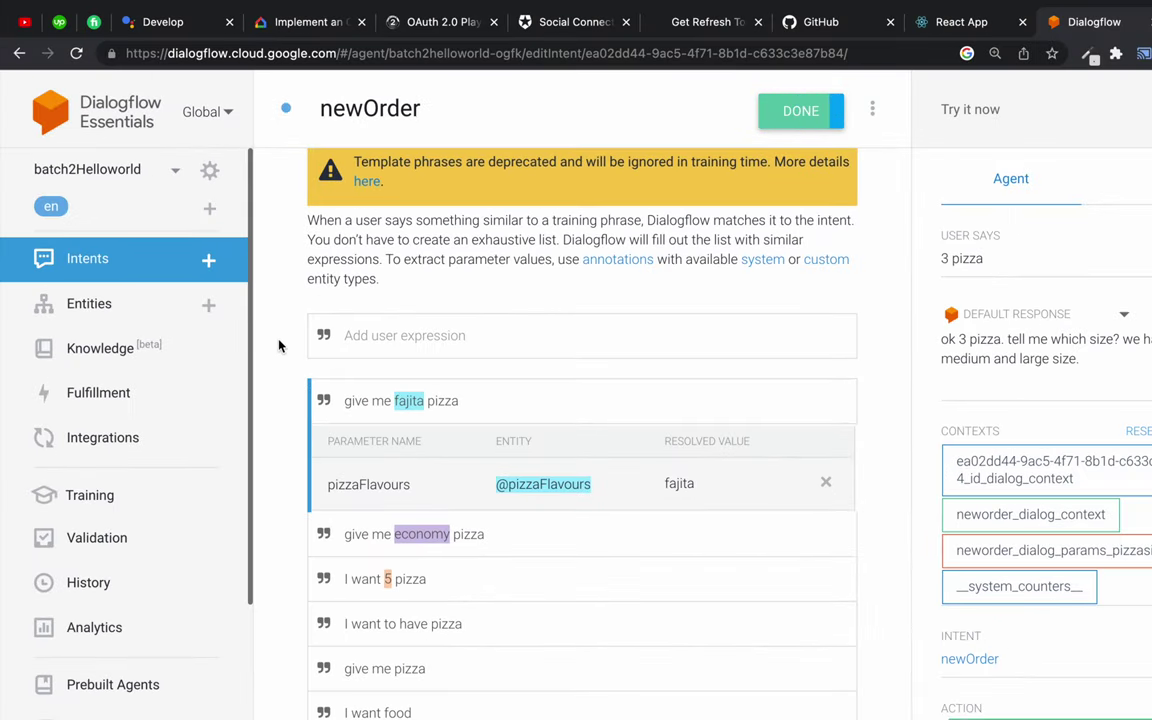
pyautogui.scroll(-2, 283, 437)
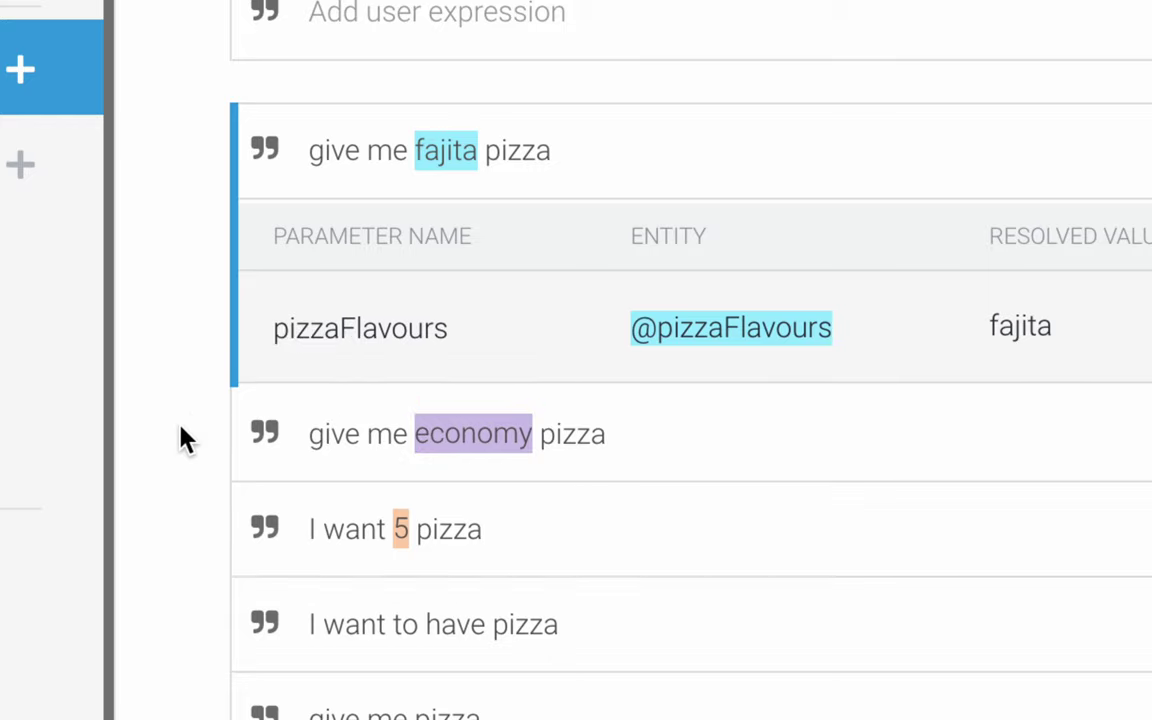
pyautogui.scroll(-1, 180, 515)
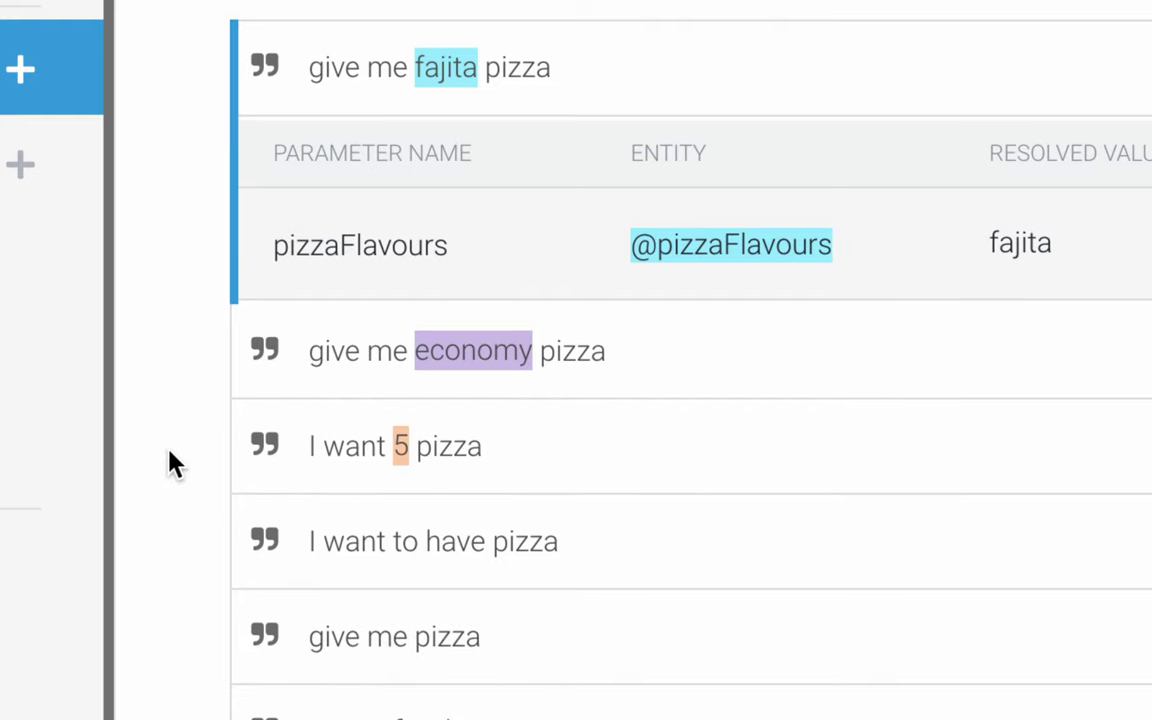
pyautogui.scroll(2, 172, 463)
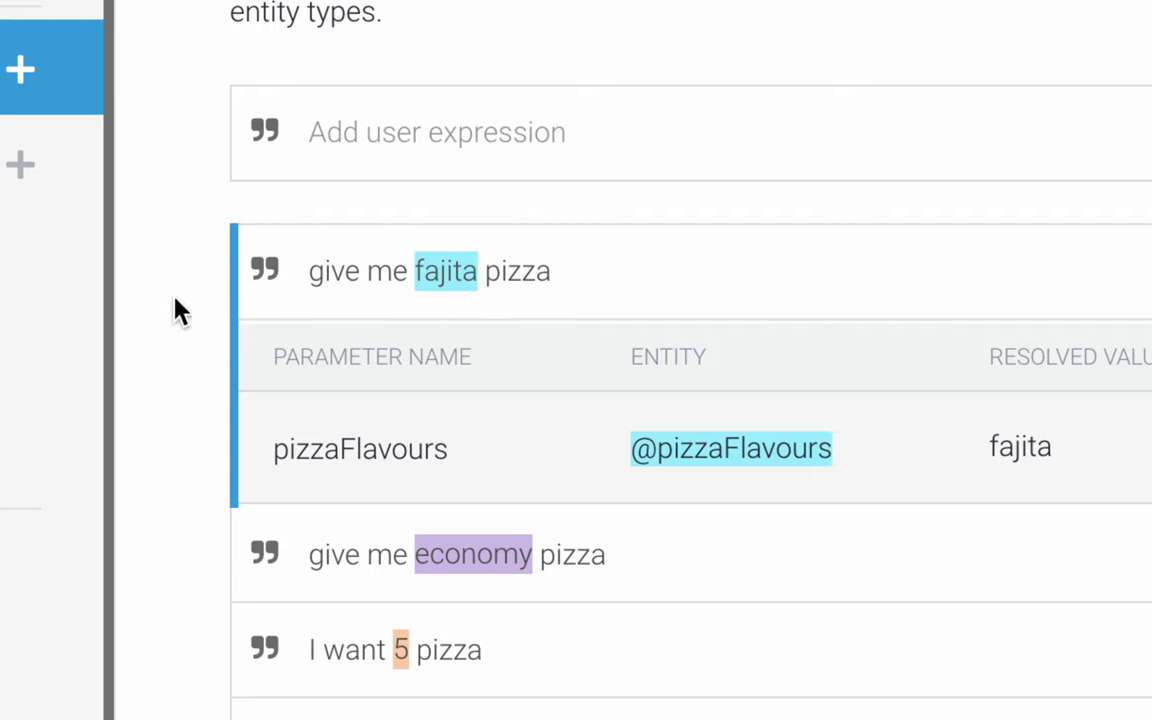
pyautogui.scroll(-1, 176, 320)
pyautogui.scroll(1, 178, 335)
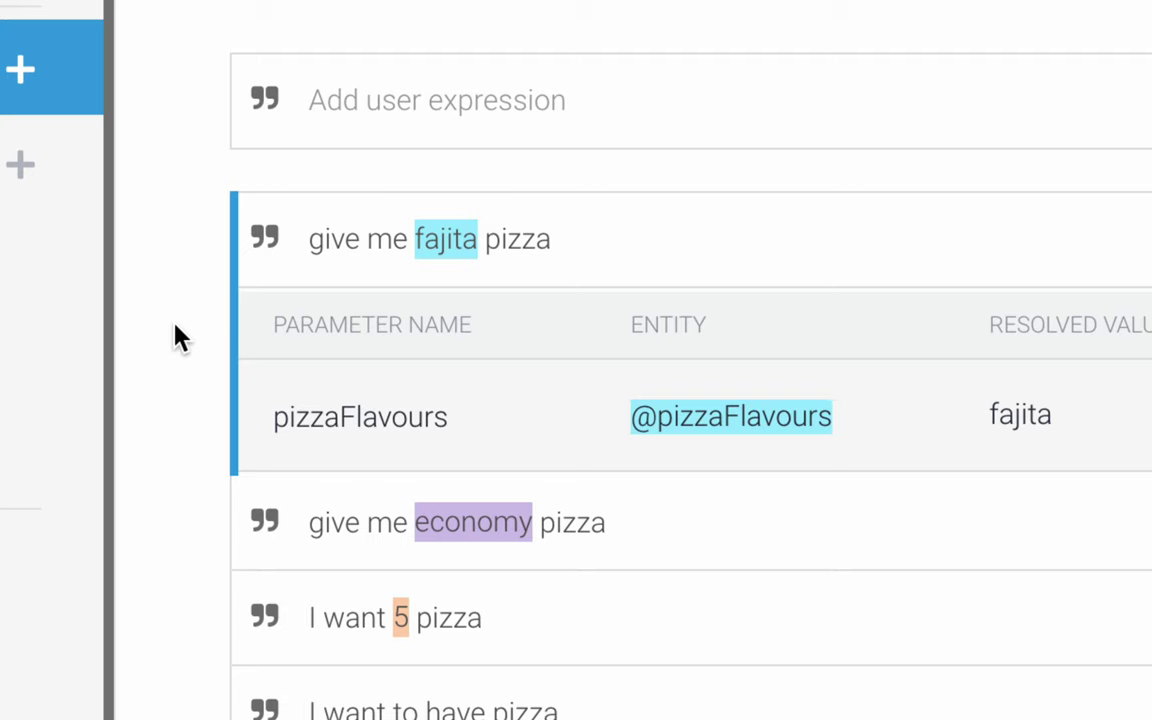
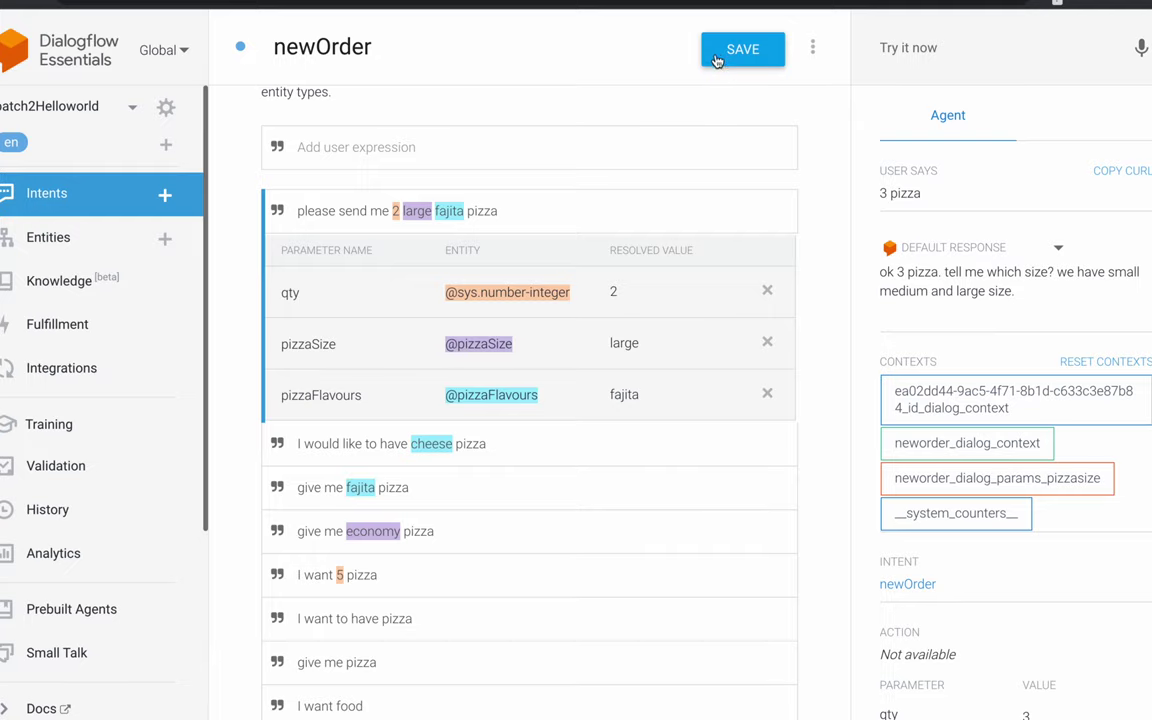
# - Save the newOrder intent with its added cheese and large fajita training phrases
pyautogui.click(742, 49)
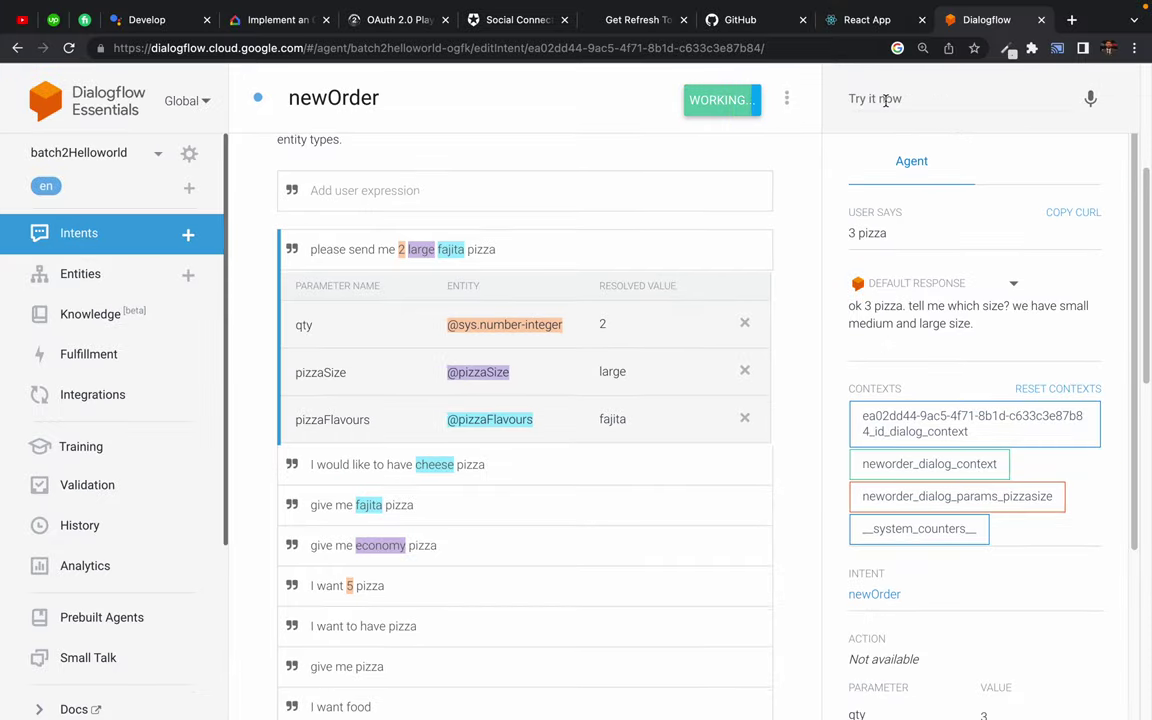
pyautogui.click(884, 99)
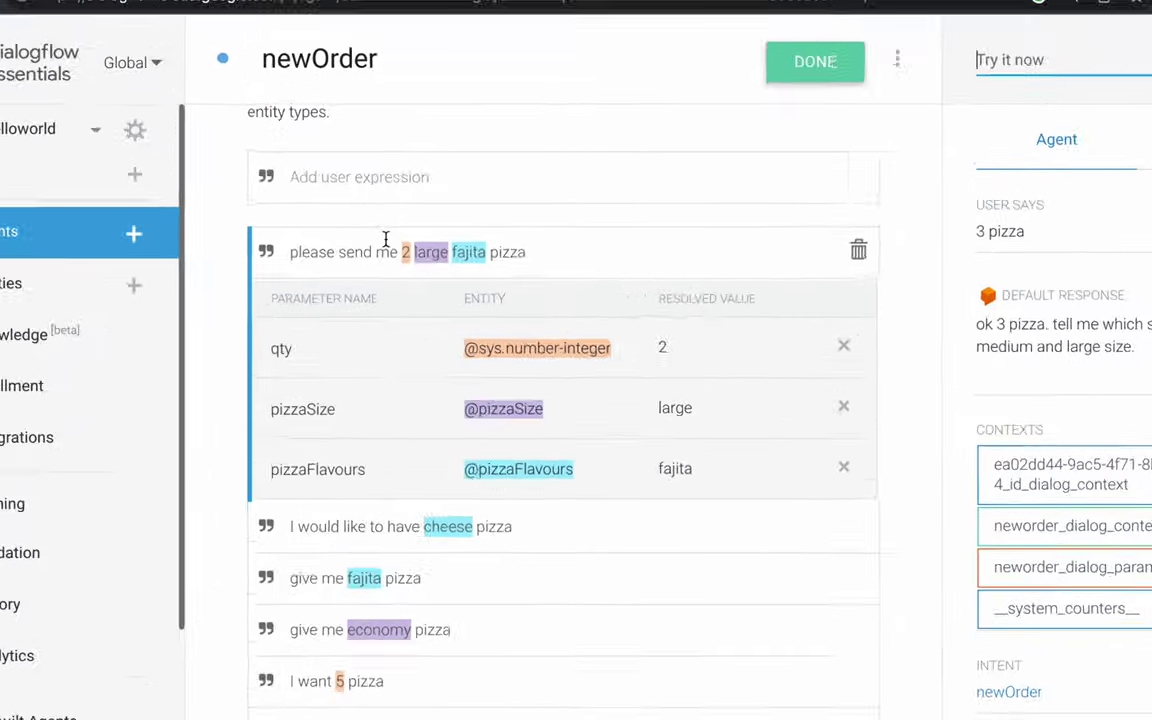
pyautogui.doubleClick(427, 254)
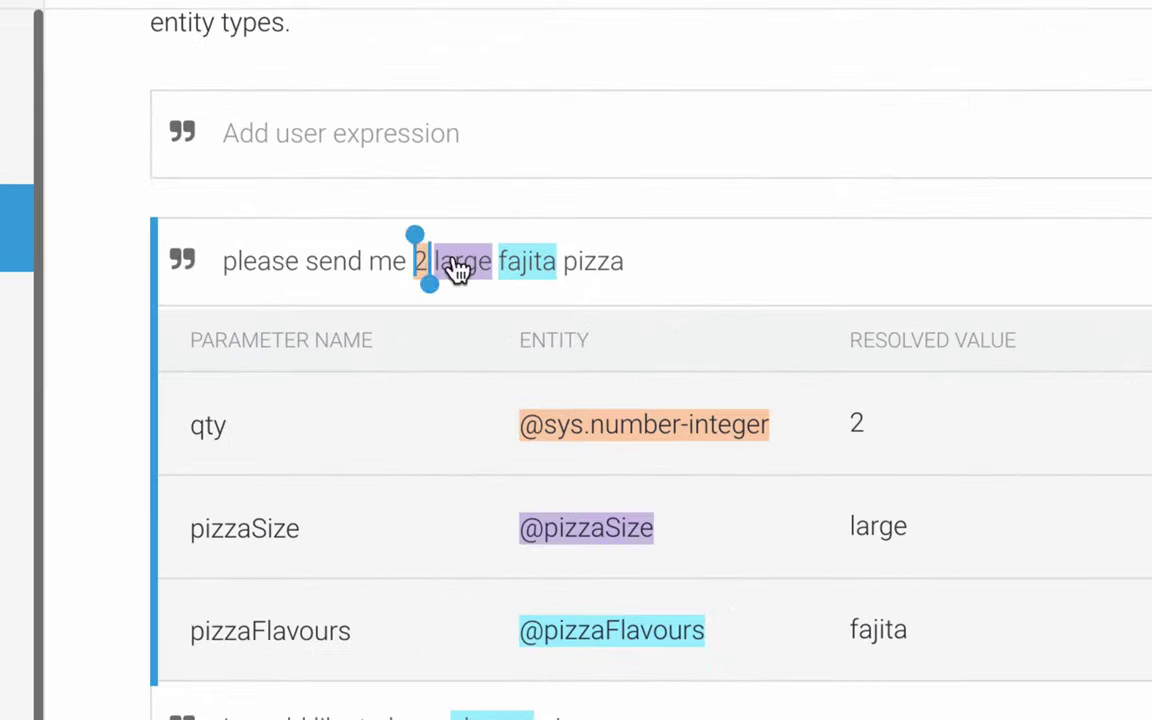
pyautogui.click(224, 238)
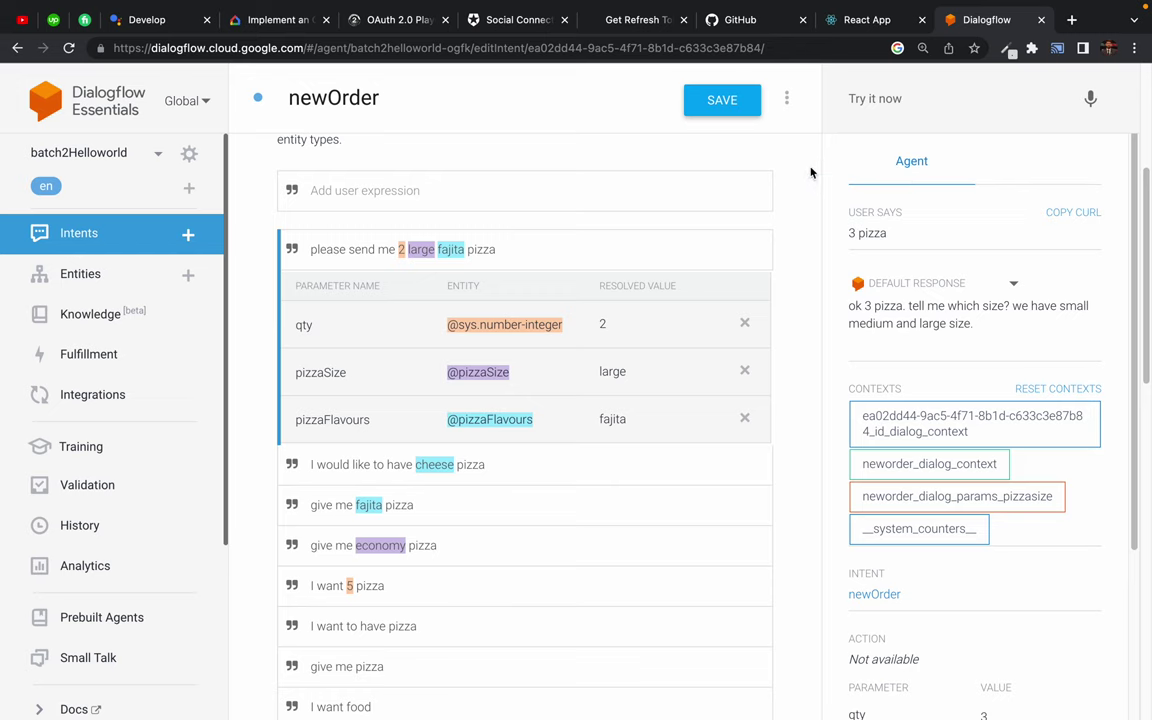
pyautogui.click(858, 98)
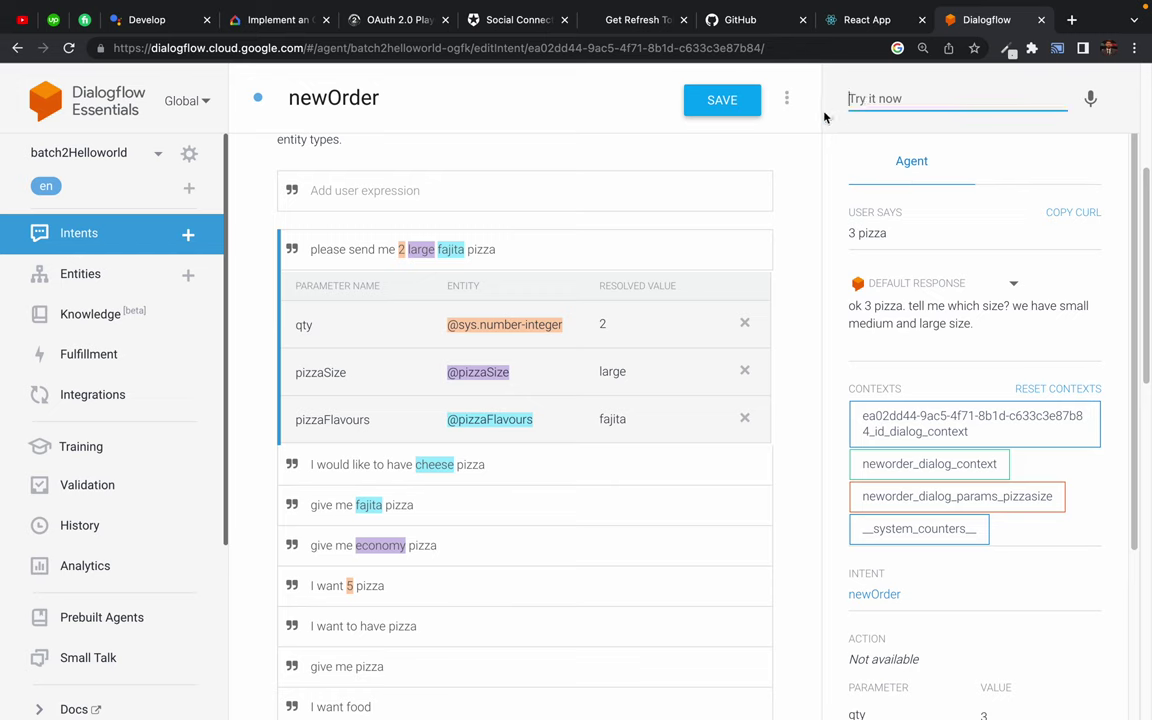
pyautogui.click(813, 158)
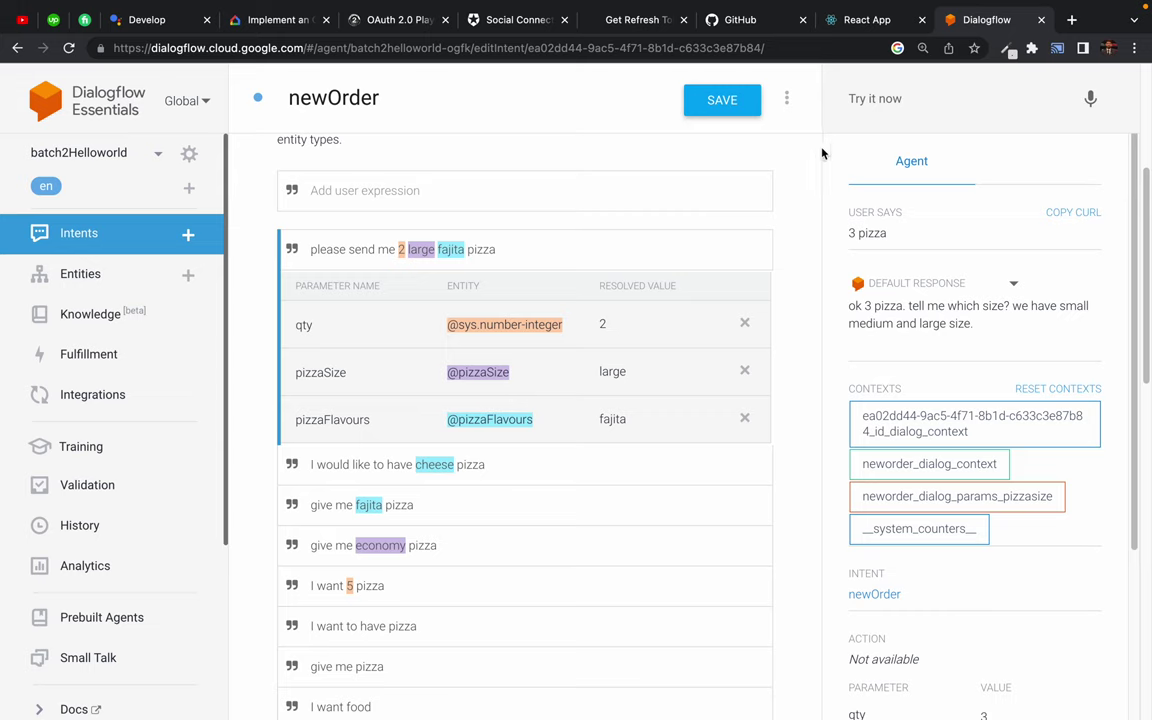
# - Test the agent with "please order 3 small tikka flavour pizza" and review its default response
pyautogui.click(860, 98)
pyautogui.write('please sen')
pyautogui.press('BackSpace')
pyautogui.press('BackSpace')
pyautogui.press('BackSpace')
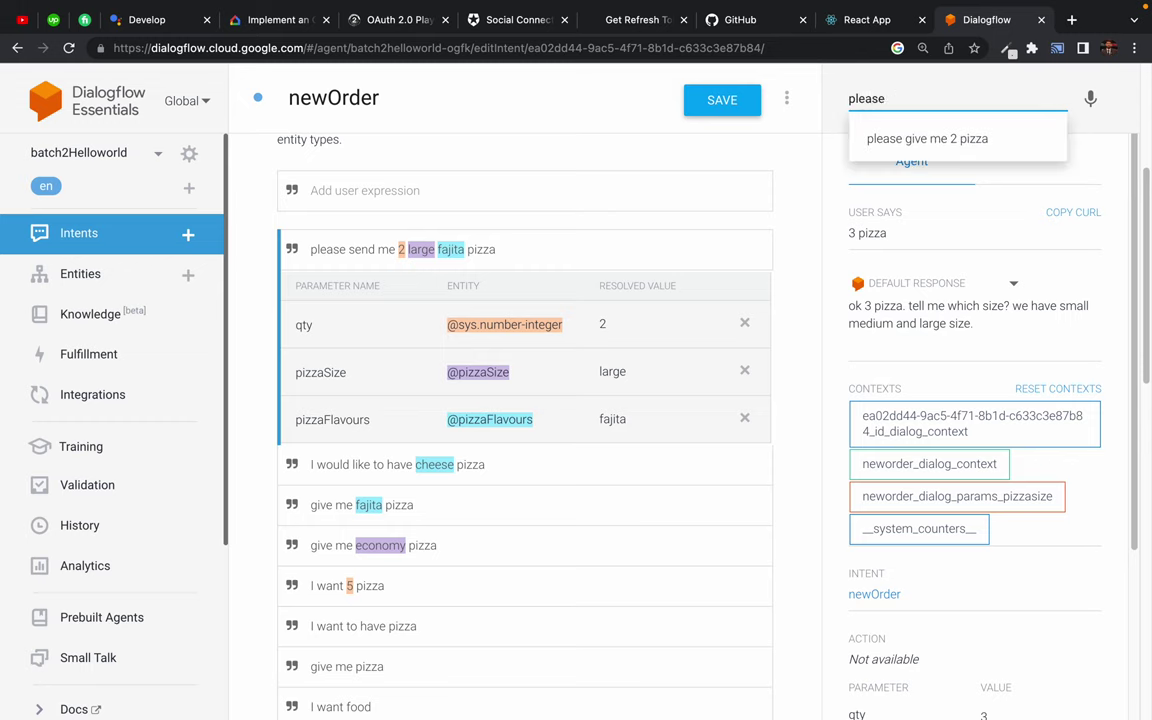
pyautogui.write('order 3 ')
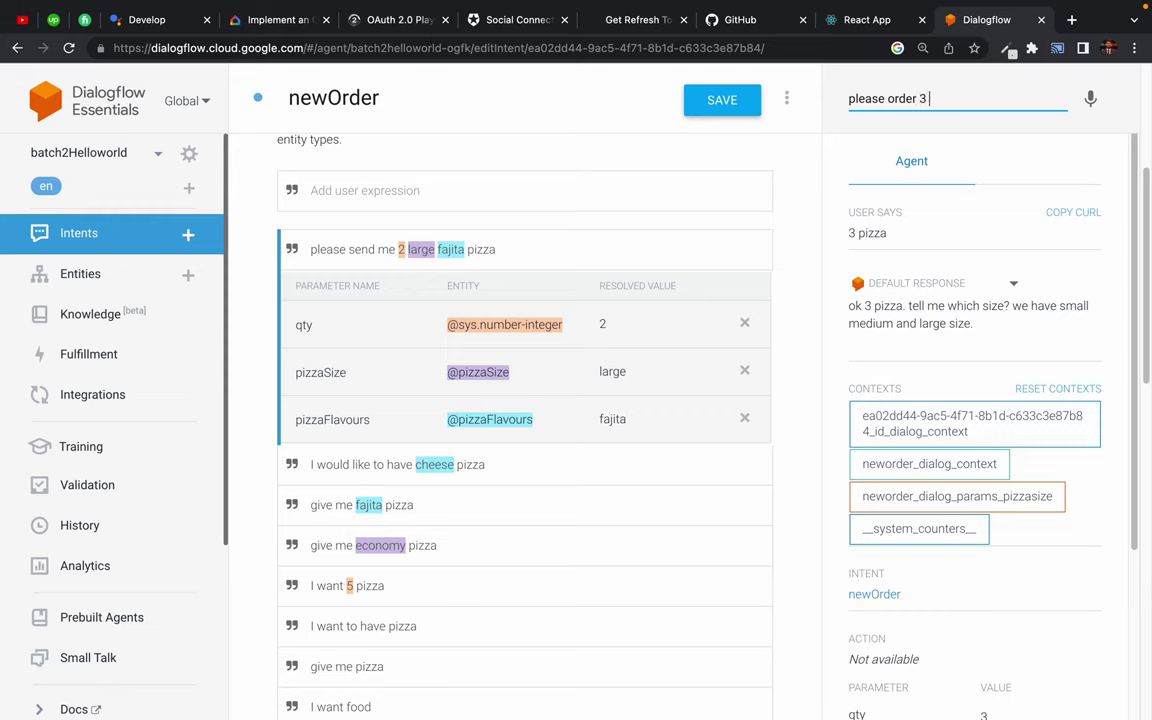
pyautogui.write('small tikka flavou')
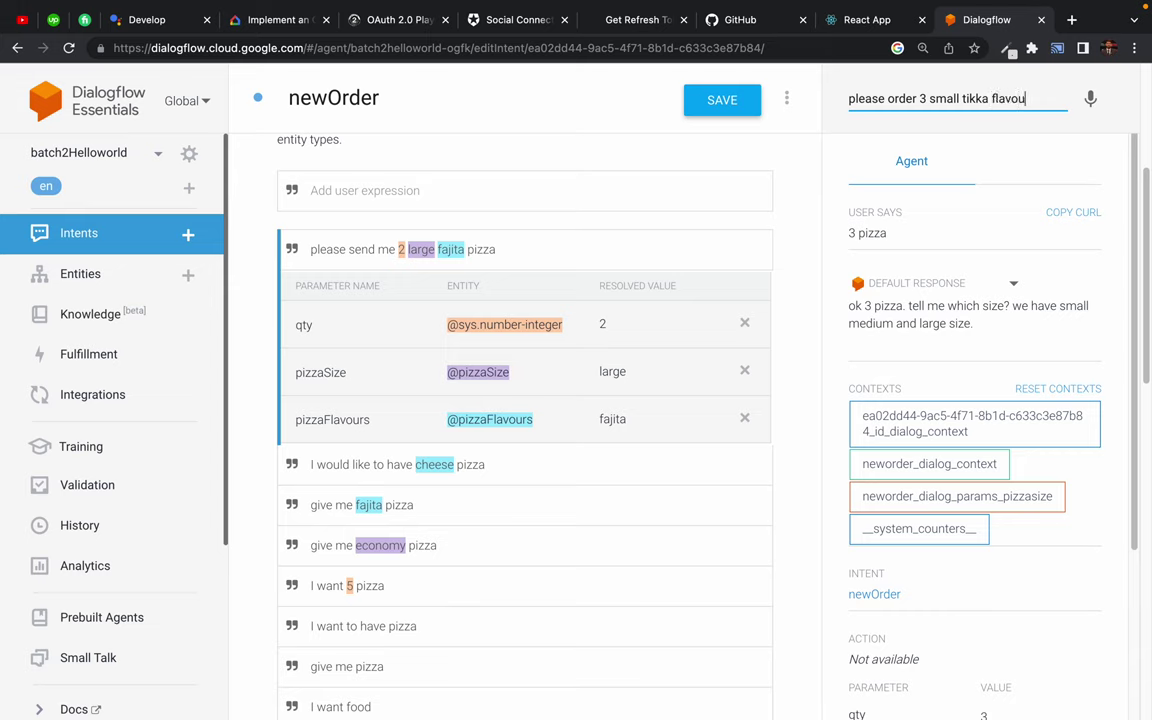
pyautogui.write('r pizza')
pyautogui.press('Return')
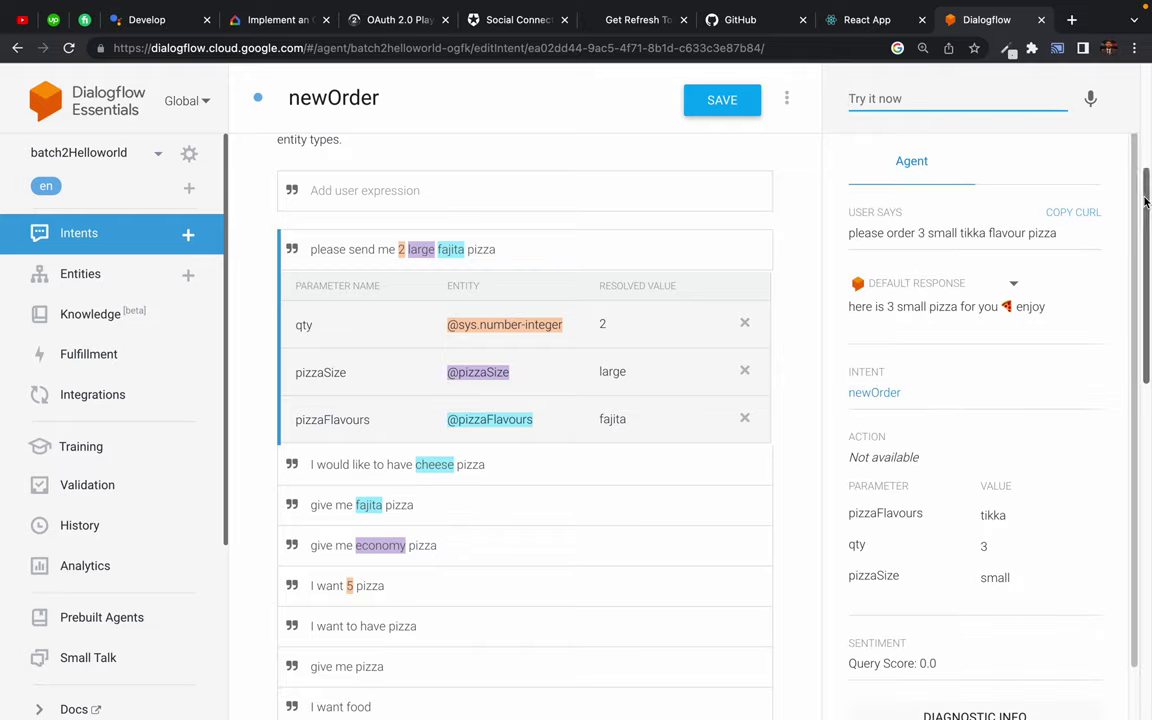
pyautogui.press('Down')
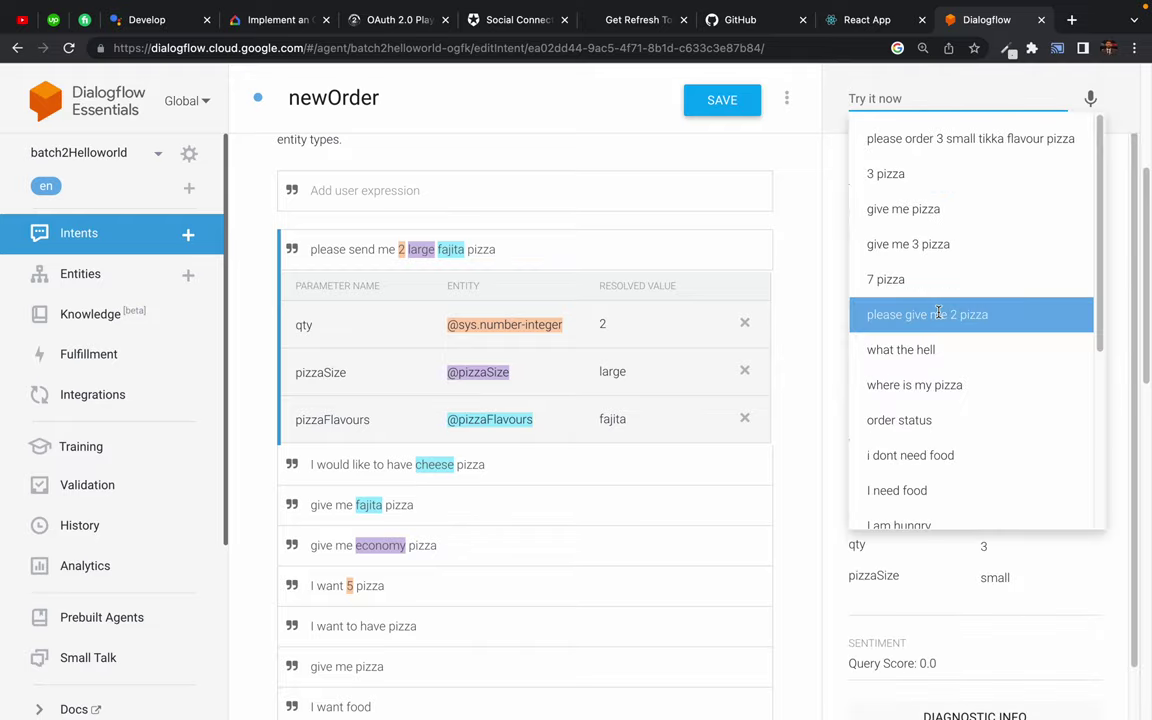
pyautogui.click(823, 293)
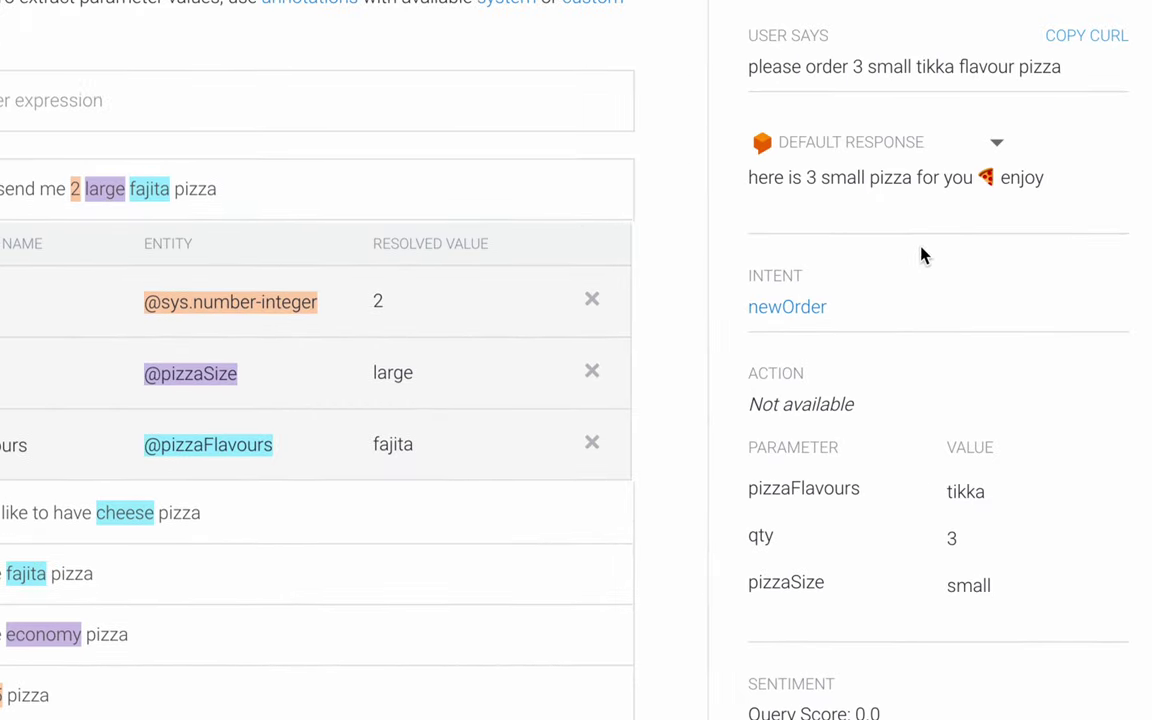
pyautogui.doubleClick(845, 178)
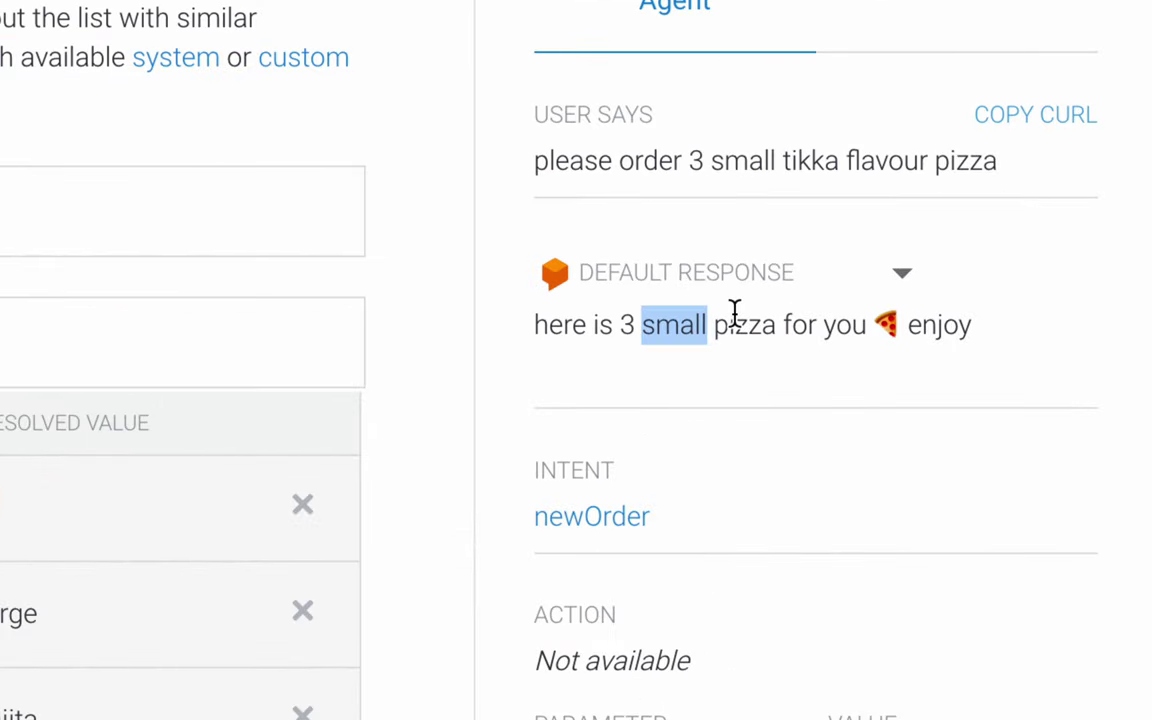
pyautogui.doubleClick(740, 320)
pyautogui.click(548, 329)
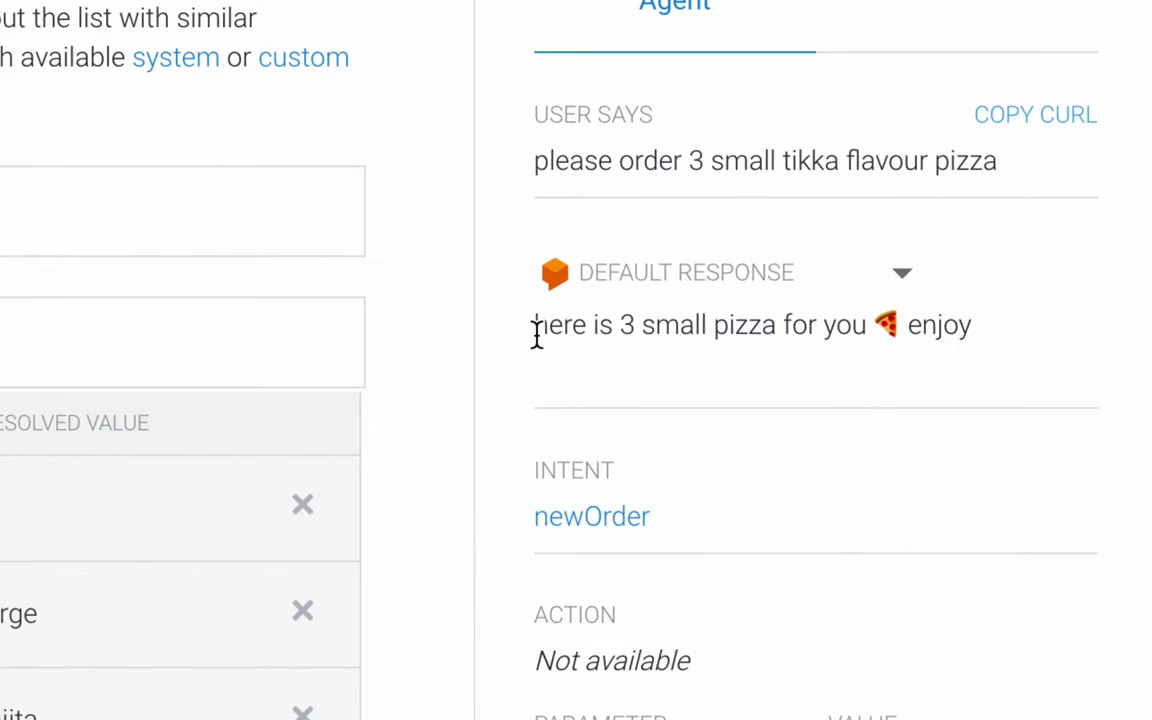
# - Mark the pizzaFlavours parameter as required and start its prompt with "what flavour? we have tikka"
pyautogui.scroll(-10, 378, 594)
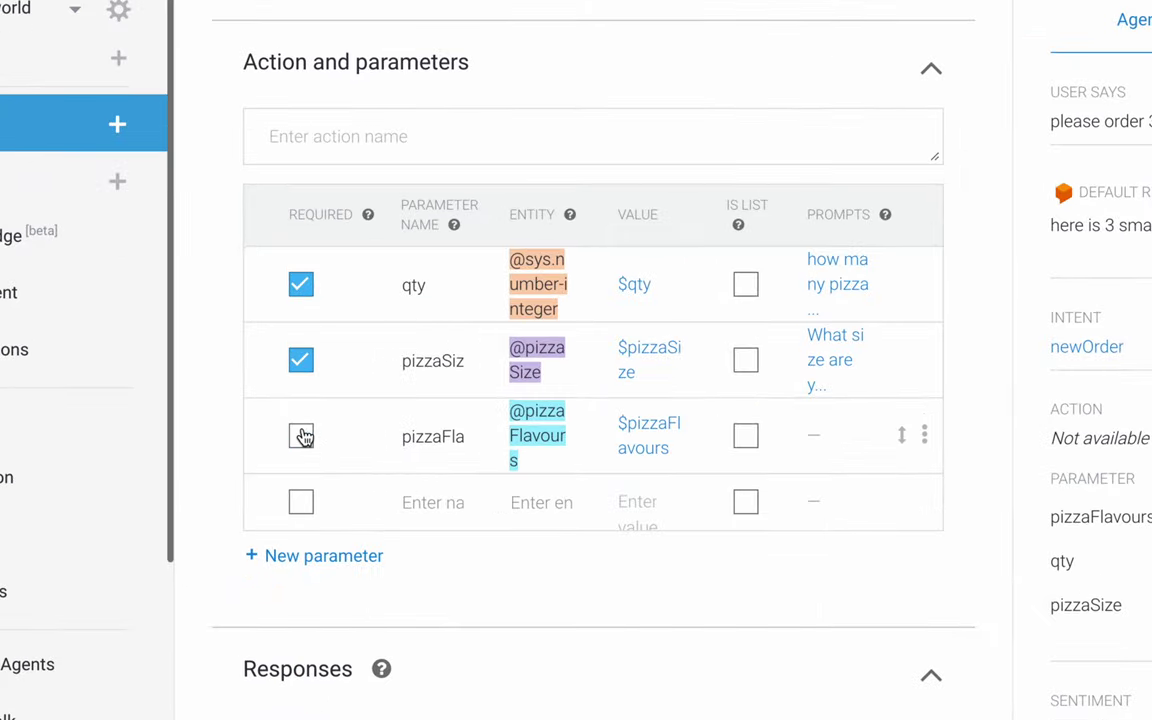
pyautogui.click(318, 455)
pyautogui.click(695, 445)
pyautogui.click(337, 425)
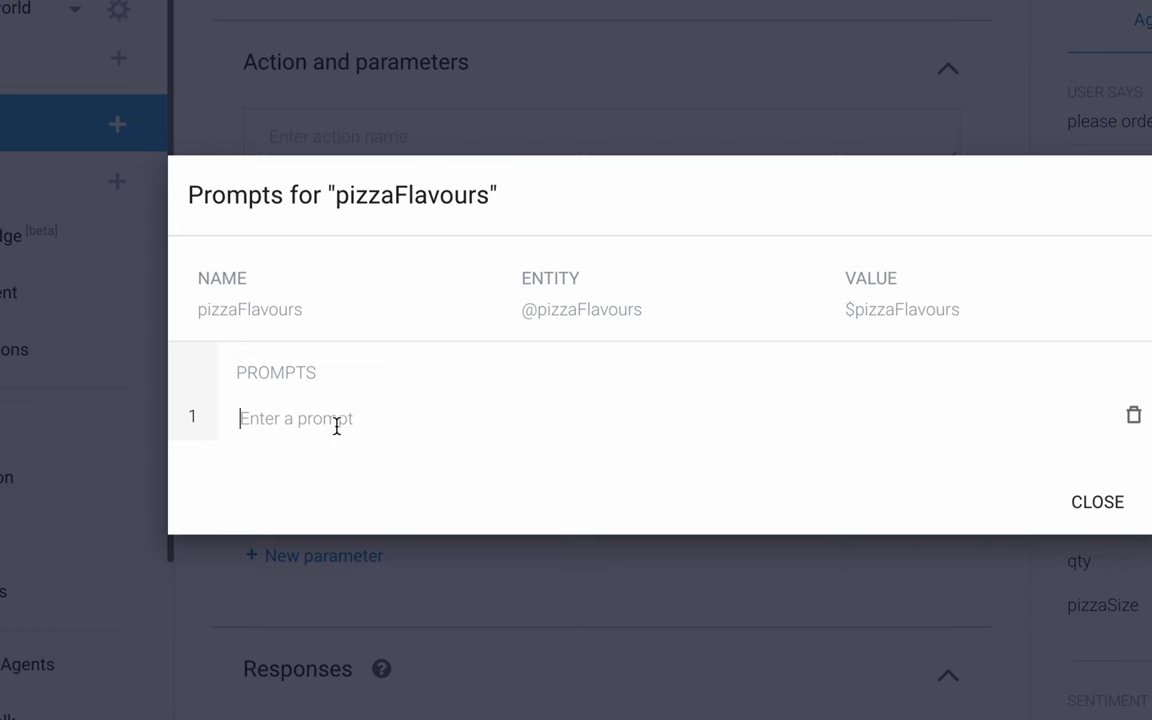
pyautogui.write('what flo')
pyautogui.press('BackSpace')
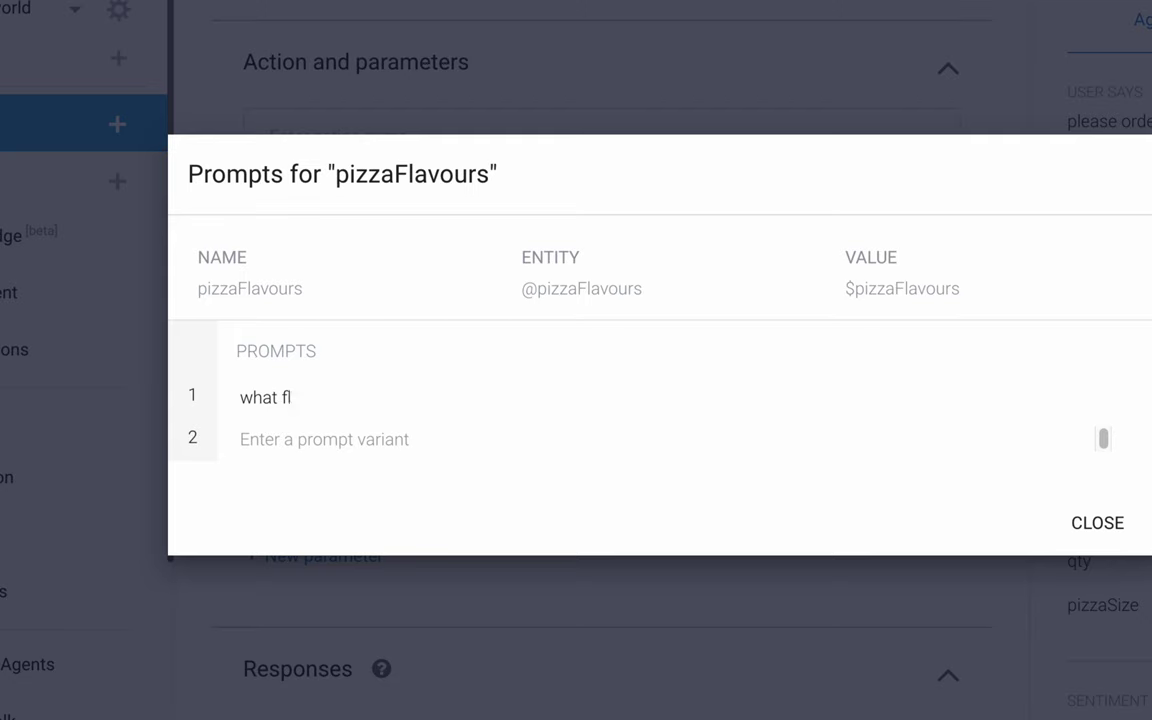
pyautogui.write('avour? we have')
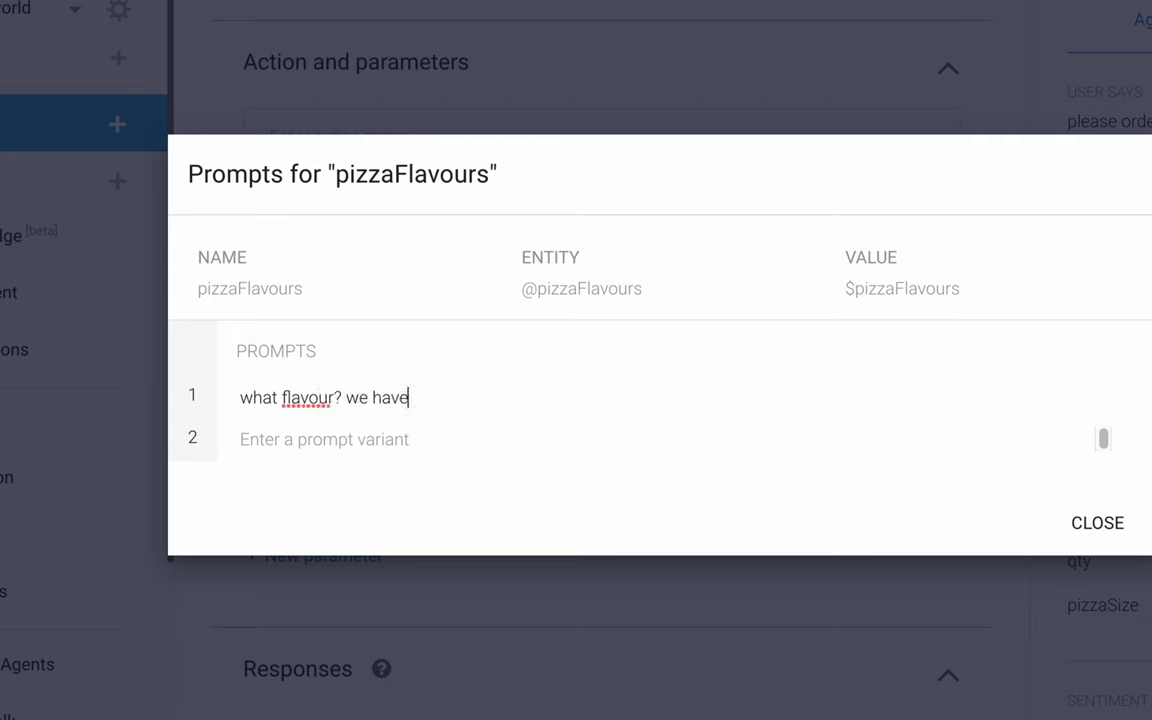
pyautogui.write(' tikka')
# - Respell "flavour" as "flavor" in the pizzaFlavours prompt
pyautogui.press('Home')
pyautogui.rightClick(308, 404)
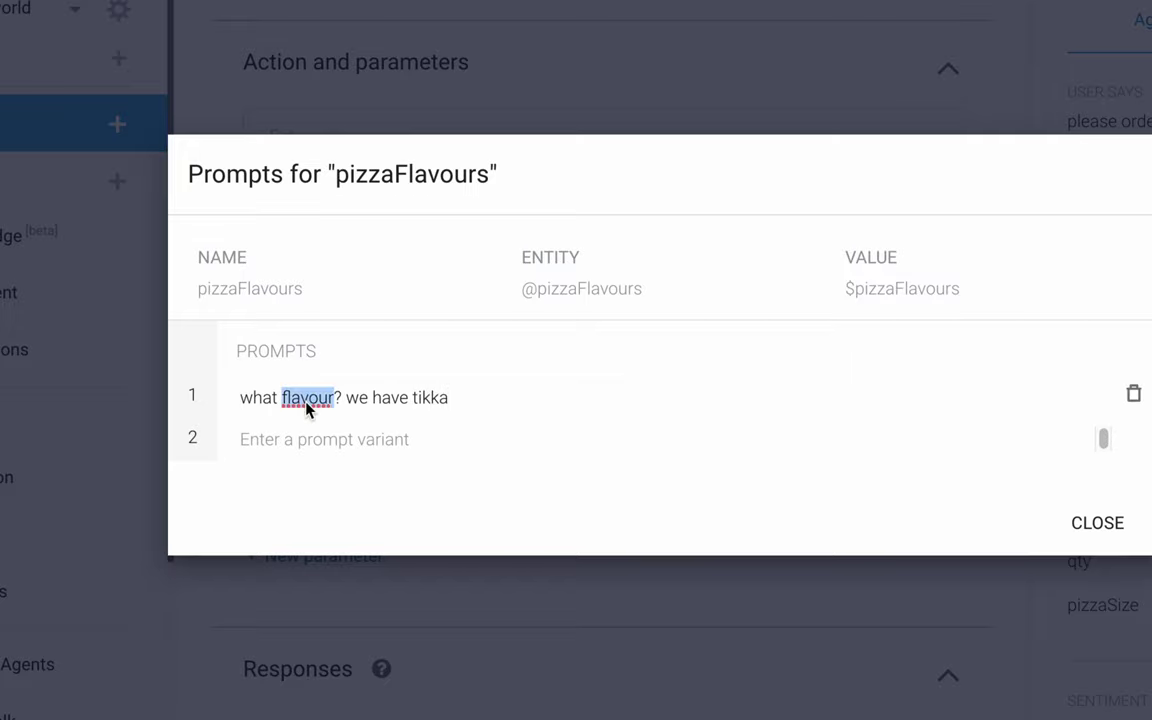
pyautogui.click(329, 398)
pyautogui.click(334, 398)
pyautogui.press('Right')
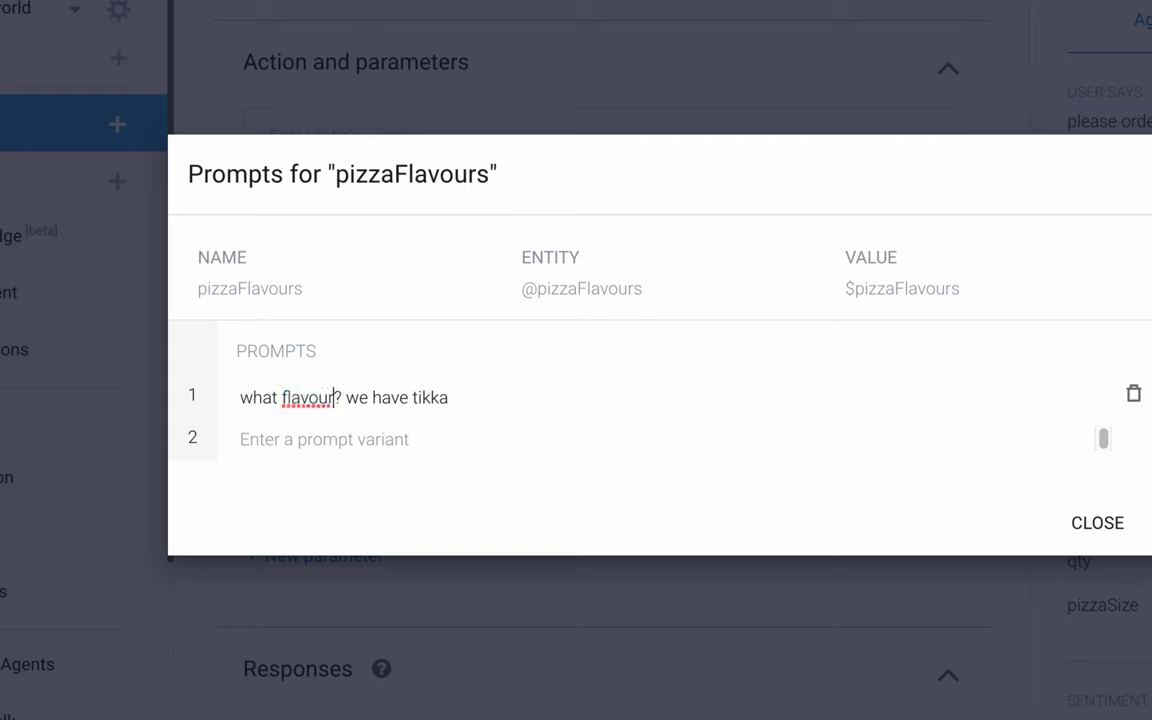
pyautogui.press('BackSpace')
pyautogui.press('BackSpace')
pyautogui.press('BackSpace')
pyautogui.press('BackSpace')
pyautogui.press('BackSpace')
pyautogui.write('avor')
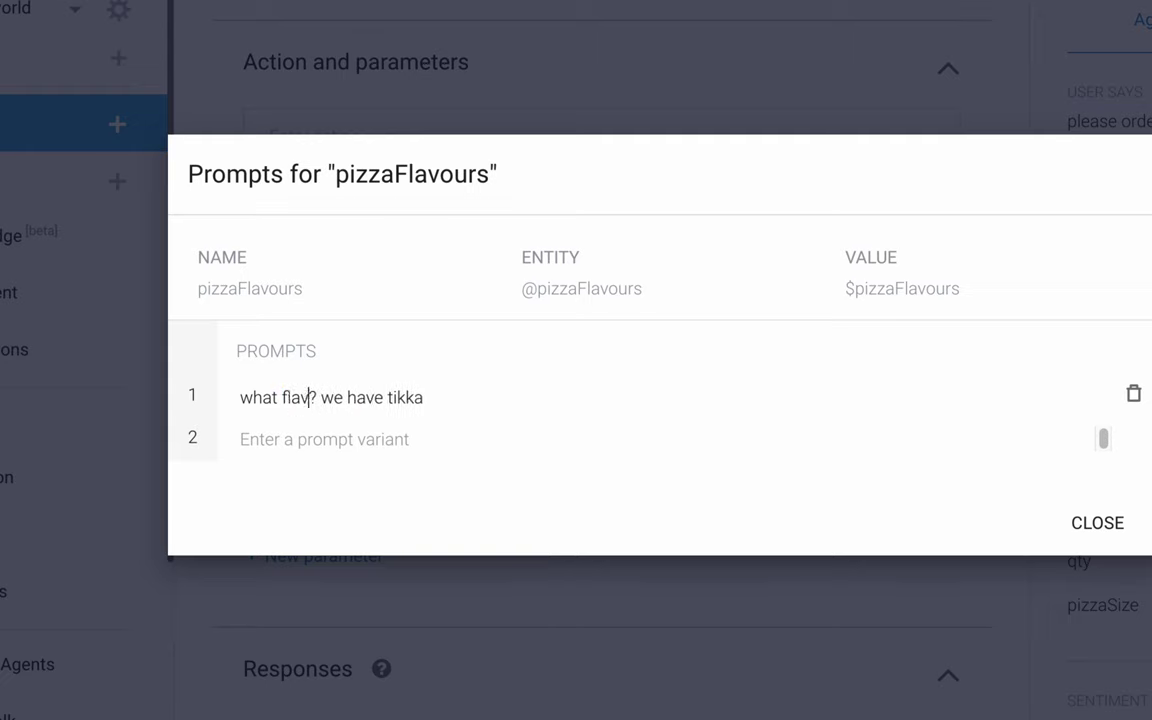
pyautogui.press('BackSpace')
pyautogui.press('BackSpace')
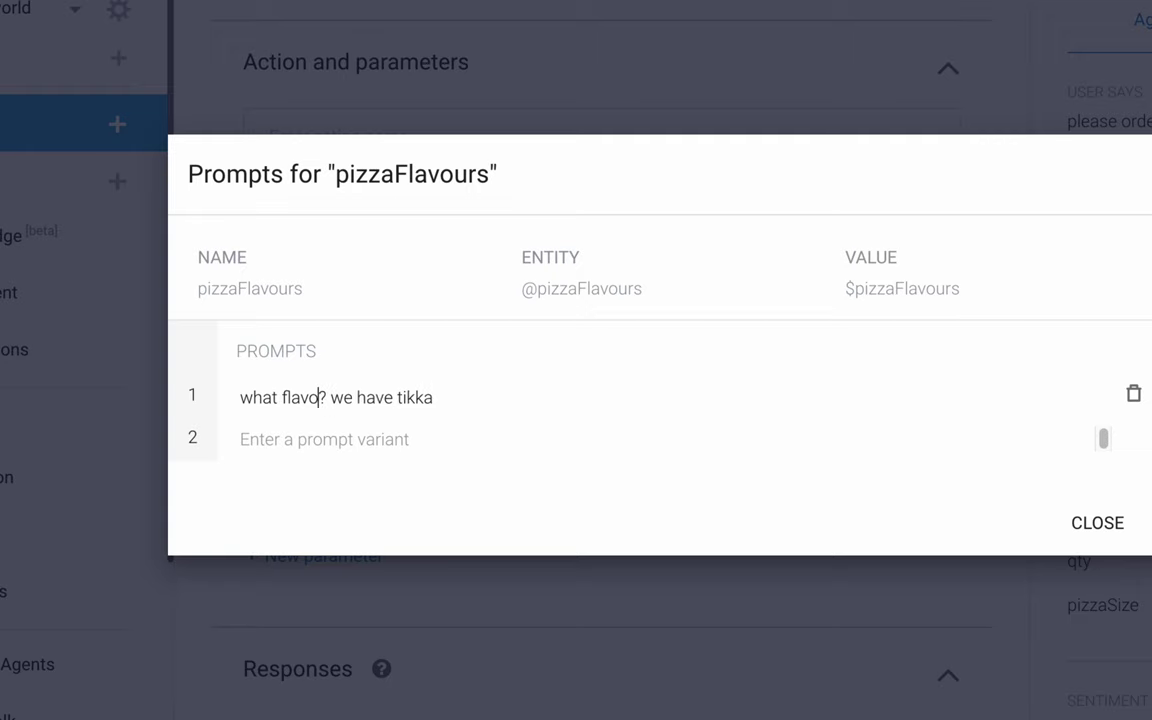
pyautogui.write('ur')
pyautogui.press('BackSpace')
pyautogui.press('BackSpace')
pyautogui.press('BackSpace')
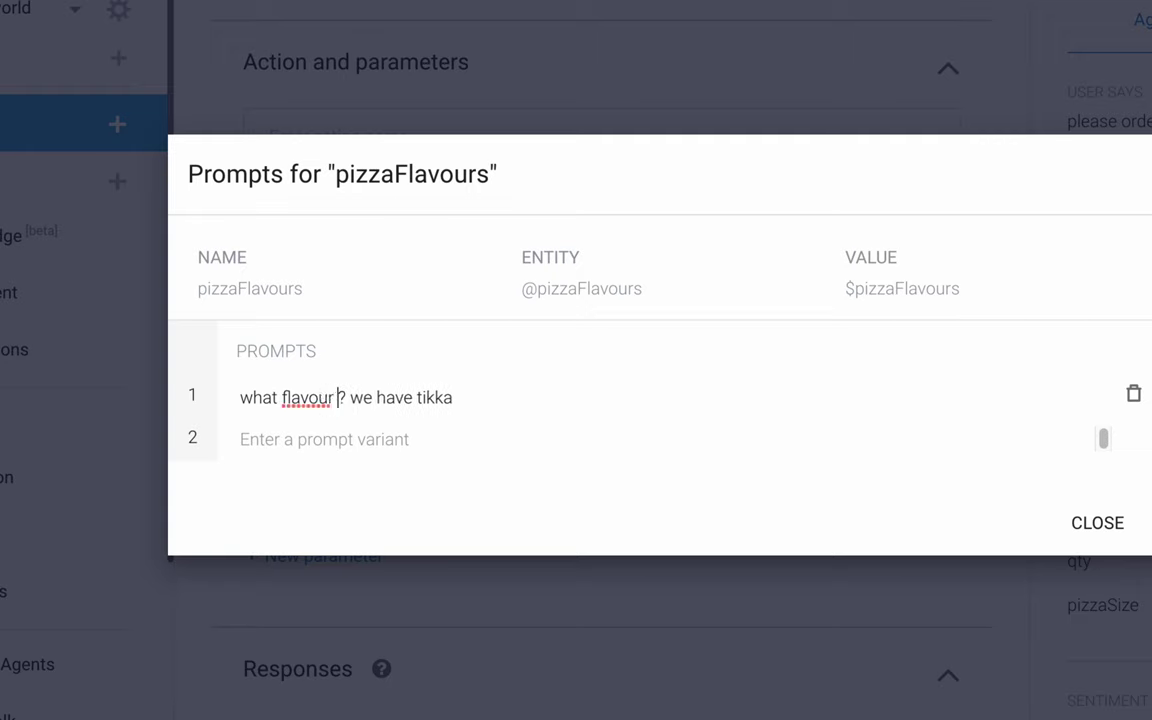
pyautogui.write('r')
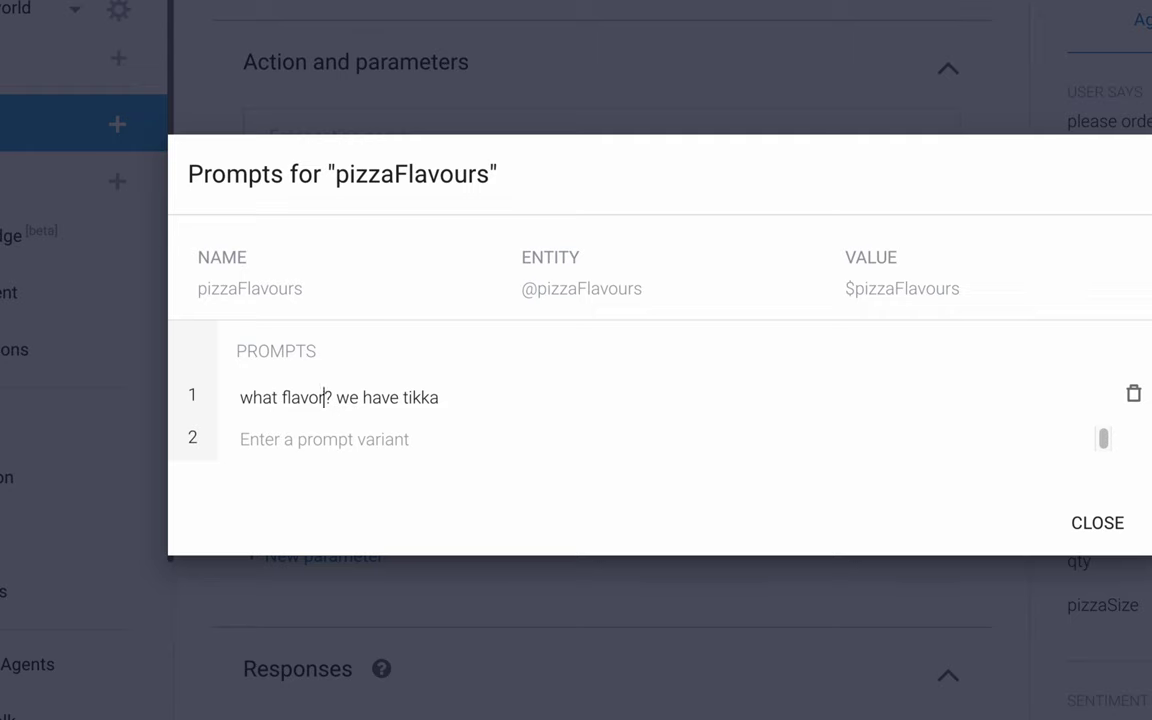
# - Extend the pizzaFlavours prompt after "tikka" with ", cheese, fajita and pepperoni", using the corrected spelling of pepperoni
pyautogui.click(466, 393)
pyautogui.press('BackSpace')
pyautogui.moveTo(420, 172); pyautogui.dragTo(481, 165)
pyautogui.click(424, 363)
pyautogui.write(', cheese, fajita')
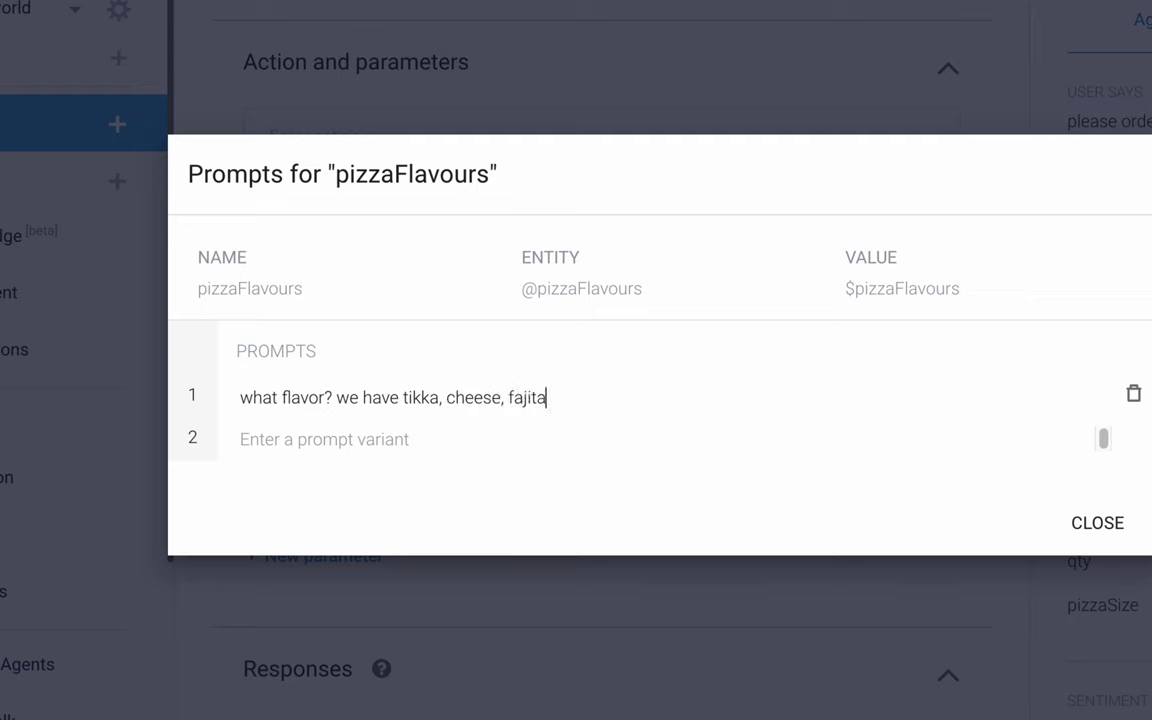
pyautogui.write(' and paproni')
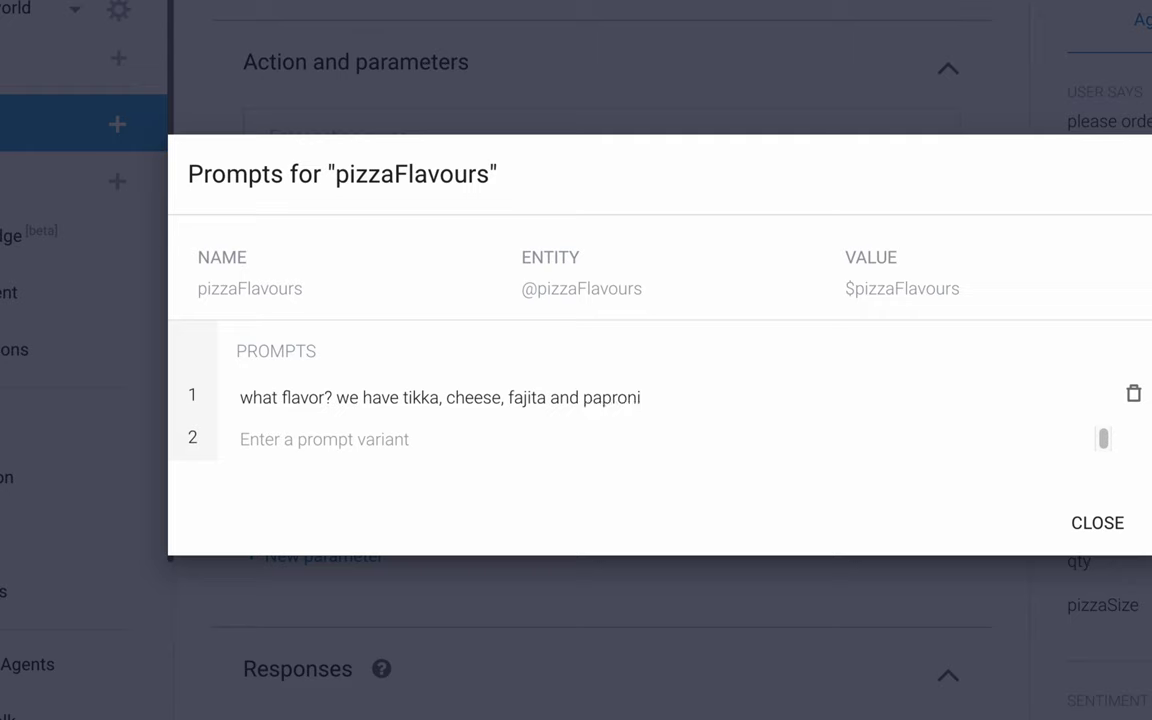
pyautogui.press('BackSpace')
pyautogui.press('BackSpace')
pyautogui.press('BackSpace')
pyautogui.press('BackSpace')
pyautogui.press('BackSpace')
pyautogui.press('BackSpace')
pyautogui.write('eproni')
pyautogui.rightClick(606, 400)
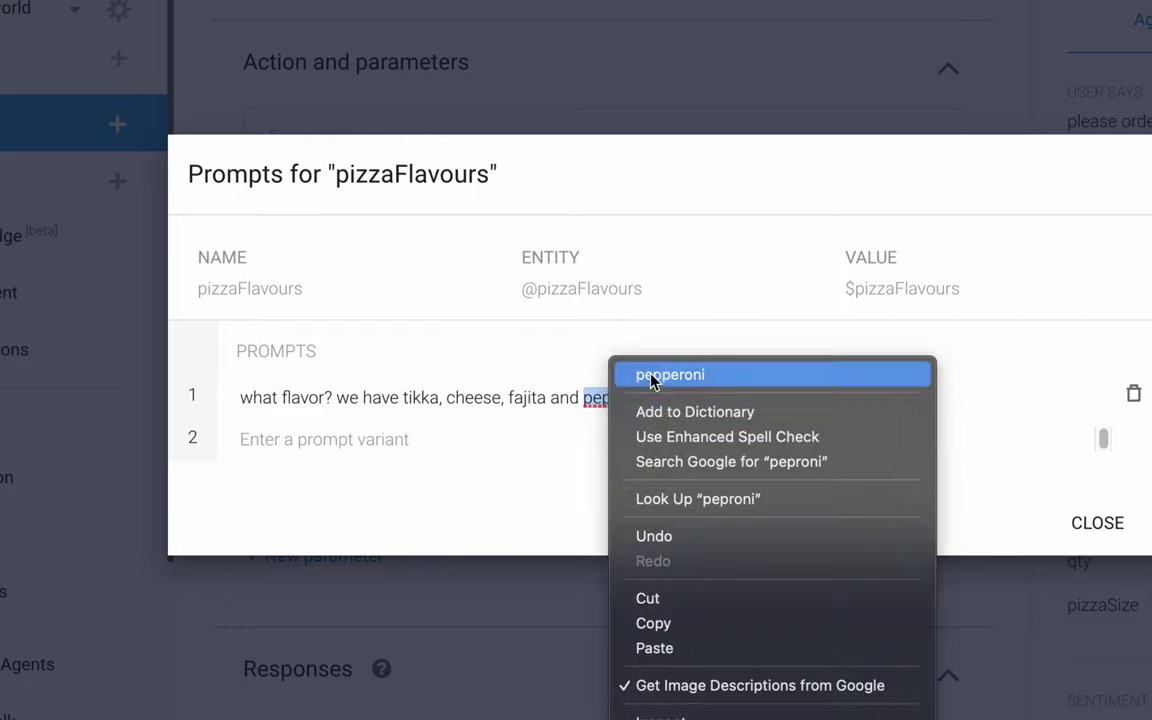
pyautogui.click(650, 376)
# - End the pizzaFlavours prompt with the word "pizza" and save the newOrder intent
pyautogui.write('pizza')
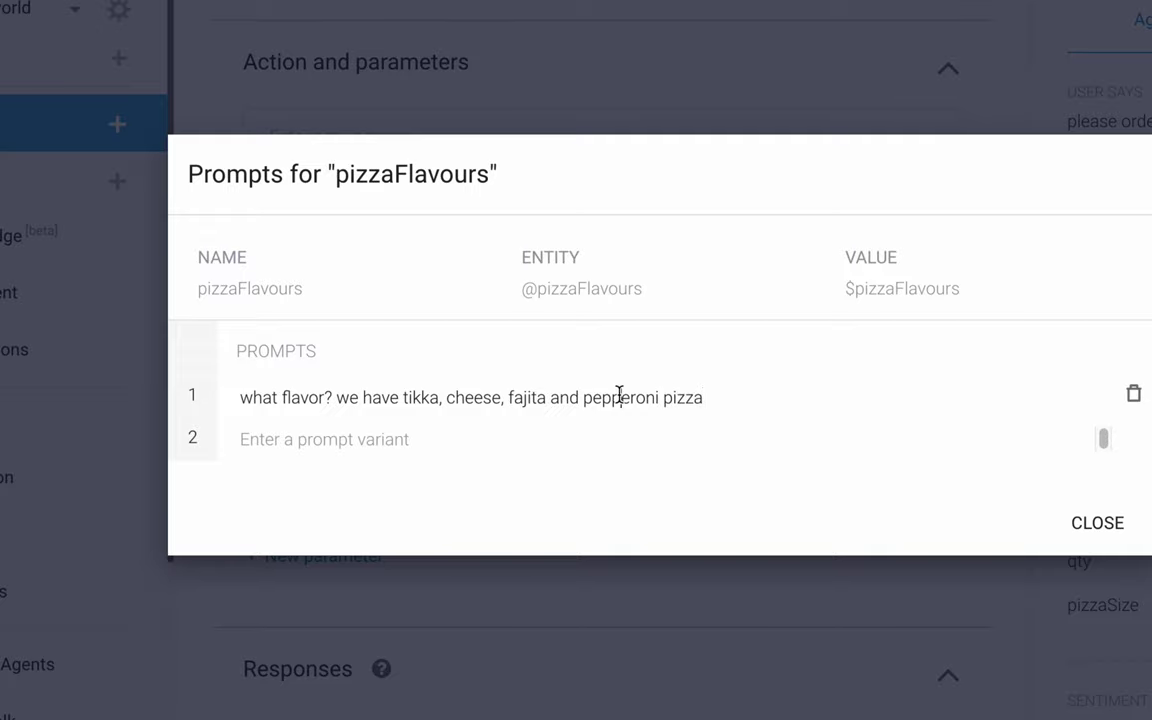
pyautogui.hotkey('ctrl', 'a')
pyautogui.click(1097, 522)
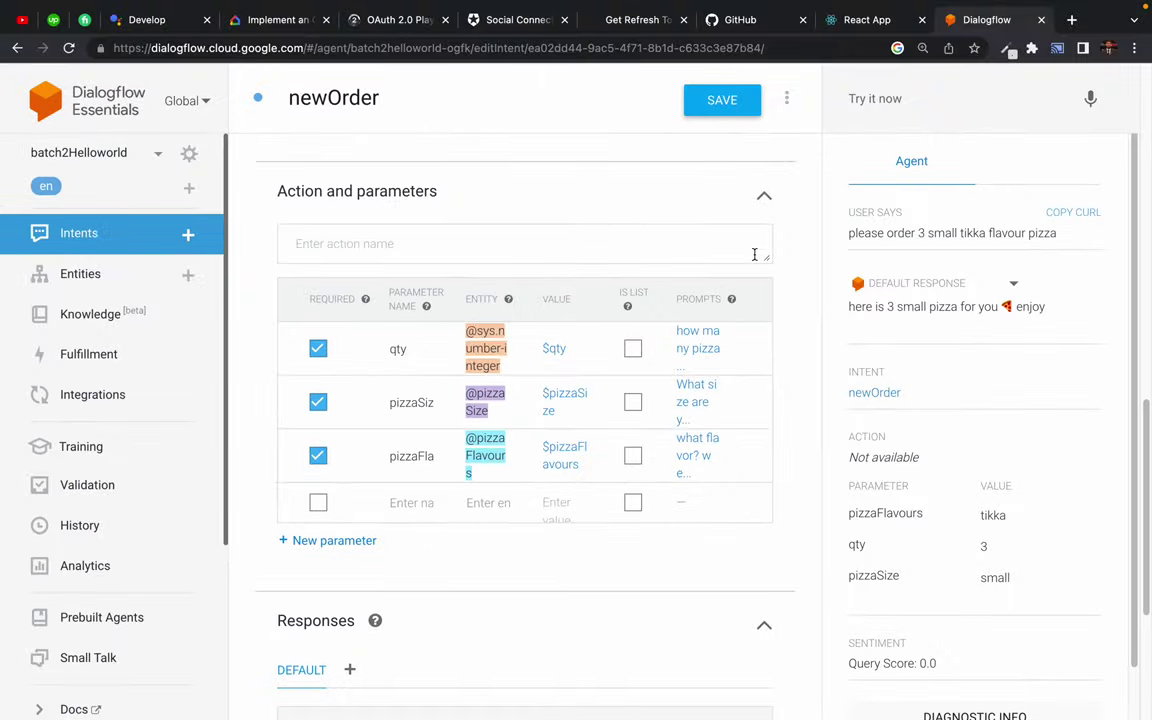
pyautogui.click(705, 100)
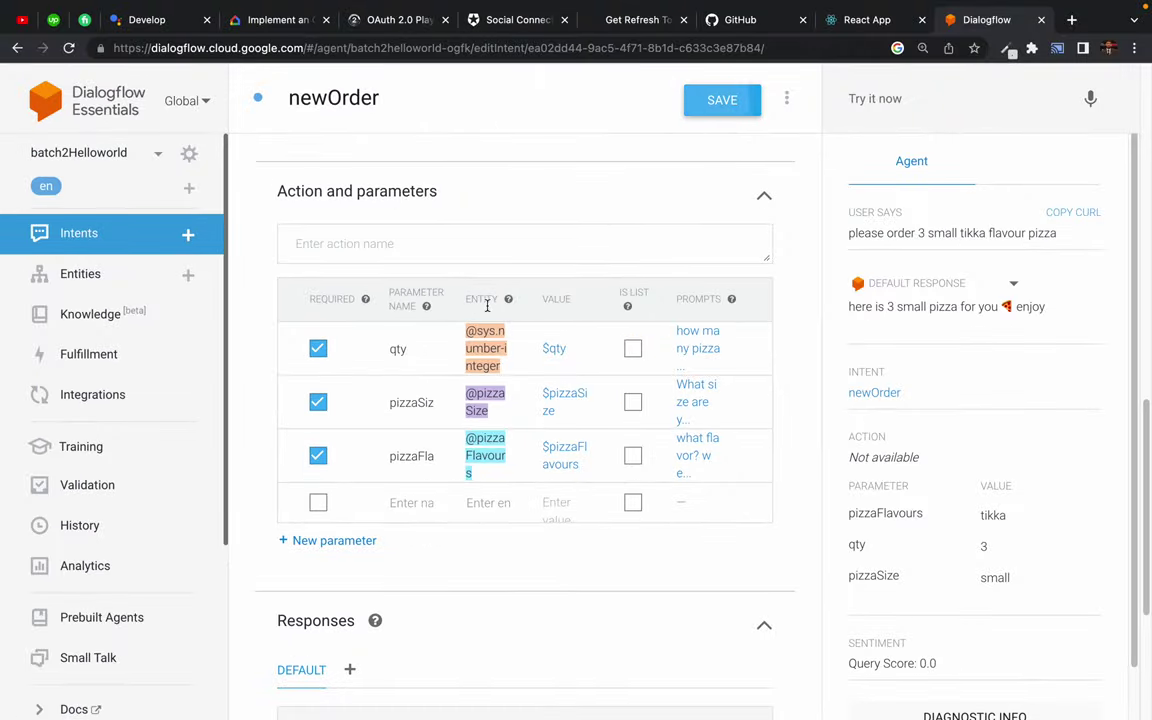
# - Insert $pizzaFlavours after $pizzaSize in the newOrder text response and save the intent
pyautogui.scroll(-3, 394, 513)
pyautogui.click(589, 470)
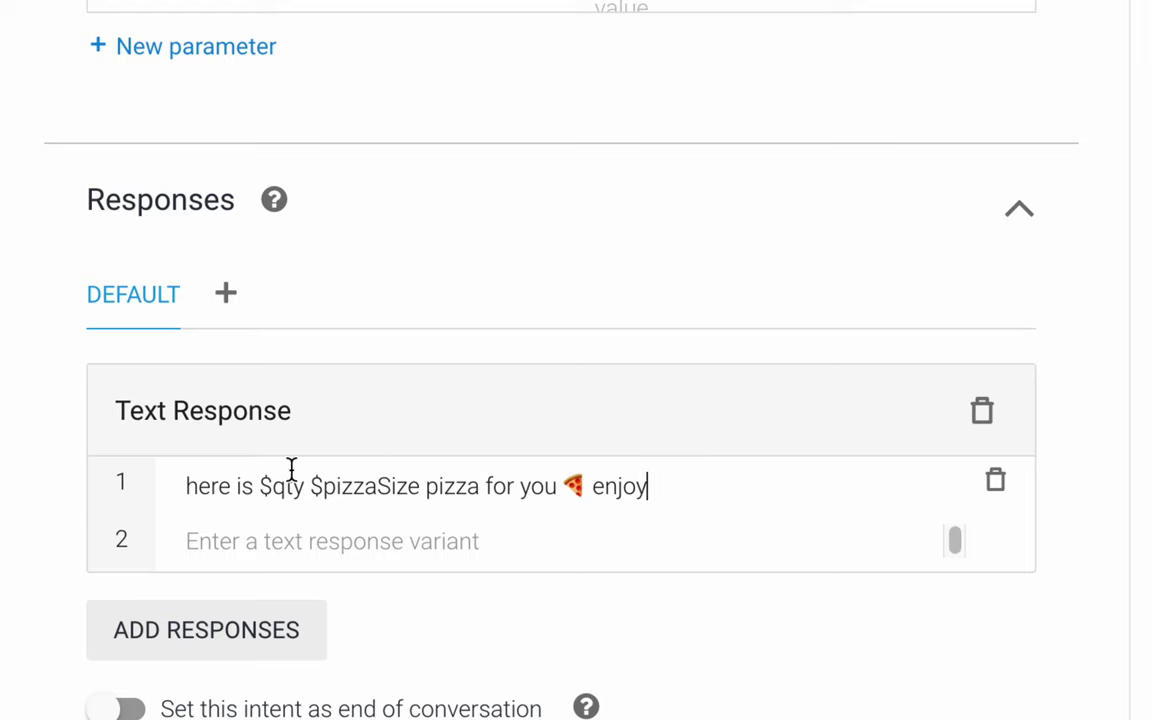
pyautogui.moveTo(217, 486); pyautogui.dragTo(490, 486)
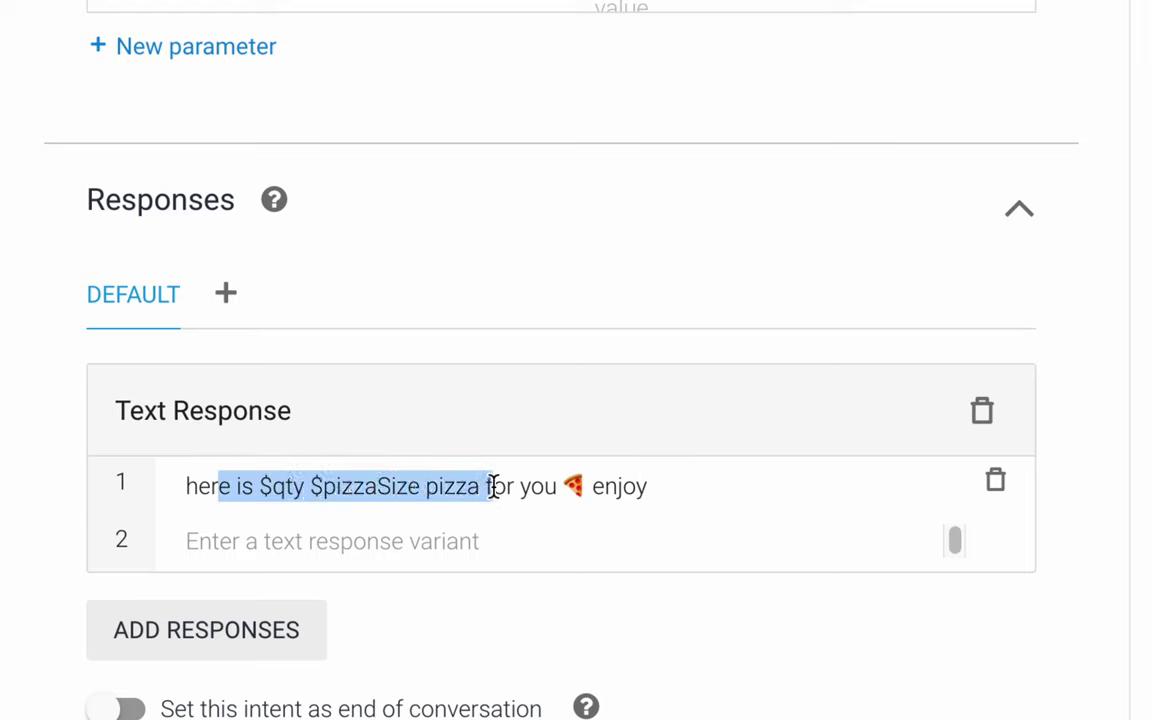
pyautogui.click(470, 486)
pyautogui.click(424, 486)
pyautogui.write('$')
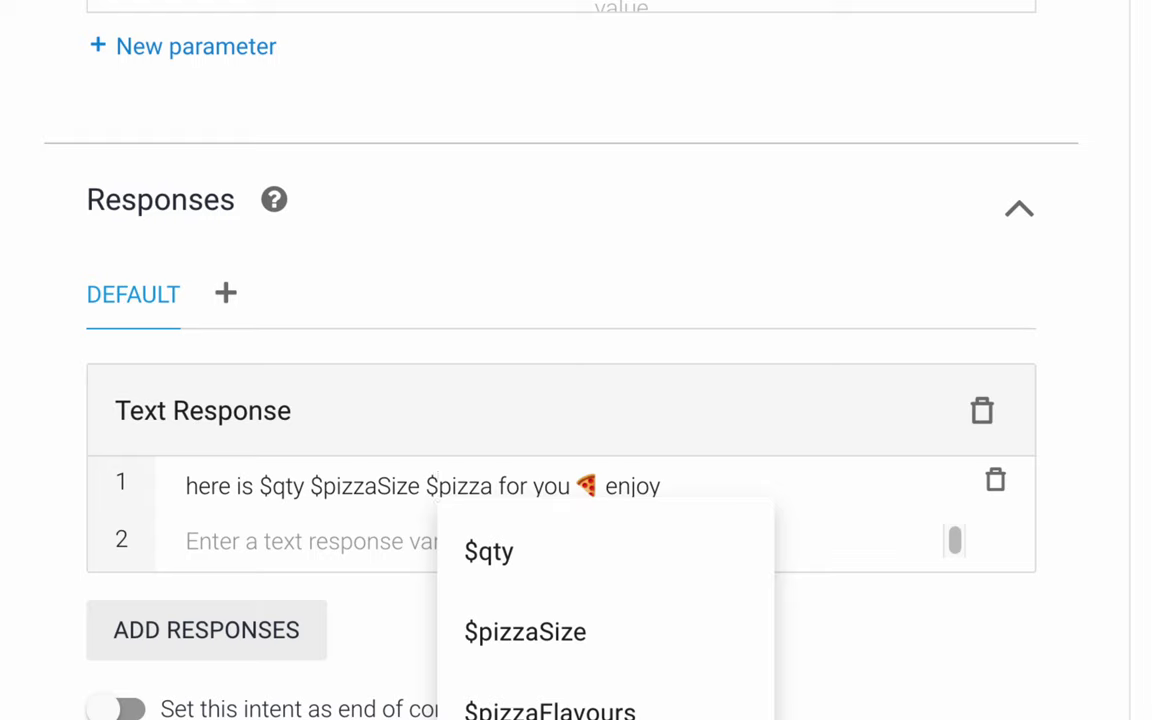
pyautogui.click(511, 700)
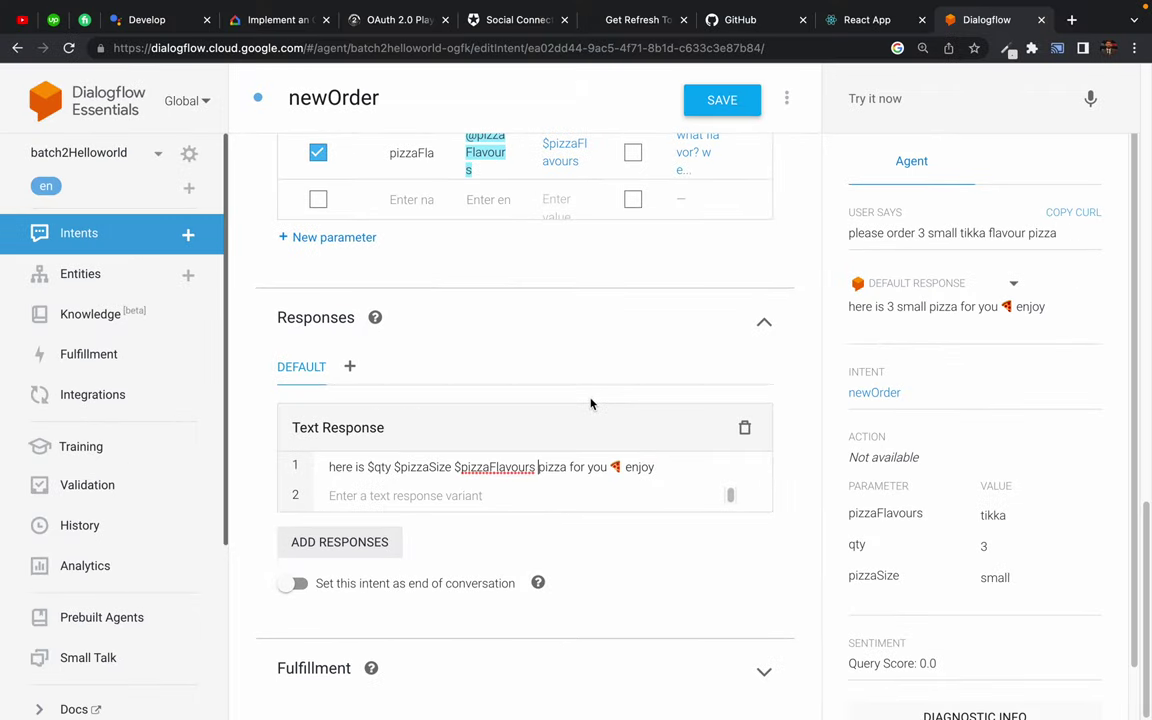
pyautogui.click(720, 100)
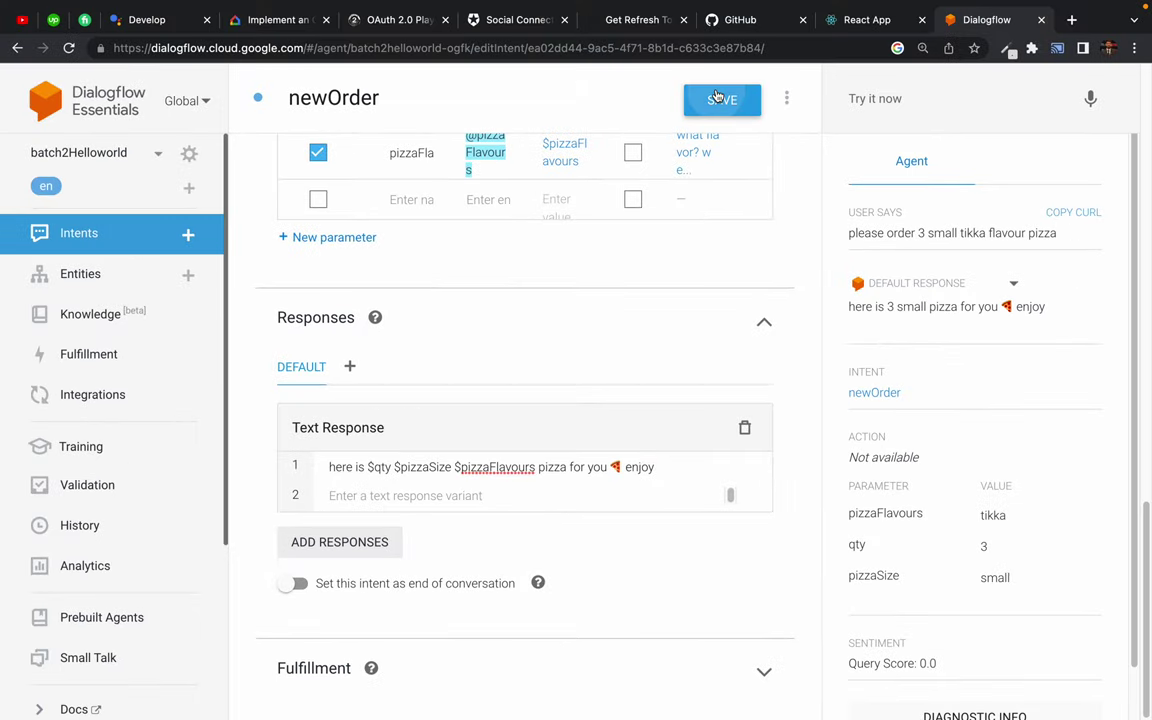
# - Test the agent again with "please order 3 small tikka flavour pizza" and check the flavour wording in its response
pyautogui.tripleClick(878, 230)
pyautogui.hotkey('ctrl', 'c')
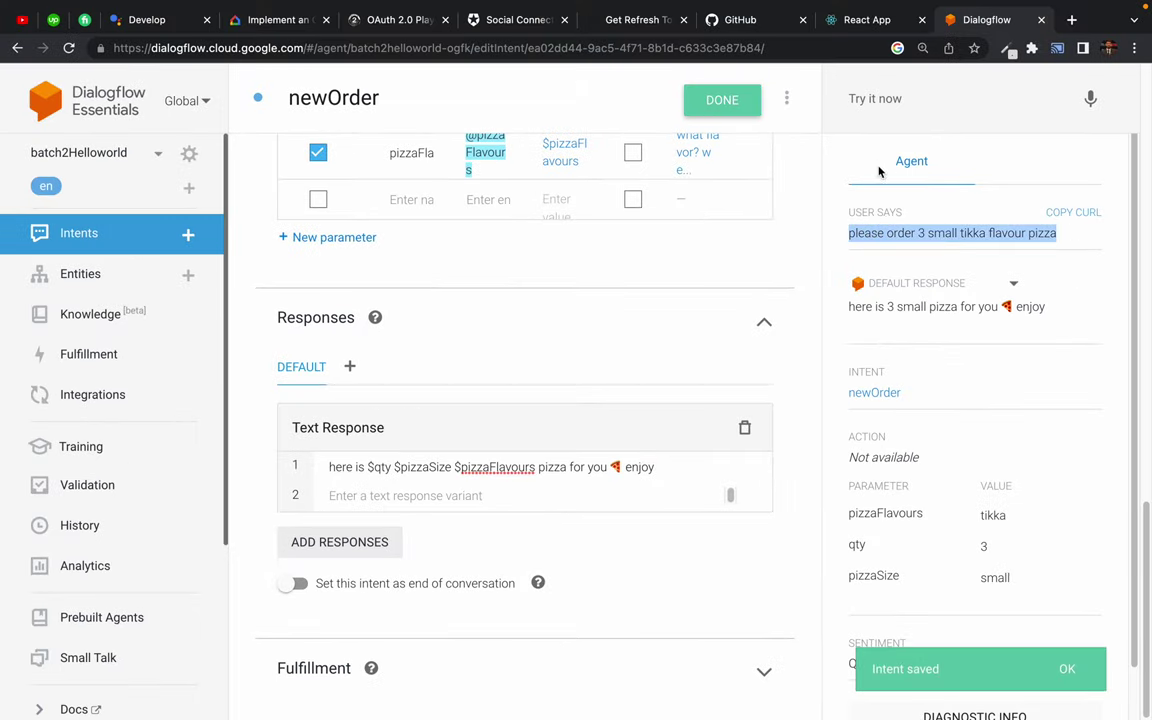
pyautogui.click(858, 97)
pyautogui.hotkey('ctrl', 'v')
pyautogui.press('Return')
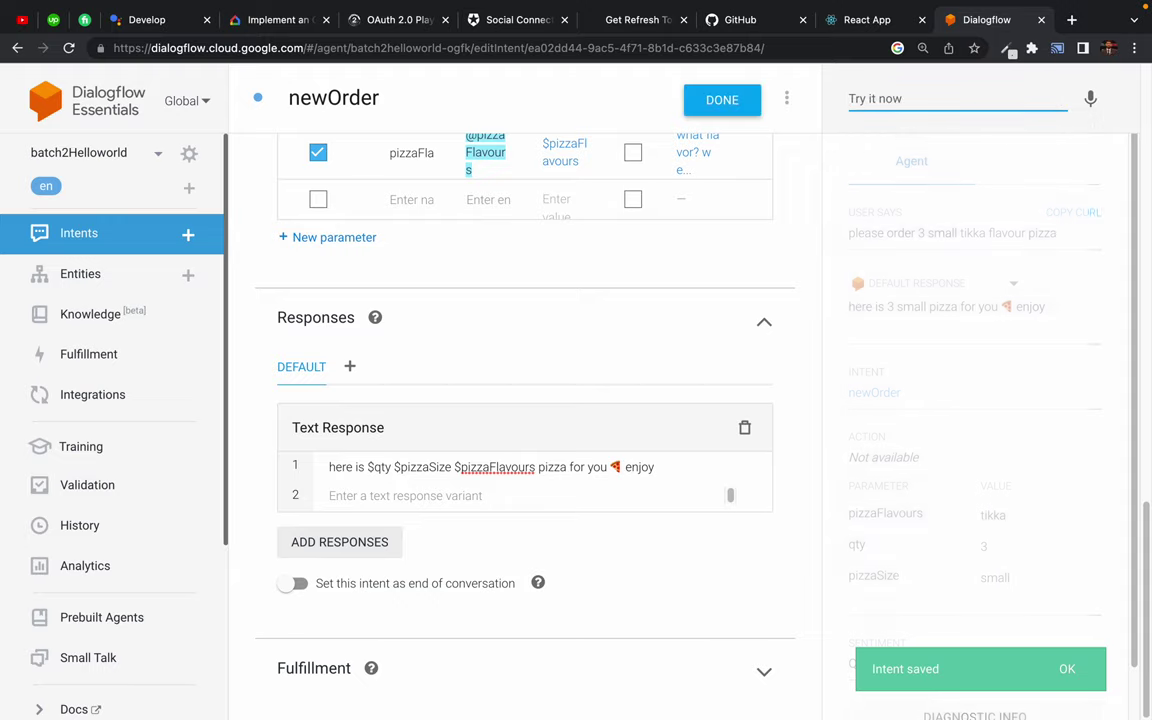
pyautogui.press('Down')
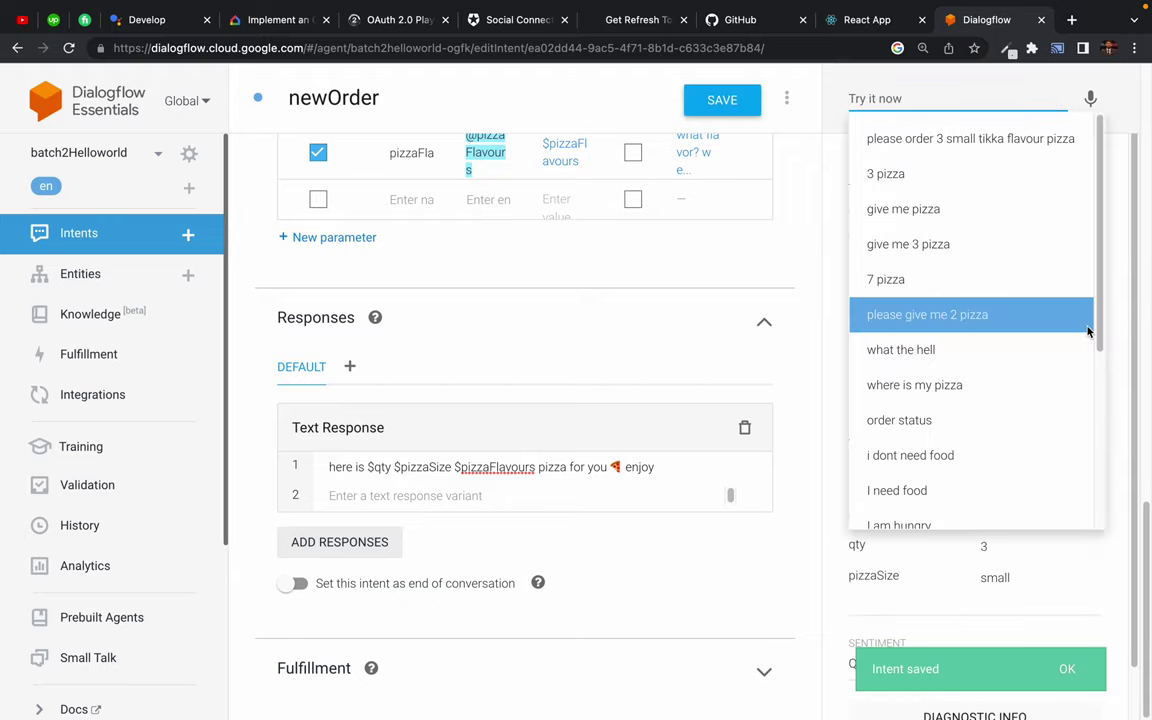
pyautogui.press('Escape')
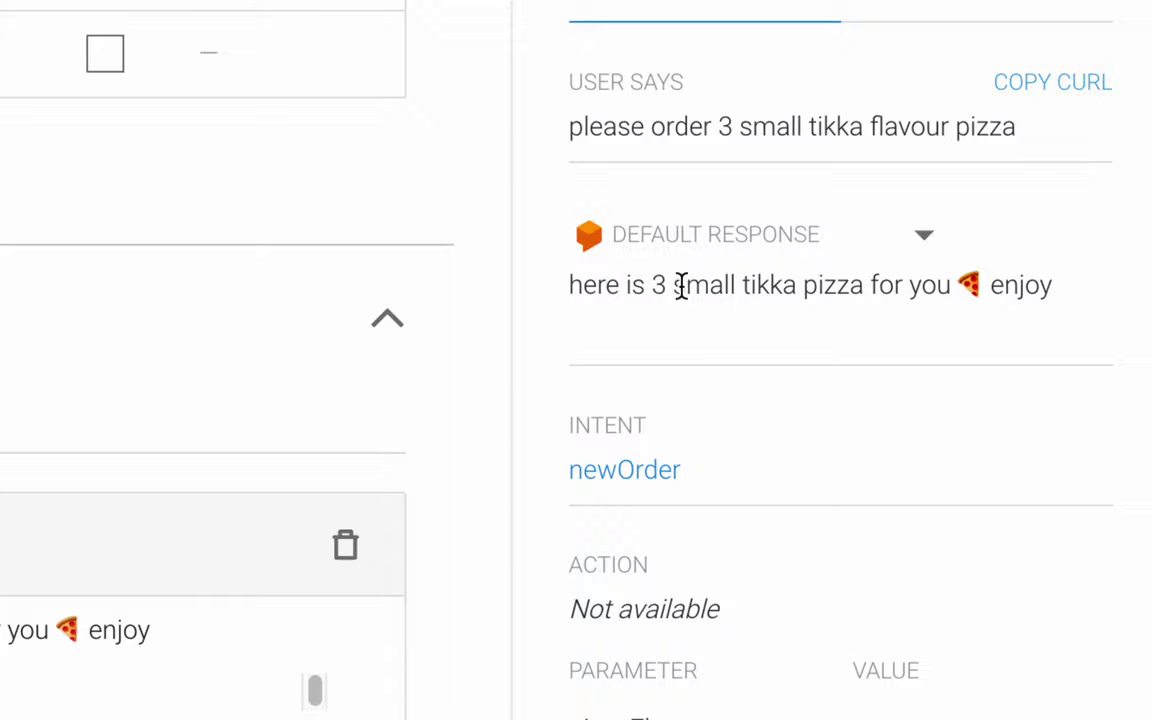
pyautogui.moveTo(607, 287); pyautogui.dragTo(864, 288)
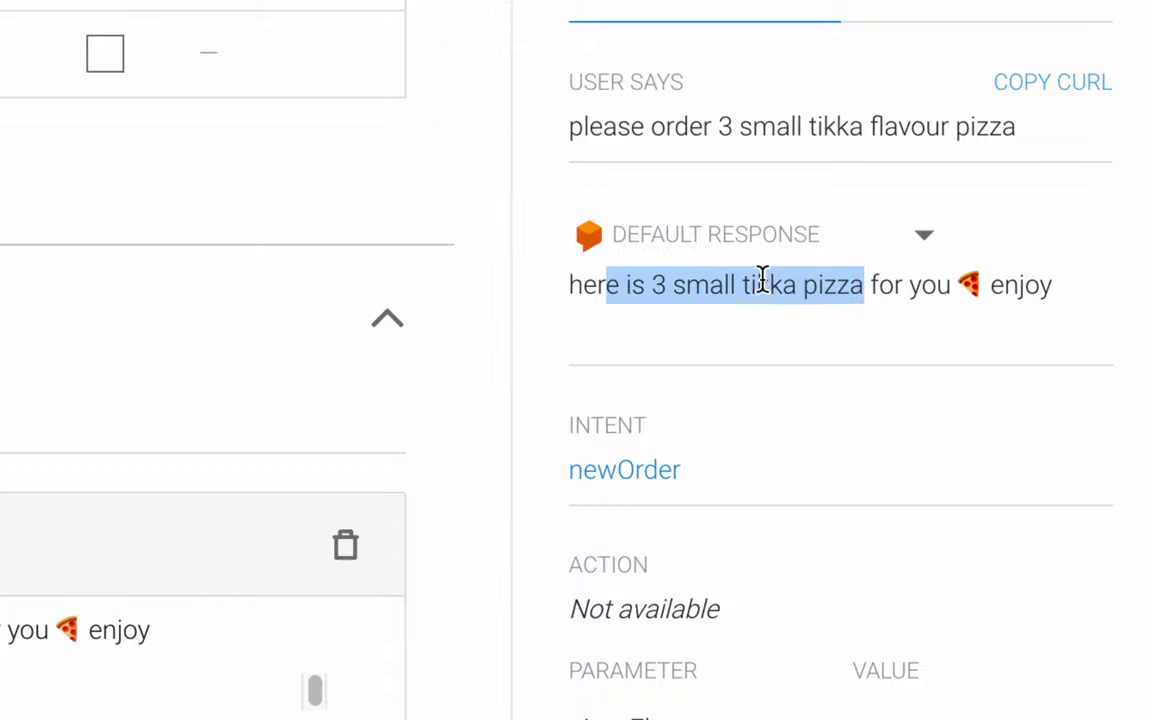
pyautogui.doubleClick(766, 284)
pyautogui.doubleClick(836, 287)
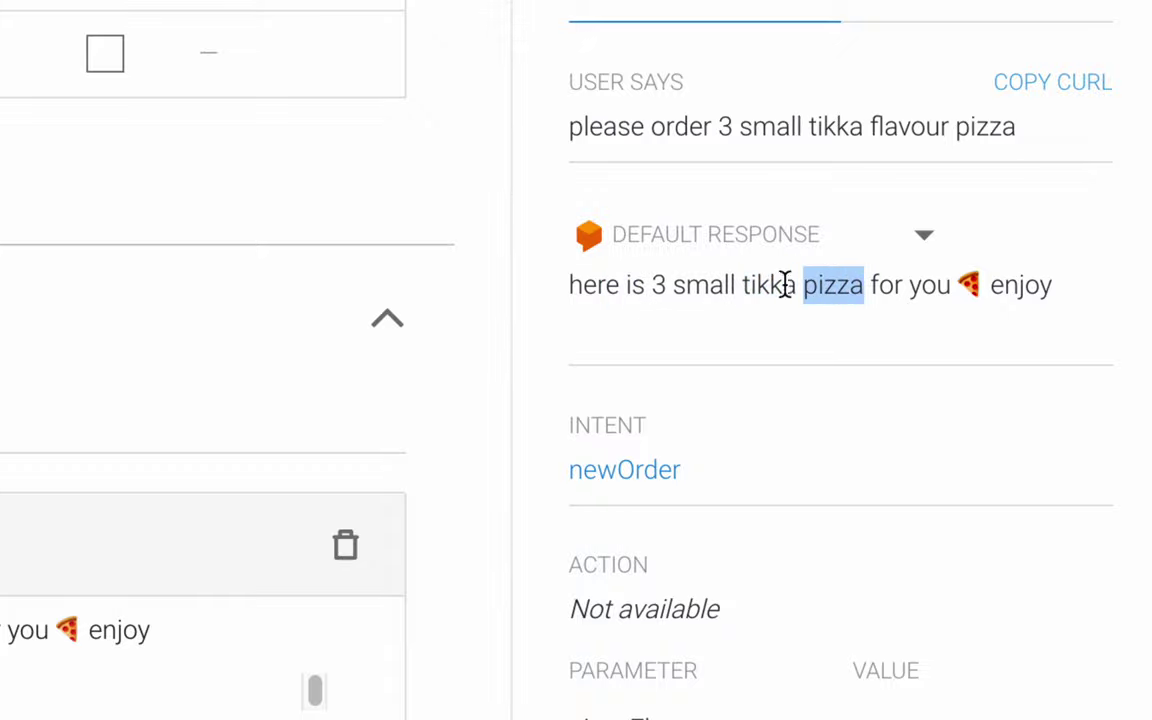
pyautogui.click(770, 290)
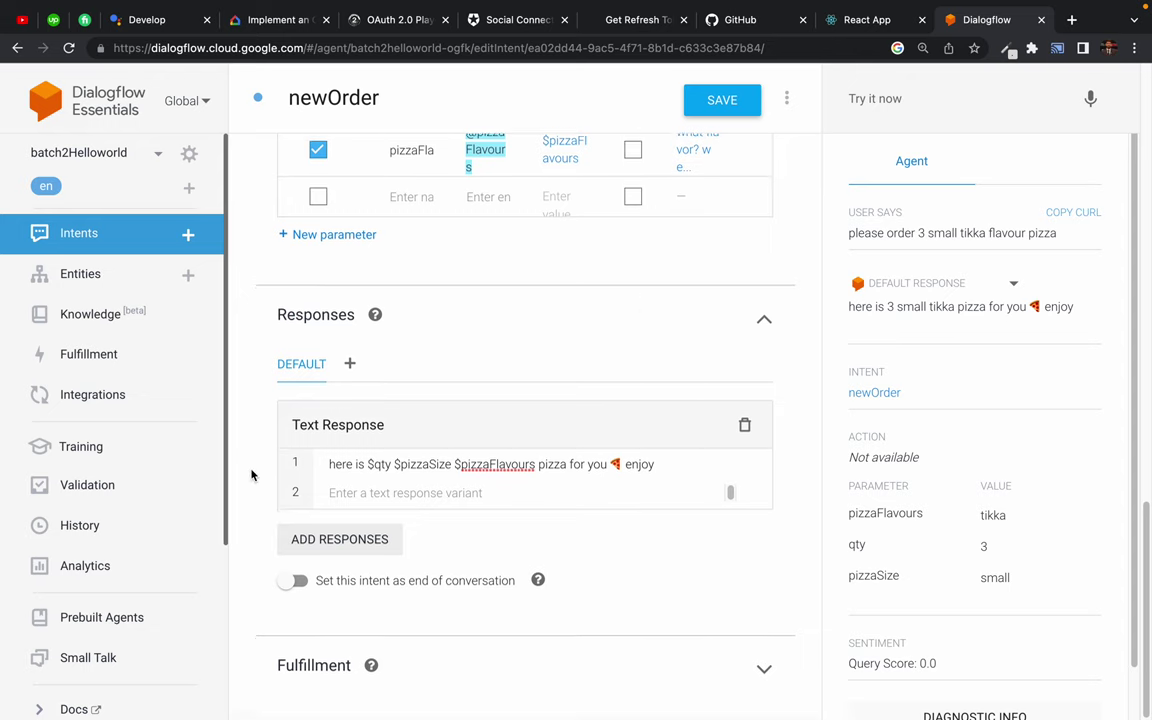
# - Save the newOrder intent again and go back to its training phrases
pyautogui.click(726, 100)
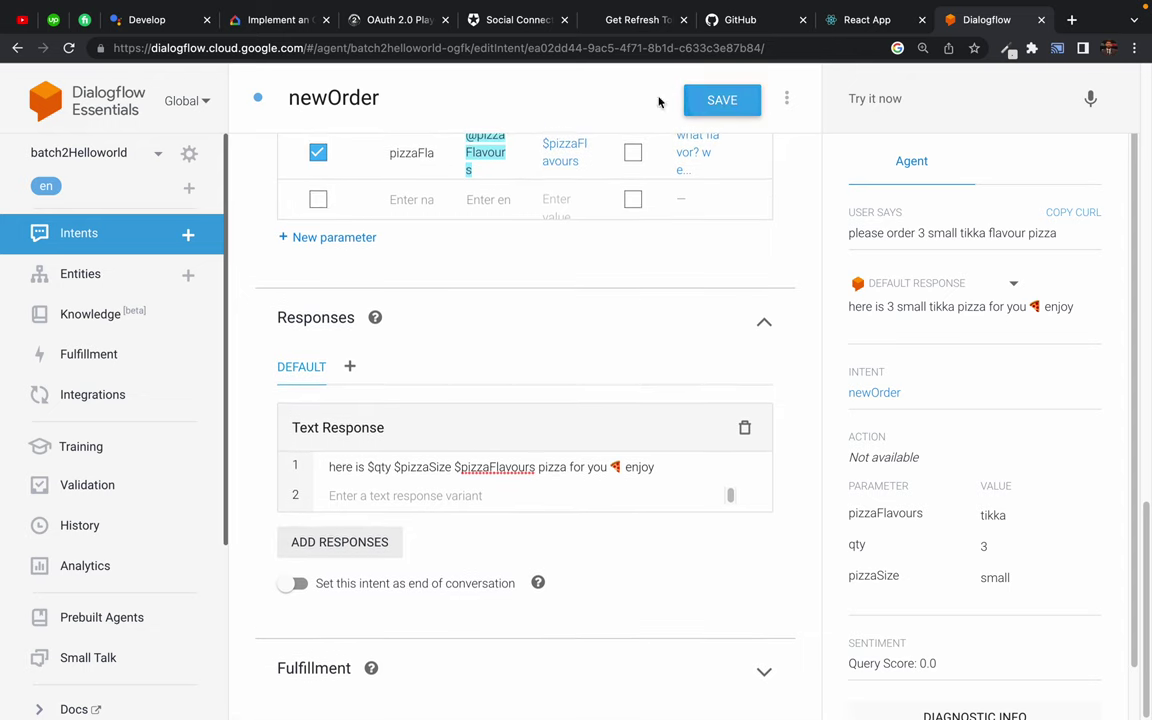
pyautogui.scroll(10, 246, 317)
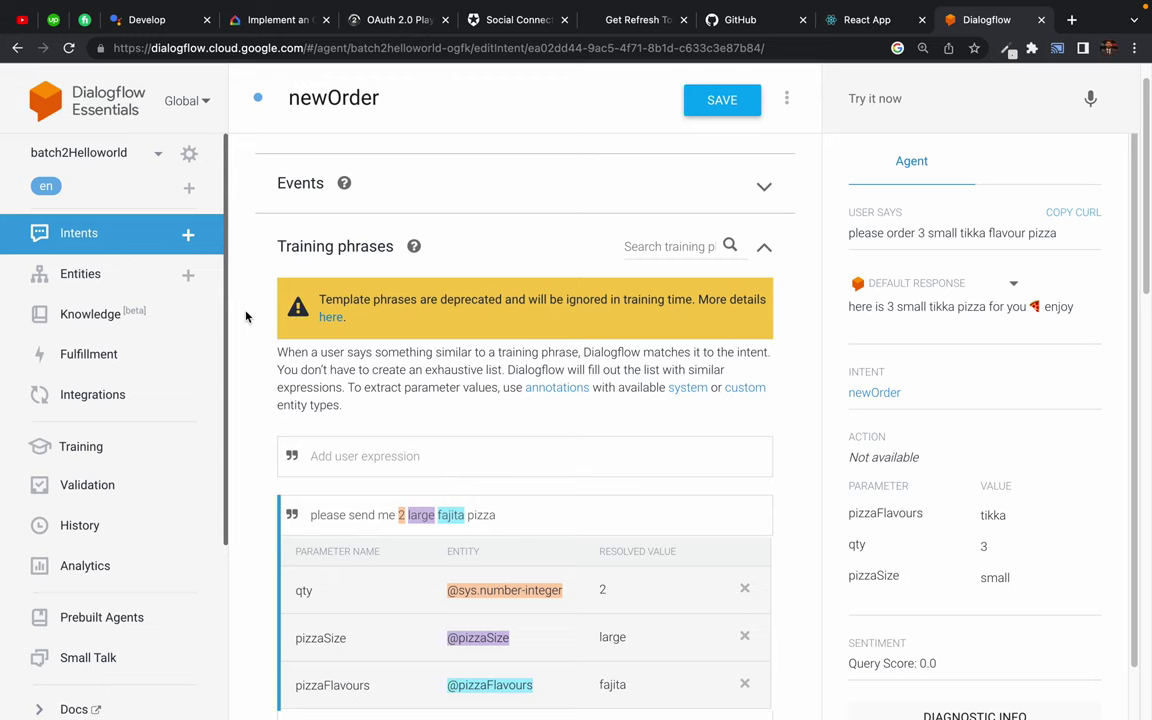
pyautogui.moveTo(241, 155); pyautogui.dragTo(249, 321)
pyautogui.click(239, 206)
pyautogui.scroll(-1, 241, 379)
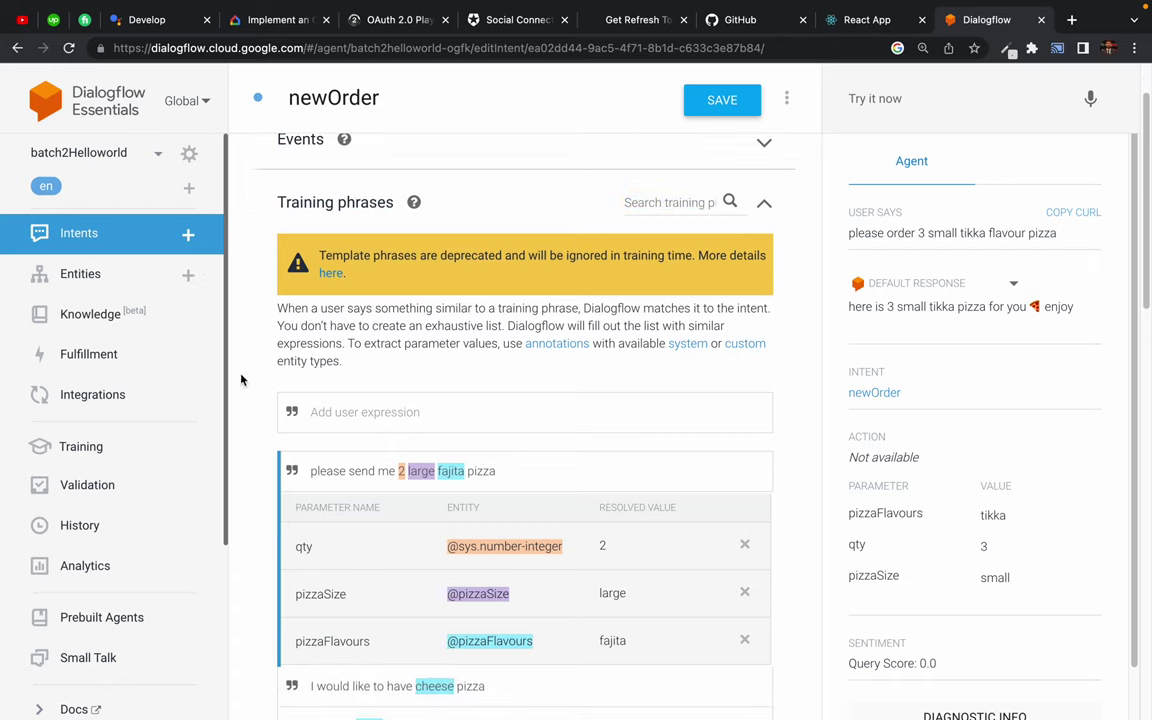
pyautogui.scroll(2, 241, 379)
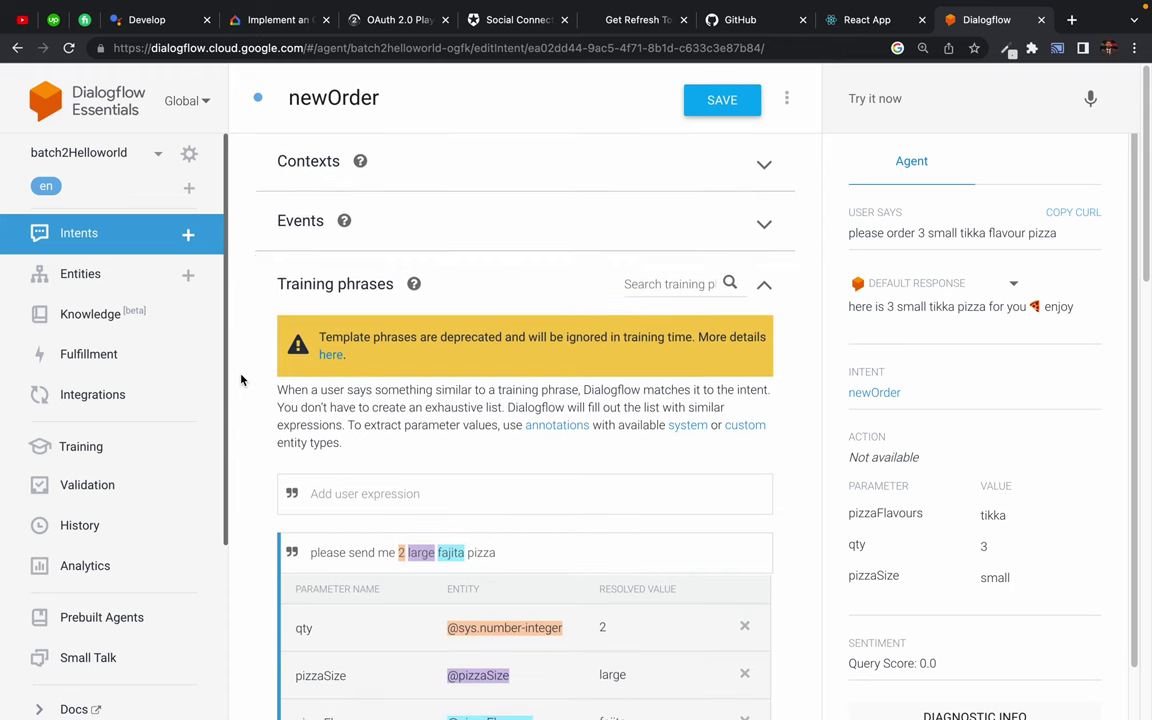
# - Test the agent with the incomplete request "order pizza"
pyautogui.moveTo(528, 7)
pyautogui.click(898, 92)
pyautogui.write('order pizza')
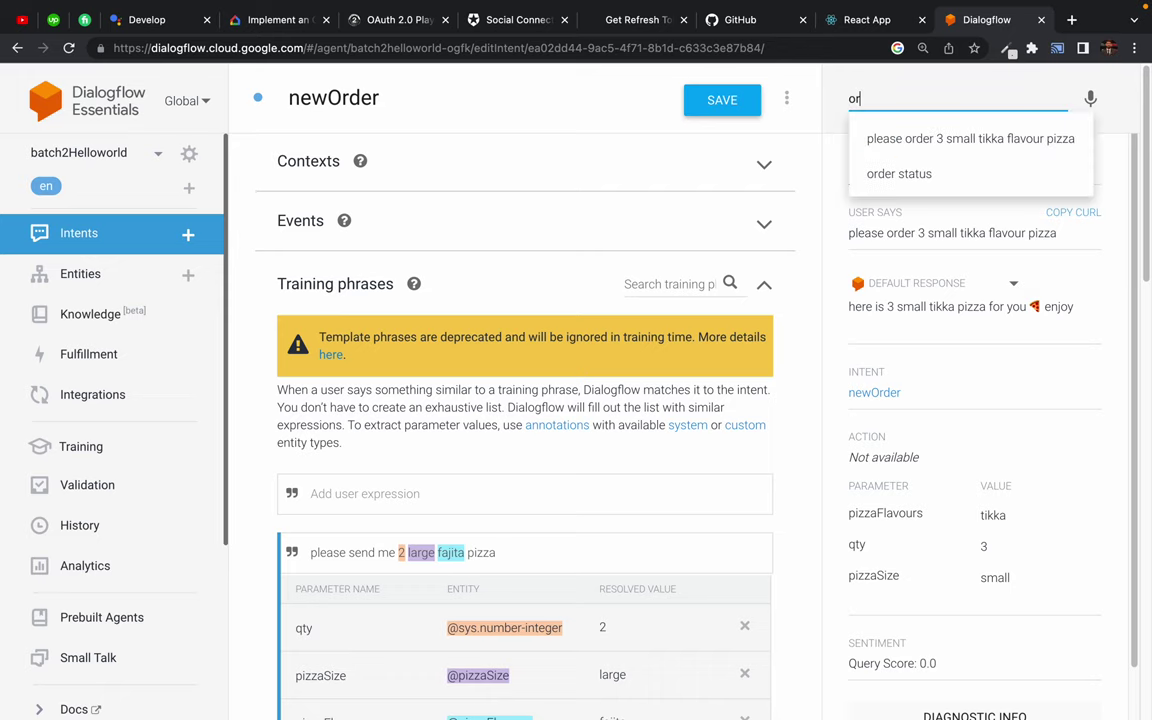
pyautogui.press('Return')
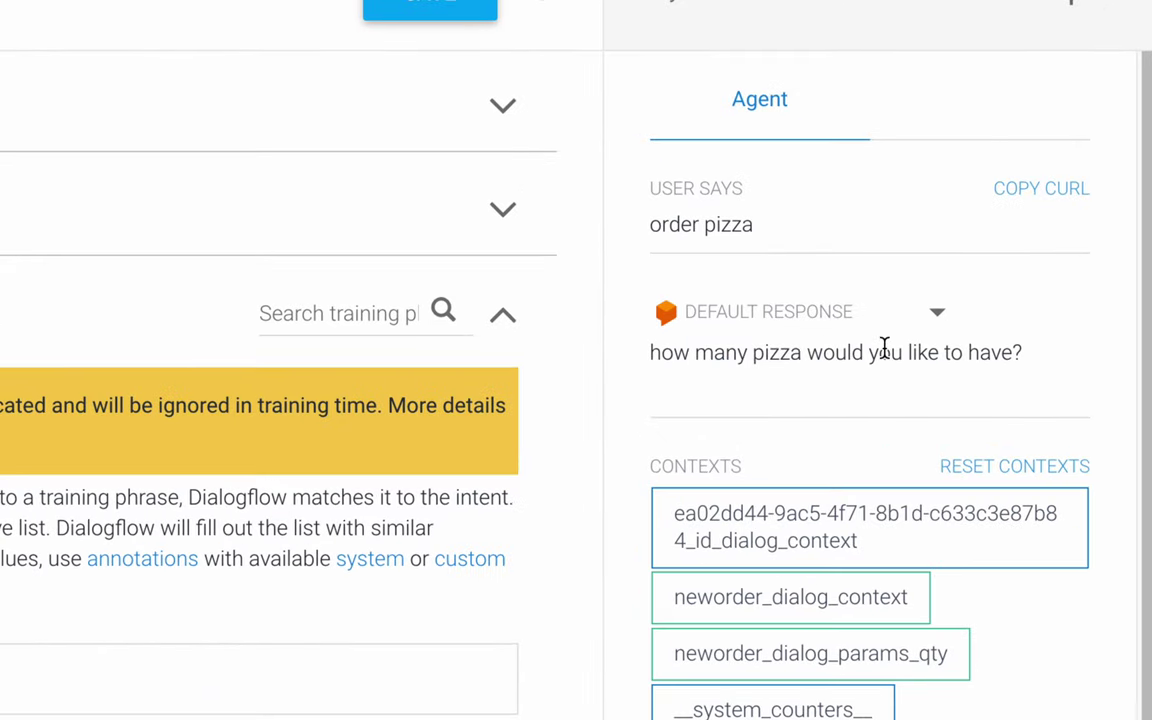
# - Answer the agent's quantity question with 5 and read its follow-up prompt
pyautogui.click(784, 51)
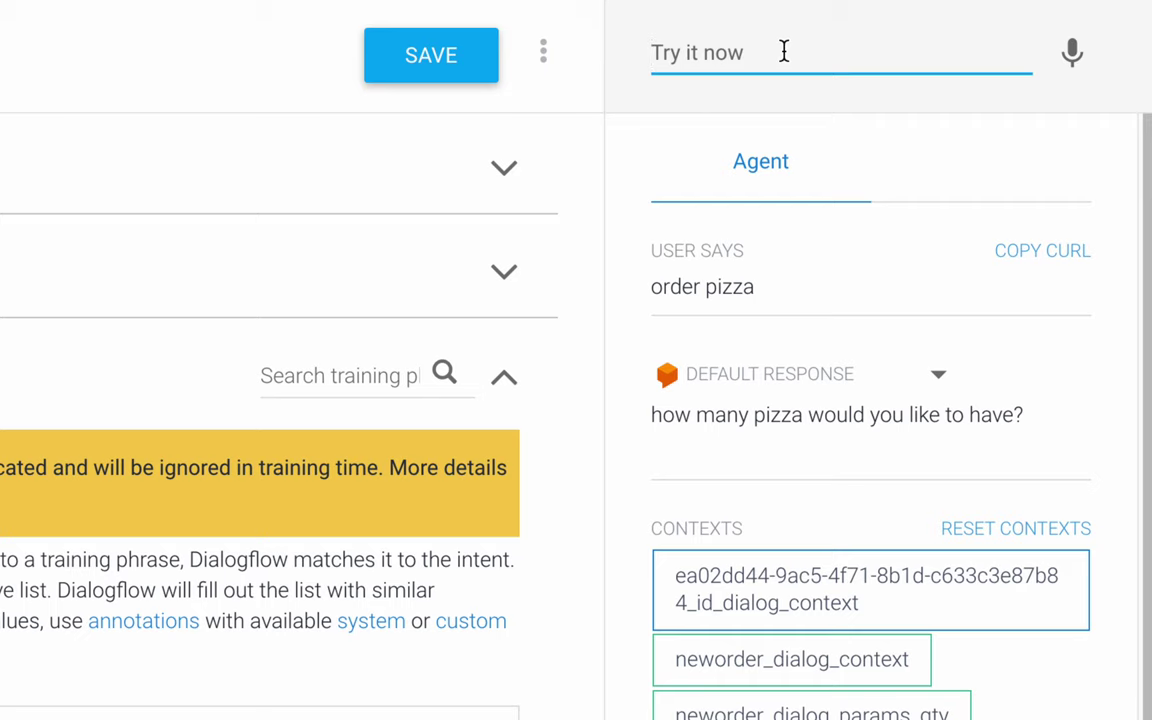
pyautogui.write('5')
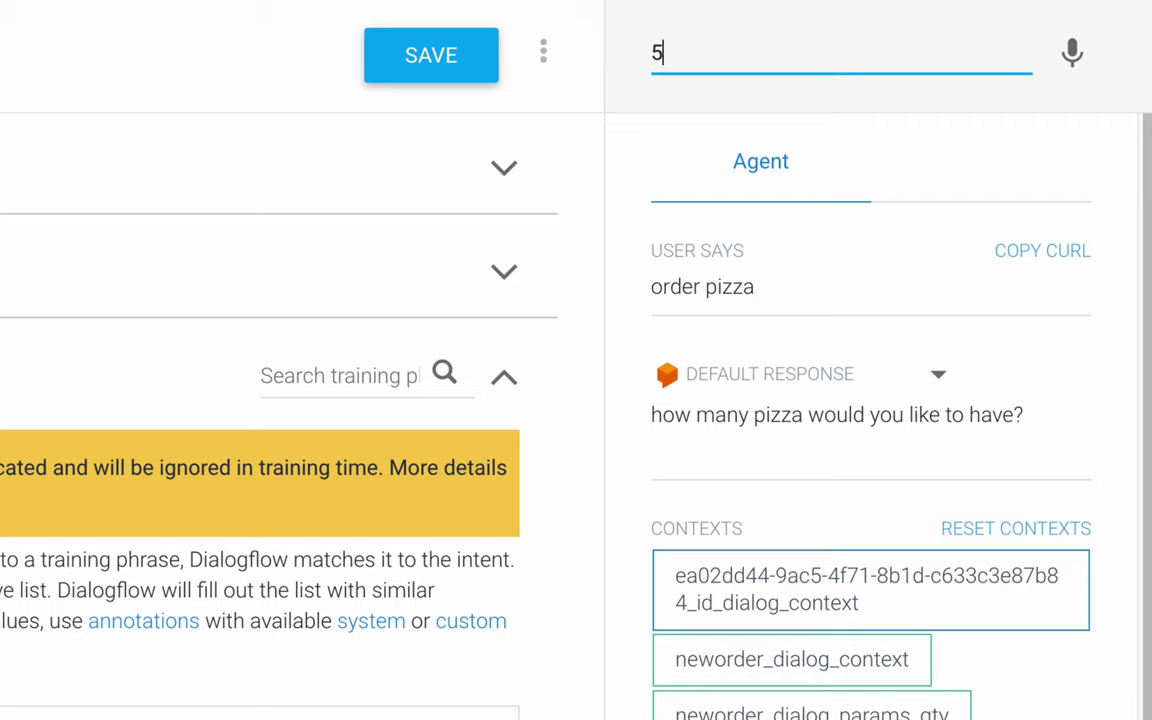
pyautogui.press('Return')
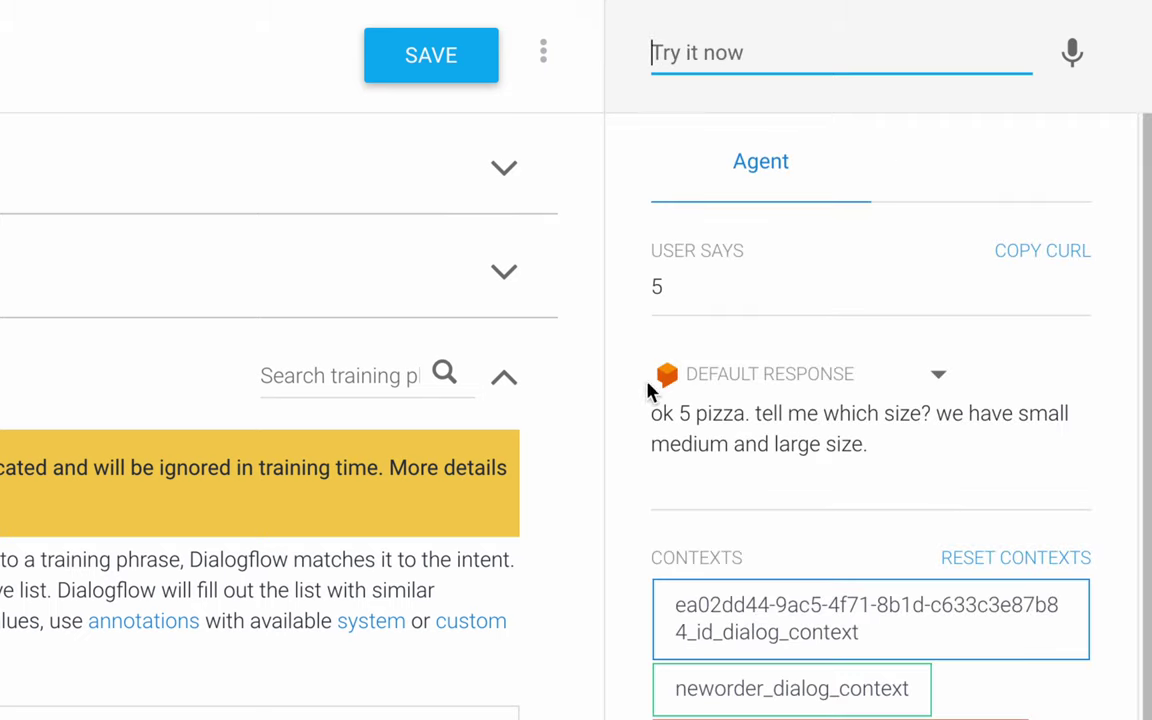
pyautogui.moveTo(664, 411); pyautogui.dragTo(761, 411)
pyautogui.click(872, 413)
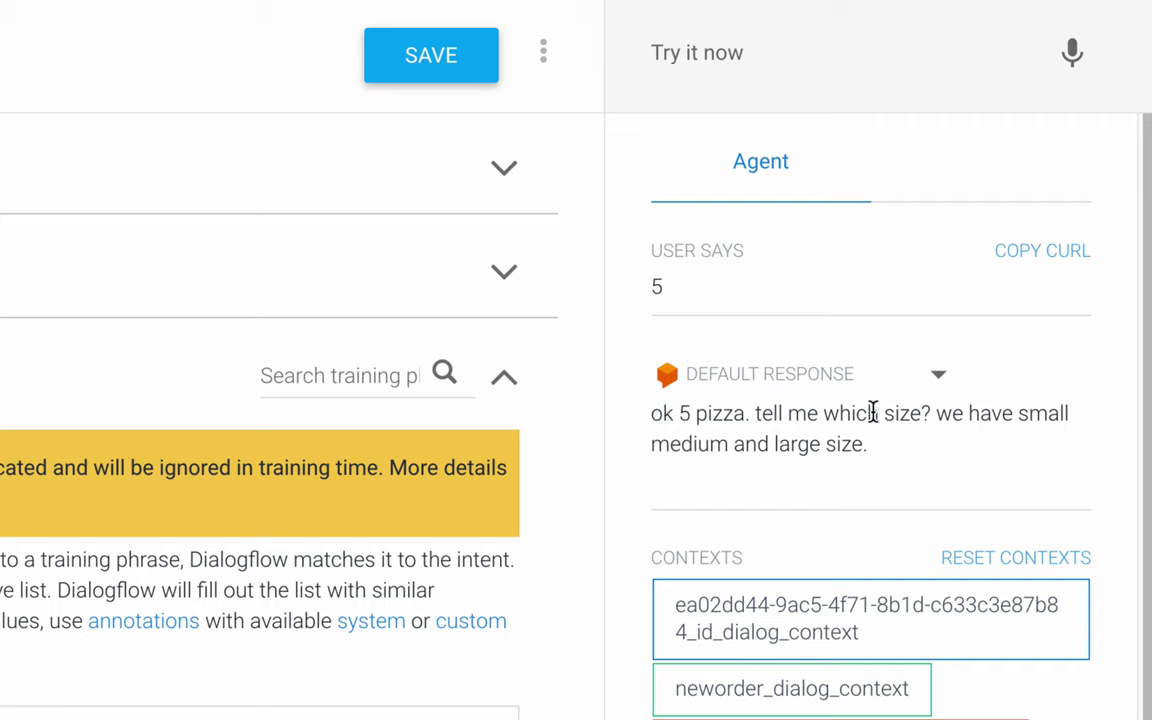
pyautogui.click(748, 62)
pyautogui.write('large')
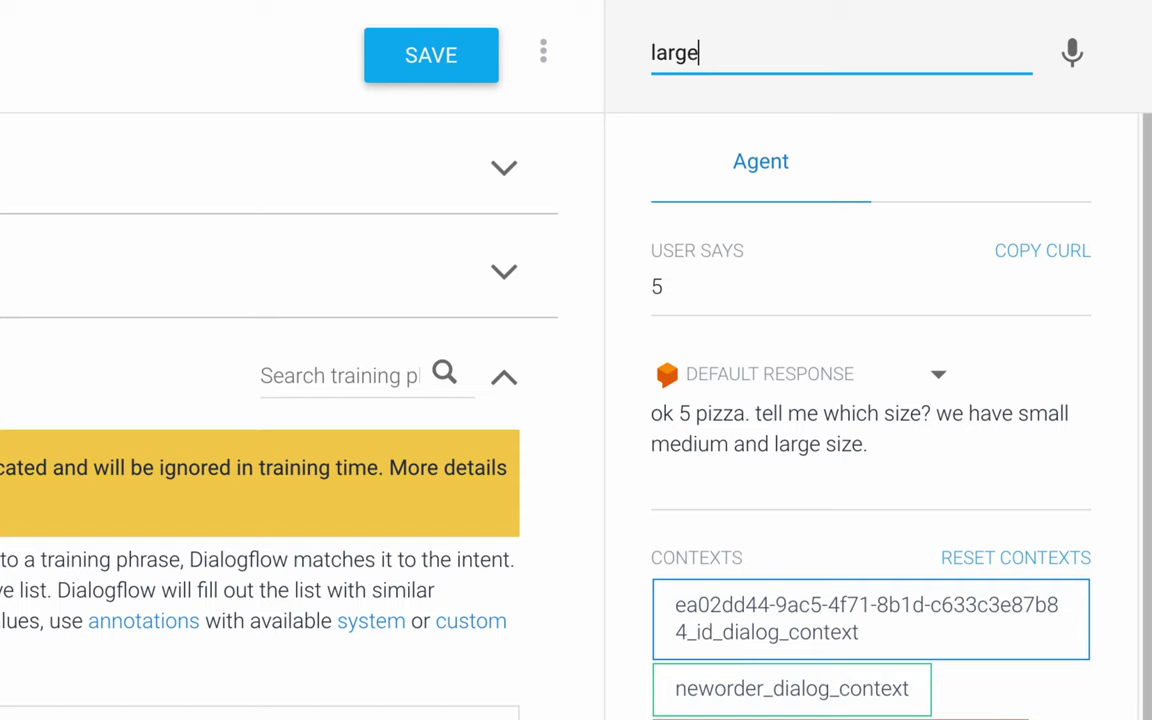
pyautogui.press('BackSpace')
pyautogui.press('BackSpace')
pyautogui.press('BackSpace')
pyautogui.press('BackSpace')
pyautogui.press('BackSpace')
# - Answer the pizza size prompt with the nonsense replies "dwfsfsdf" and "adfdsfdsf", and check how the agent responds
pyautogui.write('dwfsfsdf')
pyautogui.press('Return')
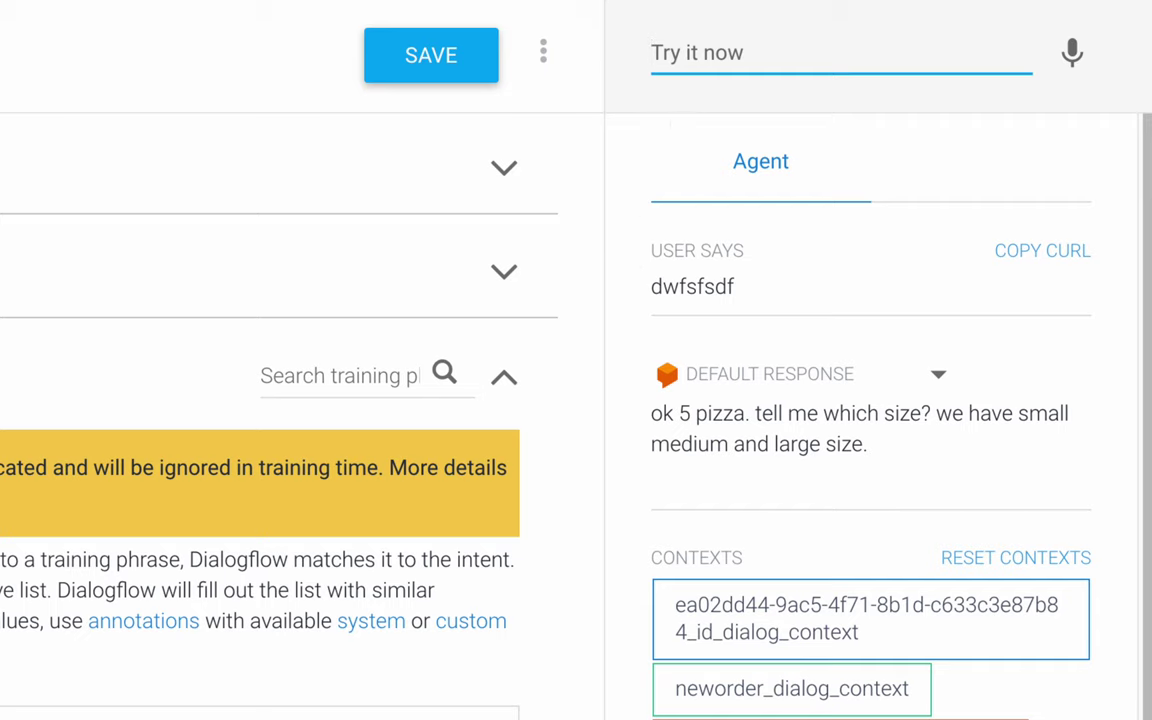
pyautogui.write('adfdsfdsf')
pyautogui.press('Return')
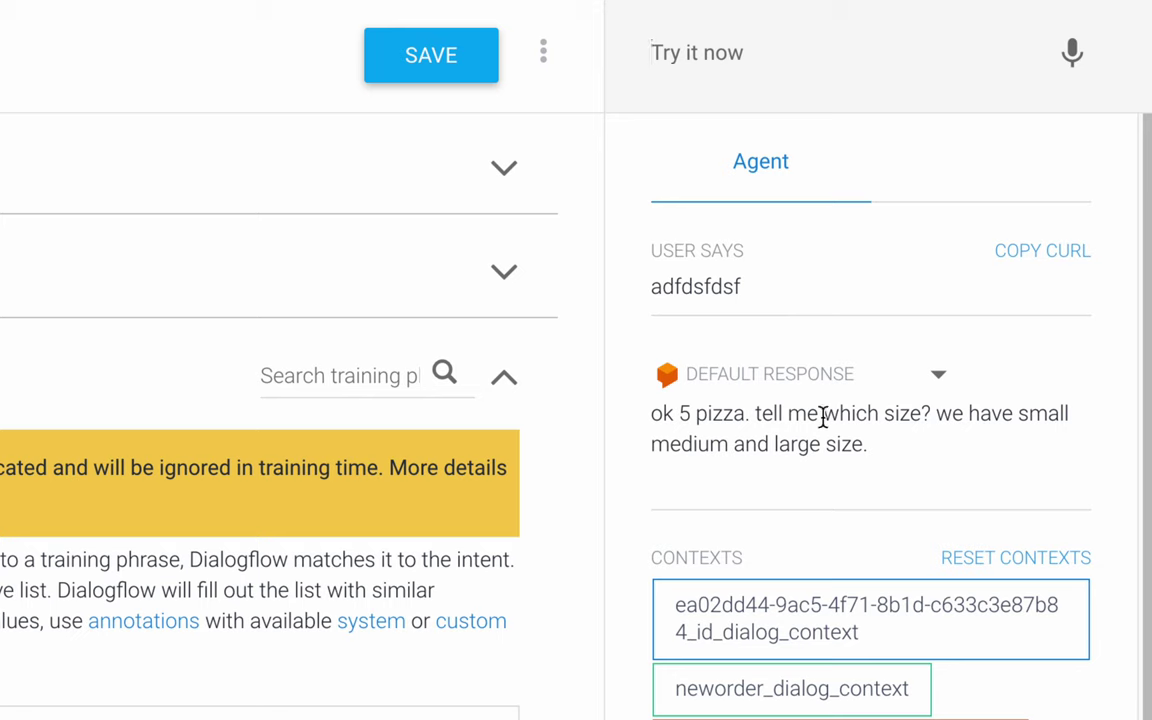
pyautogui.moveTo(651, 415); pyautogui.dragTo(874, 458)
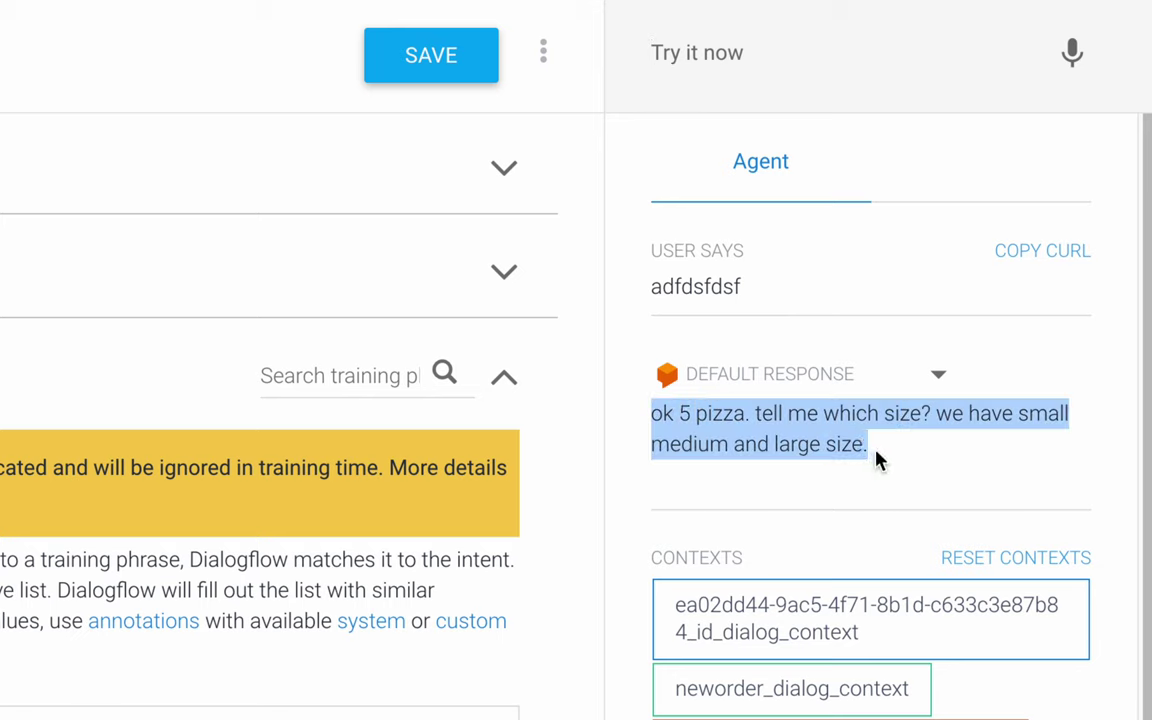
pyautogui.click(723, 430)
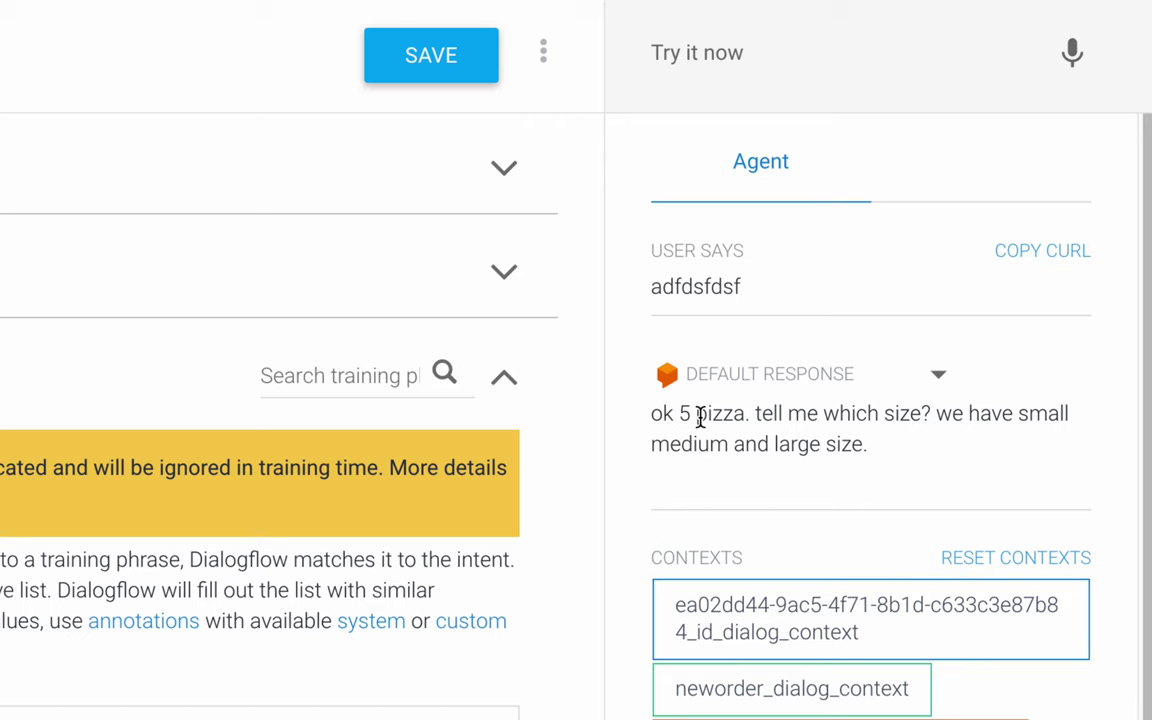
# - Answer the pizza size prompt with the number 5 to test an invalid size
pyautogui.click(688, 54)
pyautogui.write('5')
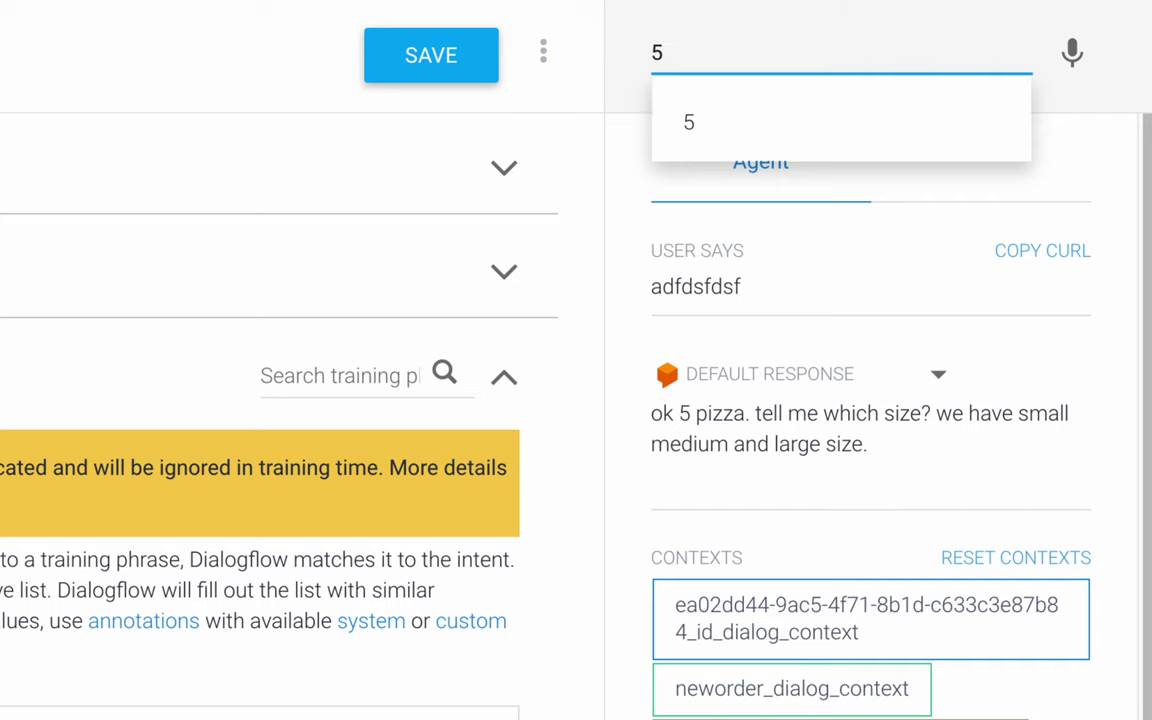
pyautogui.press('Return')
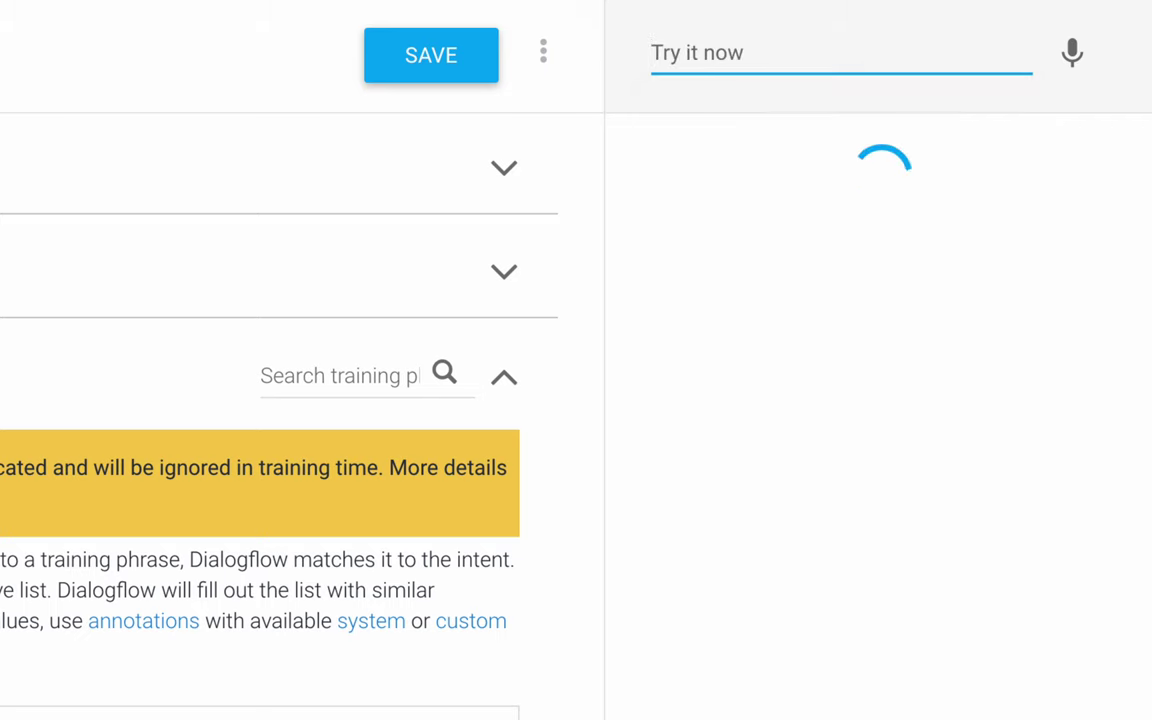